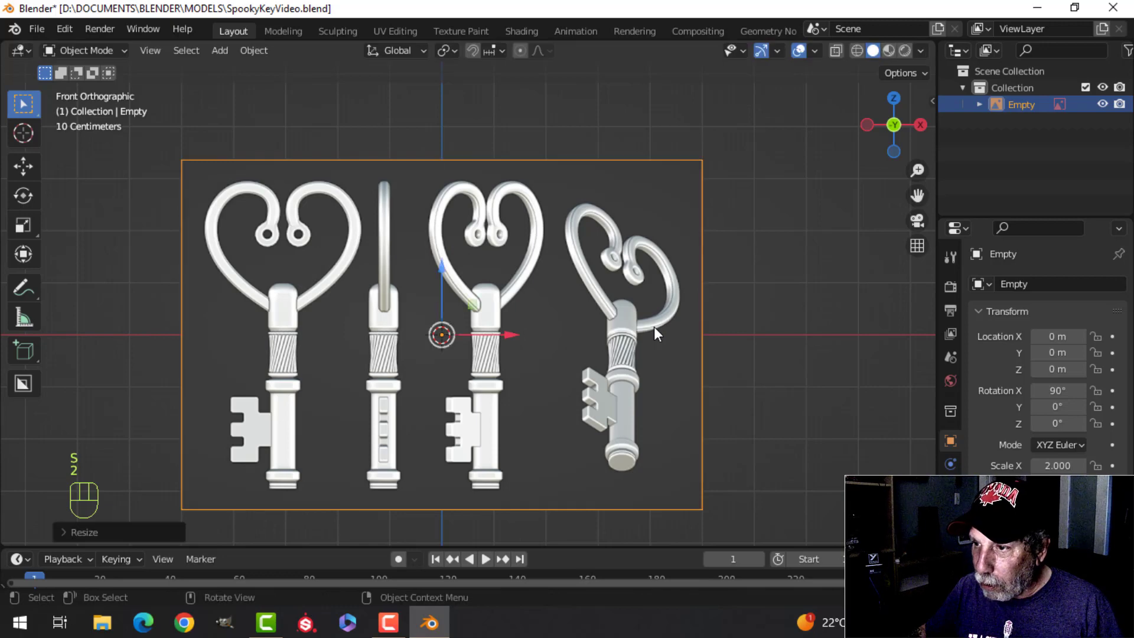
# Step: Move the reference image back about 3.57 m along the Y axis, behind the origin
pyautogui.press('KP_3')
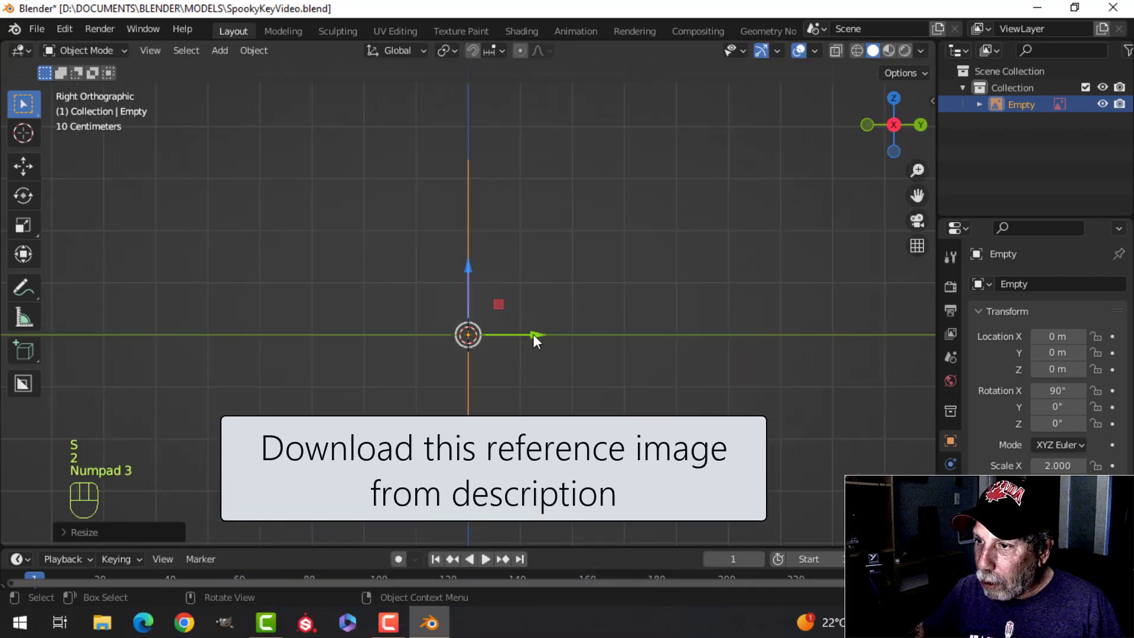
pyautogui.moveTo(533, 335); pyautogui.dragTo(723, 332)
pyautogui.press('KP_1')
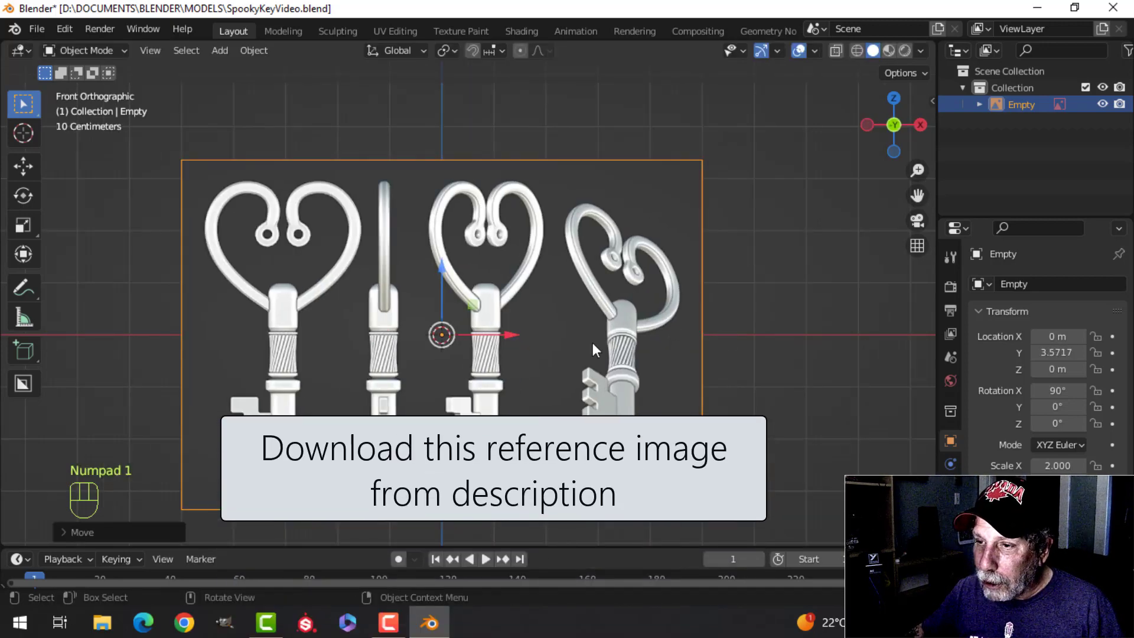
# Step: Reposition the reference image in front view so the collar of the first key is centred on the world origin
pyautogui.press('g')
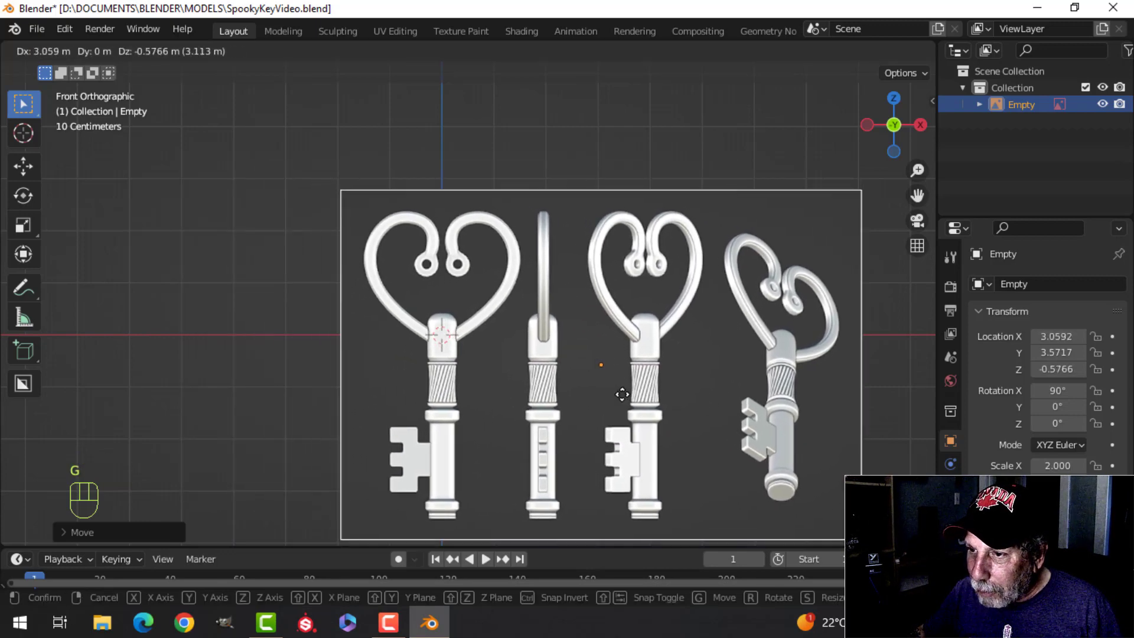
pyautogui.click(589, 386)
pyautogui.scroll(6, 584, 384)
pyautogui.press('g')
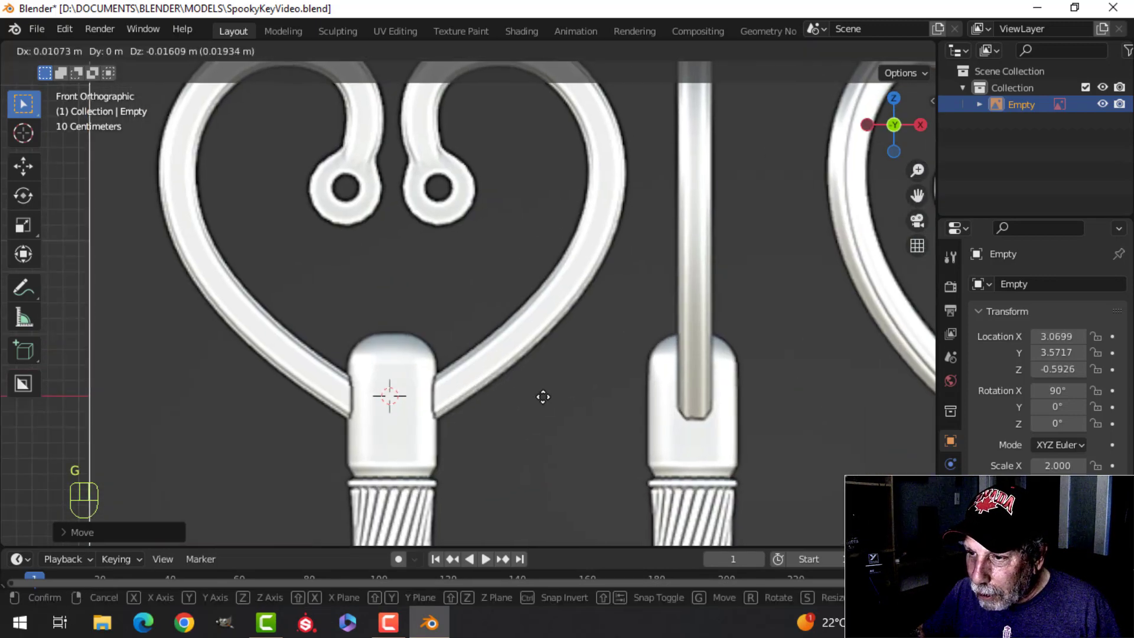
pyautogui.click(541, 392)
pyautogui.scroll(-6, 538, 385)
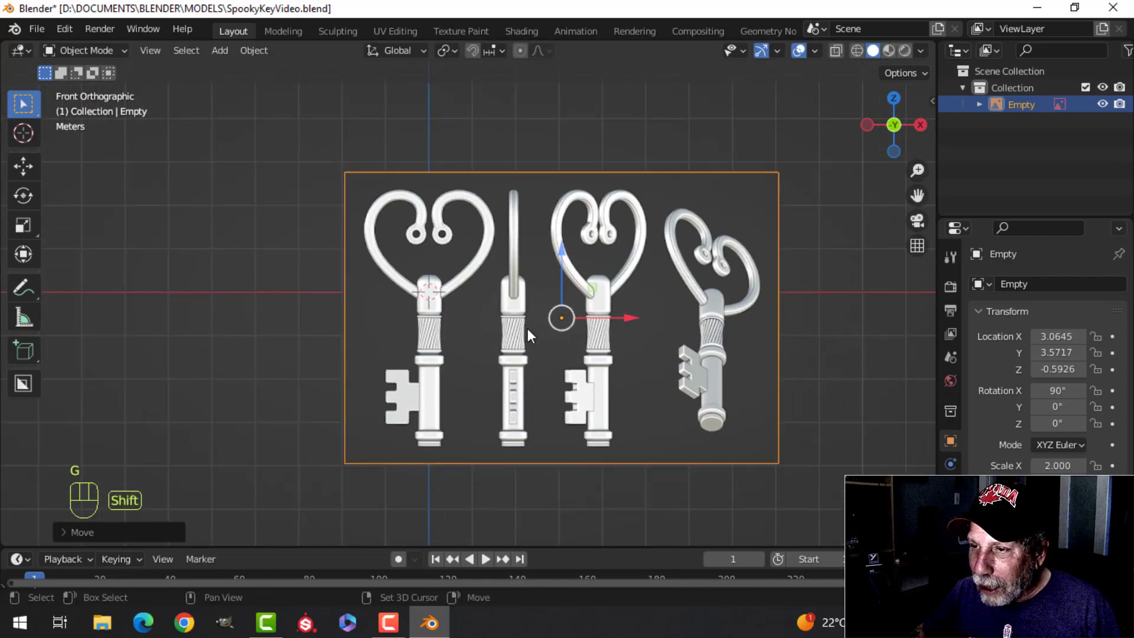
# Step: Examine the heart-shaped bow, collar and shaft of the keys in the reference image
pyautogui.scroll(1, 526, 328)
pyautogui.keyDown('shift'); pyautogui.moveTo(533, 344); pyautogui.dragTo(496, 330, button='middle'); pyautogui.keyUp('shift')
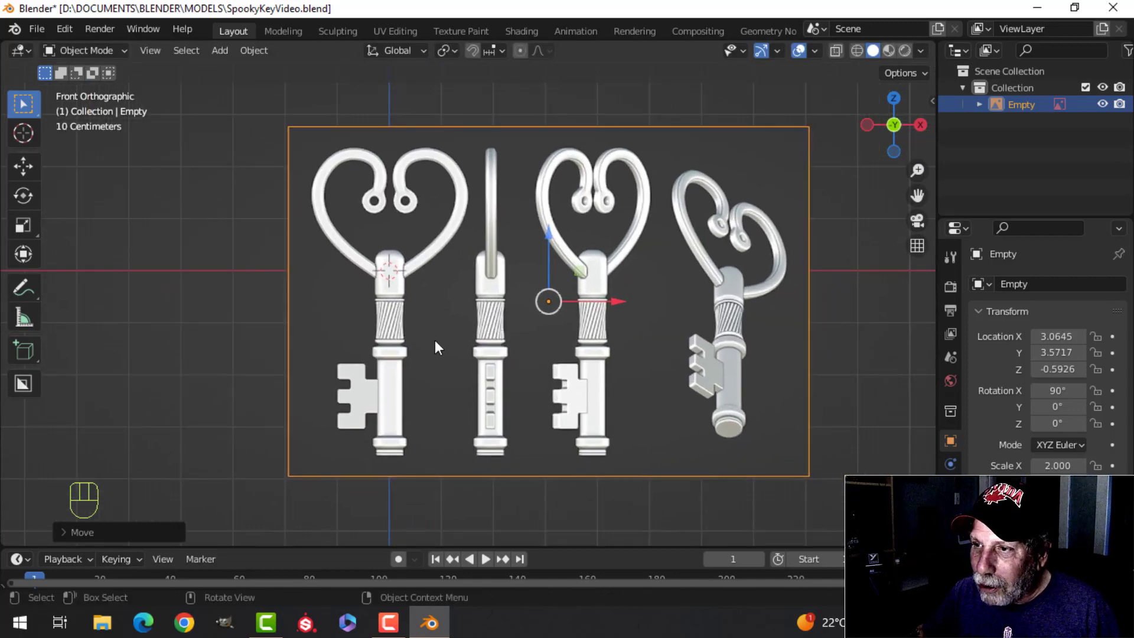
pyautogui.scroll(4, 449, 365)
pyautogui.keyDown('shift'); pyautogui.moveTo(434, 336); pyautogui.dragTo(520, 378, button='middle'); pyautogui.keyUp('shift')
pyautogui.scroll(-2, 507, 359)
pyautogui.keyDown('shift'); pyautogui.moveTo(494, 332); pyautogui.dragTo(465, 359, button='middle'); pyautogui.keyUp('shift')
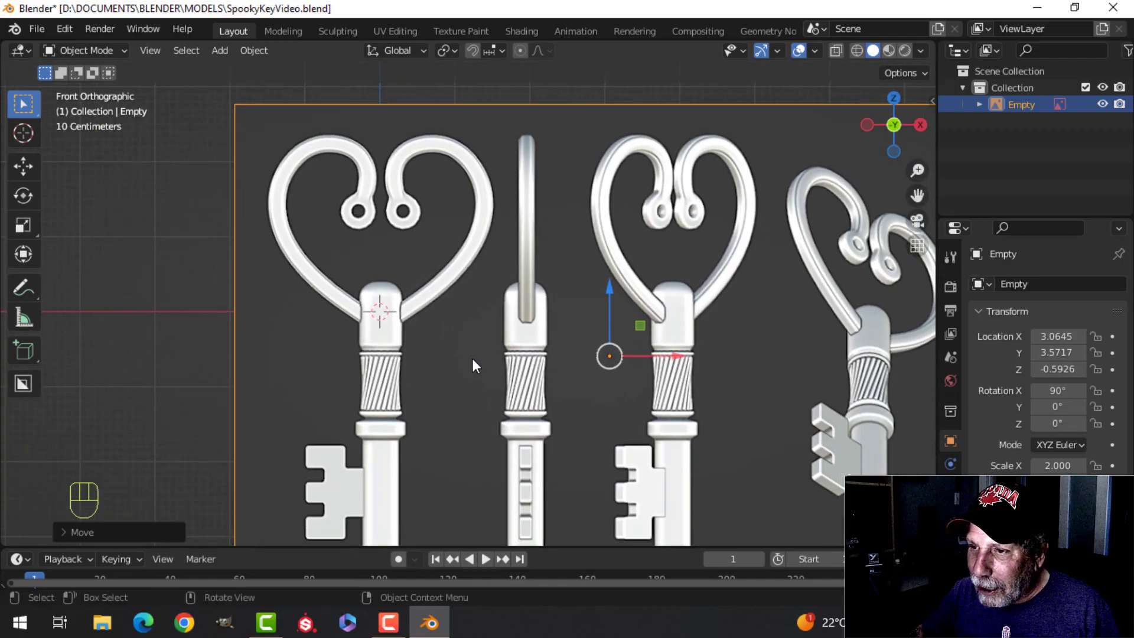
pyautogui.scroll(2, 475, 359)
pyautogui.scroll(-4, 475, 359)
pyautogui.scroll(2, 468, 382)
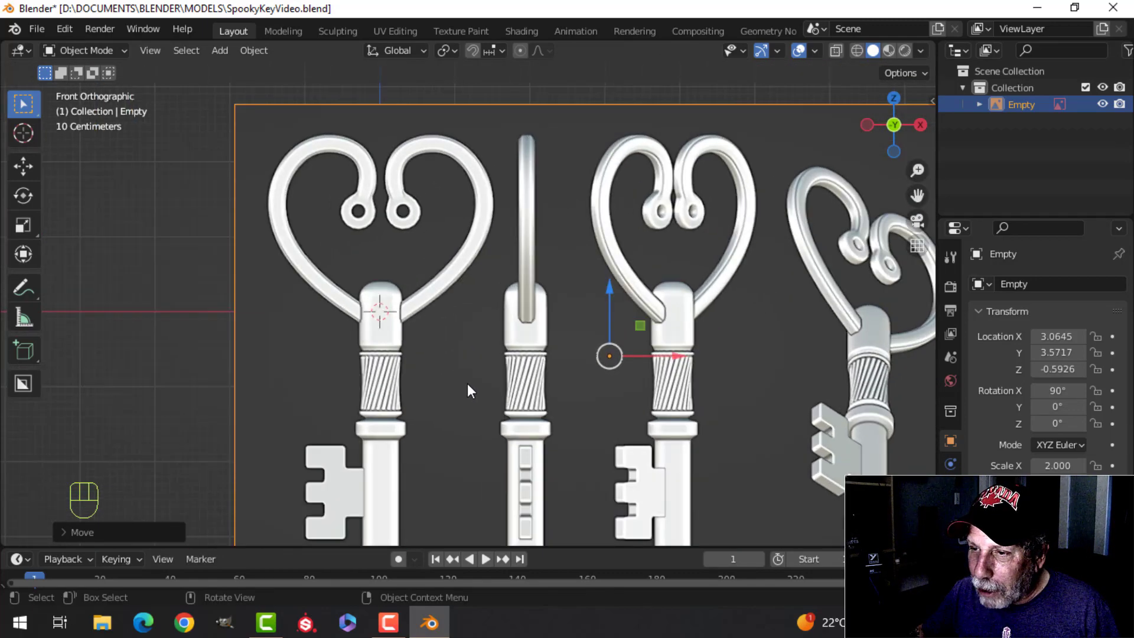
pyautogui.keyDown('shift'); pyautogui.moveTo(472, 366); pyautogui.dragTo(505, 360, button='middle'); pyautogui.keyUp('shift')
pyautogui.scroll(-1, 486, 370)
pyautogui.scroll(3, 477, 365)
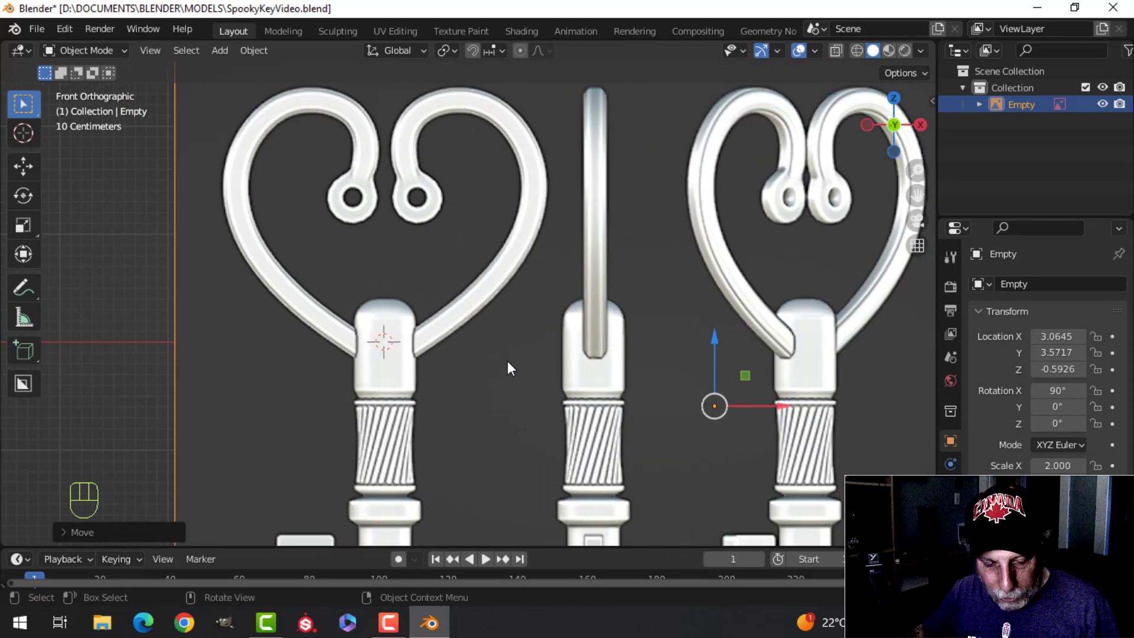
# Step: Add a NURBS path and shift its control points along X until one end lies on the first key's collar
pyautogui.hotkey('shift', 'a')
pyautogui.moveTo(457, 197)
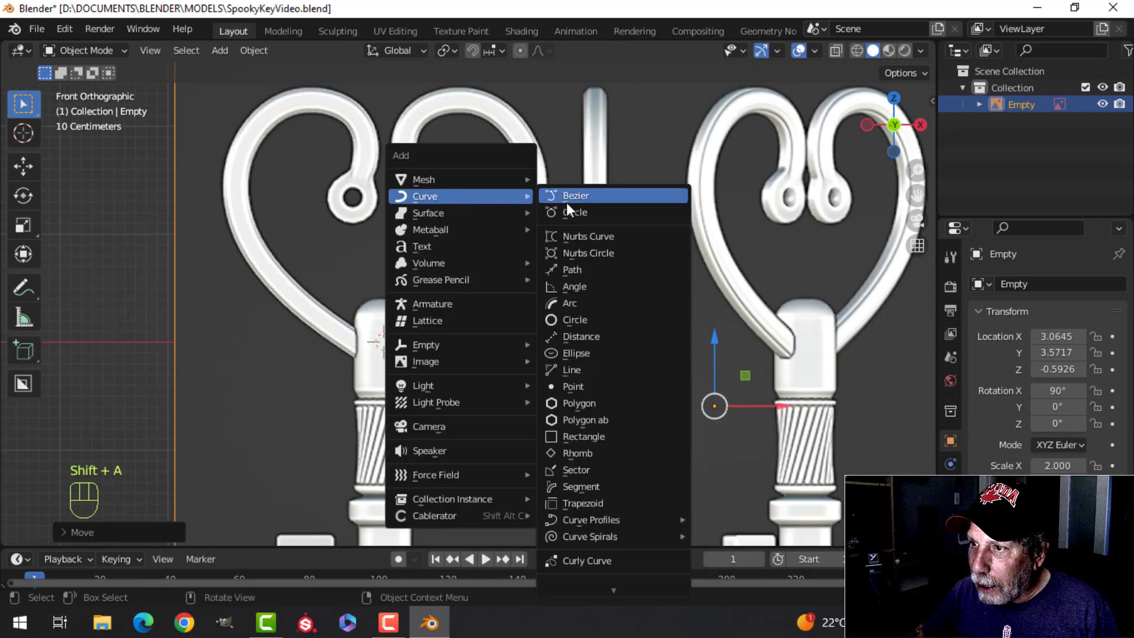
pyautogui.click(583, 268)
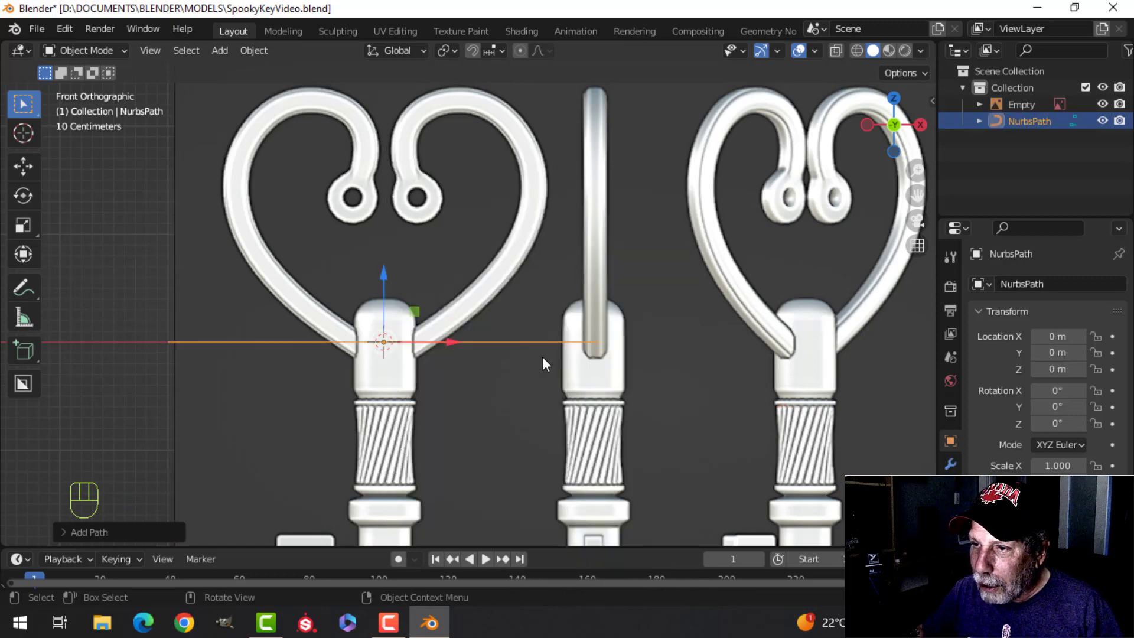
pyautogui.press('Tab')
pyautogui.press('g')
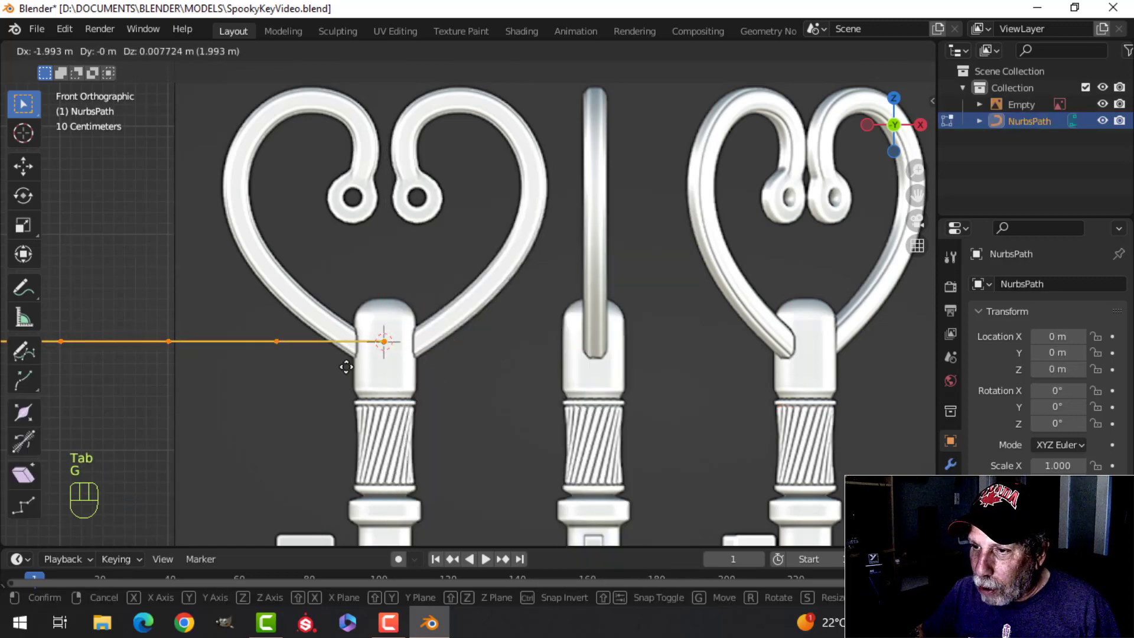
pyautogui.click(335, 367)
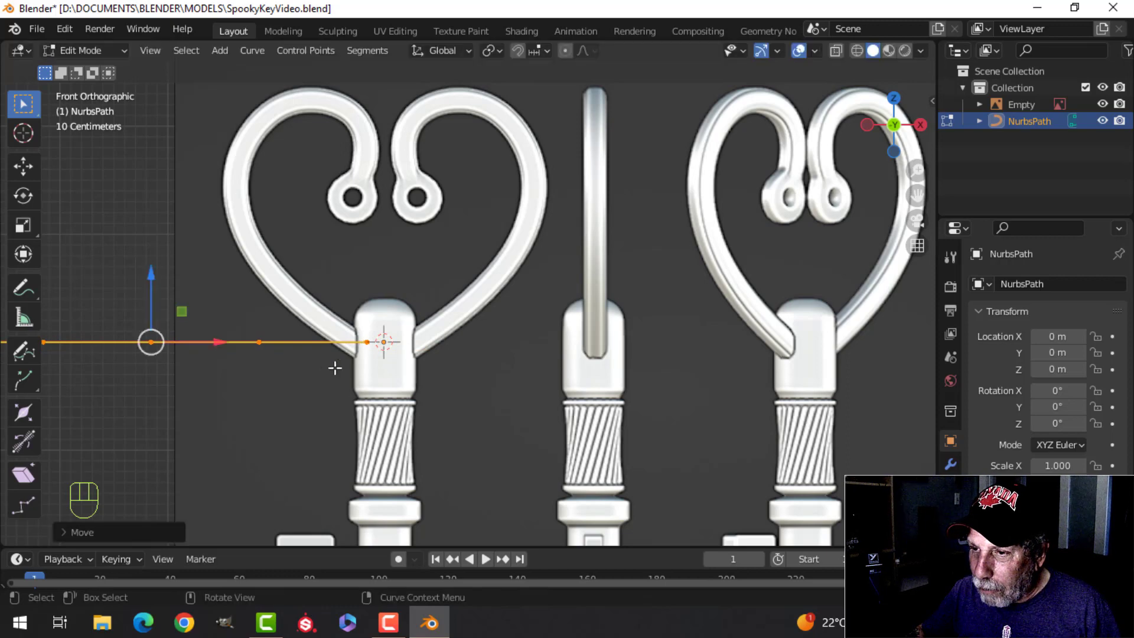
# Step: Move the second and third path points from the collar onto the lower-left side of the first key's heart outline
pyautogui.click(260, 342)
pyautogui.press('g')
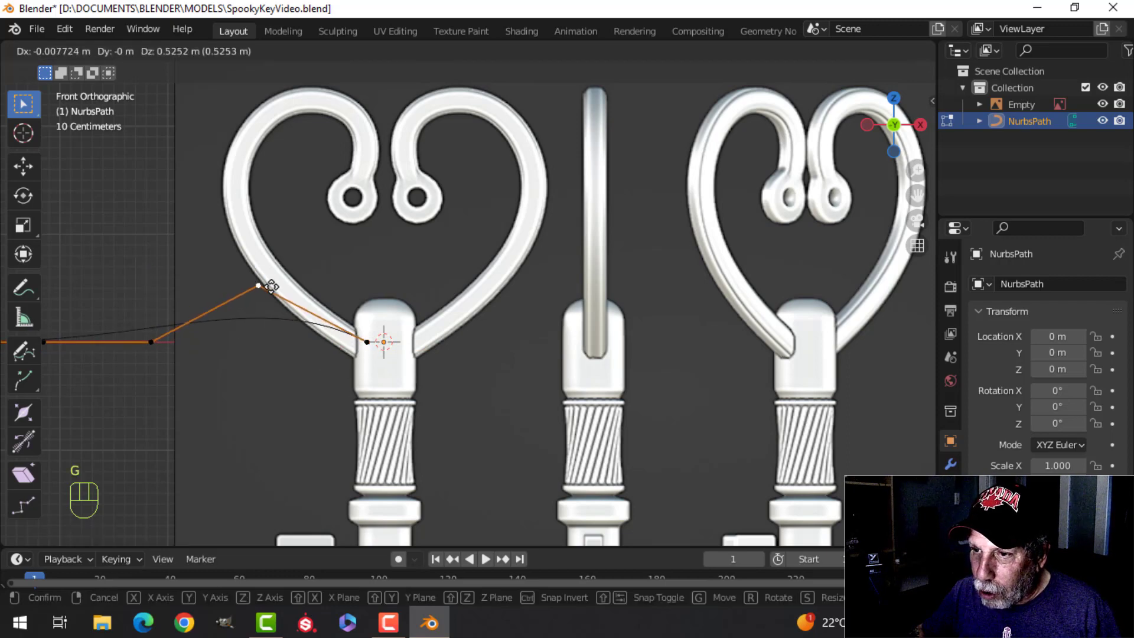
pyautogui.click(261, 273)
pyautogui.scroll(-2, 203, 349)
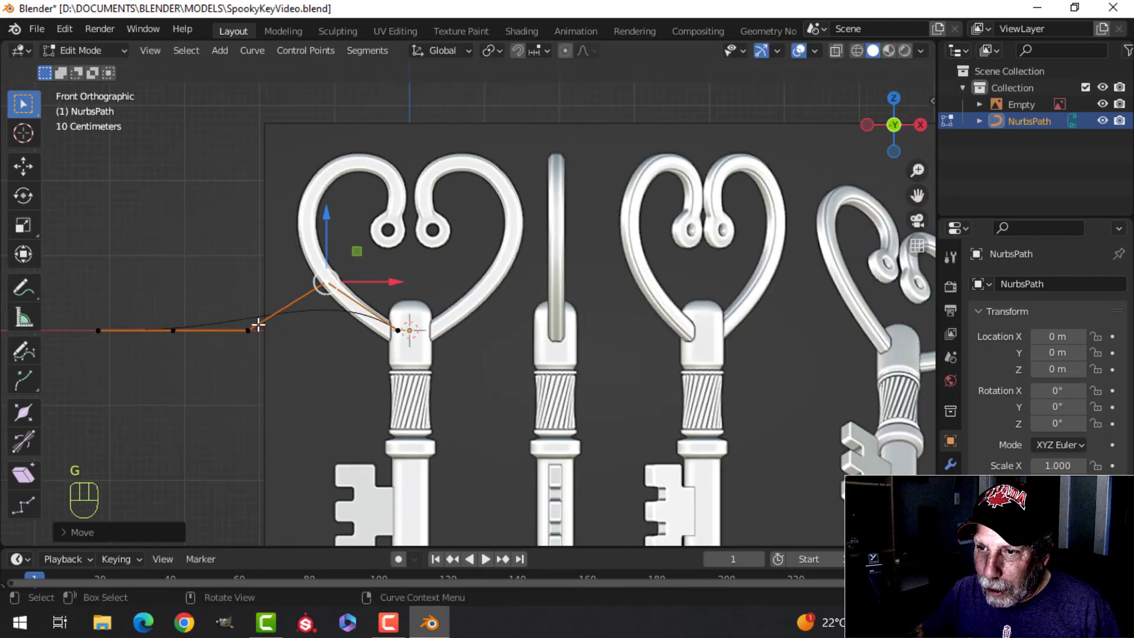
pyautogui.press('g')
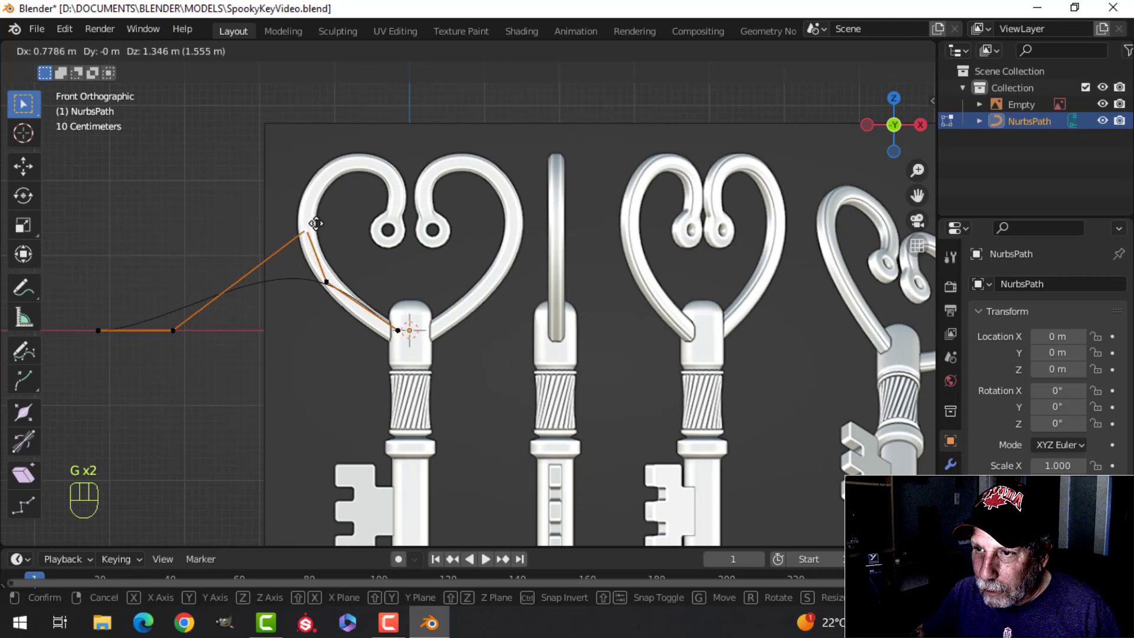
pyautogui.click(316, 223)
# Step: Place the last two path points on the upper-left curve of the first key's heart
pyautogui.click(173, 330)
pyautogui.press('g')
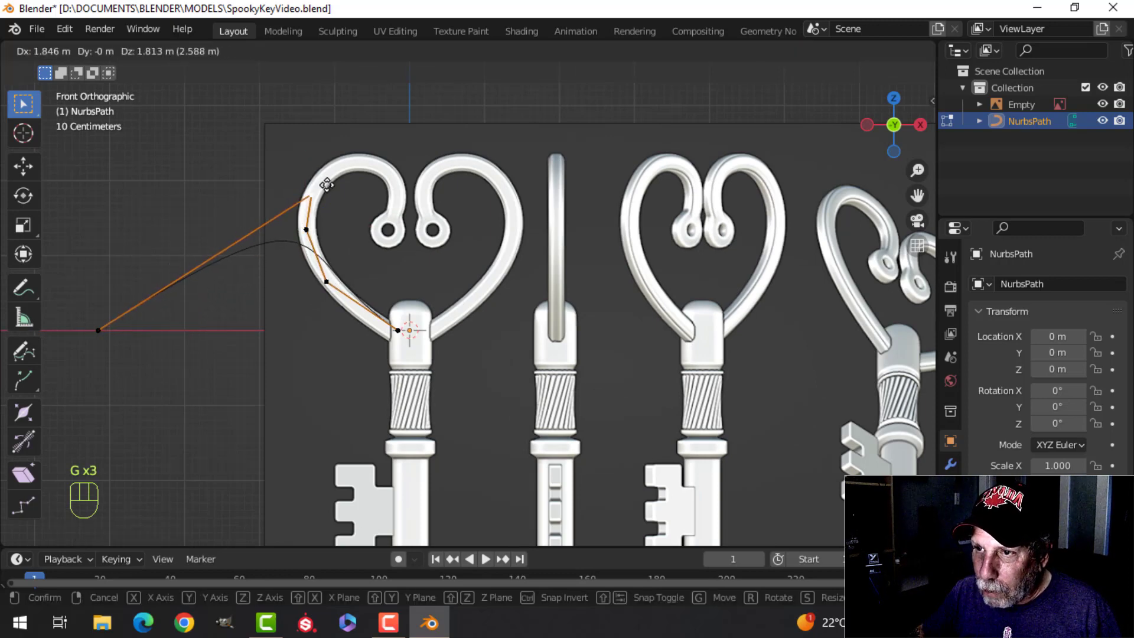
pyautogui.click(326, 185)
pyautogui.click(98, 330)
pyautogui.press('g')
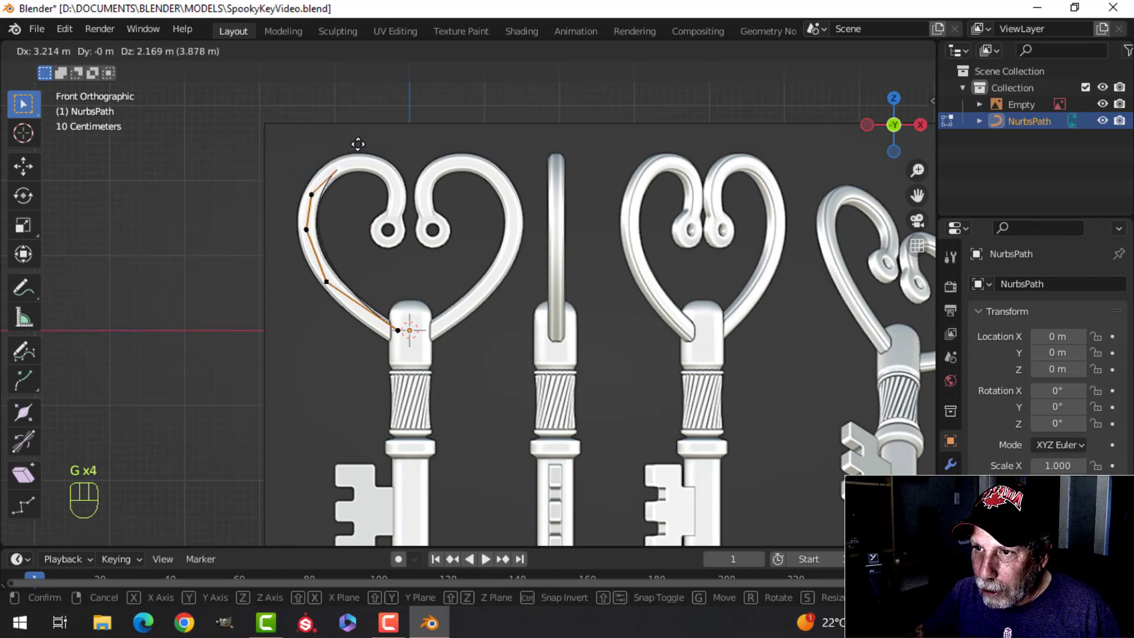
pyautogui.click(358, 144)
# Step: Pull the heart's widest-side and lower-left control points outward and shift the collar end point so the curve follows the bar
pyautogui.scroll(3, 254, 208)
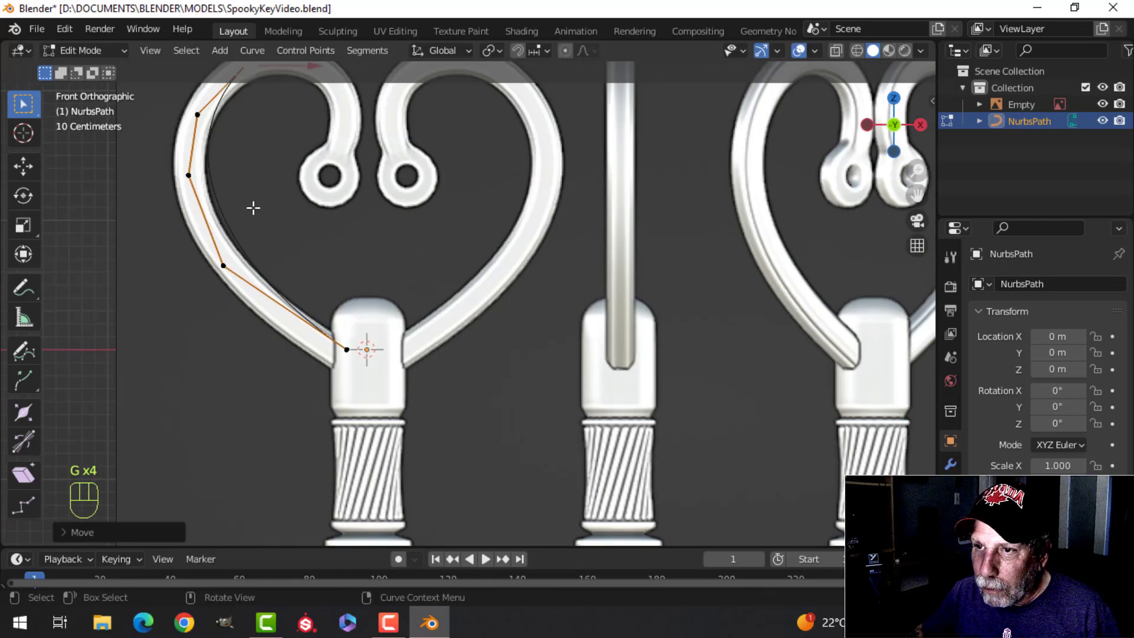
pyautogui.click(188, 179)
pyautogui.press('g')
pyautogui.click(149, 185)
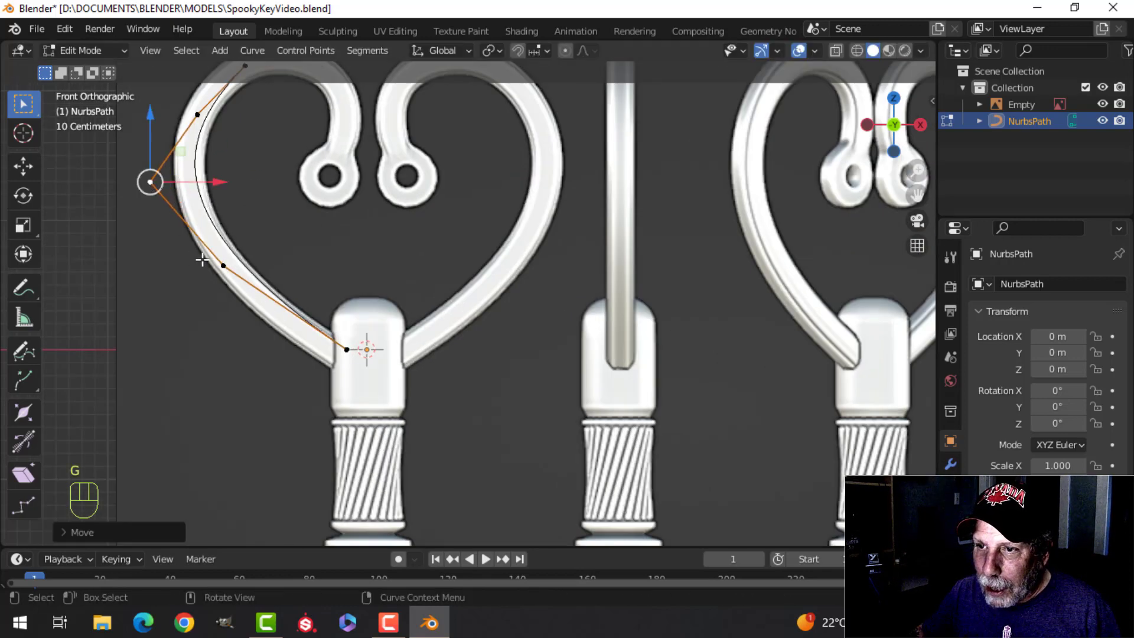
pyautogui.click(218, 261)
pyautogui.press('g')
pyautogui.click(340, 345)
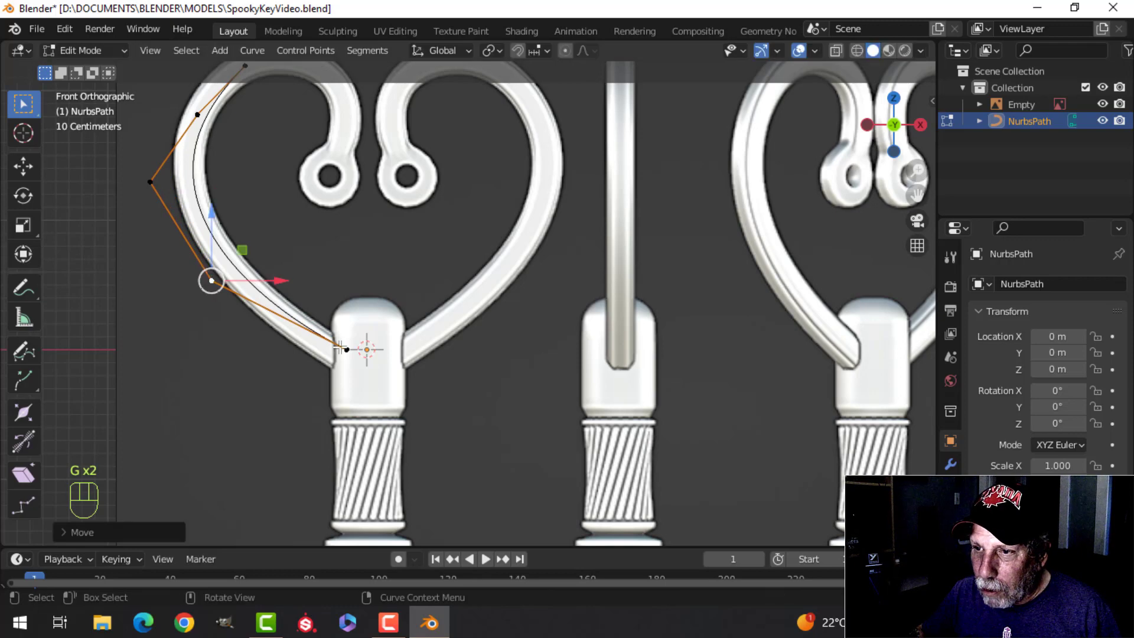
pyautogui.click(348, 349)
pyautogui.press('g')
pyautogui.click(338, 354)
# Step: Nudge the upper-left control point outward and adjust the path's upper end on the left lobe of the heart
pyautogui.keyDown('shift'); pyautogui.moveTo(342, 233); pyautogui.dragTo(368, 366, button='middle'); pyautogui.keyUp('shift')
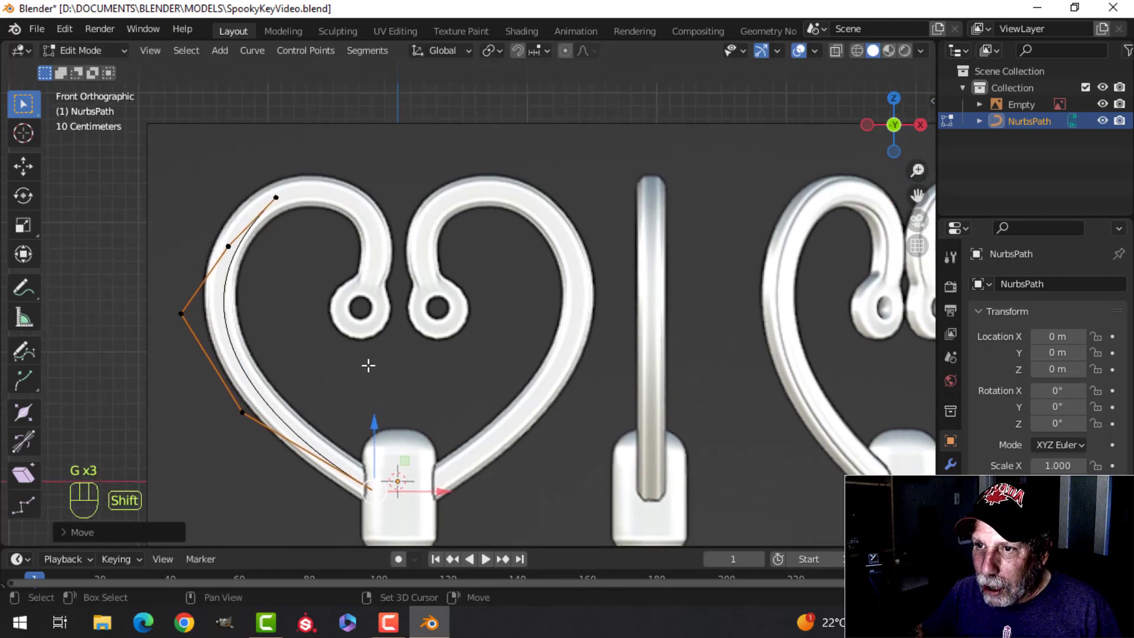
pyautogui.click(224, 245)
pyautogui.press('g')
pyautogui.click(213, 239)
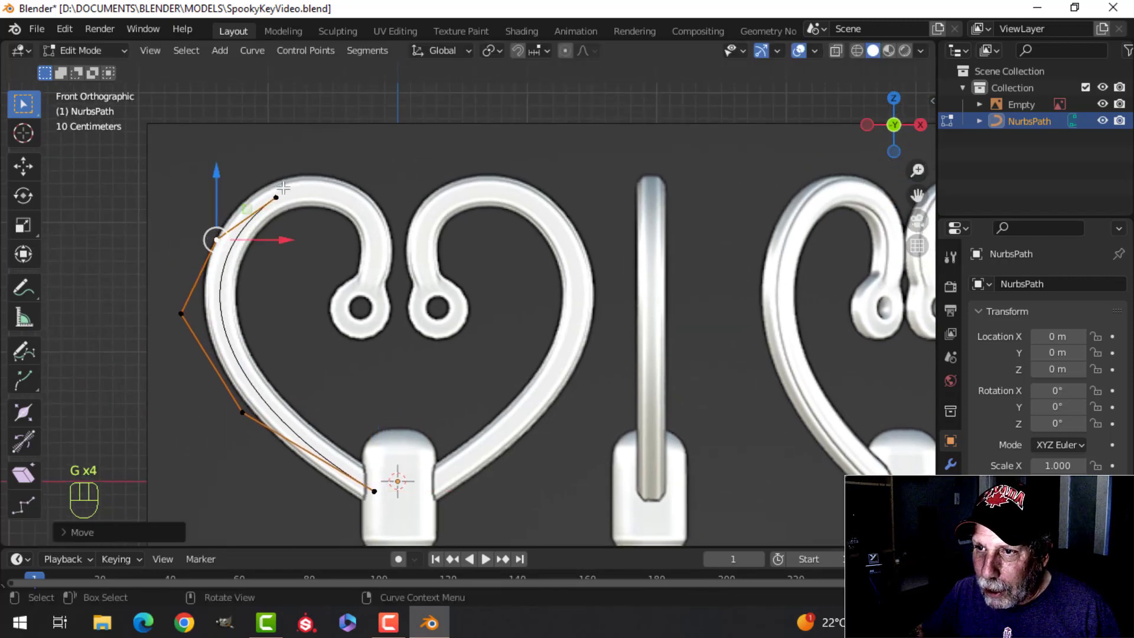
pyautogui.click(282, 189)
pyautogui.press('g')
pyautogui.click(284, 188)
# Step: Extrude a new control point to the top of the left lobe and raise the point before it slightly
pyautogui.press('e')
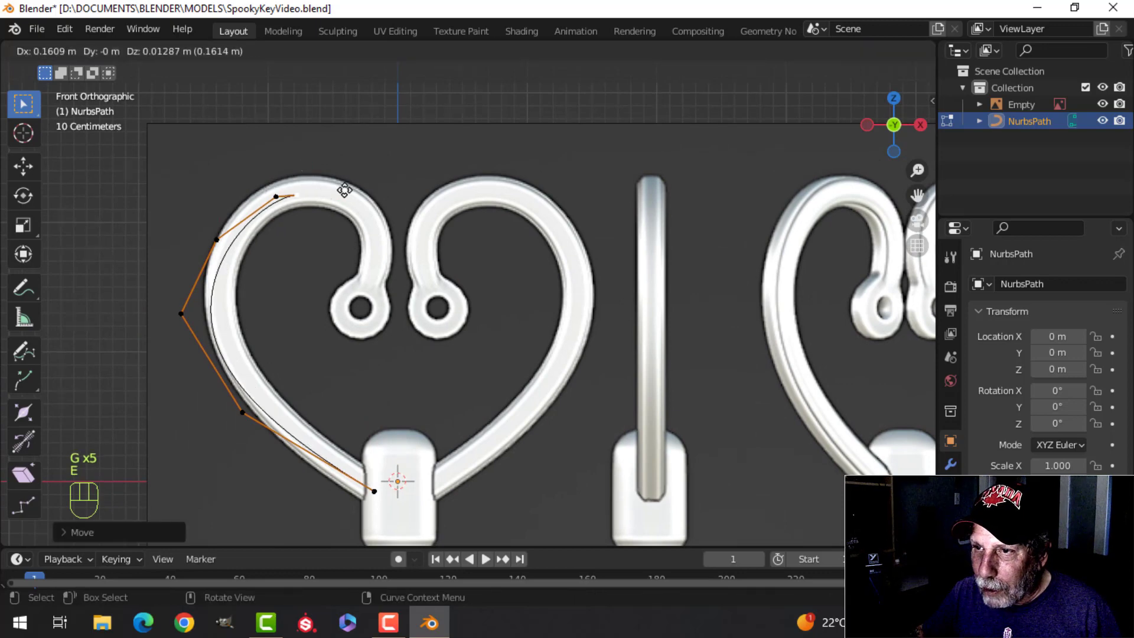
pyautogui.click(368, 182)
pyautogui.click(277, 198)
pyautogui.press('g')
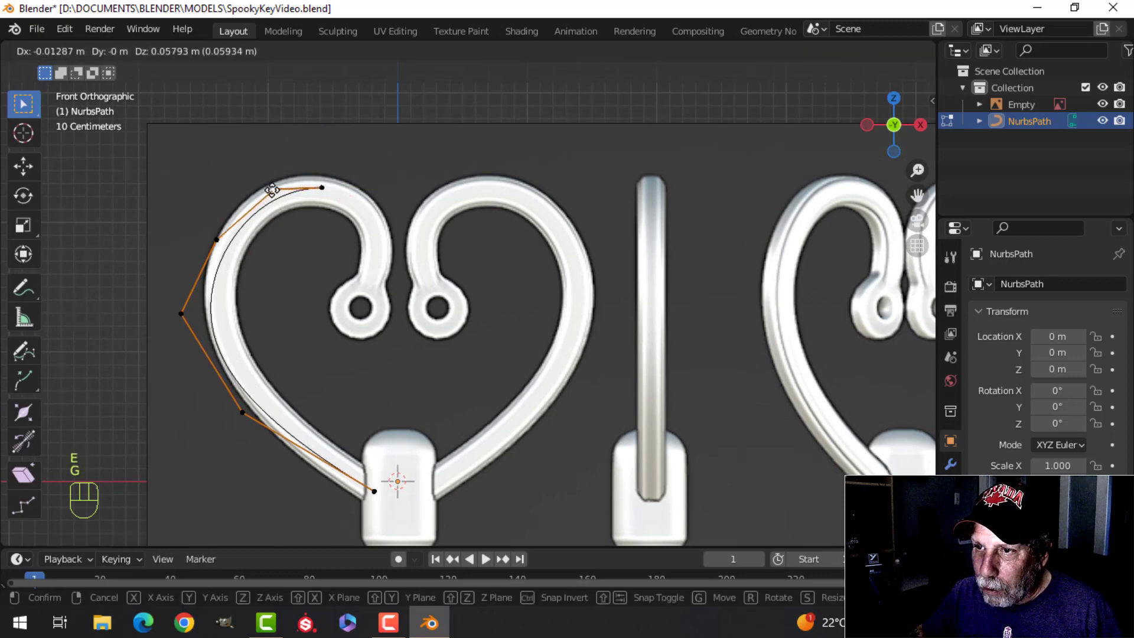
pyautogui.click(274, 190)
# Step: Extrude two more control points from the top of the left lobe down its inner curl
pyautogui.click(321, 188)
pyautogui.press('e')
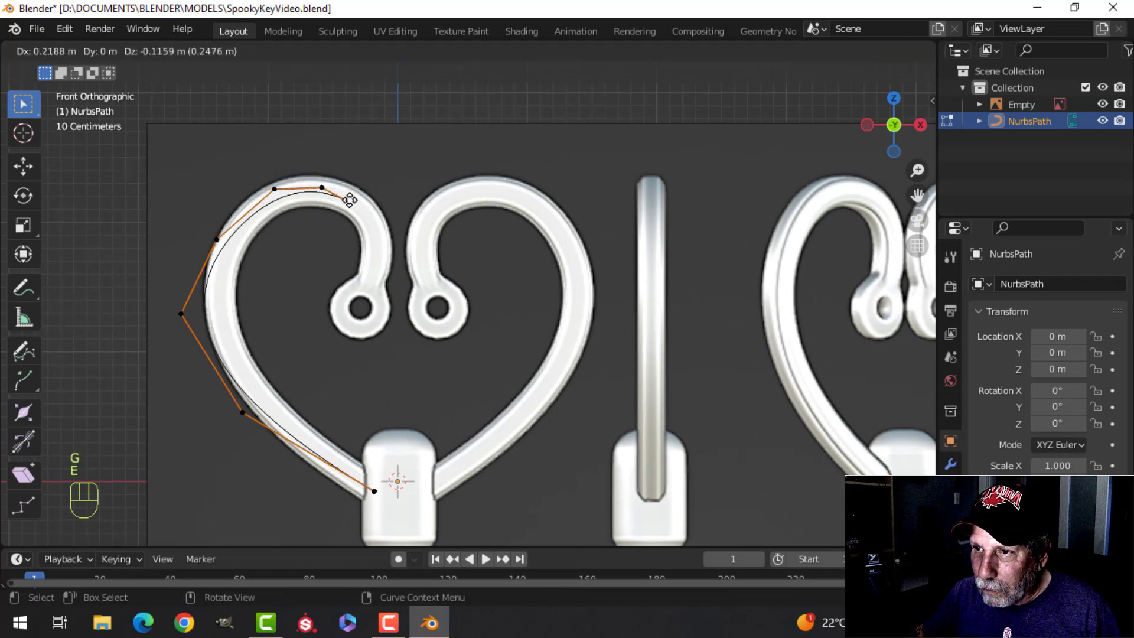
pyautogui.click(350, 202)
pyautogui.press('e')
pyautogui.click(368, 229)
# Step: Raise the three control points across the top of the left lobe so the curve follows the outer edge
pyautogui.click(350, 202)
pyautogui.press('g')
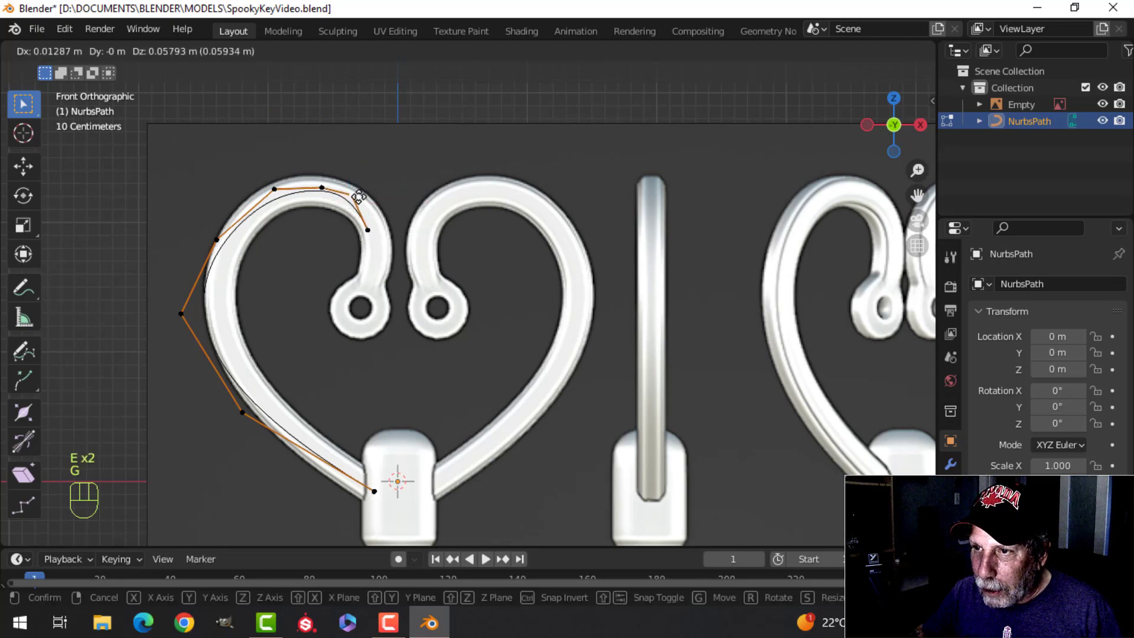
pyautogui.click(354, 191)
pyautogui.click(322, 187)
pyautogui.press('g')
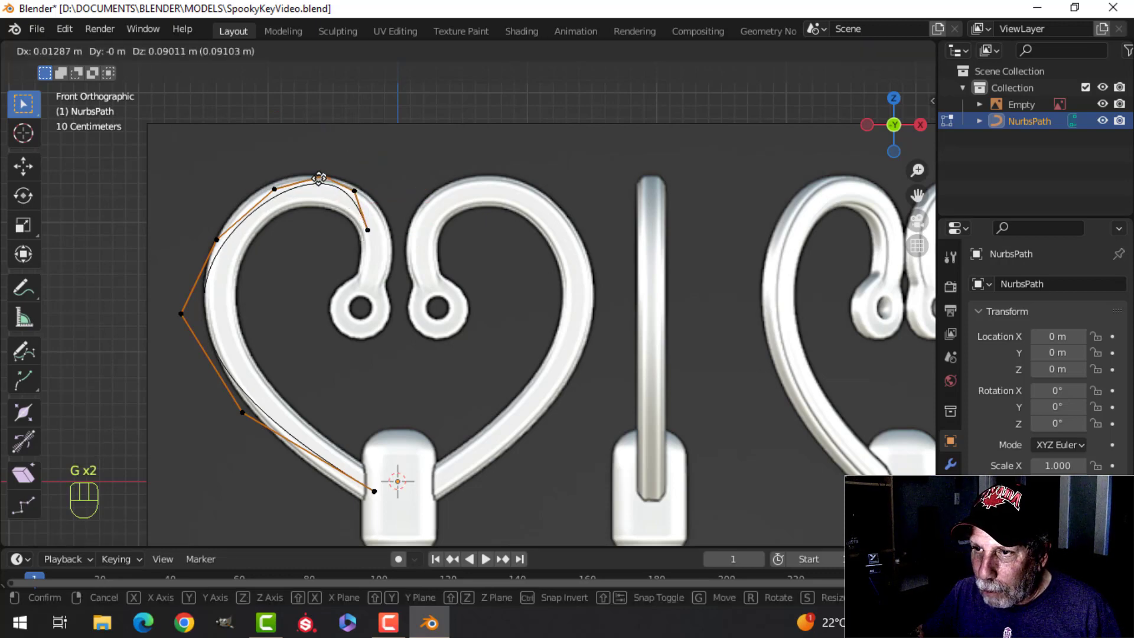
pyautogui.click(323, 175)
pyautogui.click(274, 189)
pyautogui.press('g')
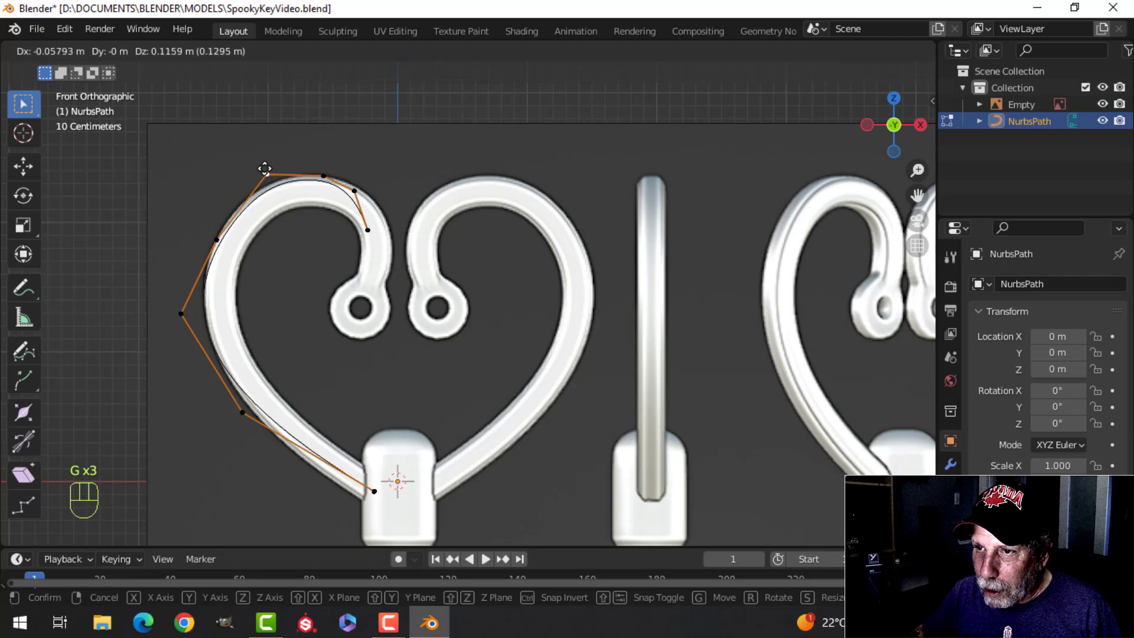
pyautogui.click(266, 168)
# Step: Fine-tune the left-side, lower-left and collar end control points so the curve matches the heart's outer edge
pyautogui.press('g')
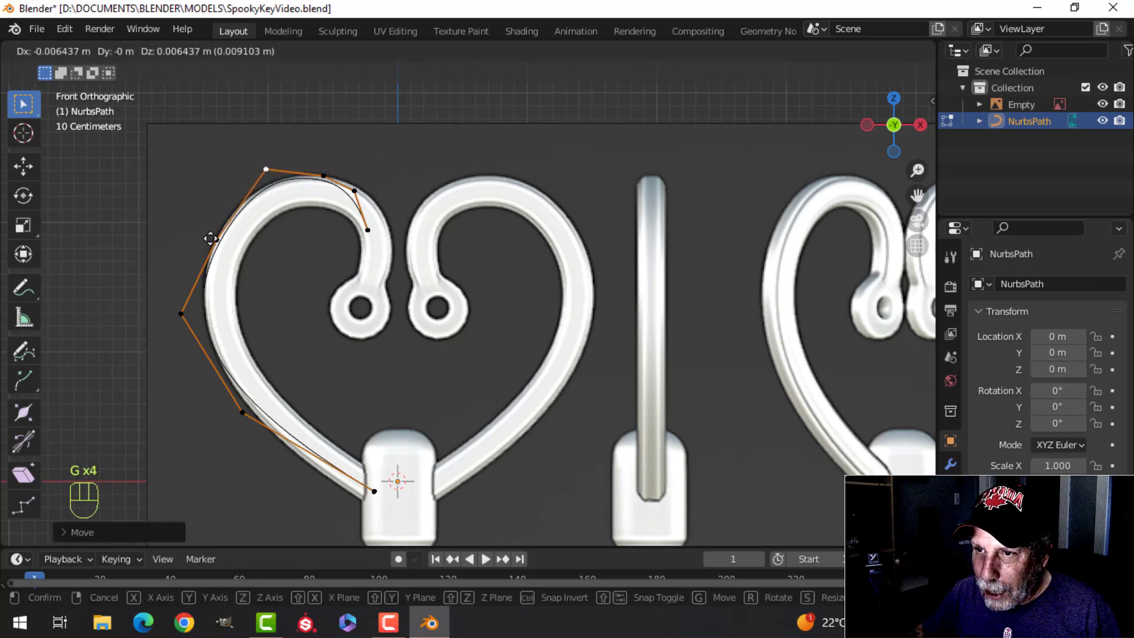
pyautogui.click(216, 239)
pyautogui.click(181, 313)
pyautogui.press('g')
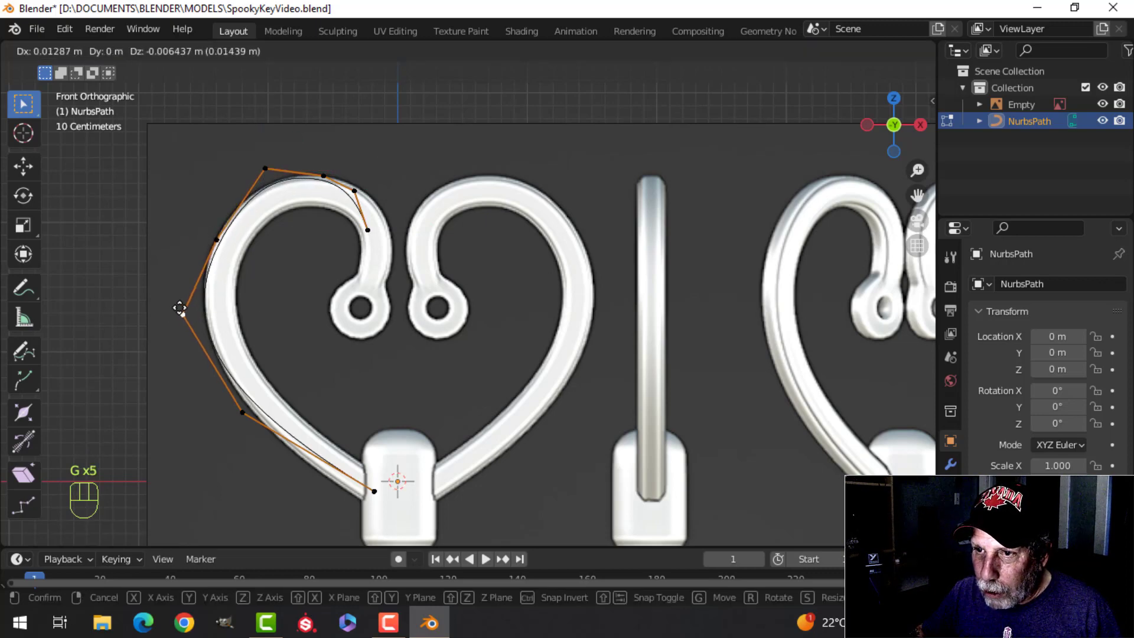
pyautogui.click(179, 301)
pyautogui.click(240, 411)
pyautogui.press('g')
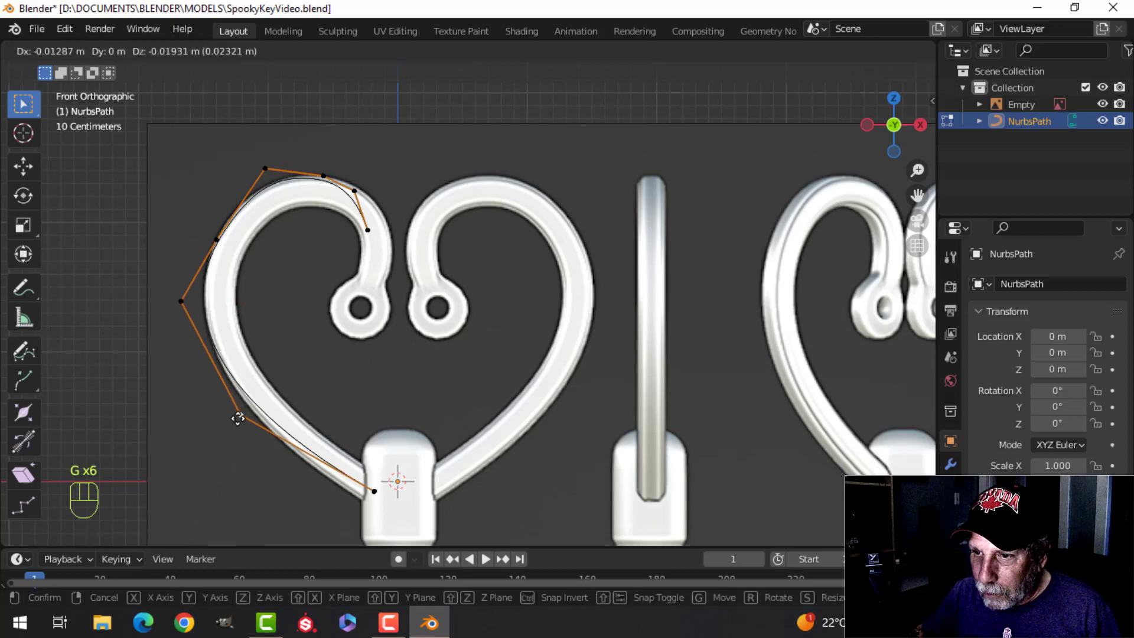
pyautogui.click(235, 421)
pyautogui.click(378, 490)
pyautogui.press('g')
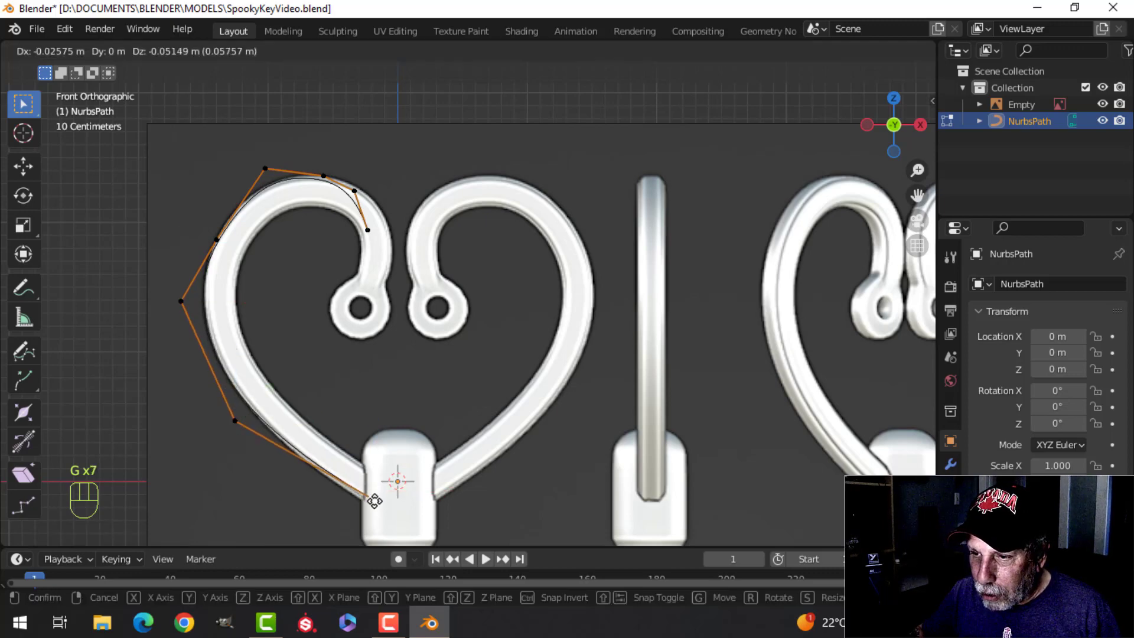
pyautogui.click(373, 505)
# Step: Move the last two control points outward to the outer edge of the left lobe's inner curl
pyautogui.click(366, 193)
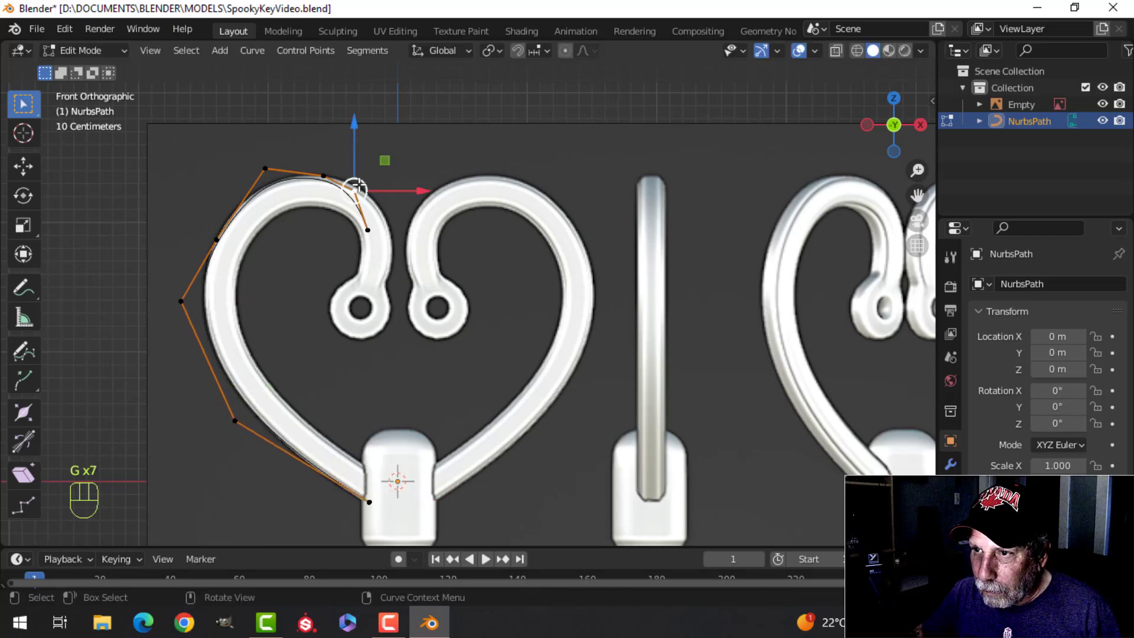
pyautogui.press('g')
pyautogui.click(371, 207)
pyautogui.click(367, 232)
pyautogui.press('g')
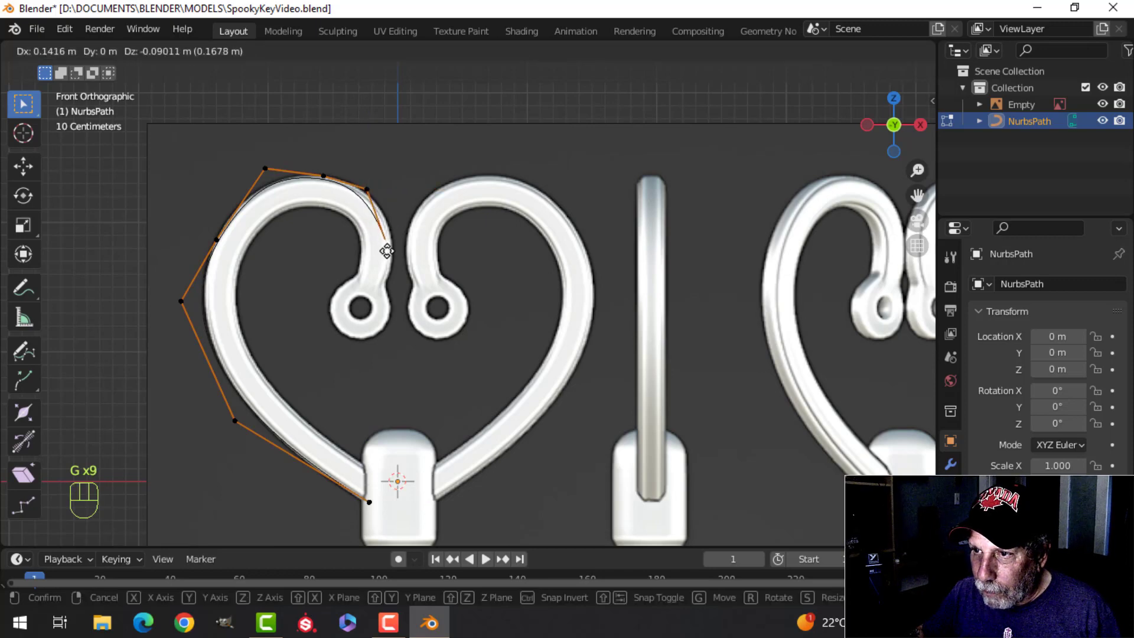
pyautogui.click(390, 237)
# Step: Extrude a new control point down the inner curl and adjust the point before it to follow the outer edge
pyautogui.press('e')
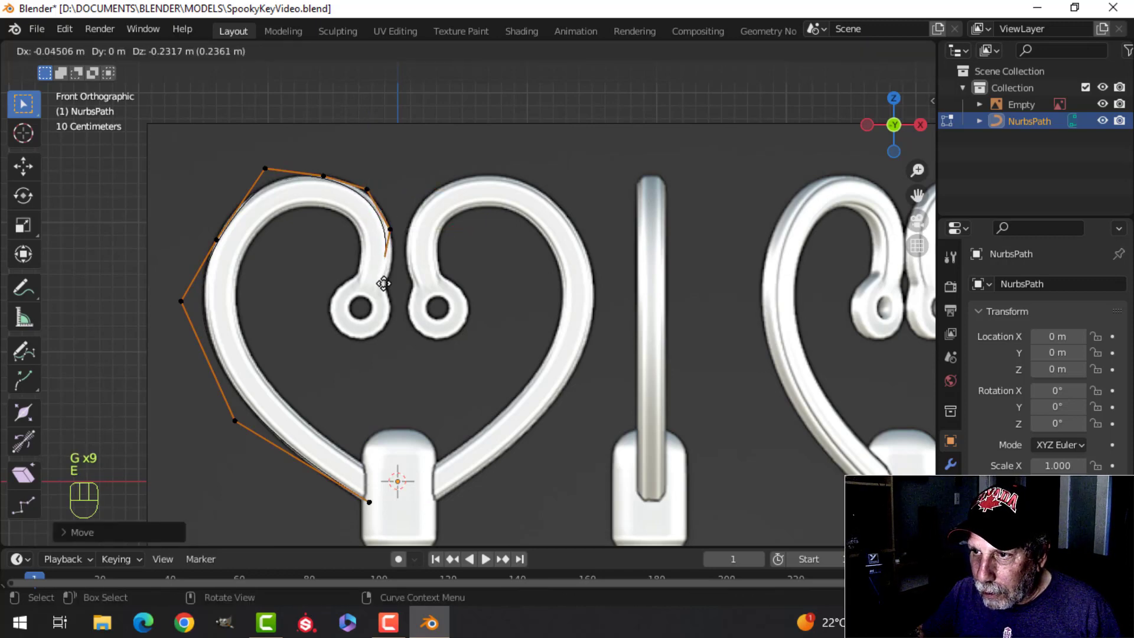
pyautogui.click(387, 289)
pyautogui.press('g')
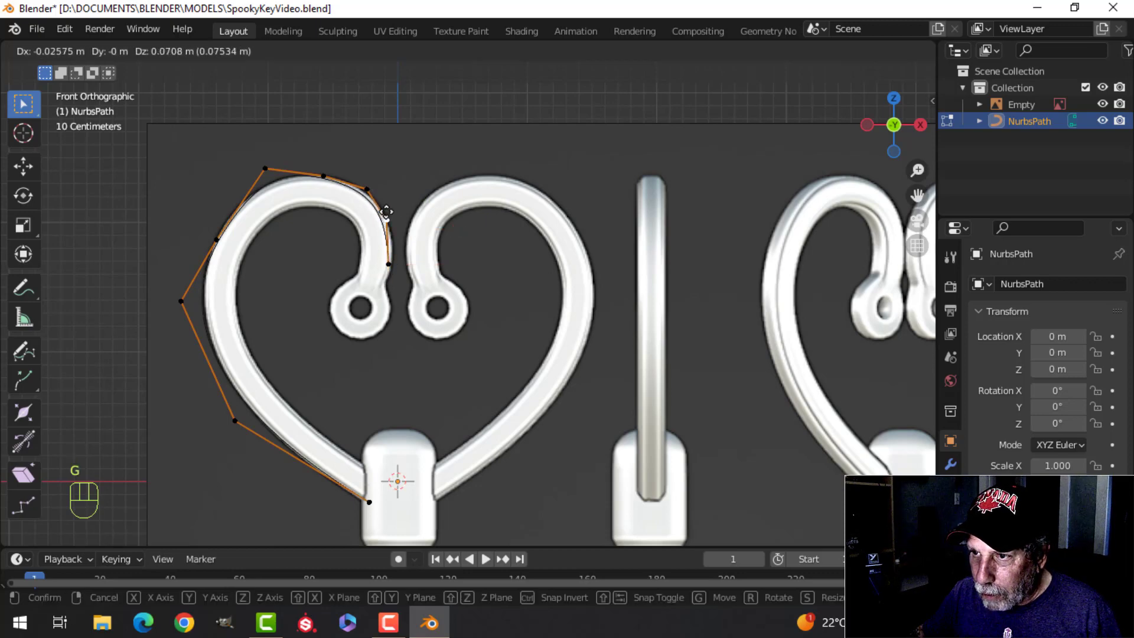
pyautogui.click(387, 213)
pyautogui.scroll(1, 390, 215)
pyautogui.press('g')
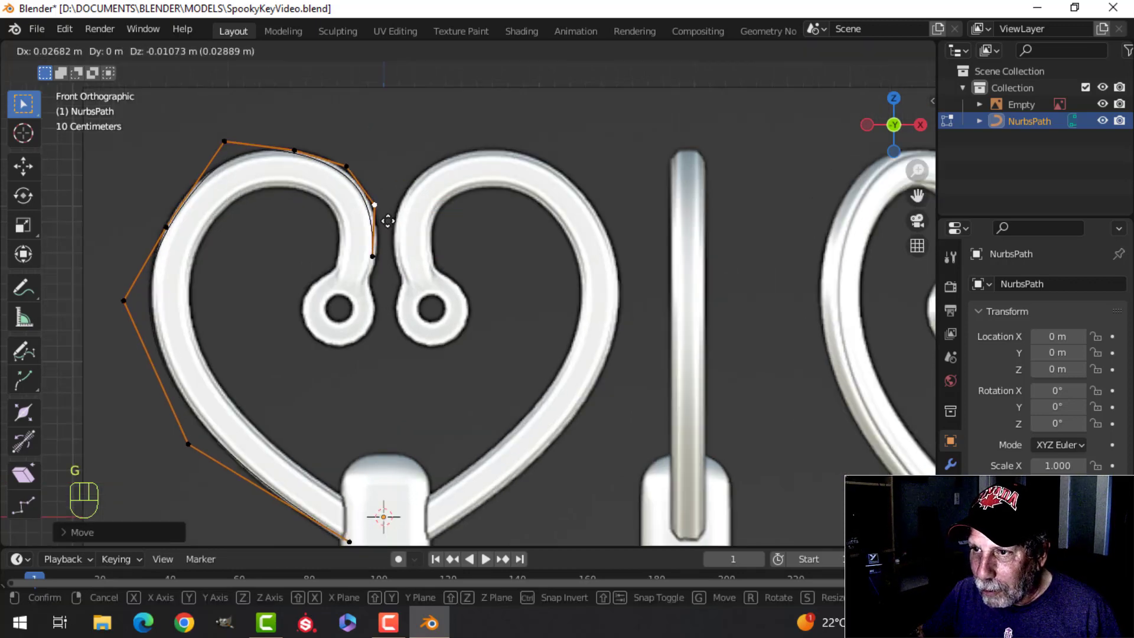
pyautogui.click(390, 217)
# Step: Fine-tune the three control points from the top of the left lobe to its inner curl to smooth the curve
pyautogui.click(305, 159)
pyautogui.press('g')
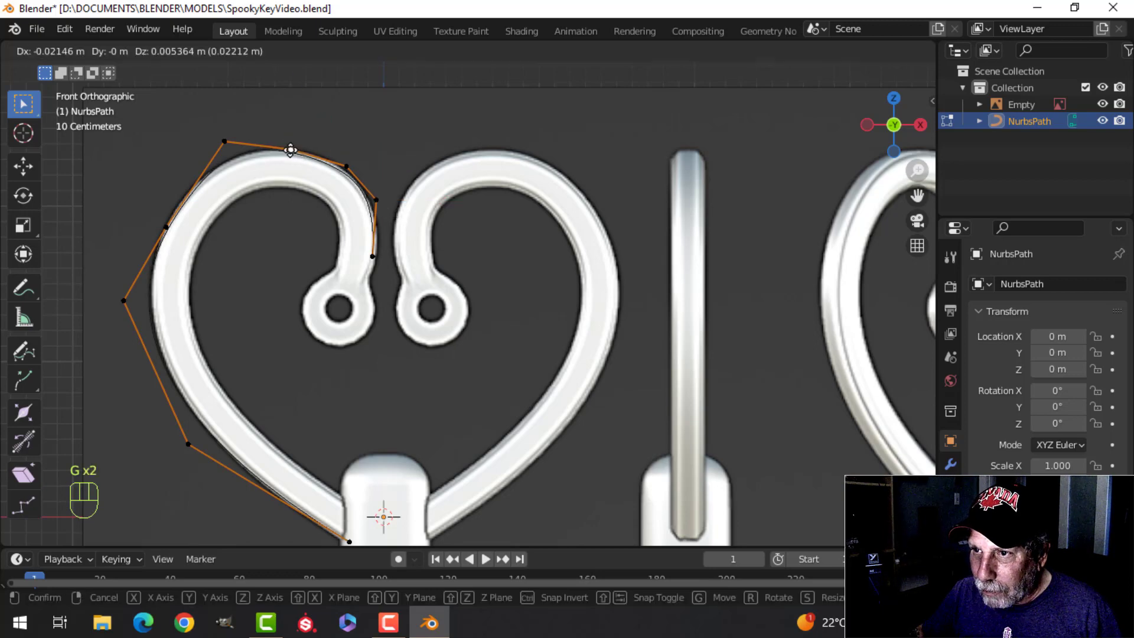
pyautogui.click(289, 147)
pyautogui.click(346, 165)
pyautogui.press('g')
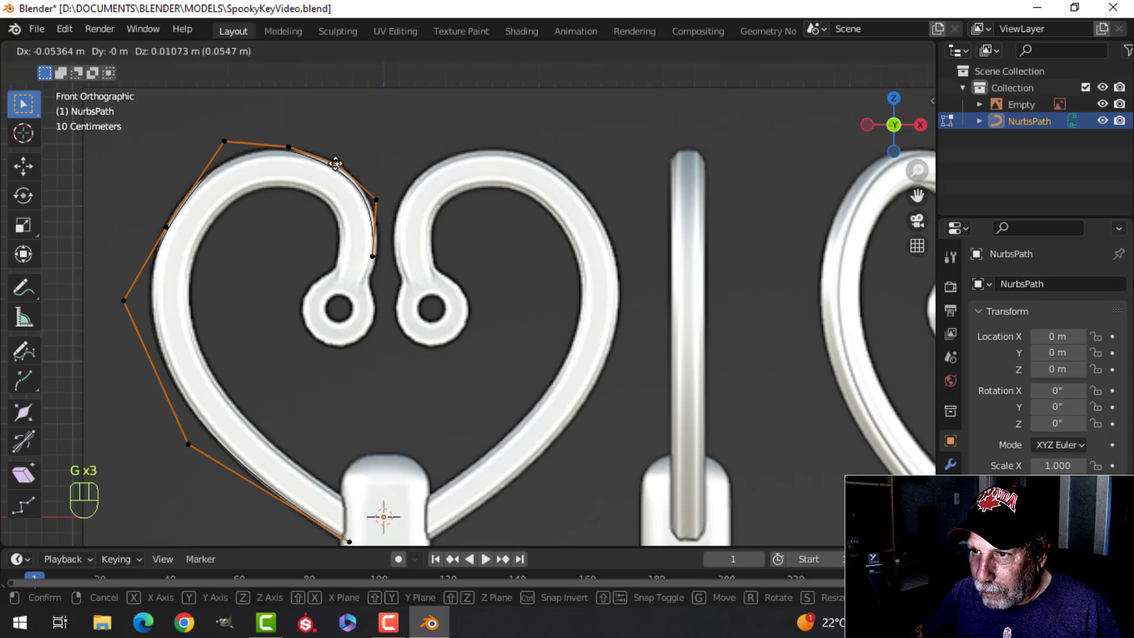
pyautogui.click(338, 165)
pyautogui.click(376, 200)
pyautogui.press('g')
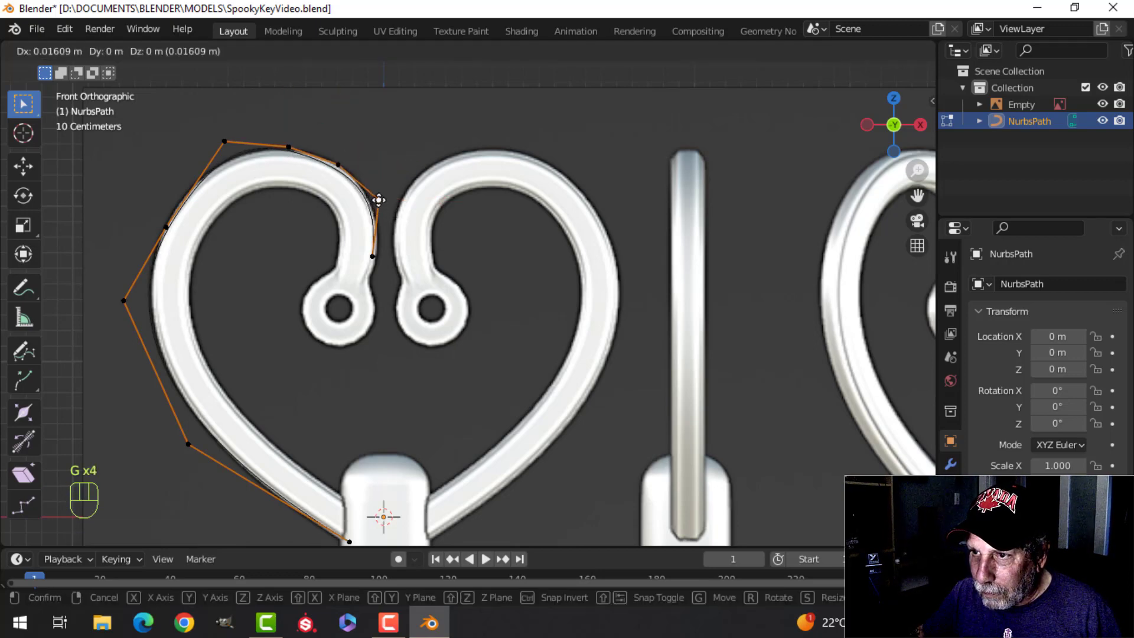
pyautogui.click(378, 200)
# Step: Extrude an end control point from the inner curl down to where it meets the left ring
pyautogui.press('e')
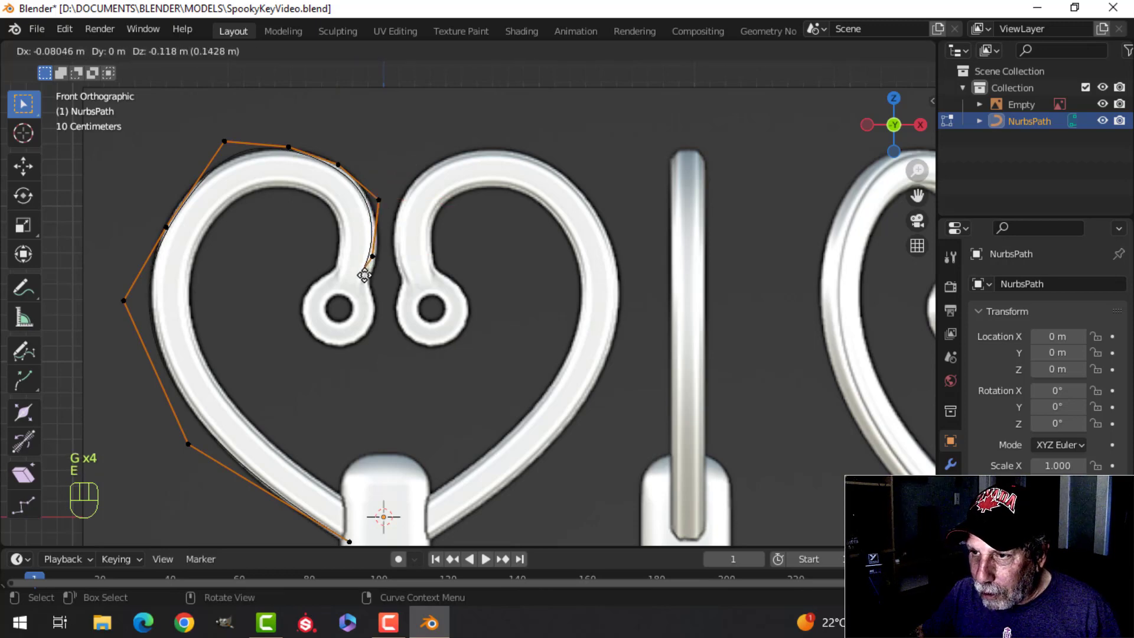
pyautogui.click(366, 283)
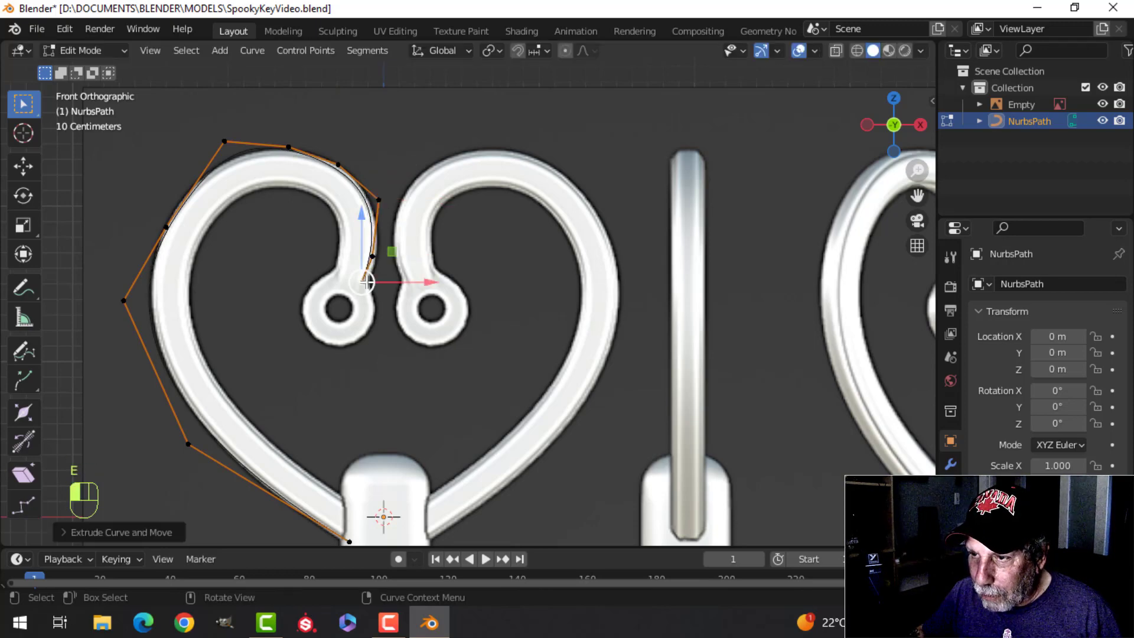
pyautogui.press('Tab')
pyautogui.press('Tab')
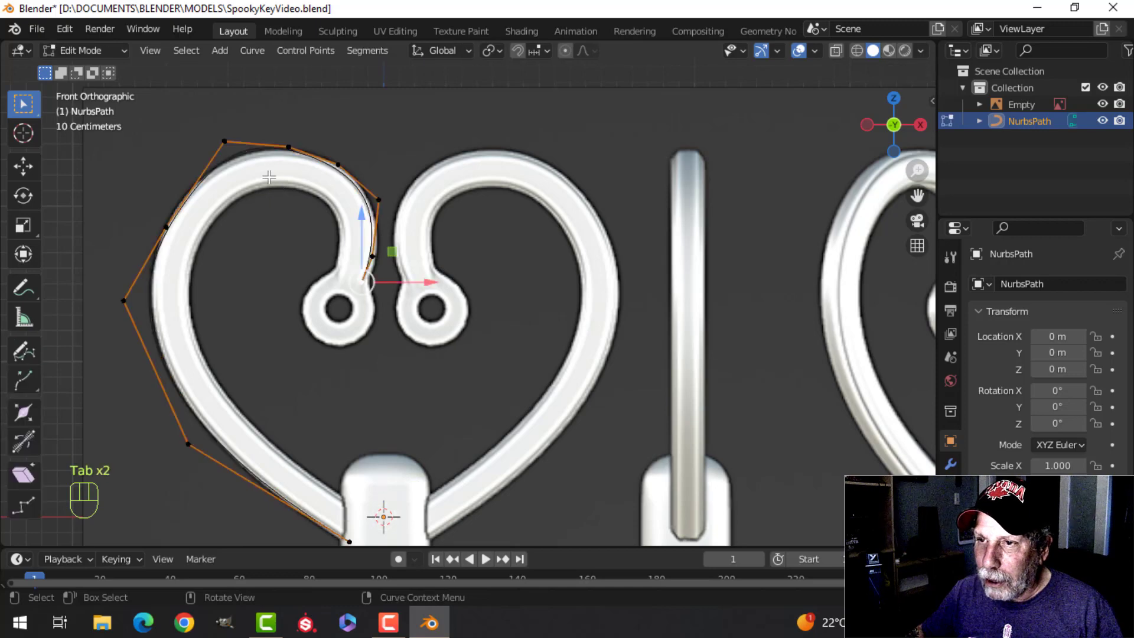
# Step: Move the left lobe's upper-left control point down and outward so the curve follows the outer edge
pyautogui.click(229, 137)
pyautogui.press('g')
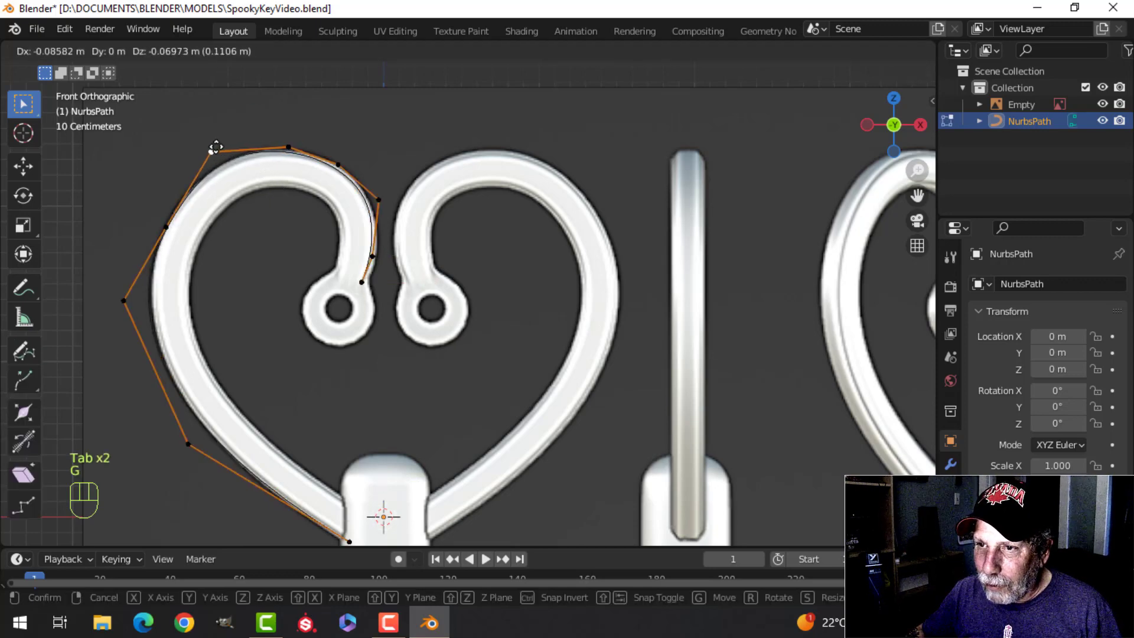
pyautogui.click(211, 152)
pyautogui.press('Tab')
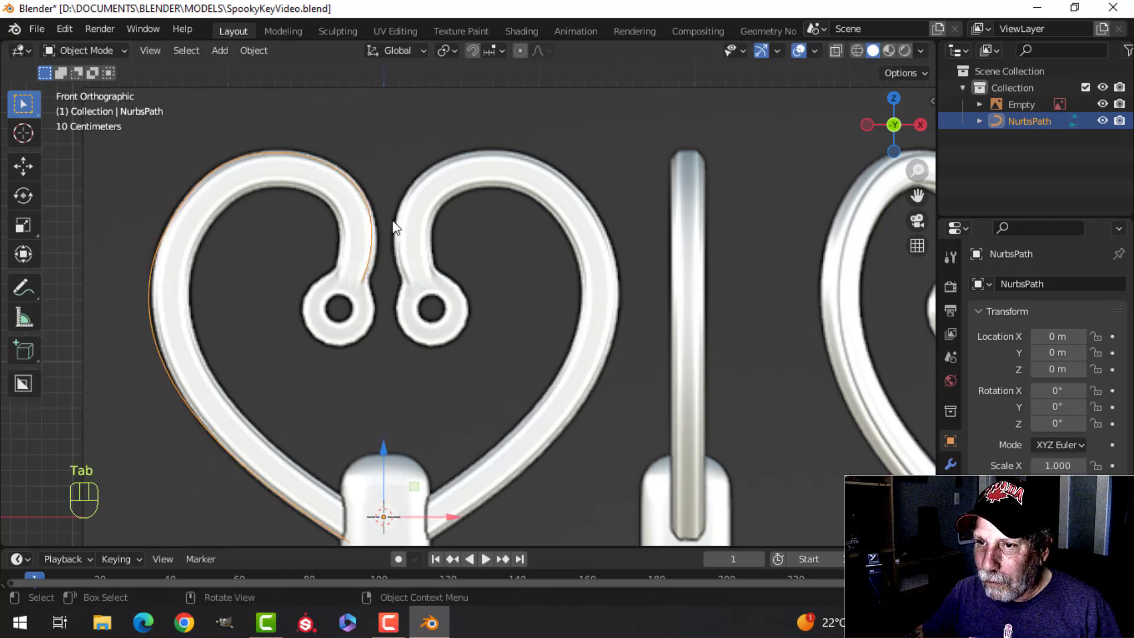
# Step: Nudge the left-side and lower-left control points to bring the curve closer to the heart's outer edge
pyautogui.press('Tab')
pyautogui.click(116, 303)
pyautogui.press('g')
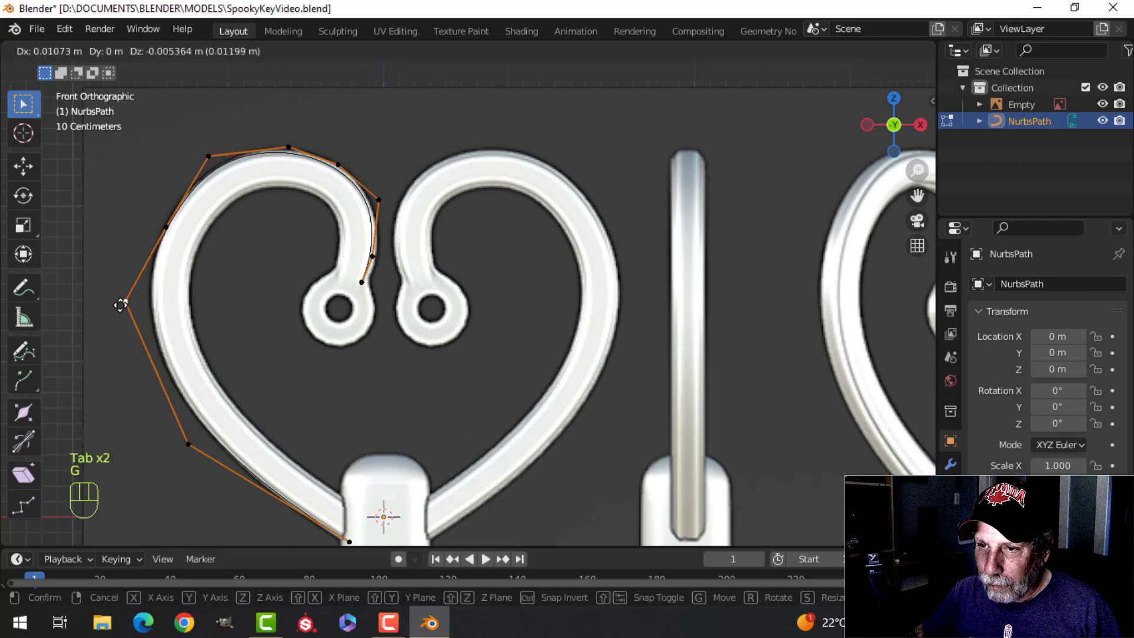
pyautogui.click(127, 302)
pyautogui.click(189, 447)
pyautogui.press('g')
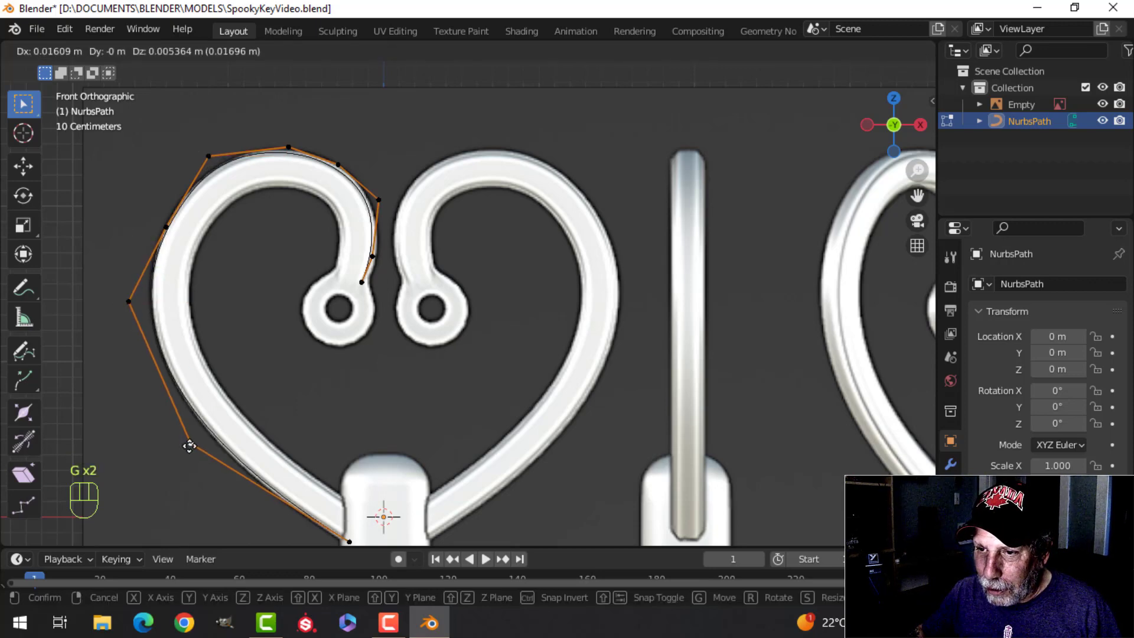
pyautogui.click(183, 444)
pyautogui.press('Tab')
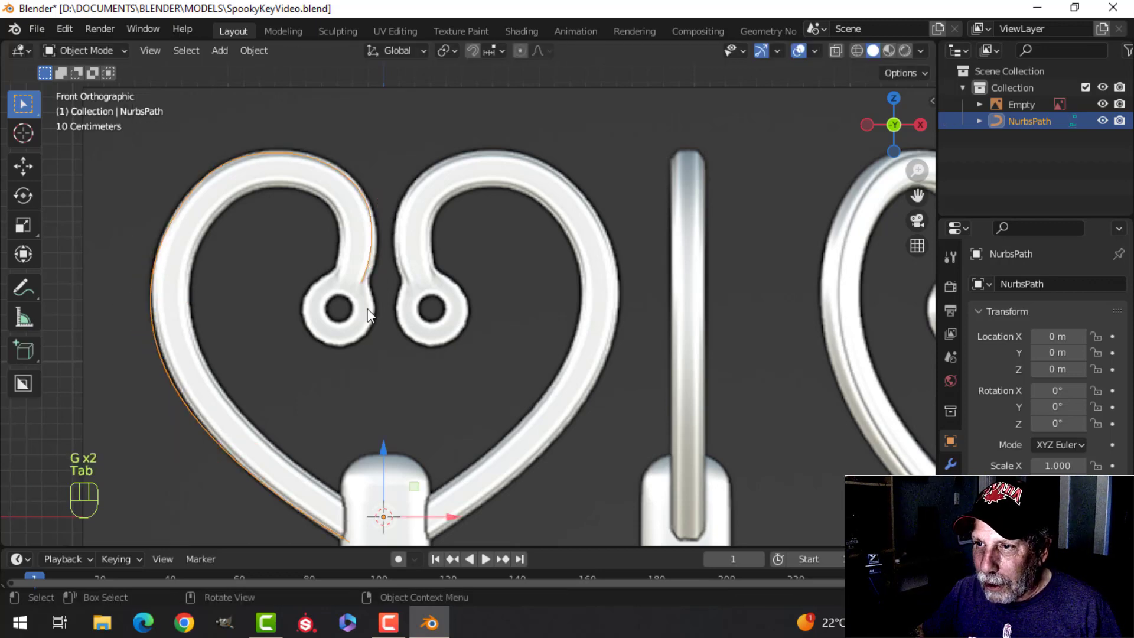
# Step: Move the second-to-last control point, just above the left ring, outward to match the inner curl's edge
pyautogui.press('Tab')
pyautogui.scroll(3, 369, 297)
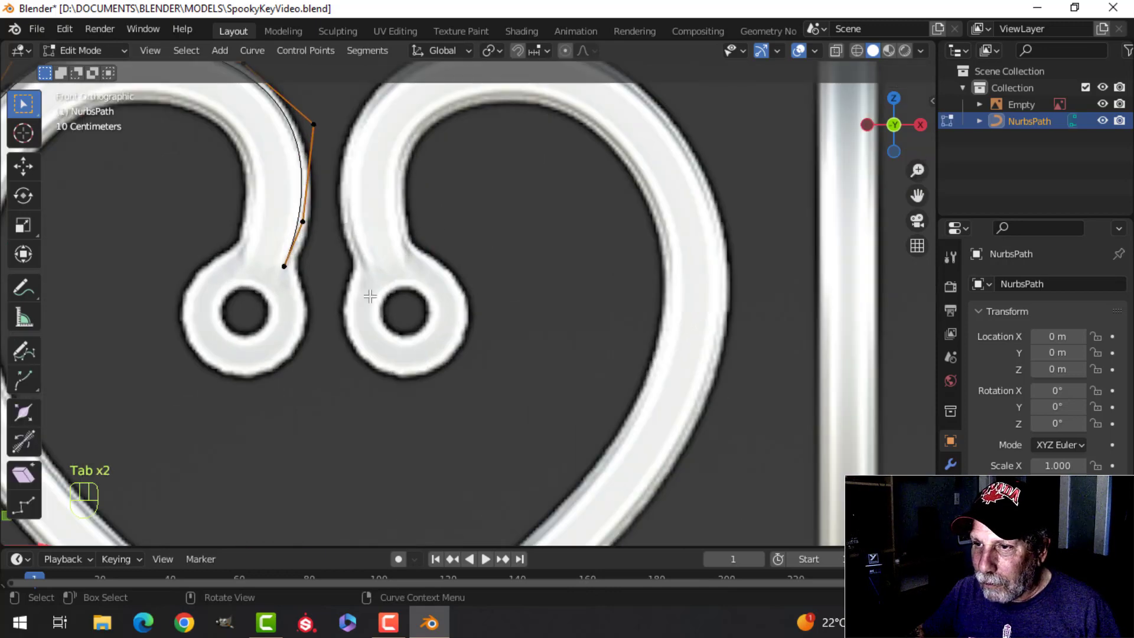
pyautogui.click(303, 220)
pyautogui.press('g')
pyautogui.click(316, 220)
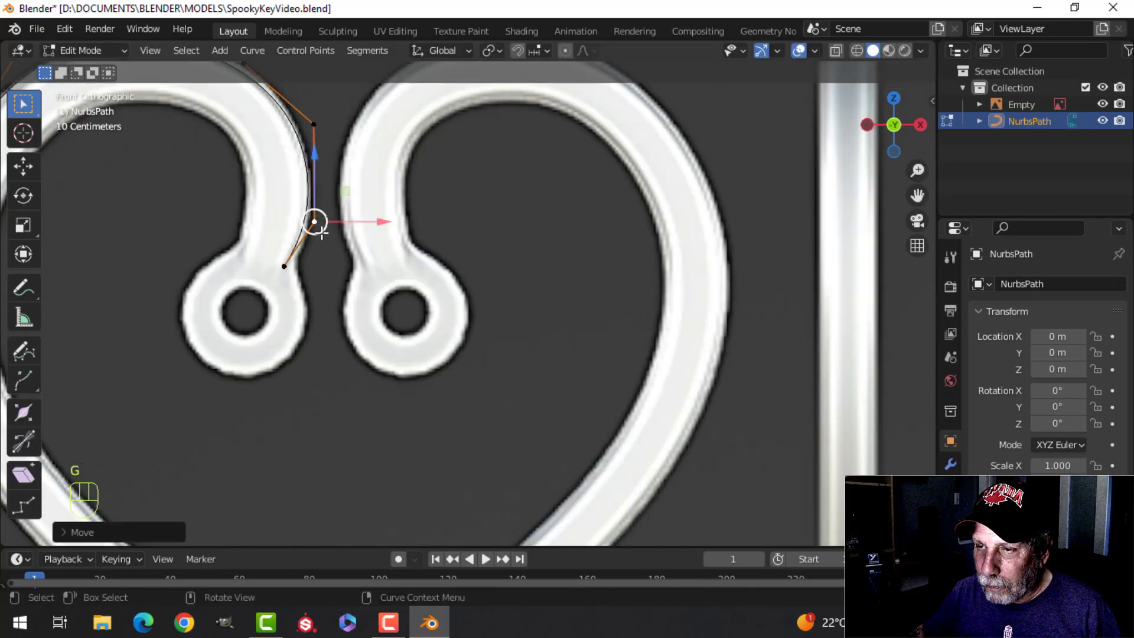
pyautogui.press('Tab')
pyautogui.scroll(-5, 337, 280)
pyautogui.scroll(4, 335, 288)
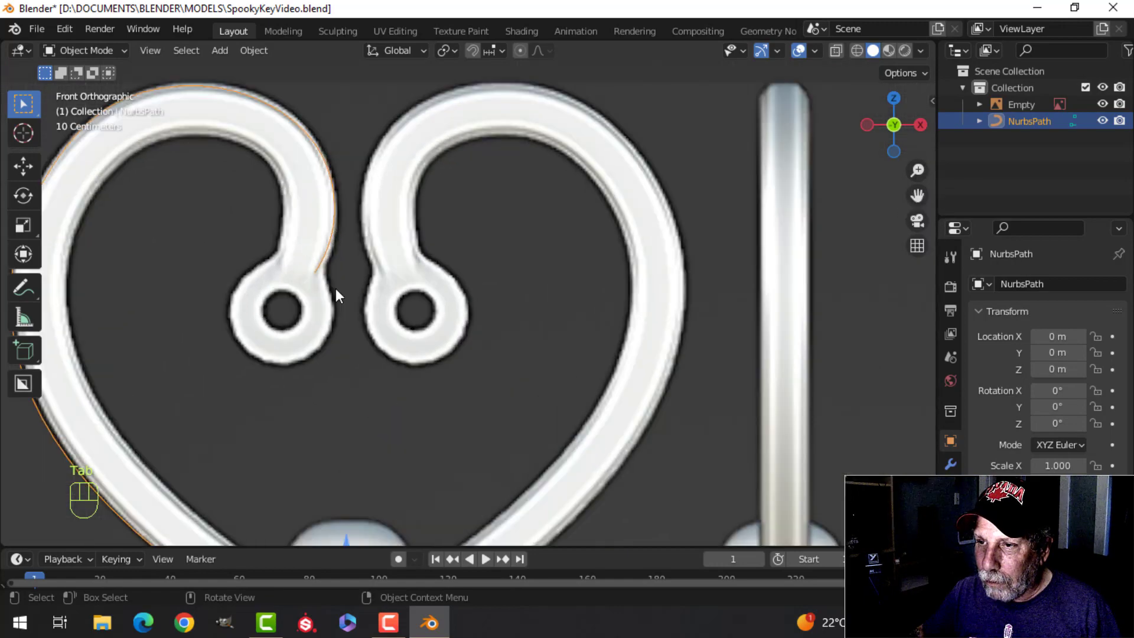
pyautogui.scroll(-5, 335, 288)
pyautogui.moveTo(380, 329)
pyautogui.keyDown('shift'); pyautogui.mouseDown(button='middle')
pyautogui.moveTo(362, 292)
pyautogui.moveTo(325, 323)
pyautogui.moveTo(339, 300)
pyautogui.moveTo(313, 278)
pyautogui.moveTo(384, 313)
pyautogui.mouseUp(button='middle'); pyautogui.keyUp('shift')
pyautogui.scroll(2, 377, 299)
pyautogui.scroll(-2, 377, 299)
# Step: Nudge the control point on the upper-left shoulder of the lobe slightly in the front view
pyautogui.press('Tab')
pyautogui.moveTo(333, 278); pyautogui.dragTo(341, 272, button='middle')
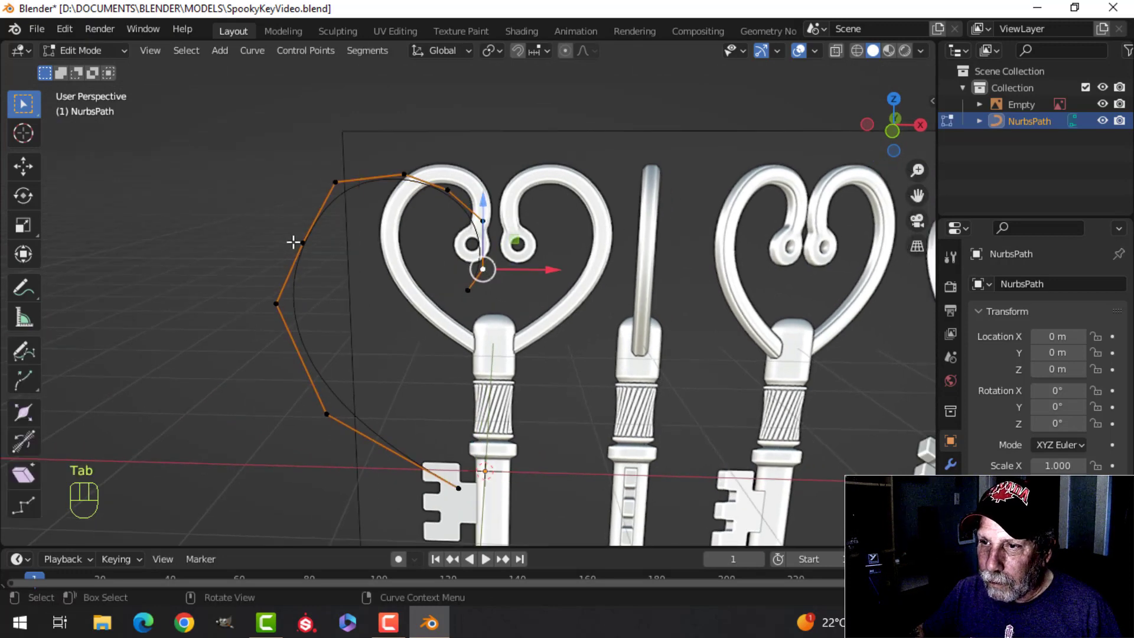
pyautogui.click(303, 242)
pyautogui.press('KP_1')
pyautogui.scroll(3, 483, 254)
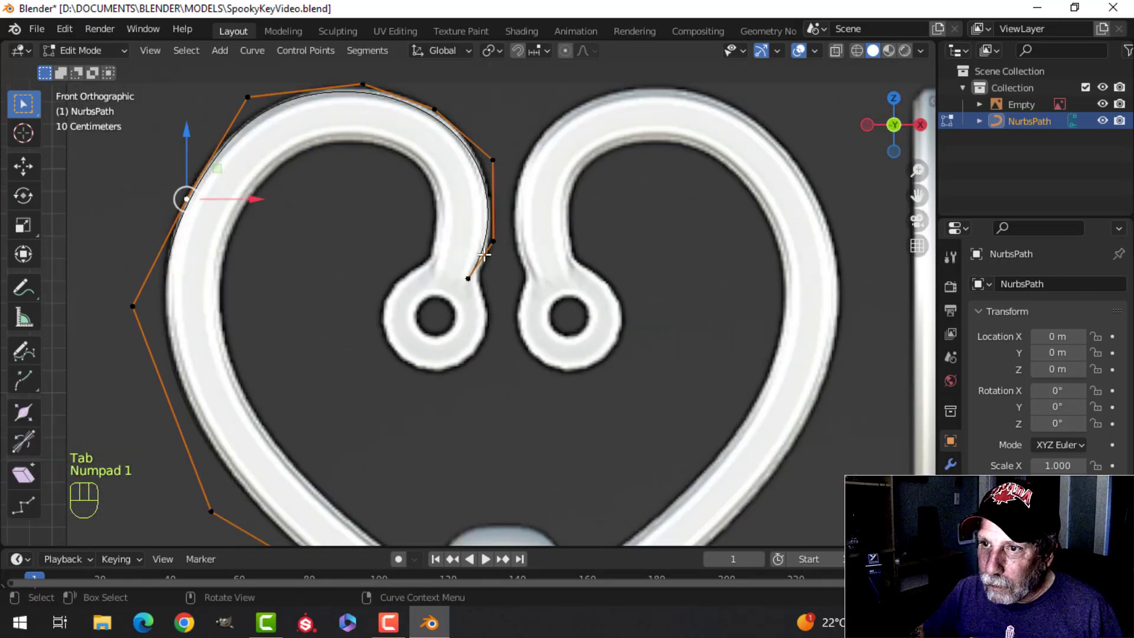
pyautogui.press('g')
pyautogui.click(479, 250)
pyautogui.press('Tab')
pyautogui.scroll(-5, 413, 253)
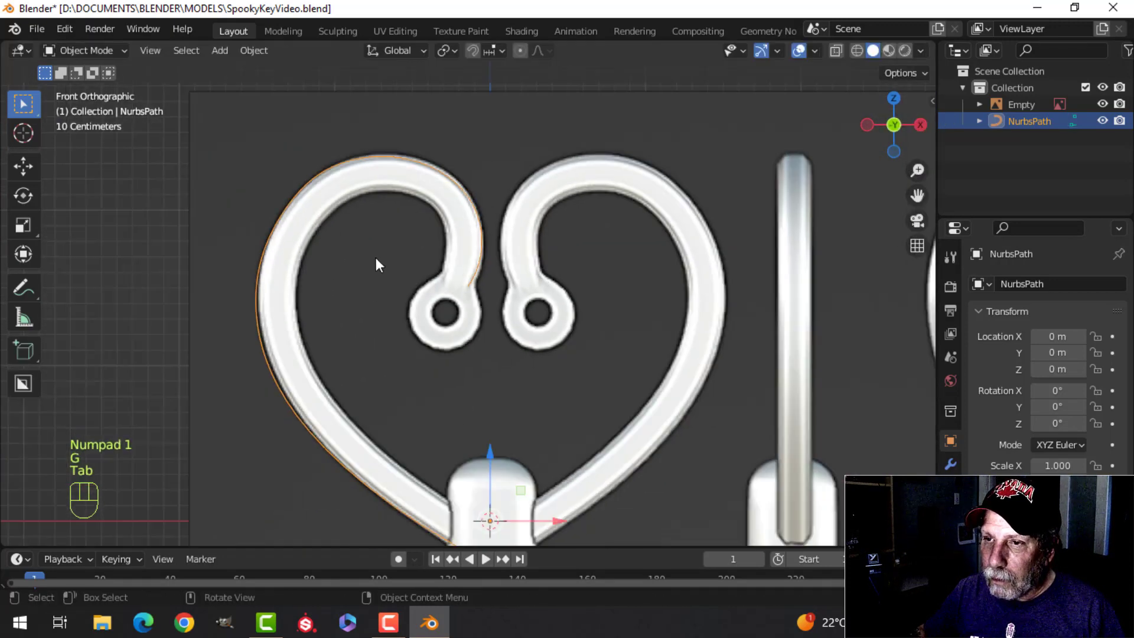
pyautogui.moveTo(376, 257); pyautogui.dragTo(432, 289, button='middle')
pyautogui.hotkey('ctrl', '1')
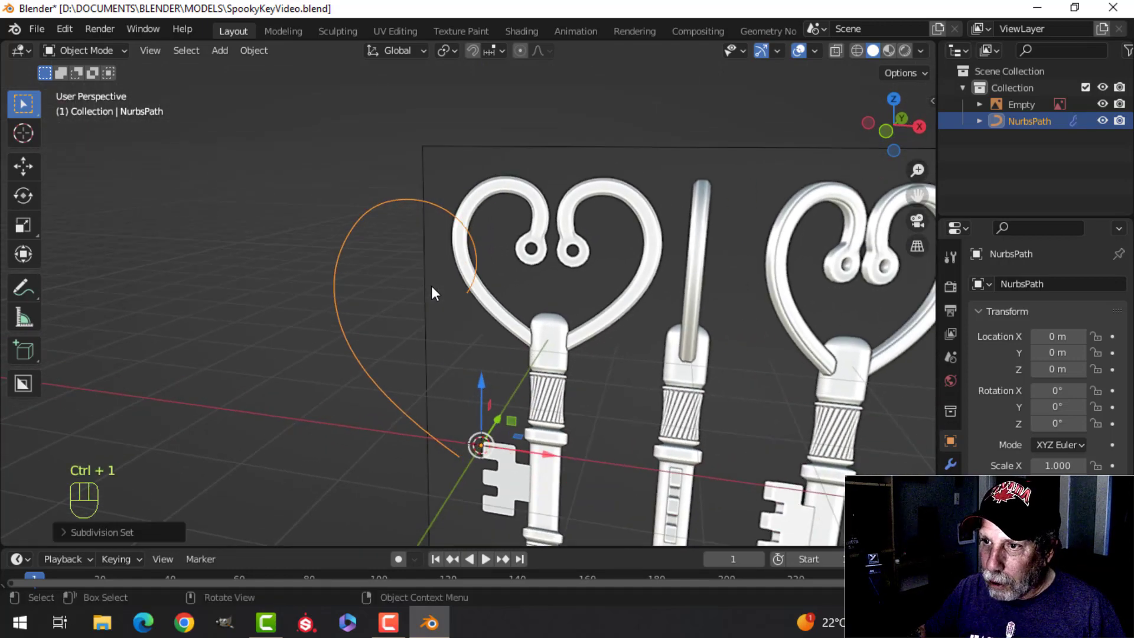
pyautogui.scroll(-1, 549, 322)
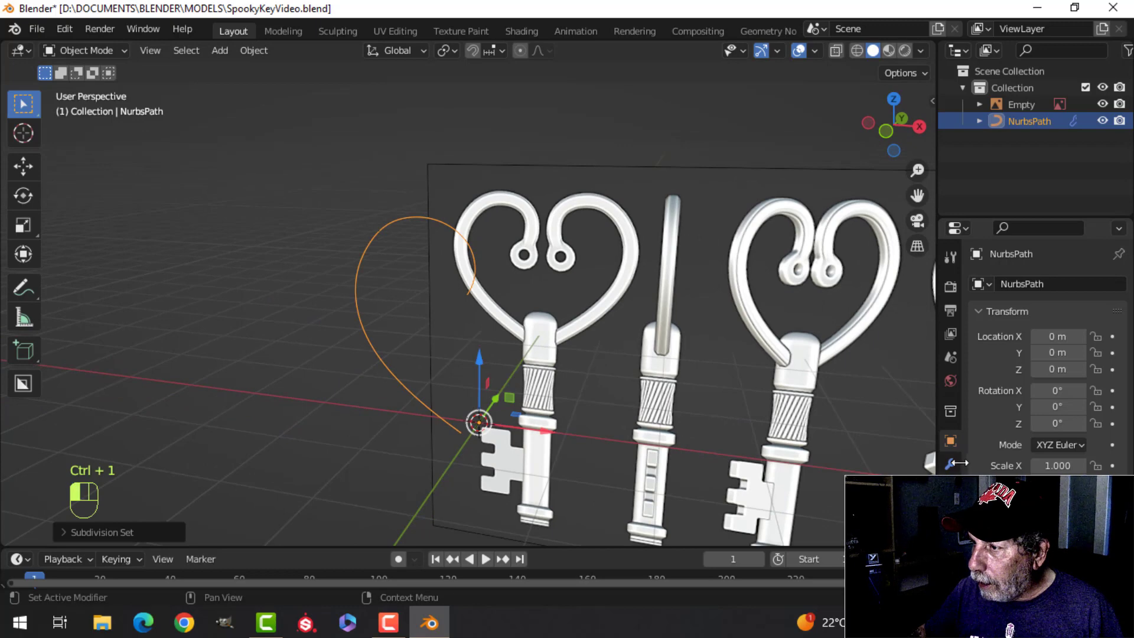
pyautogui.click(951, 462)
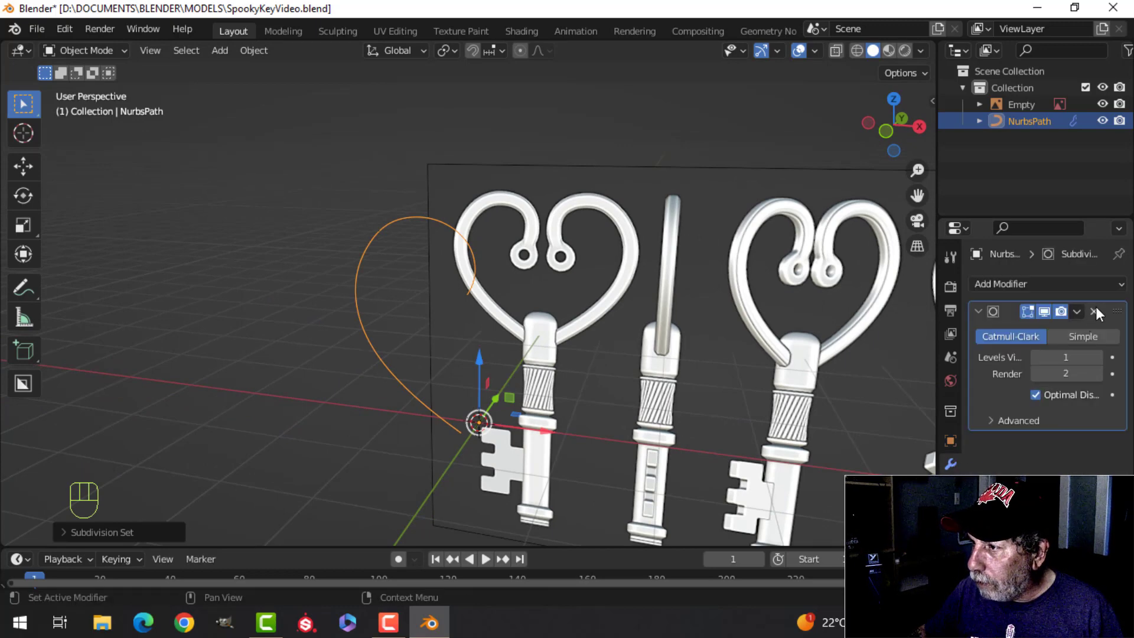
pyautogui.click(1095, 309)
# Step: Lower the path's preview resolution and expand its geometry settings
pyautogui.scroll(-2, 627, 355)
pyautogui.keyDown('shift'); pyautogui.moveTo(530, 347); pyautogui.dragTo(502, 309, button='middle'); pyautogui.keyUp('shift')
pyautogui.scroll(3, 498, 310)
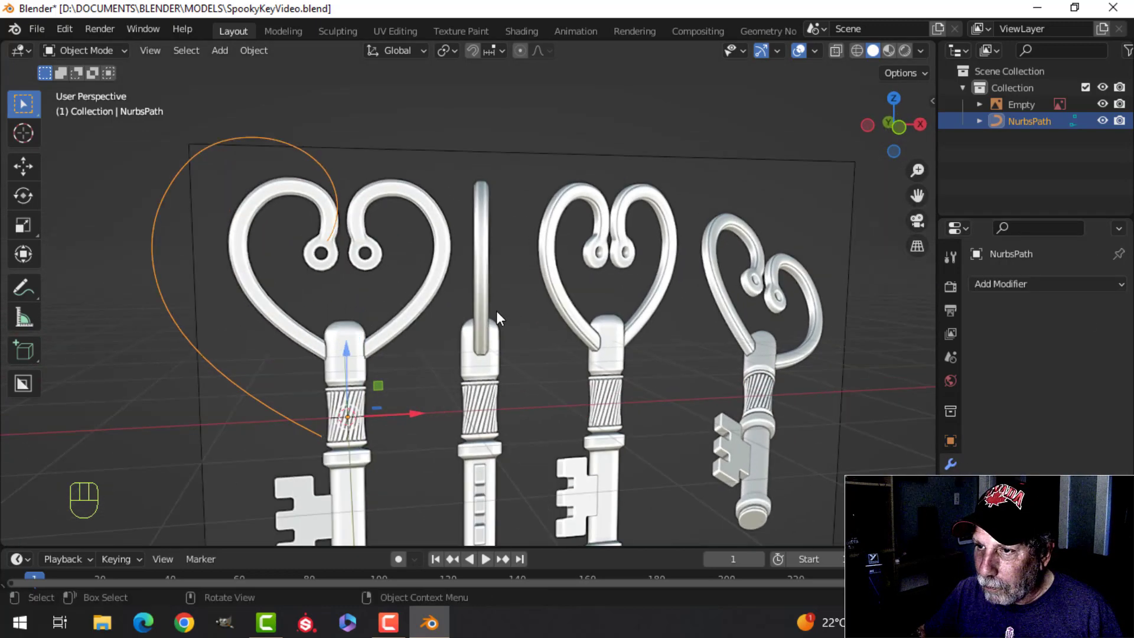
pyautogui.press('KP_1')
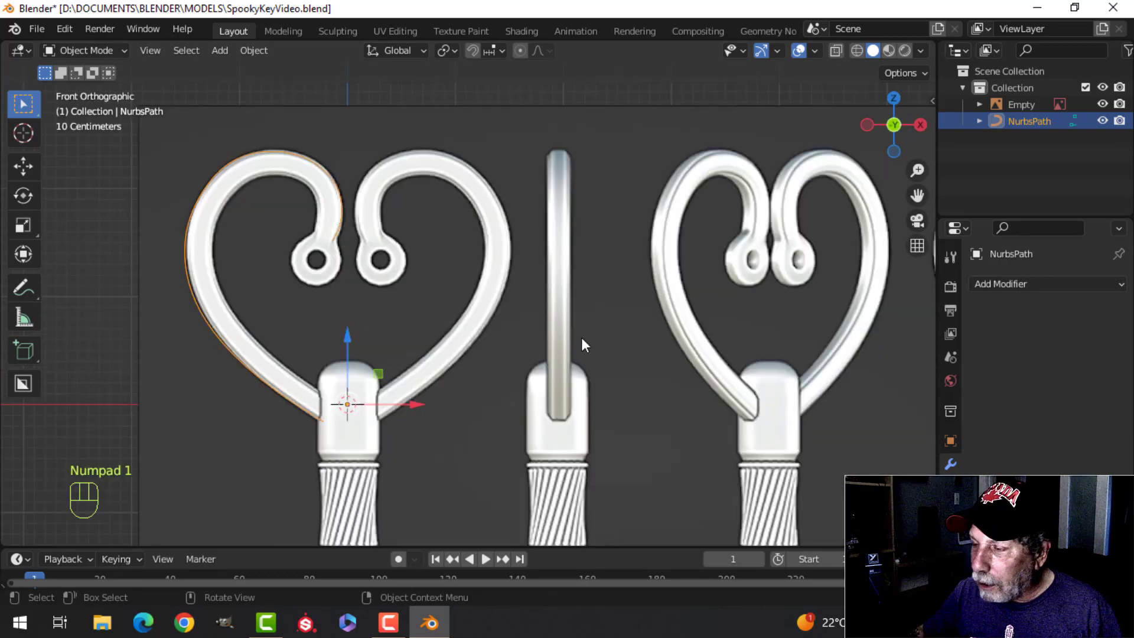
pyautogui.click(948, 533)
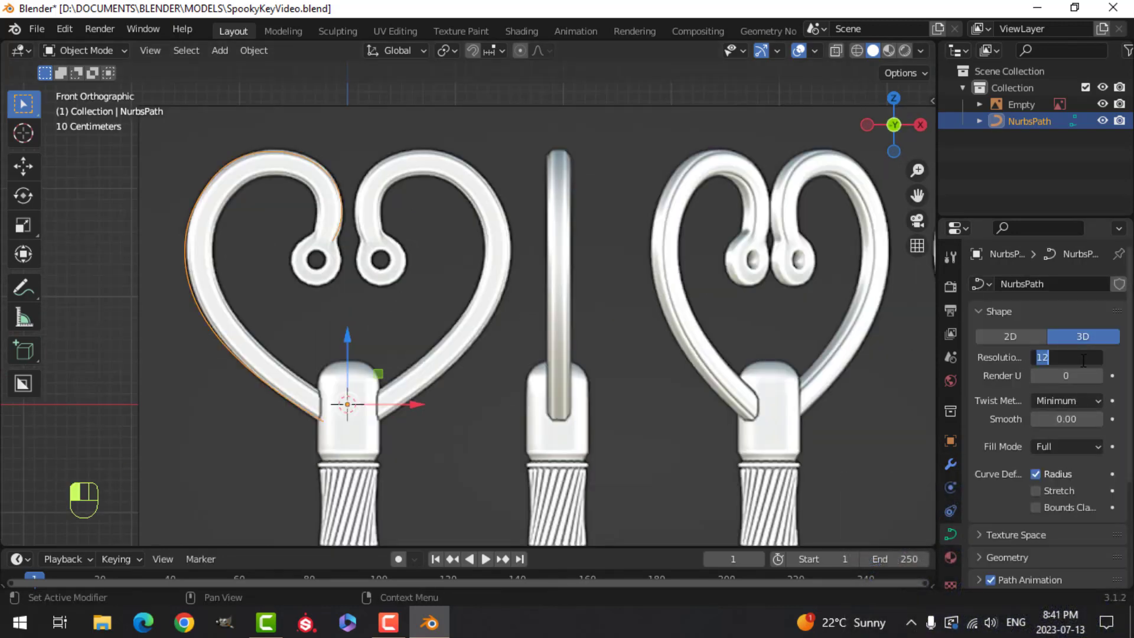
pyautogui.press('Return')
pyautogui.scroll(-5, 1043, 444)
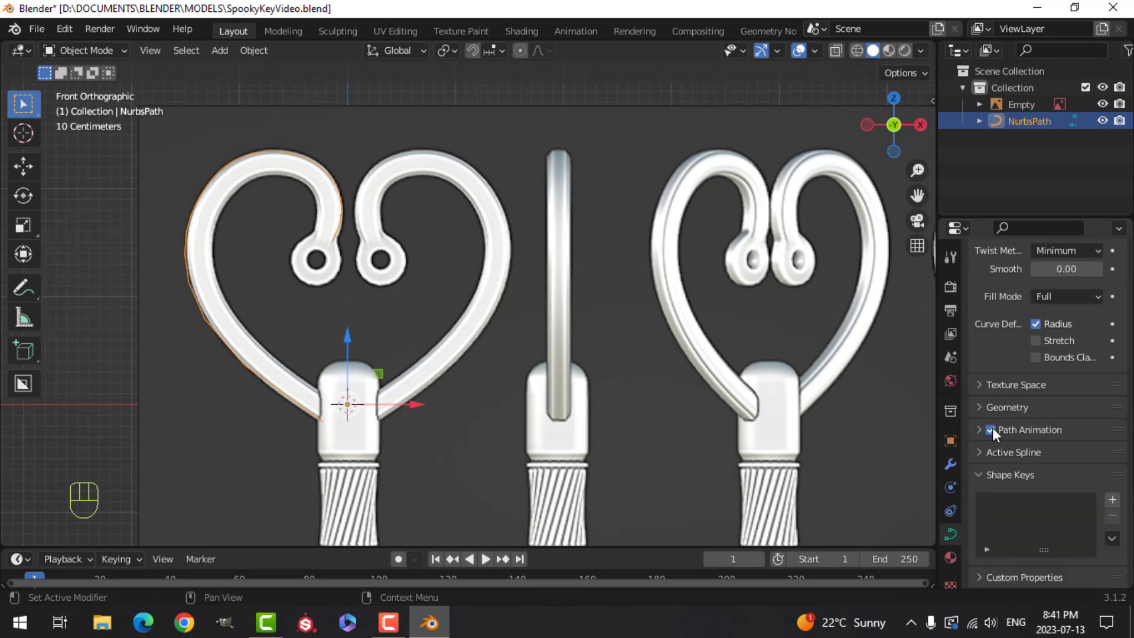
pyautogui.click(987, 408)
pyautogui.scroll(-4, 1073, 466)
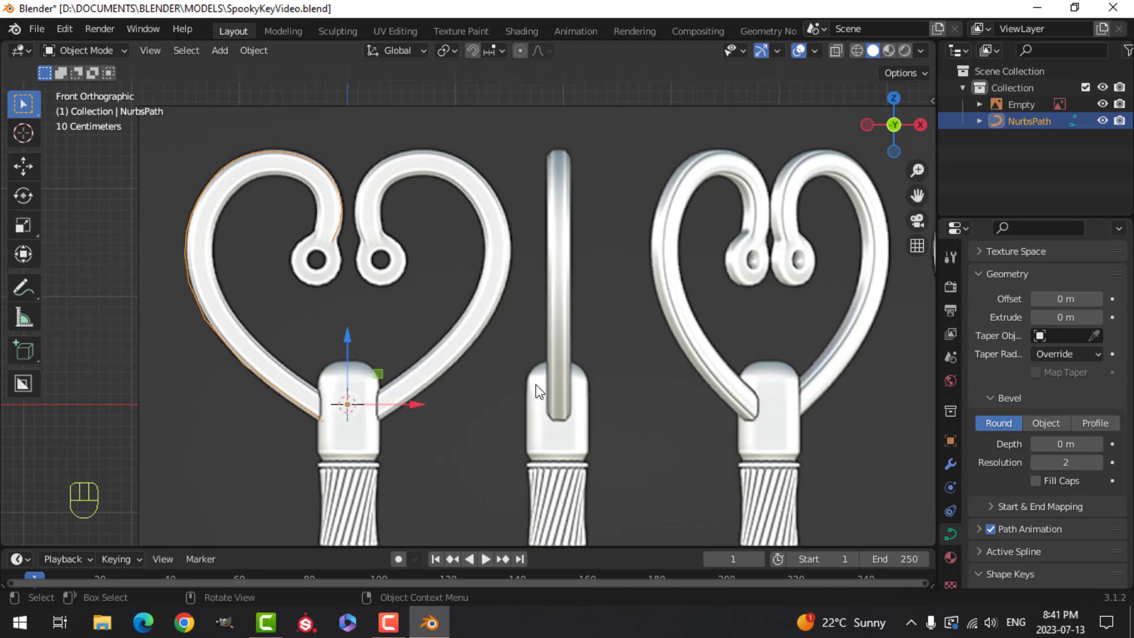
# Step: Convert the NURBS path to a mesh
pyautogui.rightClick(268, 163)
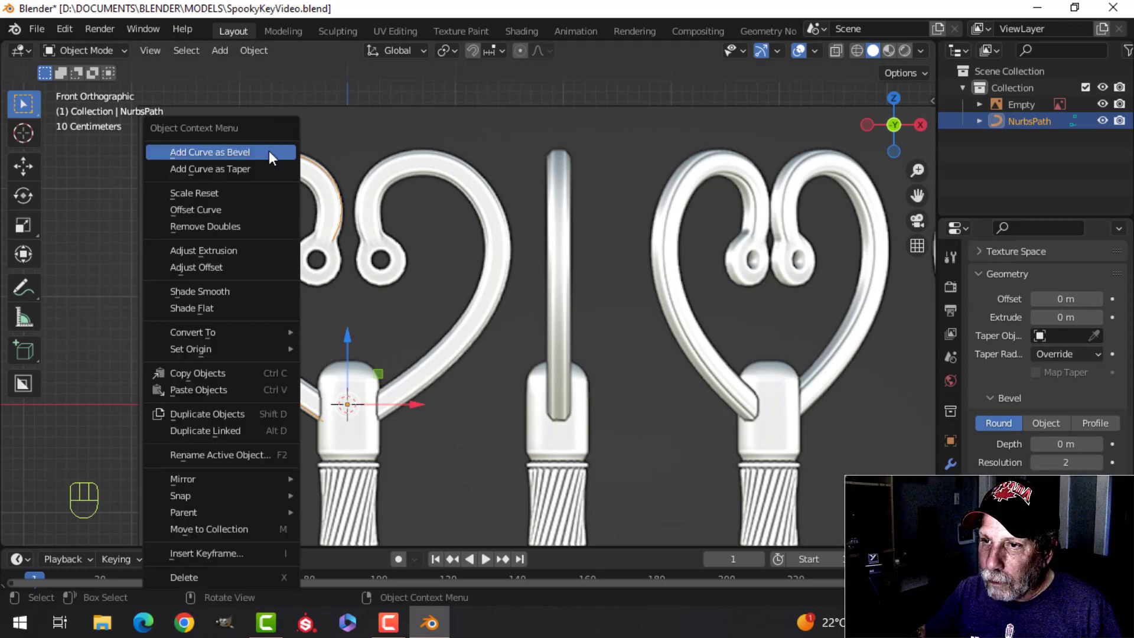
pyautogui.moveTo(221, 331)
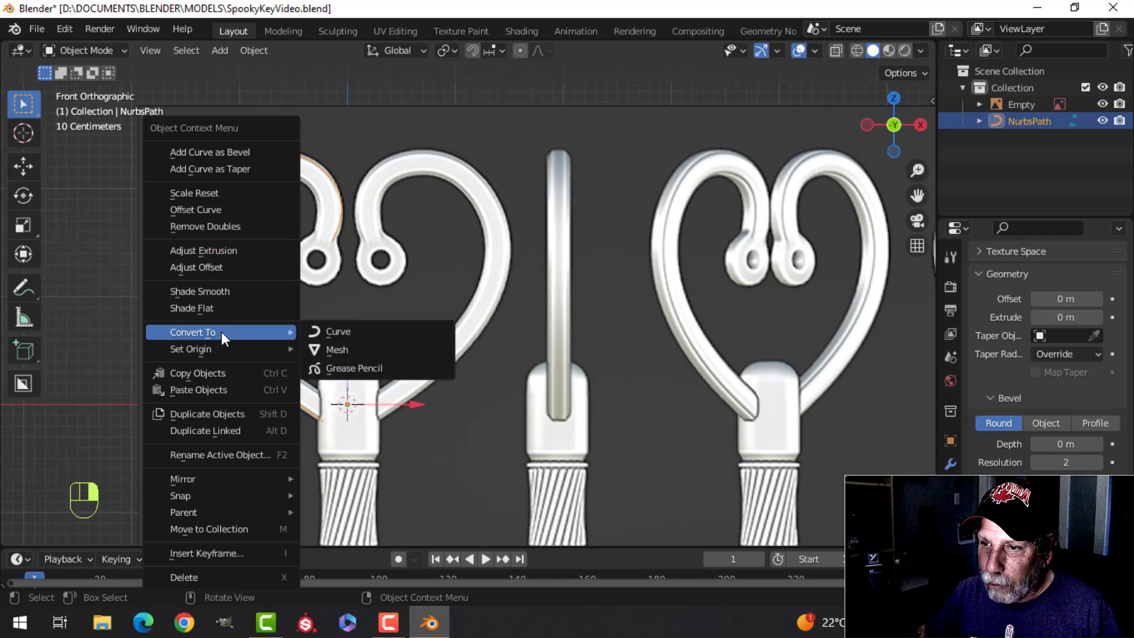
pyautogui.click(356, 345)
# Step: Extrude all vertices of the converted mesh along the Y axis into a narrow strip
pyautogui.press('Tab')
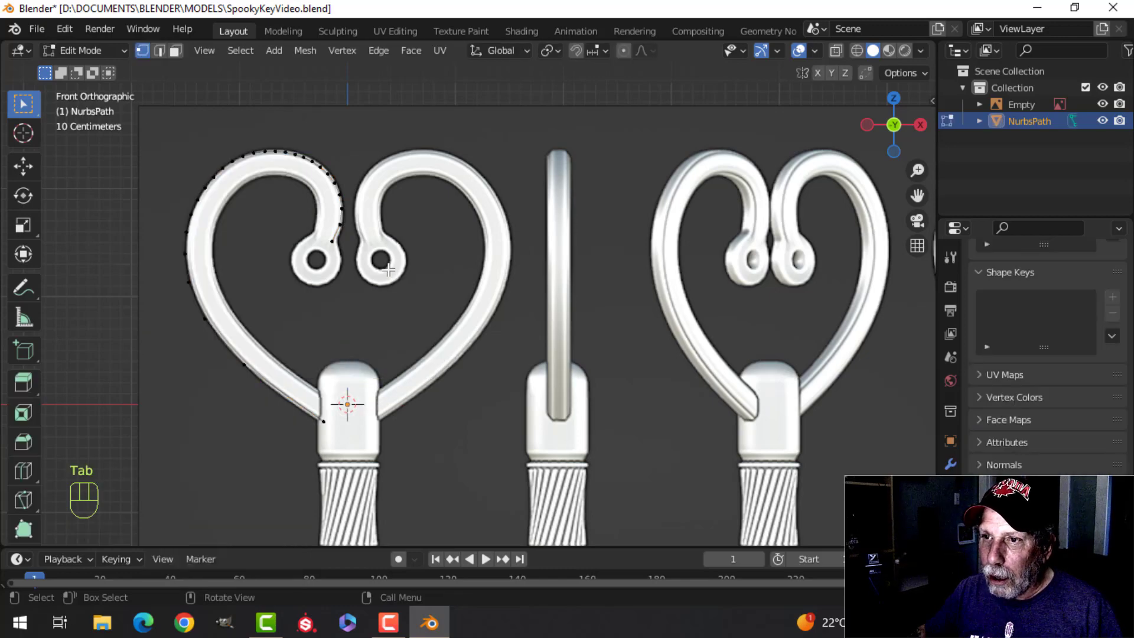
pyautogui.press('a')
pyautogui.moveTo(394, 268); pyautogui.dragTo(478, 314, button='middle')
pyautogui.press('e')
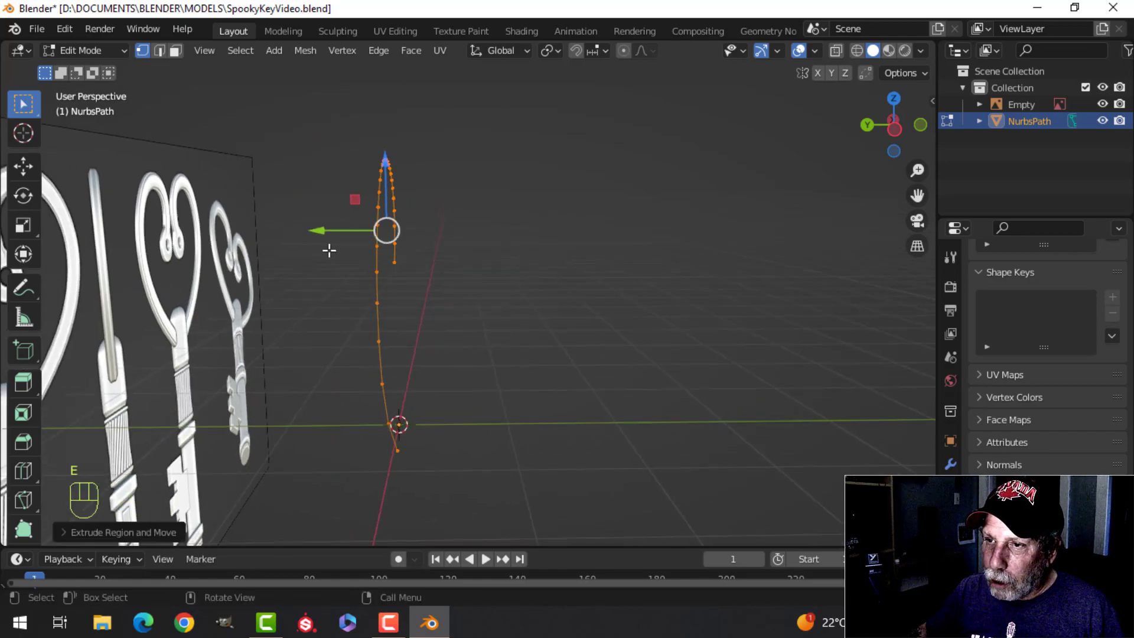
pyautogui.moveTo(336, 231); pyautogui.dragTo(344, 230)
# Step: Recalculate all normals of the extruded strip to the outside and return to the front view
pyautogui.press('a')
pyautogui.moveTo(512, 254); pyautogui.dragTo(327, 265, button='middle')
pyautogui.hotkey('alt', 'n')
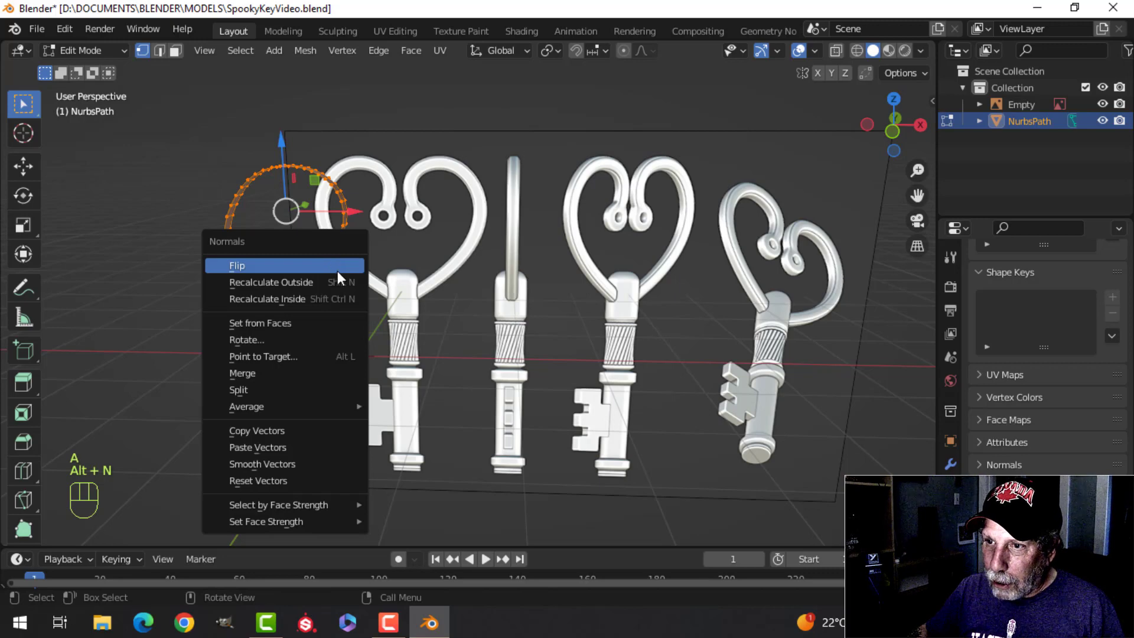
pyautogui.click(338, 281)
pyautogui.press('KP_1')
pyautogui.scroll(3, 337, 380)
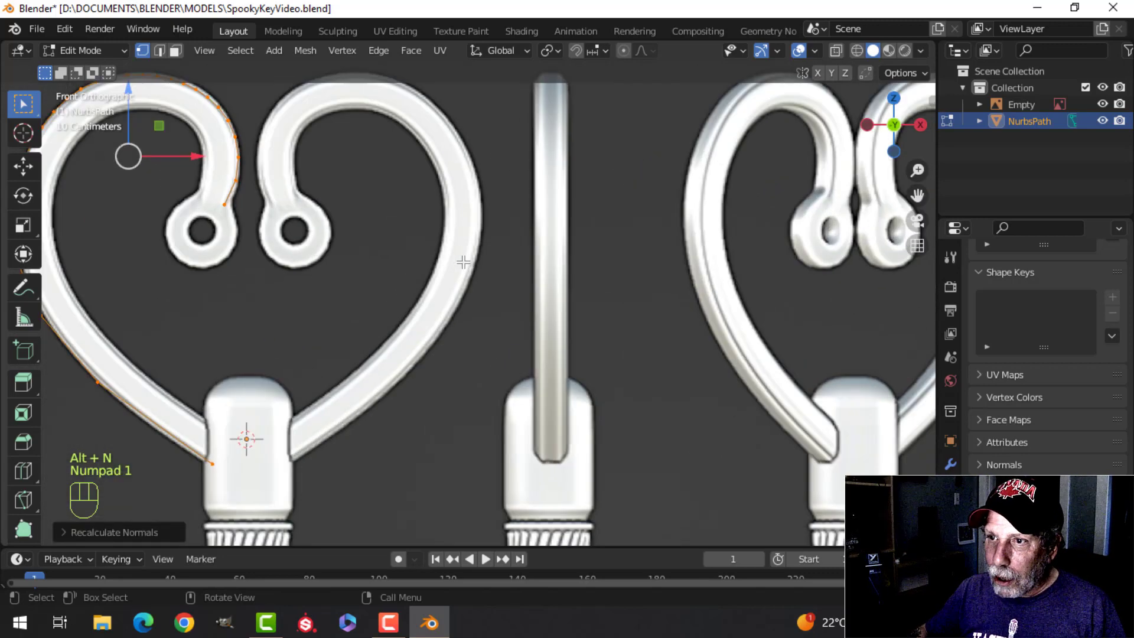
# Step: Extrude the whole strip and shrink it inward along its normals to match the reference bow's band width
pyautogui.keyDown('shift'); pyautogui.scroll(2, 246, 435); pyautogui.keyUp('shift')
pyautogui.press('e')
pyautogui.hotkey('alt', 's')
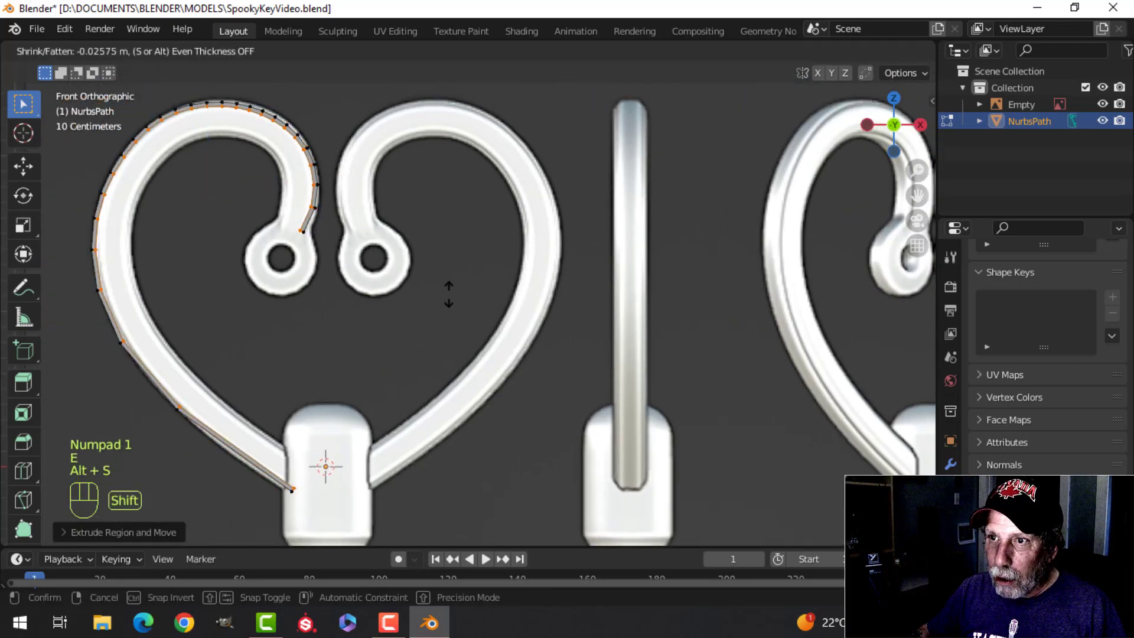
pyautogui.click(312, 364)
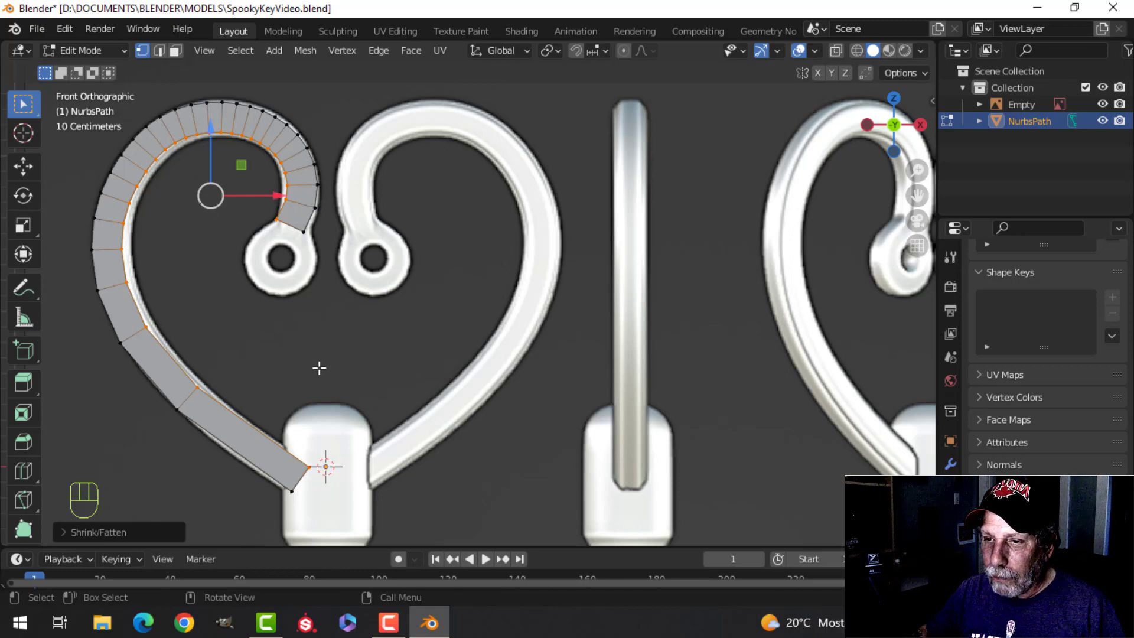
# Step: Add a level 2 Subdivision Surface modifier to the bow strip and turn off its viewport display
pyautogui.press('Tab')
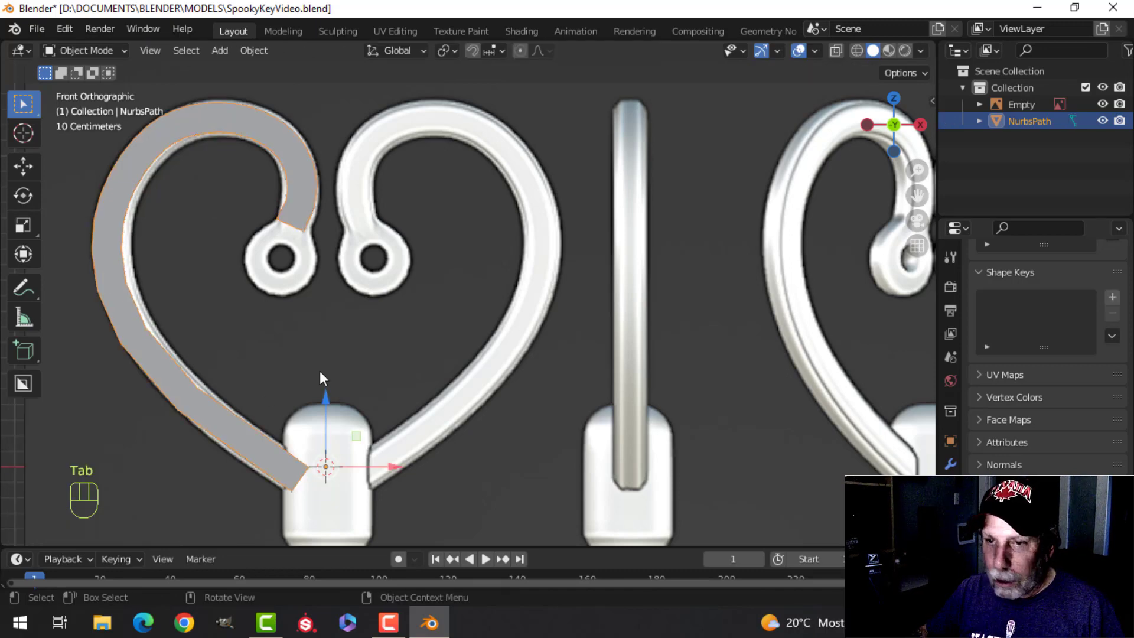
pyautogui.hotkey('ctrl', '2')
pyautogui.moveTo(301, 231); pyautogui.dragTo(358, 284, button='middle')
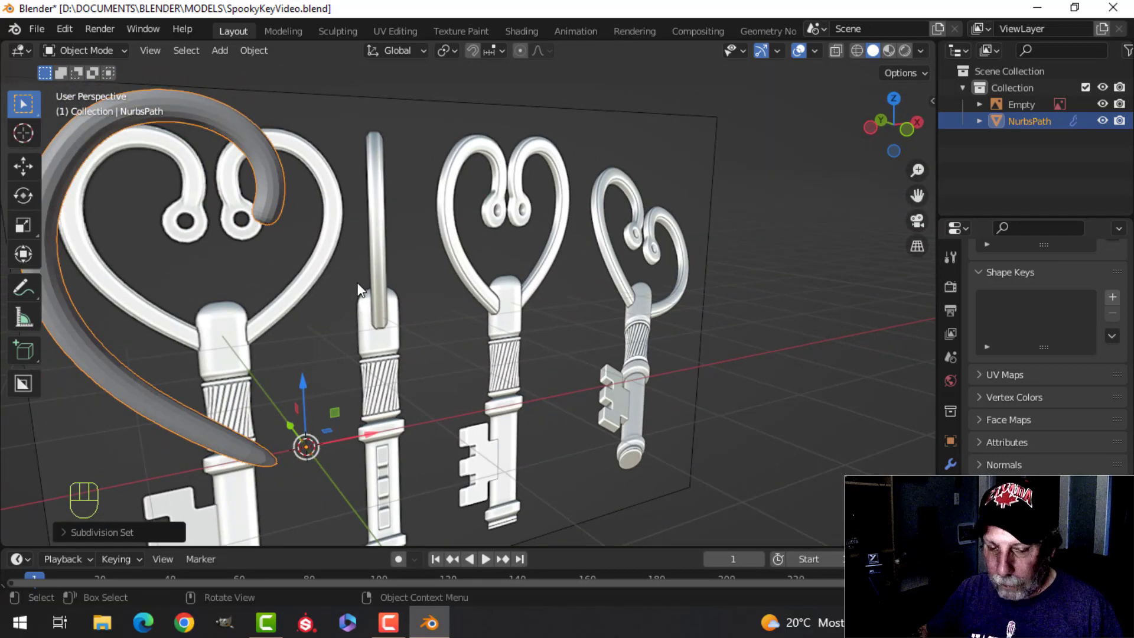
pyautogui.click(949, 466)
pyautogui.click(1051, 315)
pyautogui.moveTo(409, 323); pyautogui.dragTo(316, 184, button='middle')
# Step: Delete the end face at the curled upper tip of the bow strip
pyautogui.press('Tab')
pyautogui.hotkey('alt', 'a')
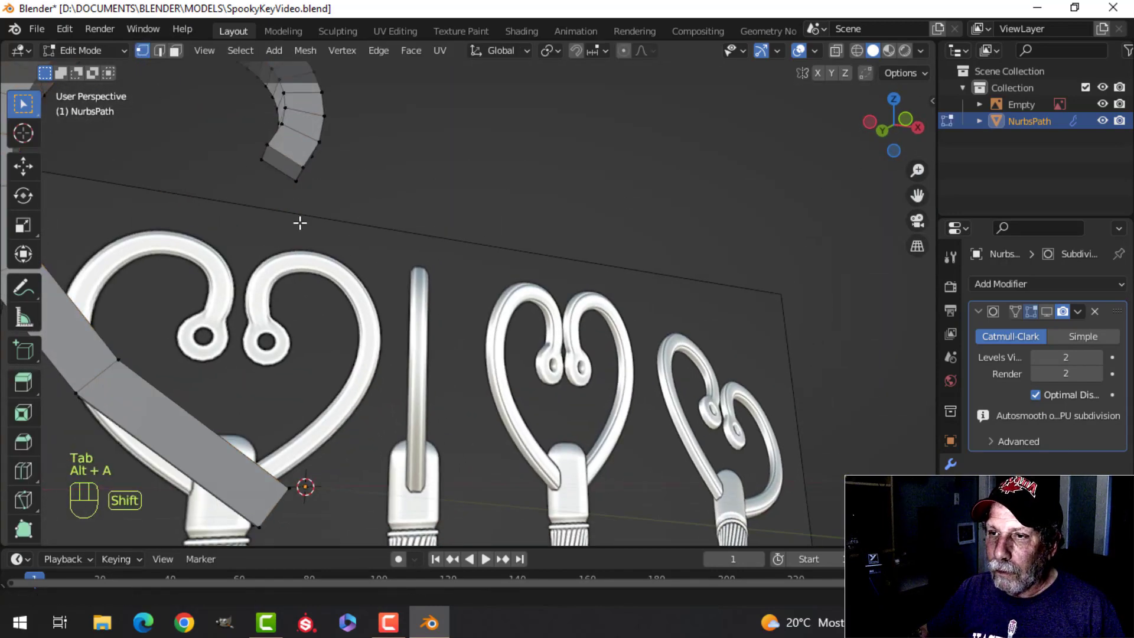
pyautogui.scroll(1, 331, 250)
pyautogui.keyDown('shift'); pyautogui.moveTo(299, 222); pyautogui.dragTo(339, 296, button='middle'); pyautogui.keyUp('shift')
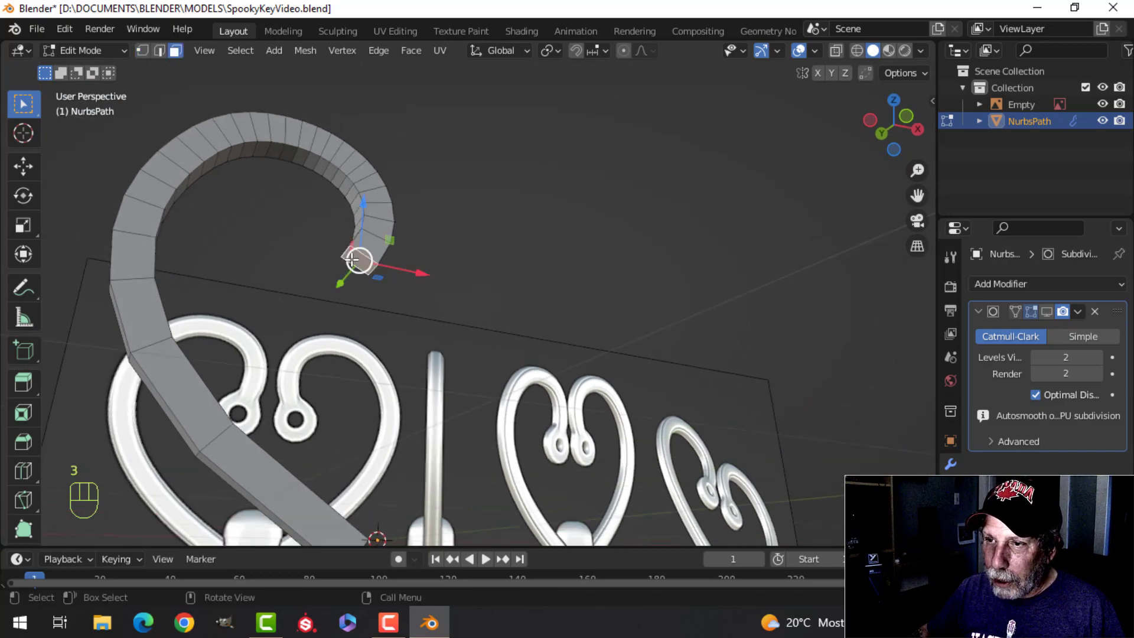
pyautogui.press('x')
pyautogui.click(317, 294)
# Step: Delete the end face at the lower tip of the bow strip
pyautogui.keyDown('shift'); pyautogui.moveTo(412, 293); pyautogui.dragTo(389, 213, button='middle'); pyautogui.keyUp('shift')
pyautogui.moveTo(390, 213); pyautogui.dragTo(490, 276, button='middle')
pyautogui.moveTo(426, 421); pyautogui.dragTo(446, 410, button='middle')
pyautogui.scroll(1, 447, 407)
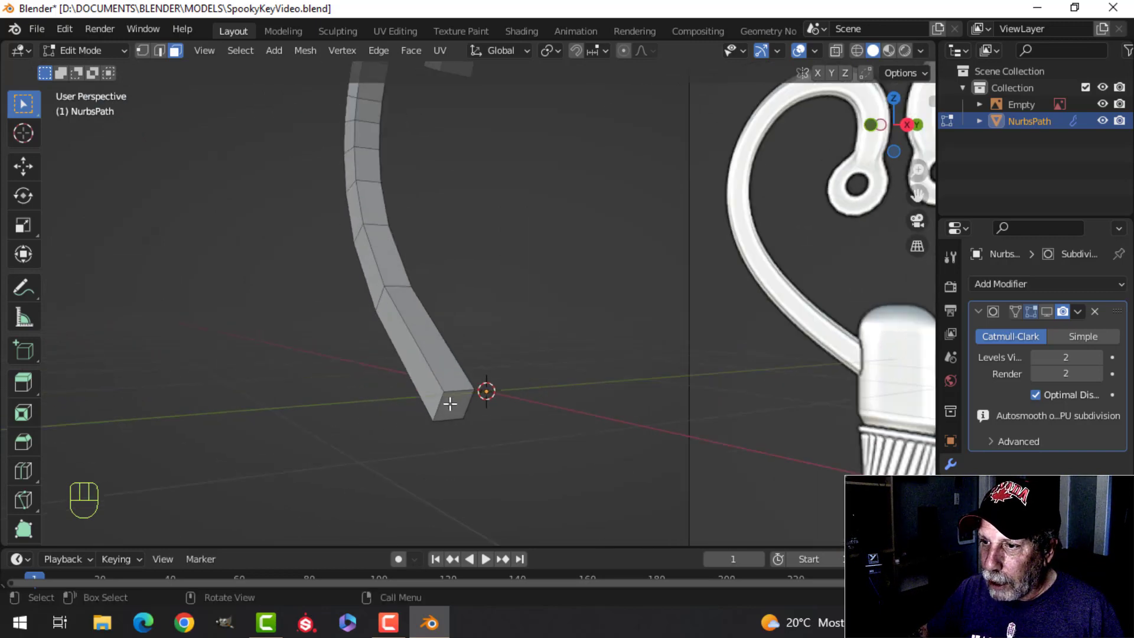
pyautogui.click(451, 403)
pyautogui.press('x')
pyautogui.click(450, 405)
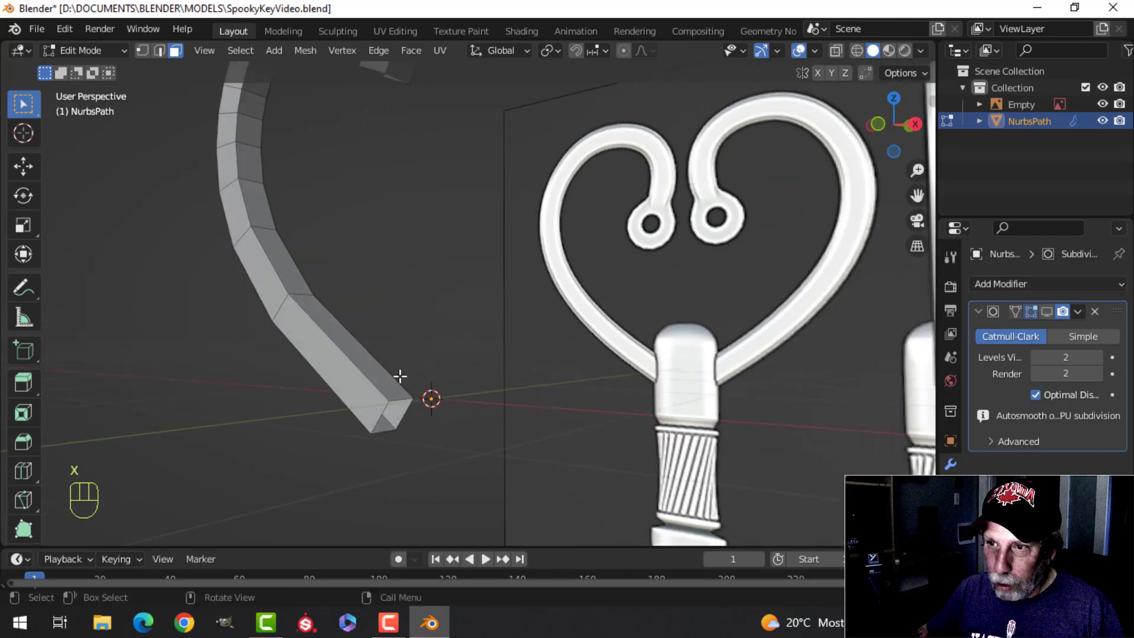
# Step: Delete every face of the bow strip except the front-facing face loop
pyautogui.keyDown('alt'); pyautogui.keyDown('shift'); pyautogui.click(282, 300); pyautogui.keyUp('shift'); pyautogui.keyUp('alt')
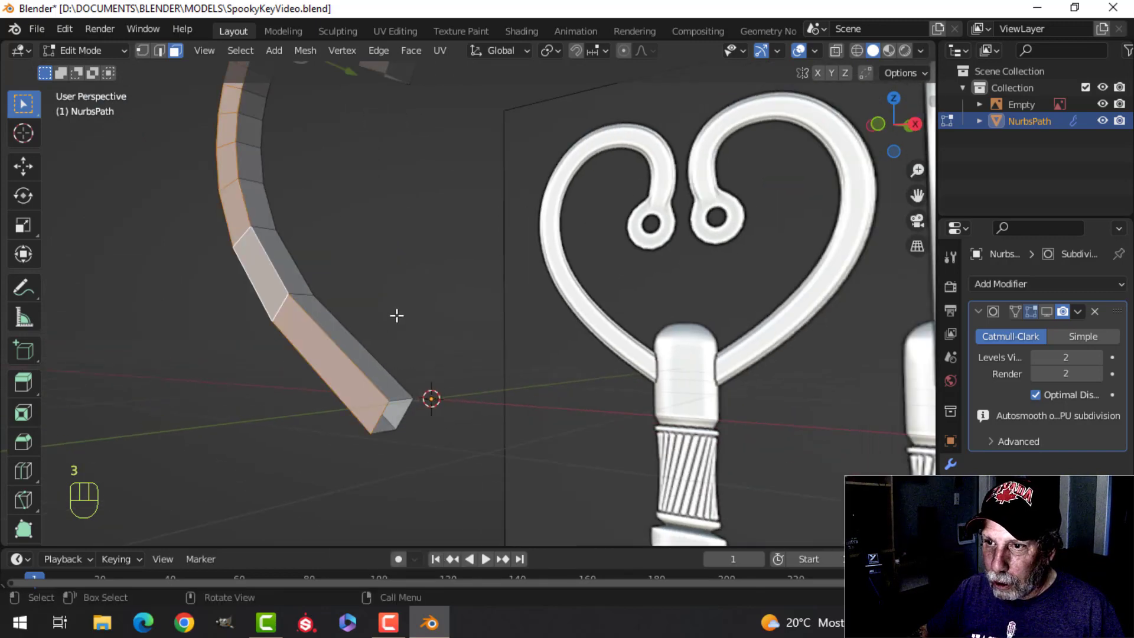
pyautogui.moveTo(395, 313); pyautogui.dragTo(503, 338, button='middle')
pyautogui.scroll(-2, 428, 298)
pyautogui.hotkey('ctrl', 'i')
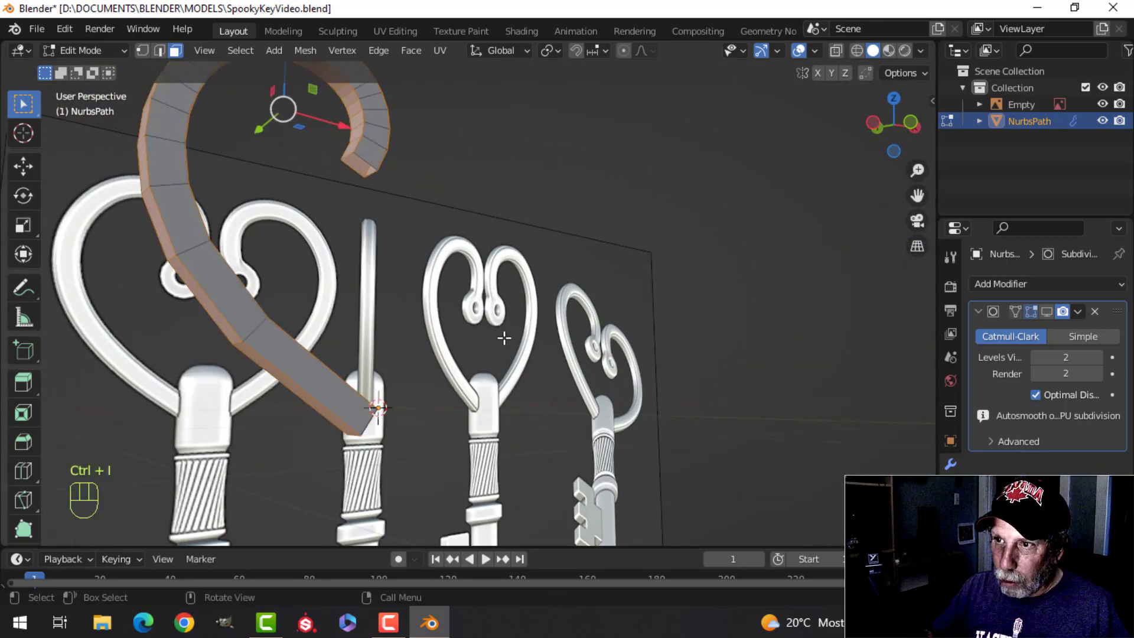
pyautogui.press('x')
pyautogui.click(503, 336)
pyautogui.press('a')
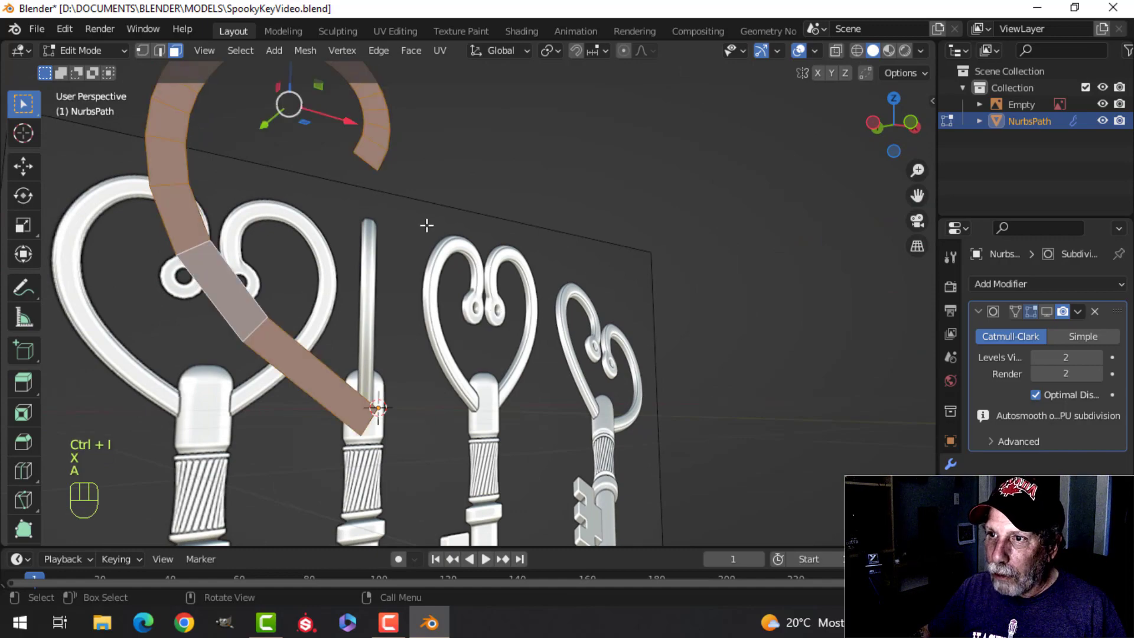
# Step: Snap the 3D cursor to the end edge of the strip's curled tip and frame the reference eyelet in front view
pyautogui.moveTo(425, 222); pyautogui.dragTo(375, 262, button='middle')
pyautogui.hotkey('alt', 'a')
pyautogui.keyDown('shift'); pyautogui.moveTo(374, 217); pyautogui.dragTo(384, 260, button='middle'); pyautogui.keyUp('shift')
pyautogui.scroll(2, 385, 260)
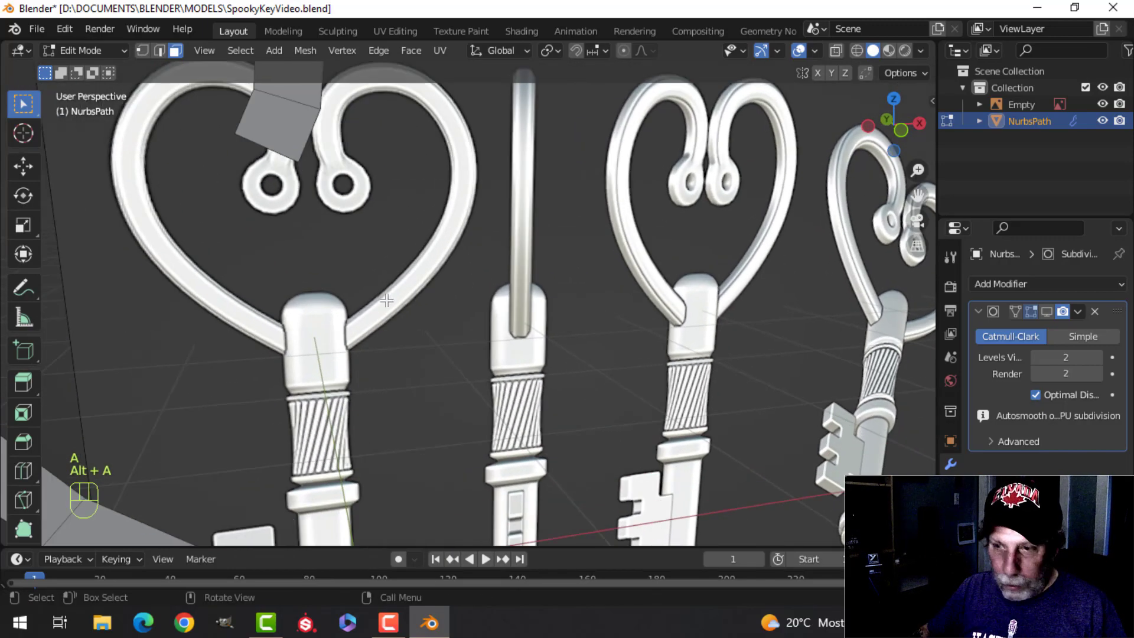
pyautogui.hotkey('shift', 's')
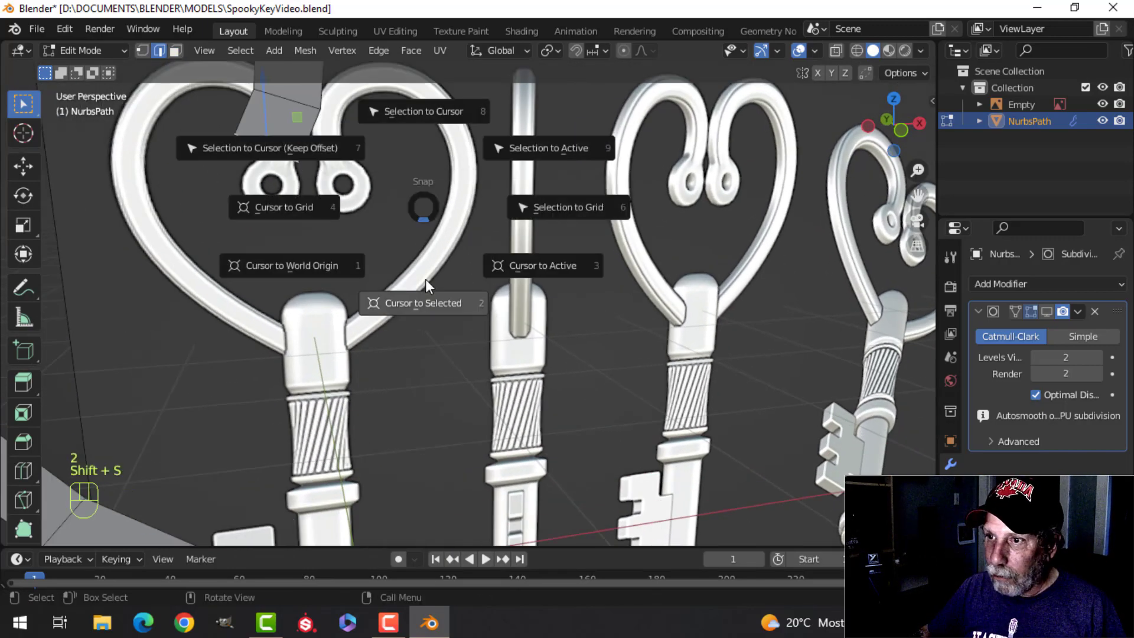
pyautogui.click(427, 298)
pyautogui.press('KP_1')
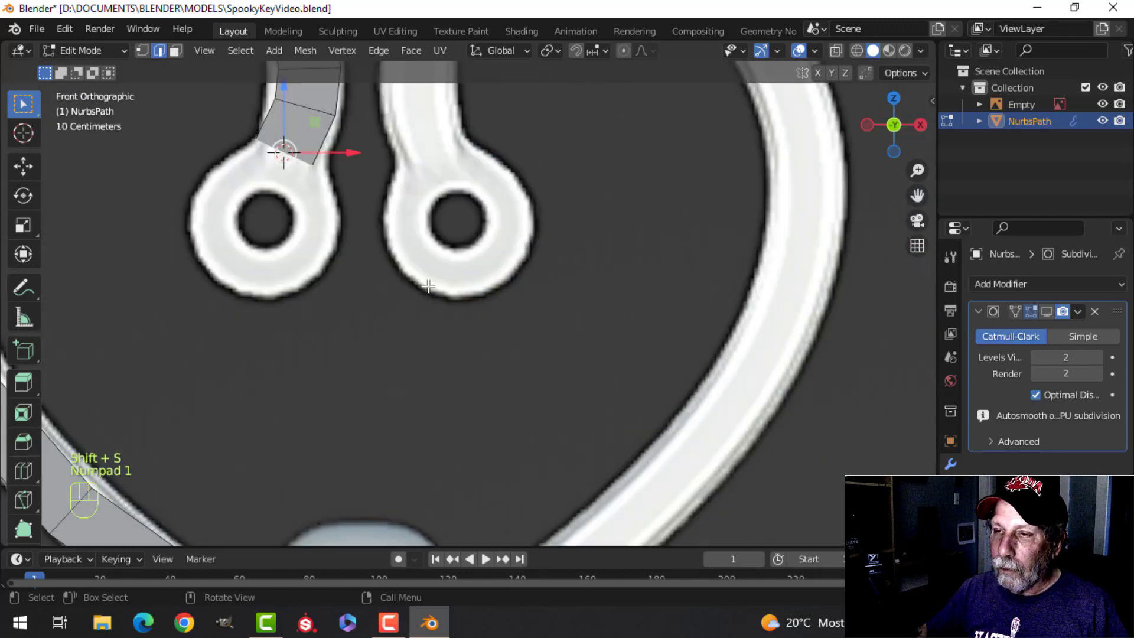
pyautogui.scroll(-2, 428, 286)
pyautogui.keyDown('shift'); pyautogui.moveTo(309, 195); pyautogui.dragTo(402, 270, button='middle'); pyautogui.keyUp('shift')
pyautogui.scroll(2, 369, 251)
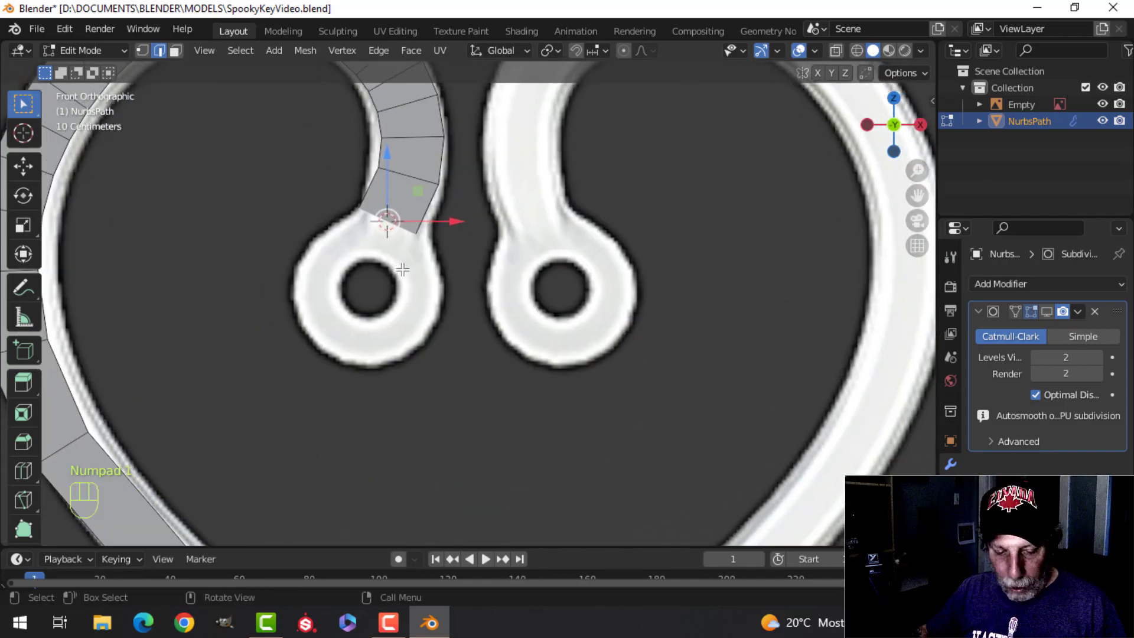
pyautogui.press('Escape')
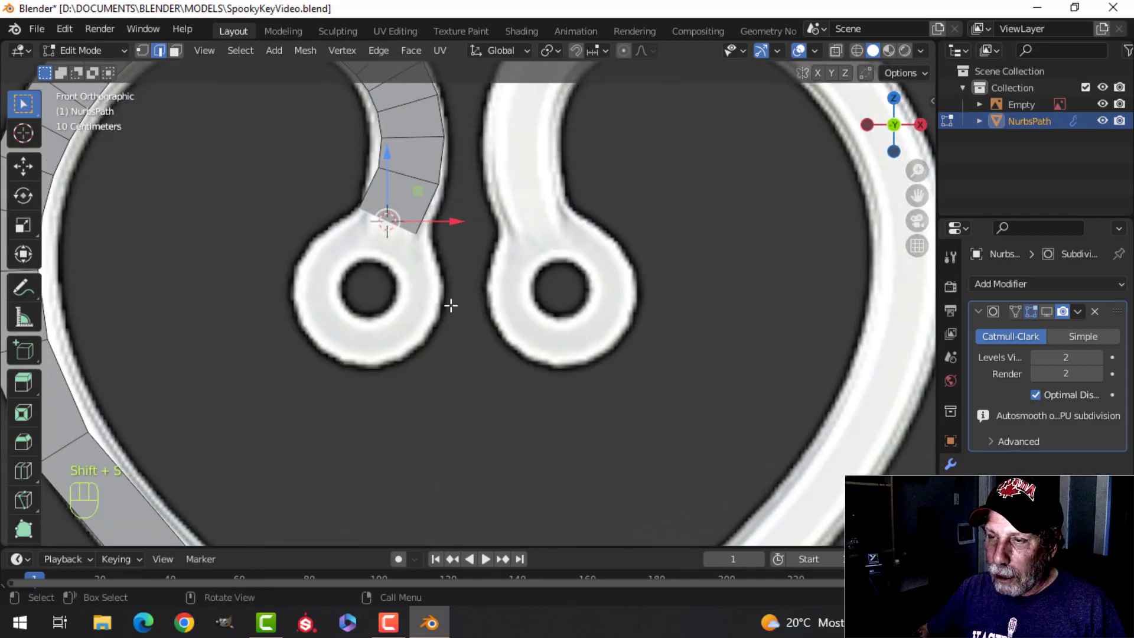
# Step: Add an eight-vertex mesh circle at the 3D cursor within the bow's mesh
pyautogui.hotkey('shift', 'a')
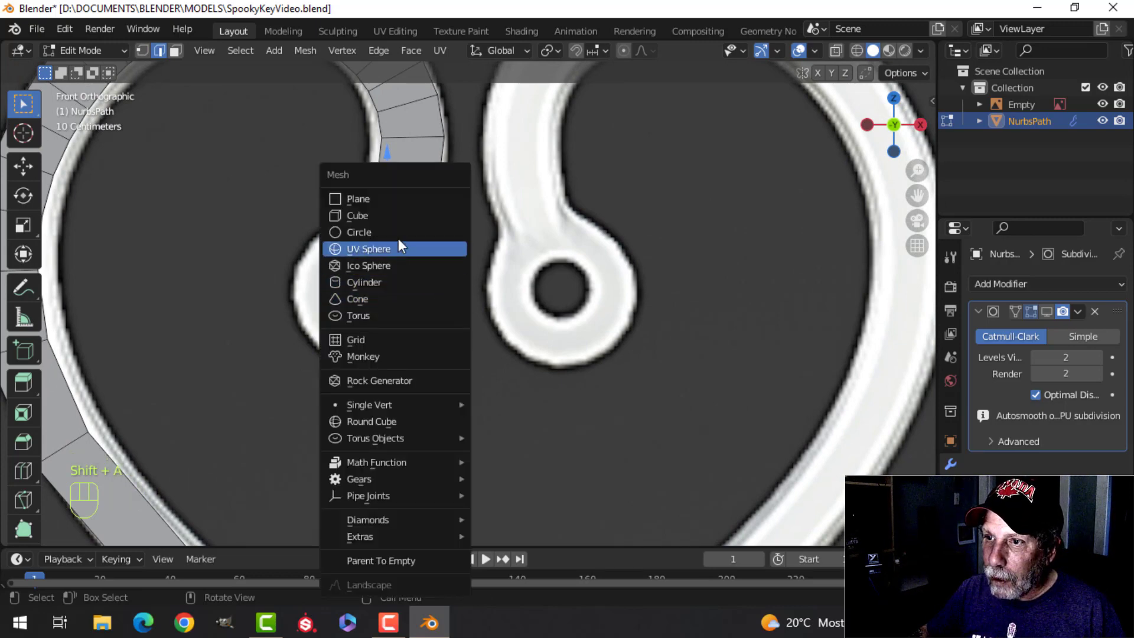
pyautogui.click(369, 232)
pyautogui.click(107, 532)
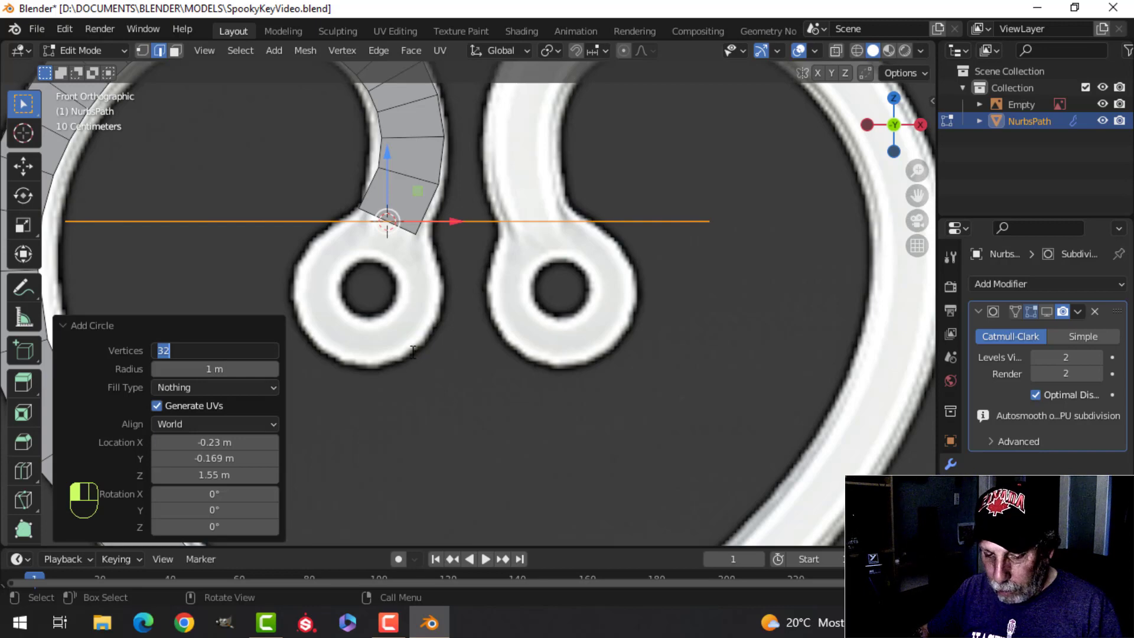
pyautogui.scroll(-2, 413, 351)
pyautogui.press('Tab')
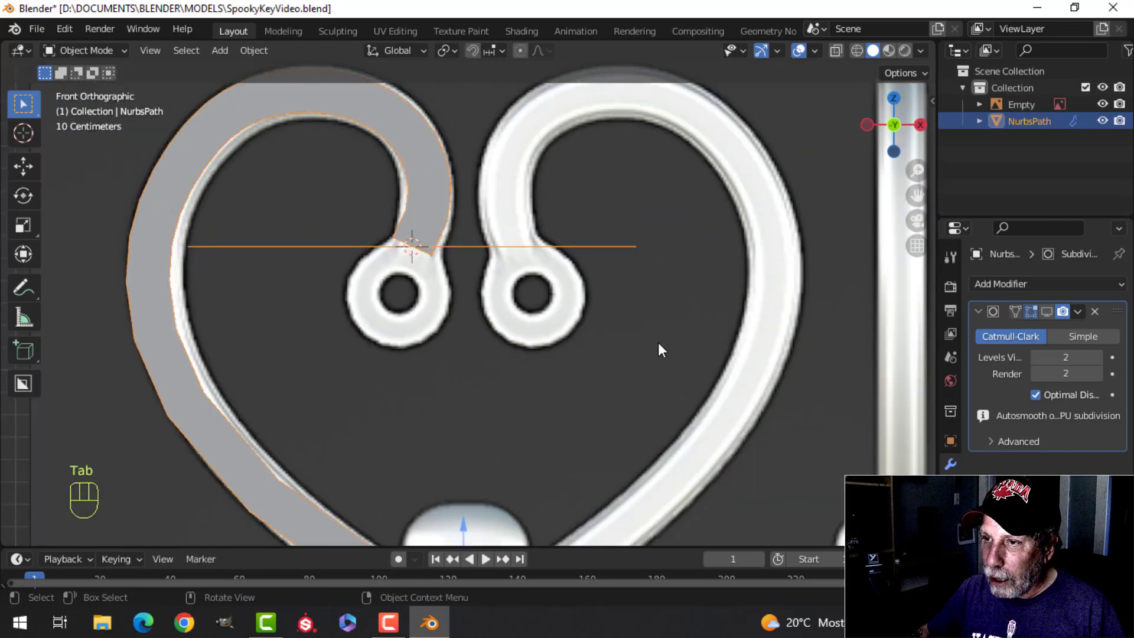
pyautogui.press('Tab')
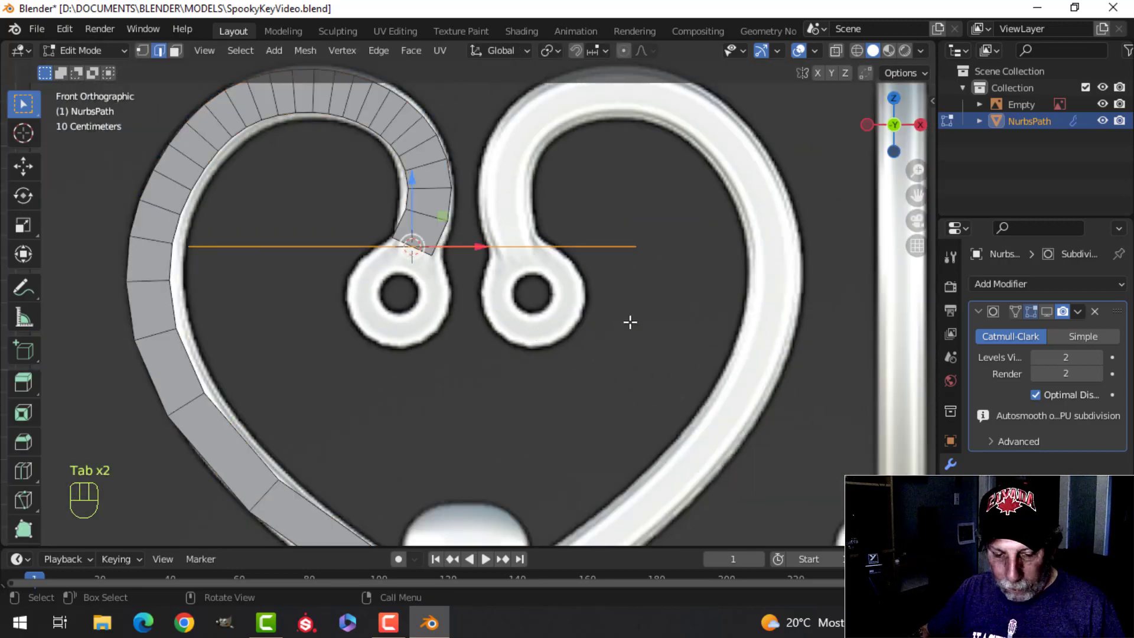
# Step: Scale the circle to about 0.226 and rotate it 90° about the X axis to face the front view
pyautogui.press('s')
pyautogui.click(434, 299)
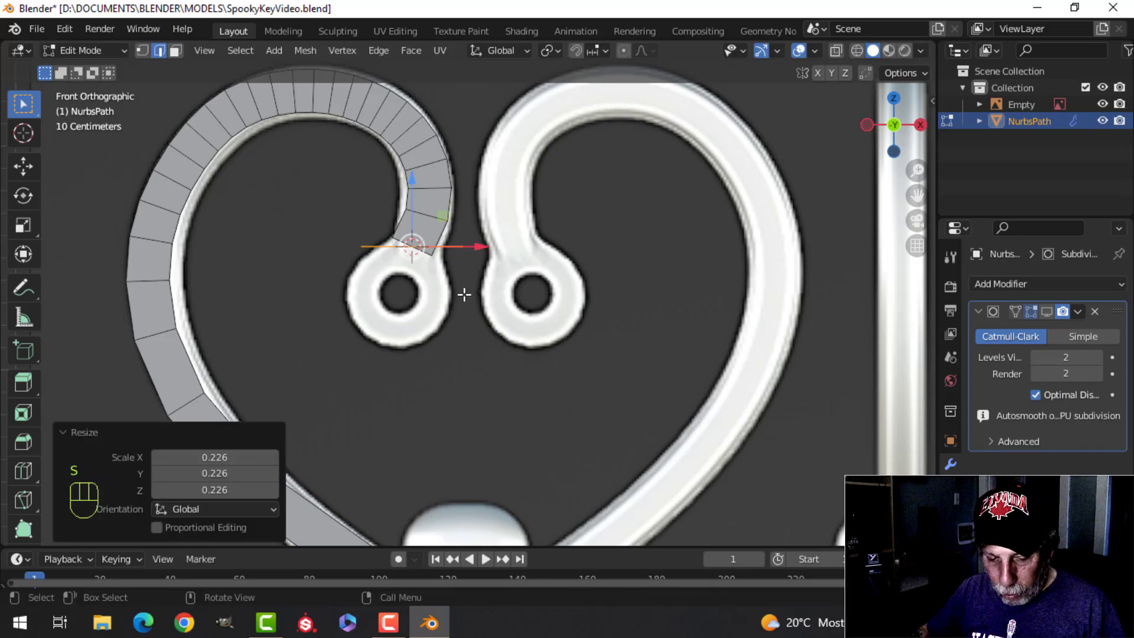
pyautogui.press('r')
pyautogui.click(463, 295)
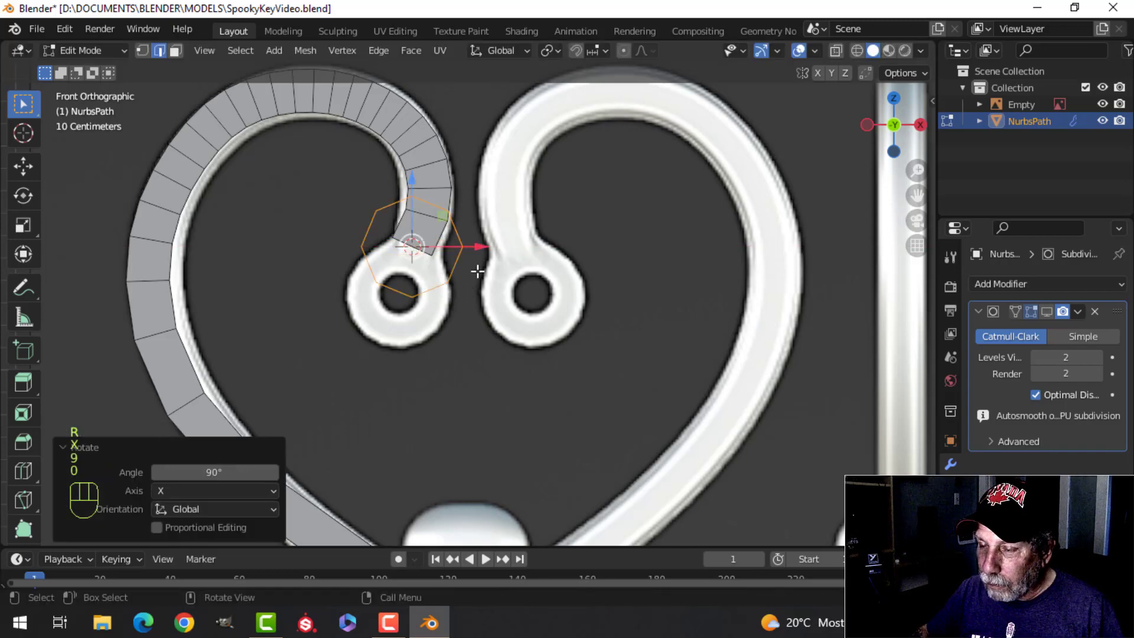
# Step: Move the circle onto the left reference eyelet and enlarge it by a factor of about 1.113
pyautogui.press('g')
pyautogui.click(453, 321)
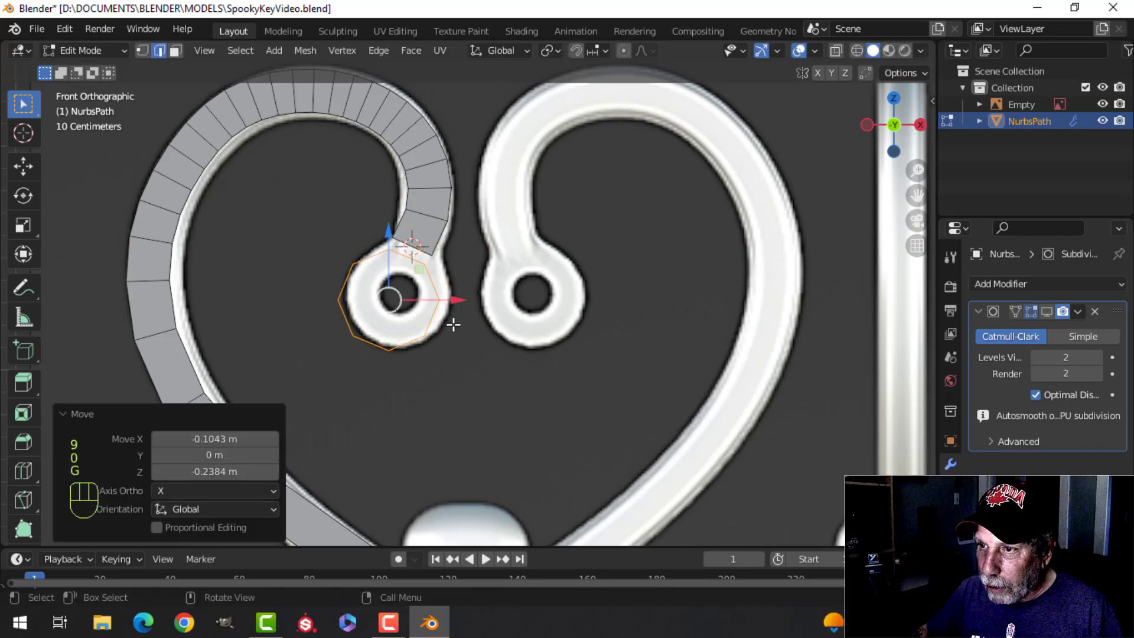
pyautogui.scroll(3, 460, 311)
pyautogui.press('s')
pyautogui.click(475, 310)
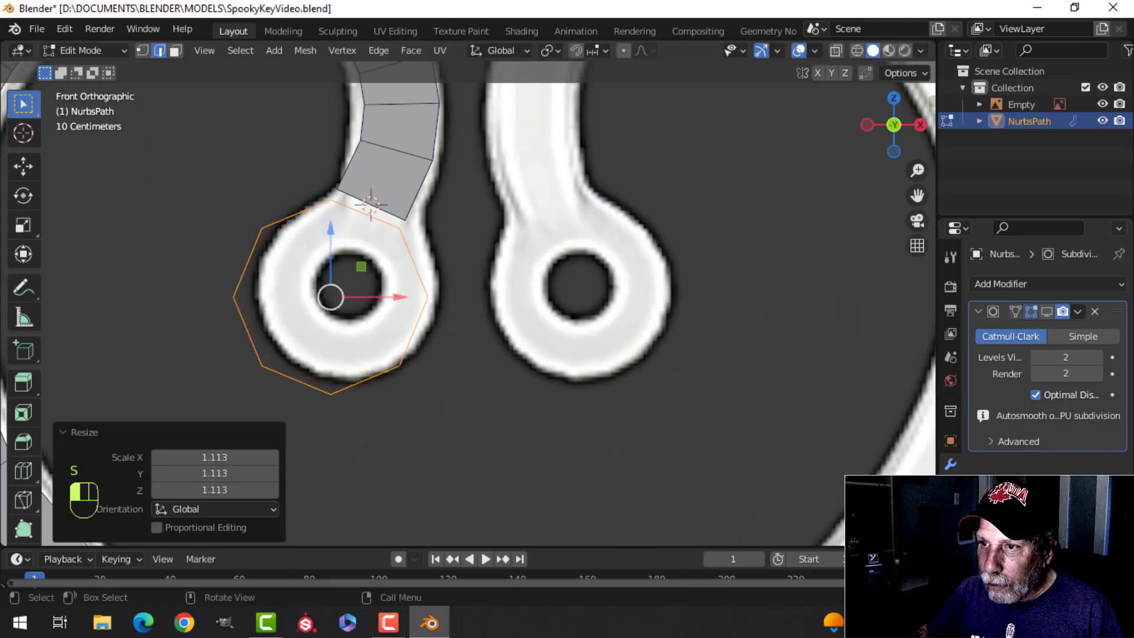
# Step: Fill the circle with a face, scale it by about 1.021 and rotate it about 1.57° to align with the strip's end
pyautogui.press('f')
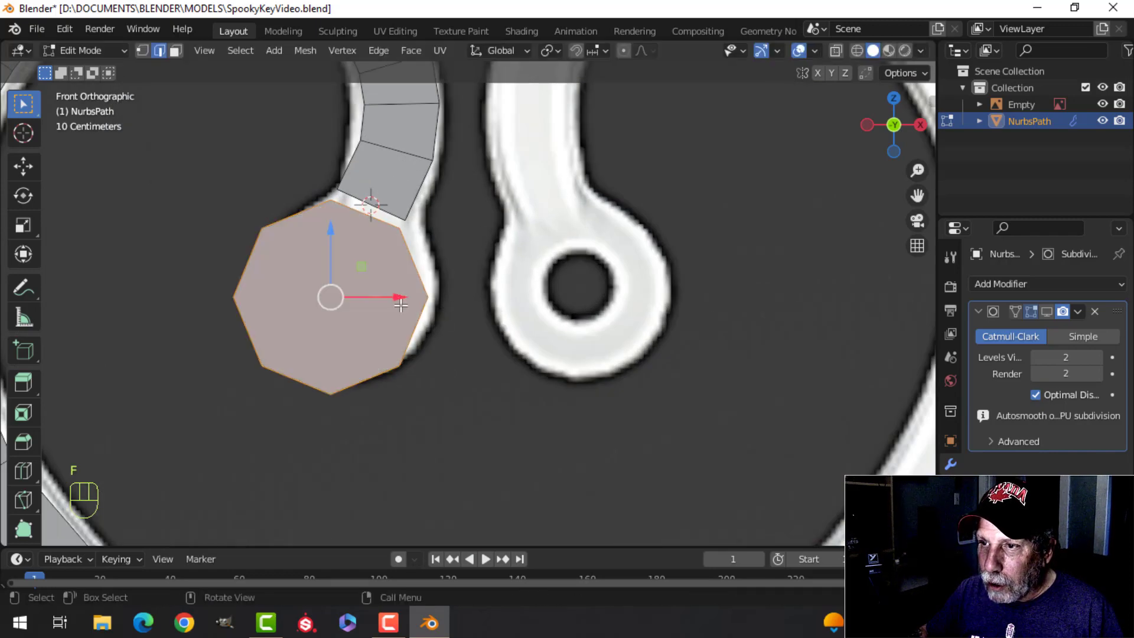
pyautogui.keyDown('shift'); pyautogui.moveTo(447, 283); pyautogui.dragTo(496, 303, button='middle'); pyautogui.keyUp('shift')
pyautogui.press('s')
pyautogui.click(497, 309)
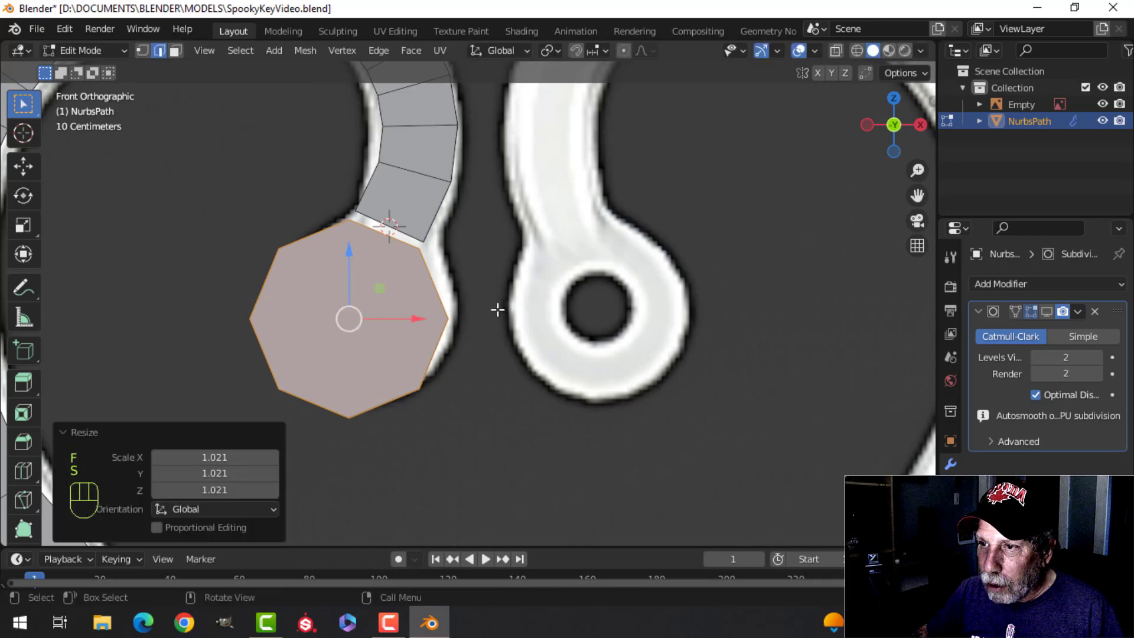
pyautogui.press('r')
pyautogui.click(494, 313)
pyautogui.scroll(2, 472, 310)
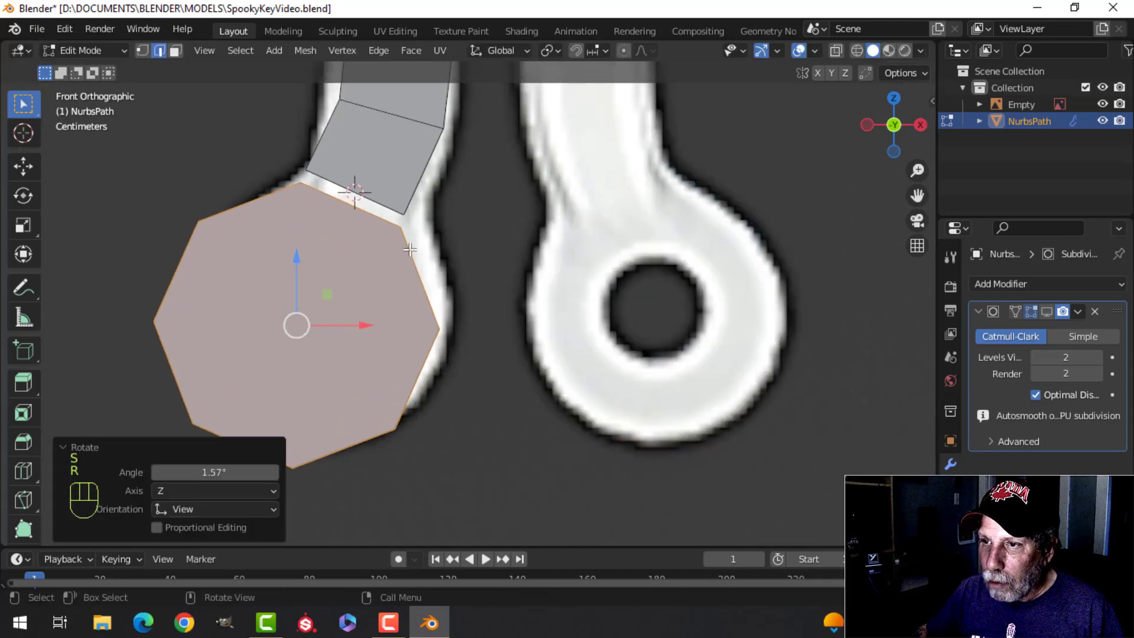
# Step: Bridge the strip's end edge and the octagon's facing edge with a face, and inspect the subdivided shape in object mode
pyautogui.hotkey('alt', 'a')
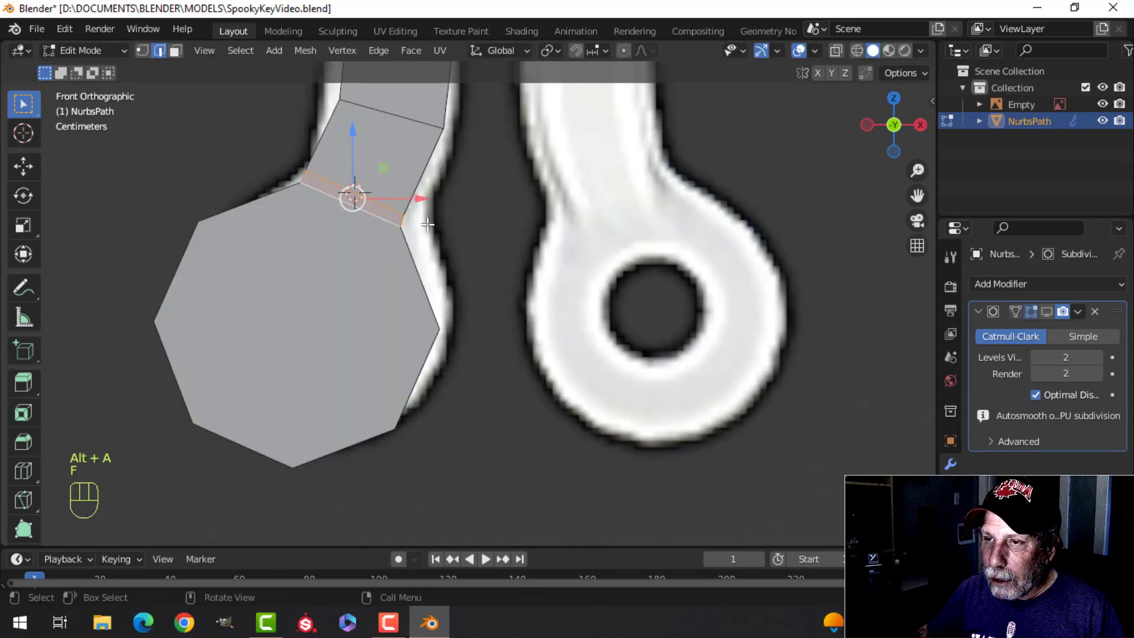
pyautogui.press('Tab')
pyautogui.scroll(-6, 506, 302)
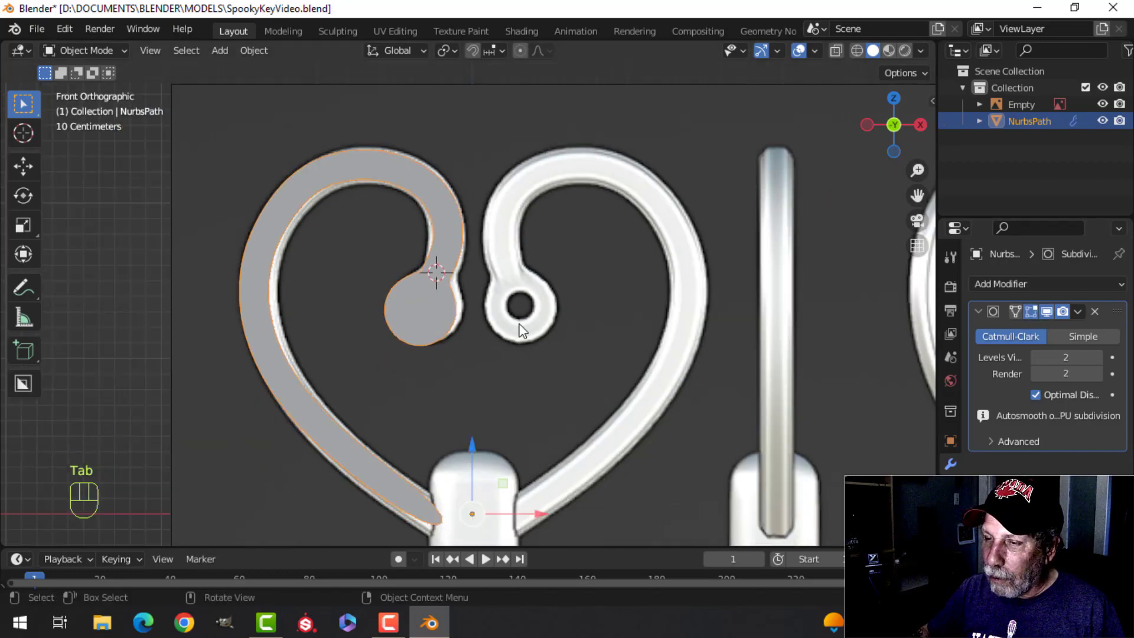
pyautogui.hotkey('alt', 'a')
pyautogui.scroll(-3, 480, 348)
pyautogui.keyDown('shift'); pyautogui.moveTo(466, 352); pyautogui.dragTo(463, 339, button='middle'); pyautogui.keyUp('shift')
pyautogui.moveTo(463, 339); pyautogui.dragTo(572, 288, button='middle')
pyautogui.scroll(3, 413, 361)
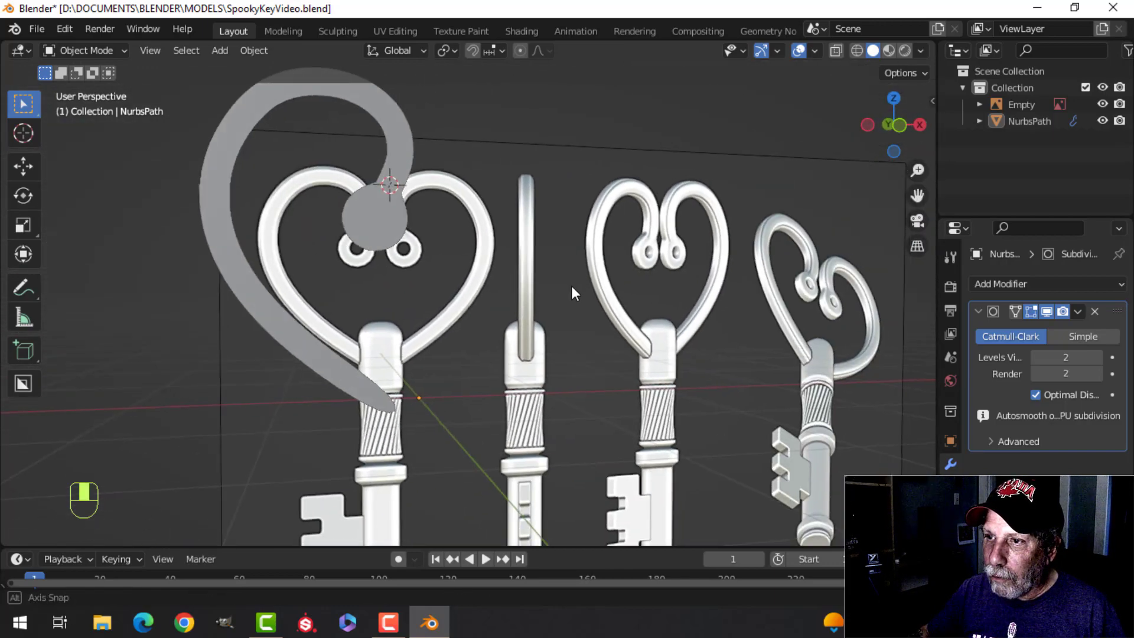
pyautogui.scroll(2, 571, 288)
# Step: Turn off the subdivision's viewport display and extrude the whole flat bow half about -0.149 m along the Y axis
pyautogui.click(1046, 311)
pyautogui.moveTo(826, 322); pyautogui.dragTo(435, 282, button='middle')
pyautogui.press('a')
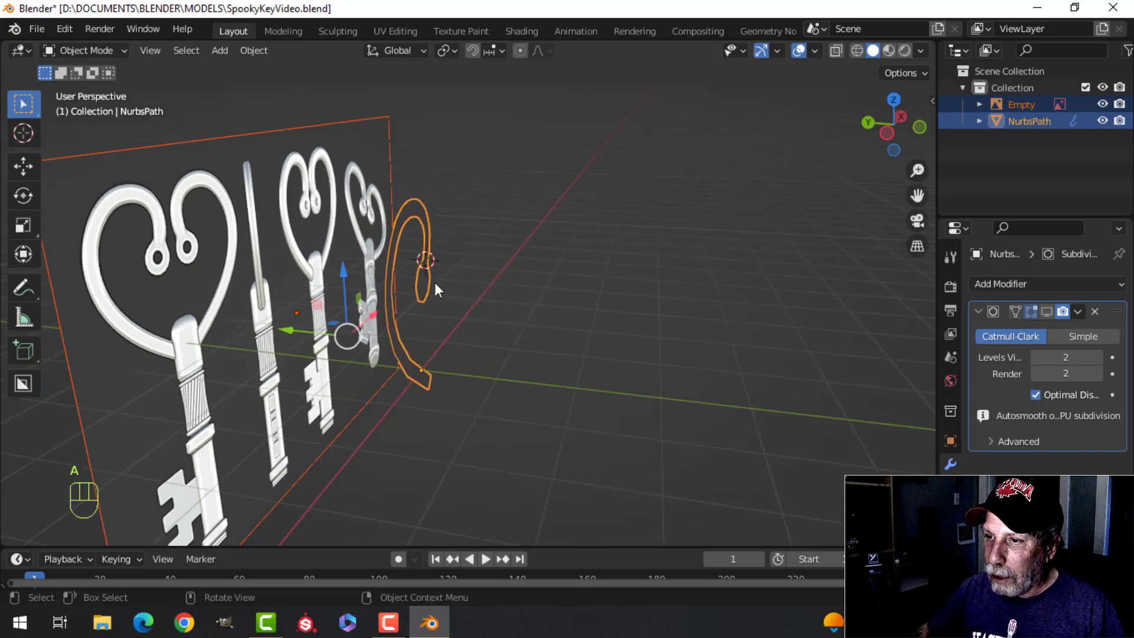
pyautogui.press('Tab')
pyautogui.moveTo(511, 317); pyautogui.dragTo(477, 336, button='middle')
pyautogui.press('e')
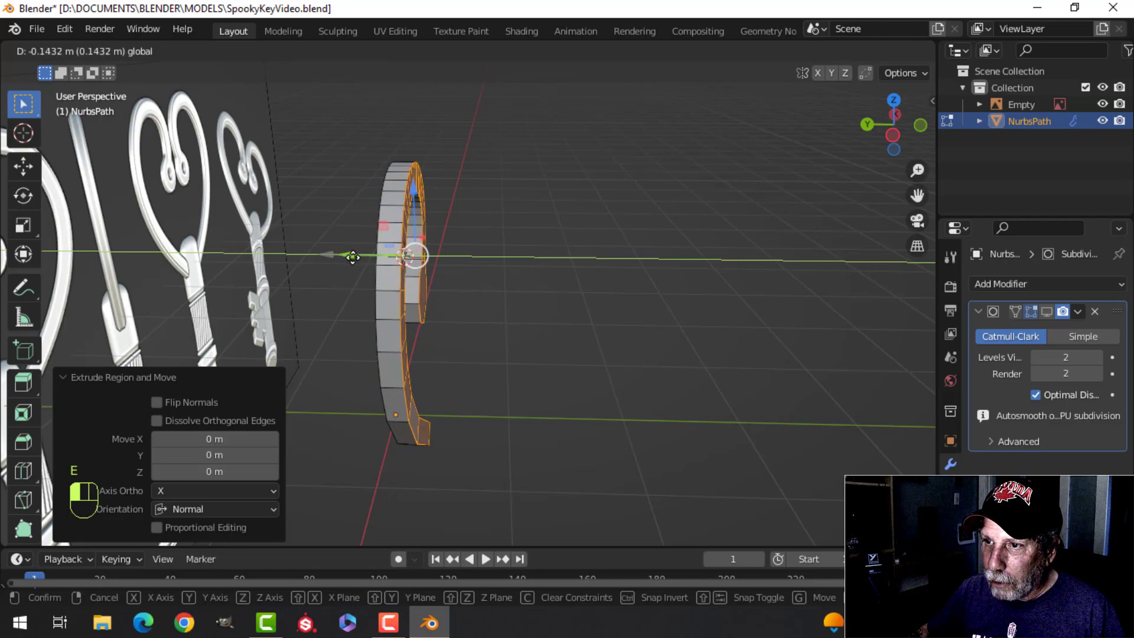
pyautogui.moveTo(353, 257); pyautogui.dragTo(353, 256)
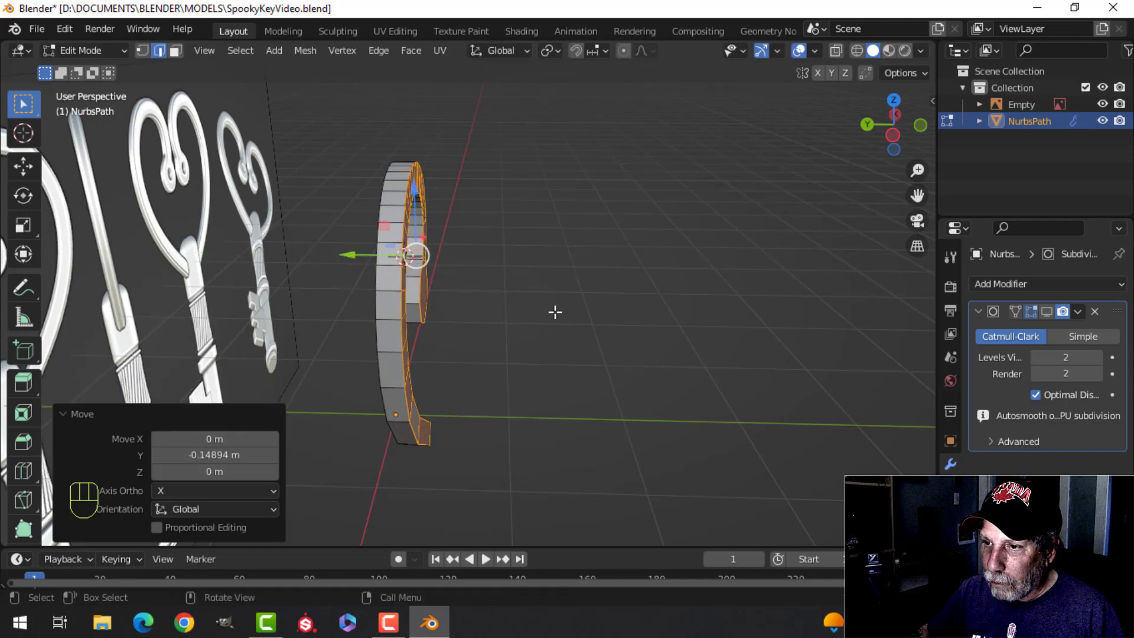
# Step: Delete the face capping the lower end of the extruded bow half
pyautogui.moveTo(554, 312); pyautogui.dragTo(326, 317, button='middle')
pyautogui.scroll(1, 326, 317)
pyautogui.hotkey('alt', 'a')
pyautogui.moveTo(486, 405); pyautogui.dragTo(378, 384, button='middle')
pyautogui.scroll(2, 509, 441)
pyautogui.moveTo(509, 441); pyautogui.dragTo(413, 413, button='middle')
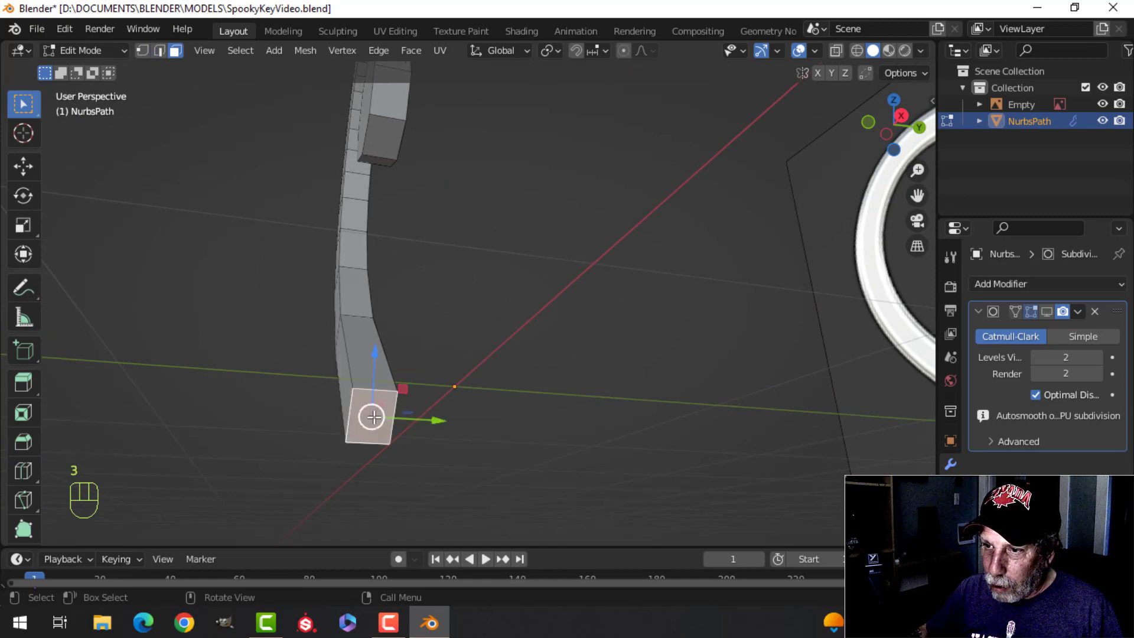
pyautogui.press('x')
pyautogui.click(357, 417)
pyautogui.moveTo(347, 291); pyautogui.dragTo(620, 378, button='middle')
pyautogui.scroll(-2, 620, 378)
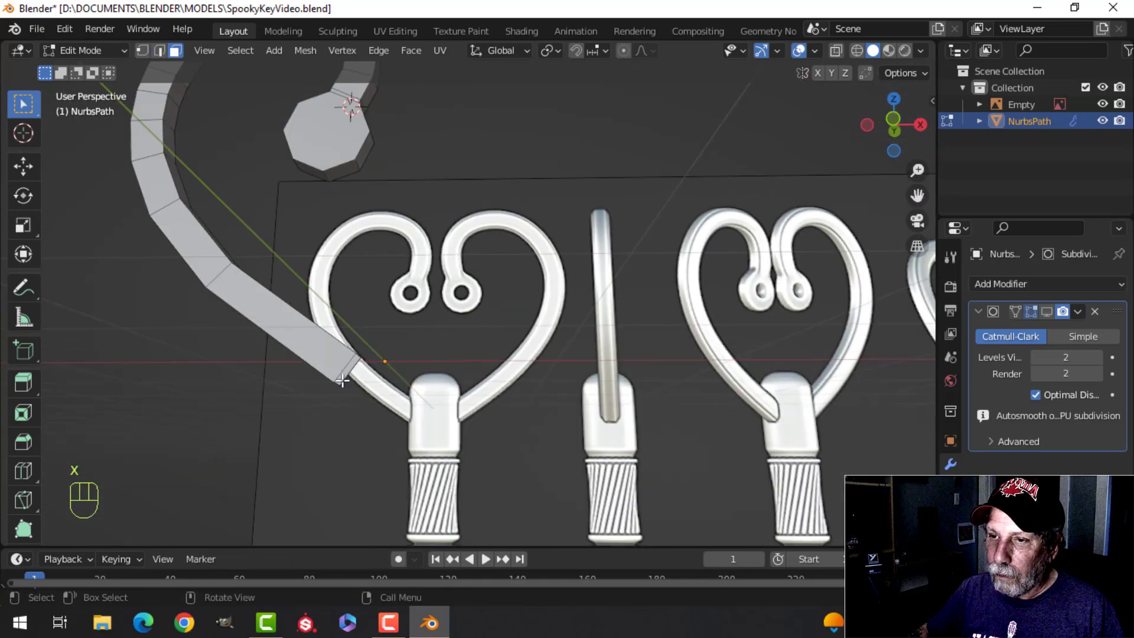
pyautogui.keyDown('shift'); pyautogui.moveTo(342, 381); pyautogui.dragTo(448, 382, button='middle'); pyautogui.keyUp('shift')
pyautogui.scroll(3, 484, 346)
pyautogui.scroll(-2, 479, 387)
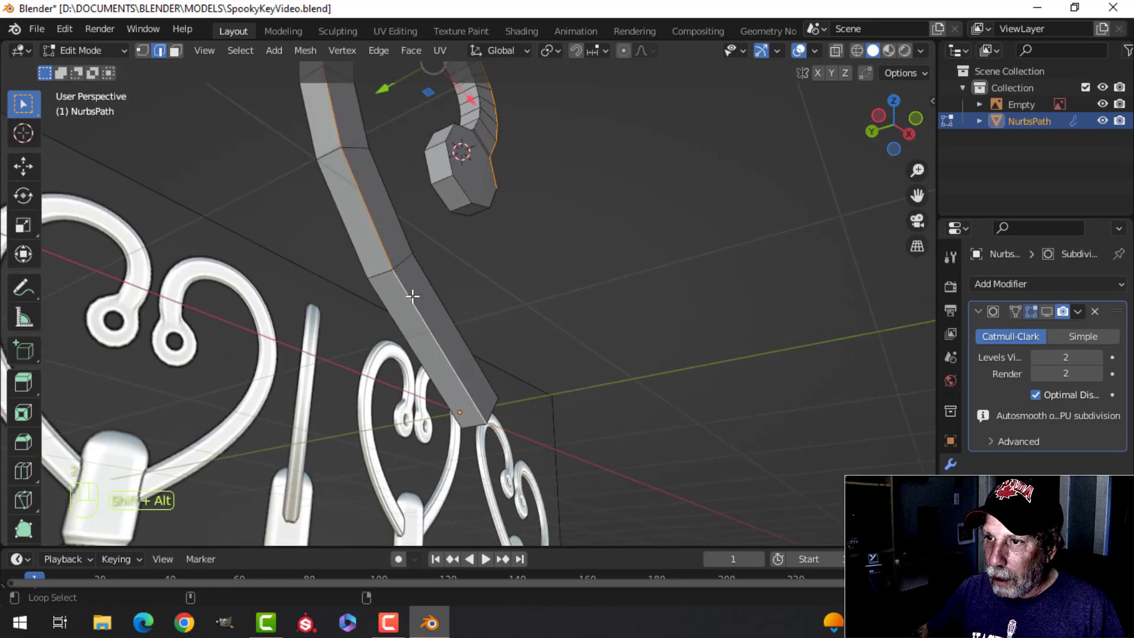
pyautogui.moveTo(357, 247); pyautogui.dragTo(513, 159, button='middle')
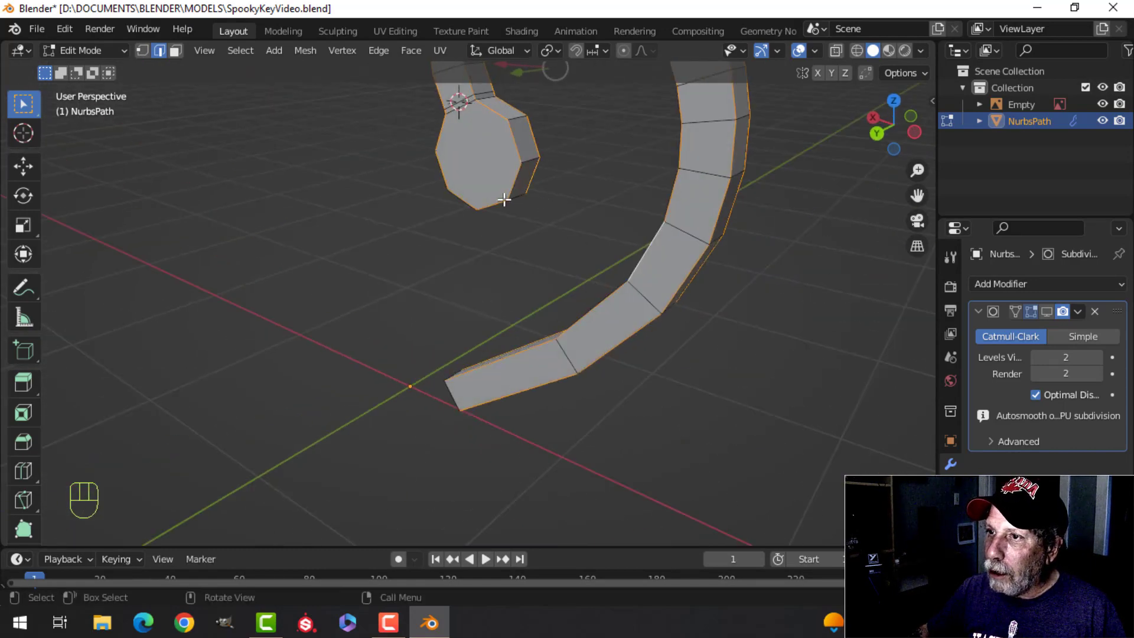
pyautogui.moveTo(504, 200); pyautogui.dragTo(555, 369, button='middle')
pyautogui.scroll(-3, 660, 384)
pyautogui.keyDown('shift'); pyautogui.moveTo(660, 384); pyautogui.dragTo(543, 357, button='middle'); pyautogui.keyUp('shift')
pyautogui.scroll(3, 526, 400)
pyautogui.hotkey('ctrl', 'b')
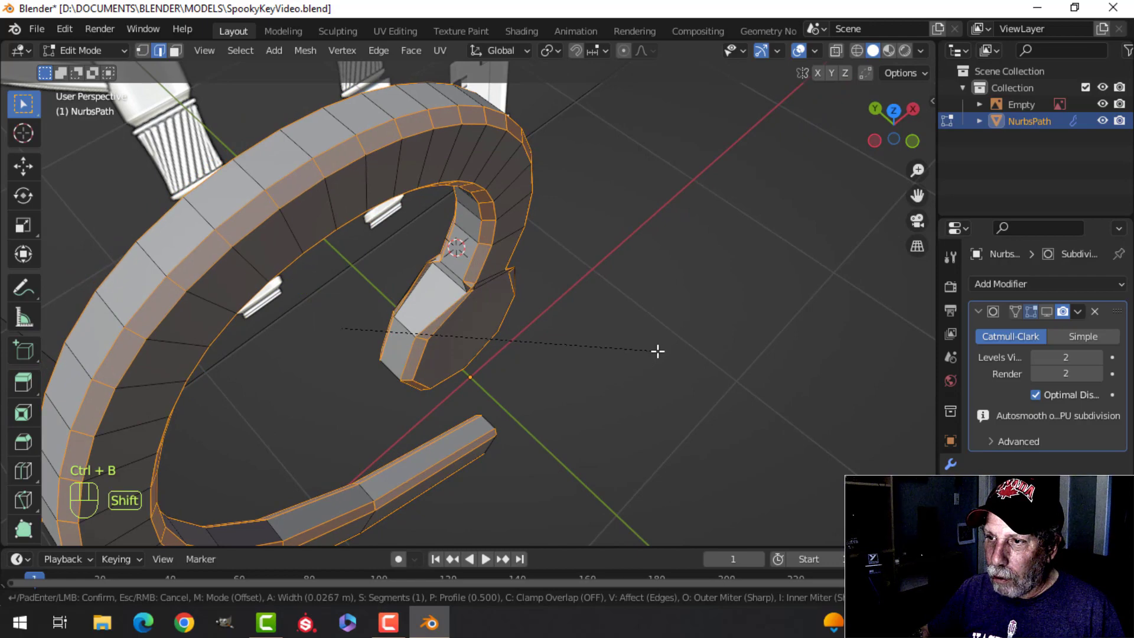
pyautogui.press('Escape')
# Step: Select the whole mesh and correct its face normals
pyautogui.moveTo(589, 349); pyautogui.dragTo(505, 361, button='middle')
pyautogui.moveTo(506, 361); pyautogui.dragTo(474, 328, button='middle')
pyautogui.press('a')
pyautogui.hotkey('alt', 'n')
pyautogui.click(486, 336)
pyautogui.hotkey('alt', 'a')
# Step: Slide the edge loop just above the eyelet away from it along the strip by a factor of -0.388
pyautogui.scroll(3, 456, 317)
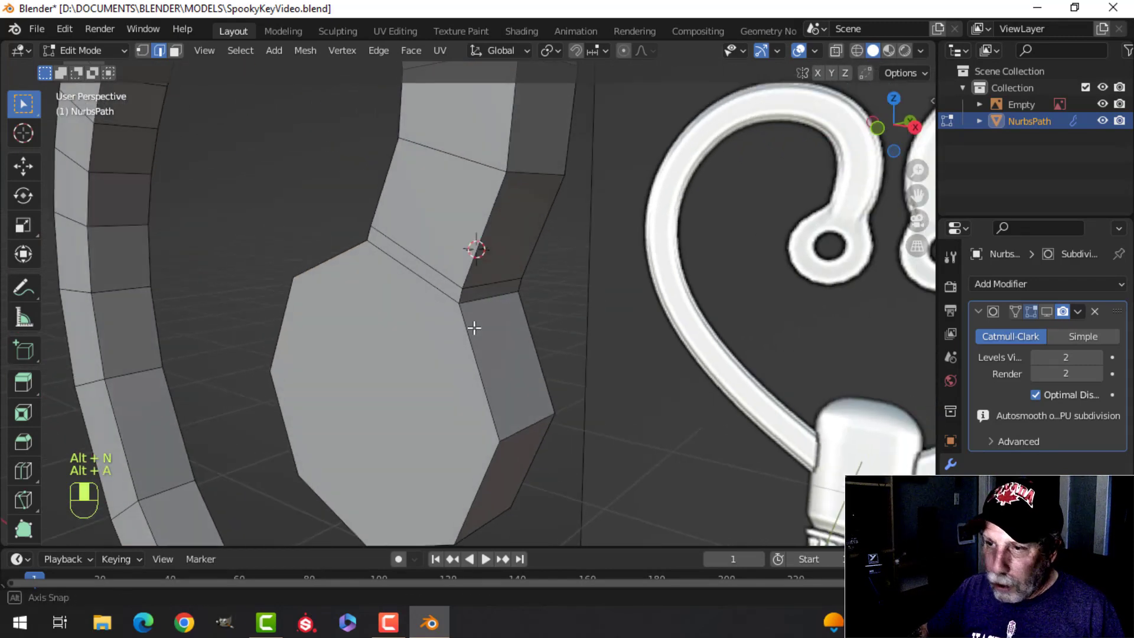
pyautogui.keyDown('alt'); pyautogui.keyDown('shift'); pyautogui.click(431, 261); pyautogui.keyUp('shift'); pyautogui.keyUp('alt')
pyautogui.moveTo(431, 261); pyautogui.dragTo(566, 298, button='middle')
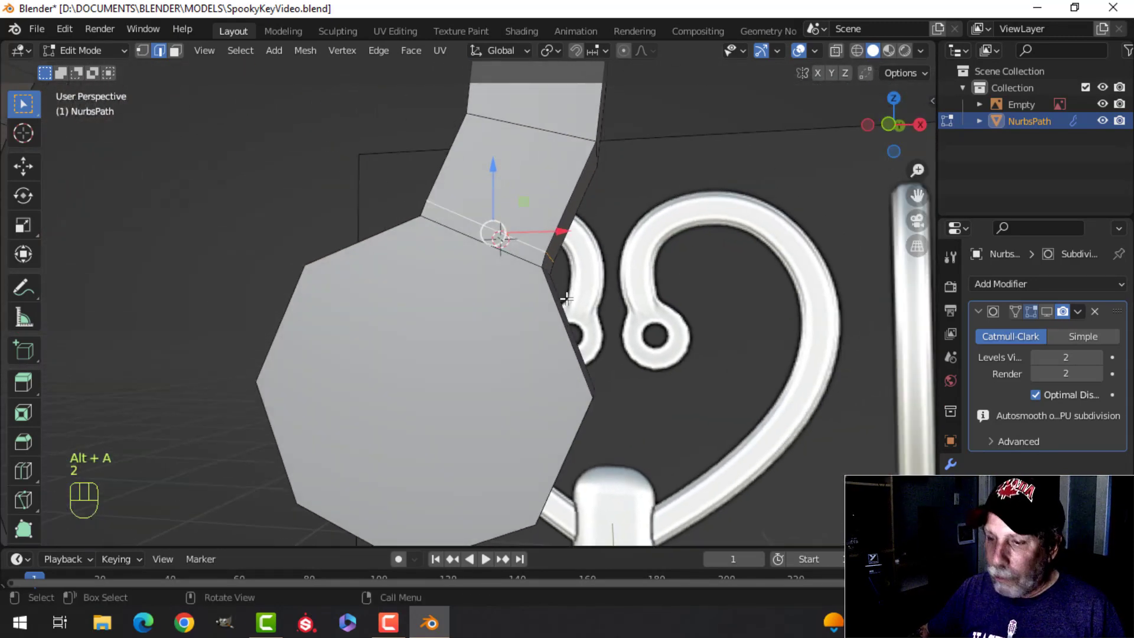
pyautogui.press('g')
pyautogui.press('g')
pyautogui.click(552, 269)
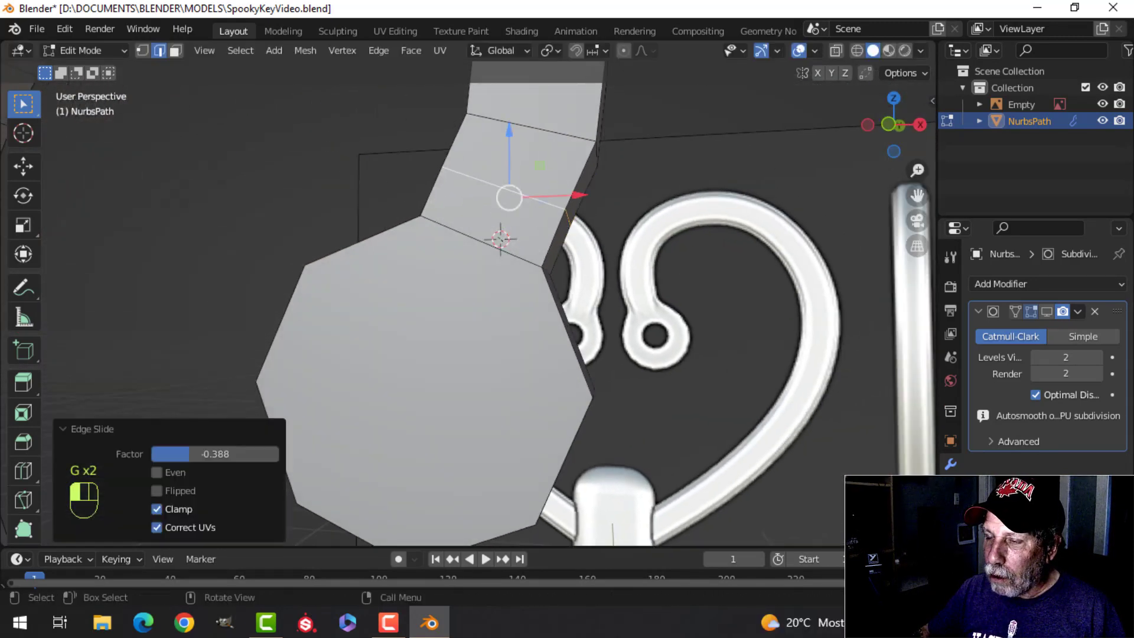
pyautogui.hotkey('alt', 'a')
# Step: Select the long border edges around the front and back of the bow half and bevel them by about 0.0245 m
pyautogui.moveTo(546, 243); pyautogui.dragTo(501, 262, button='middle')
pyautogui.moveTo(475, 380); pyautogui.dragTo(580, 395, button='middle')
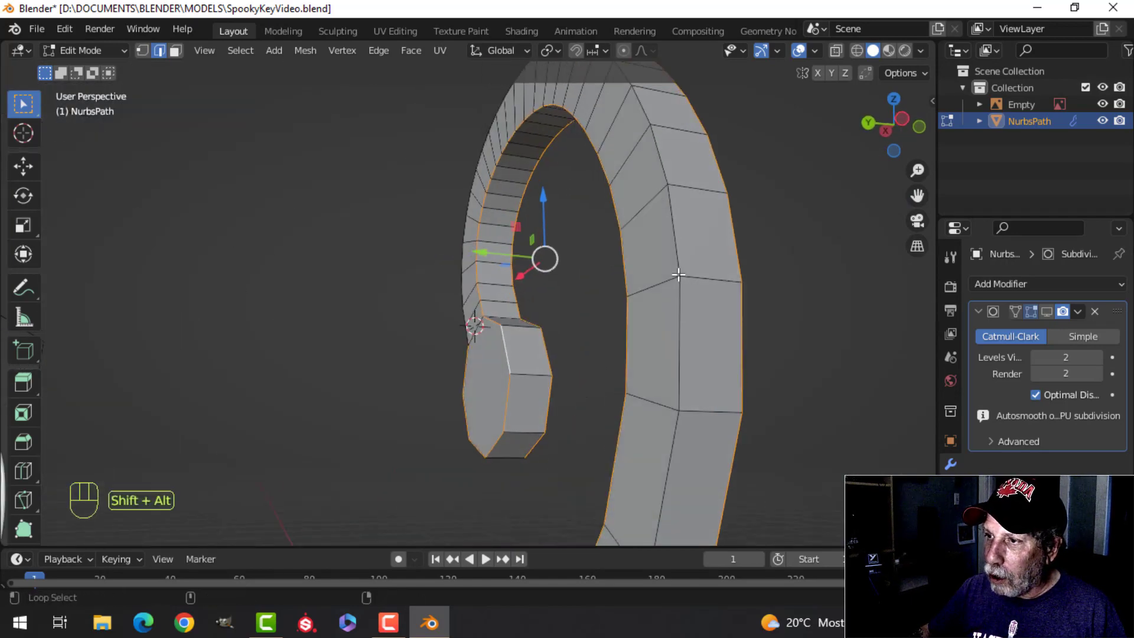
pyautogui.moveTo(678, 274); pyautogui.dragTo(300, 364, button='middle')
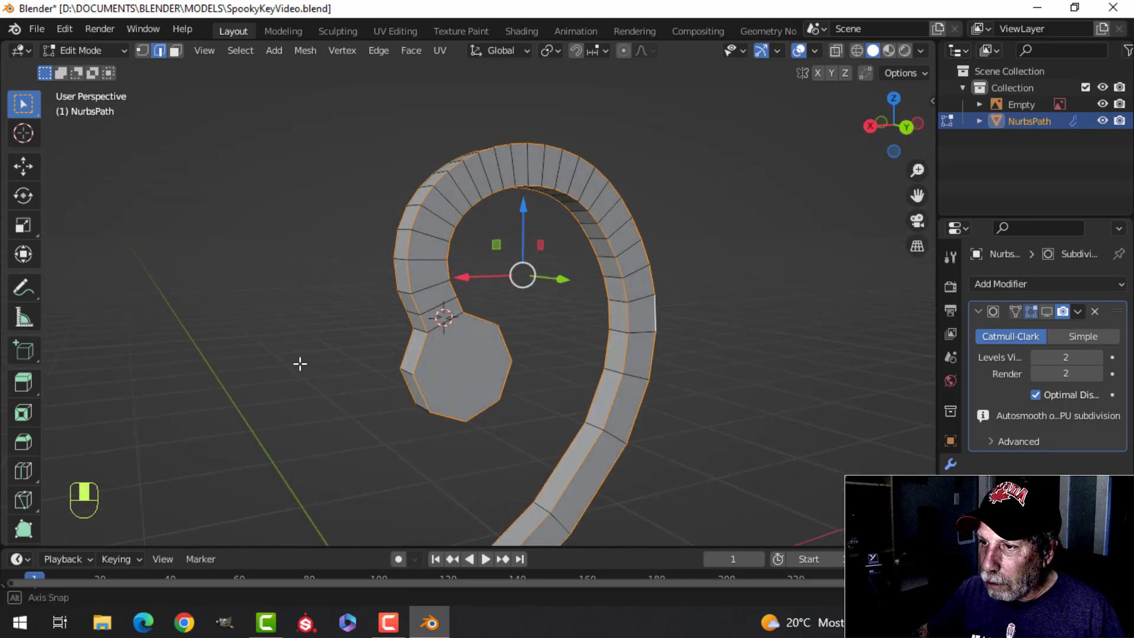
pyautogui.scroll(3, 499, 323)
pyautogui.keyDown('shift'); pyautogui.moveTo(498, 323); pyautogui.dragTo(540, 380, button='middle'); pyautogui.keyUp('shift')
pyautogui.moveTo(540, 380); pyautogui.dragTo(384, 364, button='middle')
pyautogui.moveTo(593, 381)
pyautogui.keyDown('shift'); pyautogui.mouseDown(button='middle')
pyautogui.moveTo(545, 392)
pyautogui.moveTo(597, 390)
pyautogui.mouseUp(button='middle'); pyautogui.keyUp('shift')
pyautogui.hotkey('ctrl', 'b')
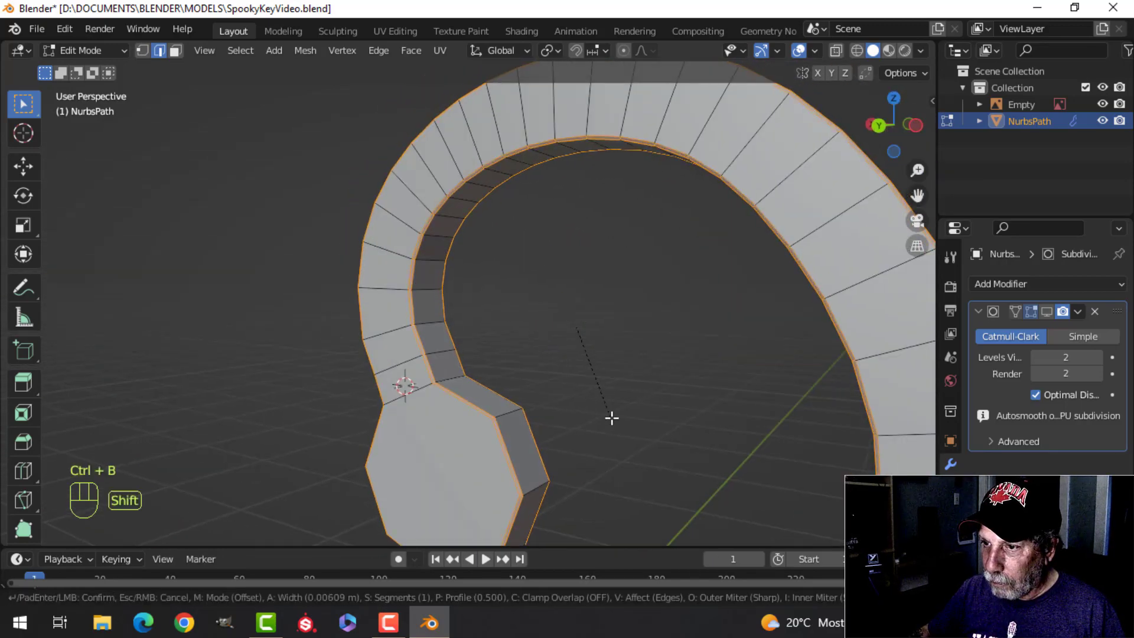
pyautogui.click(641, 488)
# Step: Turn the subdivision's viewport display back on and inspect the beveled shape in object mode
pyautogui.click(1048, 313)
pyautogui.moveTo(911, 329); pyautogui.dragTo(652, 337, button='middle')
pyautogui.press('Tab')
pyautogui.moveTo(529, 375); pyautogui.dragTo(471, 404, button='middle')
pyautogui.hotkey('alt', 'a')
pyautogui.press('Tab')
pyautogui.scroll(3, 458, 402)
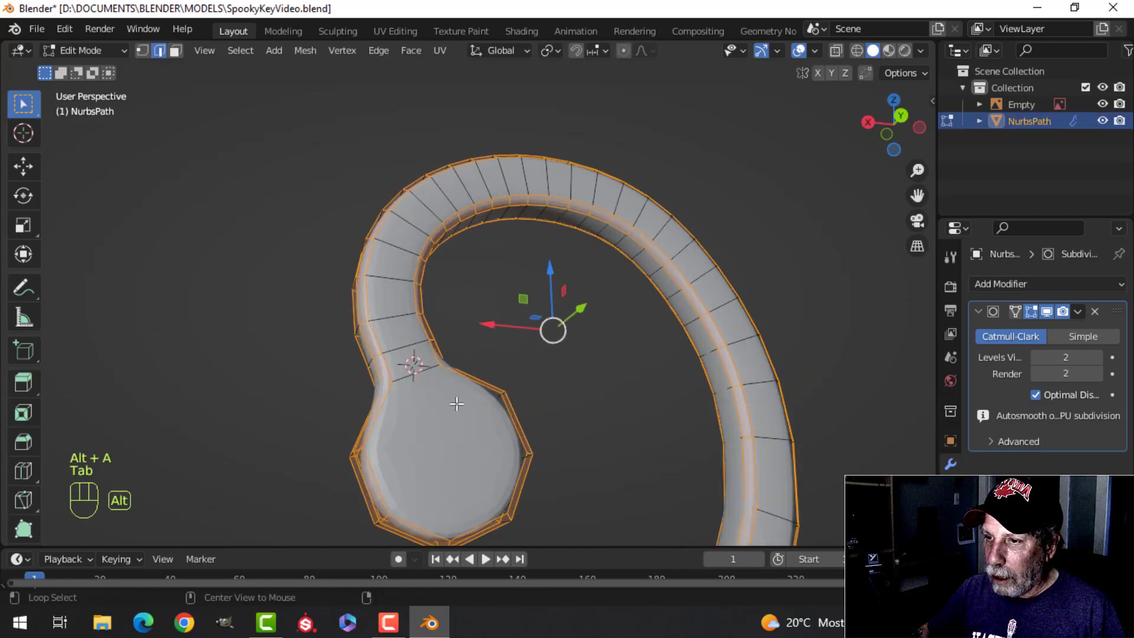
# Step: Select the flat front and back faces, including both eyelet faces, and extrude them outward along their normals by about 0.017 m
pyautogui.hotkey('alt', 'a')
pyautogui.keyDown('alt'); pyautogui.keyDown('shift'); pyautogui.click(415, 367); pyautogui.keyUp('shift'); pyautogui.keyUp('alt')
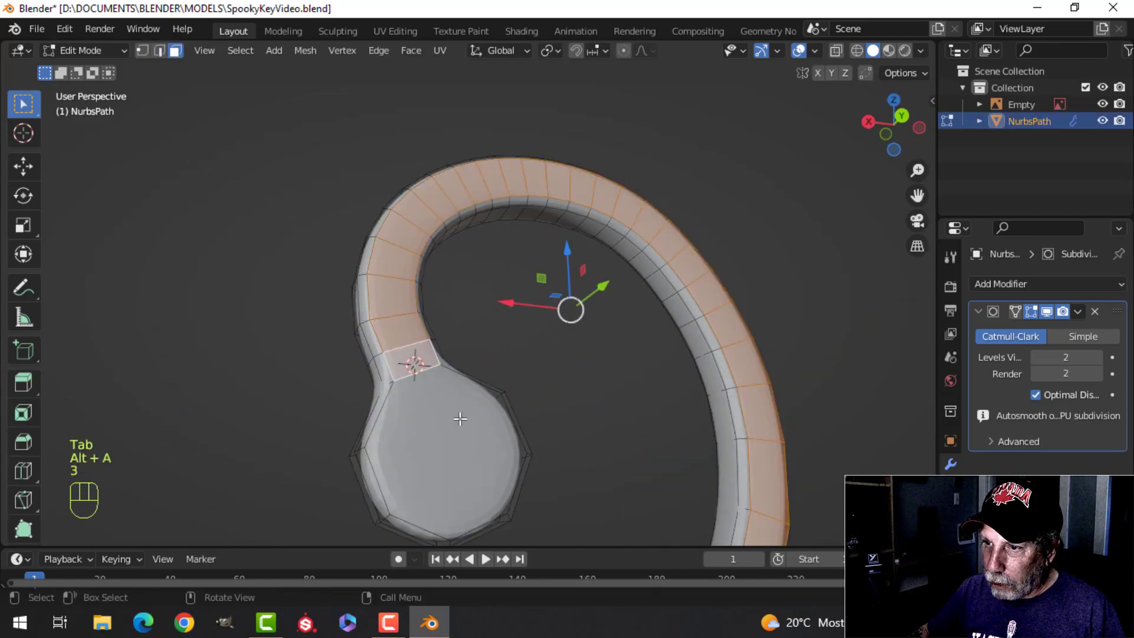
pyautogui.moveTo(450, 428); pyautogui.dragTo(516, 381, button='middle')
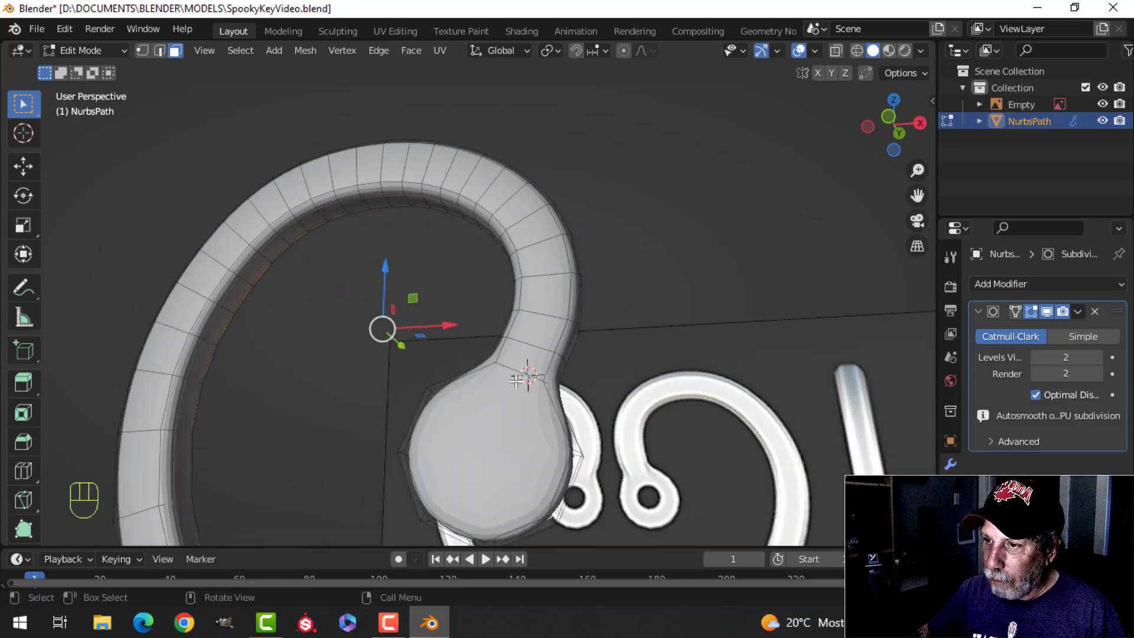
pyautogui.keyDown('alt'); pyautogui.keyDown('shift'); pyautogui.click(532, 342); pyautogui.keyUp('shift'); pyautogui.keyUp('alt')
pyautogui.keyDown('shift'); pyautogui.click(483, 431); pyautogui.keyUp('shift')
pyautogui.scroll(-3, 483, 431)
pyautogui.moveTo(493, 425); pyautogui.dragTo(420, 400, button='middle')
pyautogui.keyDown('shift'); pyautogui.moveTo(492, 347); pyautogui.dragTo(529, 392, button='middle'); pyautogui.keyUp('shift')
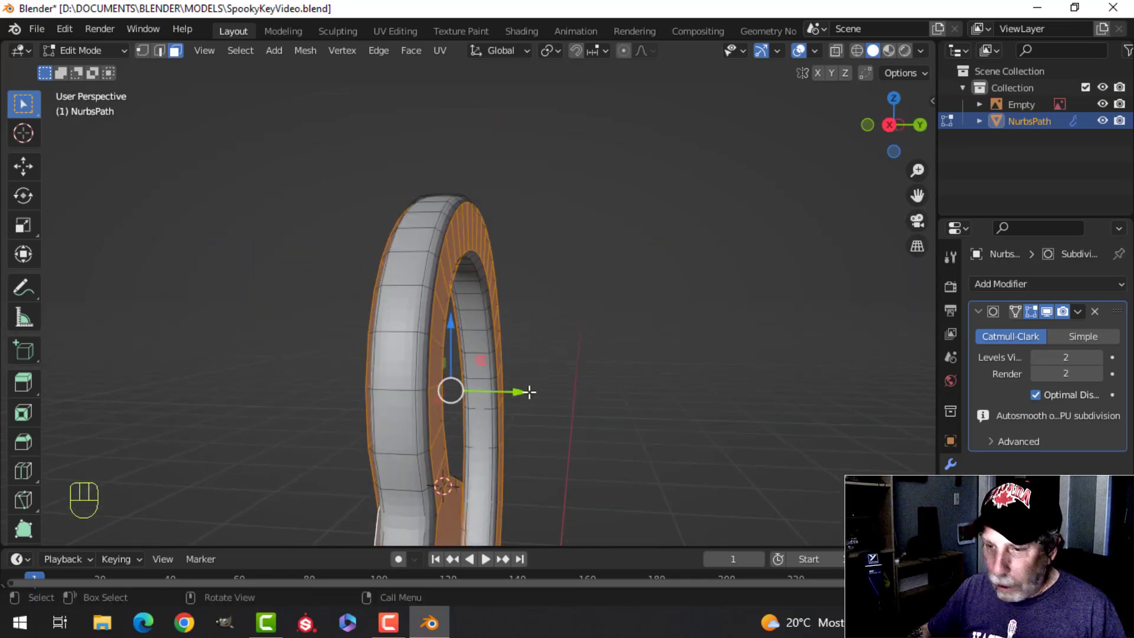
pyautogui.press('e')
pyautogui.hotkey('alt', 's')
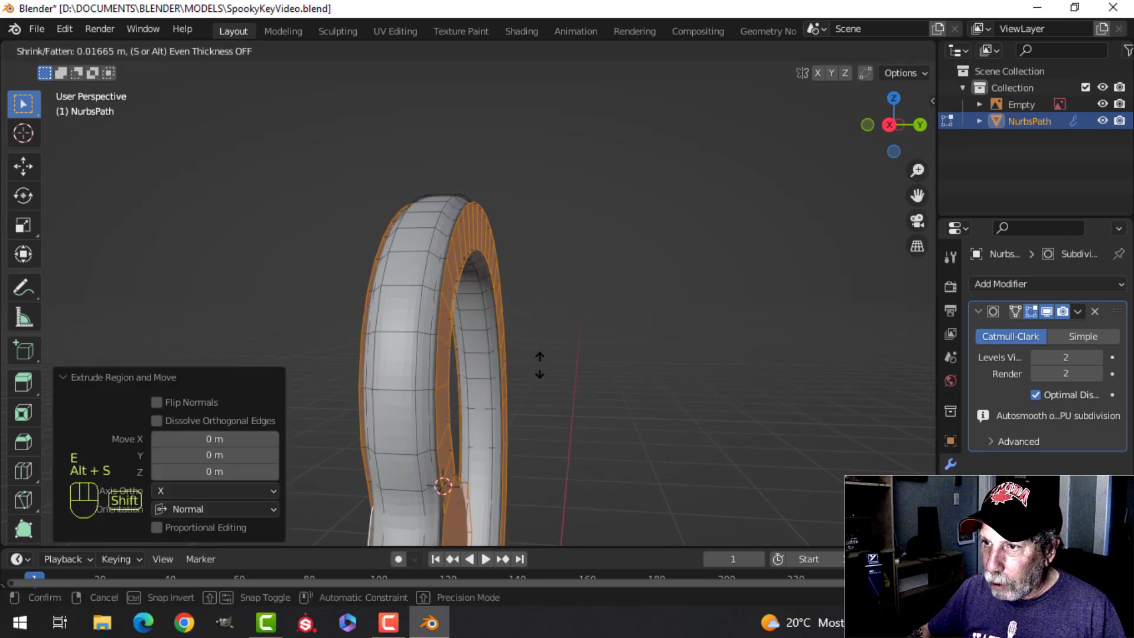
pyautogui.click(541, 346)
# Step: Inspect the raised front and back faces of the bow half in object mode
pyautogui.press('Tab')
pyautogui.scroll(-4, 472, 374)
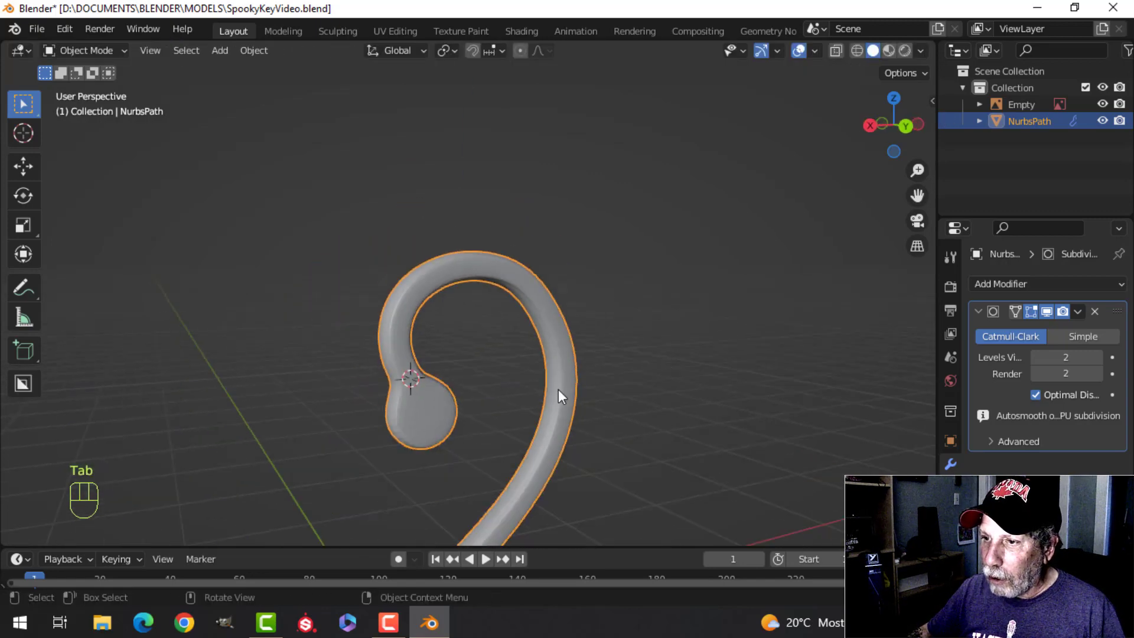
pyautogui.hotkey('alt', 'a')
pyautogui.scroll(8, 549, 389)
pyautogui.moveTo(539, 393); pyautogui.dragTo(504, 395, button='middle')
pyautogui.scroll(-6, 526, 381)
pyautogui.moveTo(437, 378); pyautogui.dragTo(408, 331, button='middle')
# Step: Add two supporting edge loops along the bow half's rims, sliding one by -0.632 and the other by about 0.37
pyautogui.press('Tab')
pyautogui.hotkey('alt', 'a')
pyautogui.scroll(3, 426, 378)
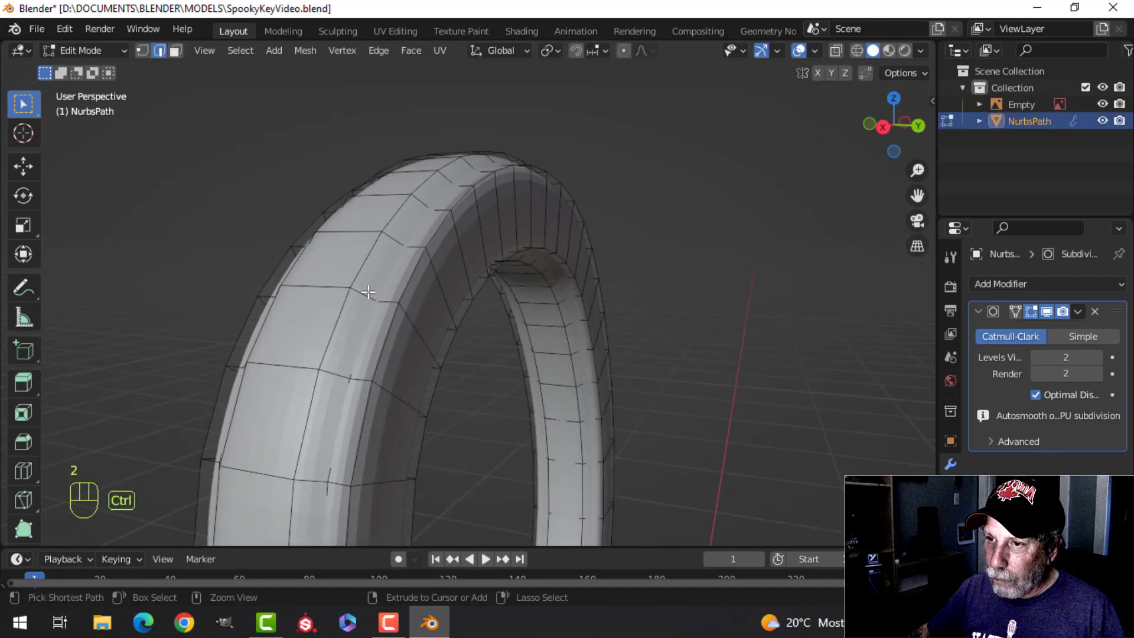
pyautogui.hotkey('ctrl', 'r')
pyautogui.click(368, 292)
pyautogui.click(372, 302)
pyautogui.moveTo(372, 302); pyautogui.dragTo(632, 276, button='middle')
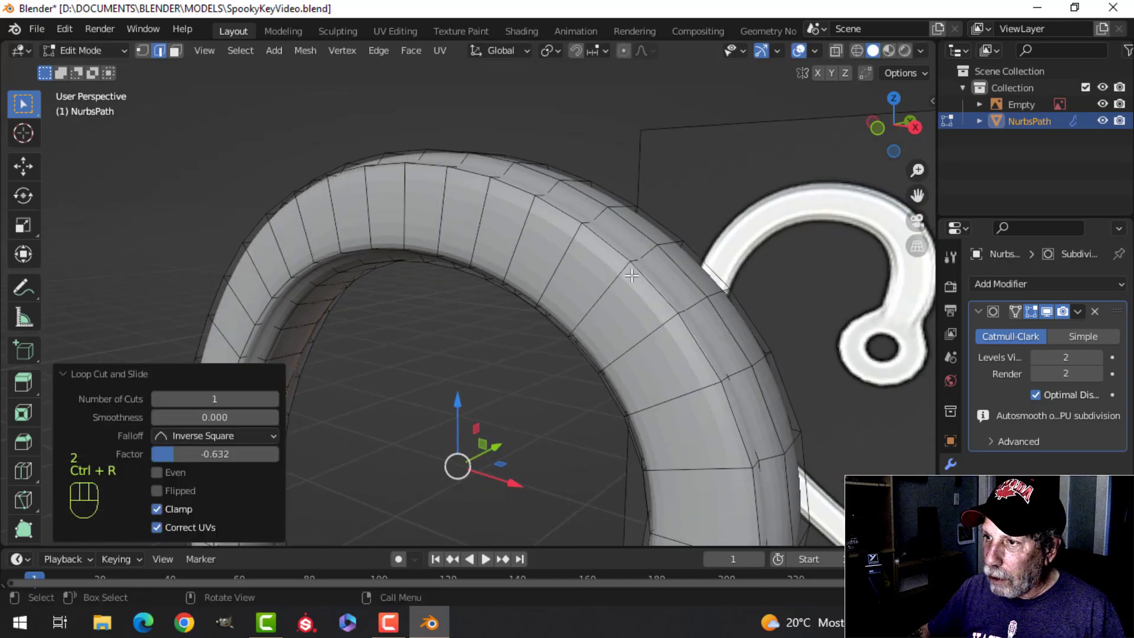
pyautogui.hotkey('ctrl', 'r')
pyautogui.click(639, 257)
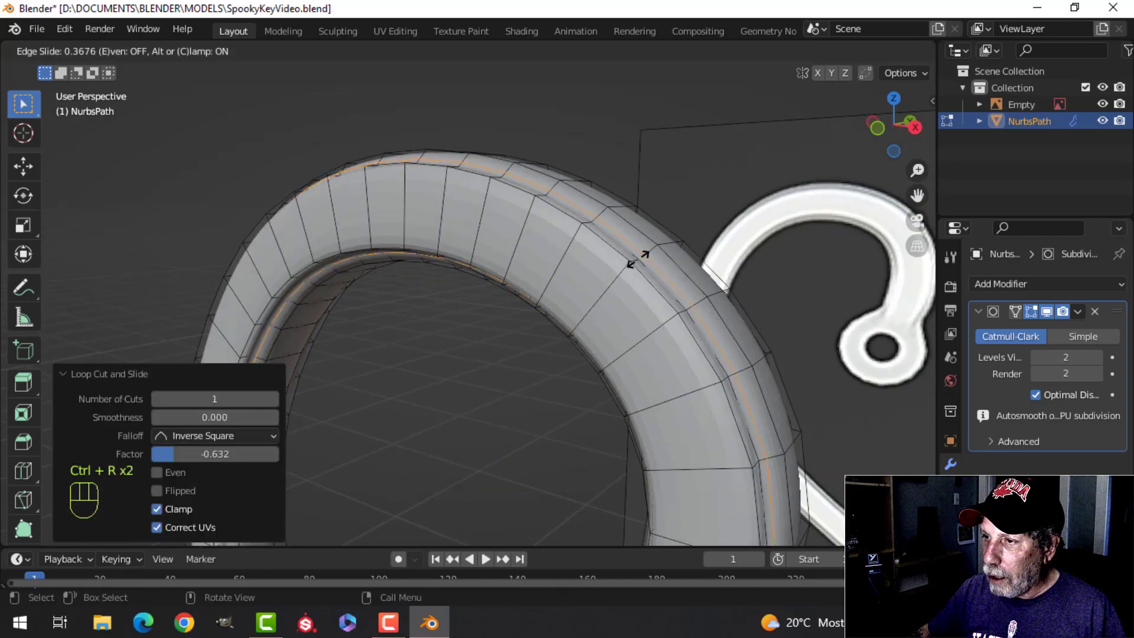
pyautogui.click(638, 259)
# Step: Return to object mode and apply smooth shading to the bow half
pyautogui.keyDown('shift'); pyautogui.moveTo(524, 349); pyautogui.dragTo(472, 365, button='middle'); pyautogui.keyUp('shift')
pyautogui.moveTo(473, 365); pyautogui.dragTo(608, 281, button='middle')
pyautogui.keyDown('shift'); pyautogui.moveTo(608, 281); pyautogui.dragTo(473, 273, button='middle'); pyautogui.keyUp('shift')
pyautogui.hotkey('alt', 'a')
pyautogui.press('Tab')
pyautogui.scroll(-4, 493, 367)
pyautogui.hotkey('alt', 'a')
pyautogui.click(446, 310)
pyautogui.rightClick(446, 310)
pyautogui.click(434, 268)
pyautogui.scroll(-4, 521, 314)
pyautogui.hotkey('alt', 'a')
pyautogui.scroll(5, 462, 353)
pyautogui.scroll(-4, 658, 365)
# Step: Add a Mirror modifier on the X axis to the bow half to complete the heart
pyautogui.keyDown('shift'); pyautogui.moveTo(658, 365); pyautogui.dragTo(601, 350, button='middle'); pyautogui.keyUp('shift')
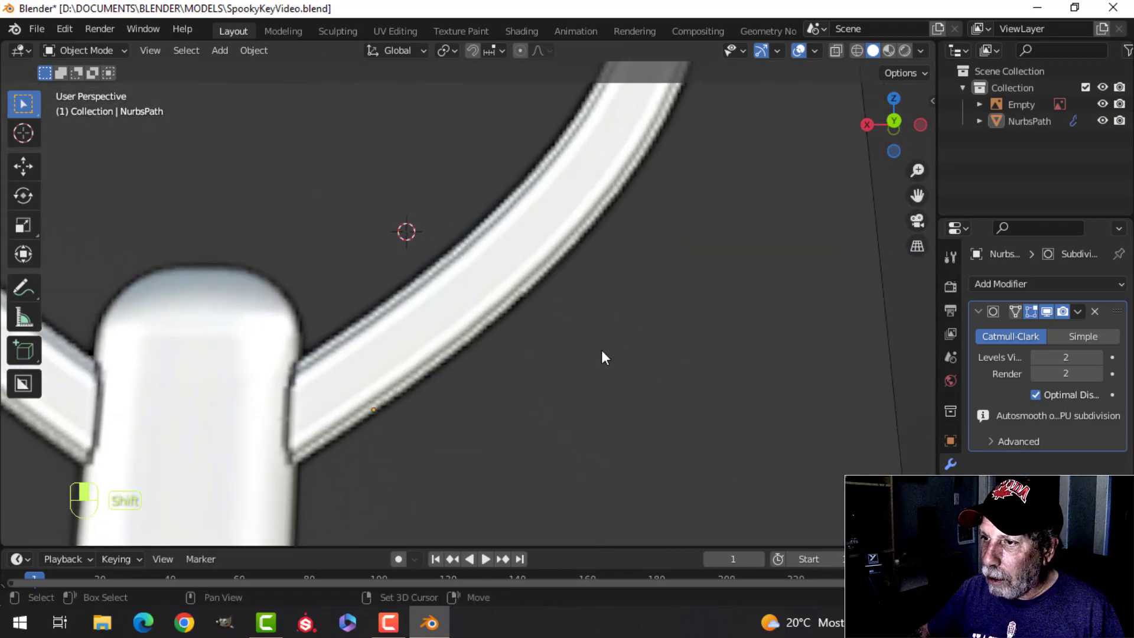
pyautogui.scroll(-3, 499, 343)
pyautogui.keyDown('shift'); pyautogui.moveTo(427, 266); pyautogui.dragTo(538, 370, button='middle'); pyautogui.keyUp('shift')
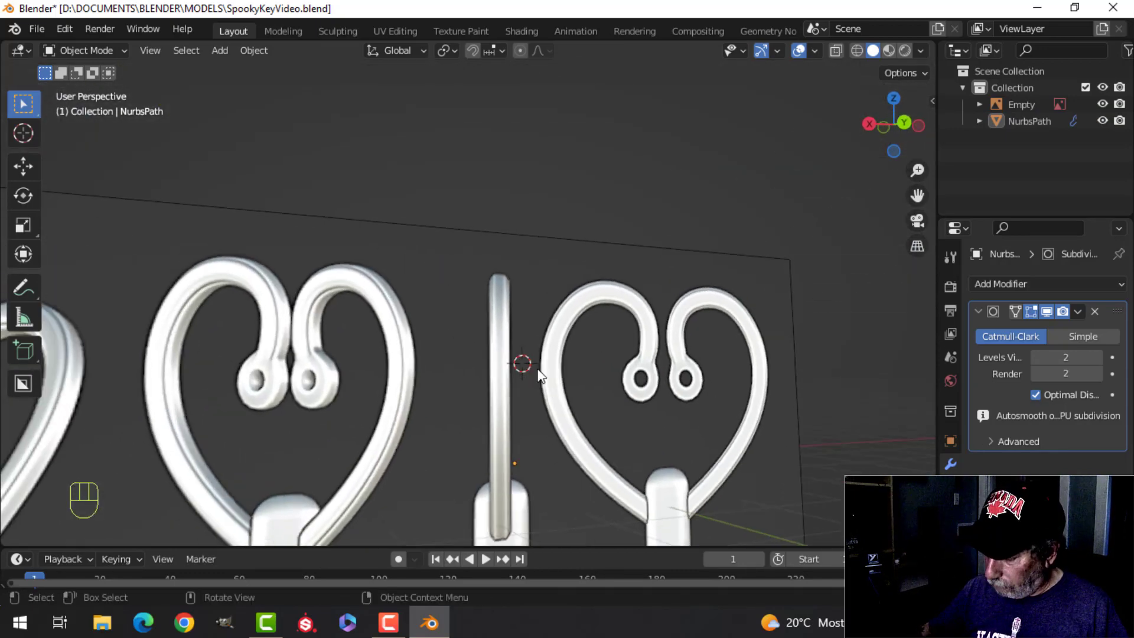
pyautogui.press('KP_1')
pyautogui.scroll(3, 531, 354)
pyautogui.click(427, 257)
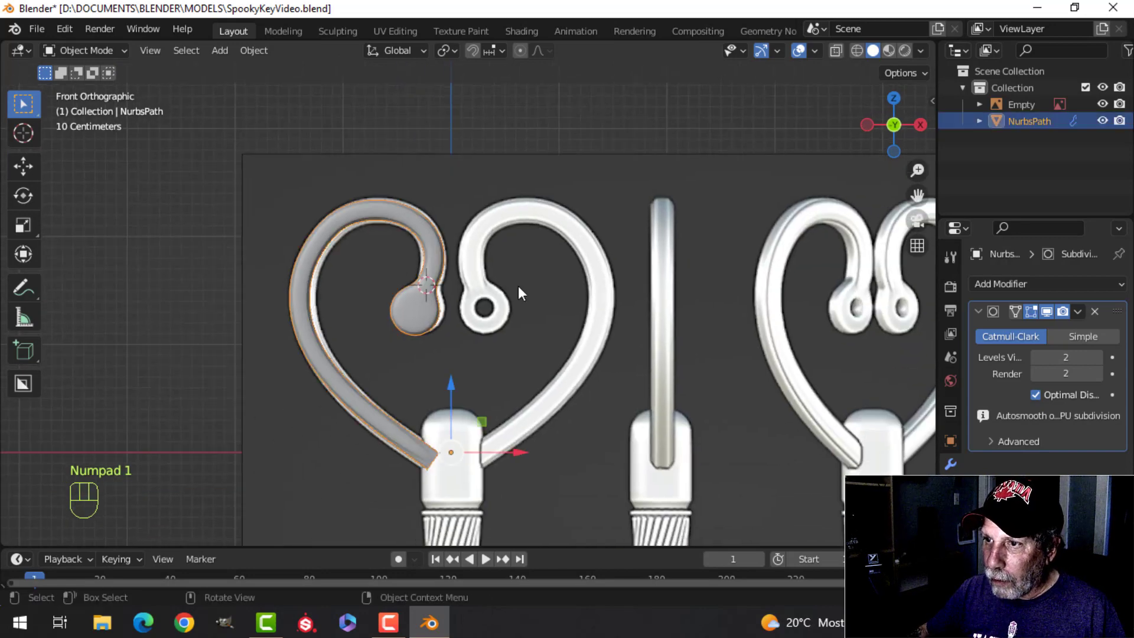
pyautogui.click(980, 313)
pyautogui.click(991, 287)
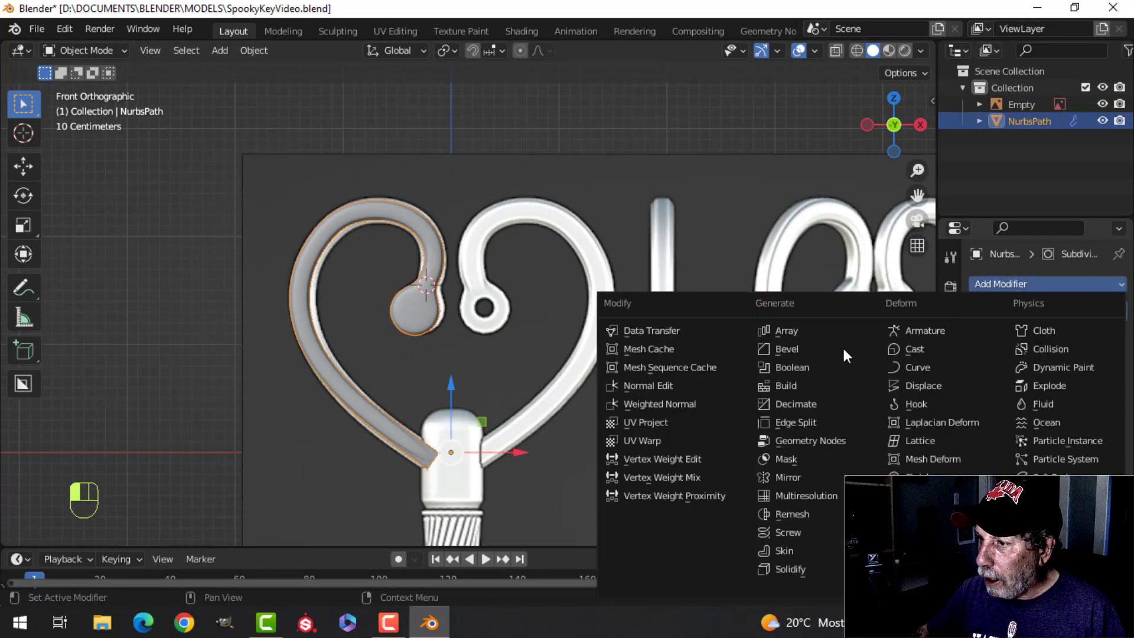
pyautogui.click(820, 476)
pyautogui.scroll(1, 593, 387)
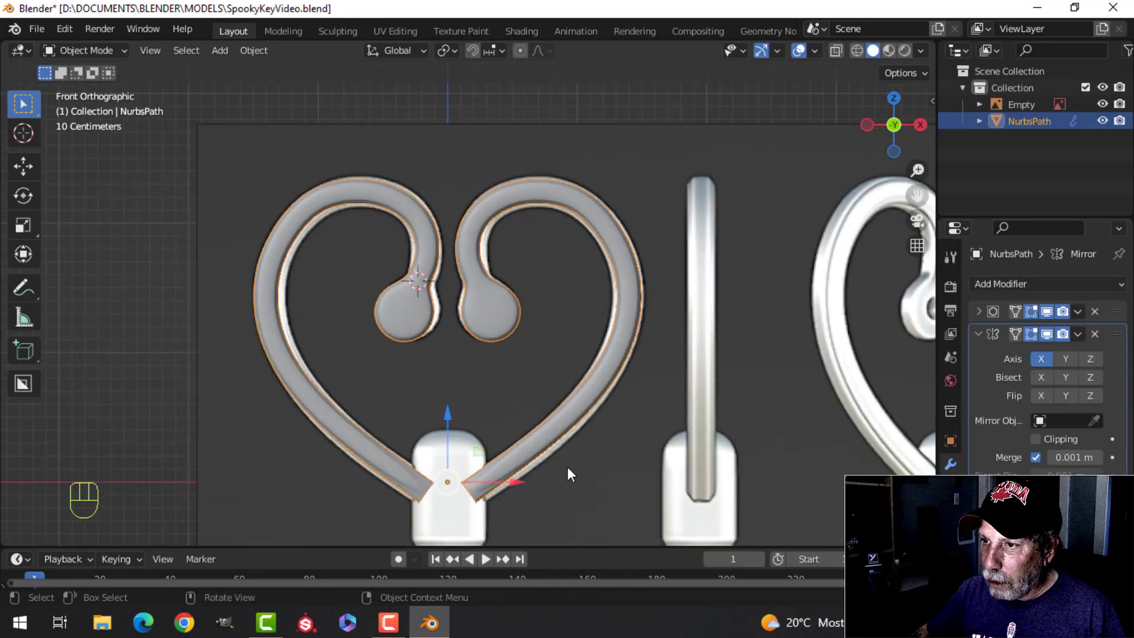
# Step: Turn on cavity shading in the viewport and inspect the mirrored heart
pyautogui.hotkey('alt', 'a')
pyautogui.moveTo(589, 479); pyautogui.dragTo(493, 384, button='middle')
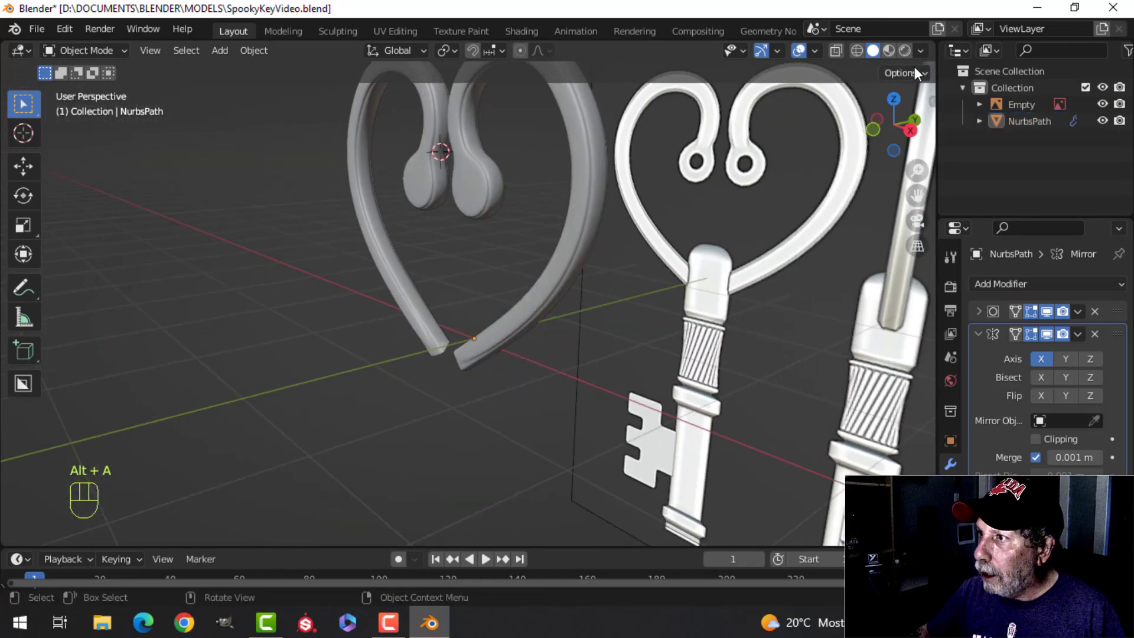
pyautogui.click(920, 50)
pyautogui.click(836, 424)
pyautogui.scroll(4, 583, 334)
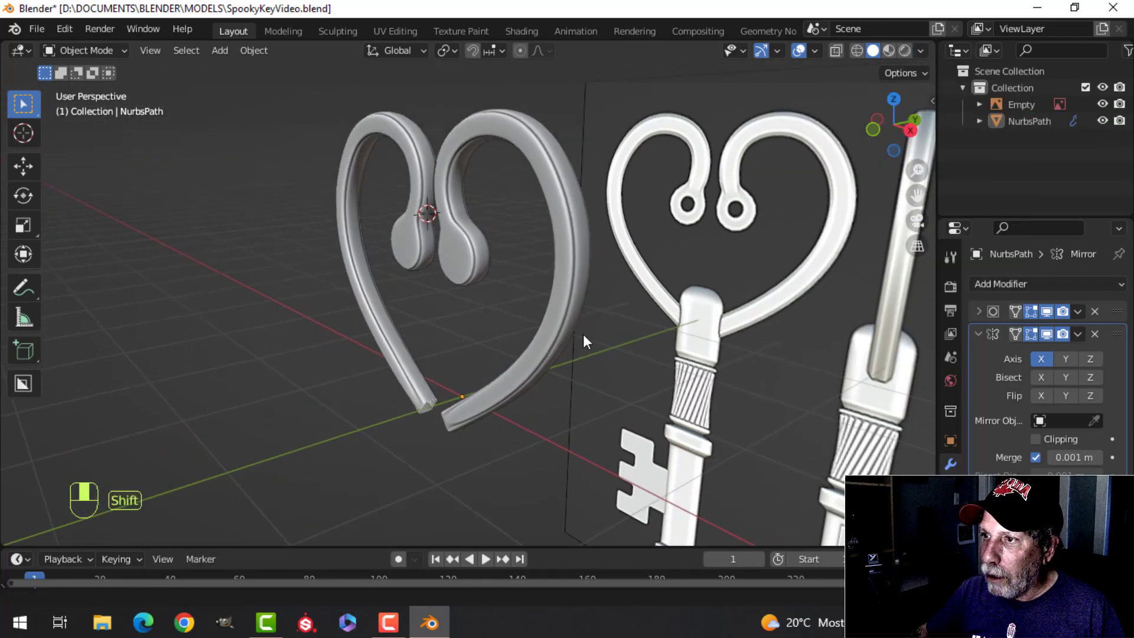
pyautogui.scroll(-2, 616, 297)
pyautogui.keyDown('shift'); pyautogui.moveTo(523, 348); pyautogui.dragTo(484, 295, button='middle'); pyautogui.keyUp('shift')
pyautogui.moveTo(484, 296); pyautogui.dragTo(667, 292, button='middle')
pyautogui.scroll(1, 504, 310)
pyautogui.keyDown('shift'); pyautogui.moveTo(442, 249); pyautogui.dragTo(450, 323, button='middle'); pyautogui.keyUp('shift')
pyautogui.scroll(1, 505, 310)
# Step: Select the front and back eyelet faces in edit mode and inset them by about 0.092 m
pyautogui.click(449, 271)
pyautogui.press('Tab')
pyautogui.scroll(3, 476, 302)
pyautogui.hotkey('alt', 'a')
pyautogui.moveTo(450, 323); pyautogui.dragTo(466, 327, button='middle')
pyautogui.press('3')
pyautogui.click(423, 243)
pyautogui.moveTo(431, 254); pyautogui.dragTo(602, 295, button='middle')
pyautogui.keyDown('shift'); pyautogui.click(584, 263); pyautogui.keyUp('shift')
pyautogui.moveTo(758, 274); pyautogui.dragTo(493, 277, button='middle')
pyautogui.scroll(-2, 473, 295)
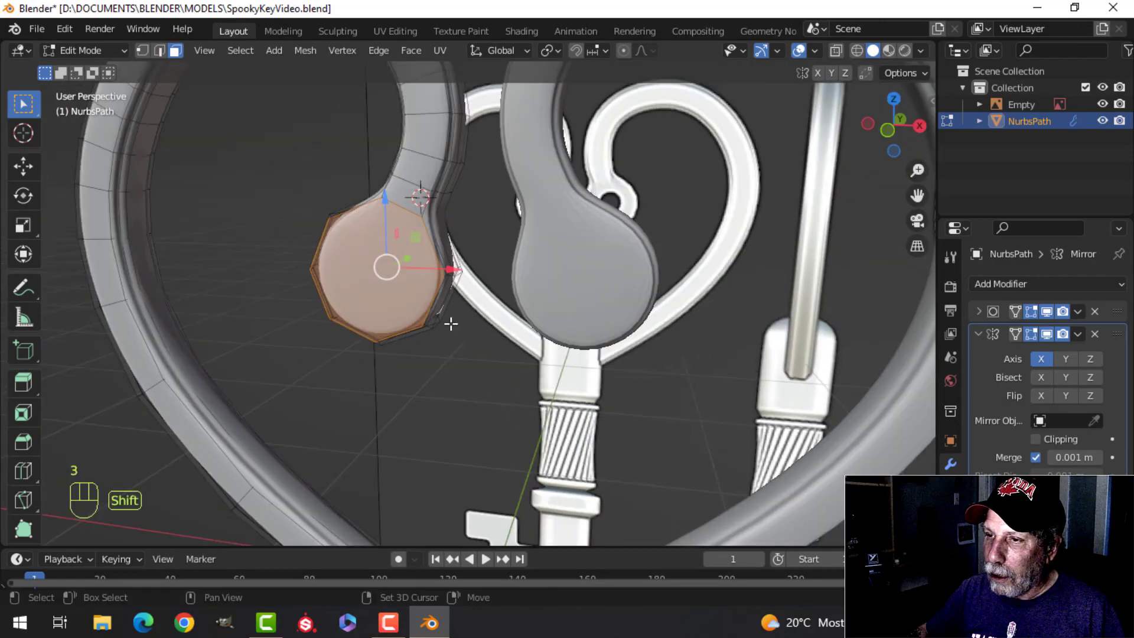
pyautogui.keyDown('shift'); pyautogui.moveTo(450, 324); pyautogui.dragTo(477, 350, button='middle'); pyautogui.keyUp('shift')
pyautogui.moveTo(482, 337); pyautogui.dragTo(561, 289, button='middle')
pyautogui.press('i')
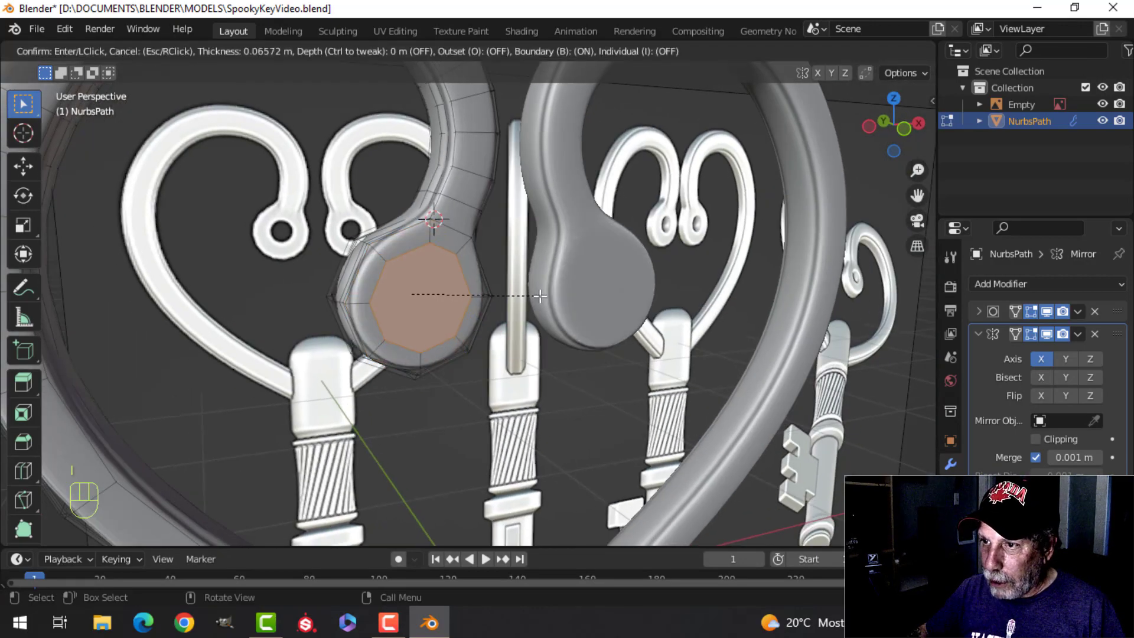
pyautogui.click(531, 295)
# Step: Round the inset eyelet faces into regular circles with LoopTools
pyautogui.press('KP_1')
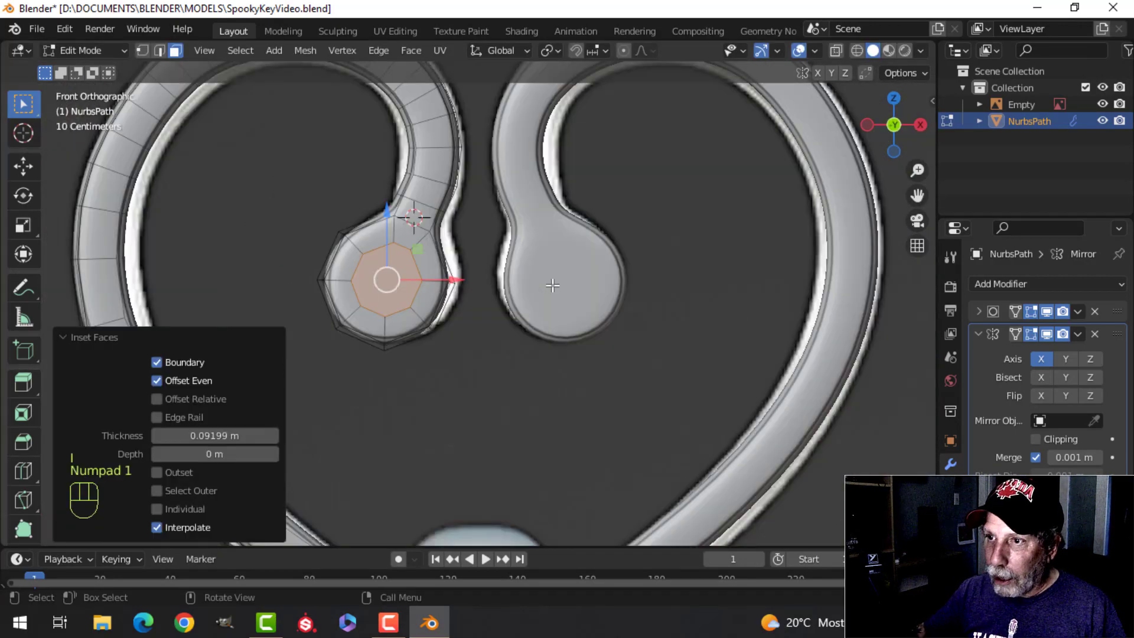
pyautogui.scroll(2, 552, 285)
pyautogui.scroll(3, 412, 290)
pyautogui.keyDown('shift'); pyautogui.moveTo(412, 290); pyautogui.dragTo(492, 290, button='middle'); pyautogui.keyUp('shift')
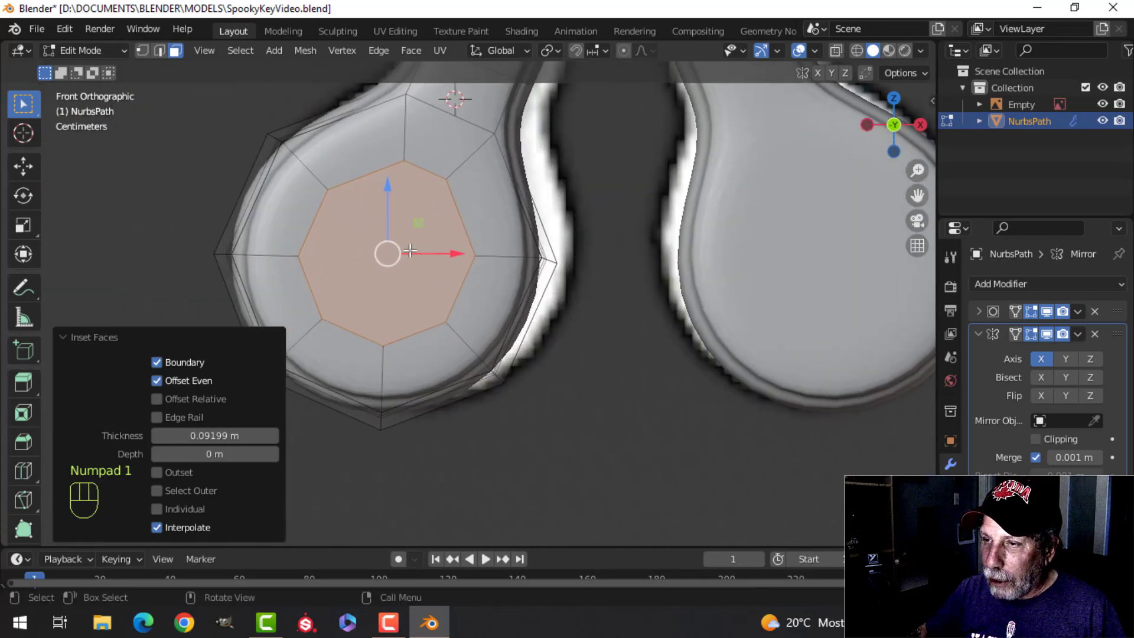
pyautogui.rightClick(413, 214)
pyautogui.moveTo(387, 193)
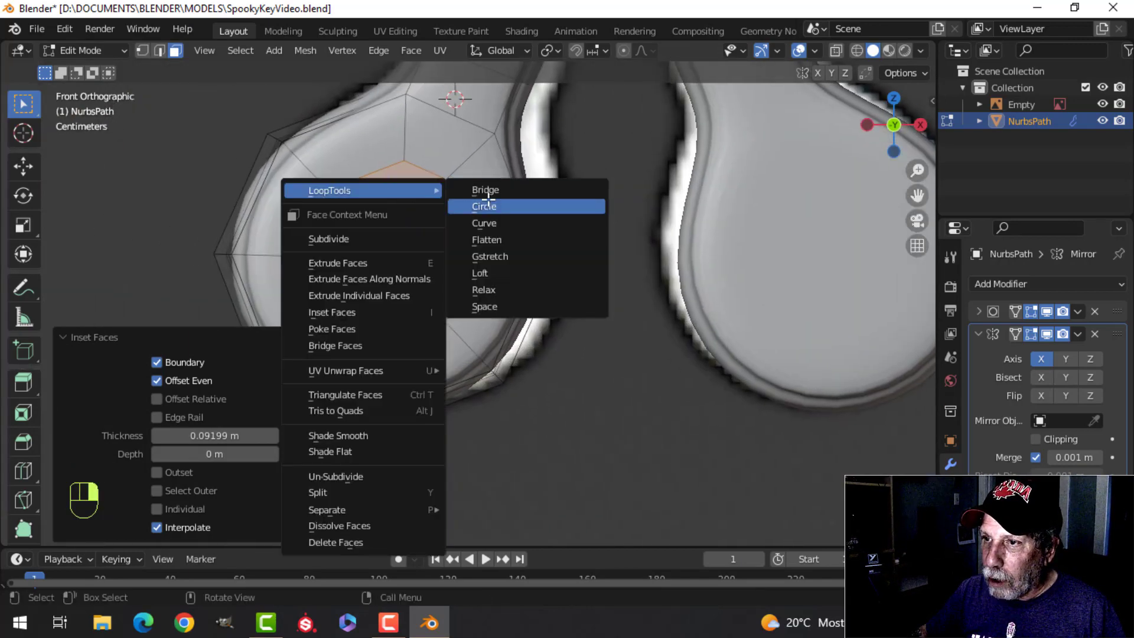
pyautogui.click(489, 205)
# Step: Inset the circular eyelet faces again by about 0.0084 m
pyautogui.scroll(-2, 400, 241)
pyautogui.moveTo(400, 240); pyautogui.dragTo(513, 238, button='middle')
pyautogui.scroll(-3, 597, 254)
pyautogui.scroll(3, 483, 264)
pyautogui.press('i')
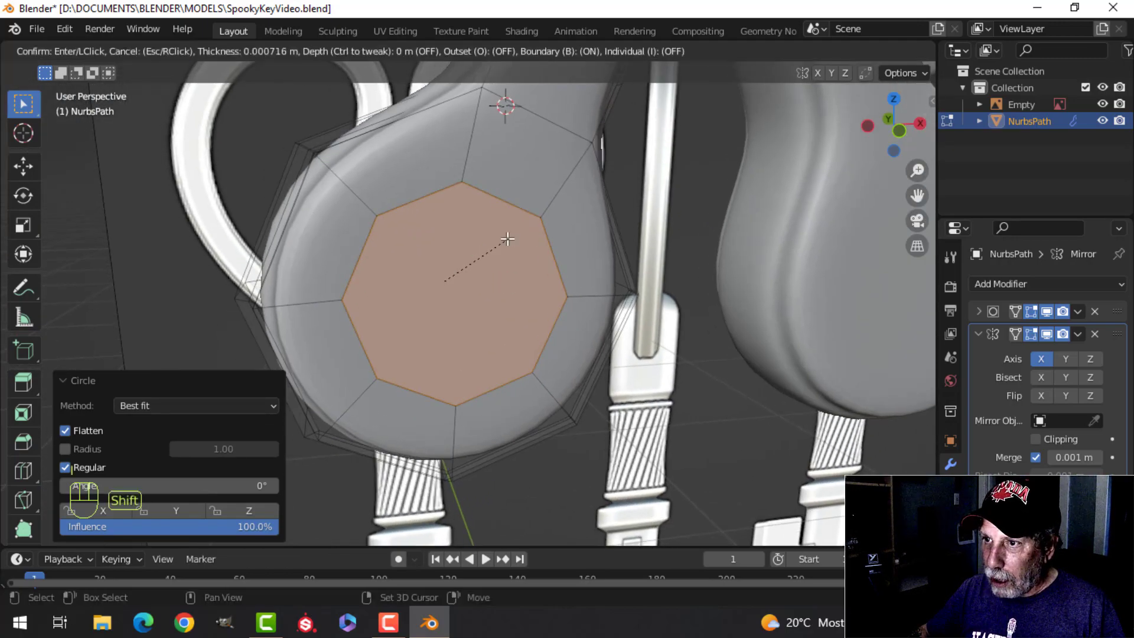
pyautogui.click(463, 275)
# Step: Bridge the front and back inner eyelet faces to open a hole through the eyelet
pyautogui.hotkey('ctrl', 'e')
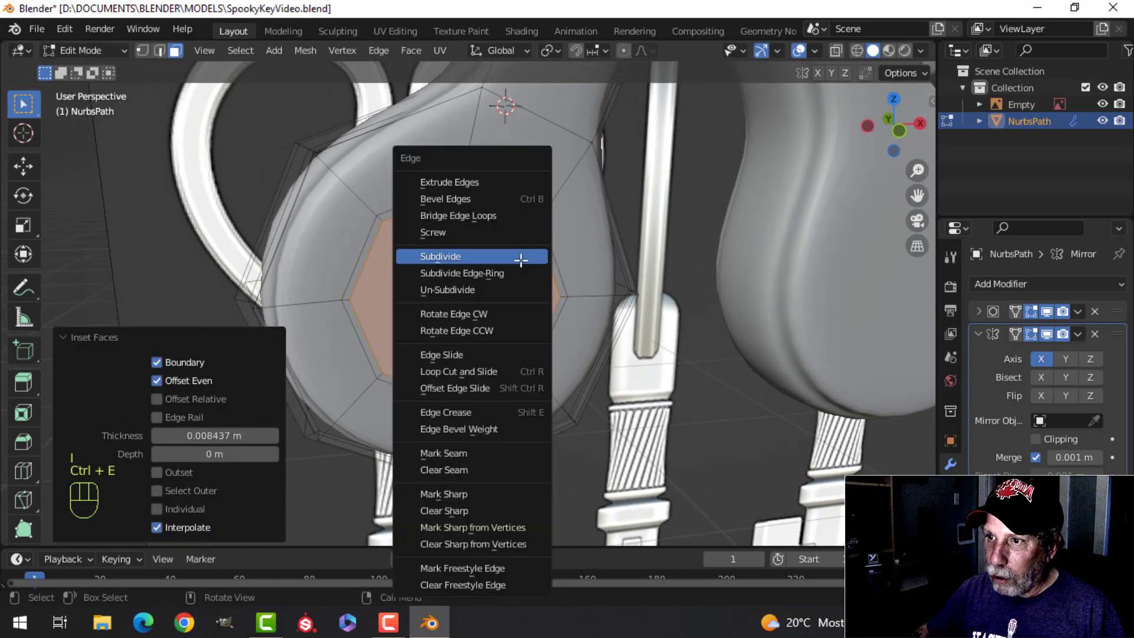
pyautogui.click(467, 215)
pyautogui.hotkey('alt', 'a')
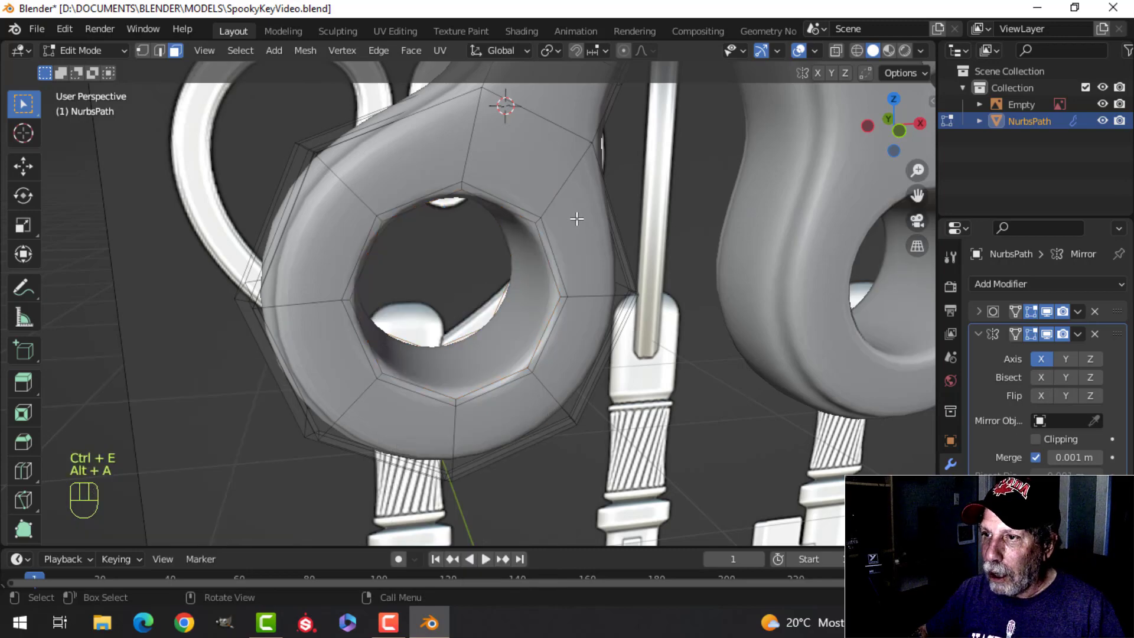
# Step: Add a loop cut around the eyelet hole on both the front and back faces, close to the hole's rim
pyautogui.press('Tab')
pyautogui.scroll(-3, 548, 234)
pyautogui.scroll(4, 548, 241)
pyautogui.press('Tab')
pyautogui.moveTo(547, 246); pyautogui.dragTo(616, 220, button='middle')
pyautogui.scroll(2, 602, 255)
pyautogui.hotkey('ctrl', 'r')
pyautogui.click(469, 130)
pyautogui.click(472, 153)
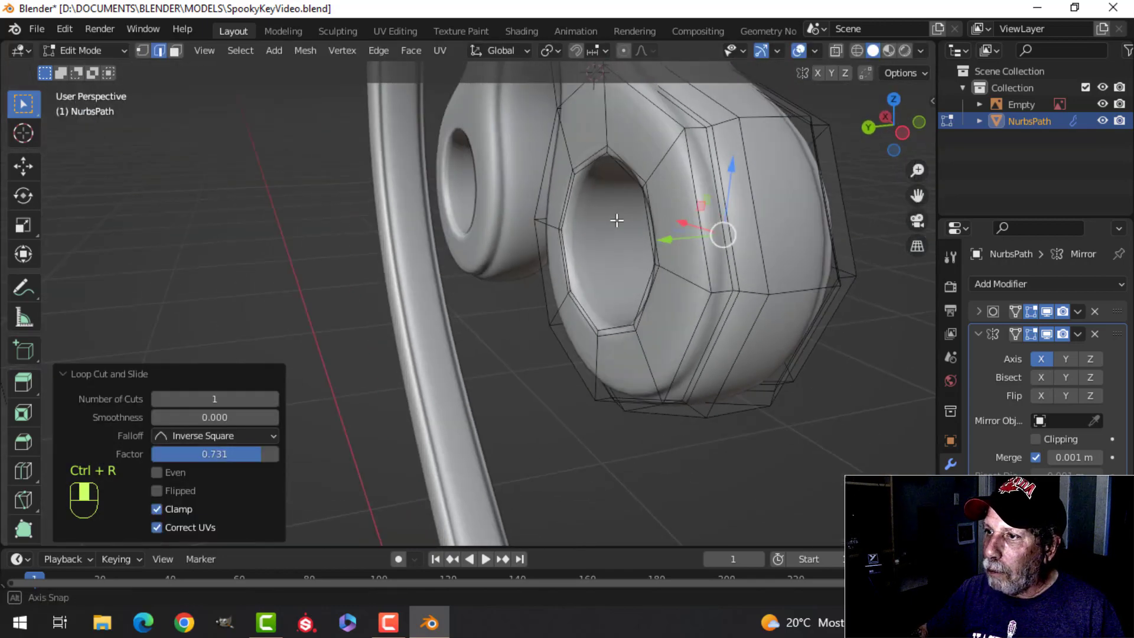
pyautogui.hotkey('ctrl', 'r')
pyautogui.click(665, 152)
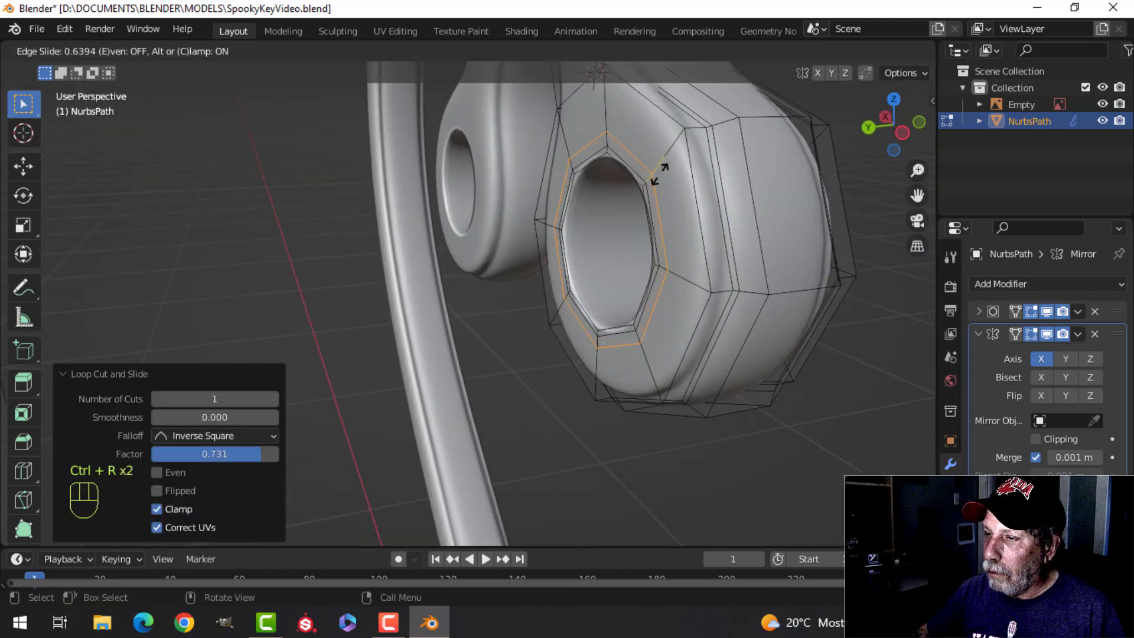
pyautogui.click(661, 173)
pyautogui.press('Tab')
# Step: Examine the heart bow from the front and at an angle, comparing its eyelets and lower ends with the reference key
pyautogui.scroll(-5, 683, 185)
pyautogui.moveTo(473, 191); pyautogui.dragTo(561, 197, button='middle')
pyautogui.scroll(-5, 483, 197)
pyautogui.press('KP_1')
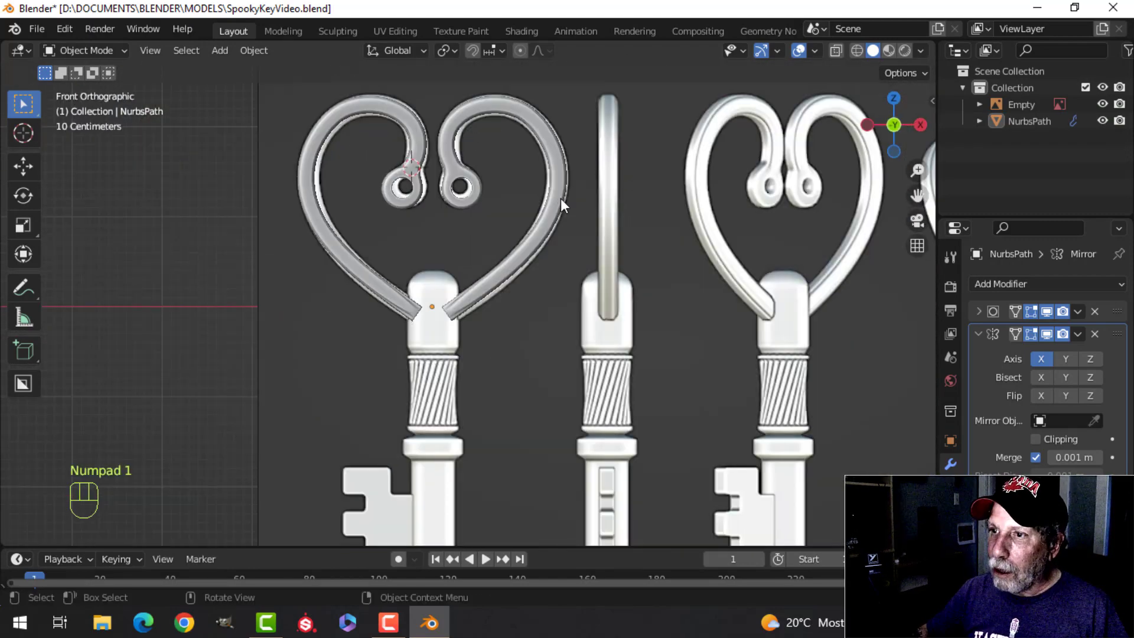
pyautogui.scroll(4, 561, 197)
pyautogui.keyDown('shift'); pyautogui.moveTo(467, 305); pyautogui.dragTo(518, 273, button='middle'); pyautogui.keyUp('shift')
pyautogui.scroll(2, 500, 261)
pyautogui.scroll(-5, 482, 277)
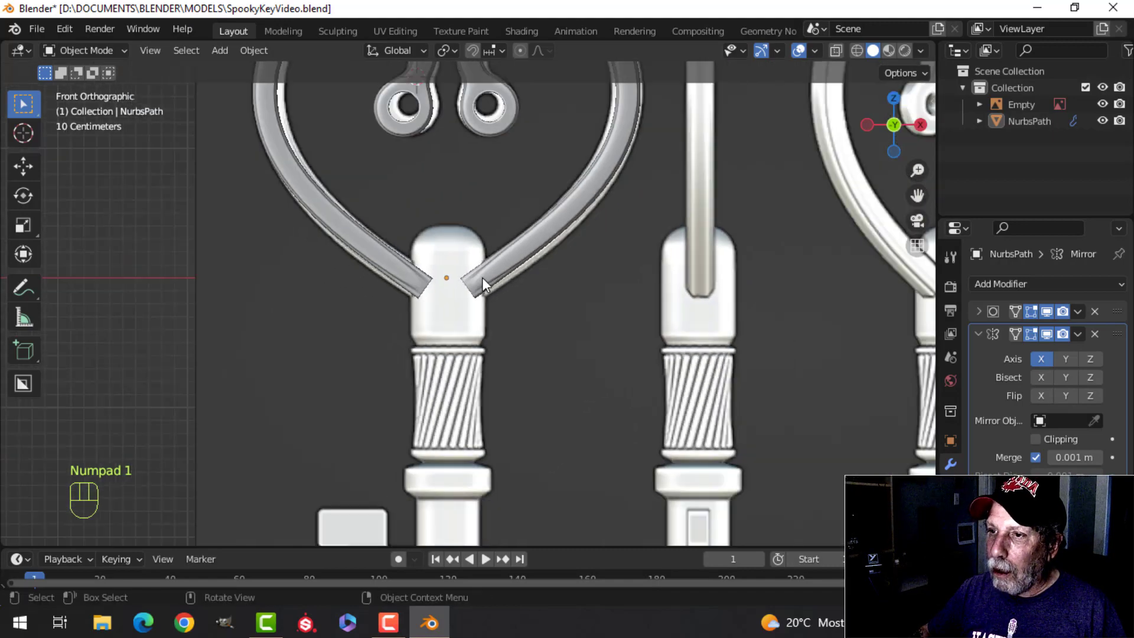
pyautogui.scroll(3, 481, 273)
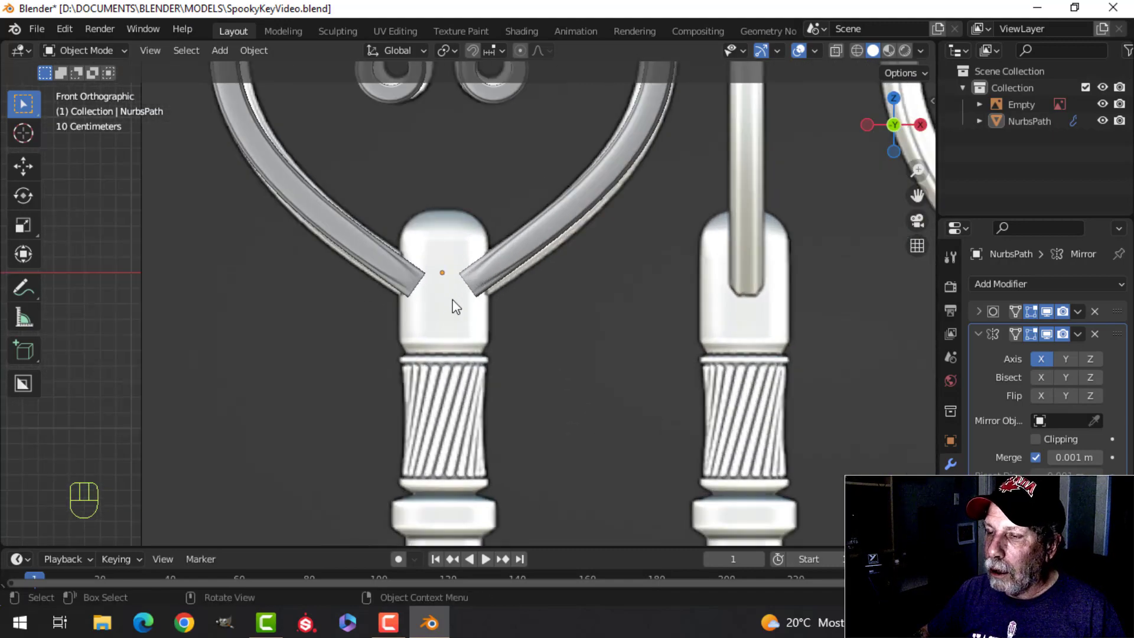
pyautogui.scroll(-2, 454, 286)
pyautogui.scroll(-2, 505, 259)
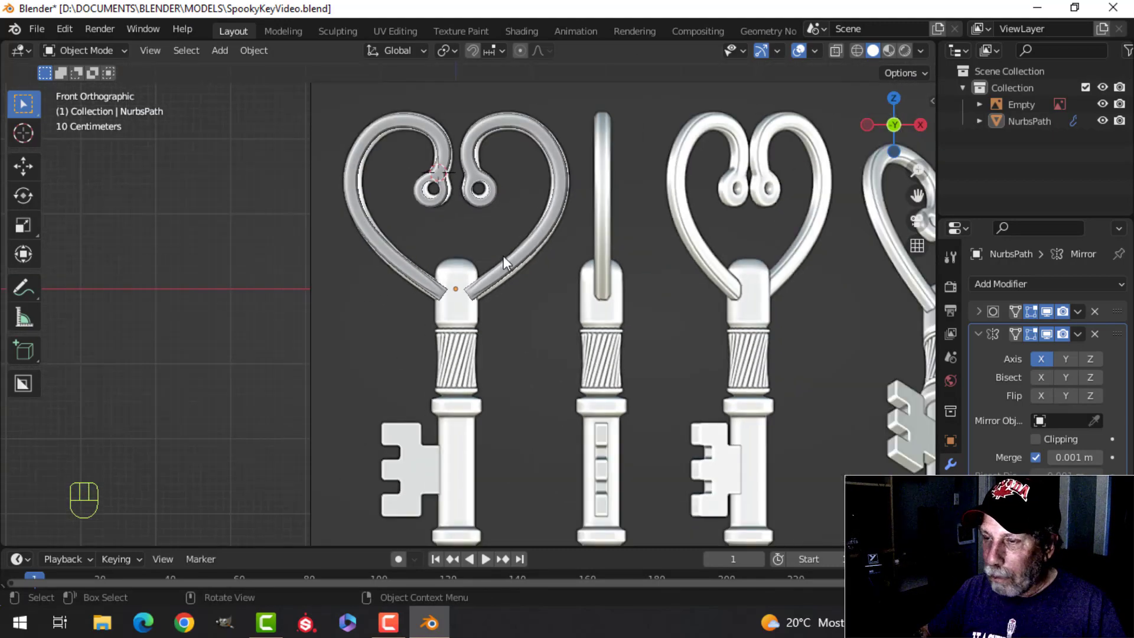
pyautogui.moveTo(504, 257); pyautogui.dragTo(508, 289, button='middle')
pyautogui.scroll(4, 470, 274)
pyautogui.scroll(3, 465, 313)
pyautogui.scroll(1, 449, 346)
pyautogui.scroll(-2, 470, 337)
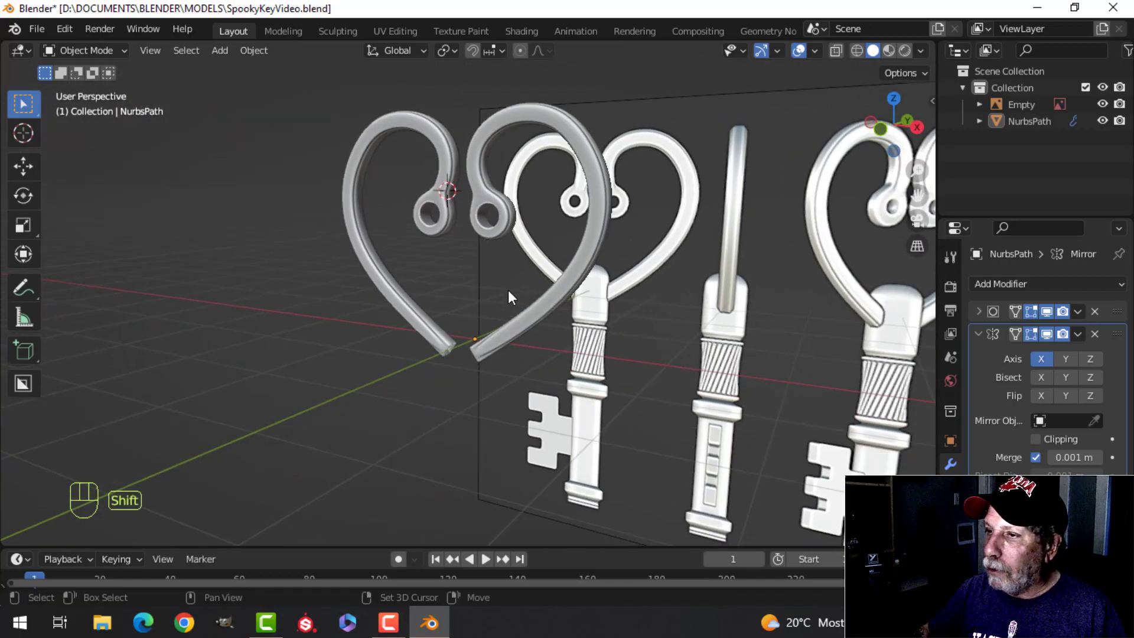
# Step: Apply the bow's Mirror modifier and snap the 3D cursor to the centre of its entire mesh
pyautogui.click(1077, 334)
pyautogui.click(1046, 349)
pyautogui.press('Tab')
pyautogui.press('a')
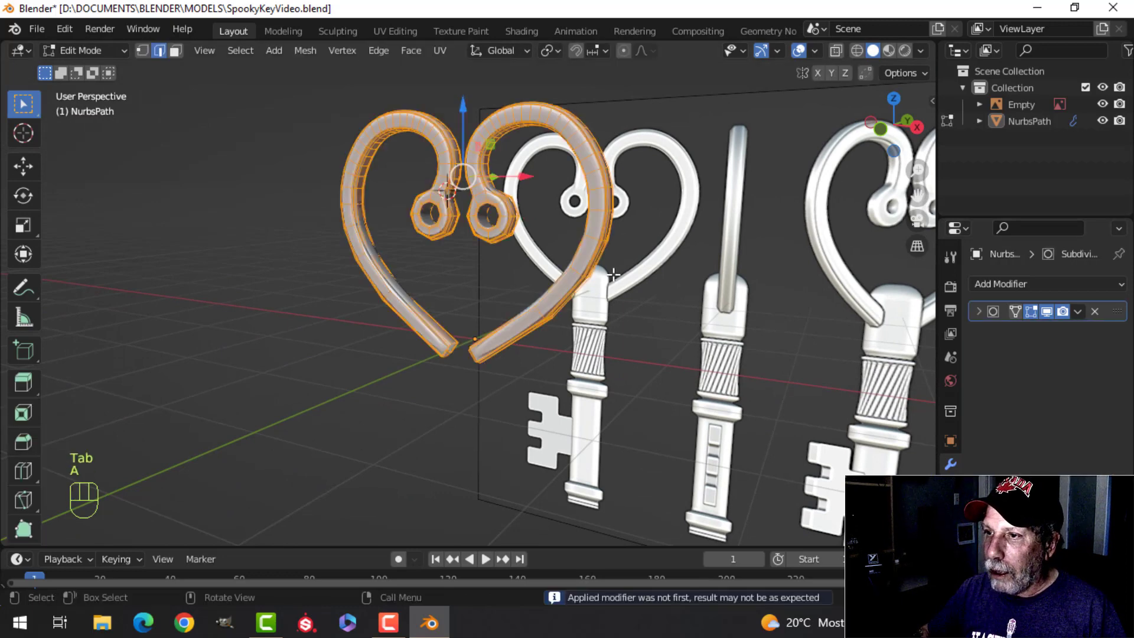
pyautogui.hotkey('shift', 's')
pyautogui.click(596, 370)
pyautogui.press('Tab')
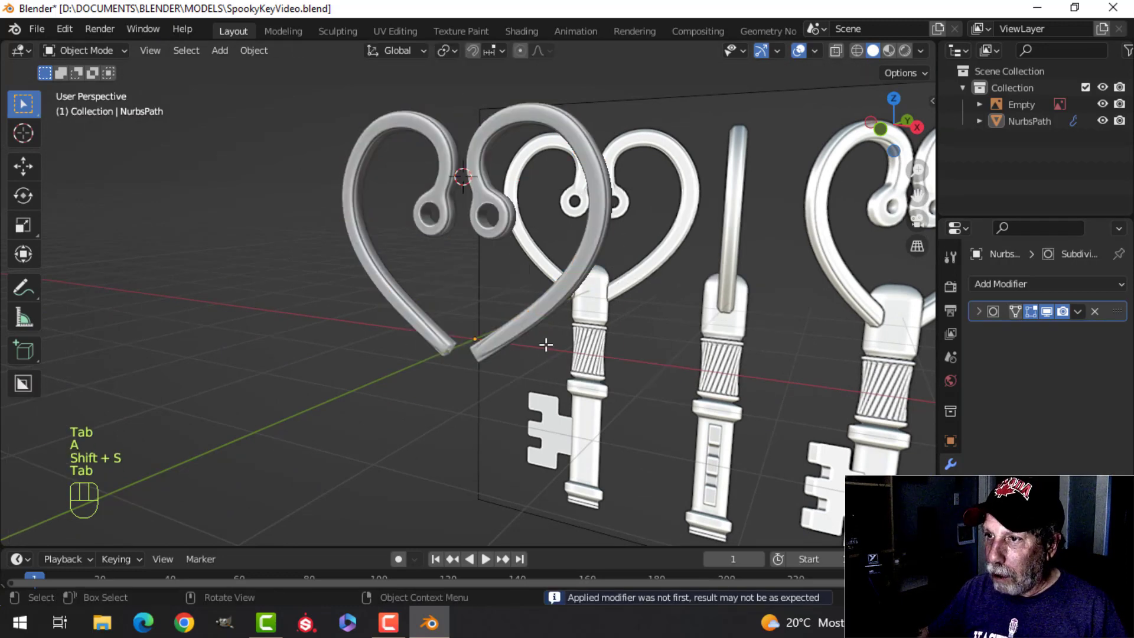
# Step: Add a cylinder mesh at the 3D cursor with 18 vertices and the cap fill type set to Nothing
pyautogui.press('KP_1')
pyautogui.scroll(4, 542, 345)
pyautogui.keyDown('shift'); pyautogui.moveTo(497, 349); pyautogui.dragTo(465, 288, button='middle'); pyautogui.keyUp('shift')
pyautogui.hotkey('shift', 'a')
pyautogui.moveTo(467, 249)
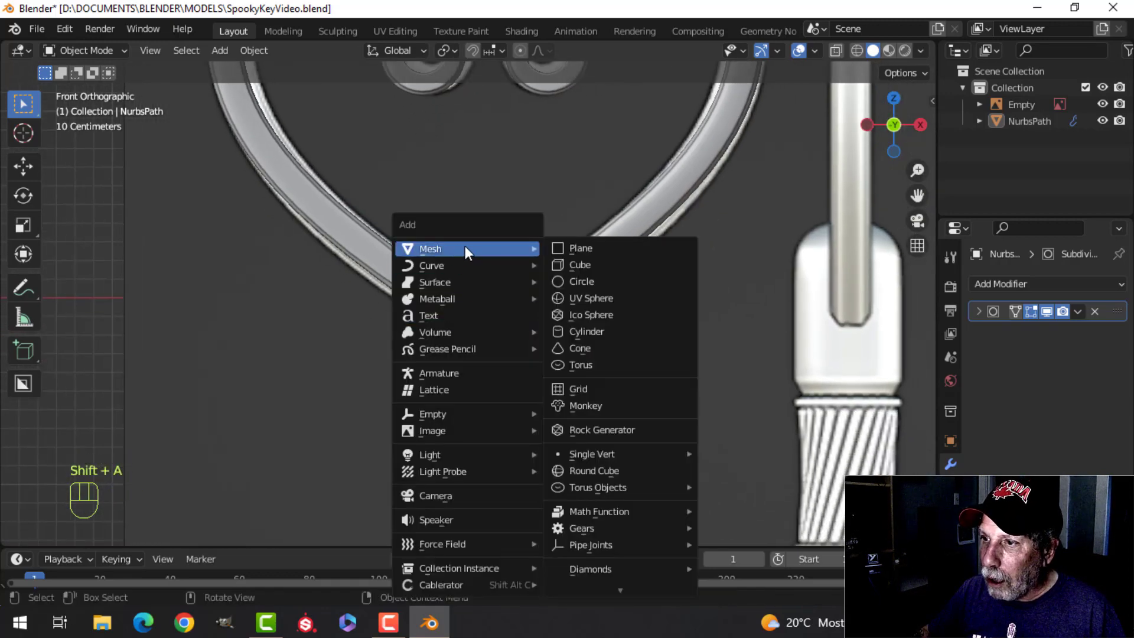
pyautogui.click(601, 330)
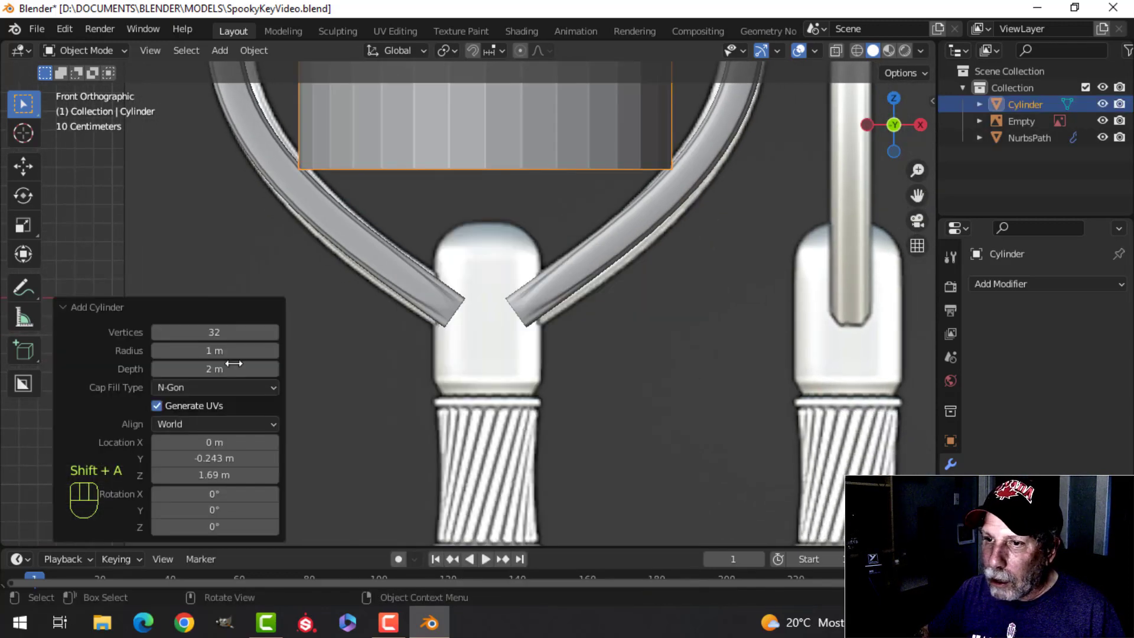
pyautogui.click(225, 332)
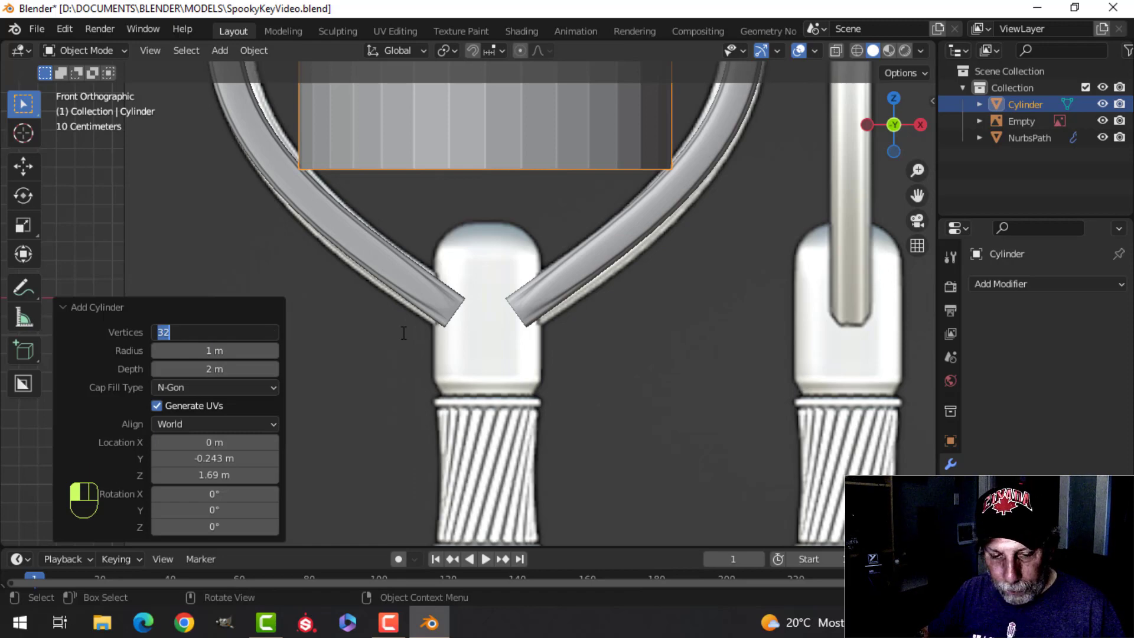
pyautogui.press('Return')
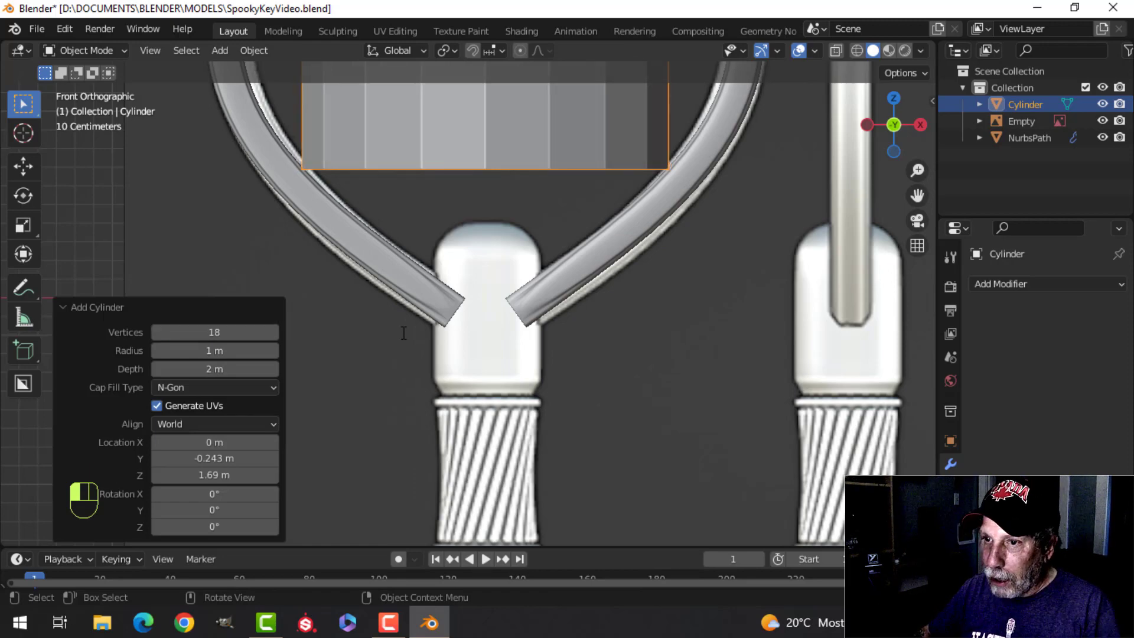
pyautogui.click(224, 387)
pyautogui.click(204, 405)
# Step: In edit mode, scale the cylinder by about 0.542 and lower it about 1.79 m onto the reference key's collar
pyautogui.press('Tab')
pyautogui.press('s')
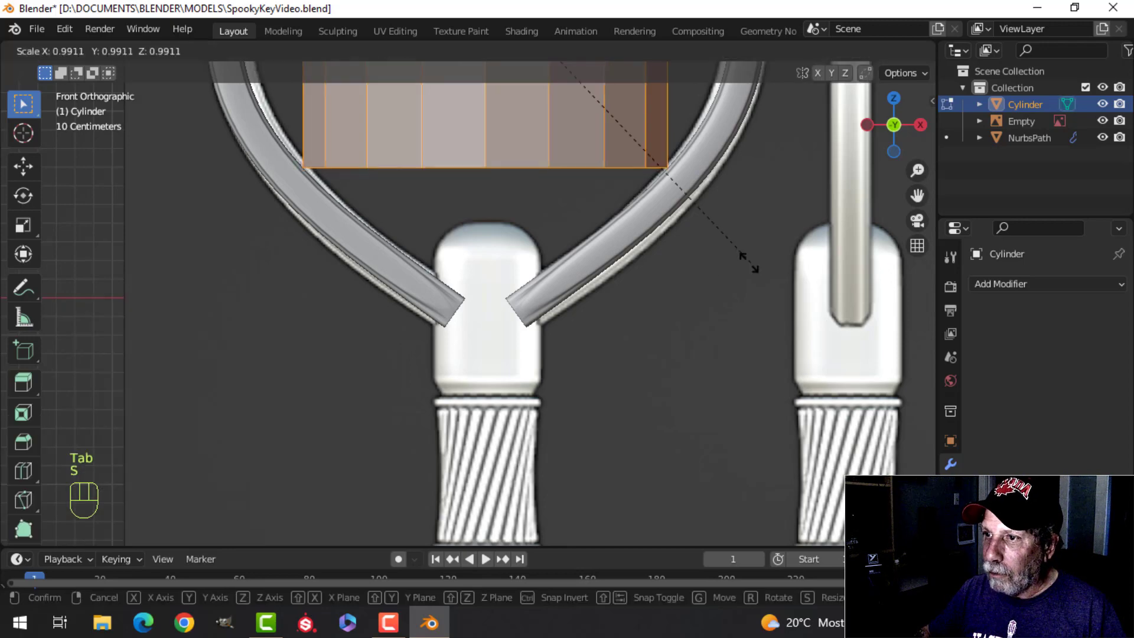
pyautogui.click(503, 189)
pyautogui.scroll(-4, 484, 159)
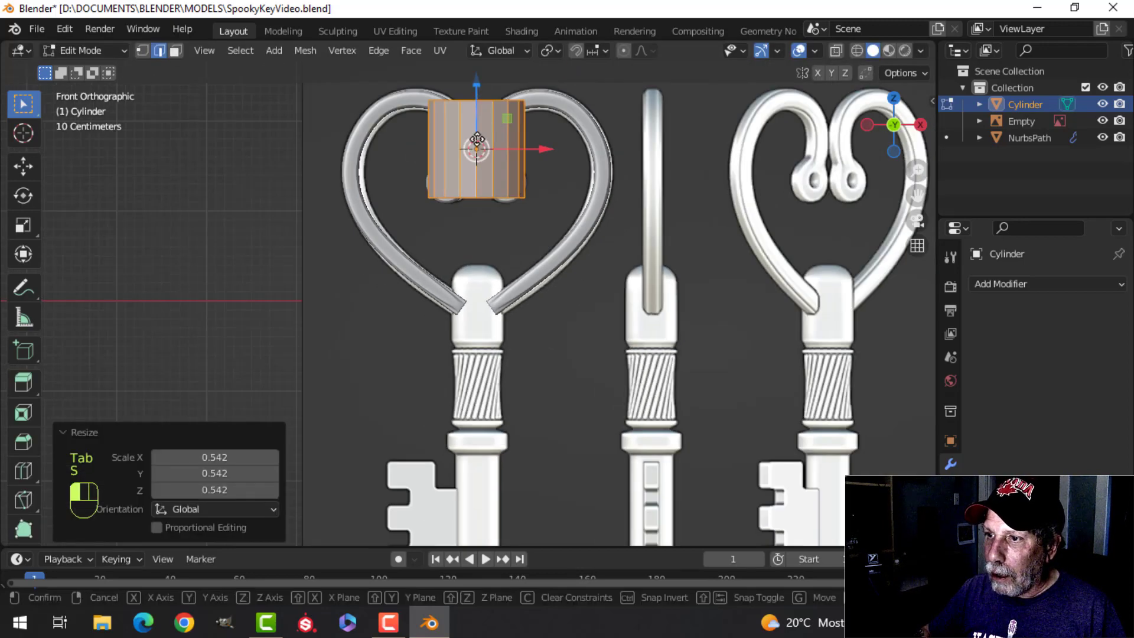
pyautogui.moveTo(477, 142); pyautogui.dragTo(476, 307)
pyautogui.scroll(3, 477, 307)
# Step: Scale the cylinder by about 0.603 and again by about 0.891 to match the width of the reference collar
pyautogui.press('s')
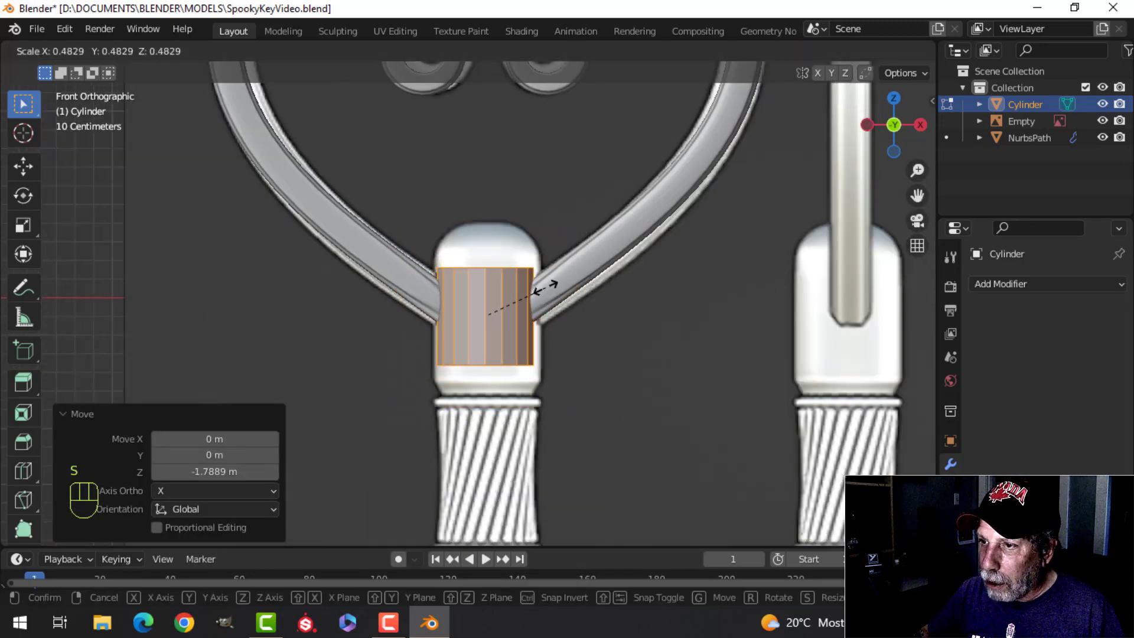
pyautogui.click(543, 288)
pyautogui.scroll(-2, 544, 287)
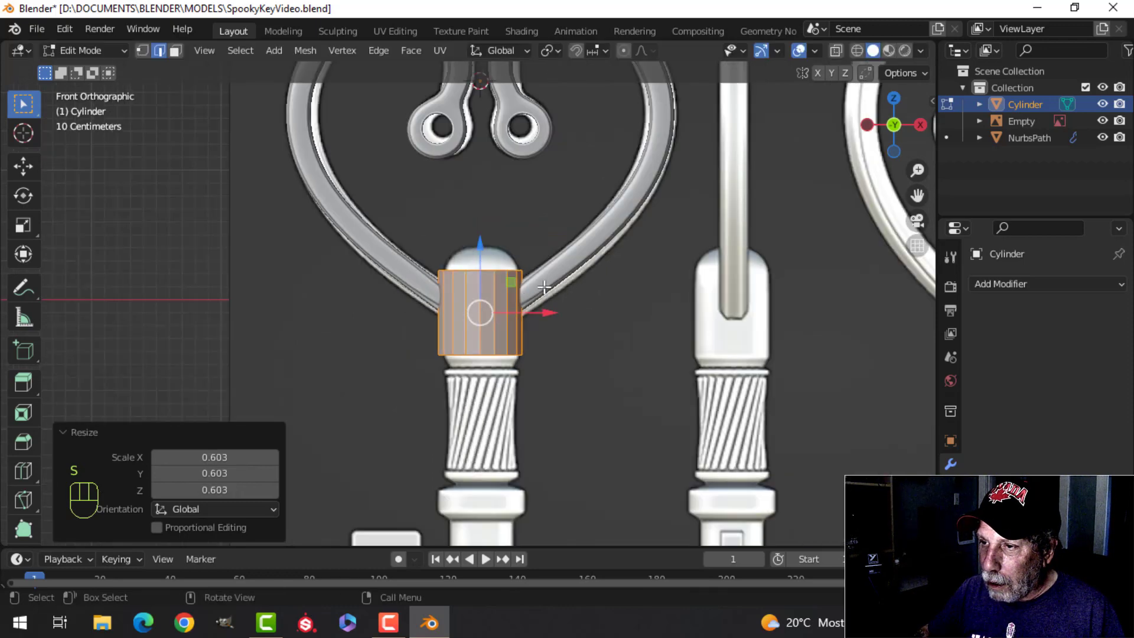
pyautogui.scroll(3, 559, 293)
pyautogui.press('s')
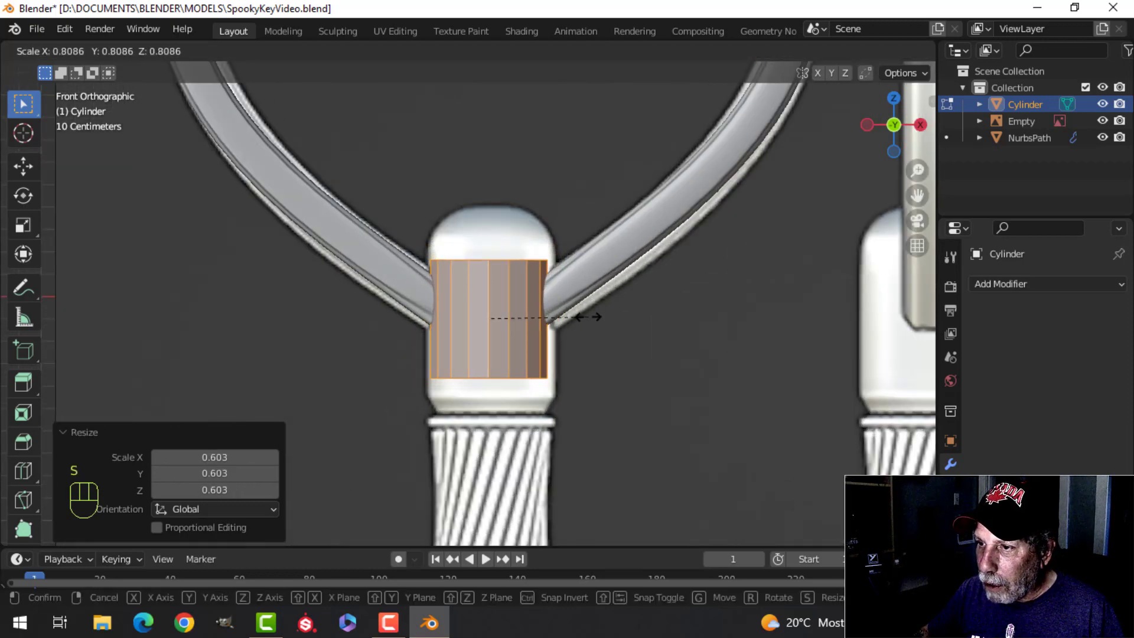
pyautogui.click(597, 313)
pyautogui.scroll(3, 598, 313)
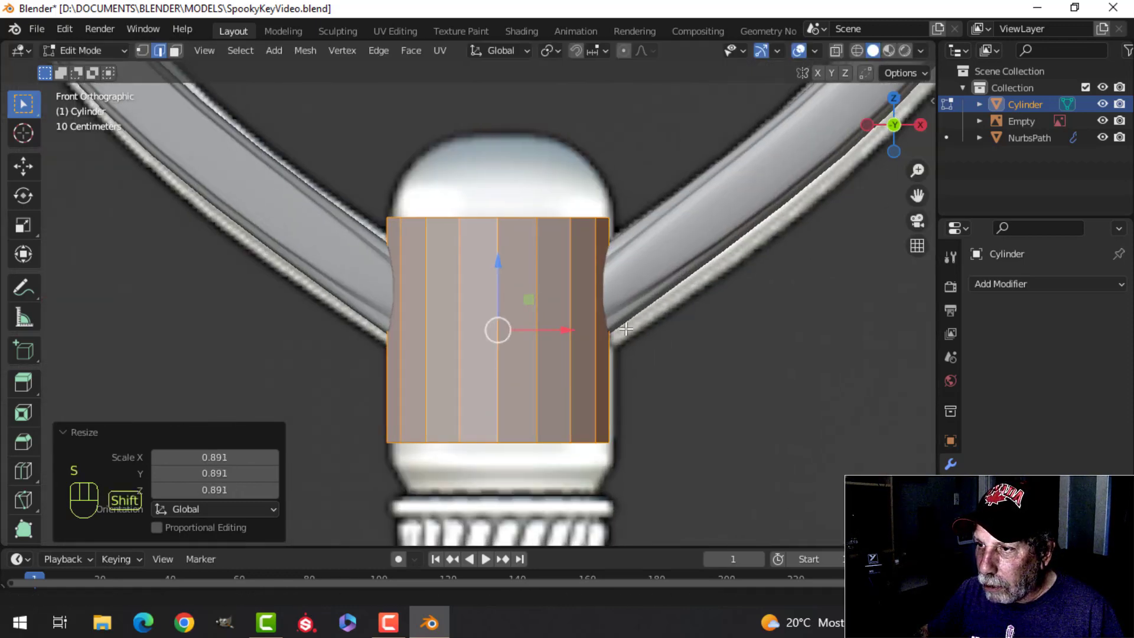
# Step: Shift the reference image about 0.01 m in the negative X direction to line its collar up with the cylinder
pyautogui.press('Tab')
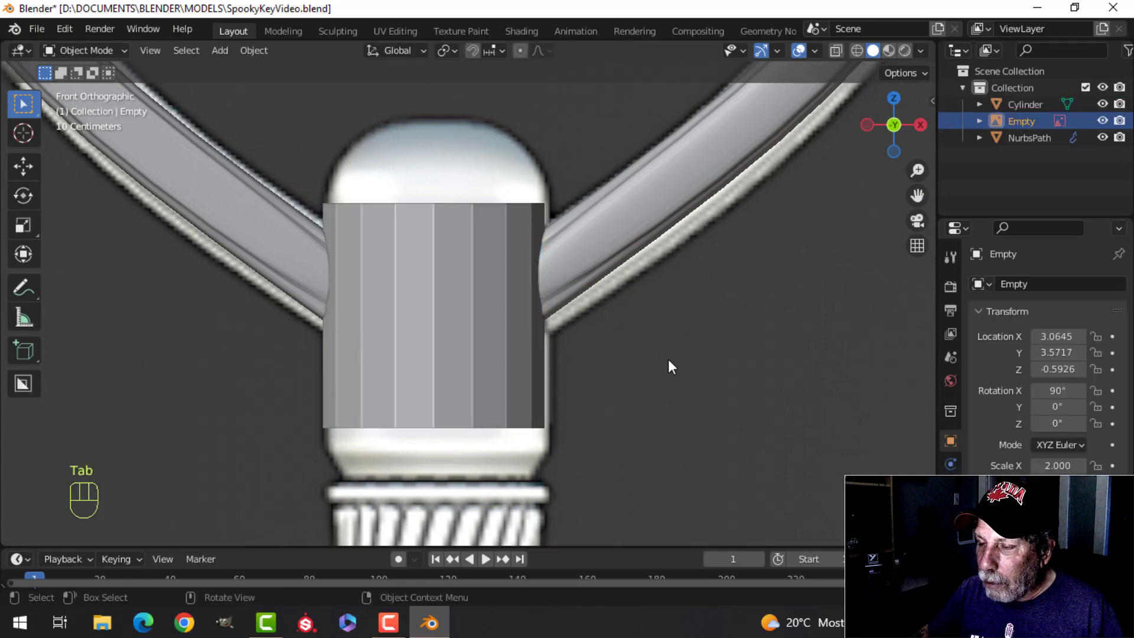
pyautogui.press('g')
pyautogui.press('x')
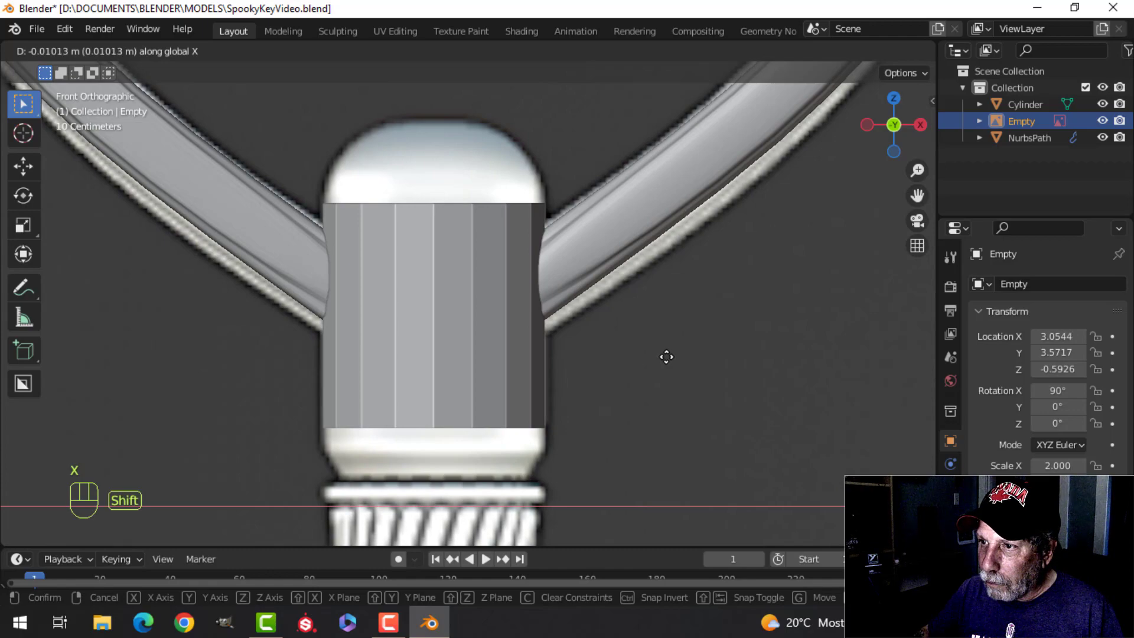
pyautogui.click(666, 356)
# Step: Select the cylinder's top edge loop and raise it about 0.214 m to the collar's top in wireframe front view
pyautogui.click(427, 304)
pyautogui.press('Tab')
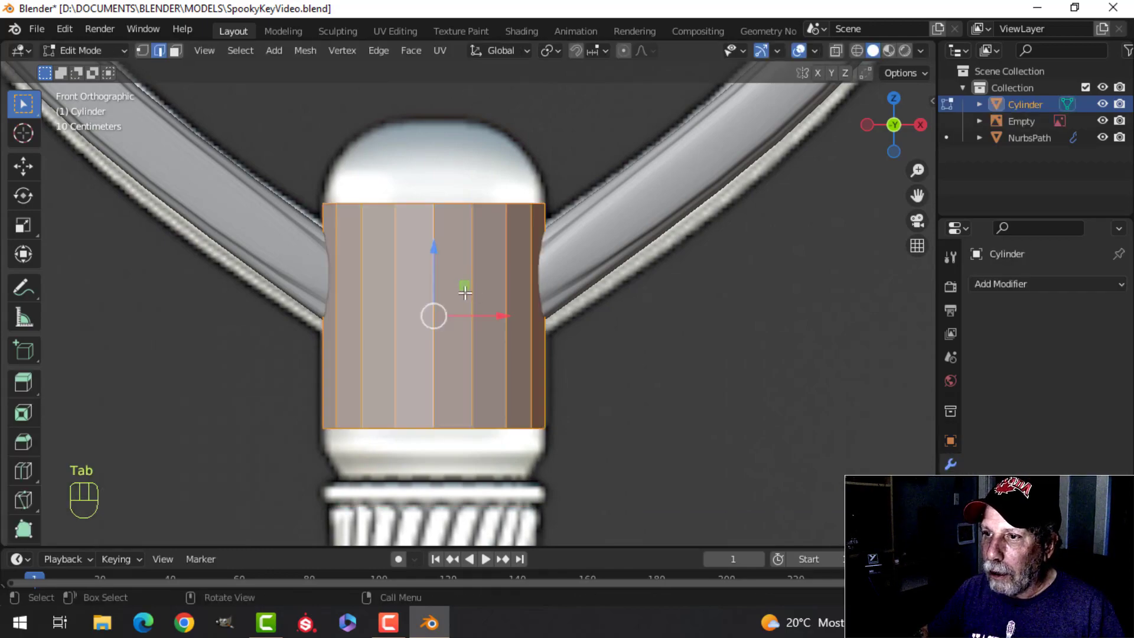
pyautogui.moveTo(480, 296)
pyautogui.mouseDown(button='middle')
pyautogui.moveTo(467, 353)
pyautogui.moveTo(480, 392)
pyautogui.moveTo(484, 314)
pyautogui.mouseUp(button='middle')
pyautogui.hotkey('alt', 'a')
pyautogui.keyDown('alt'); pyautogui.keyDown('shift'); pyautogui.click(497, 274); pyautogui.keyUp('shift'); pyautogui.keyUp('alt')
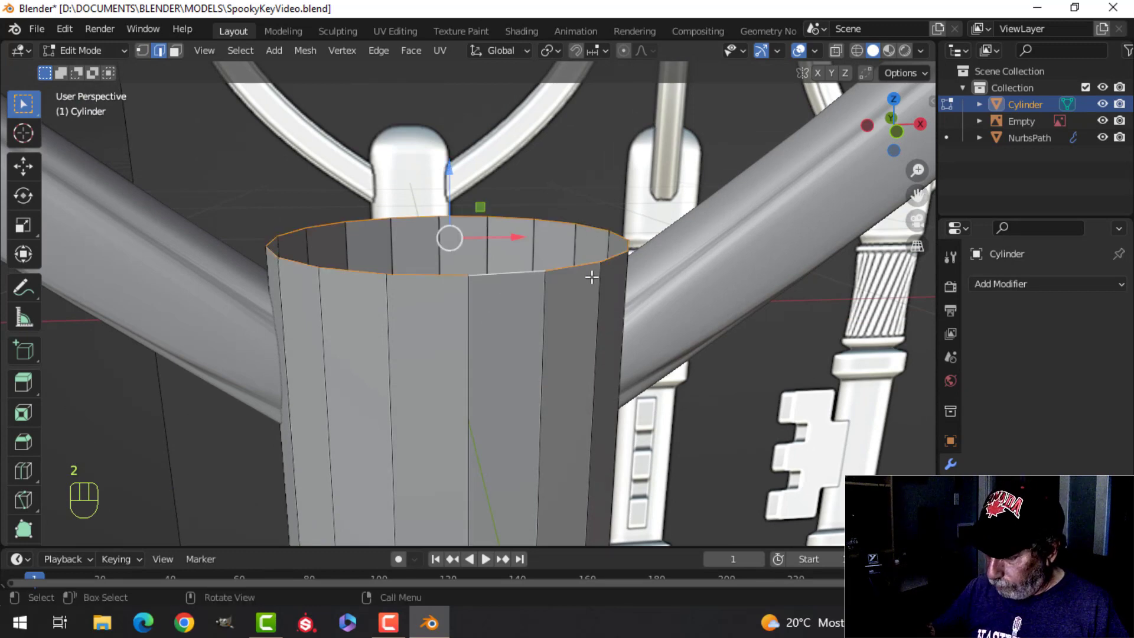
pyautogui.press('KP_1')
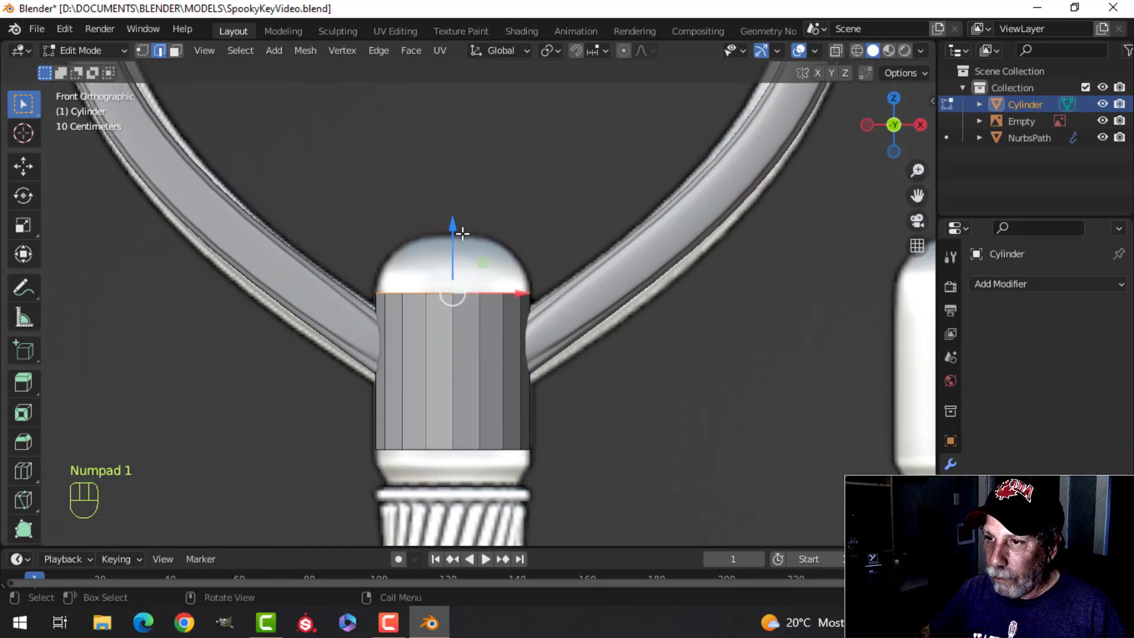
pyautogui.press('z')
pyautogui.moveTo(454, 229); pyautogui.dragTo(467, 169)
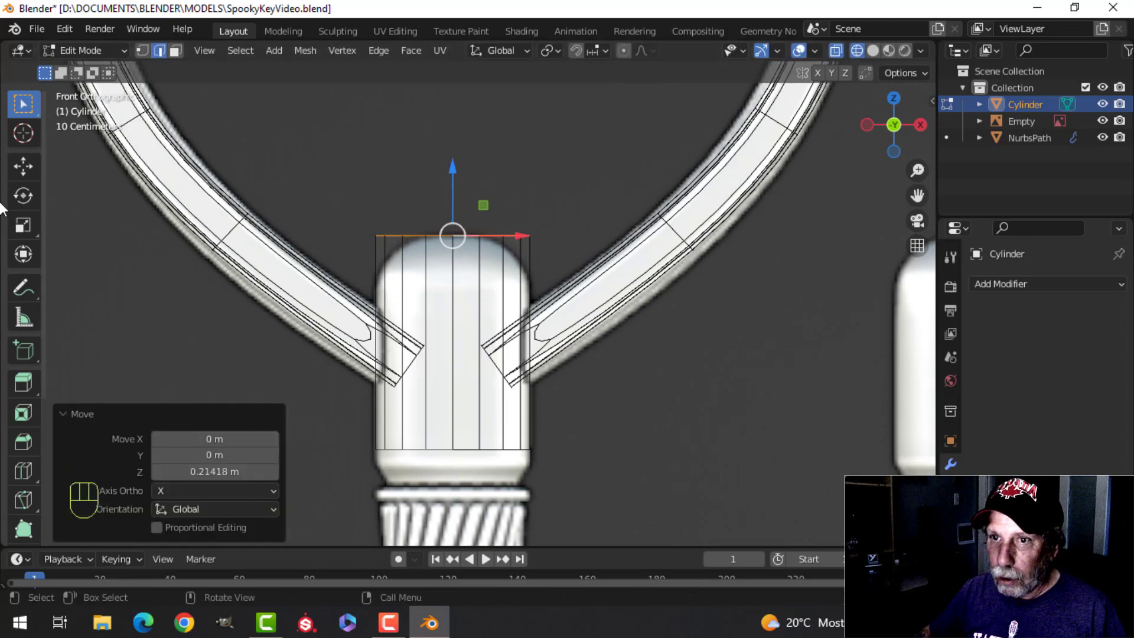
pyautogui.click(23, 167)
# Step: Fill the cylinder's top loop with a face and bevel its edge about 0.194 m with 5 segments into a dome
pyautogui.hotkey('ctrl', 'b')
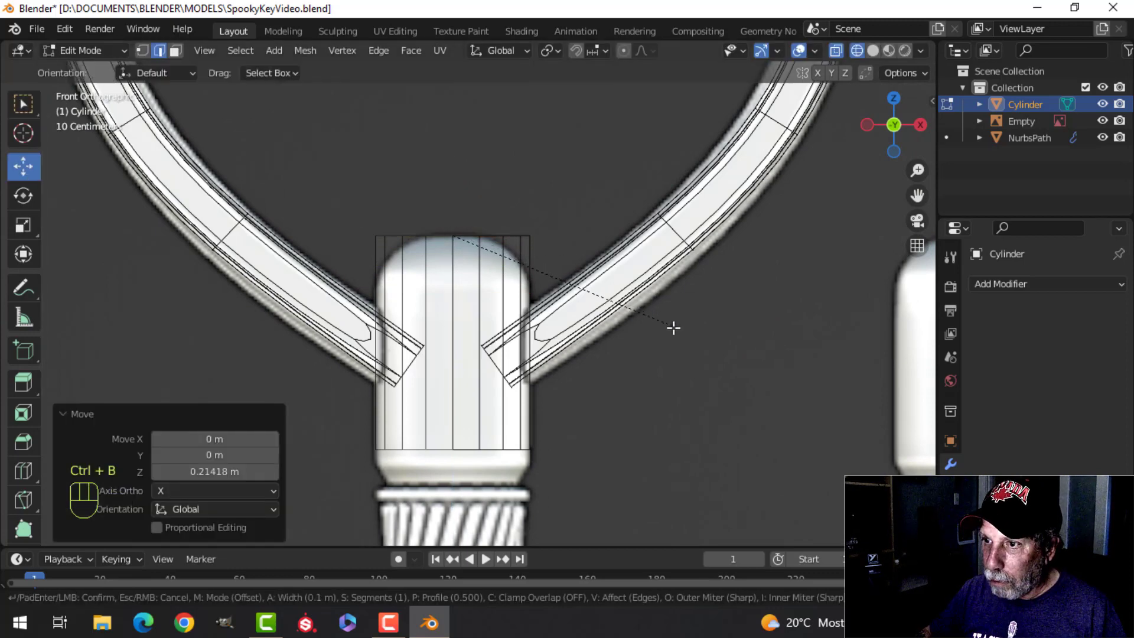
pyautogui.press('Escape')
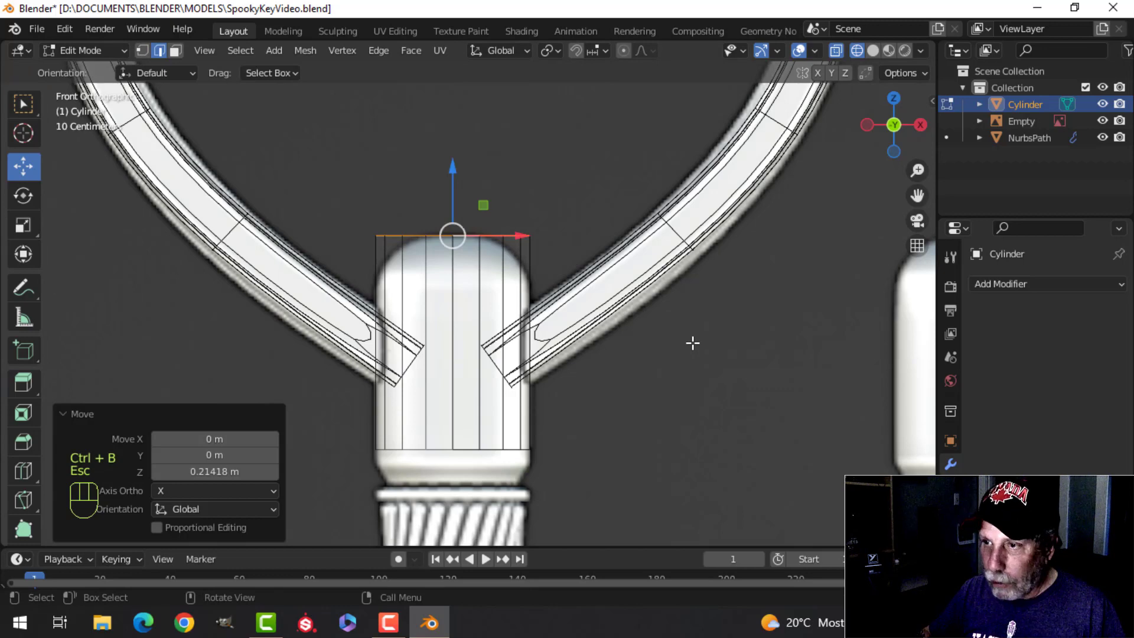
pyautogui.press('f')
pyautogui.hotkey('ctrl', 'b')
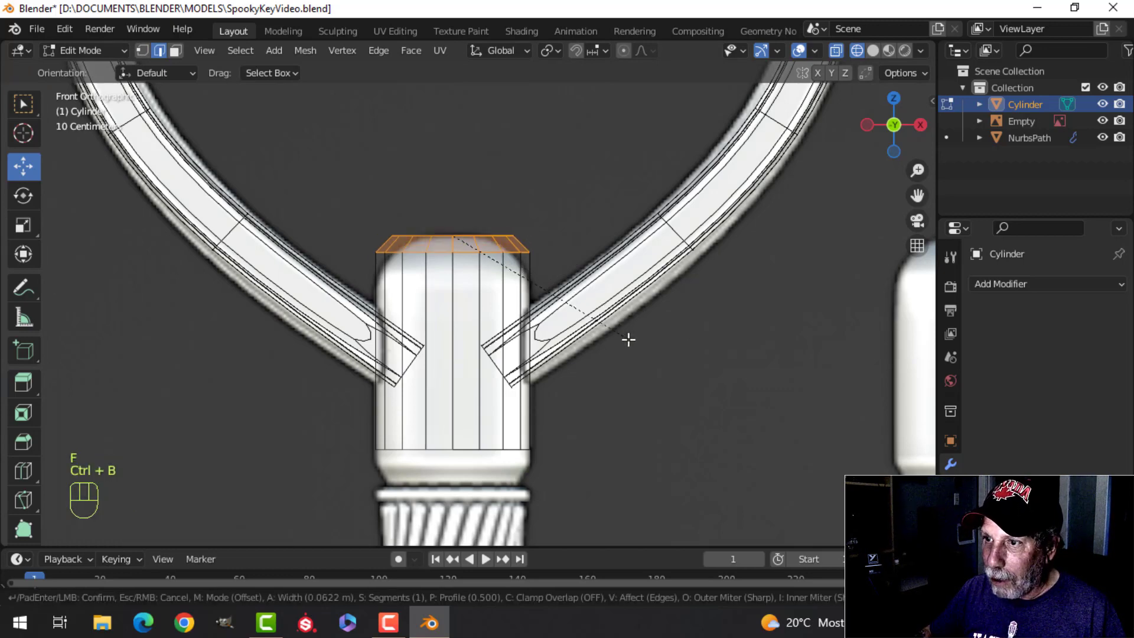
pyautogui.scroll(4, 640, 378)
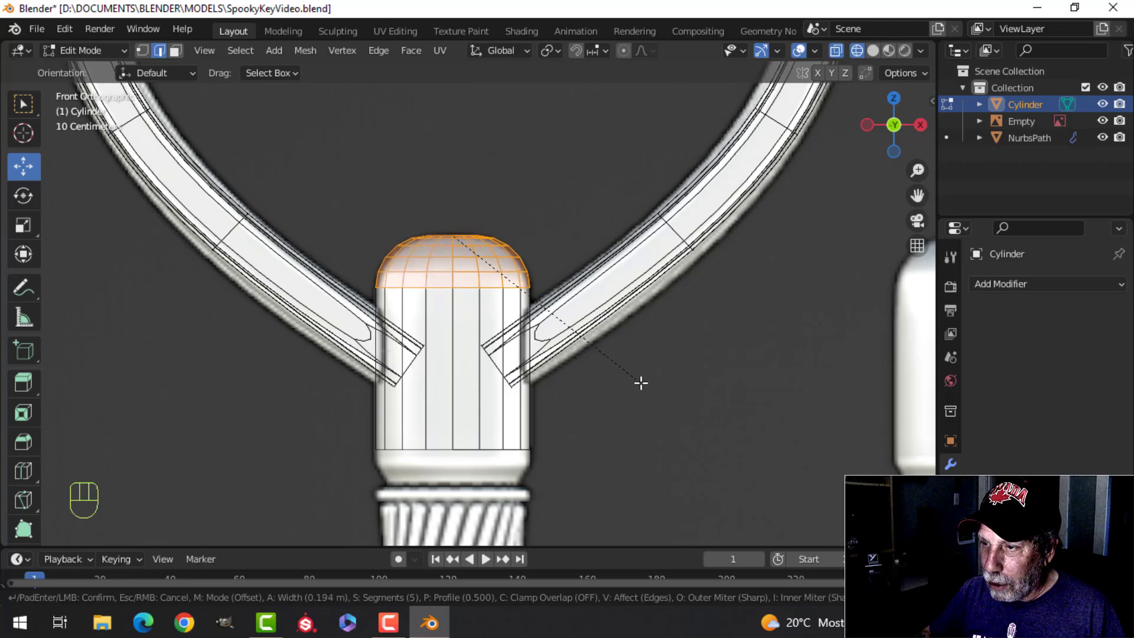
pyautogui.click(641, 383)
pyautogui.scroll(-3, 587, 384)
pyautogui.scroll(4, 534, 326)
# Step: Select the cylinder's bottom edge loop and lower it about 0.054 m to where the reference collar starts tapering
pyautogui.hotkey('alt', 'a')
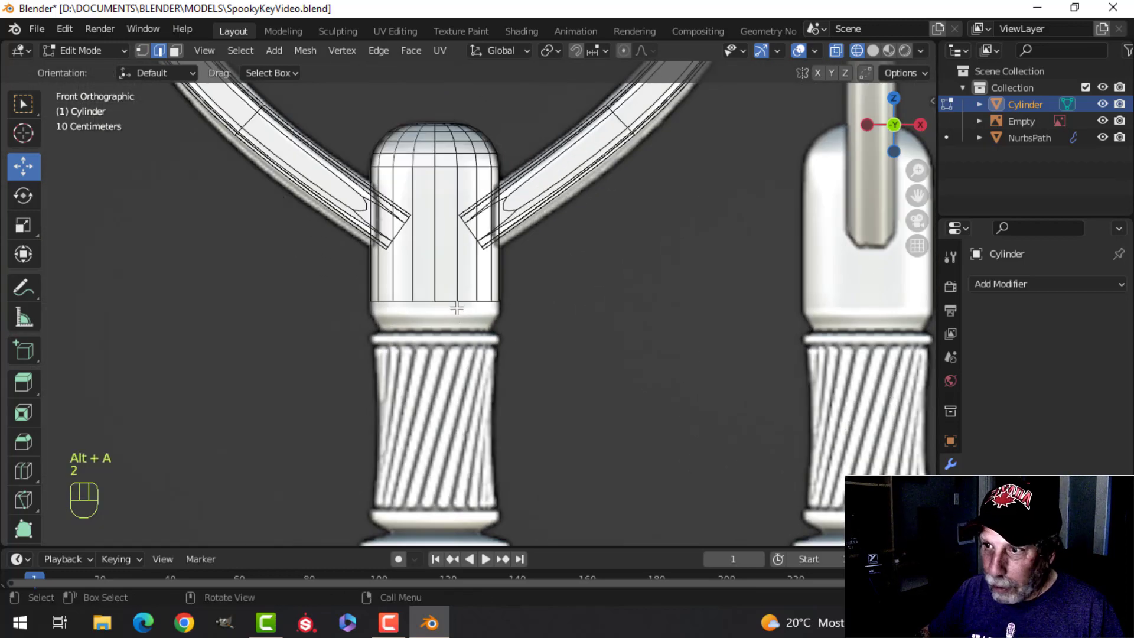
pyautogui.keyDown('alt'); pyautogui.keyDown('shift'); pyautogui.click(450, 299); pyautogui.keyUp('shift'); pyautogui.keyUp('alt')
pyautogui.scroll(3, 453, 303)
pyautogui.keyDown('shift'); pyautogui.moveTo(458, 324); pyautogui.dragTo(526, 306, button='middle'); pyautogui.keyUp('shift')
pyautogui.scroll(2, 501, 299)
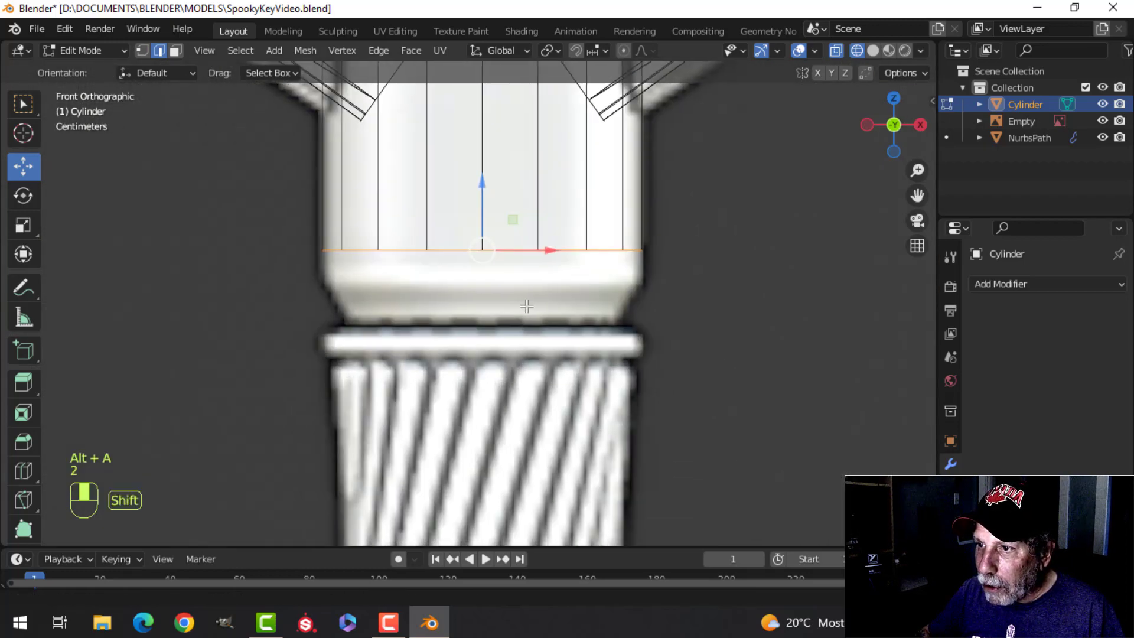
pyautogui.moveTo(485, 195); pyautogui.dragTo(494, 223)
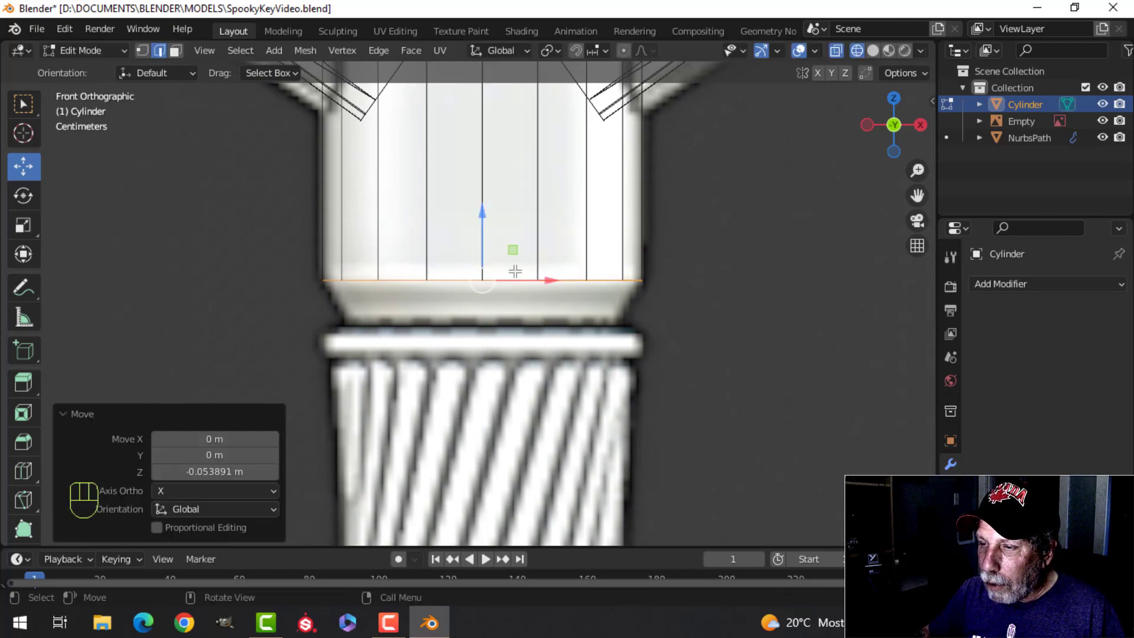
# Step: Extrude the bottom edge loop down about 0.069 m and scale it to about 0.78 to form the collar's taper
pyautogui.keyDown('shift'); pyautogui.moveTo(518, 271); pyautogui.dragTo(516, 255, button='middle'); pyautogui.keyUp('shift')
pyautogui.press('e')
pyautogui.click(516, 256)
pyautogui.moveTo(481, 196); pyautogui.dragTo(488, 240)
pyautogui.press('s')
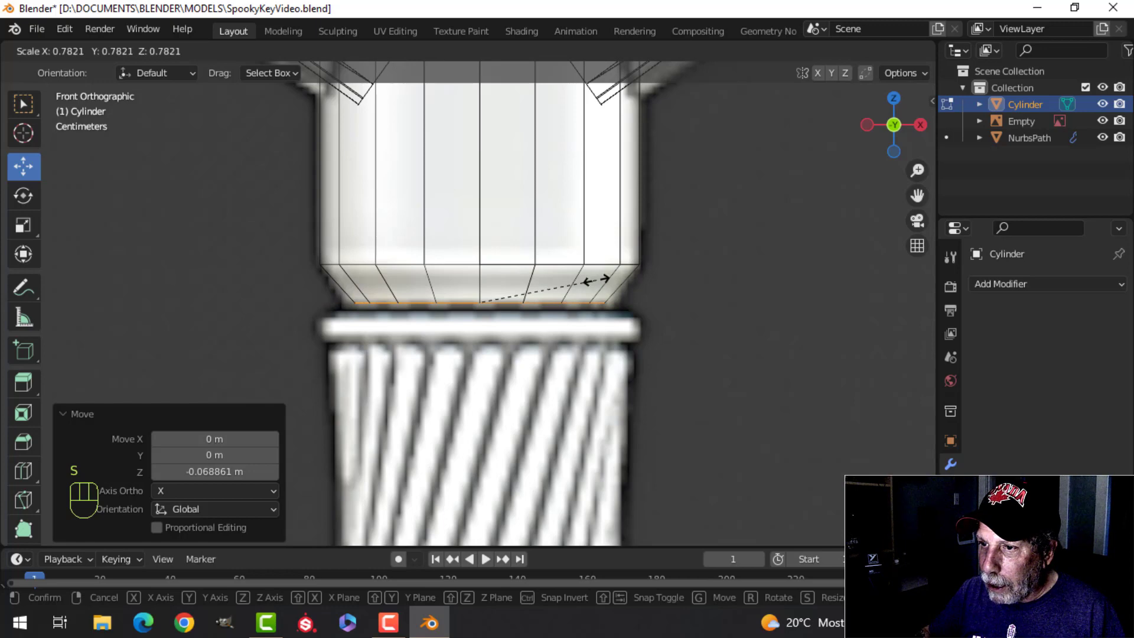
pyautogui.click(601, 279)
pyautogui.moveTo(483, 239); pyautogui.dragTo(484, 242)
pyautogui.scroll(2, 533, 303)
pyautogui.scroll(-1, 502, 317)
# Step: Extrude the collar taper's bottom edge loop down a short distance to the ring below, forming a narrow neck
pyautogui.keyDown('shift'); pyautogui.moveTo(516, 315); pyautogui.dragTo(511, 261, button='middle'); pyautogui.keyUp('shift')
pyautogui.press('e')
pyautogui.click(511, 261)
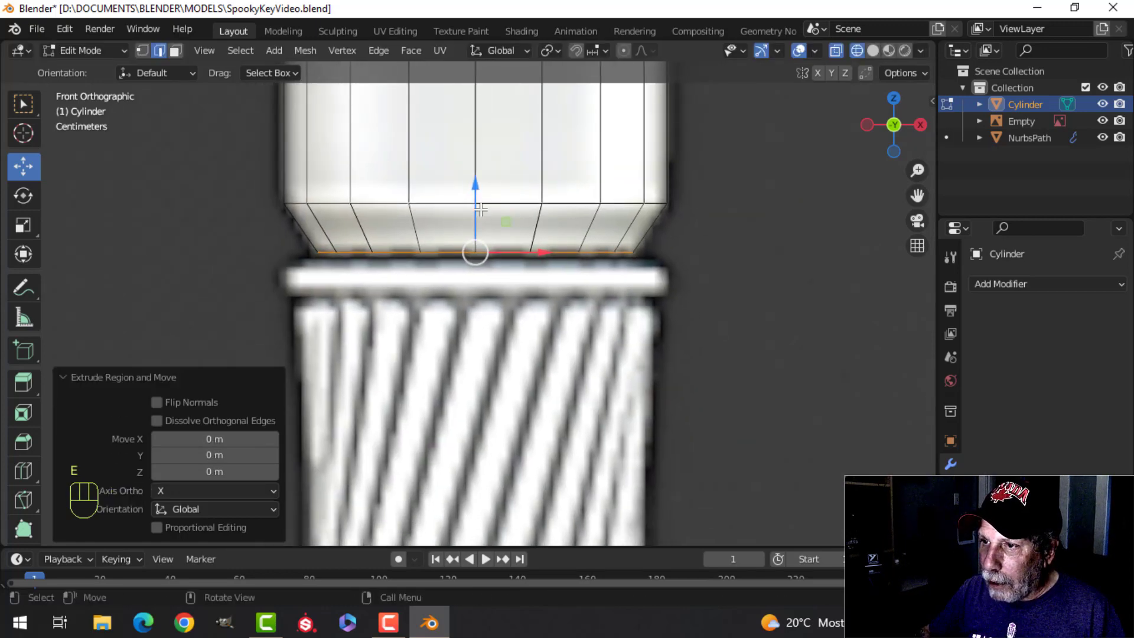
pyautogui.moveTo(478, 186); pyautogui.dragTo(478, 199)
# Step: Extrude the neck's bottom loop in place and scale it to about 1.22 to match the reference ring's width
pyautogui.press('e')
pyautogui.click(548, 262)
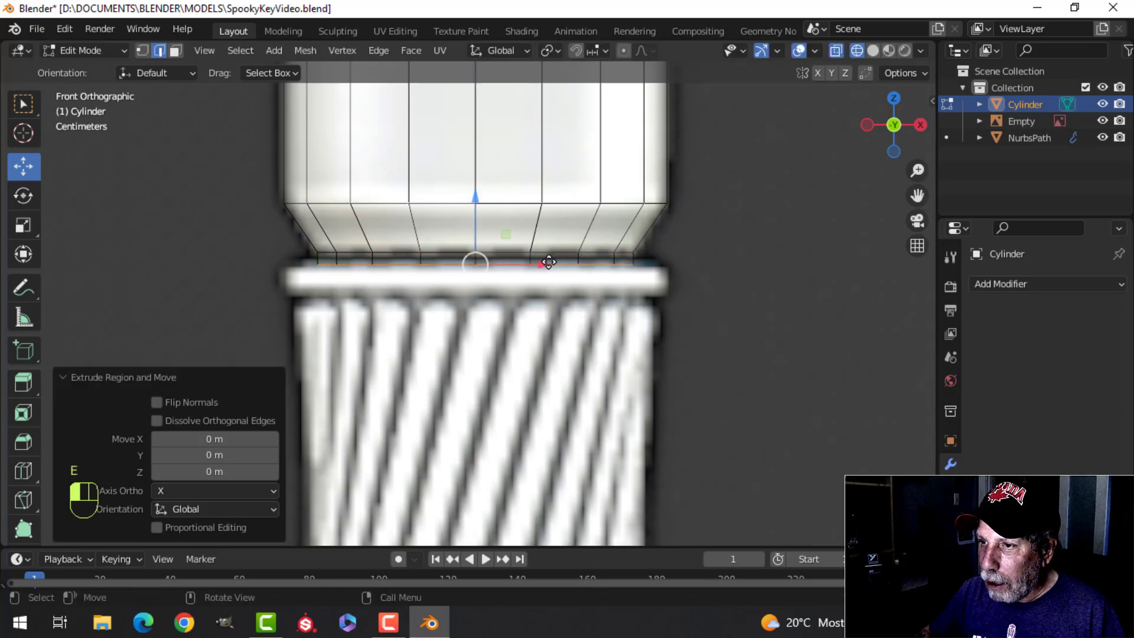
pyautogui.press('s')
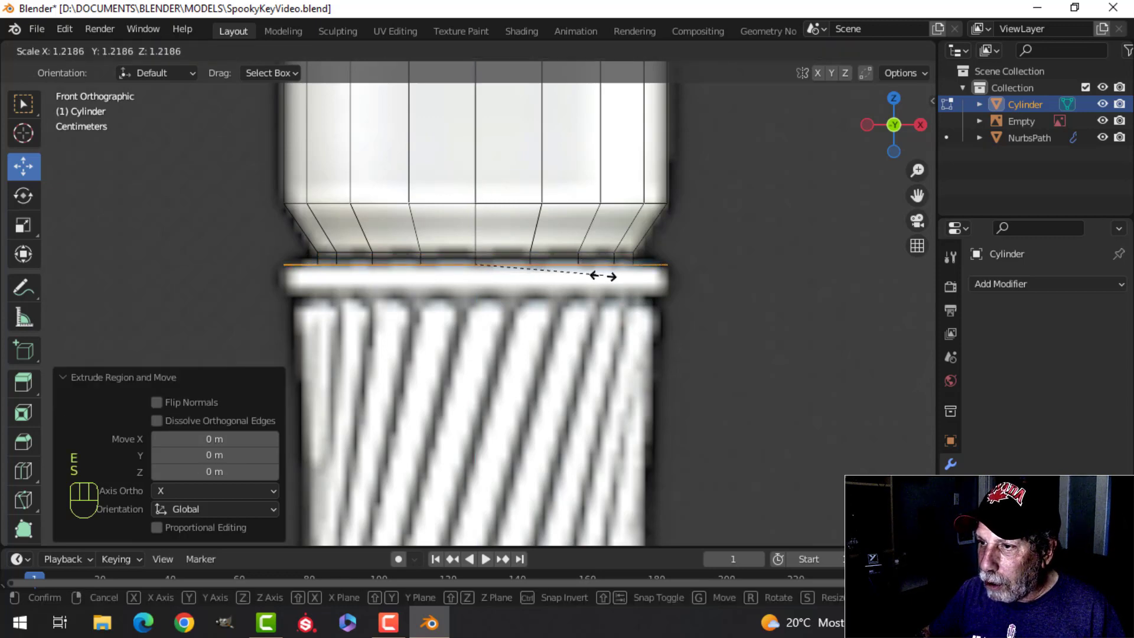
pyautogui.click(604, 276)
# Step: Extrude the widened loop down about 0.044 m to form the ring's straight side
pyautogui.keyDown('shift'); pyautogui.moveTo(546, 277); pyautogui.dragTo(551, 245, button='middle'); pyautogui.keyUp('shift')
pyautogui.press('e')
pyautogui.click(551, 244)
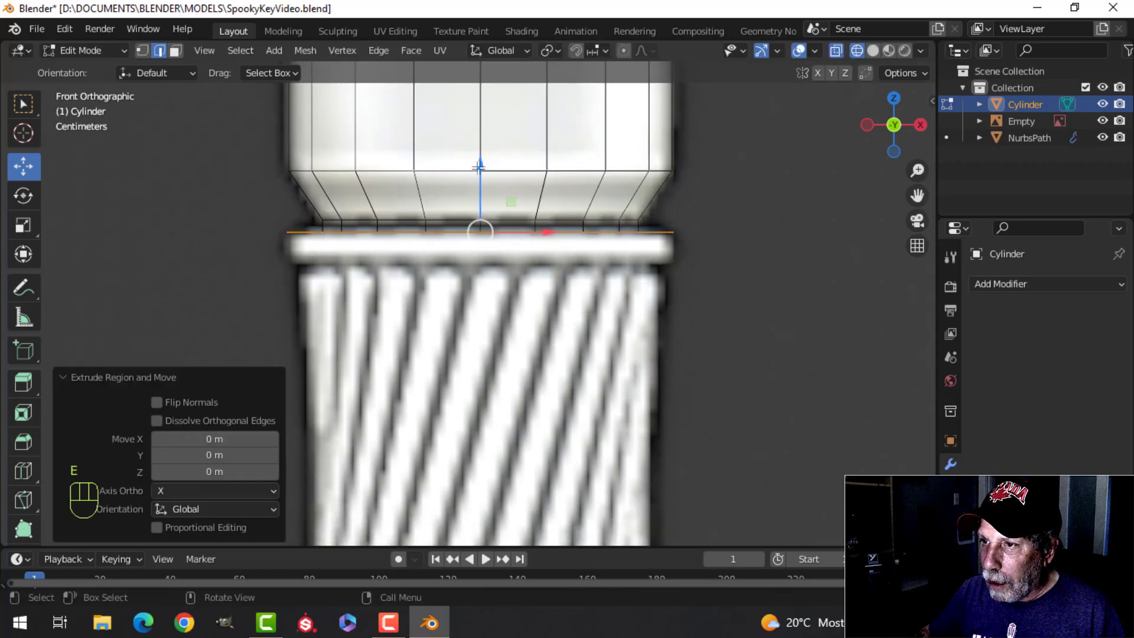
pyautogui.moveTo(479, 167); pyautogui.dragTo(476, 201)
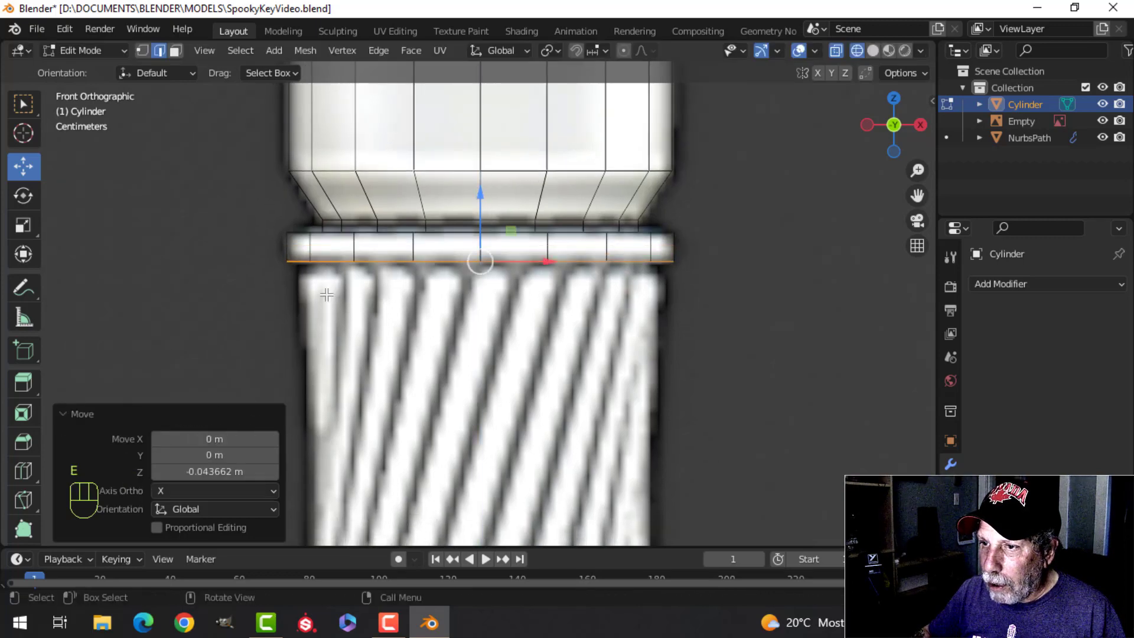
# Step: Extrude the ring's bottom loop in place and scale it inward to 0.785
pyautogui.press('e')
pyautogui.click(499, 301)
pyautogui.press('s')
pyautogui.click(687, 300)
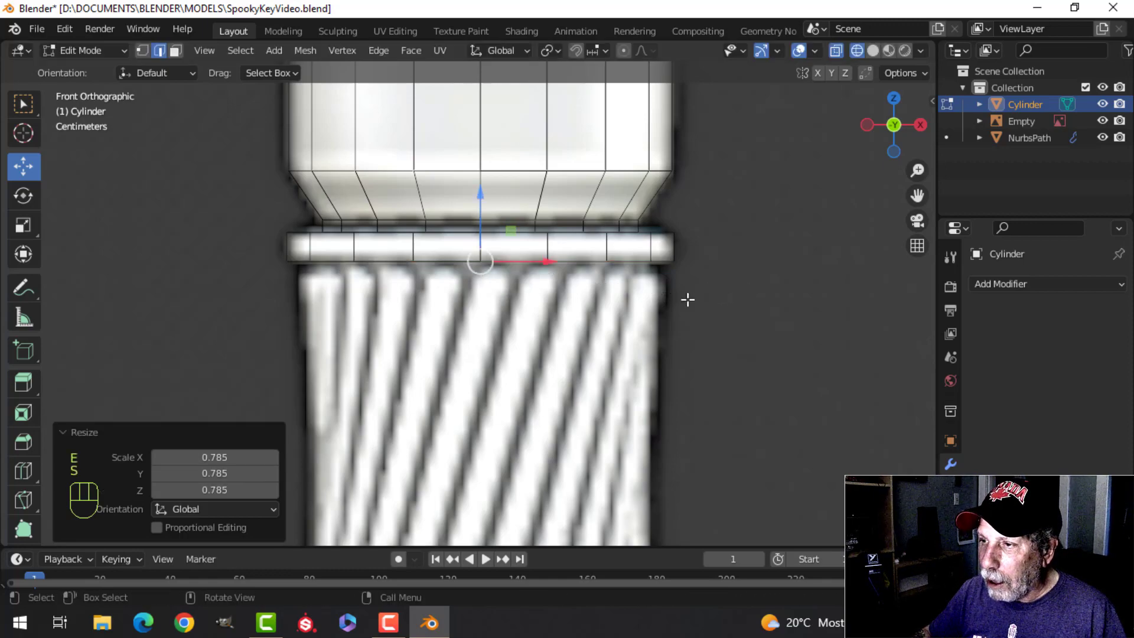
# Step: Clear the selection and check the collar and ring in solid shading before returning to the front view
pyautogui.press('z')
pyautogui.click(792, 301)
pyautogui.moveTo(619, 304)
pyautogui.mouseDown(button='middle')
pyautogui.moveTo(667, 313)
pyautogui.moveTo(578, 310)
pyautogui.moveTo(525, 267)
pyautogui.mouseUp(button='middle')
pyautogui.hotkey('alt', 'a')
pyautogui.scroll(-5, 567, 295)
pyautogui.press('KP_1')
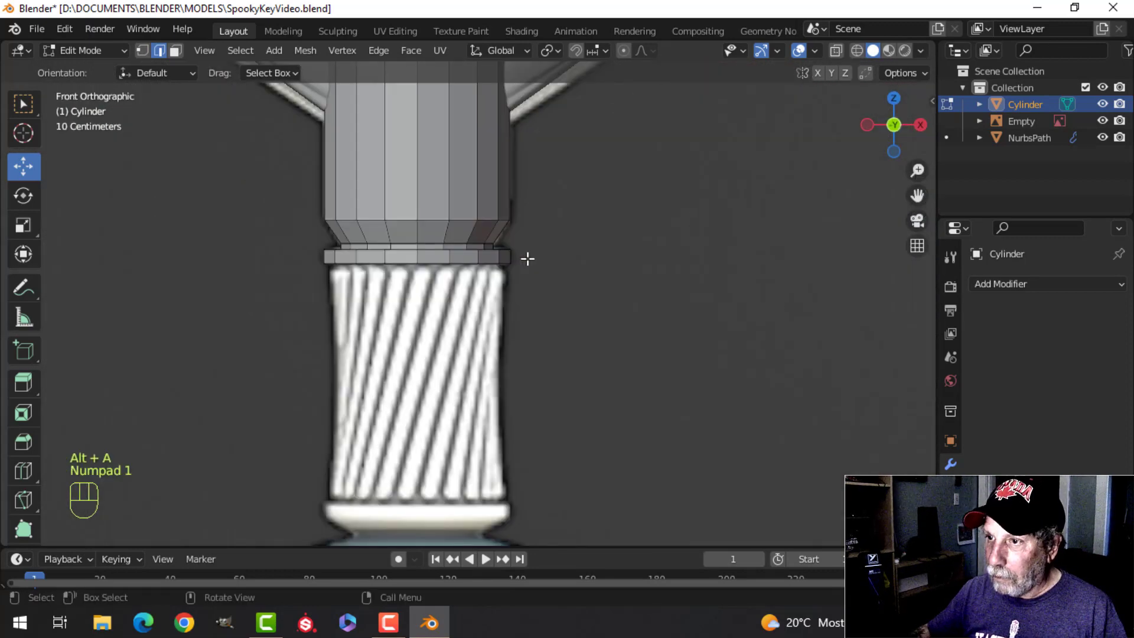
# Step: Duplicate the ring's top edge loop and lower the copy about 0.782 m to the bottom of the twisted section
pyautogui.scroll(2, 460, 312)
pyautogui.keyDown('shift'); pyautogui.moveTo(460, 311); pyautogui.dragTo(481, 276, button='middle'); pyautogui.keyUp('shift')
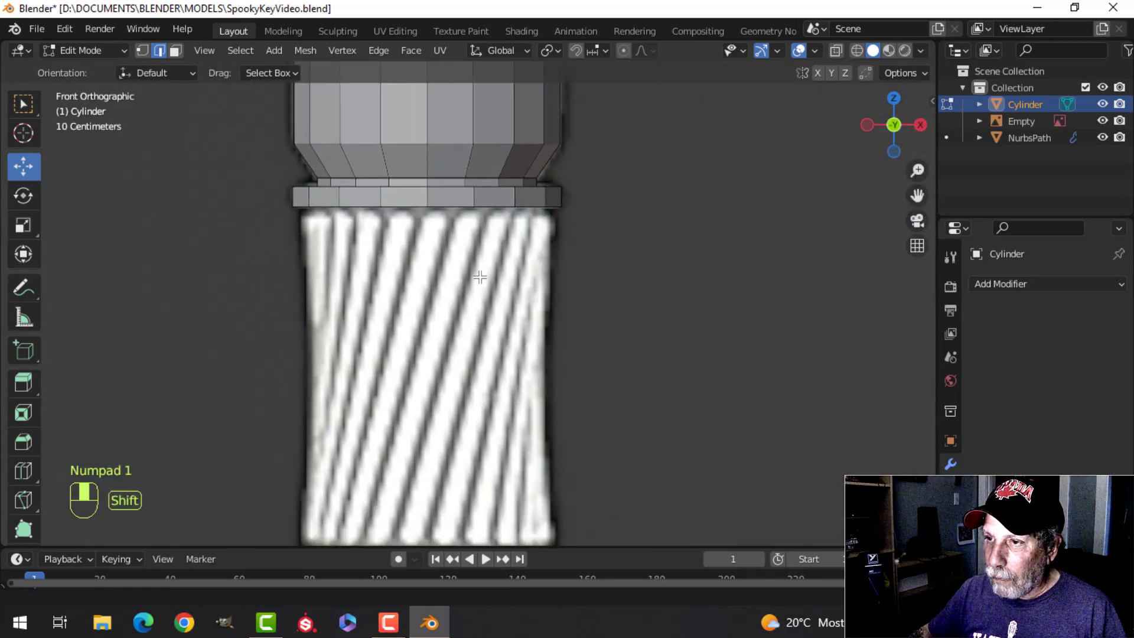
pyautogui.keyDown('alt'); pyautogui.keyDown('shift'); pyautogui.click(443, 191); pyautogui.keyUp('shift'); pyautogui.keyUp('alt')
pyautogui.scroll(-3, 464, 282)
pyautogui.keyDown('shift'); pyautogui.moveTo(493, 335); pyautogui.dragTo(499, 270, button='middle'); pyautogui.keyUp('shift')
pyautogui.hotkey('shift', 'd')
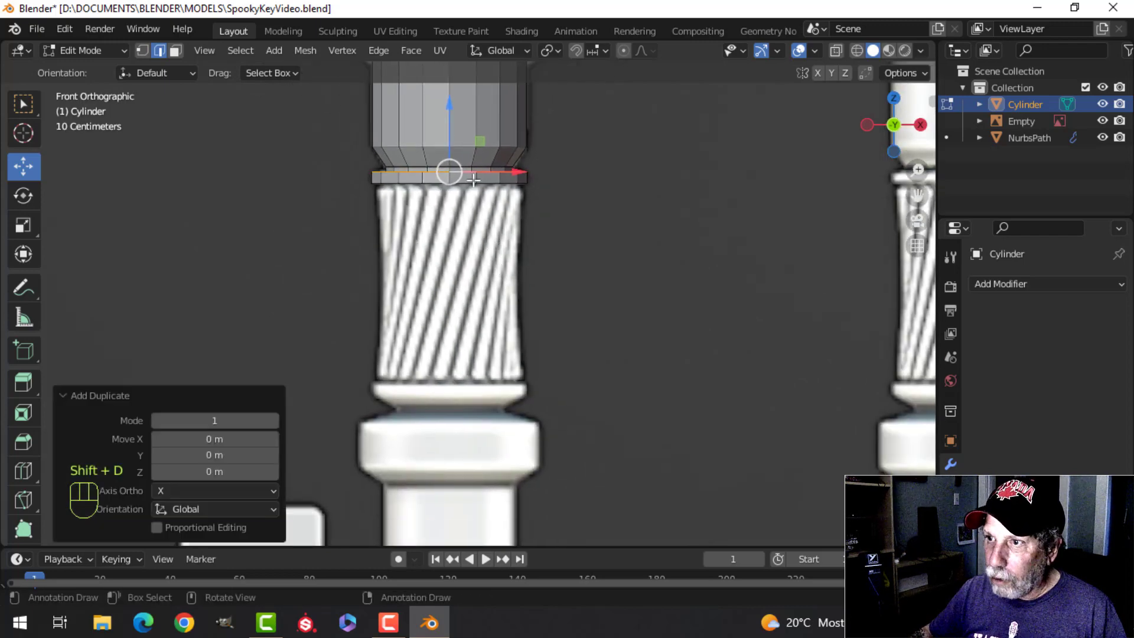
pyautogui.moveTo(453, 122); pyautogui.dragTo(459, 239)
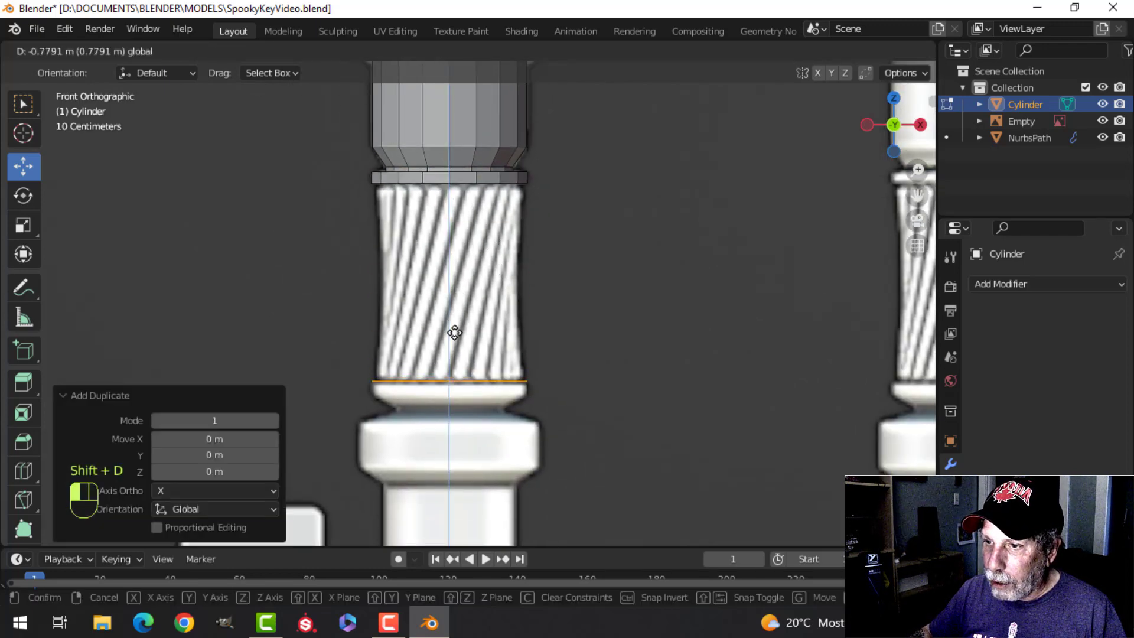
pyautogui.moveTo(455, 334); pyautogui.dragTo(455, 333)
# Step: Extrude the duplicated loop down to form the straight rim below the twisted section
pyautogui.scroll(4, 455, 333)
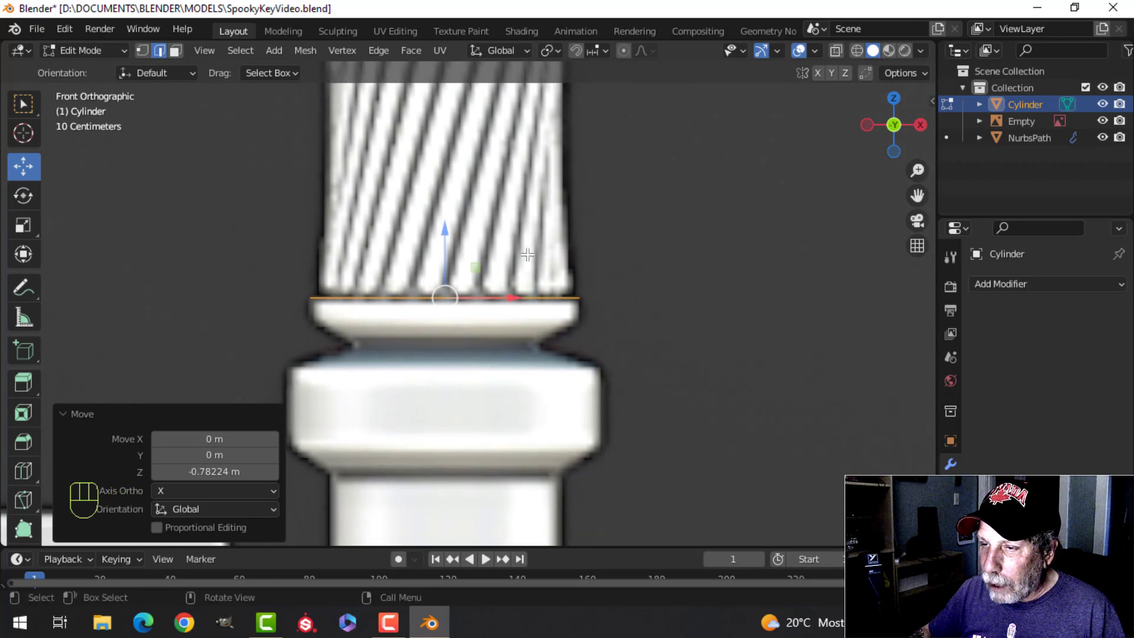
pyautogui.press('e')
pyautogui.moveTo(447, 234); pyautogui.dragTo(450, 261)
# Step: Extrude the rim's bottom loop down about 0.047 m and scale it to about 0.733 to taper inward
pyautogui.keyDown('shift'); pyautogui.moveTo(488, 302); pyautogui.dragTo(496, 266, button='middle'); pyautogui.keyUp('shift')
pyautogui.press('e')
pyautogui.rightClick(496, 266)
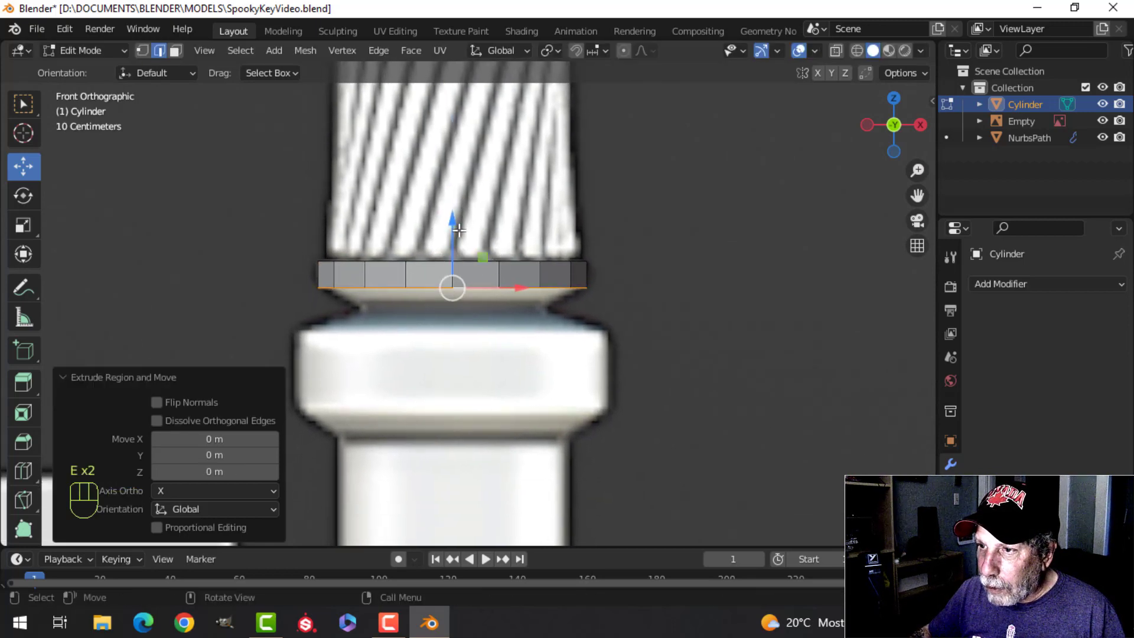
pyautogui.moveTo(457, 232); pyautogui.dragTo(466, 254)
pyautogui.press('s')
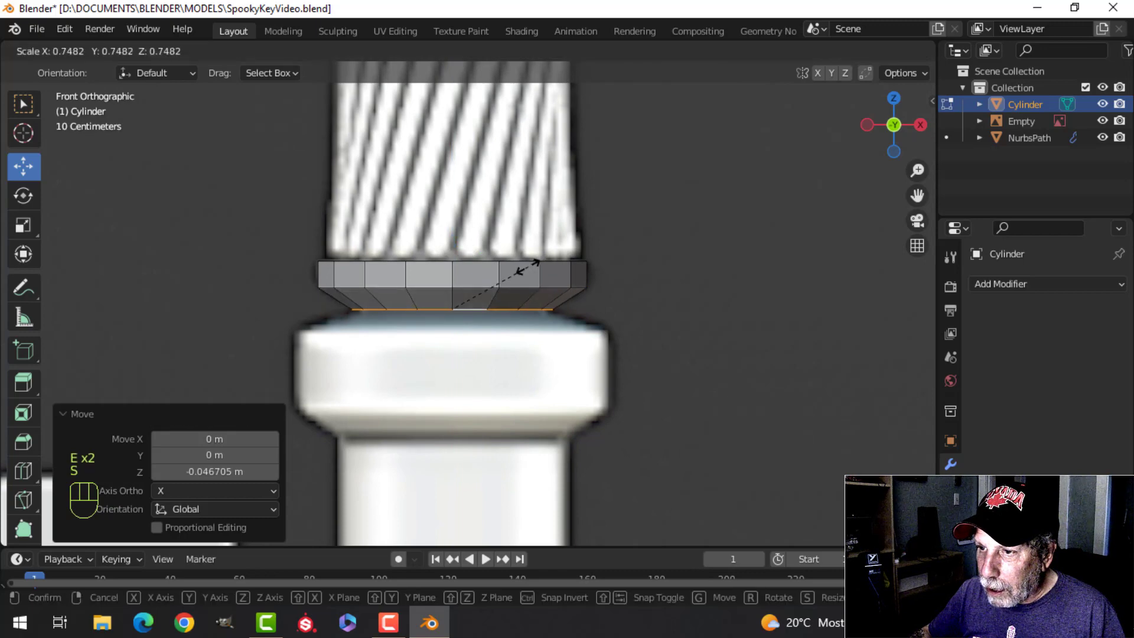
pyautogui.click(525, 266)
# Step: Switch to wireframe shading and extrude the taper's bottom loop slightly down to form a thin neck
pyautogui.press('z')
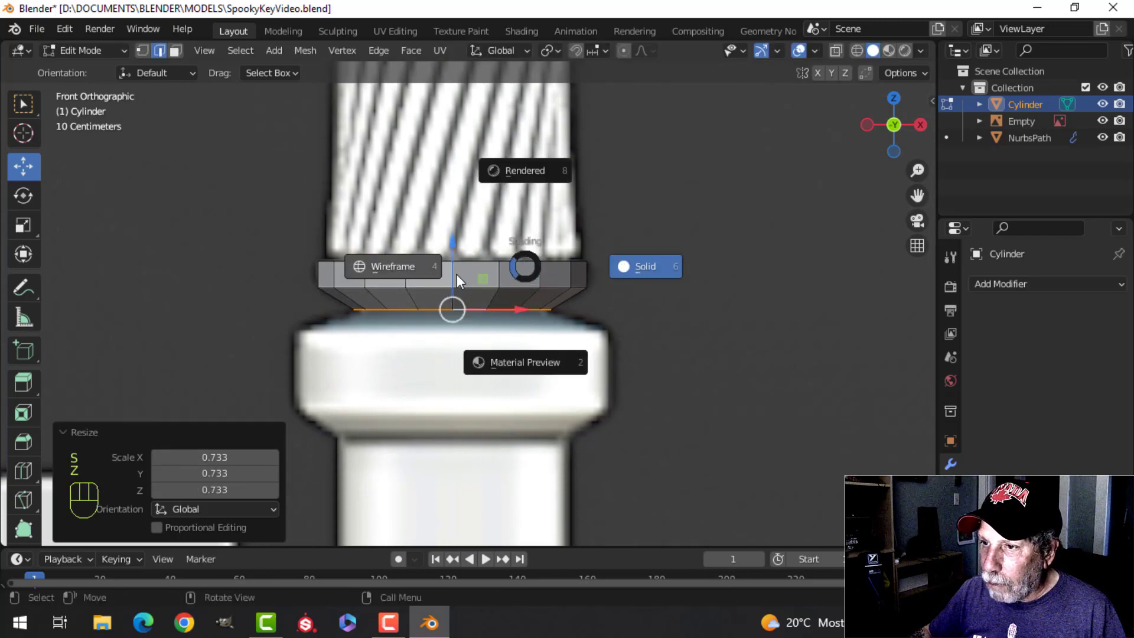
pyautogui.click(392, 258)
pyautogui.scroll(-1, 544, 341)
pyautogui.keyDown('shift'); pyautogui.moveTo(560, 325); pyautogui.dragTo(535, 310, button='middle'); pyautogui.keyUp('shift')
pyautogui.scroll(2, 532, 280)
pyautogui.press('e')
pyautogui.rightClick(521, 298)
pyautogui.moveTo(464, 182); pyautogui.dragTo(467, 186)
pyautogui.press('e')
pyautogui.click(473, 211)
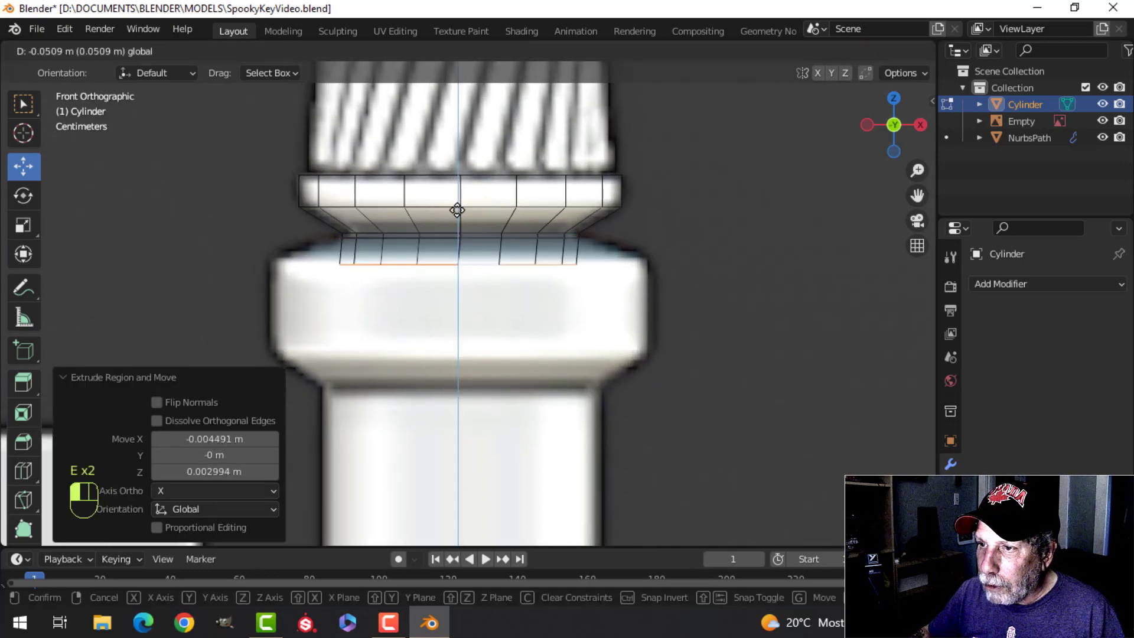
pyautogui.hotkey('ctrl', 'z')
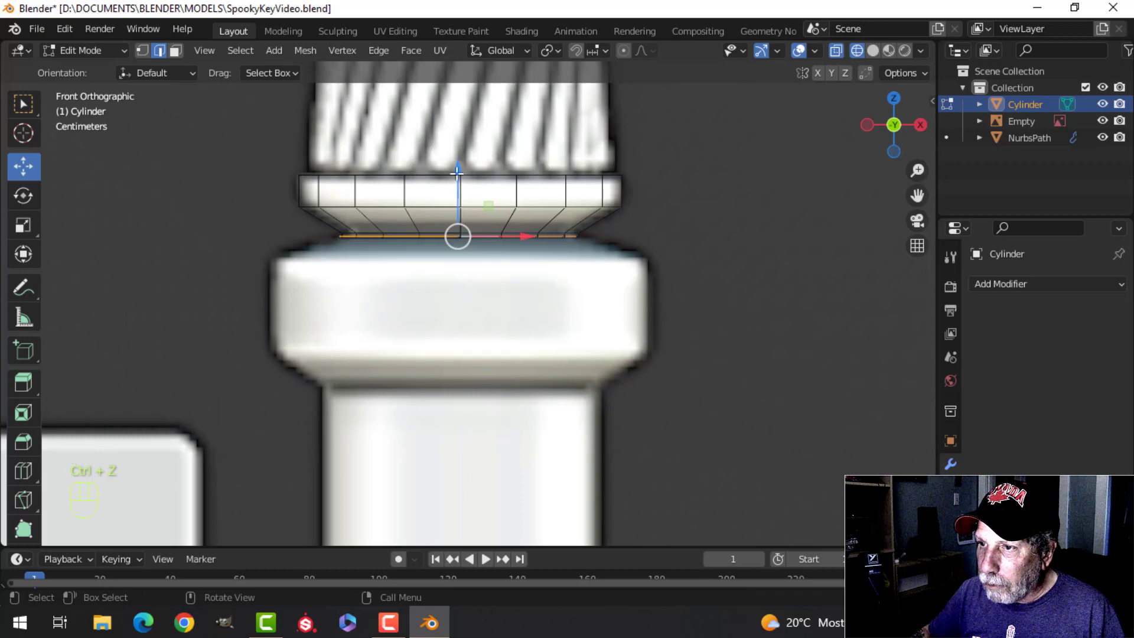
pyautogui.moveTo(456, 171); pyautogui.dragTo(467, 203)
pyautogui.hotkey('ctrl', 'z')
# Step: Extrude the thin neck's bottom loop down about 0.036 m and scale it to about 1.56 to meet the wide band
pyautogui.press('e')
pyautogui.click(680, 234)
pyautogui.press('s')
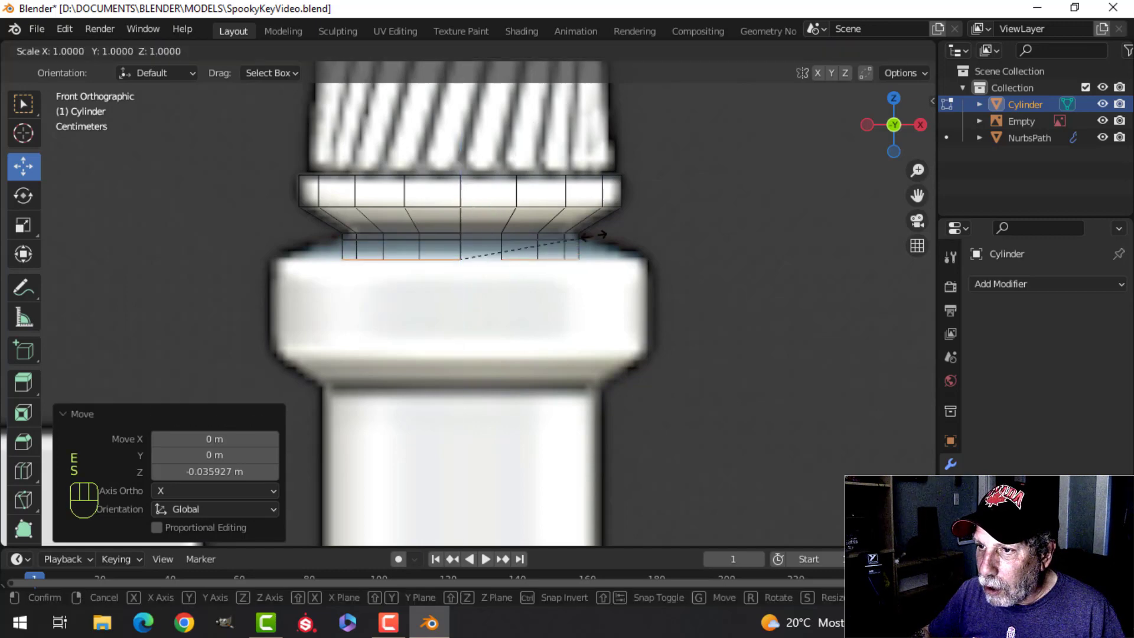
pyautogui.moveTo(616, 246); pyautogui.dragTo(654, 252)
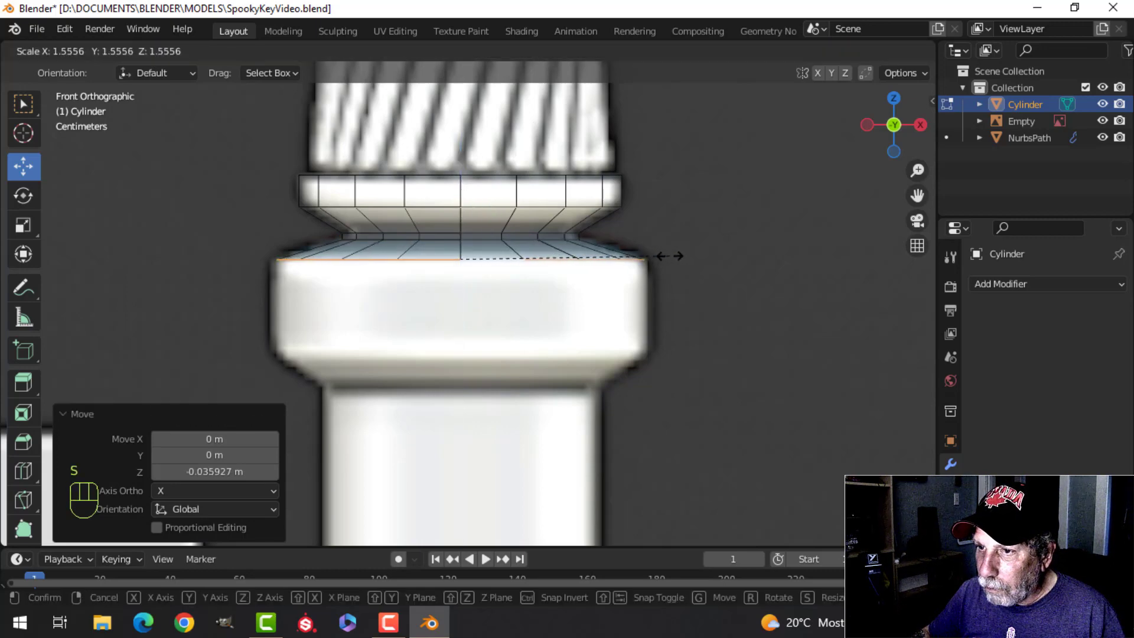
pyautogui.click(674, 255)
# Step: Extrude the flared loop down to where the reference narrows, forming the wide band's straight side
pyautogui.scroll(-1, 674, 275)
pyautogui.keyDown('shift'); pyautogui.moveTo(676, 271); pyautogui.dragTo(679, 230, button='middle'); pyautogui.keyUp('shift')
pyautogui.press('e')
pyautogui.rightClick(552, 213)
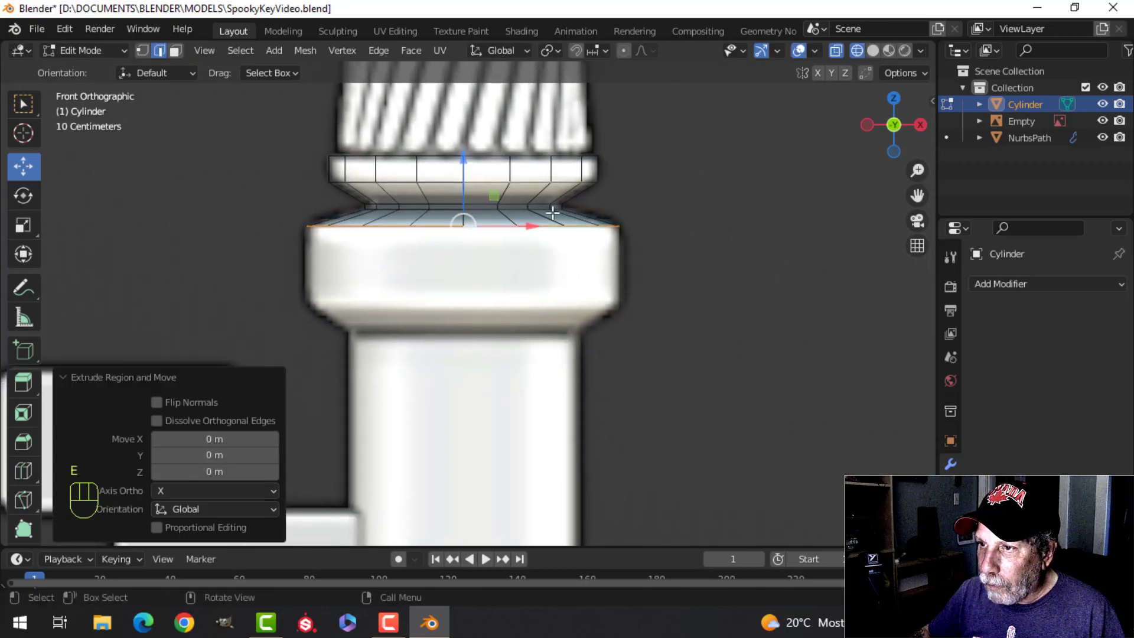
pyautogui.moveTo(466, 156); pyautogui.dragTo(472, 244)
# Step: Extrude the wide band's bottom loop down about 0.057 m and scale it to about 0.70 to taper it to the shaft
pyautogui.keyDown('shift'); pyautogui.moveTo(717, 304); pyautogui.dragTo(707, 264, button='middle'); pyautogui.keyUp('shift')
pyautogui.press('e')
pyautogui.click(706, 264)
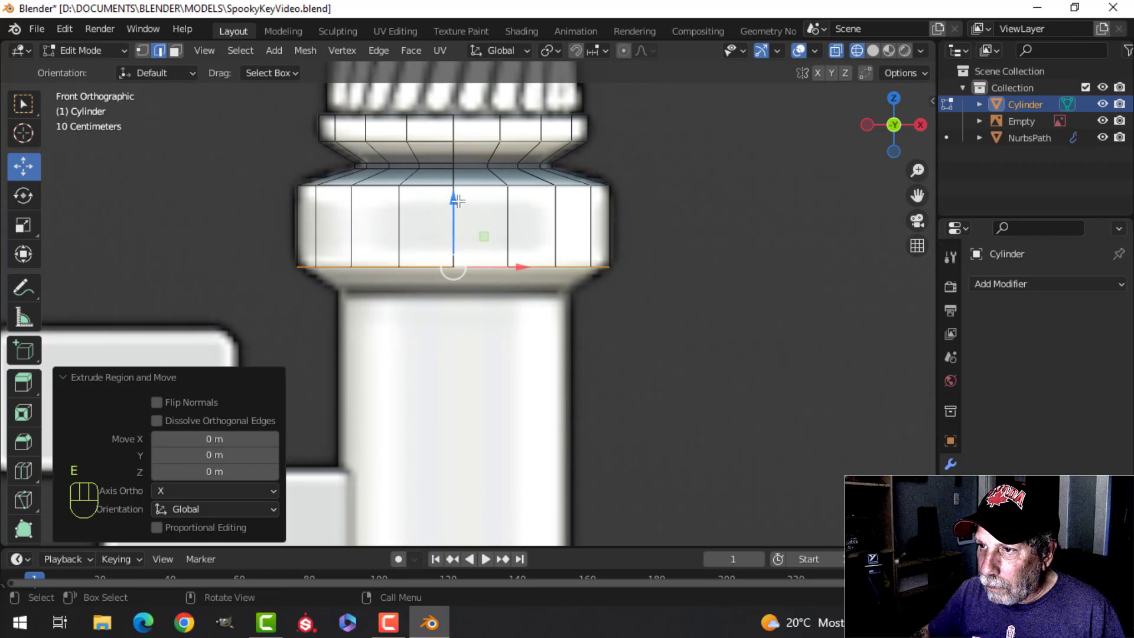
pyautogui.moveTo(458, 201); pyautogui.dragTo(464, 231)
pyautogui.press('s')
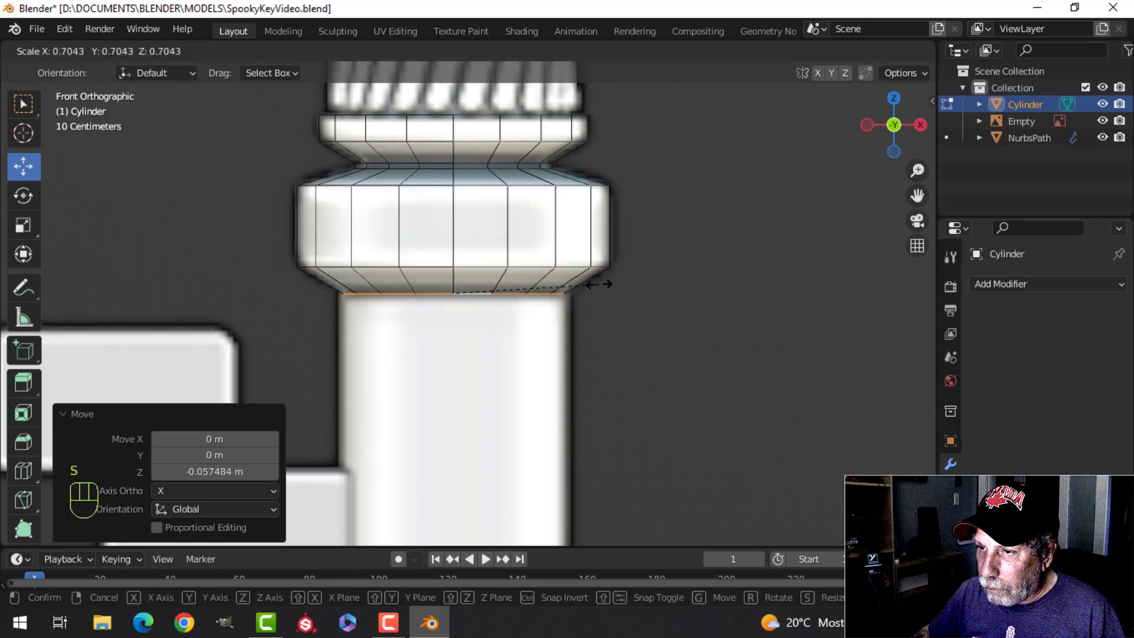
pyautogui.click(599, 284)
# Step: Extrude the loop under the wide band's taper slightly down to form a thin groove above the lower shaft
pyautogui.scroll(3, 597, 283)
pyautogui.press('e')
pyautogui.click(587, 256)
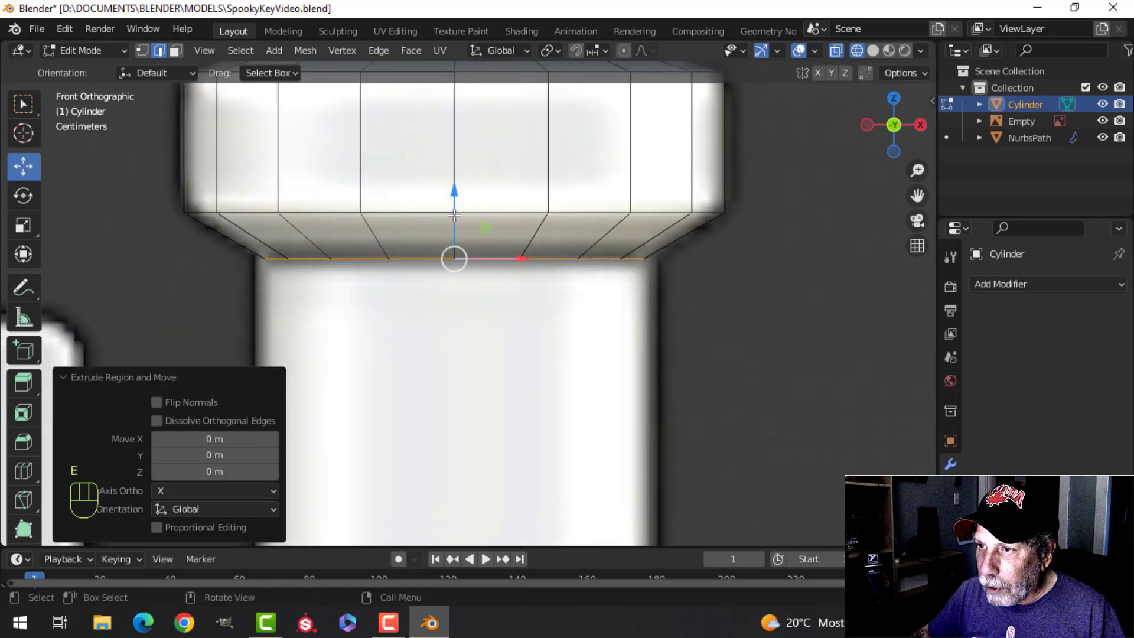
pyautogui.moveTo(455, 194); pyautogui.dragTo(461, 199)
# Step: Extrude the groove's bottom loop, scale it to 1.066 for the shaft's width, and lower it about 0.013 m
pyautogui.press('e')
pyautogui.click(589, 320)
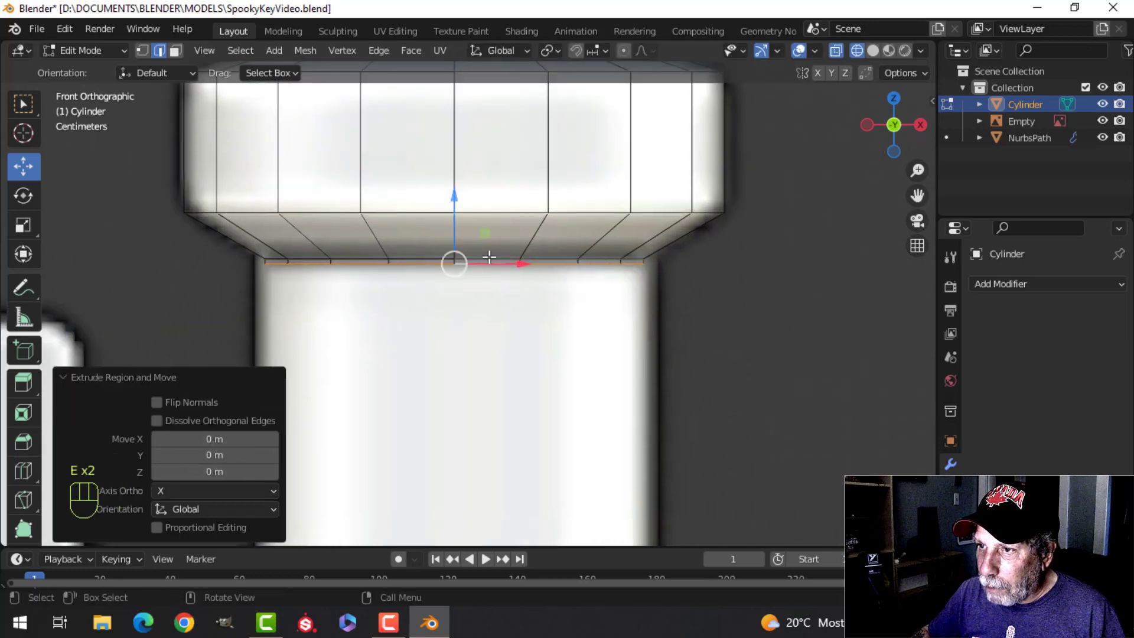
pyautogui.press('s')
pyautogui.click(559, 299)
pyautogui.scroll(-4, 561, 306)
pyautogui.keyDown('shift'); pyautogui.moveTo(530, 279); pyautogui.dragTo(555, 241, button='middle'); pyautogui.keyUp('shift')
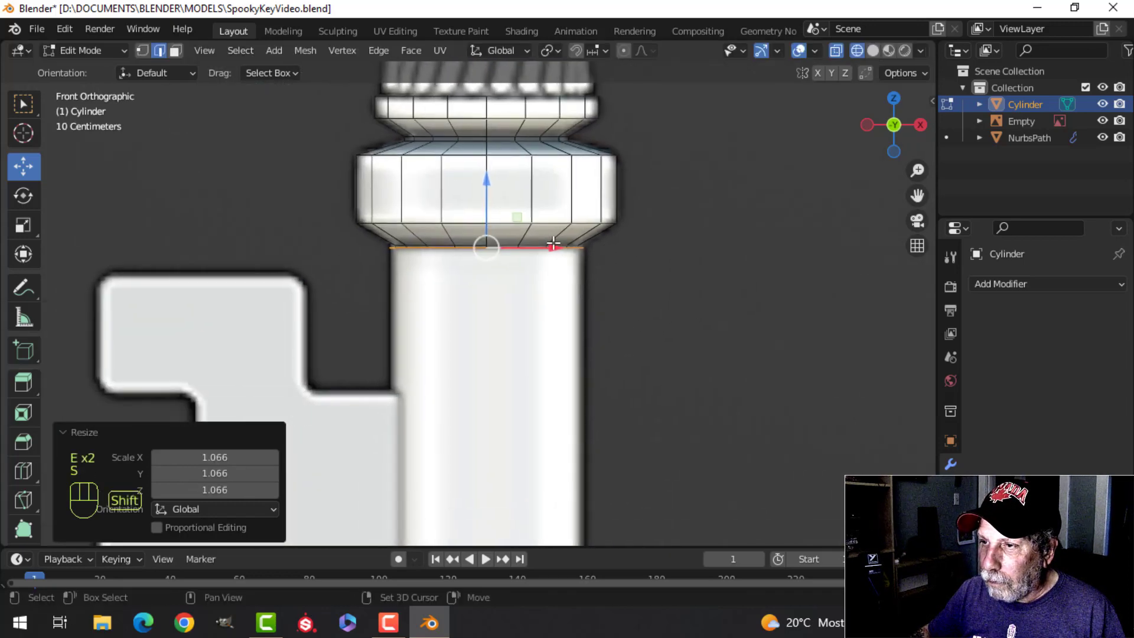
pyautogui.moveTo(490, 194); pyautogui.dragTo(491, 199)
# Step: Extrude the shaft's loop down about 0.431 m and then a further 1.02 m to the top of the end collar
pyautogui.scroll(-2, 549, 283)
pyautogui.keyDown('shift'); pyautogui.moveTo(557, 284); pyautogui.dragTo(565, 243, button='middle'); pyautogui.keyUp('shift')
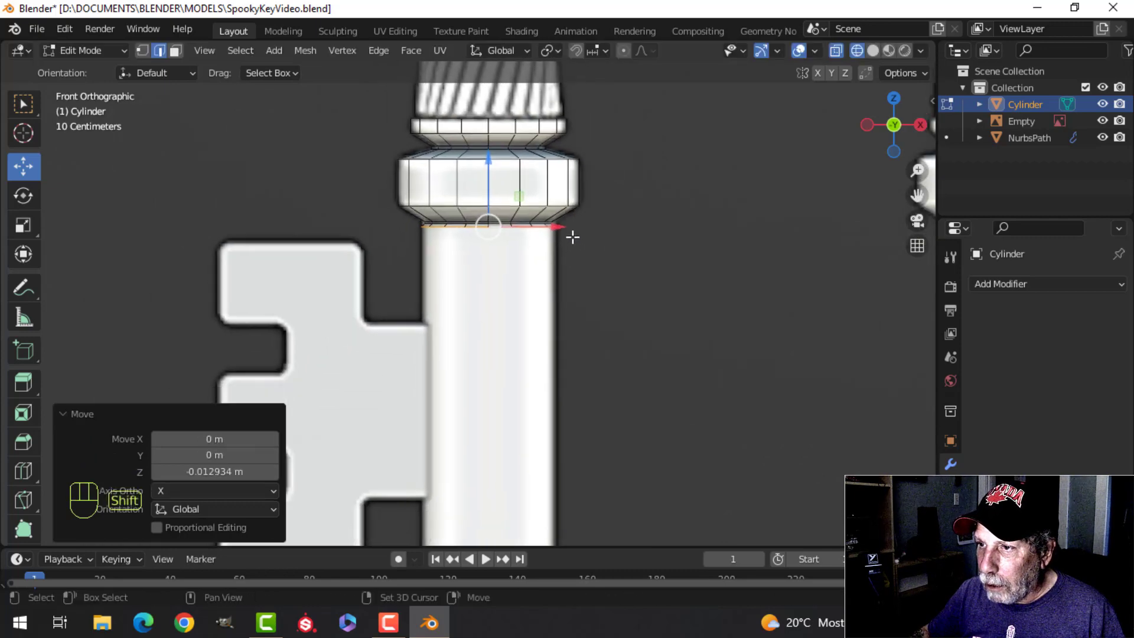
pyautogui.press('e')
pyautogui.click(571, 236)
pyautogui.moveTo(491, 192); pyautogui.dragTo(501, 318)
pyautogui.scroll(-3, 582, 253)
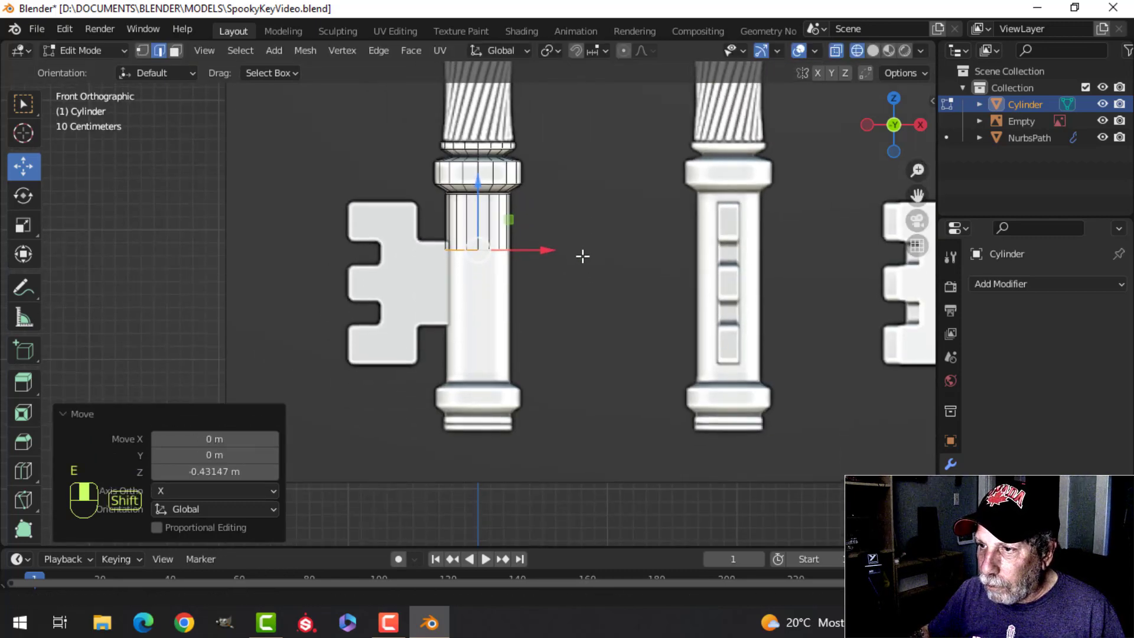
pyautogui.scroll(2, 502, 228)
pyautogui.moveTo(487, 152); pyautogui.dragTo(524, 389)
# Step: Extrude the shaft's bottom loop down about 0.048 m and scale it to about 1.24 to flare into the end collar
pyautogui.scroll(3, 612, 248)
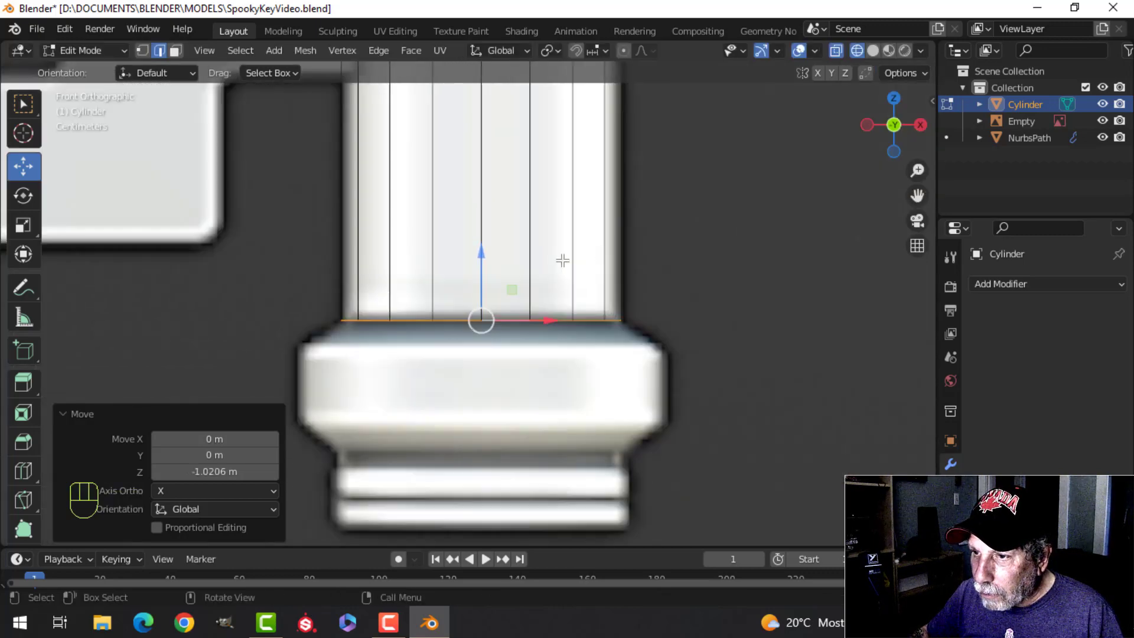
pyautogui.press('e')
pyautogui.moveTo(481, 253); pyautogui.dragTo(485, 282)
pyautogui.press('s')
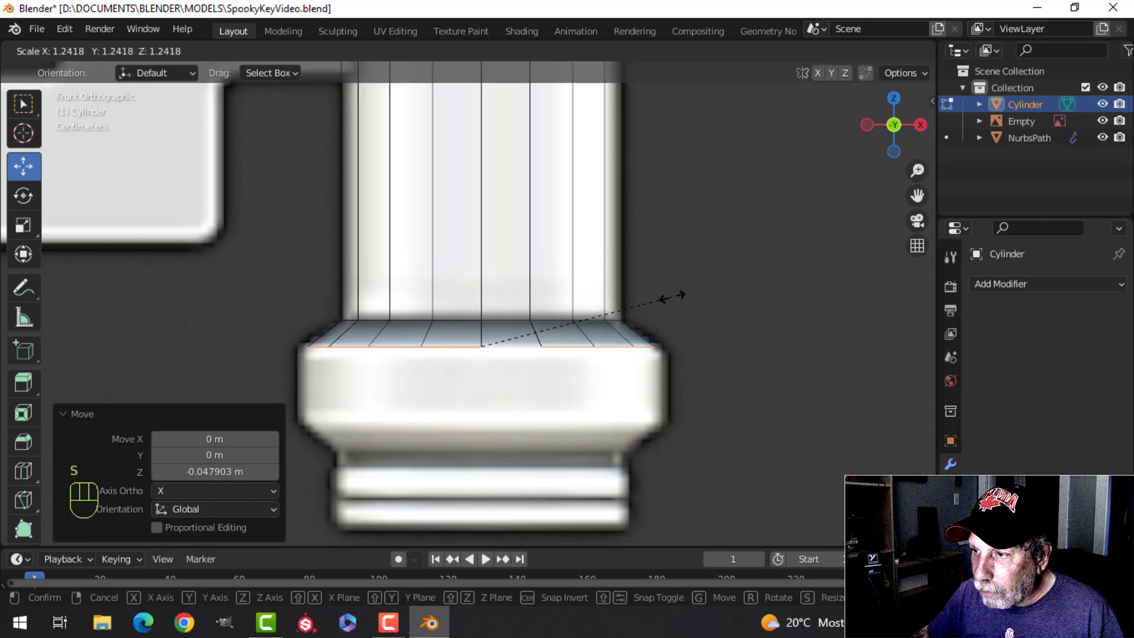
pyautogui.click(679, 295)
# Step: Extrude the flared loop down about 0.137 m to form the end collar's straight side
pyautogui.scroll(-3, 676, 299)
pyautogui.press('e')
pyautogui.rightClick(522, 257)
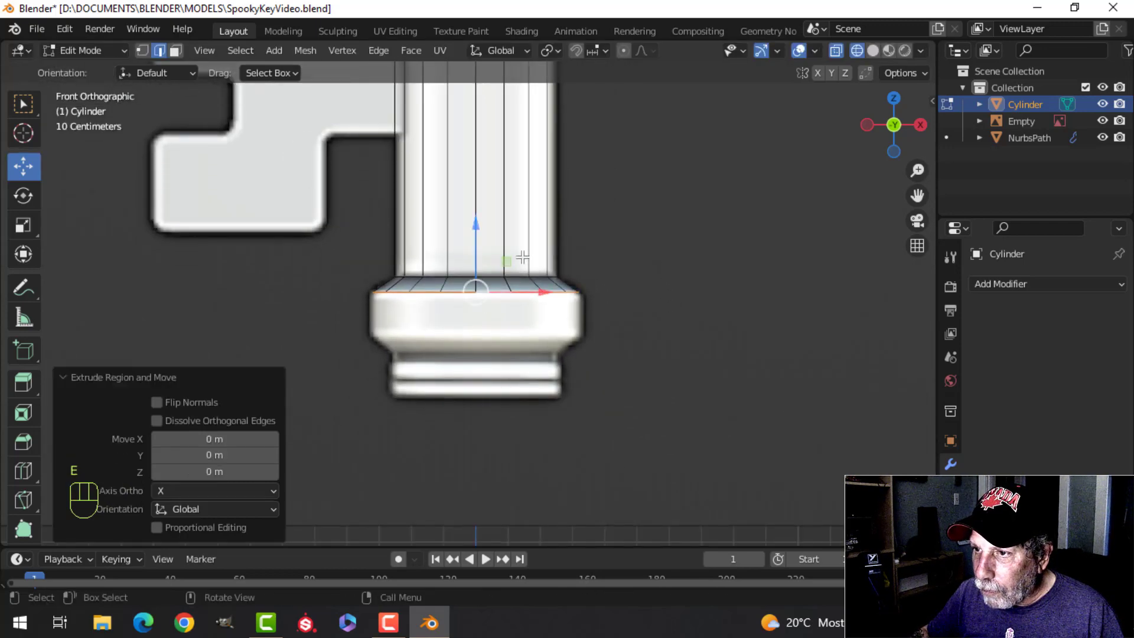
pyautogui.moveTo(475, 226); pyautogui.dragTo(474, 276)
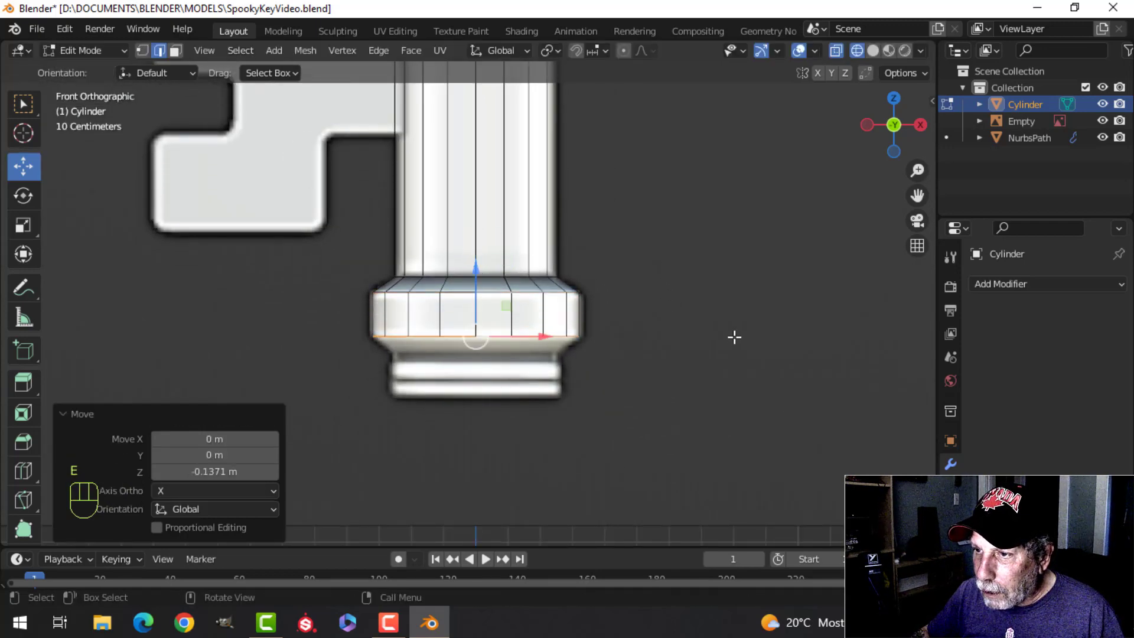
# Step: Extrude the end collar's bottom loop down about 0.055 m and scale it to about 0.82 to taper it inward
pyautogui.scroll(3, 727, 233)
pyautogui.press('e')
pyautogui.click(644, 252)
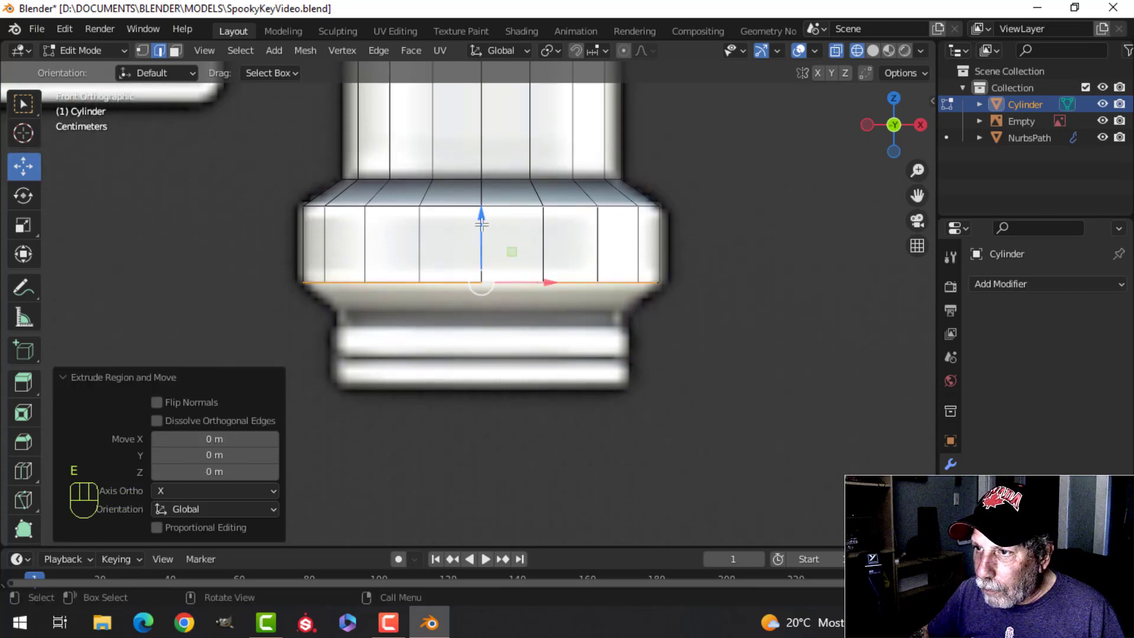
pyautogui.moveTo(481, 224); pyautogui.dragTo(481, 255)
pyautogui.press('s')
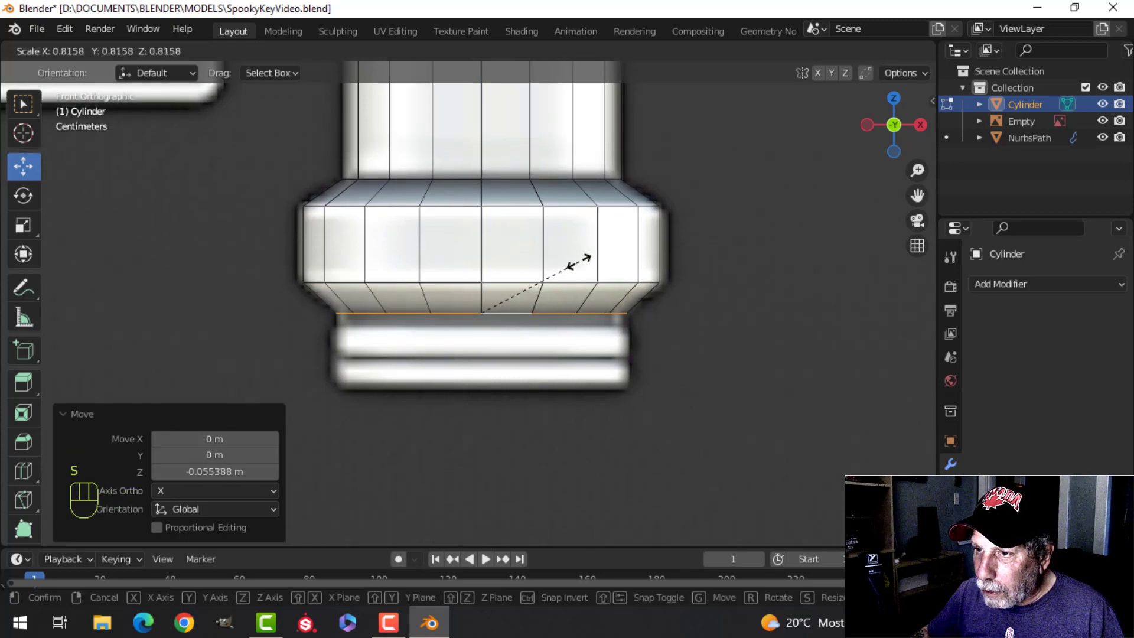
pyautogui.click(578, 262)
# Step: Extrude the tapered loop down to the key's lower end and close it with a face
pyautogui.keyDown('shift'); pyautogui.moveTo(573, 269); pyautogui.dragTo(571, 249, button='middle'); pyautogui.keyUp('shift')
pyautogui.press('e')
pyautogui.click(560, 255)
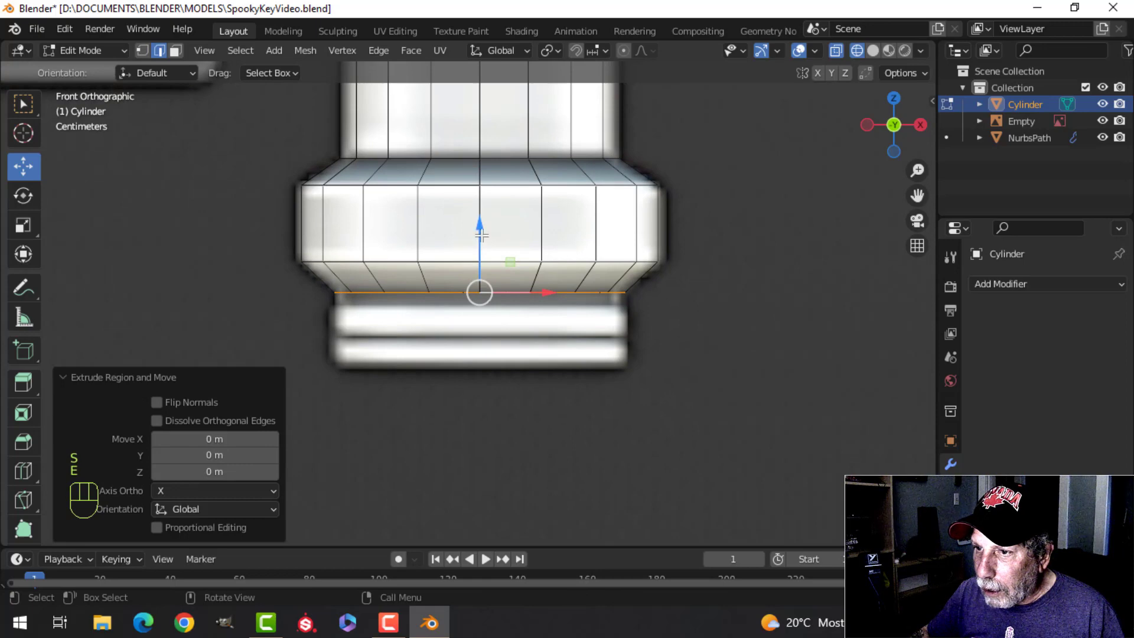
pyautogui.moveTo(481, 235); pyautogui.dragTo(482, 314)
pyautogui.press('f')
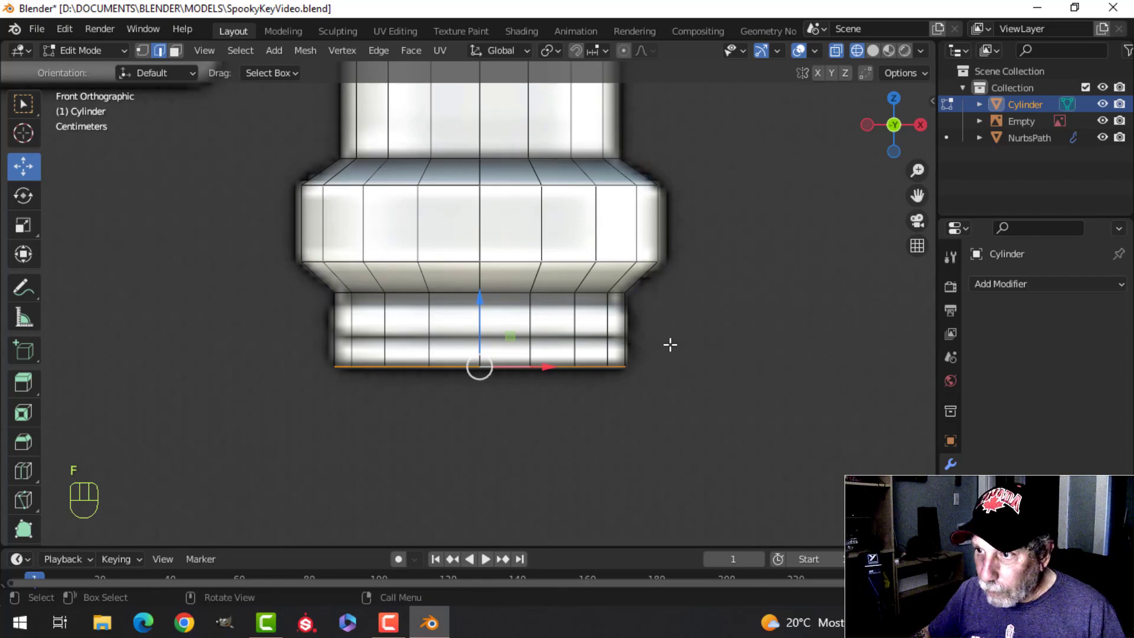
# Step: Add an edge loop around the key's lower end along the reference's groove line and switch to solid shading
pyautogui.hotkey('ctrl', 'r')
pyautogui.click(624, 342)
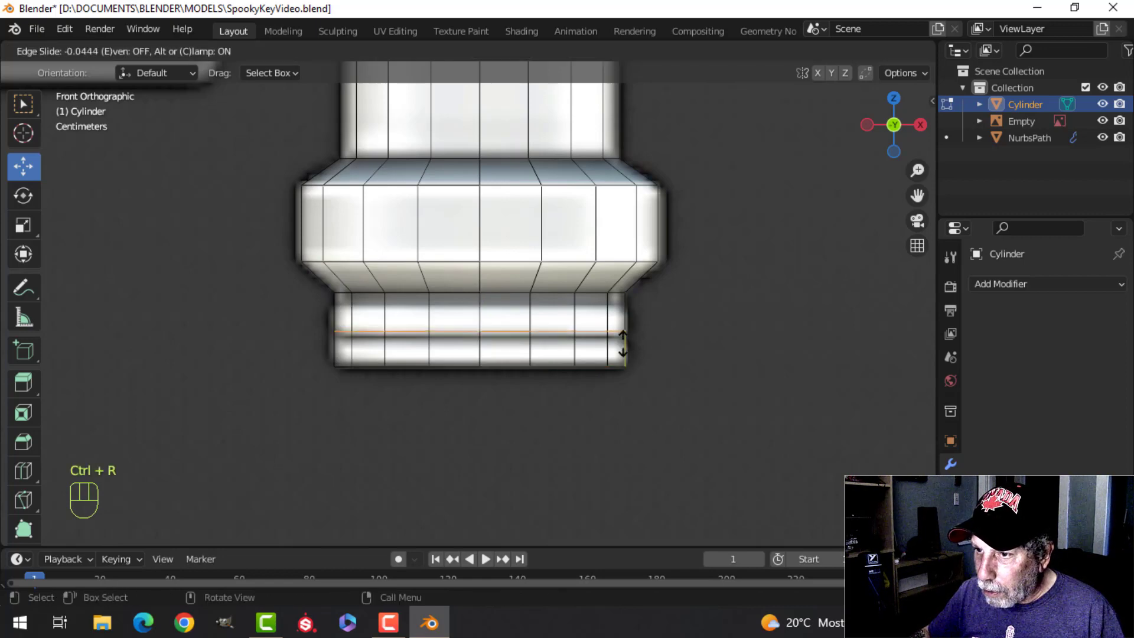
pyautogui.click(623, 348)
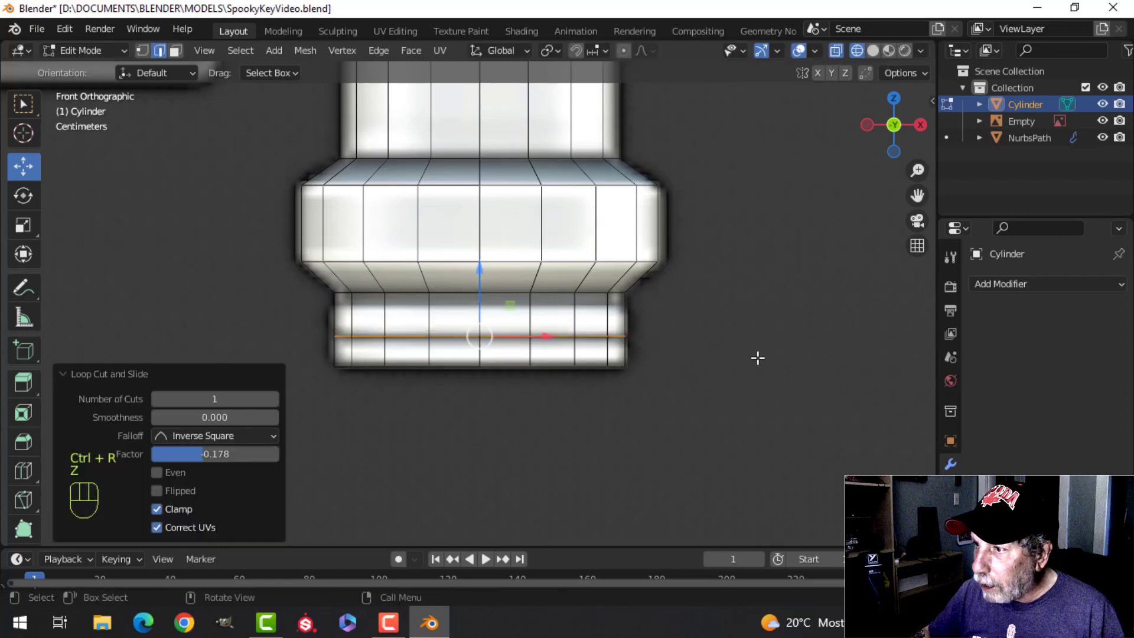
pyautogui.press('z')
pyautogui.click(841, 372)
# Step: Bevel the rim of the key's bottom end face with 5 segments to round it off
pyautogui.moveTo(826, 367); pyautogui.dragTo(655, 310, button='middle')
pyautogui.scroll(2, 652, 309)
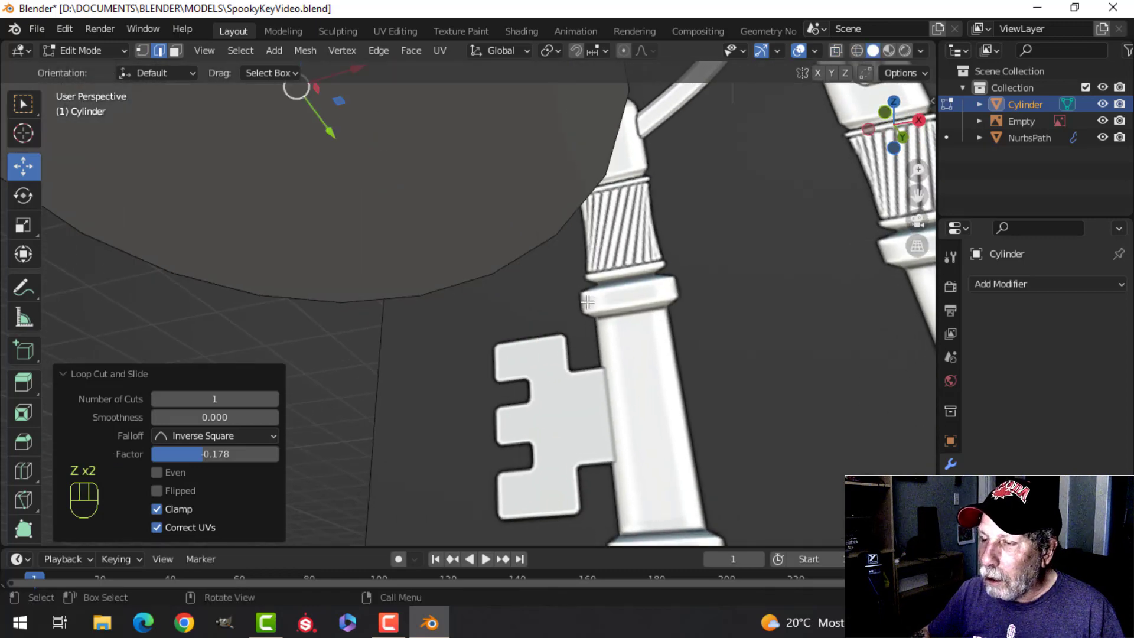
pyautogui.scroll(-3, 620, 301)
pyautogui.hotkey('alt', 'a')
pyautogui.moveTo(496, 274); pyautogui.dragTo(476, 295, button='middle')
pyautogui.press('3')
pyautogui.click(445, 253)
pyautogui.hotkey('ctrl', 'b')
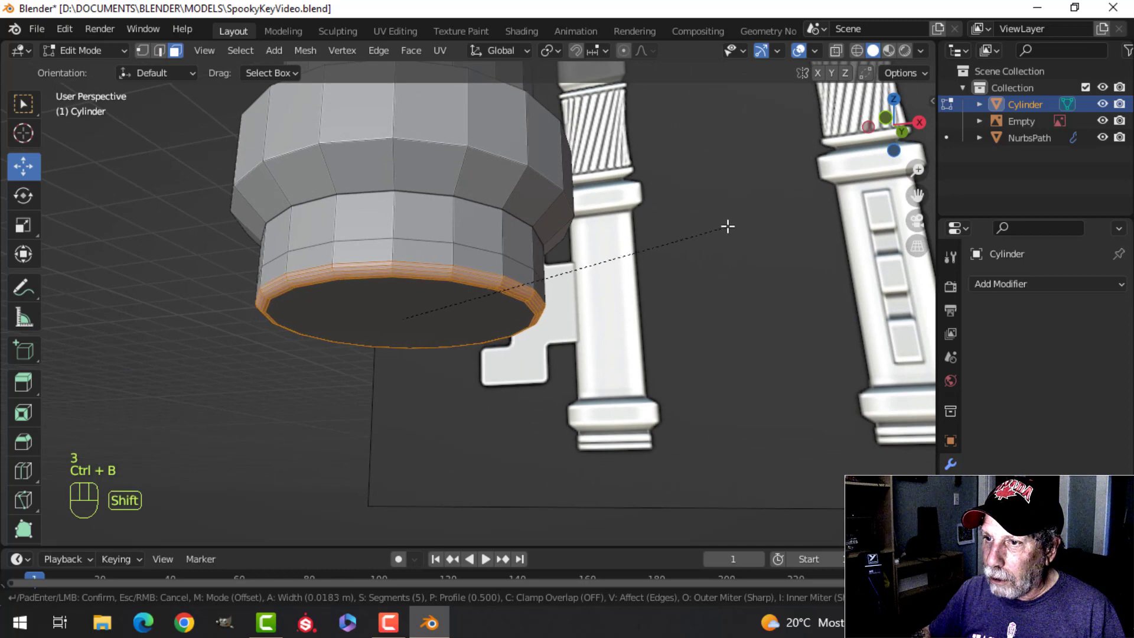
pyautogui.click(742, 215)
# Step: Bevel the lower end's middle edge loop about 0.0064 m with one segment and scale the resulting band to about 1.6 along Z
pyautogui.moveTo(458, 290); pyautogui.dragTo(487, 339, button='middle')
pyautogui.hotkey('alt', 'a')
pyautogui.press('2')
pyautogui.keyDown('alt'); pyautogui.click(480, 306); pyautogui.keyUp('alt')
pyautogui.scroll(4, 592, 313)
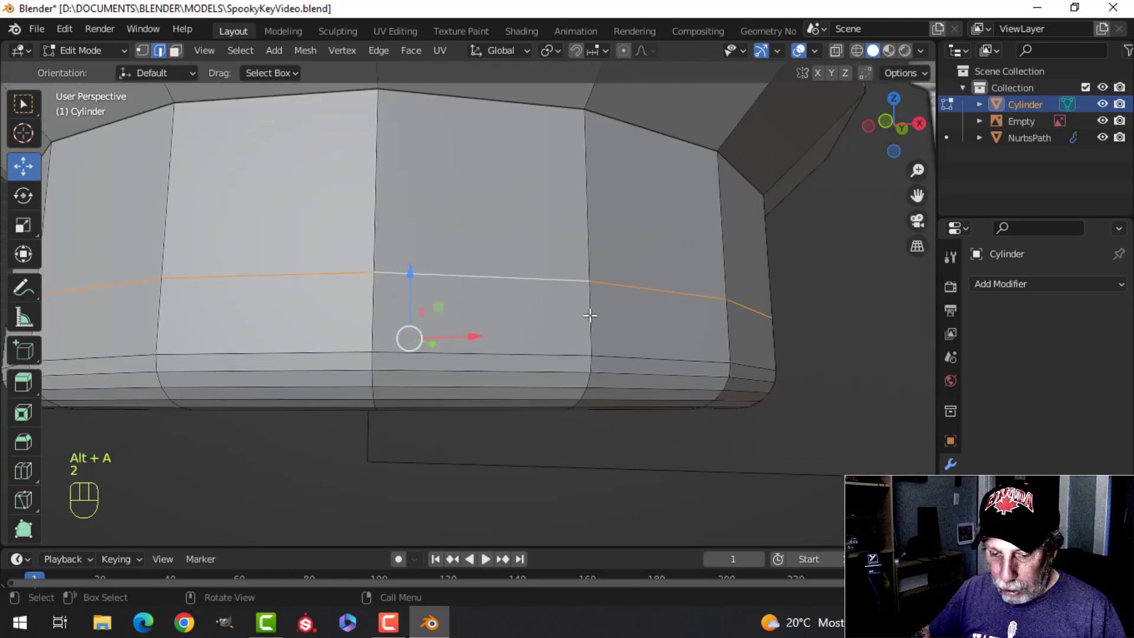
pyautogui.hotkey('ctrl', 'b')
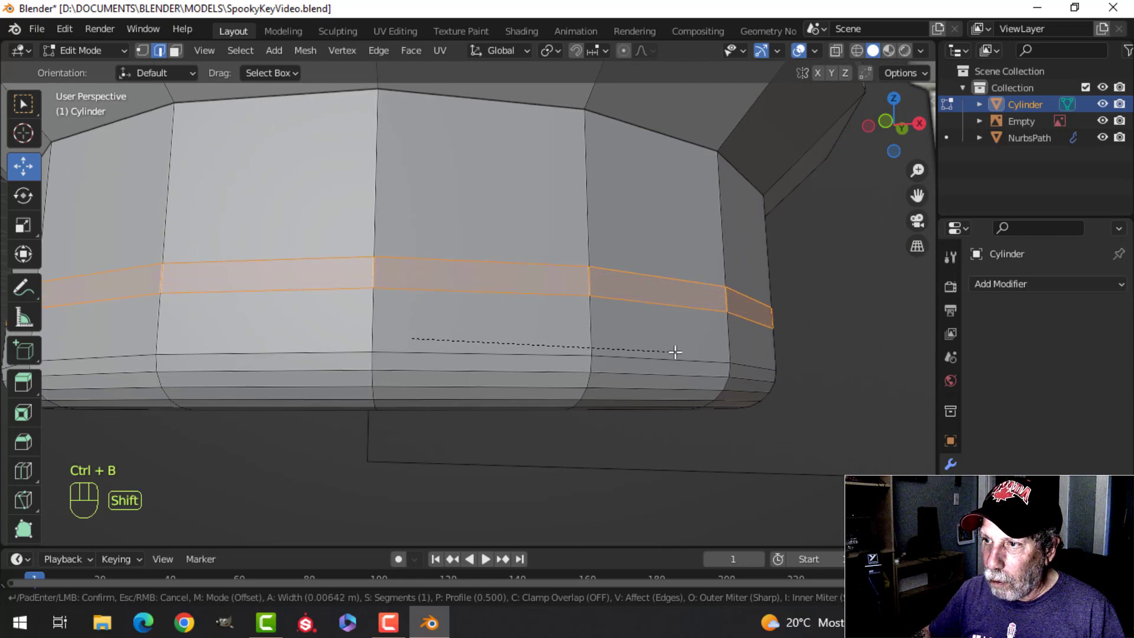
pyautogui.click(675, 352)
pyautogui.scroll(-5, 578, 303)
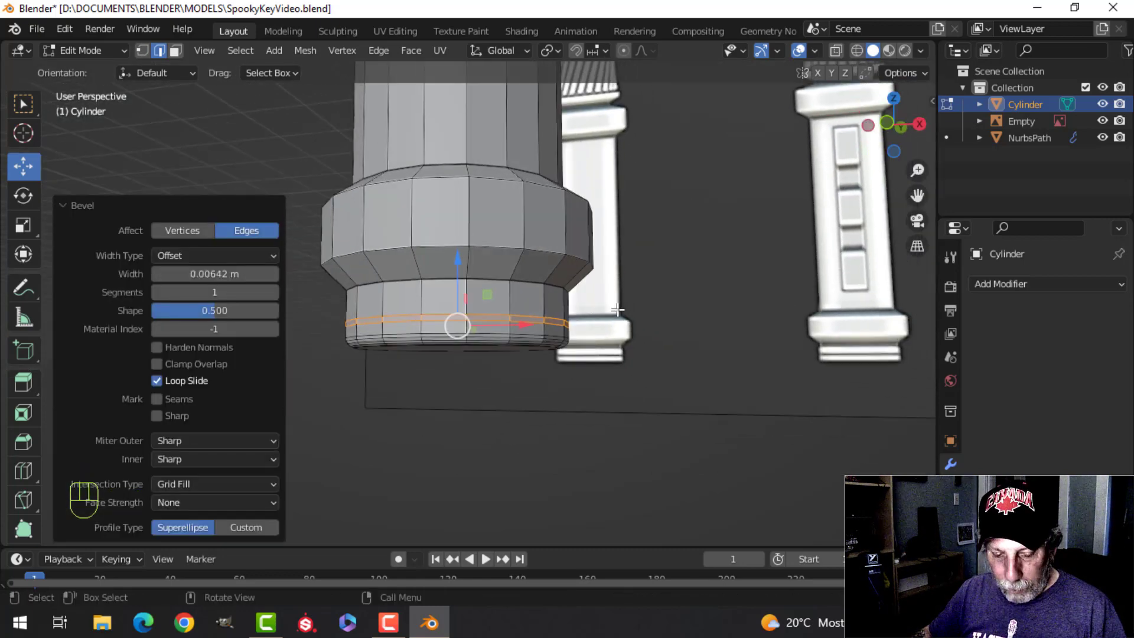
pyautogui.press('s')
pyautogui.press('z')
pyautogui.click(714, 311)
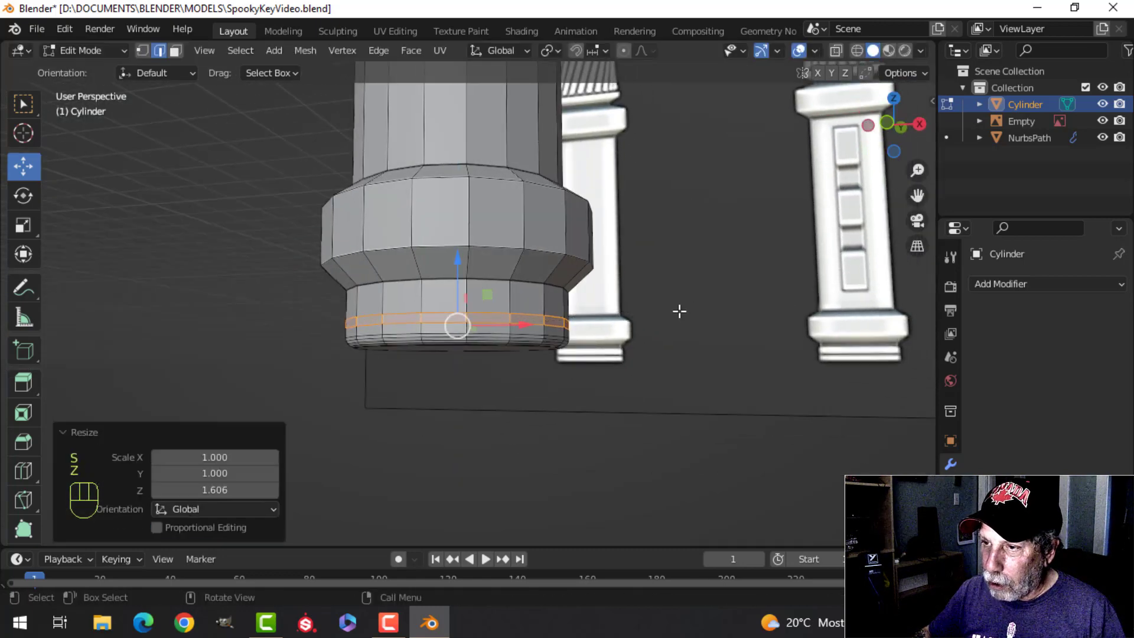
# Step: Extrude the narrow band in place and shrink it inward along its normals to form a groove around the lower end
pyautogui.scroll(4, 419, 291)
pyautogui.press('e')
pyautogui.rightClick(533, 281)
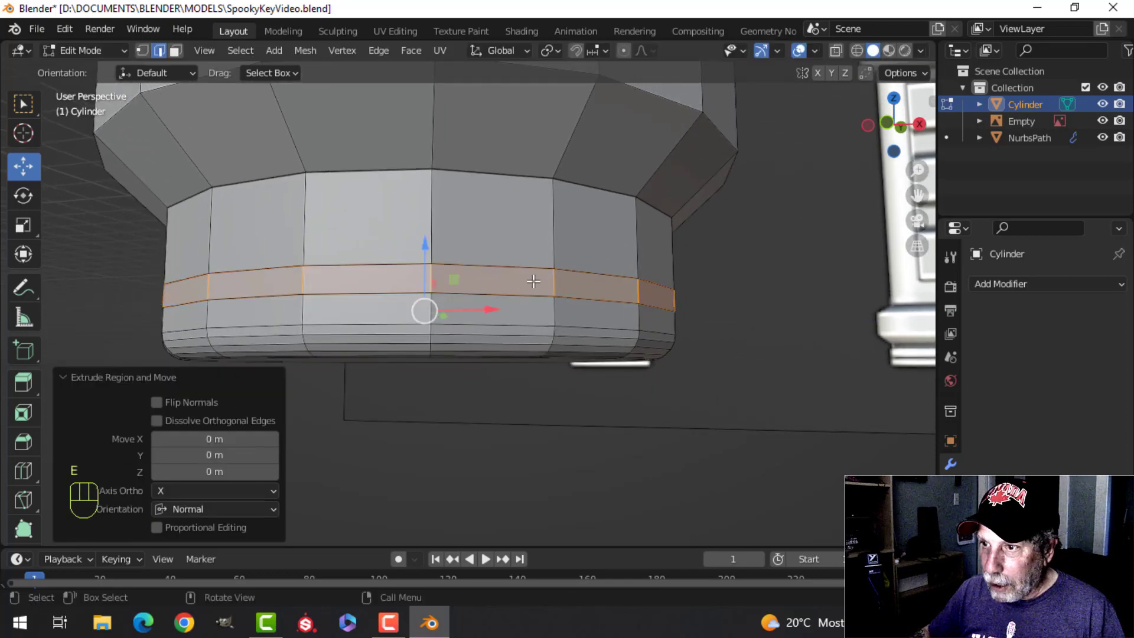
pyautogui.hotkey('alt', 's')
pyautogui.click(537, 308)
# Step: Bevel the groove's upper and lower outer edge loops about 0.0036 m with 2 segments
pyautogui.hotkey('alt', 'a')
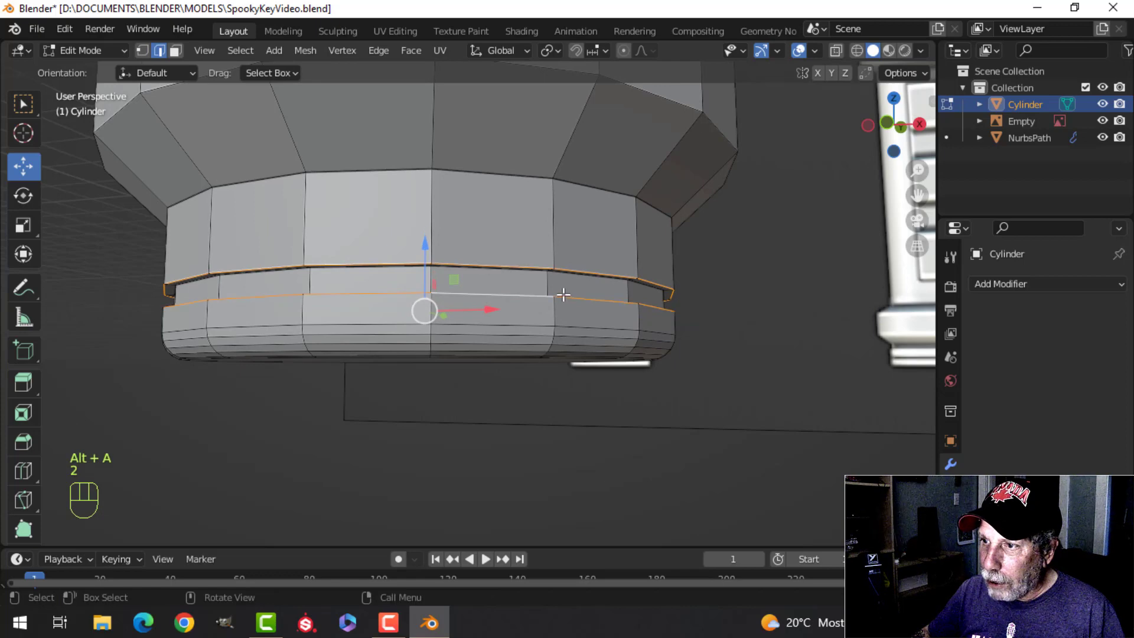
pyautogui.scroll(4, 552, 298)
pyautogui.hotkey('ctrl', 'b')
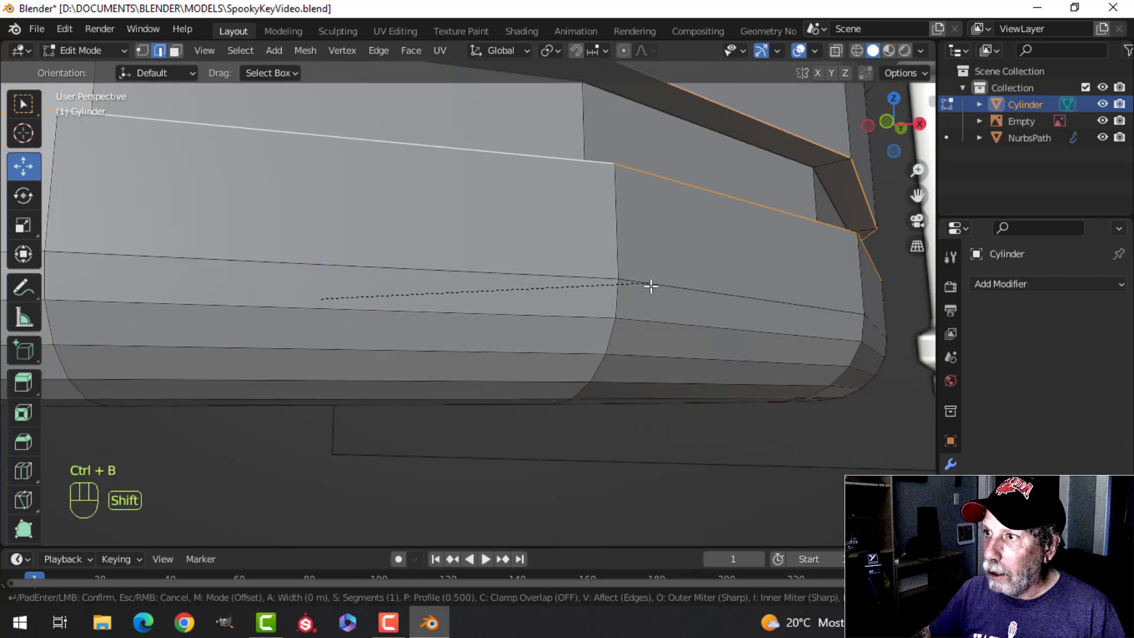
pyautogui.click(718, 295)
pyautogui.scroll(-5, 653, 278)
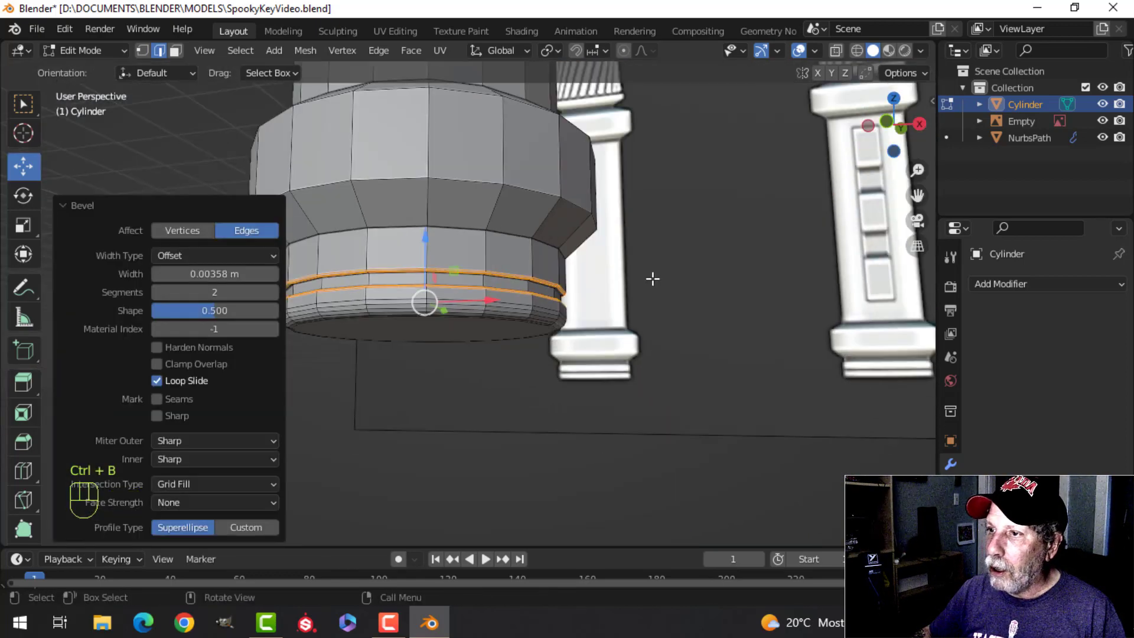
# Step: Give the key cylinder a level 1 Subdivision Surface modifier and smooth shading in Object Mode
pyautogui.scroll(2, 557, 273)
pyautogui.hotkey('alt', 'a')
pyautogui.press('Tab')
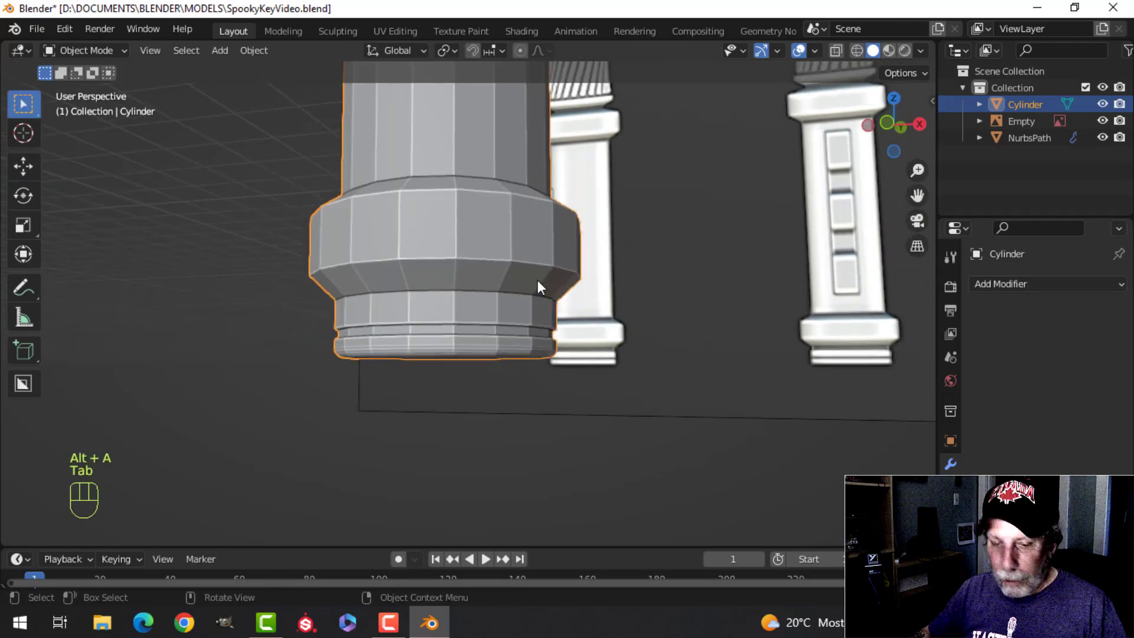
pyautogui.hotkey('ctrl', '1')
pyautogui.rightClick(456, 228)
pyautogui.click(455, 222)
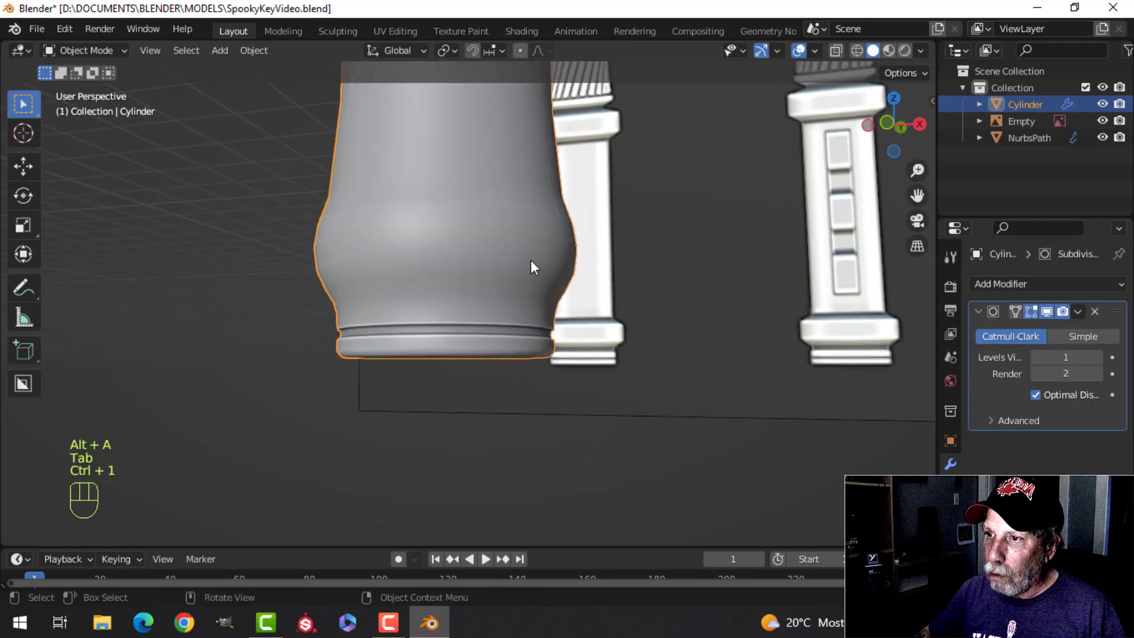
# Step: Add support loops just below and just above the edge where the end collar's taper meets the lower end
pyautogui.press('Tab')
pyautogui.hotkey('ctrl', 'r')
pyautogui.click(443, 325)
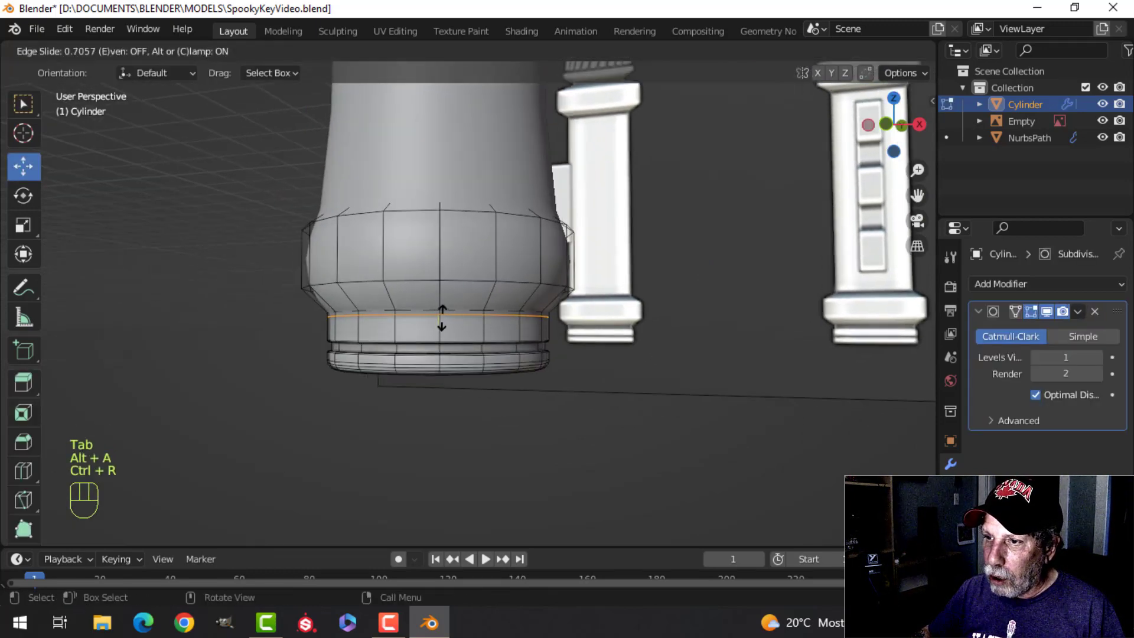
pyautogui.click(442, 317)
pyautogui.hotkey('ctrl', 'r')
pyautogui.click(440, 308)
pyautogui.click(445, 307)
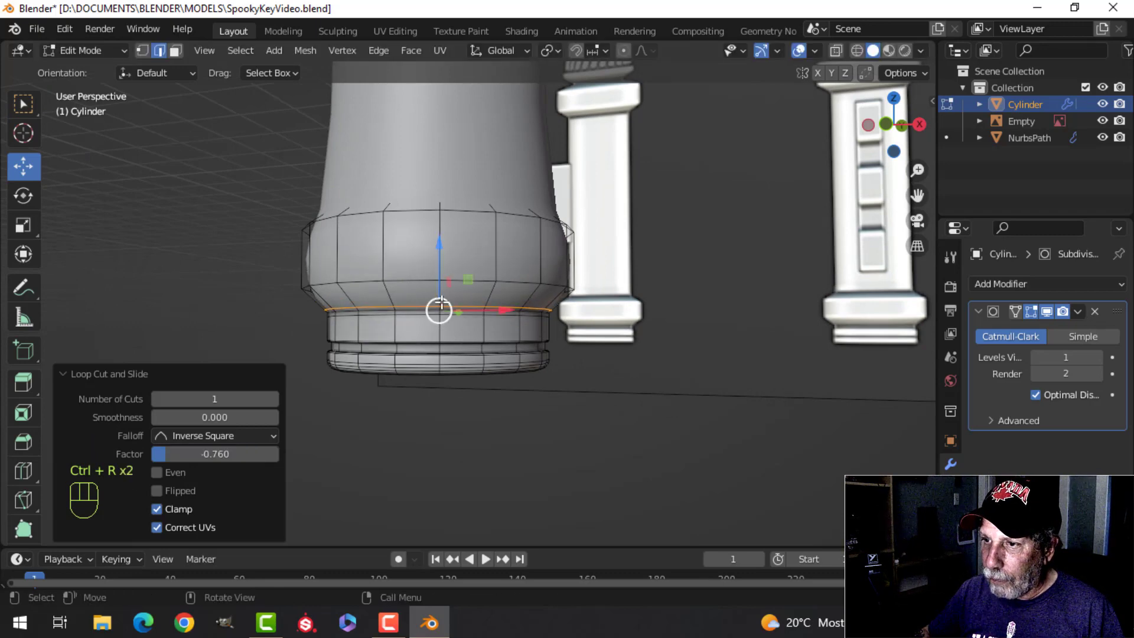
# Step: Add support loops on both sides of the end collar's lower edge, at slide factors of about 0.62 and -0.88
pyautogui.hotkey('ctrl', 'r')
pyautogui.click(440, 298)
pyautogui.click(440, 295)
pyautogui.hotkey('ctrl', 'r')
pyautogui.click(441, 269)
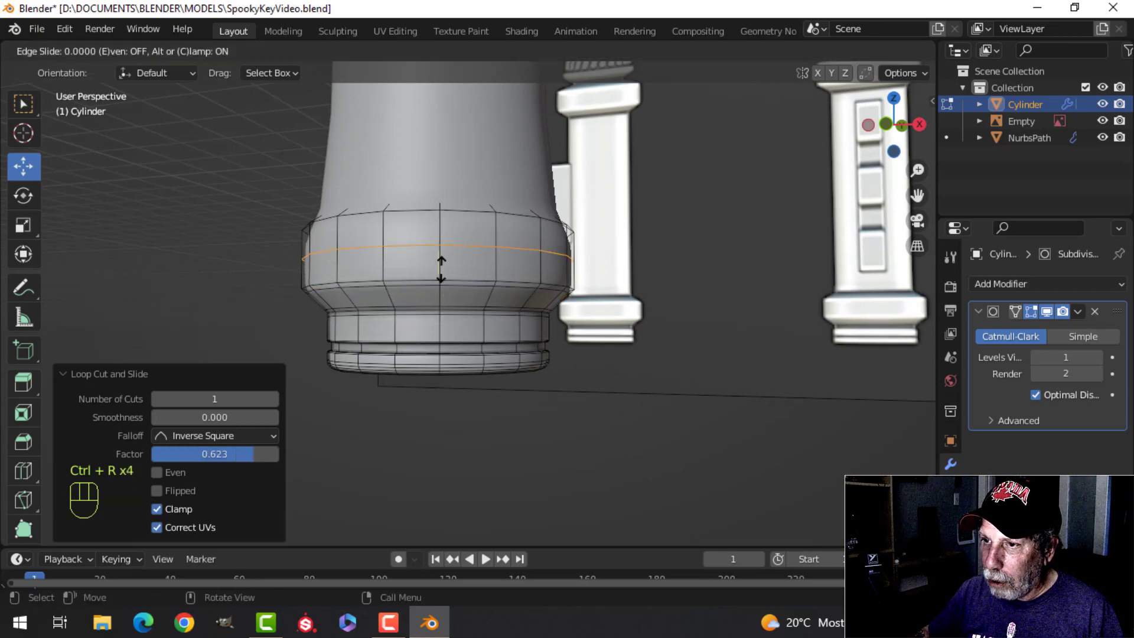
pyautogui.click(438, 286)
# Step: Add support loops on both sides of the end collar's upper edge, at slide factors of about 0.9 and -0.82
pyautogui.scroll(3, 449, 260)
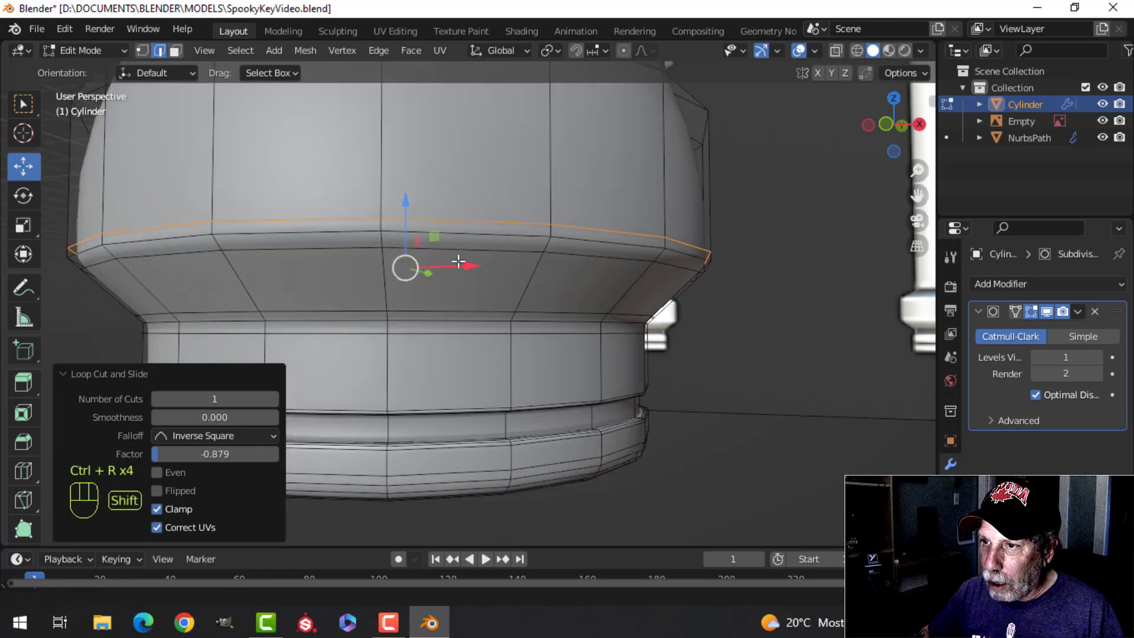
pyautogui.scroll(2, 452, 257)
pyautogui.hotkey('ctrl', 'r')
pyautogui.click(421, 276)
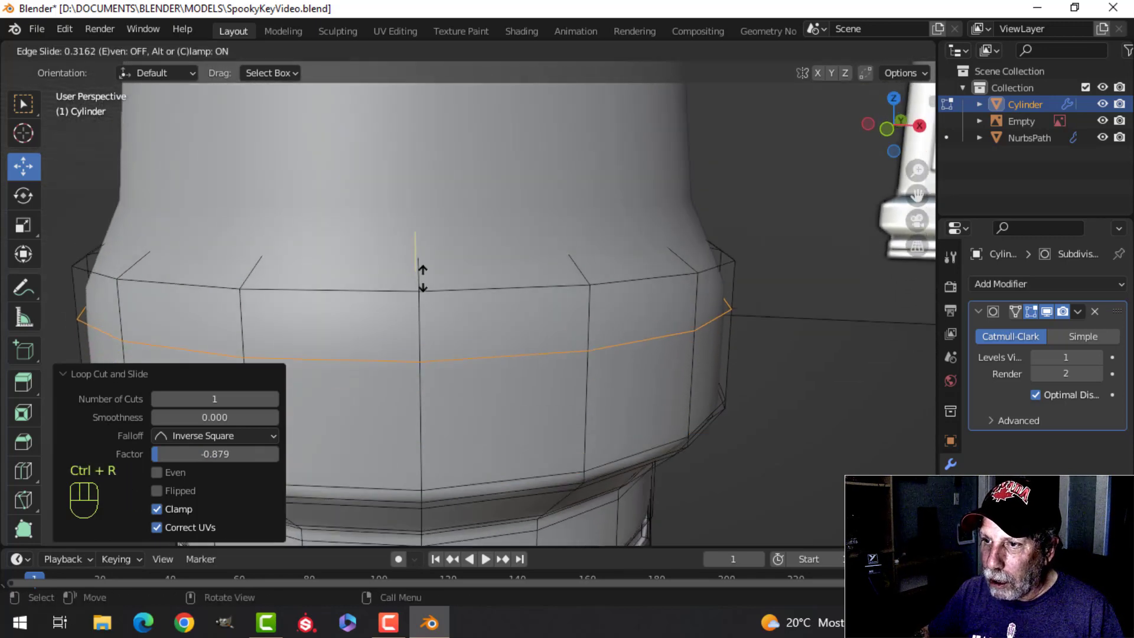
pyautogui.click(424, 220)
pyautogui.hotkey('ctrl', 'r')
pyautogui.click(420, 261)
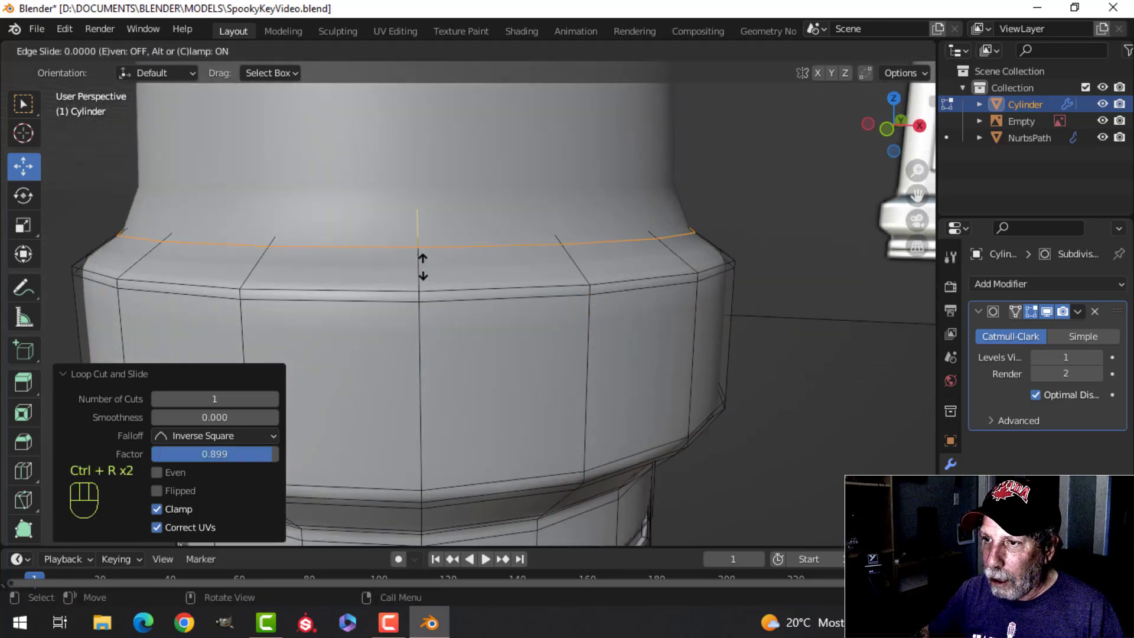
pyautogui.click(431, 301)
# Step: Add a loop at the shaft's bottom at a factor of about -0.98 and another on the end collar's flare beside the joint
pyautogui.scroll(-5, 472, 206)
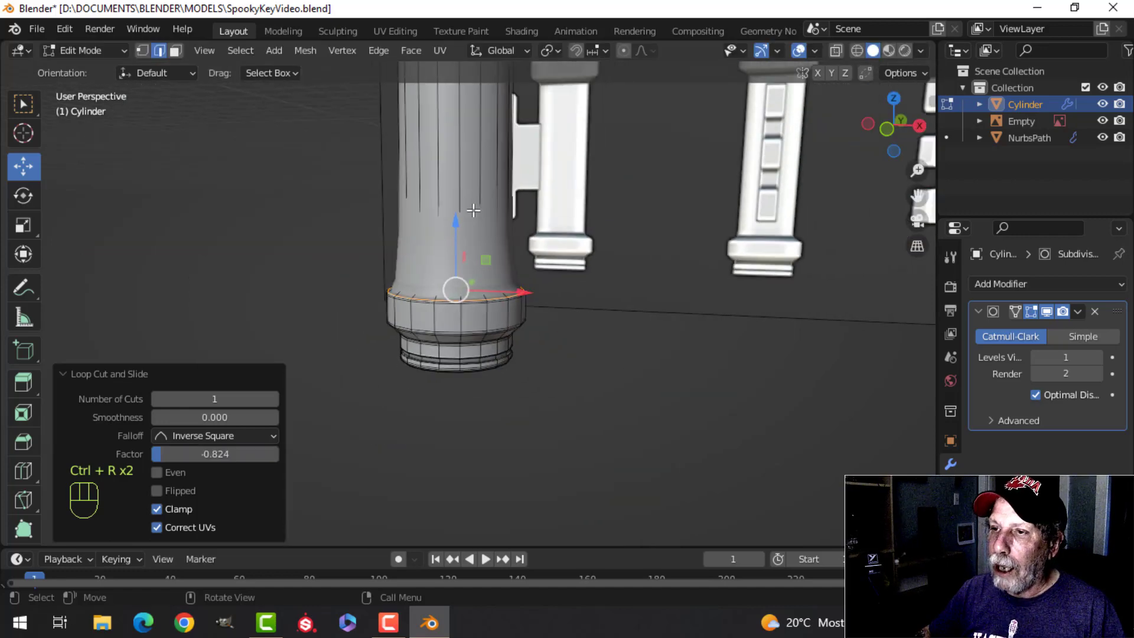
pyautogui.hotkey('ctrl', 'r')
pyautogui.click(480, 140)
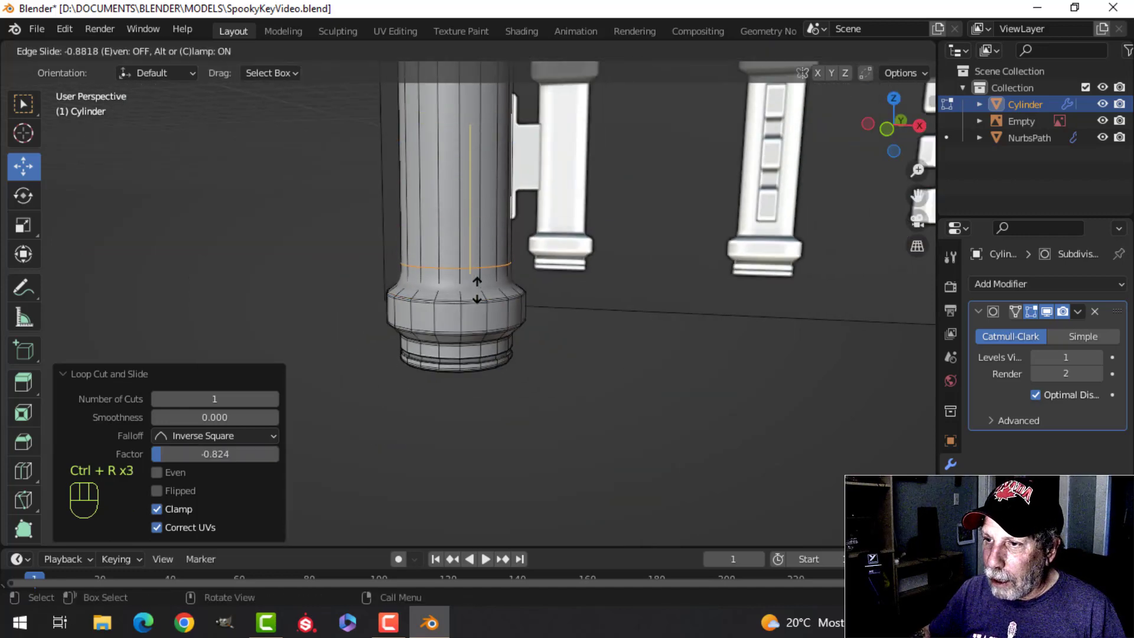
pyautogui.click(484, 307)
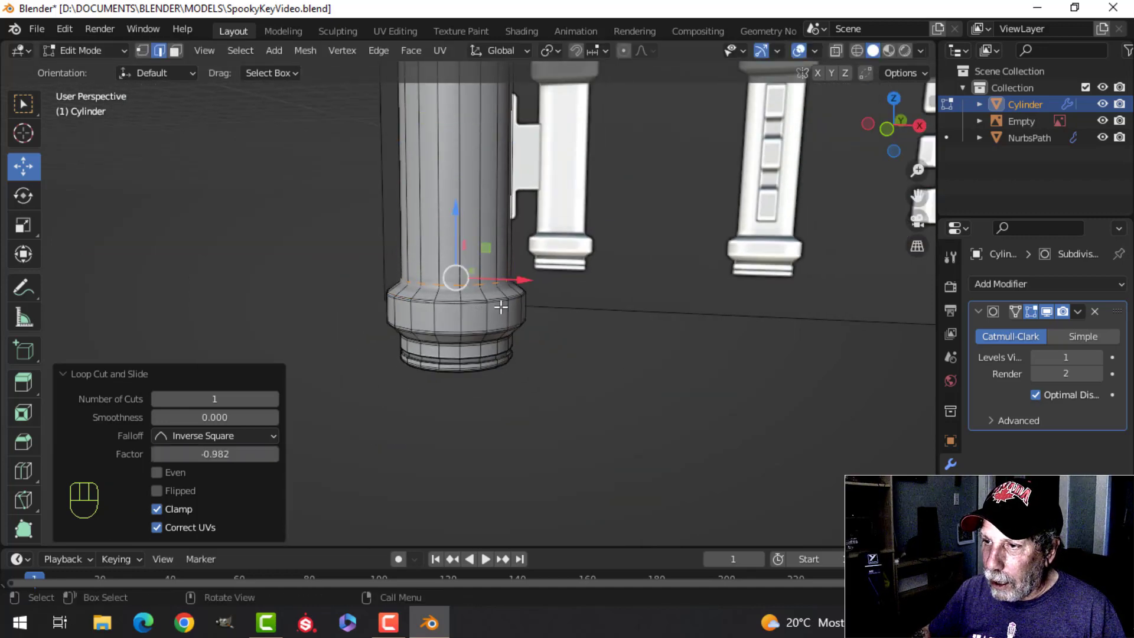
pyautogui.scroll(4, 455, 277)
pyautogui.hotkey('ctrl', 'r')
pyautogui.click(505, 265)
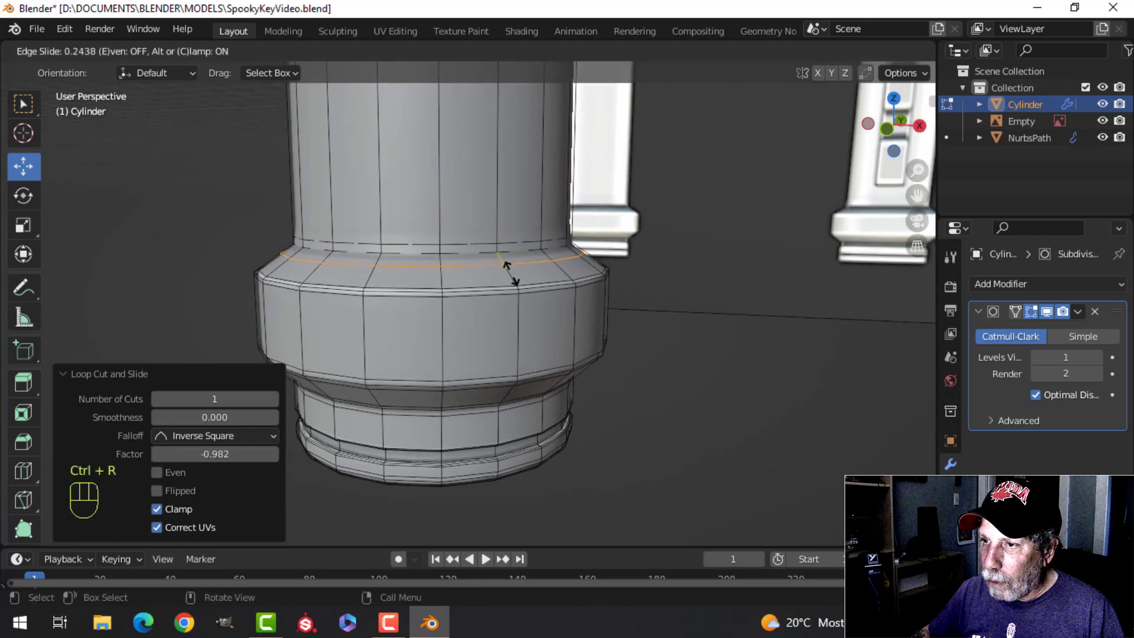
pyautogui.click(509, 272)
# Step: Add a support loop at the very top of the long shaft section, at a slide factor of about 0.99
pyautogui.scroll(-4, 508, 272)
pyautogui.keyDown('shift'); pyautogui.moveTo(512, 237); pyautogui.dragTo(524, 329, button='middle'); pyautogui.keyUp('shift')
pyautogui.scroll(-3, 520, 328)
pyautogui.keyDown('shift'); pyautogui.moveTo(486, 296); pyautogui.dragTo(490, 349, button='middle'); pyautogui.keyUp('shift')
pyautogui.scroll(4, 505, 297)
pyautogui.hotkey('alt', 'a')
pyautogui.hotkey('ctrl', 'r')
pyautogui.click(473, 283)
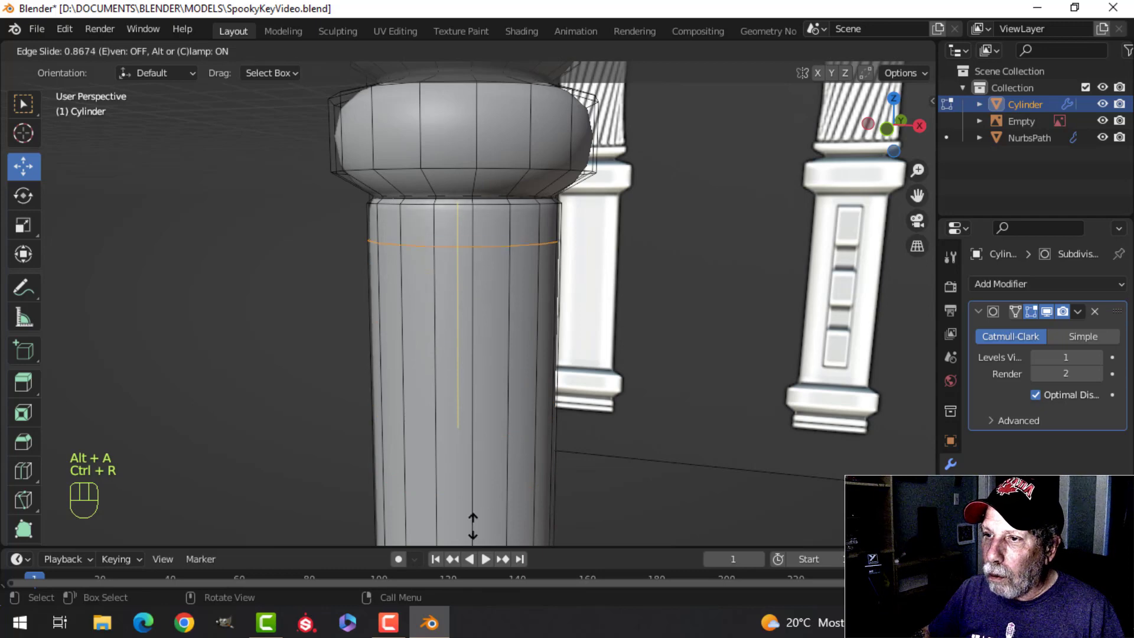
pyautogui.click(471, 493)
# Step: Add two support loops on the narrow sloped band above the shaft, at slide factors of about -0.57 and 0.27
pyautogui.scroll(7, 481, 478)
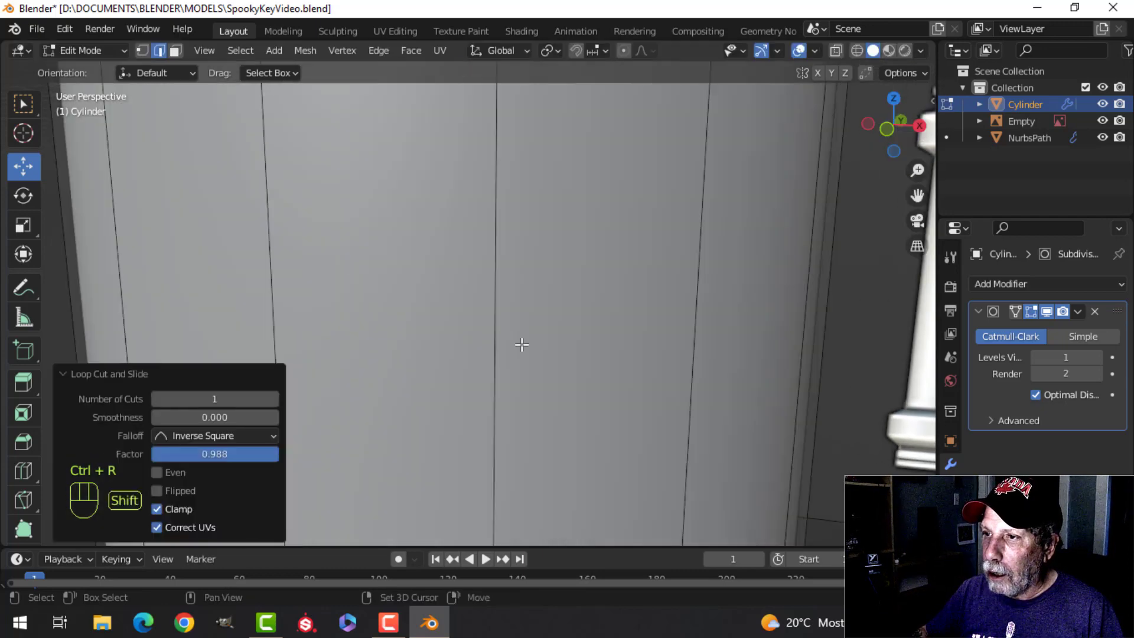
pyautogui.keyDown('shift'); pyautogui.moveTo(521, 344); pyautogui.dragTo(487, 542, button='middle'); pyautogui.keyUp('shift')
pyautogui.scroll(-2, 482, 37)
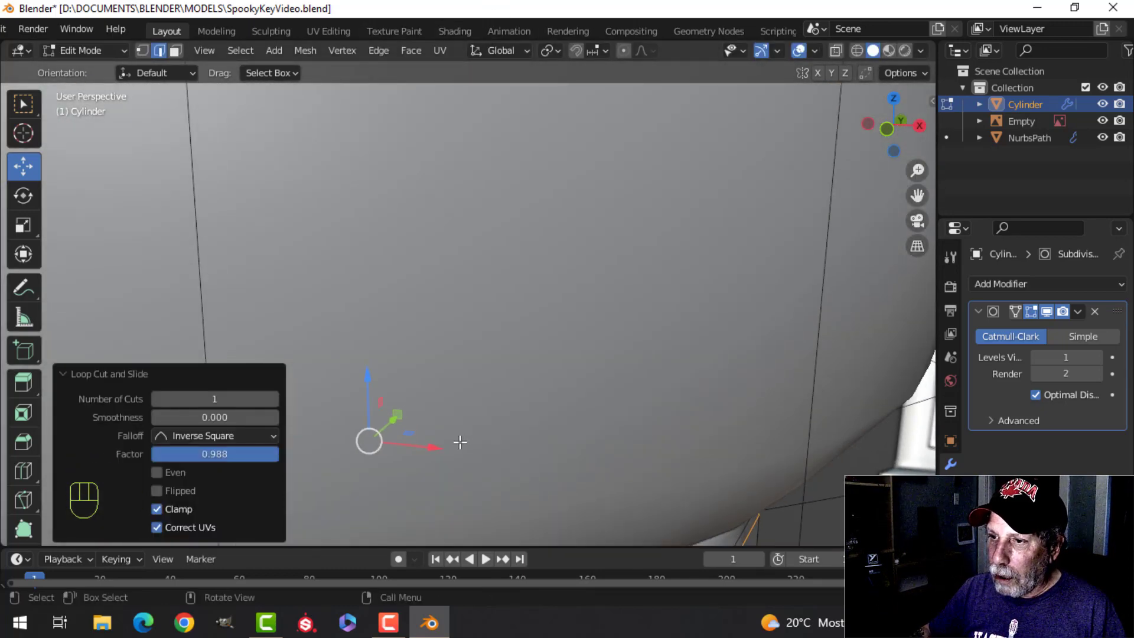
pyautogui.keyDown('shift'); pyautogui.moveTo(460, 441); pyautogui.dragTo(478, 357, button='middle'); pyautogui.keyUp('shift')
pyautogui.hotkey('ctrl', 'r')
pyautogui.click(400, 294)
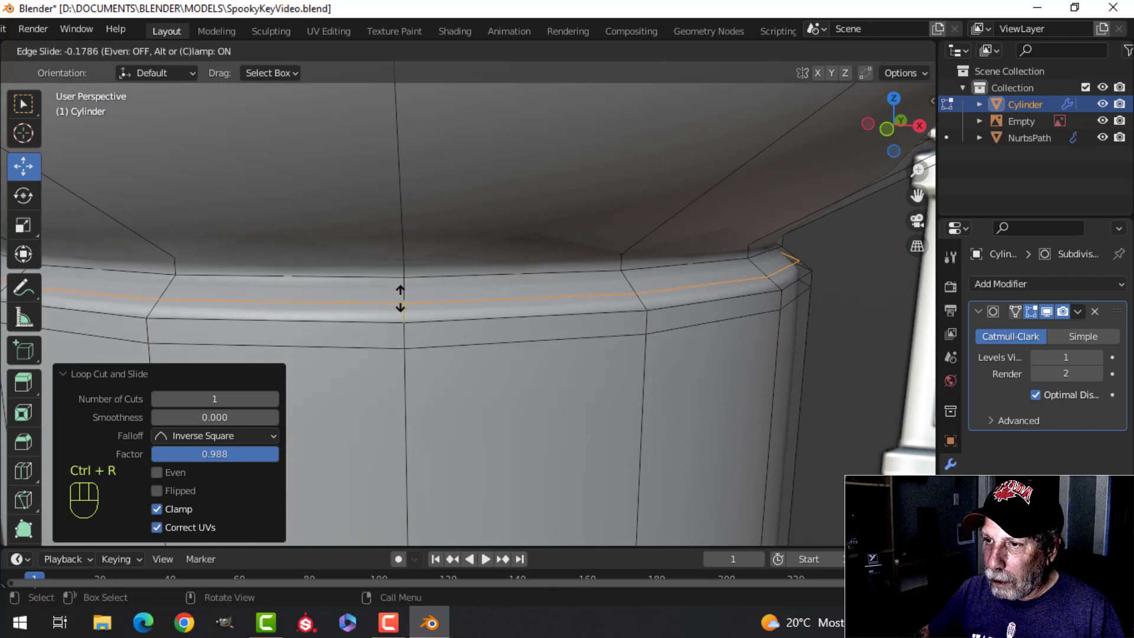
pyautogui.click(402, 307)
pyautogui.hotkey('ctrl', 'r')
pyautogui.click(402, 298)
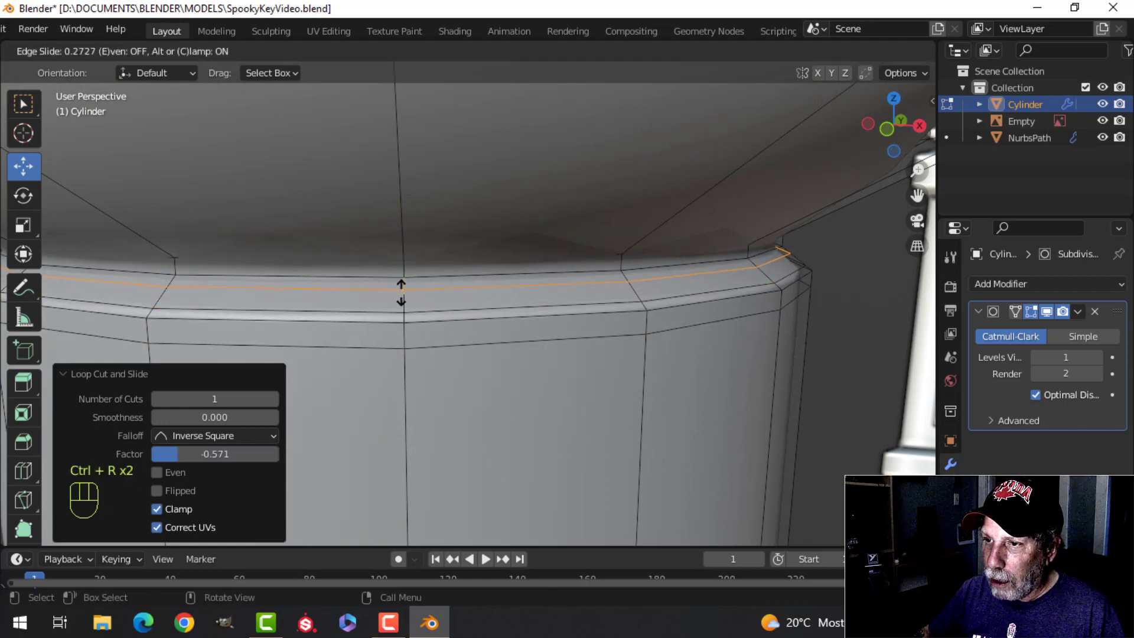
pyautogui.click(400, 294)
pyautogui.scroll(-7, 451, 315)
pyautogui.keyDown('shift'); pyautogui.moveTo(452, 317); pyautogui.dragTo(455, 260, button='middle'); pyautogui.keyUp('shift')
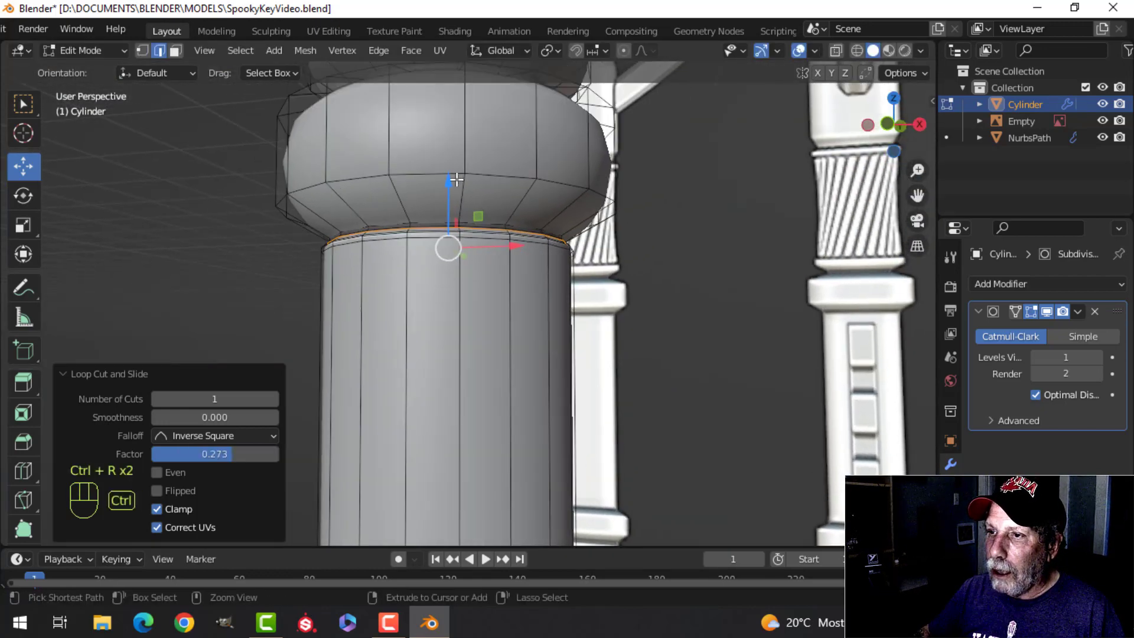
pyautogui.hotkey('ctrl', 'r')
pyautogui.click(454, 179)
pyautogui.press('Escape')
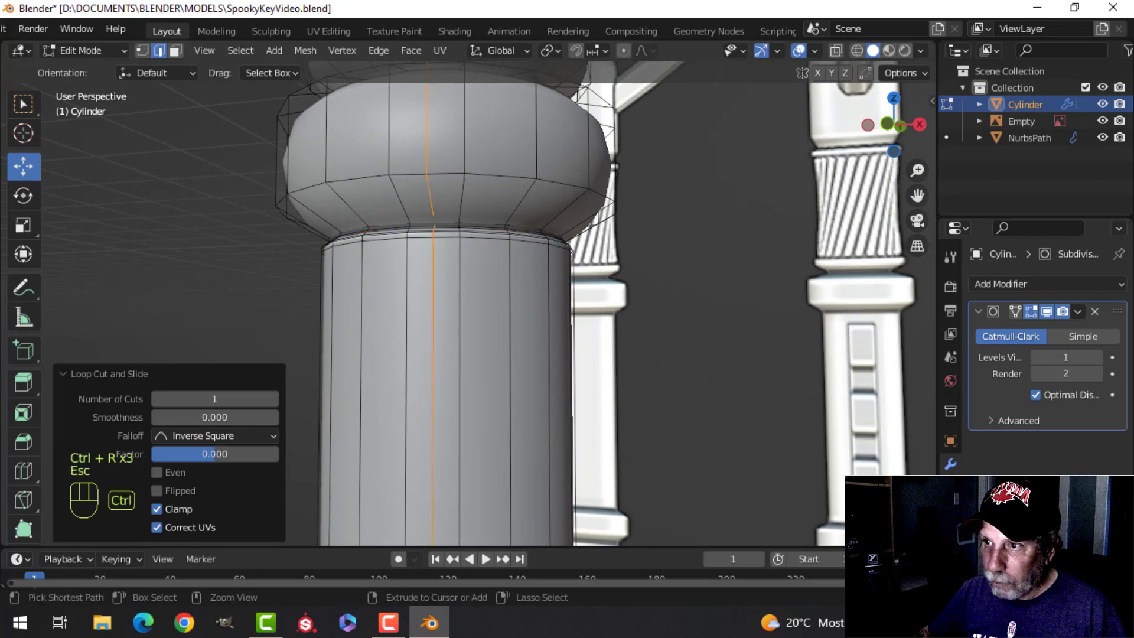
pyautogui.hotkey('ctrl', 'z')
# Step: Add support loops near the bottom and top of the upper collar's lower taper, the top one at a factor of about 0.7
pyautogui.hotkey('ctrl', 'r')
pyautogui.click(461, 201)
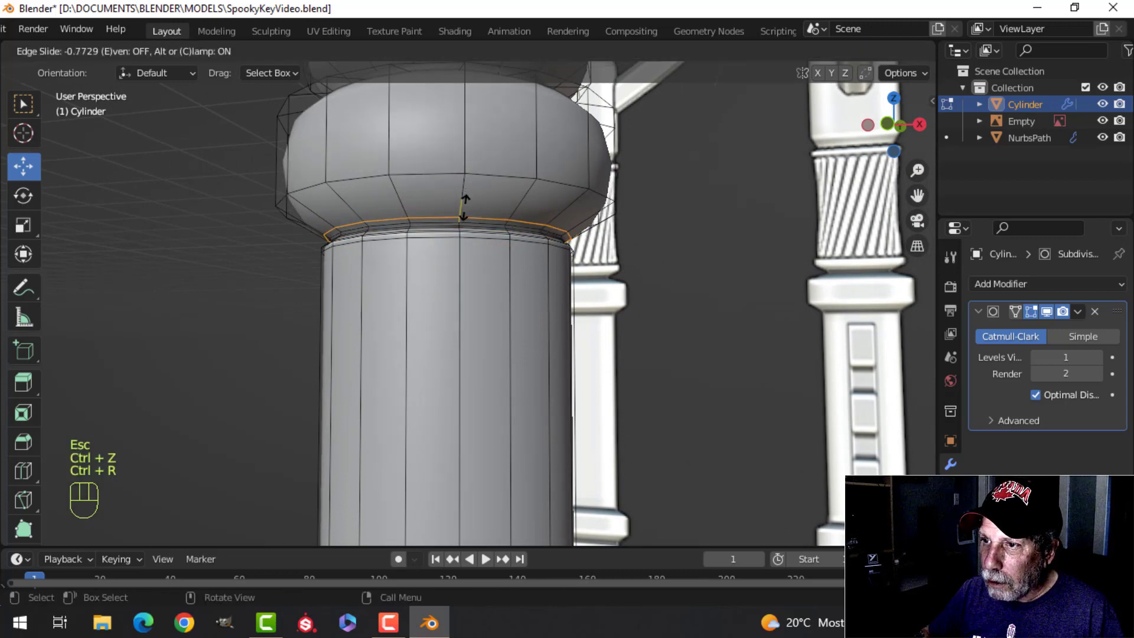
pyautogui.click(464, 208)
pyautogui.hotkey('ctrl', 'r')
pyautogui.click(452, 182)
pyautogui.click(451, 195)
# Step: Add support loops on the upper collar's straight side near its lower and upper edges, the upper one at a factor of about 0.84
pyautogui.hotkey('ctrl', 'r')
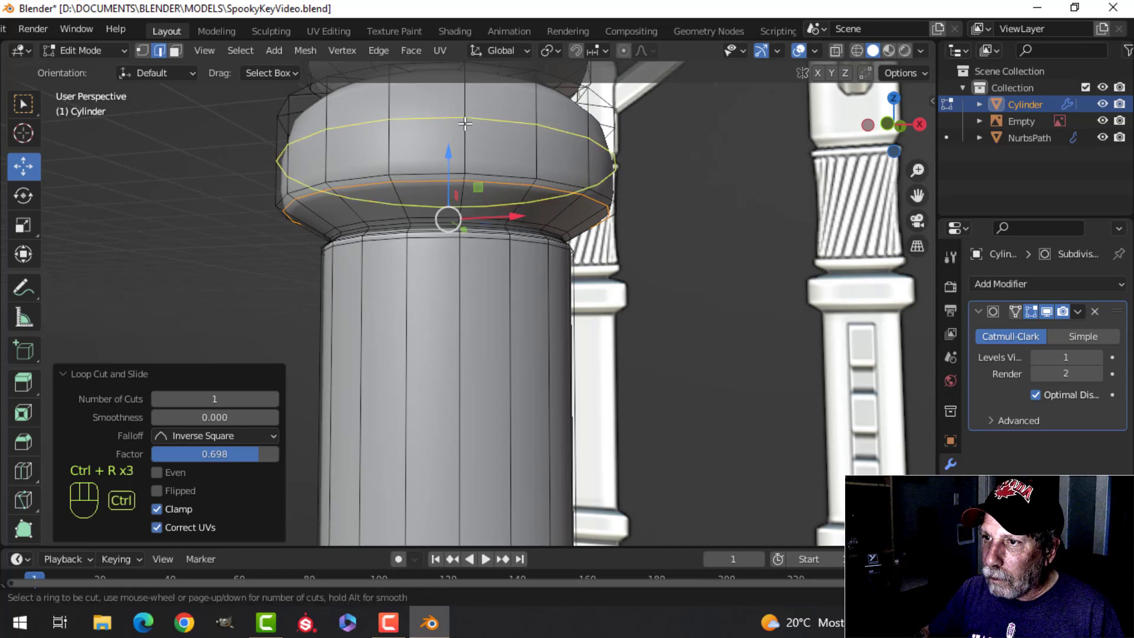
pyautogui.click(465, 123)
pyautogui.click(466, 169)
pyautogui.keyDown('shift'); pyautogui.moveTo(466, 171); pyautogui.dragTo(511, 332, button='middle'); pyautogui.keyUp('shift')
pyautogui.hotkey('ctrl', 'r')
pyautogui.click(468, 340)
pyautogui.click(467, 296)
# Step: Add support loops on the upper collar's sloped shoulder, near its outer and inner edges, at factors of about -0.87 and 0.8
pyautogui.scroll(3, 481, 378)
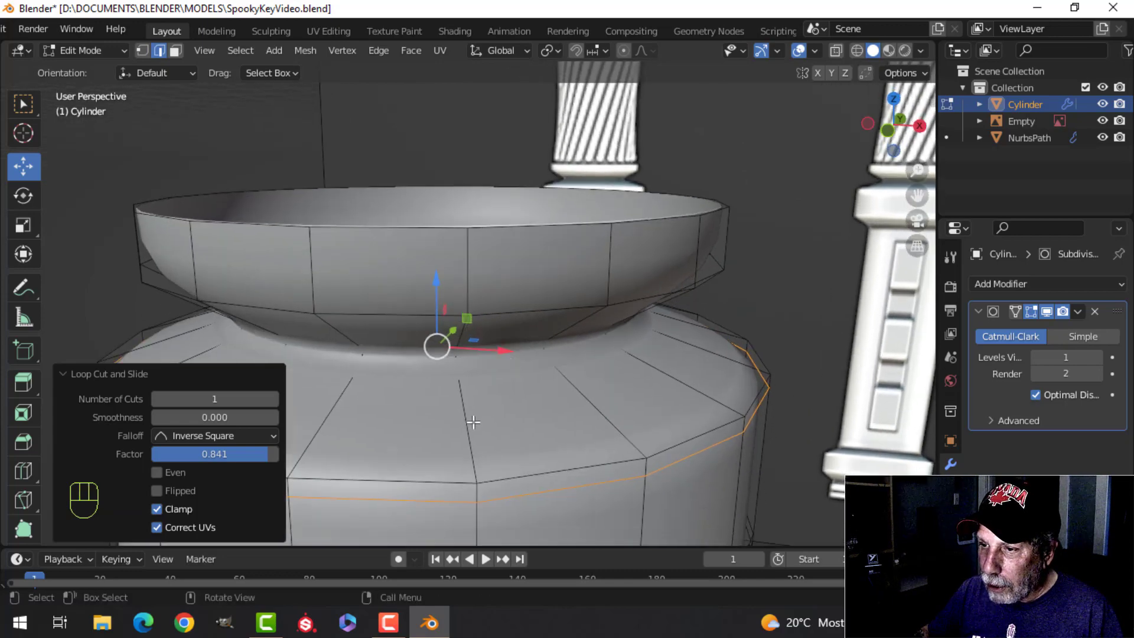
pyautogui.hotkey('ctrl', 'r')
pyautogui.click(472, 419)
pyautogui.click(474, 469)
pyautogui.hotkey('ctrl', 'r')
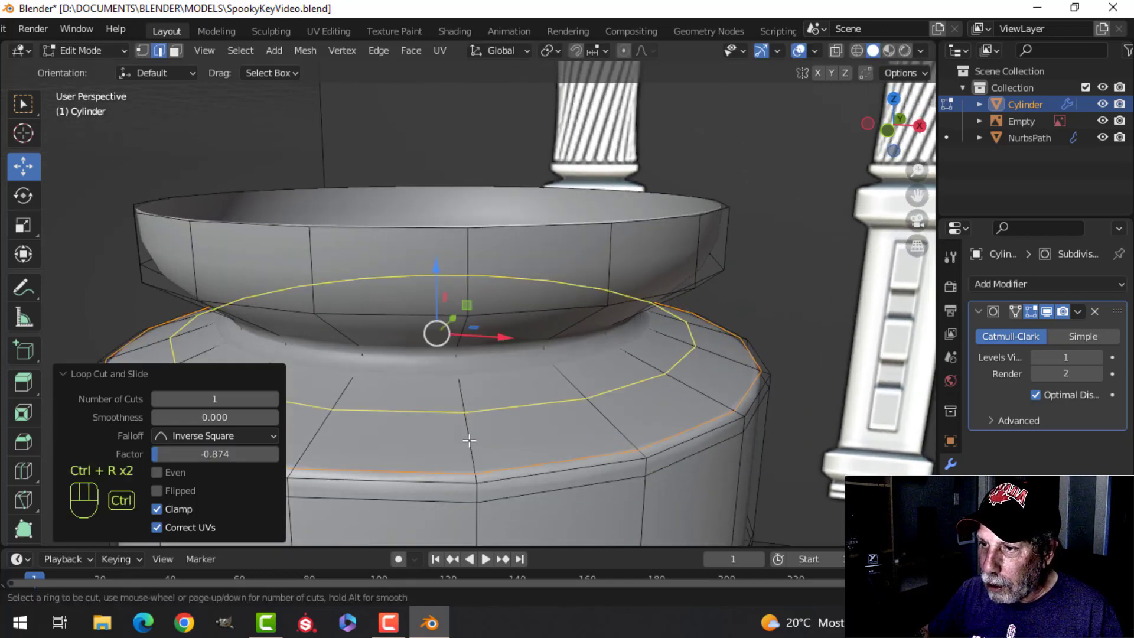
pyautogui.click(455, 366)
pyautogui.click(458, 397)
# Step: Add support loops near the bottom and top of the flared taper above the upper collar, at factors of about -0.87 and 0.77
pyautogui.scroll(2, 466, 354)
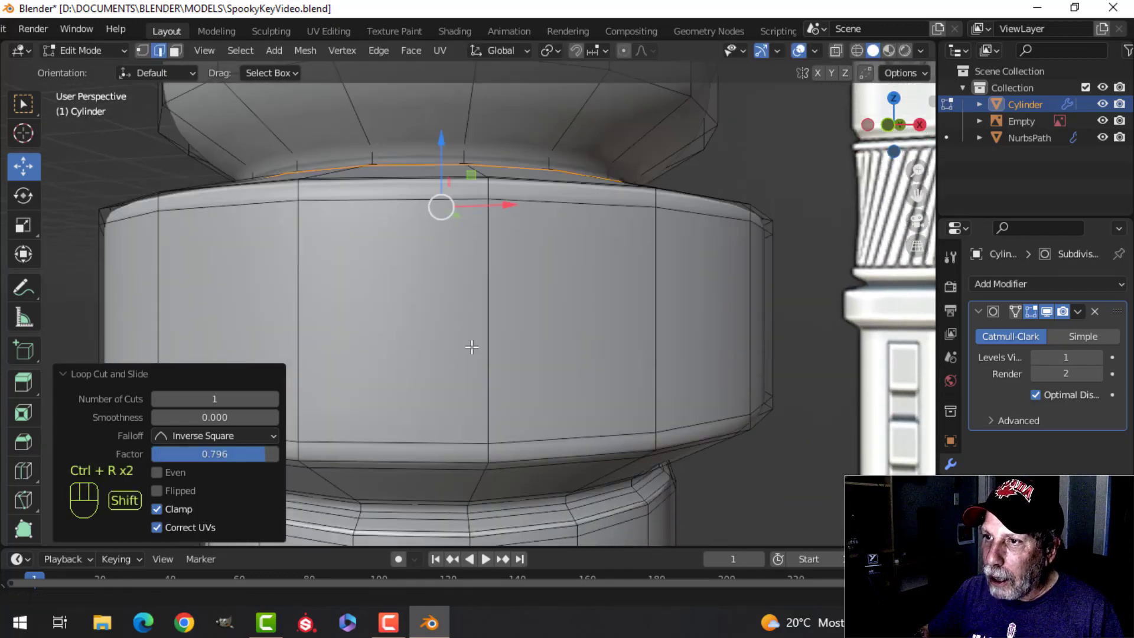
pyautogui.keyDown('shift'); pyautogui.moveTo(472, 331); pyautogui.dragTo(469, 378, button='middle'); pyautogui.keyUp('shift')
pyautogui.hotkey('ctrl', 'r')
pyautogui.click(468, 289)
pyautogui.click(466, 307)
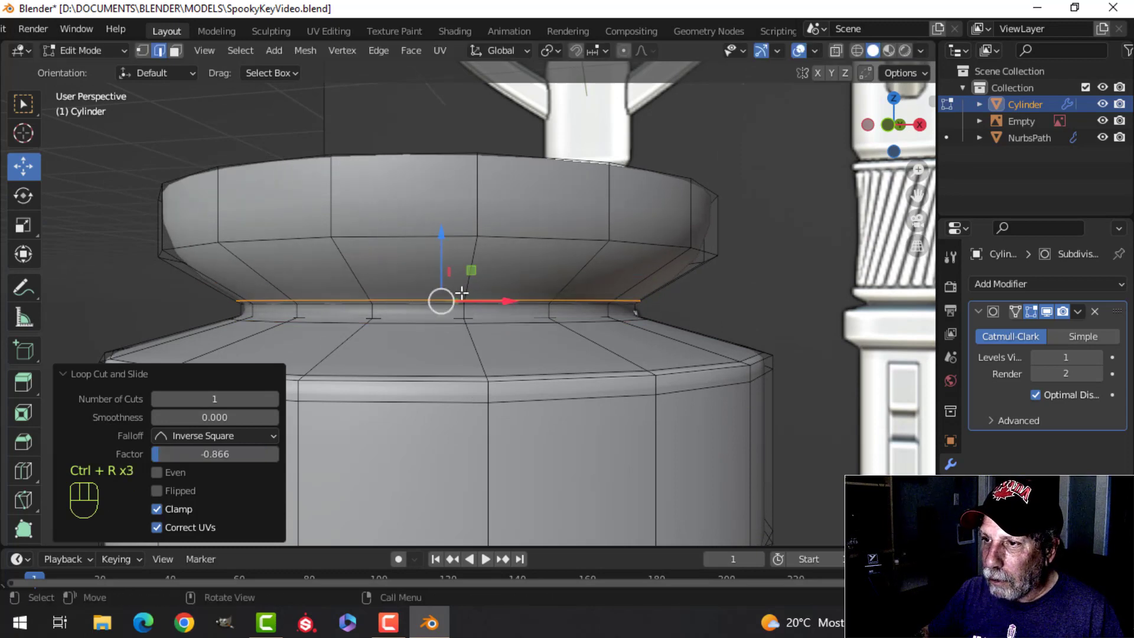
pyautogui.hotkey('ctrl', 'r')
pyautogui.click(472, 268)
pyautogui.click(472, 251)
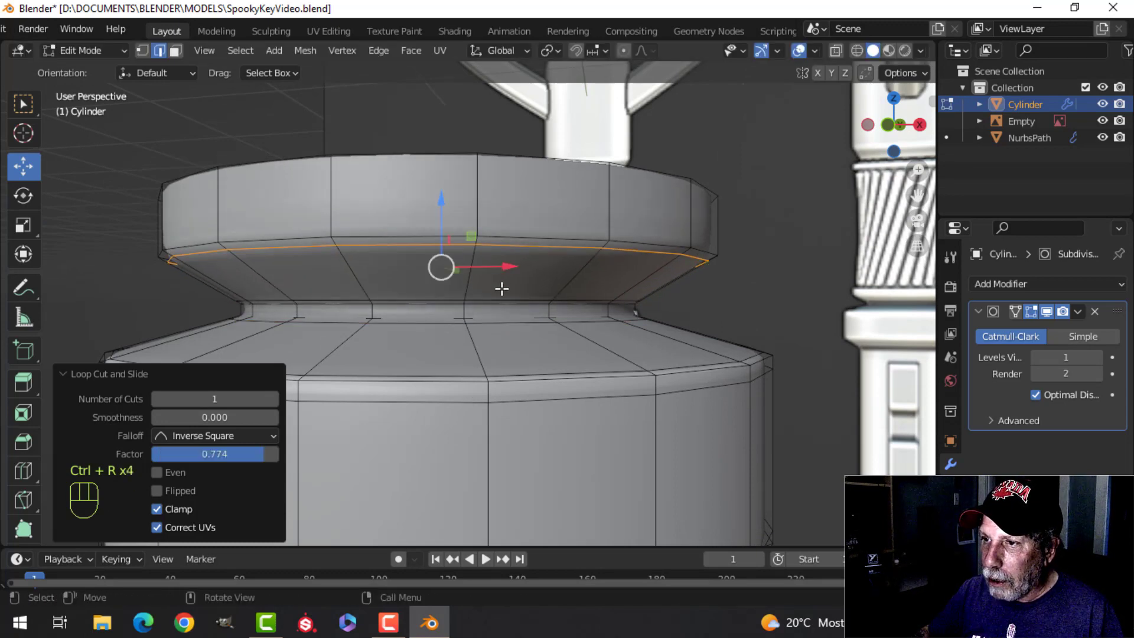
# Step: Add a support loop on the vertical side of the flared rim above the upper collar and clear the selection
pyautogui.keyDown('shift'); pyautogui.moveTo(501, 286); pyautogui.dragTo(519, 355, button='middle'); pyautogui.keyUp('shift')
pyautogui.hotkey('ctrl', 'r')
pyautogui.click(493, 341)
pyautogui.click(493, 374)
pyautogui.scroll(-6, 494, 374)
pyautogui.hotkey('alt', 'a')
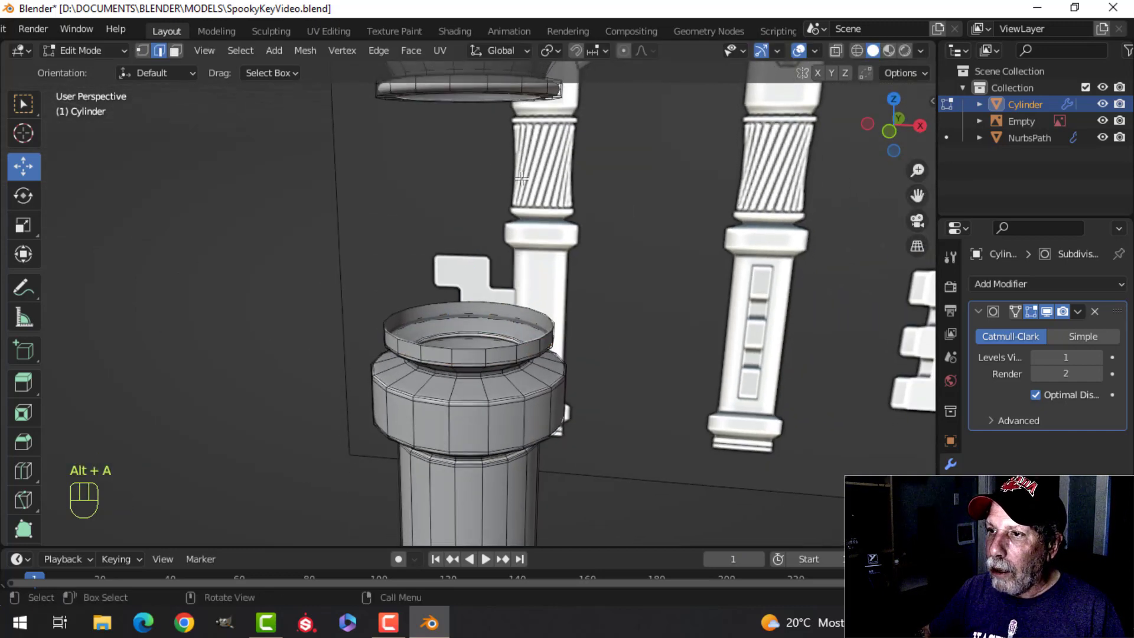
# Step: Extrude the open top edge loop of the flared rim and scale it inward to about 0.882 to form a lip
pyautogui.scroll(3, 520, 242)
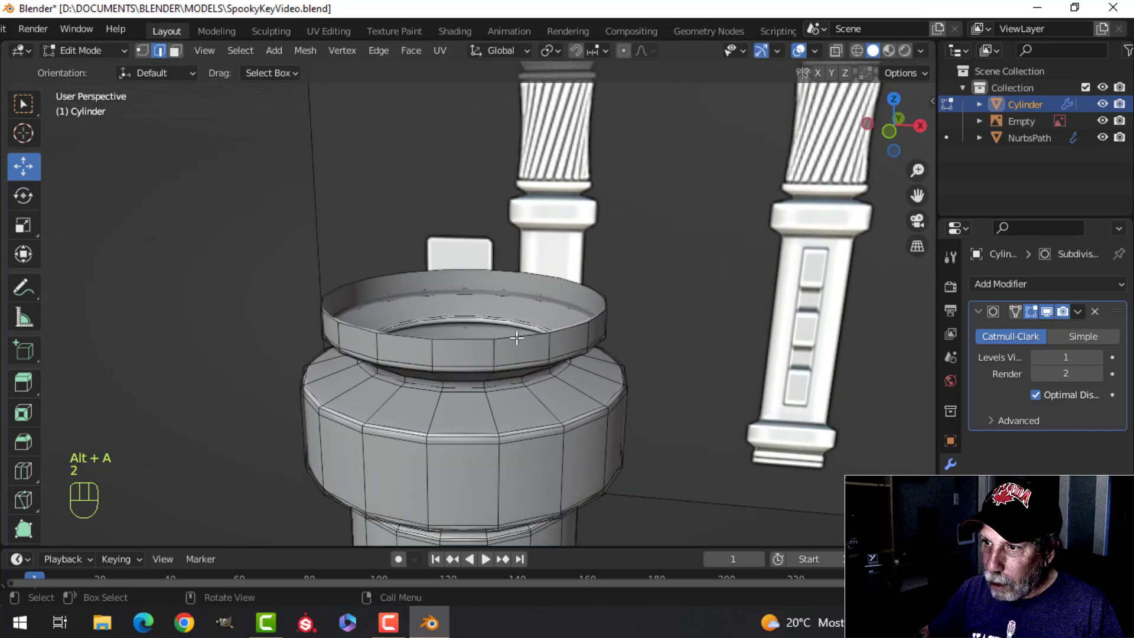
pyautogui.keyDown('alt'); pyautogui.keyDown('shift'); pyautogui.click(600, 334); pyautogui.keyUp('shift'); pyautogui.keyUp('alt')
pyautogui.press('e')
pyautogui.rightClick(648, 334)
pyautogui.press('s')
pyautogui.click(608, 338)
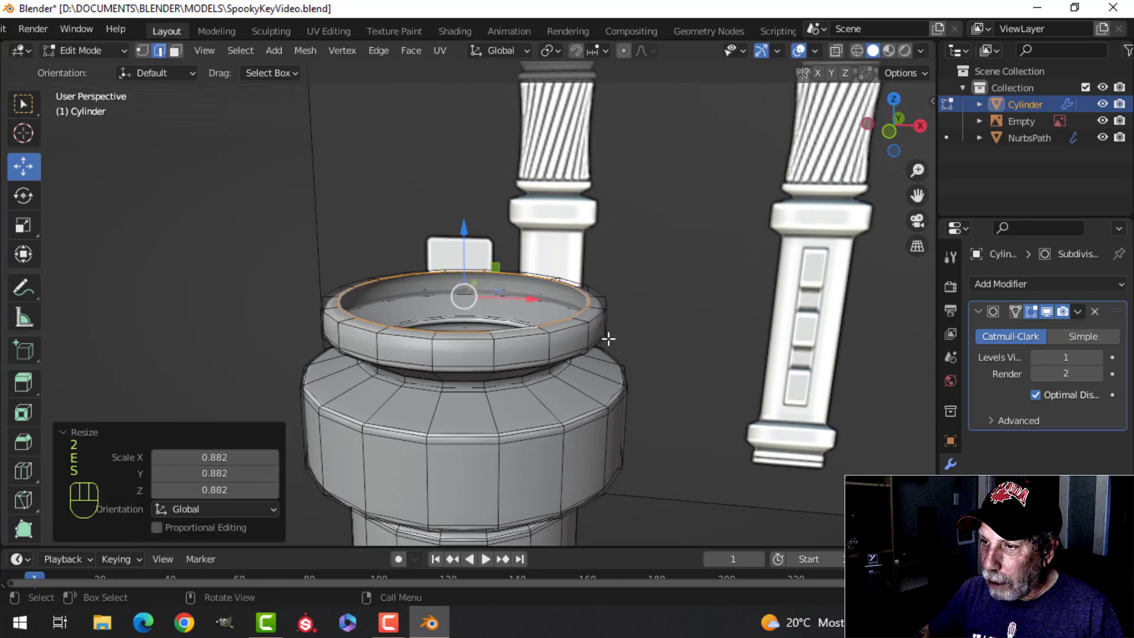
# Step: Add two support loops around the rim's top lip, at slide factors of about 0.63 and 0.51
pyautogui.scroll(5, 608, 338)
pyautogui.hotkey('alt', 'a')
pyautogui.moveTo(467, 253); pyautogui.dragTo(520, 319, button='middle')
pyautogui.hotkey('ctrl', 'r')
pyautogui.click(451, 232)
pyautogui.click(452, 223)
pyautogui.keyDown('shift'); pyautogui.moveTo(520, 502); pyautogui.dragTo(496, 405, button='middle'); pyautogui.keyUp('shift')
pyautogui.hotkey('ctrl', 'r')
pyautogui.click(402, 450)
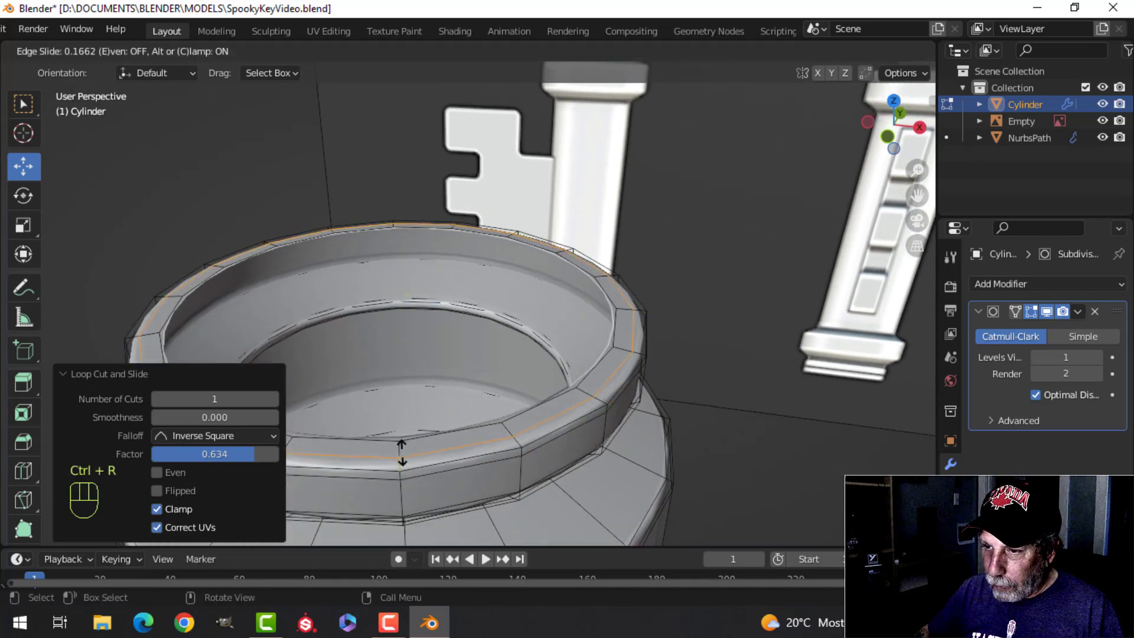
pyautogui.click(404, 458)
# Step: Add a first support loop to the flange at the lower end of the wide upper section
pyautogui.scroll(-6, 449, 366)
pyautogui.keyDown('shift'); pyautogui.moveTo(506, 253); pyautogui.dragTo(517, 295, button='middle'); pyautogui.keyUp('shift')
pyautogui.scroll(3, 524, 386)
pyautogui.keyDown('shift'); pyautogui.moveTo(518, 295); pyautogui.dragTo(492, 266, button='middle'); pyautogui.keyUp('shift')
pyautogui.scroll(2, 517, 368)
pyautogui.keyDown('shift'); pyautogui.moveTo(492, 265); pyautogui.dragTo(490, 304, button='middle'); pyautogui.keyUp('shift')
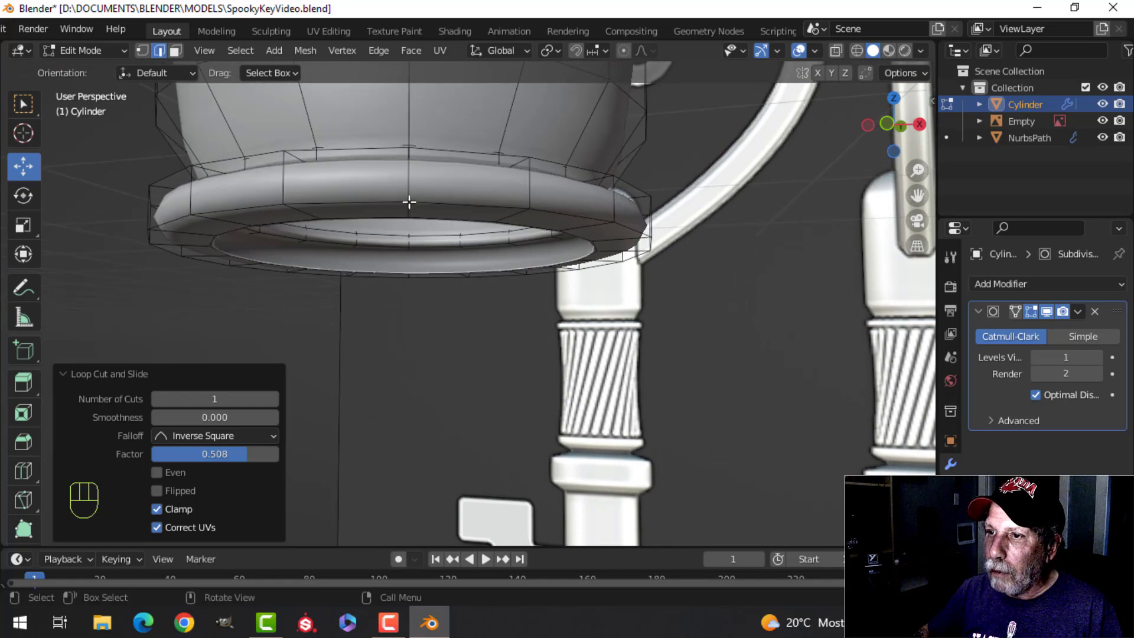
pyautogui.keyDown('shift'); pyautogui.moveTo(433, 210); pyautogui.dragTo(471, 384, button='middle'); pyautogui.keyUp('shift')
pyautogui.hotkey('ctrl', 'r')
pyautogui.click(425, 166)
pyautogui.click(431, 152)
# Step: Add support loops on the flange's outer side, near the lower edge at about -0.61 and near the upper edge at about 0.52
pyautogui.hotkey('ctrl', 'r')
pyautogui.click(459, 357)
pyautogui.click(457, 370)
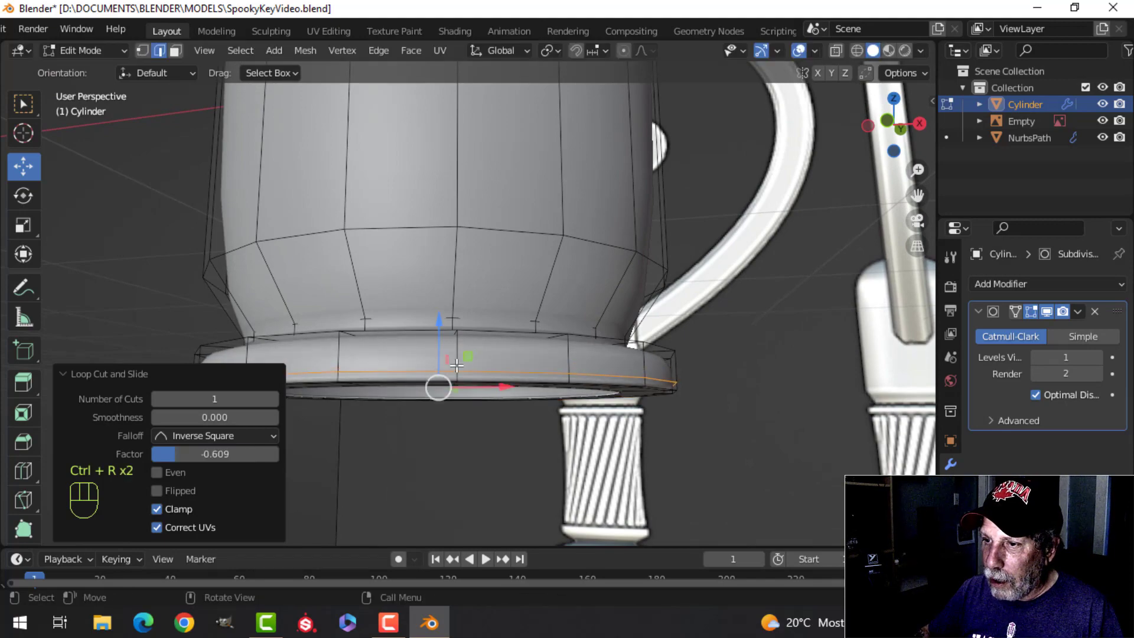
pyautogui.hotkey('ctrl', 'r')
pyautogui.click(455, 362)
pyautogui.click(455, 351)
# Step: Add support loops on the flange's top face, near the outer edge at a factor of about -0.77 and near the inner edge
pyautogui.moveTo(458, 351); pyautogui.dragTo(549, 251, button='middle')
pyautogui.moveTo(547, 295); pyautogui.dragTo(519, 332, button='middle')
pyautogui.scroll(4, 519, 335)
pyautogui.keyDown('shift'); pyautogui.moveTo(522, 380); pyautogui.dragTo(521, 298, button='middle'); pyautogui.keyUp('shift')
pyautogui.hotkey('ctrl', 'r')
pyautogui.click(451, 349)
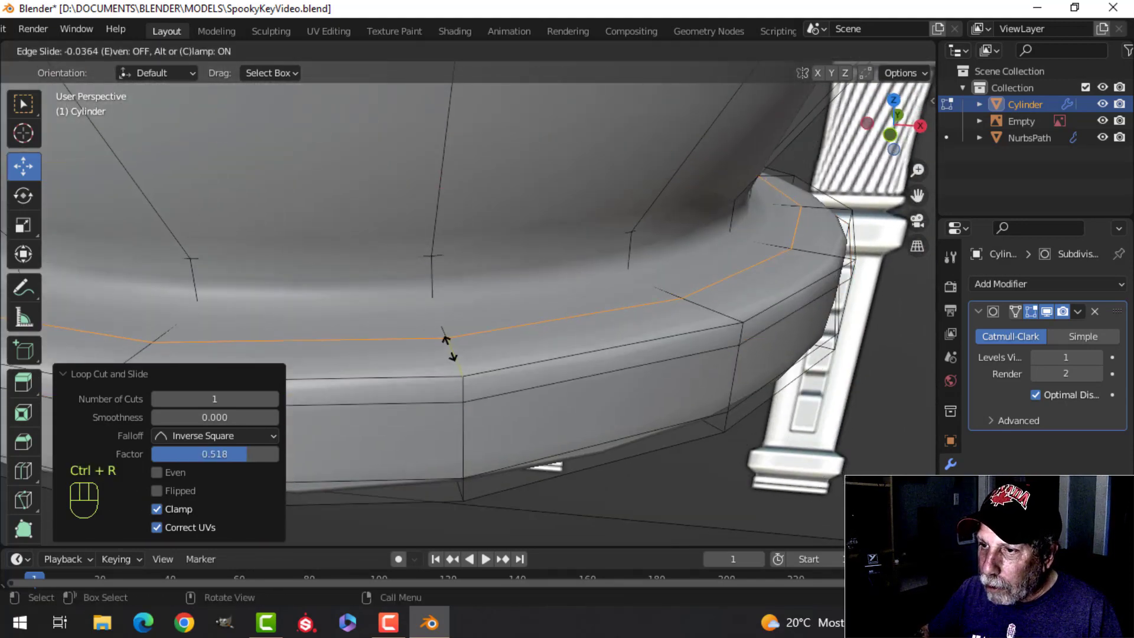
pyautogui.click(454, 357)
pyautogui.hotkey('ctrl', 'r')
pyautogui.click(449, 334)
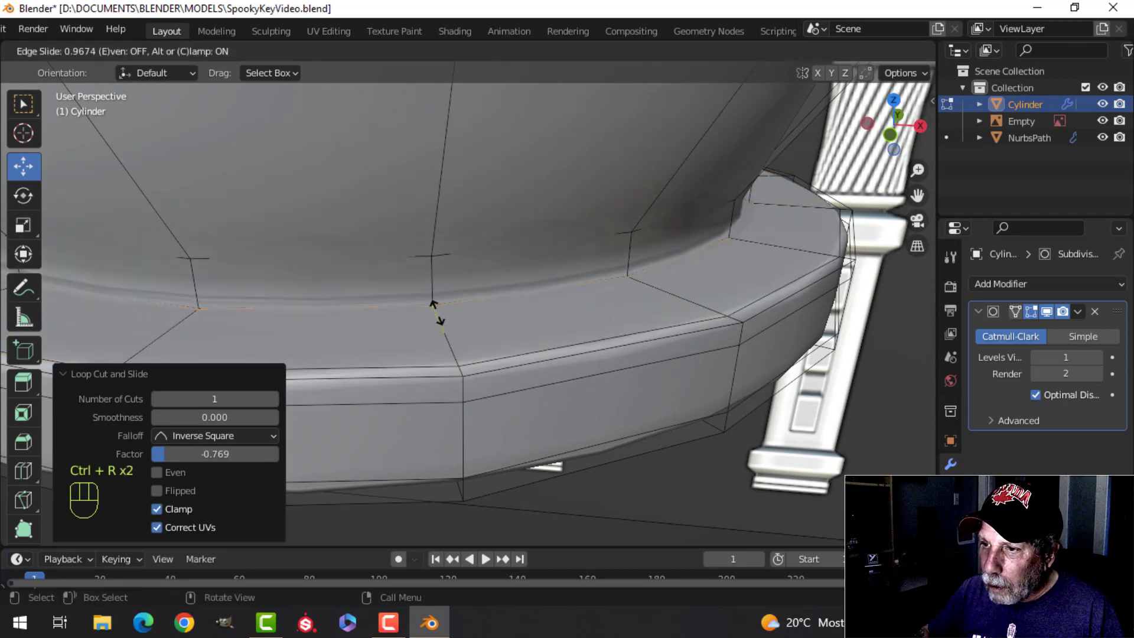
pyautogui.click(438, 319)
pyautogui.scroll(-6, 477, 293)
pyautogui.hotkey('alt', 'a')
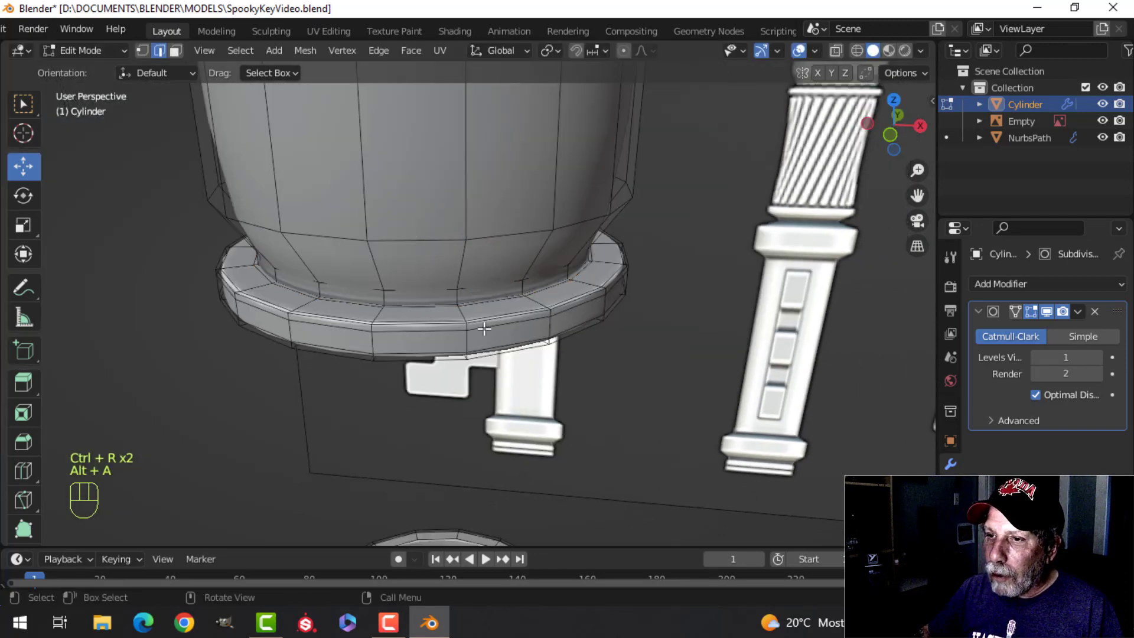
# Step: Add support loops near the top and bottom of the taper above the flange, at slide factors of about 0.9 and -0.7
pyautogui.moveTo(482, 325)
pyautogui.mouseDown(button='middle')
pyautogui.moveTo(471, 269)
pyautogui.moveTo(470, 316)
pyautogui.mouseUp(button='middle')
pyautogui.hotkey('ctrl', 'r')
pyautogui.click(460, 201)
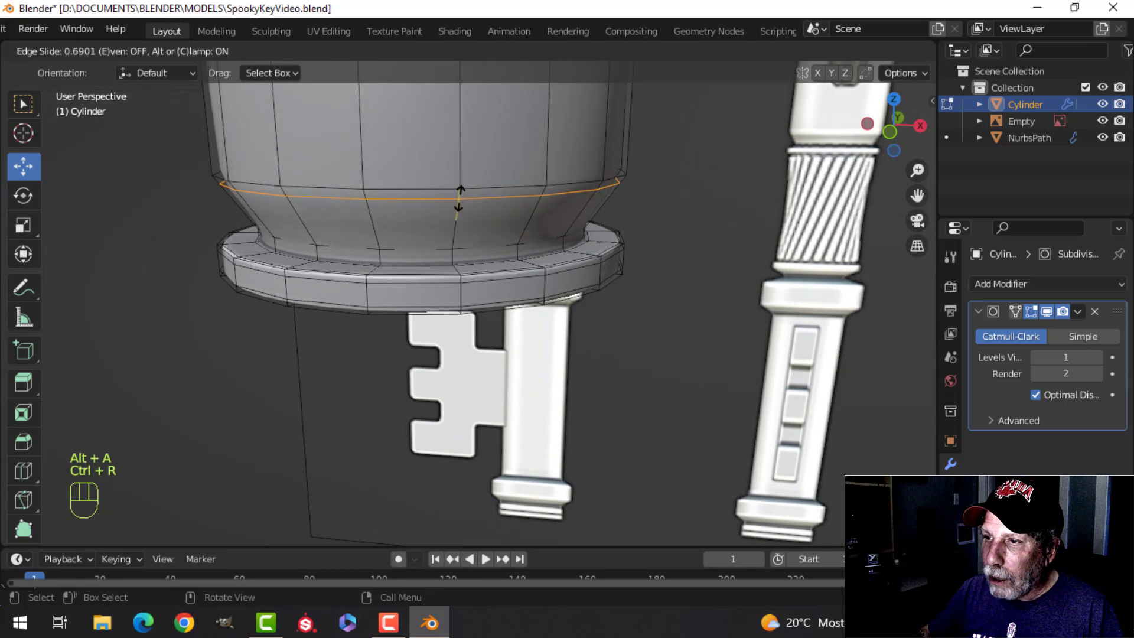
pyautogui.click(458, 192)
pyautogui.hotkey('ctrl', 'r')
pyautogui.click(456, 210)
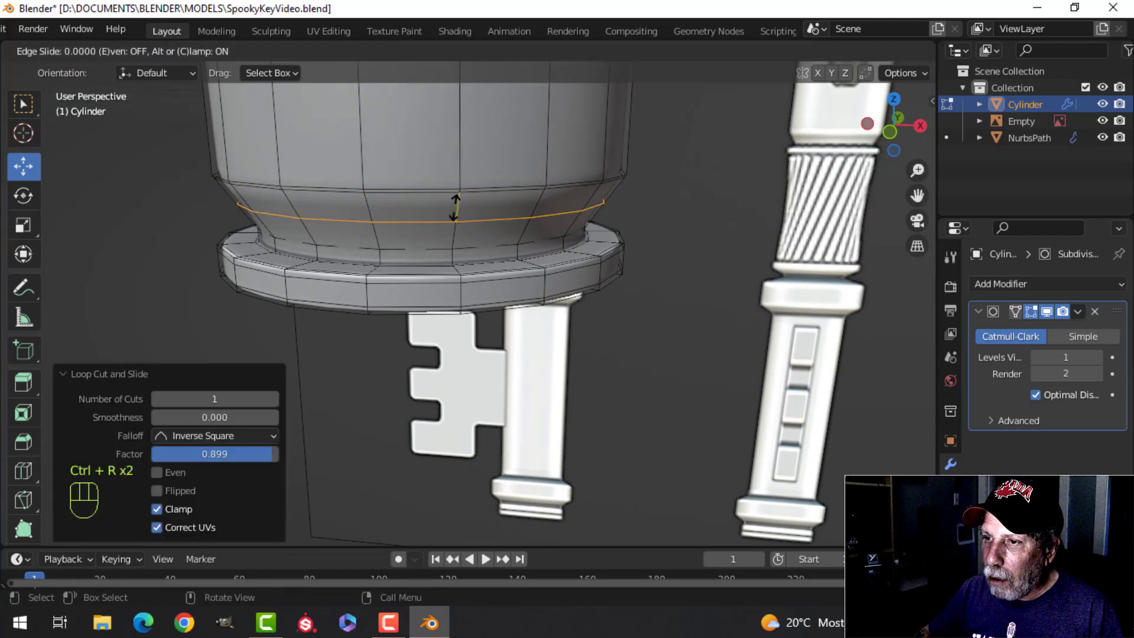
pyautogui.click(458, 226)
# Step: Add a support loop low on the wide upper section's straight side and inspect the smoothed result in Object Mode
pyautogui.keyDown('shift'); pyautogui.moveTo(488, 230); pyautogui.dragTo(492, 266, button='middle'); pyautogui.keyUp('shift')
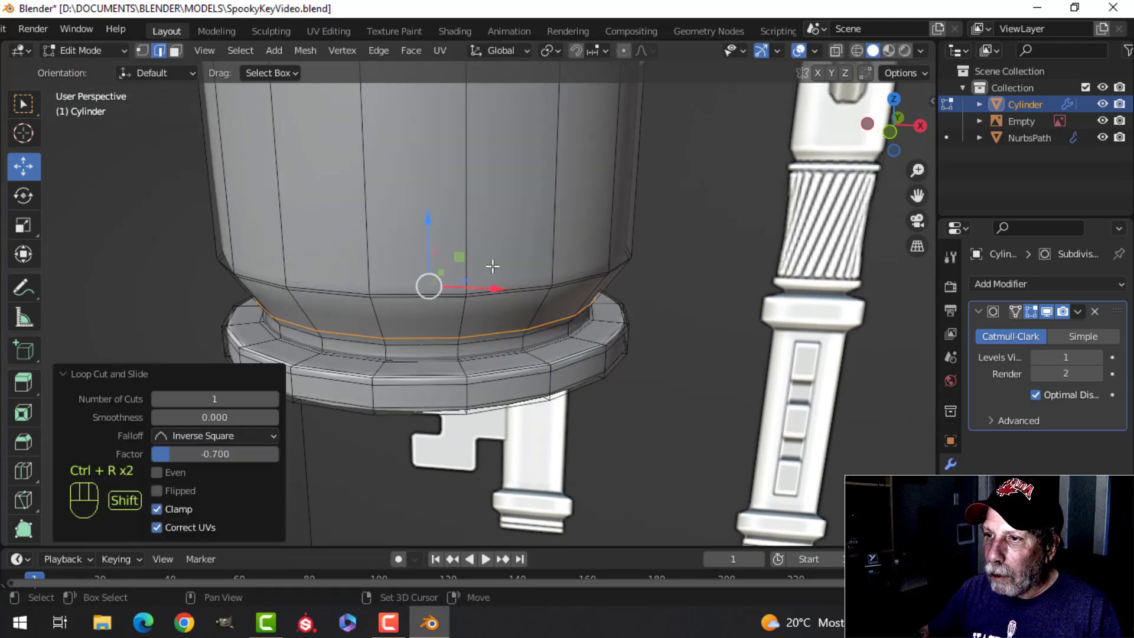
pyautogui.click(471, 216)
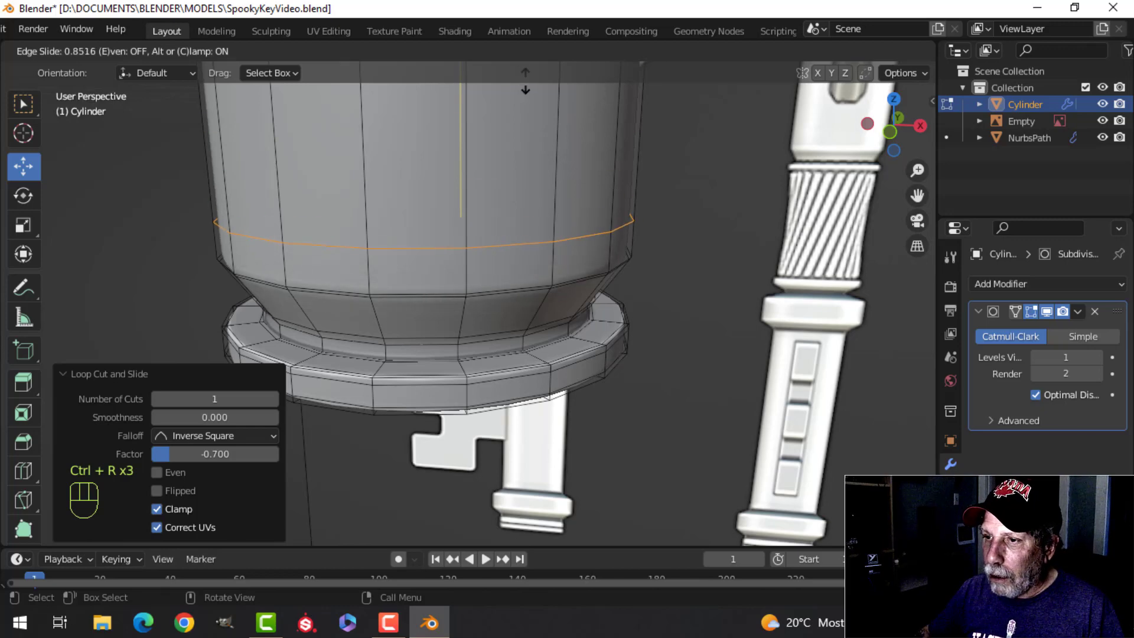
pyautogui.click(545, 125)
pyautogui.press('Tab')
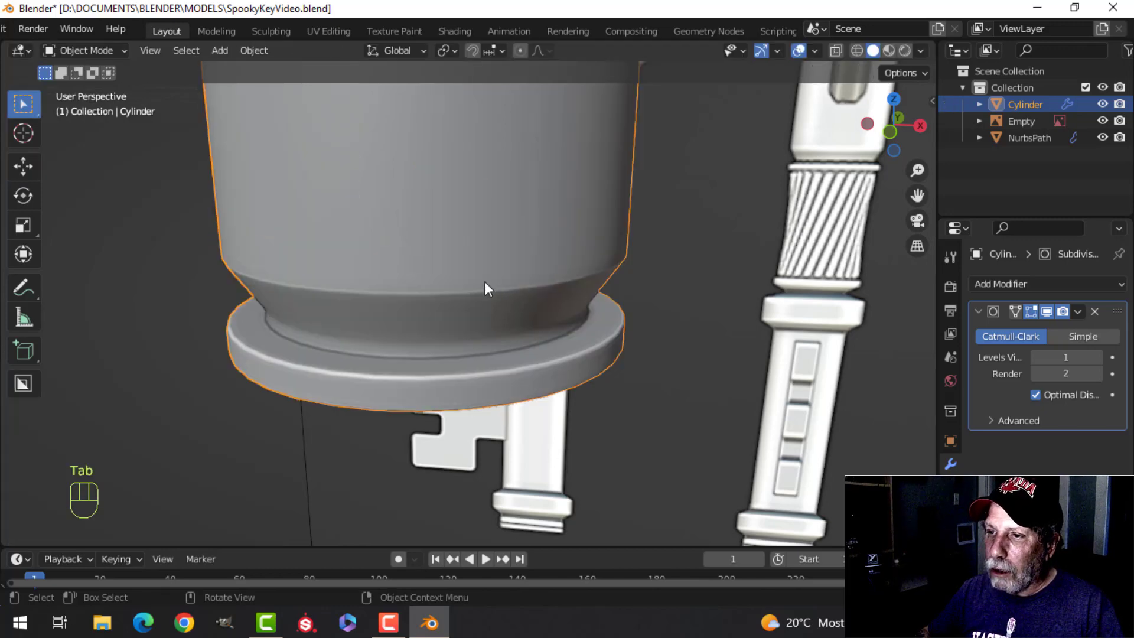
pyautogui.moveTo(484, 282); pyautogui.dragTo(487, 212, button='middle')
pyautogui.hotkey('alt', 'a')
pyautogui.scroll(3, 487, 211)
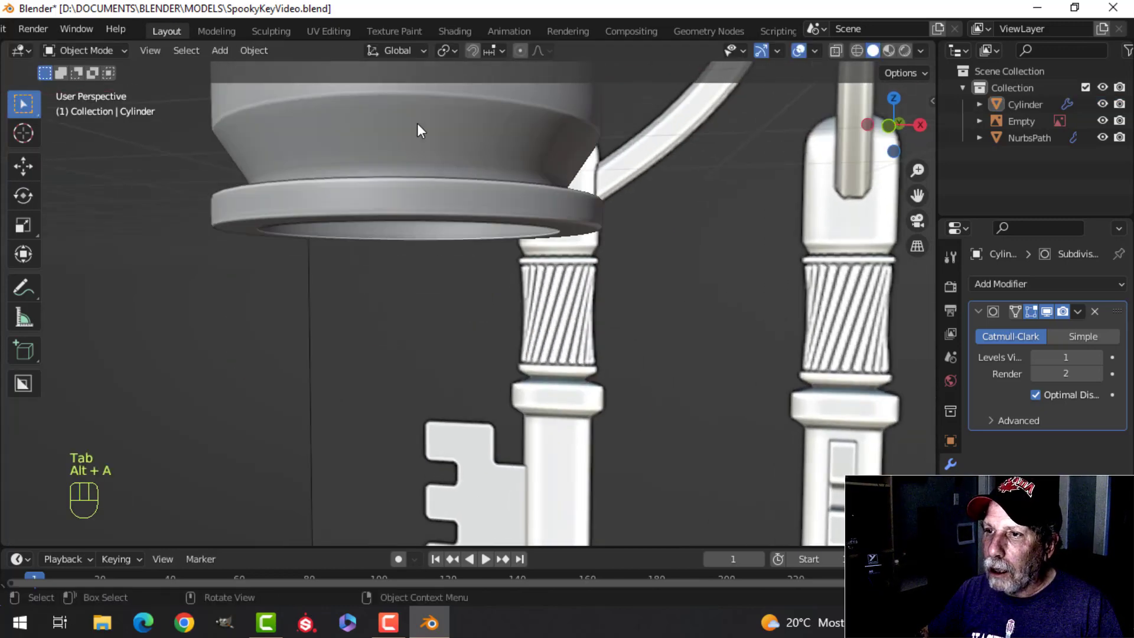
# Step: Return to Edit Mode and edge-slide the loop at the top of the taper above the flange
pyautogui.press('Tab')
pyautogui.keyDown('shift'); pyautogui.moveTo(423, 122); pyautogui.dragTo(436, 170, button='middle'); pyautogui.keyUp('shift')
pyautogui.scroll(2, 413, 159)
pyautogui.hotkey('alt', 'a')
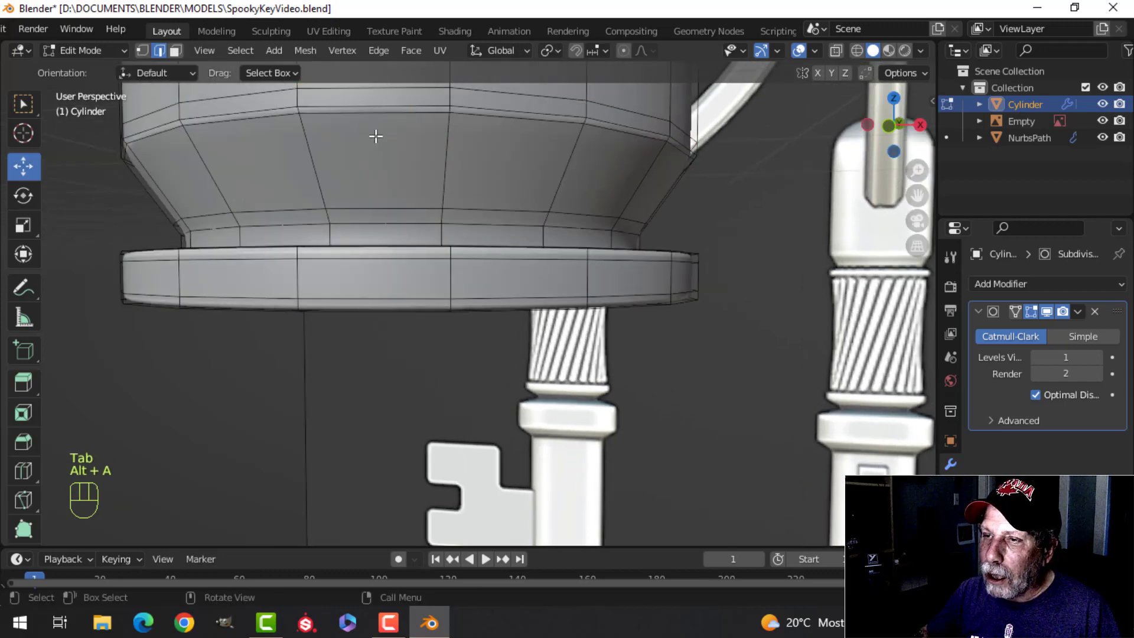
pyautogui.press('g')
pyautogui.press('g')
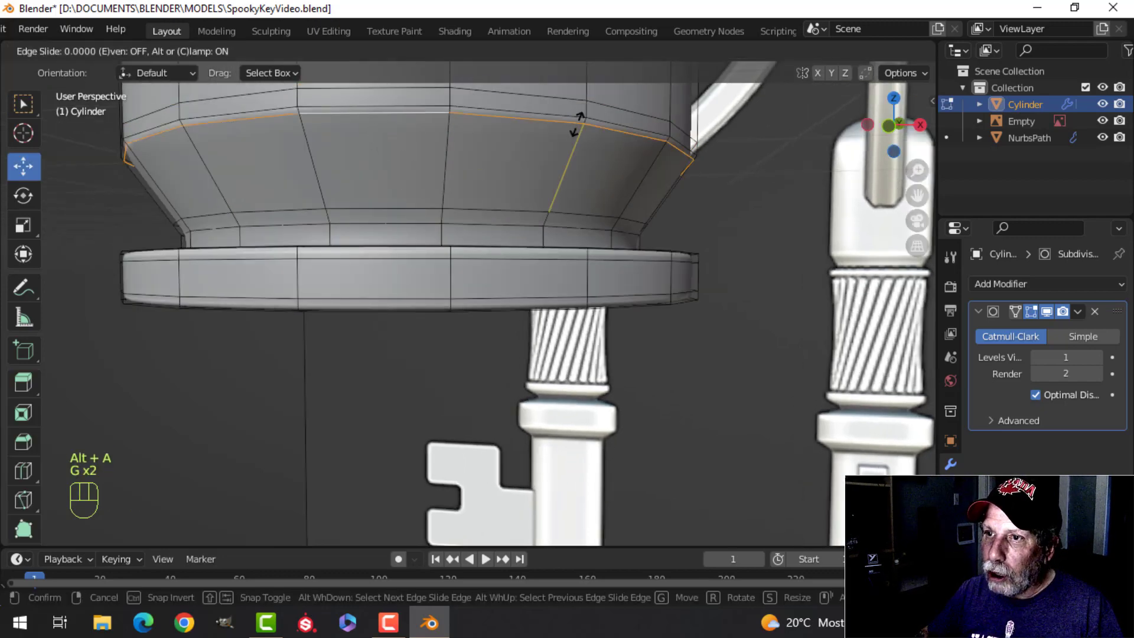
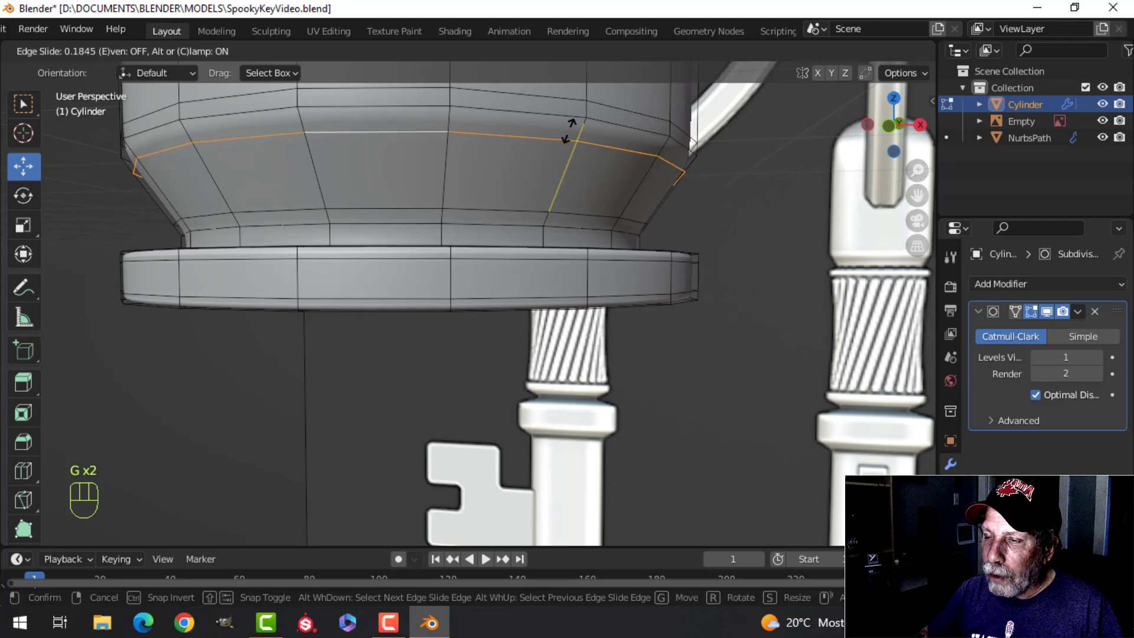
# Step: Edge-slide the loop at the top of the taper slightly up toward the bend and check the smoothed shape
pyautogui.click(568, 131)
pyautogui.press('Tab')
pyautogui.scroll(-3, 504, 160)
pyautogui.press('Tab')
pyautogui.scroll(3, 435, 244)
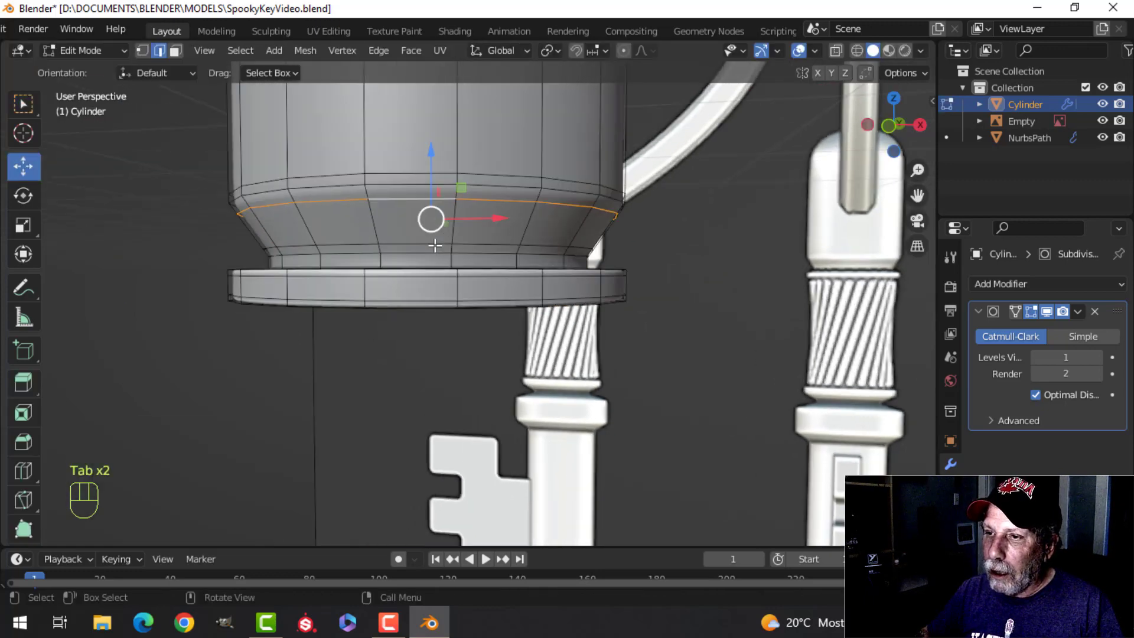
# Step: Edge-slide the lowest loop on the wide upper section's straight side and return to Object Mode
pyautogui.hotkey('alt', 'a')
pyautogui.keyDown('alt'); pyautogui.keyDown('shift'); pyautogui.click(425, 174); pyautogui.keyUp('shift'); pyautogui.keyUp('alt')
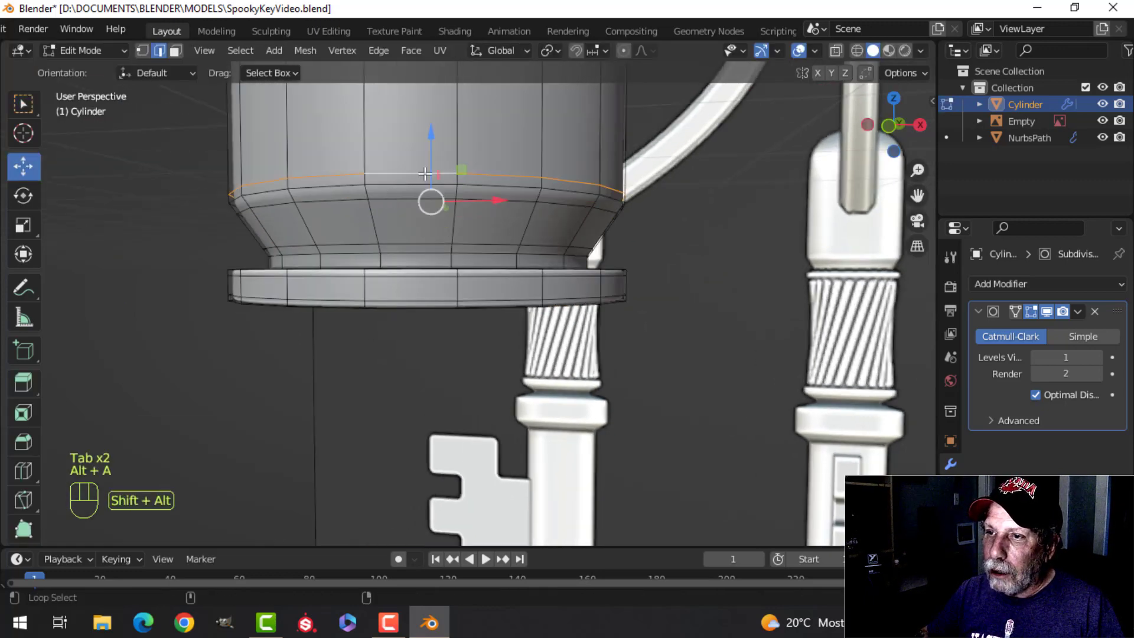
pyautogui.press('g')
pyautogui.press('g')
pyautogui.click(468, 174)
pyautogui.press('Tab')
pyautogui.scroll(-5, 484, 165)
# Step: Look over the smoothed shaft from several angles and hide the reference image
pyautogui.hotkey('alt', 'a')
pyautogui.keyDown('shift'); pyautogui.moveTo(484, 165); pyautogui.dragTo(516, 185, button='middle'); pyautogui.keyUp('shift')
pyautogui.scroll(-4, 508, 236)
pyautogui.scroll(3, 459, 193)
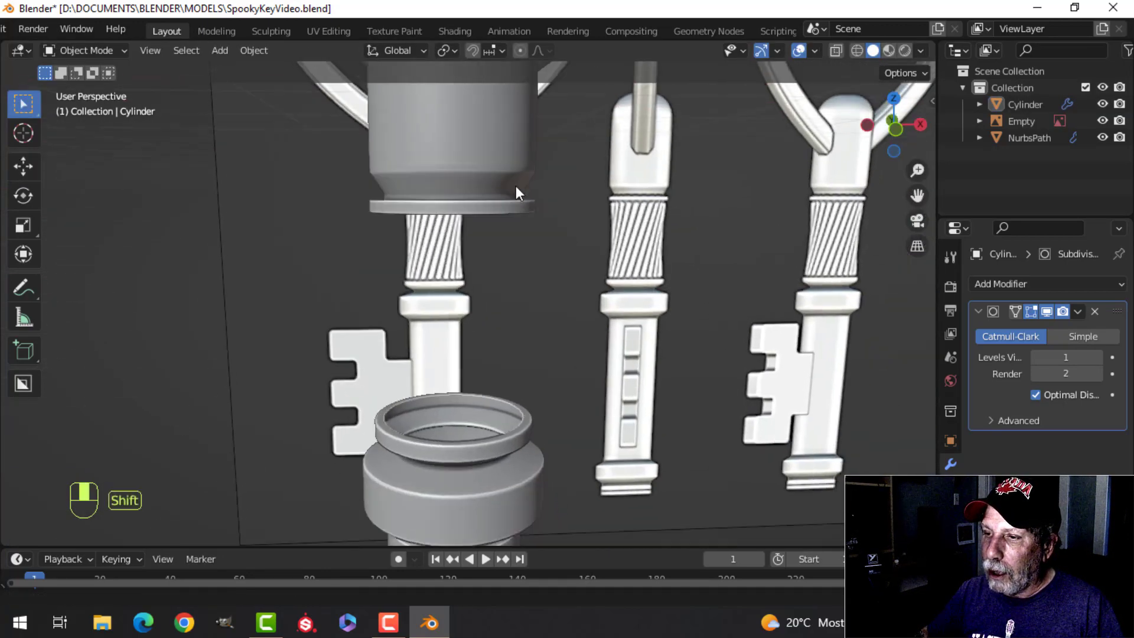
pyautogui.scroll(-6, 515, 185)
pyautogui.keyDown('shift'); pyautogui.moveTo(539, 223); pyautogui.dragTo(560, 260, button='middle'); pyautogui.keyUp('shift')
pyautogui.scroll(4, 522, 239)
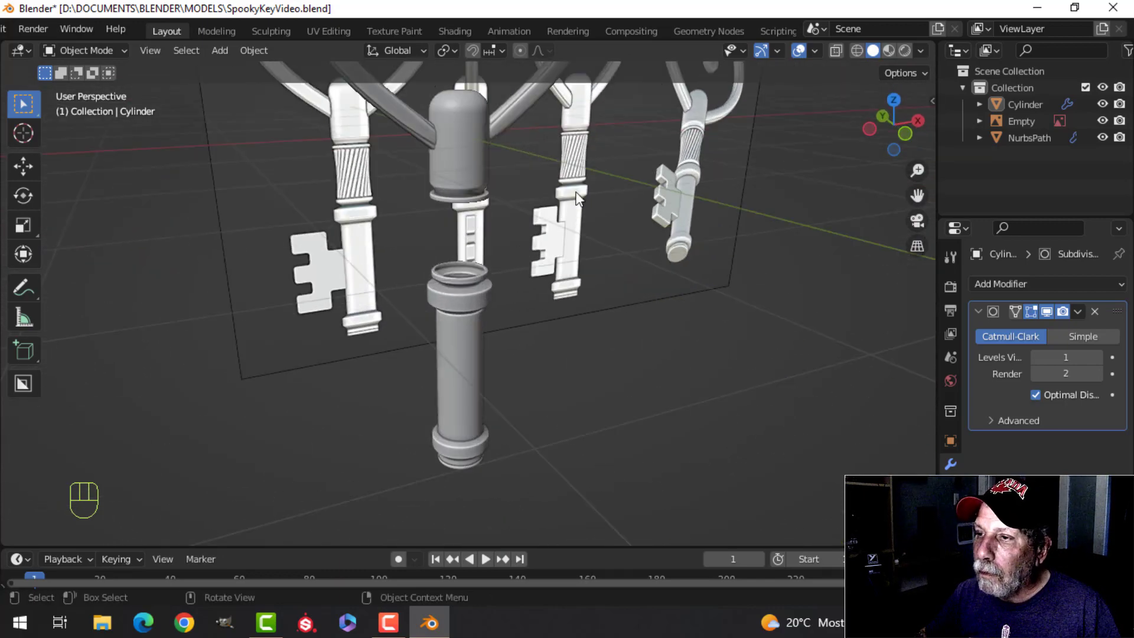
pyautogui.scroll(-4, 576, 197)
pyautogui.click(635, 189)
pyautogui.press('h')
pyautogui.moveTo(636, 190); pyautogui.dragTo(581, 214, button='middle')
# Step: Select all geometry of the shaft and heart meshes in Edit Mode and recalculate their normals outward
pyautogui.press('a')
pyautogui.press('Tab')
pyautogui.press('a')
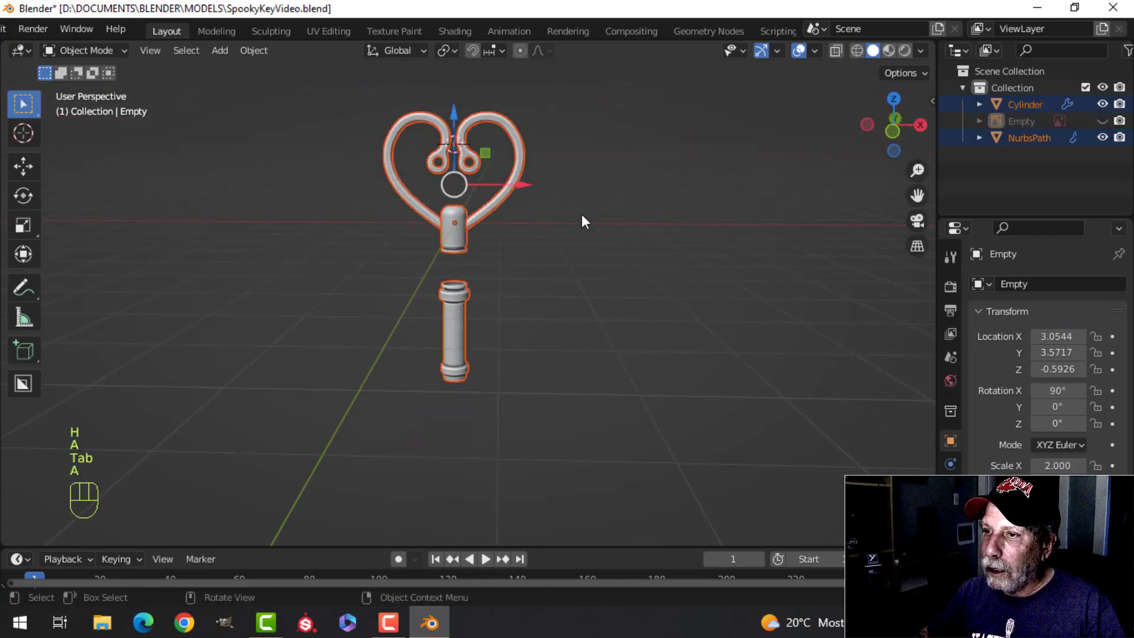
pyautogui.click(465, 242)
pyautogui.press('a')
pyautogui.press('Tab')
pyautogui.press('a')
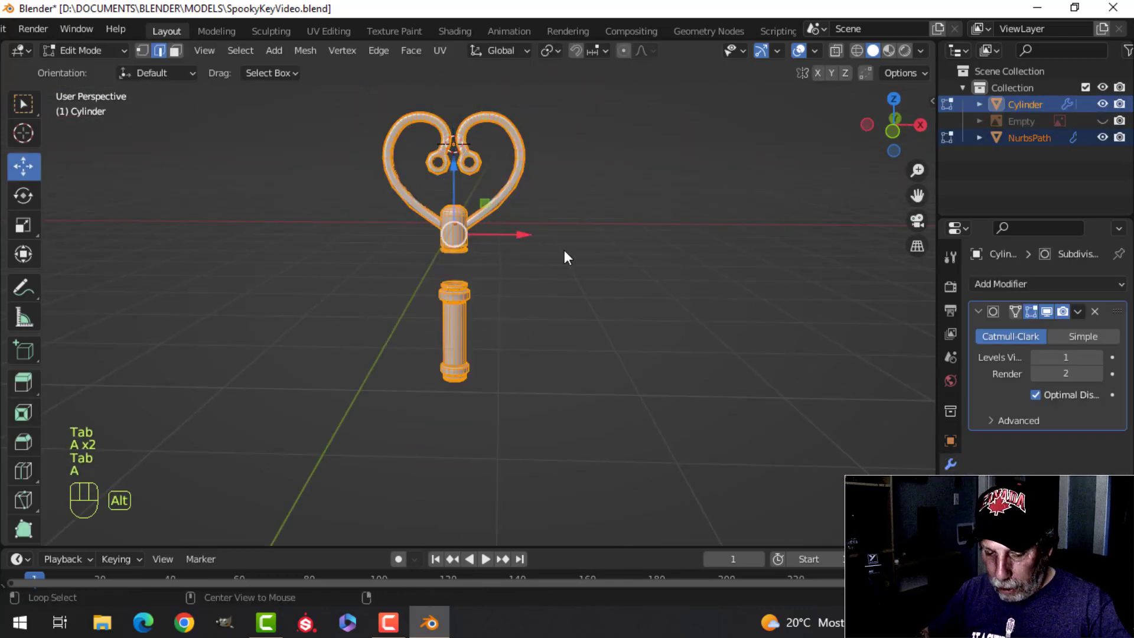
pyautogui.hotkey('alt', 'n')
pyautogui.click(564, 250)
# Step: Merge the selected shaft and heart vertices by distance and return to Object Mode with nothing selected
pyautogui.press('m')
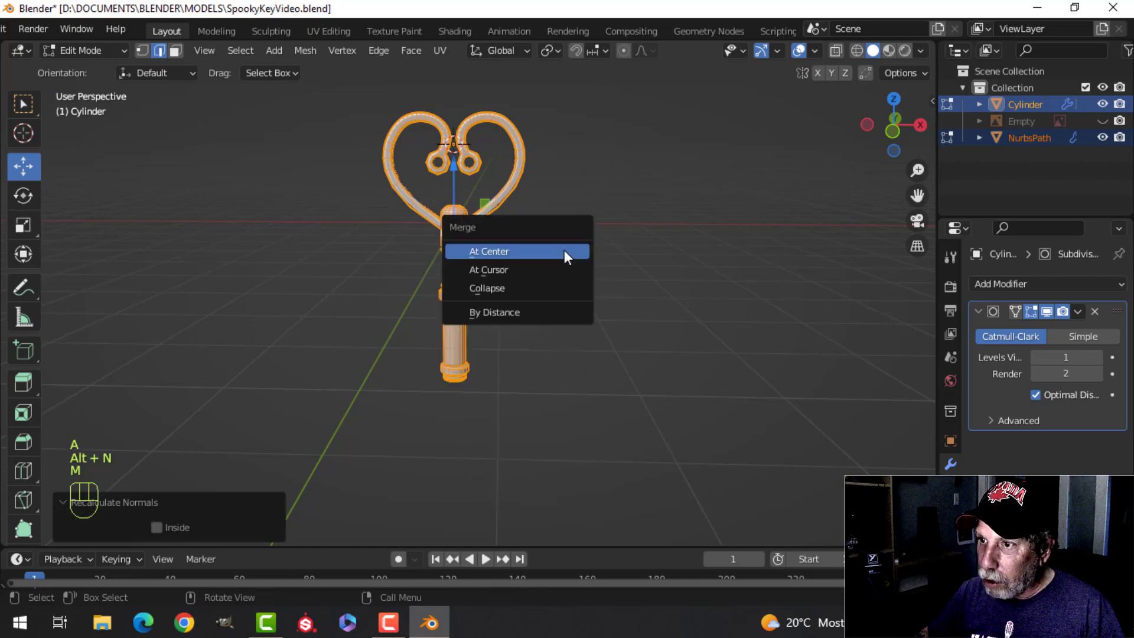
pyautogui.click(536, 310)
pyautogui.hotkey('alt', 'a')
pyautogui.scroll(6, 526, 293)
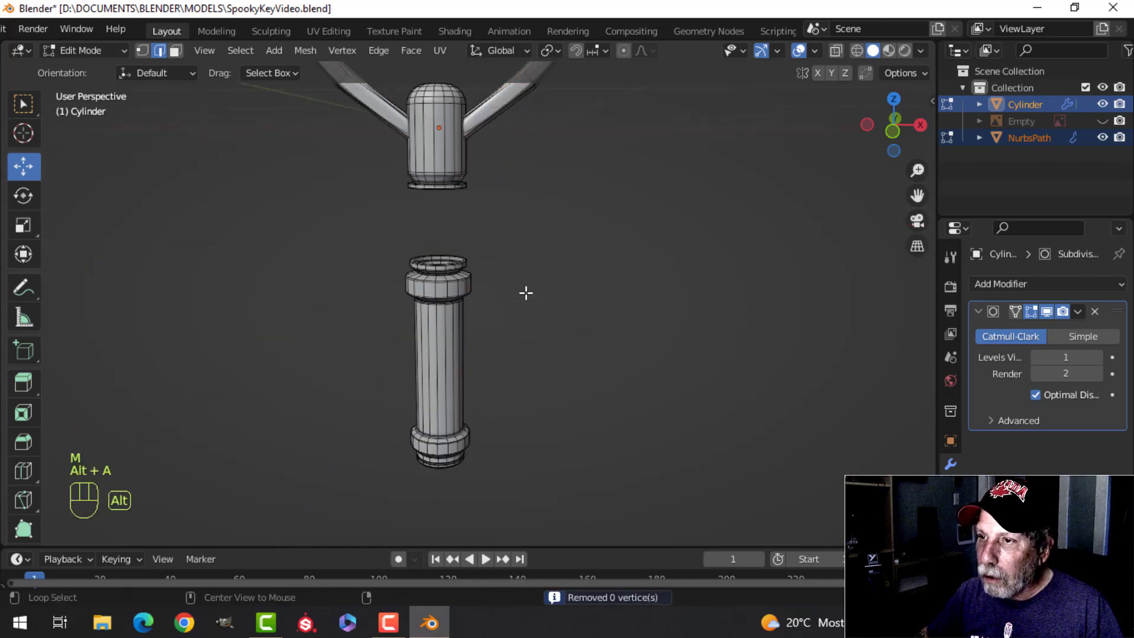
pyautogui.press('Tab')
pyautogui.hotkey('alt', 'a')
pyautogui.moveTo(551, 239); pyautogui.dragTo(532, 238, button='middle')
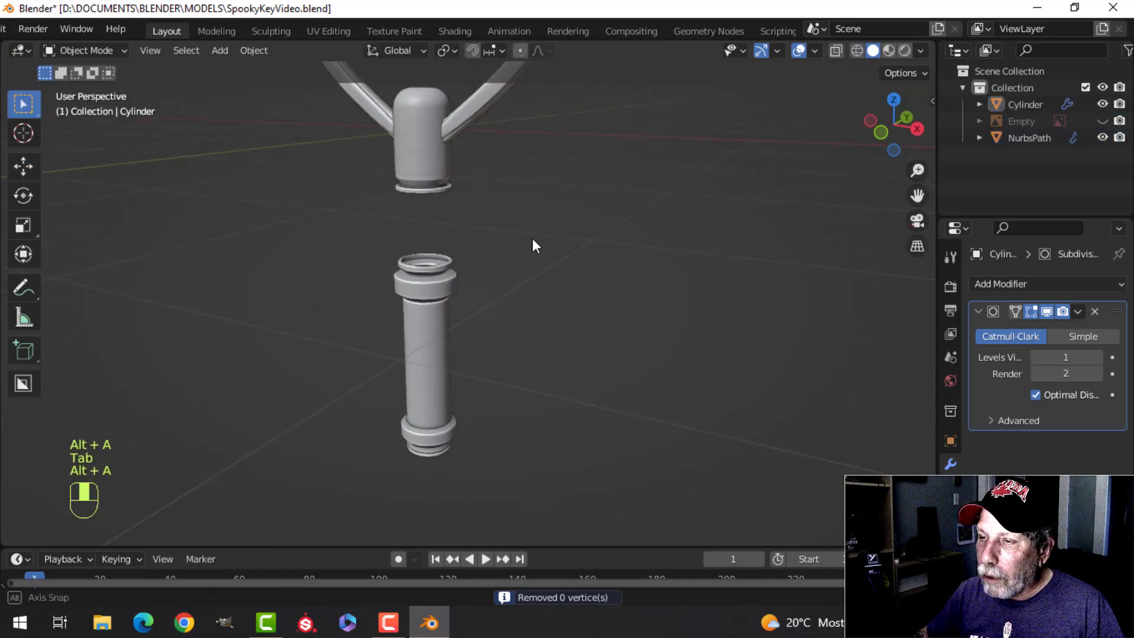
# Step: Examine the smoothed shaft and the places where the heart's arms meet its rounded cap
pyautogui.click(920, 51)
pyautogui.click(898, 126)
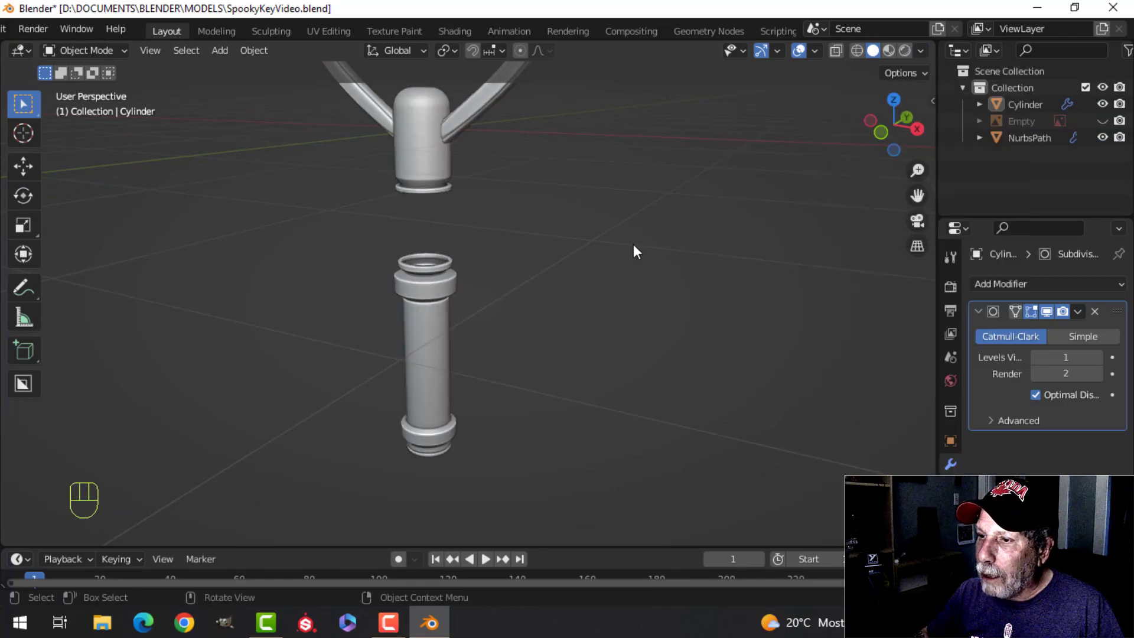
pyautogui.moveTo(633, 243)
pyautogui.mouseDown(button='middle')
pyautogui.moveTo(599, 195)
pyautogui.moveTo(580, 212)
pyautogui.mouseUp(button='middle')
pyautogui.scroll(-4, 579, 211)
pyautogui.scroll(5, 572, 286)
pyautogui.keyDown('shift'); pyautogui.moveTo(482, 214); pyautogui.dragTo(476, 319, button='middle'); pyautogui.keyUp('shift')
pyautogui.moveTo(476, 319)
pyautogui.mouseDown(button='middle')
pyautogui.moveTo(518, 398)
pyautogui.moveTo(576, 330)
pyautogui.moveTo(491, 316)
pyautogui.mouseUp(button='middle')
pyautogui.scroll(4, 490, 314)
pyautogui.keyDown('shift'); pyautogui.moveTo(472, 260); pyautogui.dragTo(538, 357, button='middle'); pyautogui.keyUp('shift')
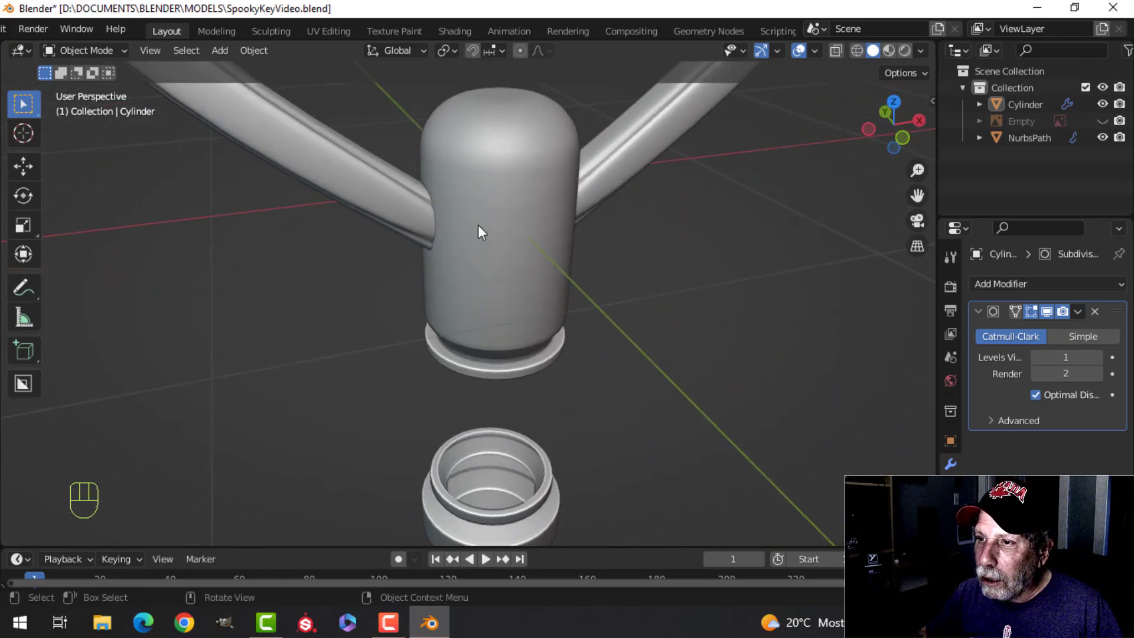
# Step: Isolate the heart mesh in Local View and open it in Edit Mode with its lower ends in view
pyautogui.click(416, 209)
pyautogui.moveTo(494, 209); pyautogui.dragTo(566, 83, button='middle')
pyautogui.scroll(-3, 445, 172)
pyautogui.press('KP_Divide')
pyautogui.scroll(2, 486, 214)
pyautogui.scroll(3, 466, 296)
pyautogui.moveTo(450, 272); pyautogui.dragTo(417, 184, button='middle')
pyautogui.press('Tab')
pyautogui.moveTo(436, 307); pyautogui.dragTo(367, 329, button='middle')
# Step: Add a support loop near each of the heart's two lower ends, the first at a factor of about 0.94
pyautogui.hotkey('ctrl', 'r')
pyautogui.click(307, 270)
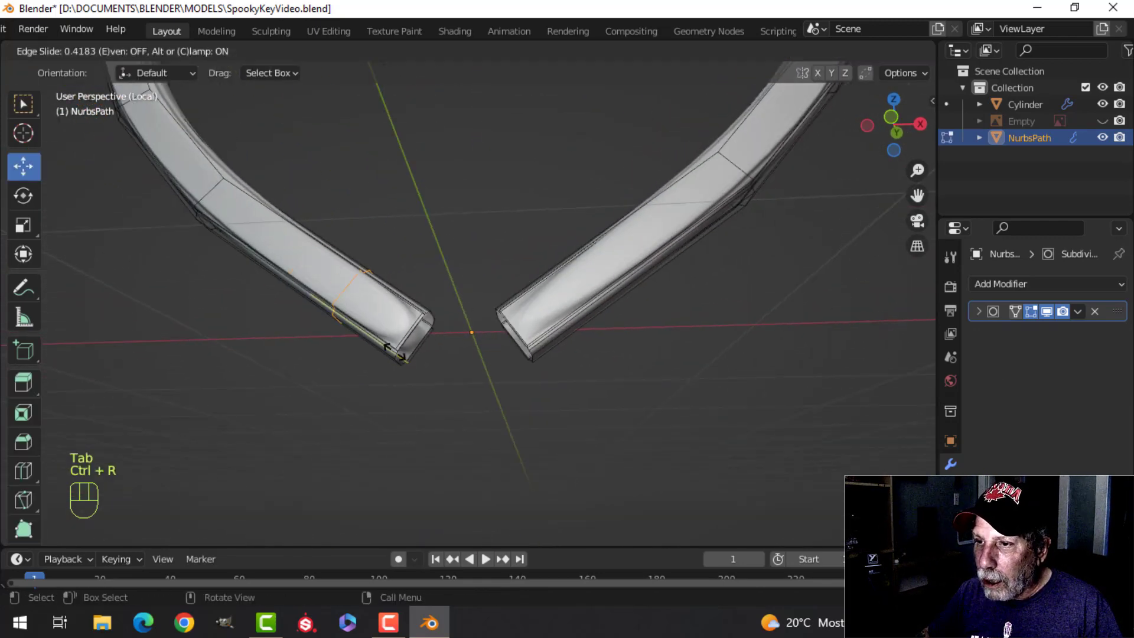
pyautogui.click(448, 379)
pyautogui.hotkey('ctrl', 'r')
pyautogui.click(555, 285)
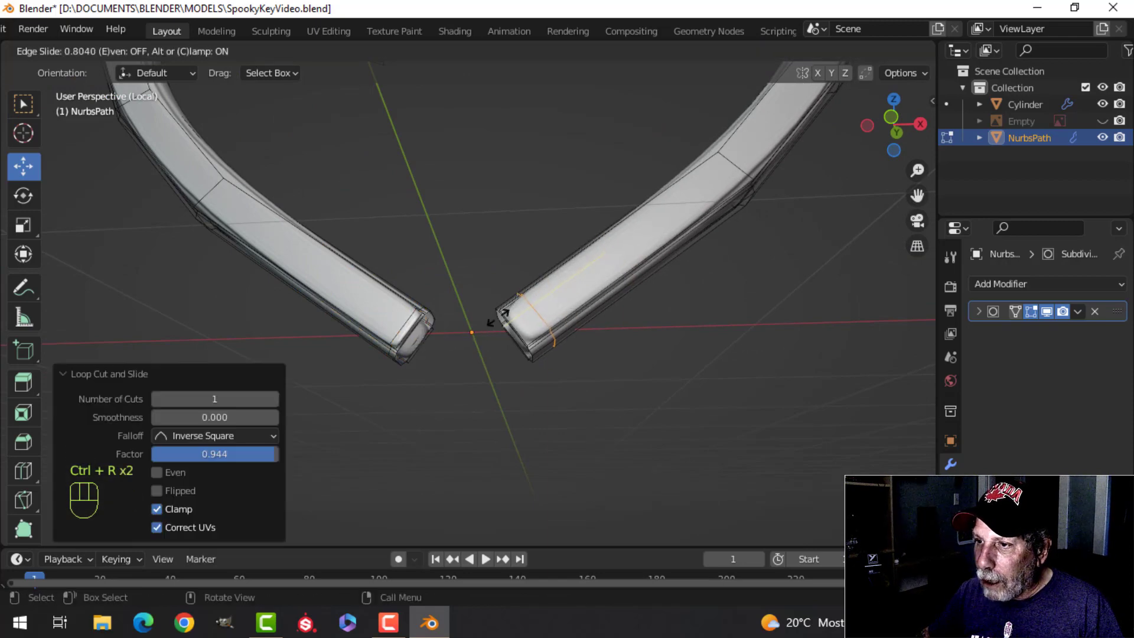
pyautogui.click(484, 323)
pyautogui.press('Tab')
# Step: Leave Local View, deselect the heart and inspect how its ends join the shaft
pyautogui.scroll(-2, 493, 275)
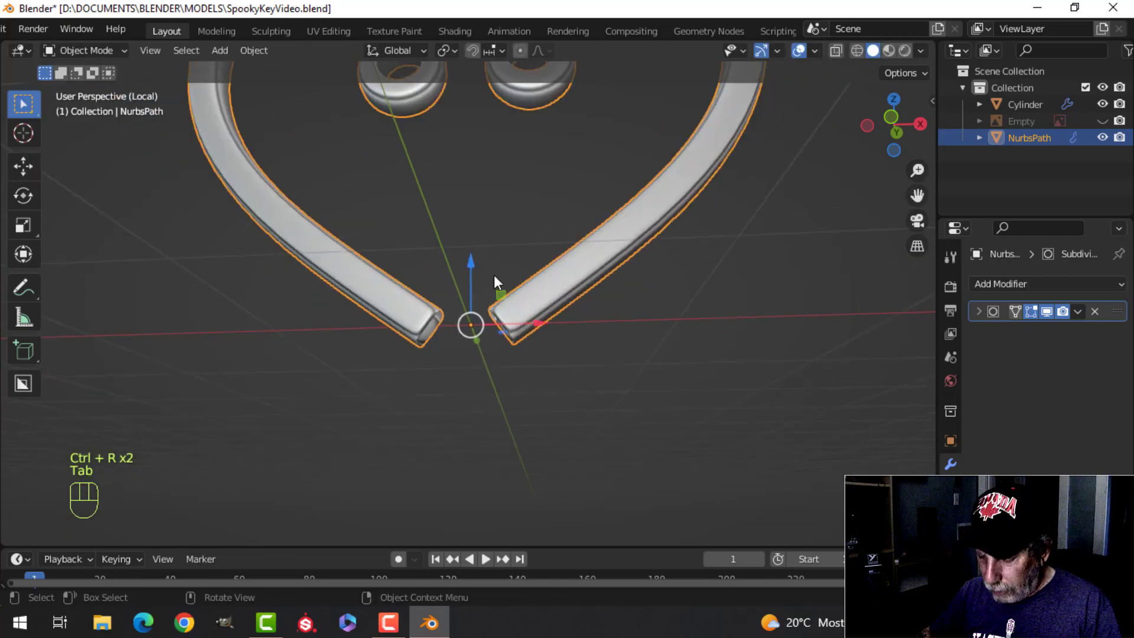
pyautogui.press('/')
pyautogui.hotkey('alt', 'a')
pyautogui.moveTo(503, 213)
pyautogui.mouseDown(button='middle')
pyautogui.moveTo(751, 185)
pyautogui.moveTo(491, 212)
pyautogui.moveTo(532, 276)
pyautogui.moveTo(512, 303)
pyautogui.moveTo(490, 271)
pyautogui.moveTo(512, 262)
pyautogui.moveTo(518, 217)
pyautogui.mouseUp(button='middle')
pyautogui.scroll(-3, 491, 212)
pyautogui.scroll(4, 500, 291)
pyautogui.scroll(-4, 490, 270)
pyautogui.moveTo(578, 231); pyautogui.dragTo(586, 196, button='middle')
# Step: Unhide the reference image and line up the gap in the shaft in front view
pyautogui.press('KP_1')
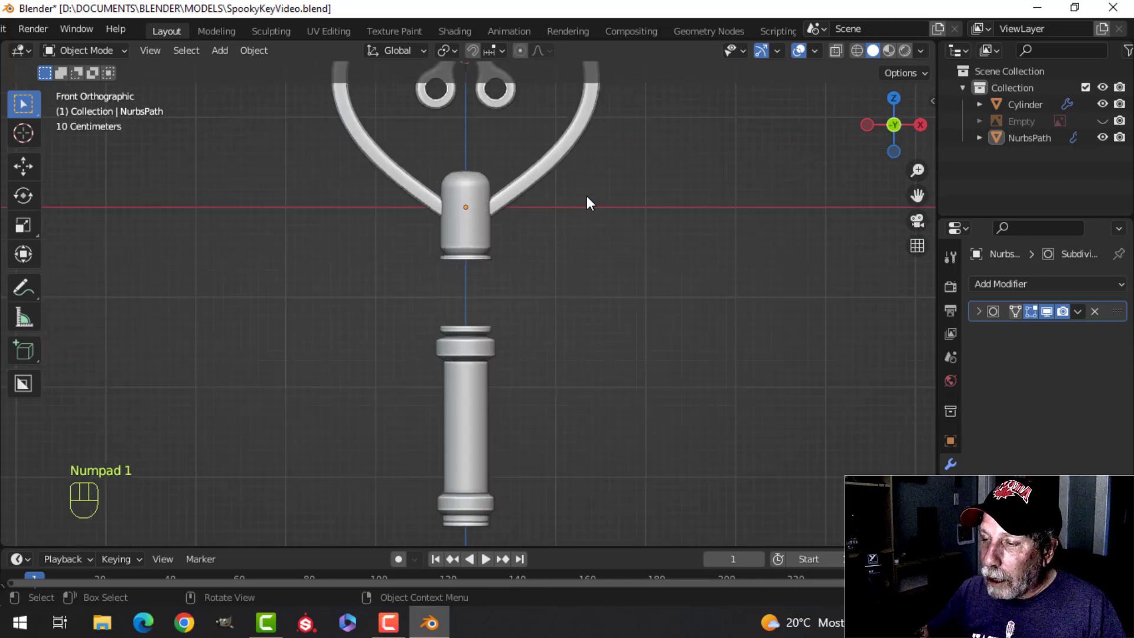
pyautogui.scroll(3, 531, 254)
pyautogui.keyDown('shift'); pyautogui.moveTo(502, 266); pyautogui.dragTo(494, 300, button='middle'); pyautogui.keyUp('shift')
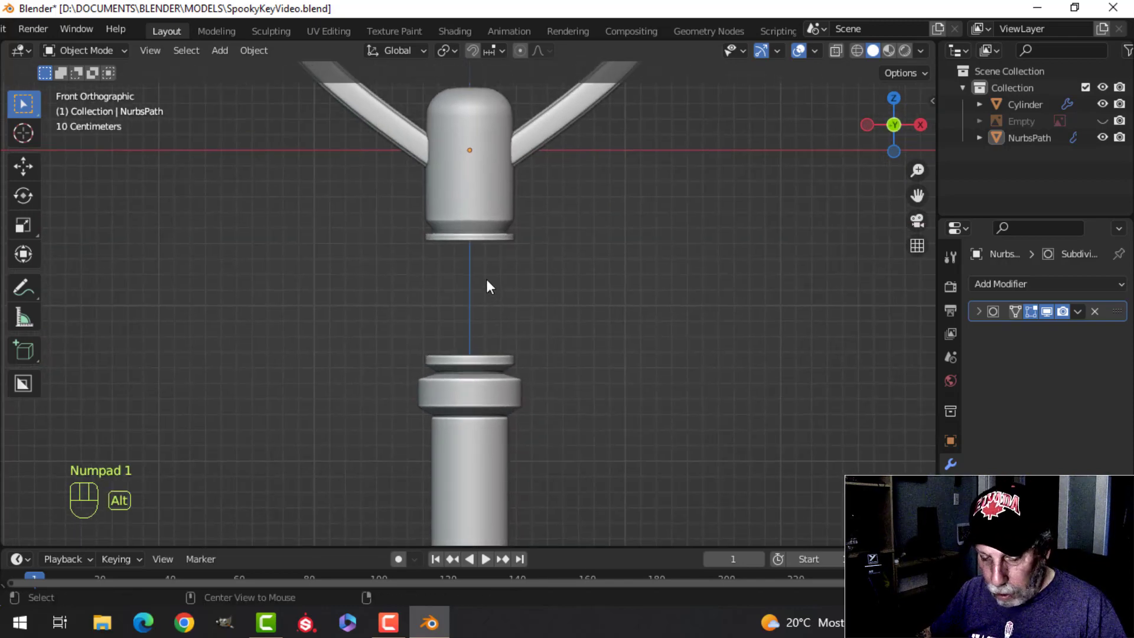
pyautogui.hotkey('alt', 'h')
pyautogui.hotkey('alt', 'a')
pyautogui.scroll(2, 486, 283)
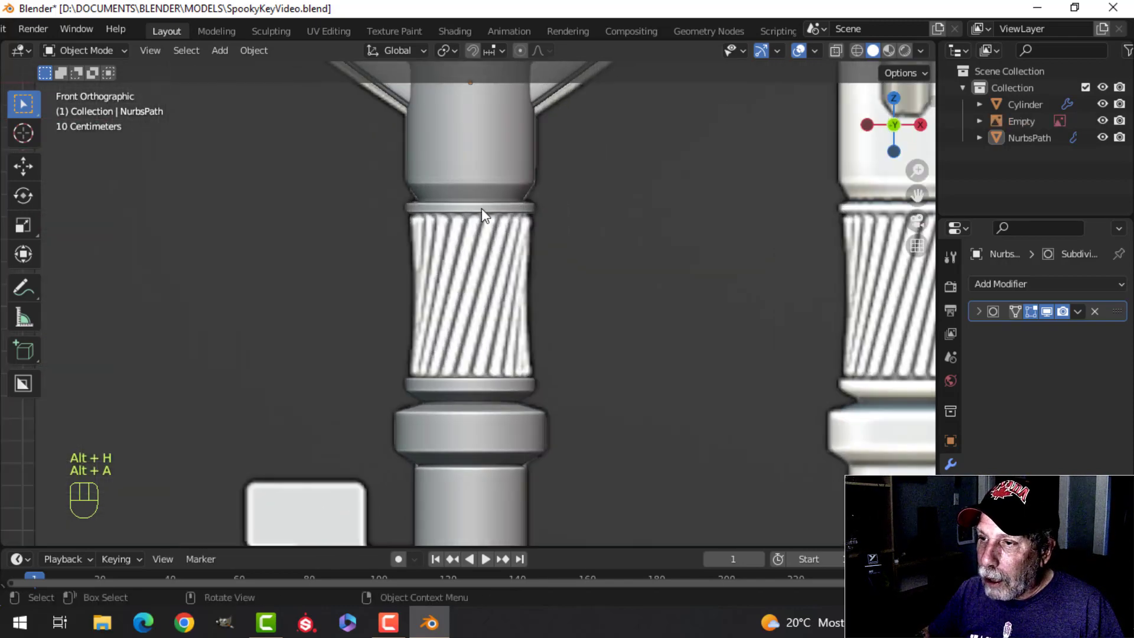
# Step: Examine the reference's twisted section between the upper flange and the collar against the shaft mesh
pyautogui.click(480, 208)
pyautogui.press('Tab')
pyautogui.scroll(3, 504, 242)
pyautogui.scroll(1, 504, 242)
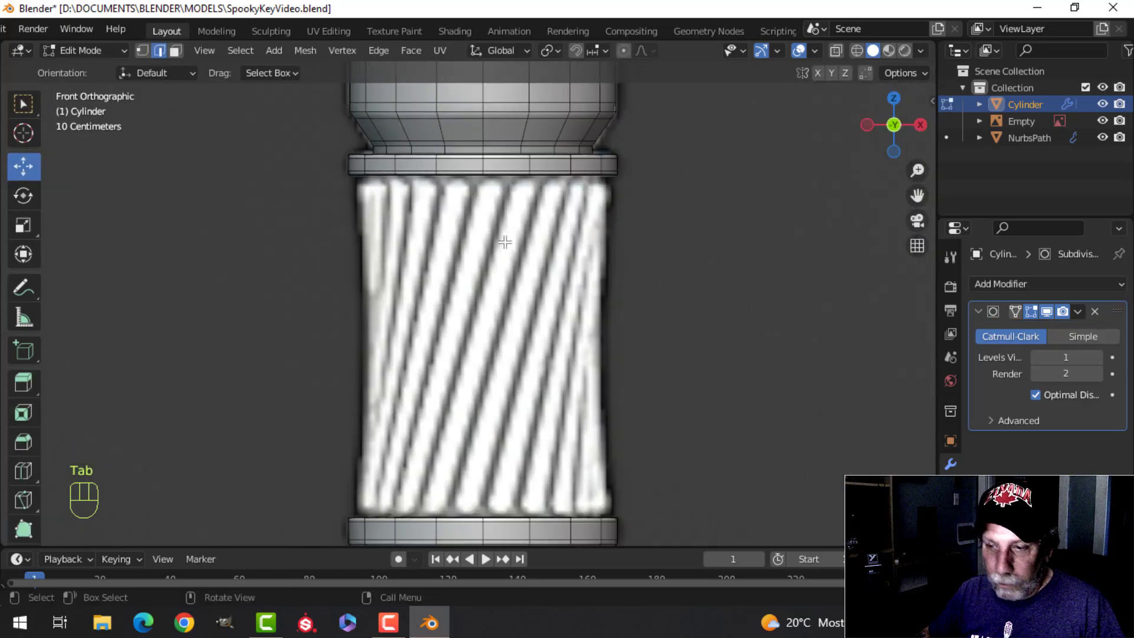
pyautogui.scroll(2, 518, 207)
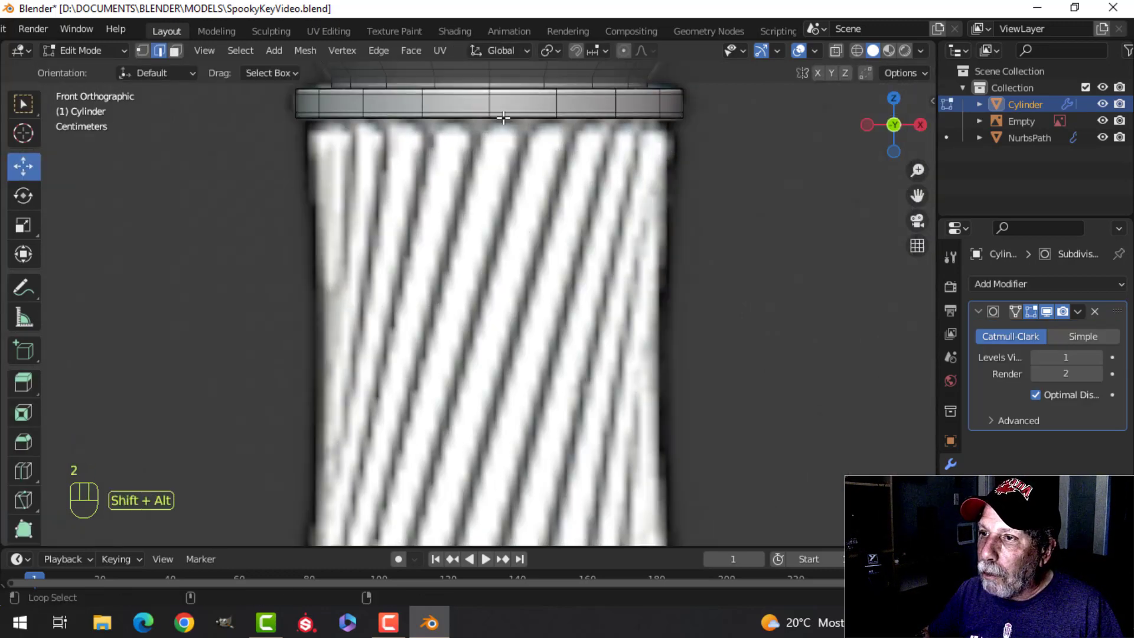
pyautogui.scroll(2, 545, 208)
pyautogui.hotkey('alt', 'a')
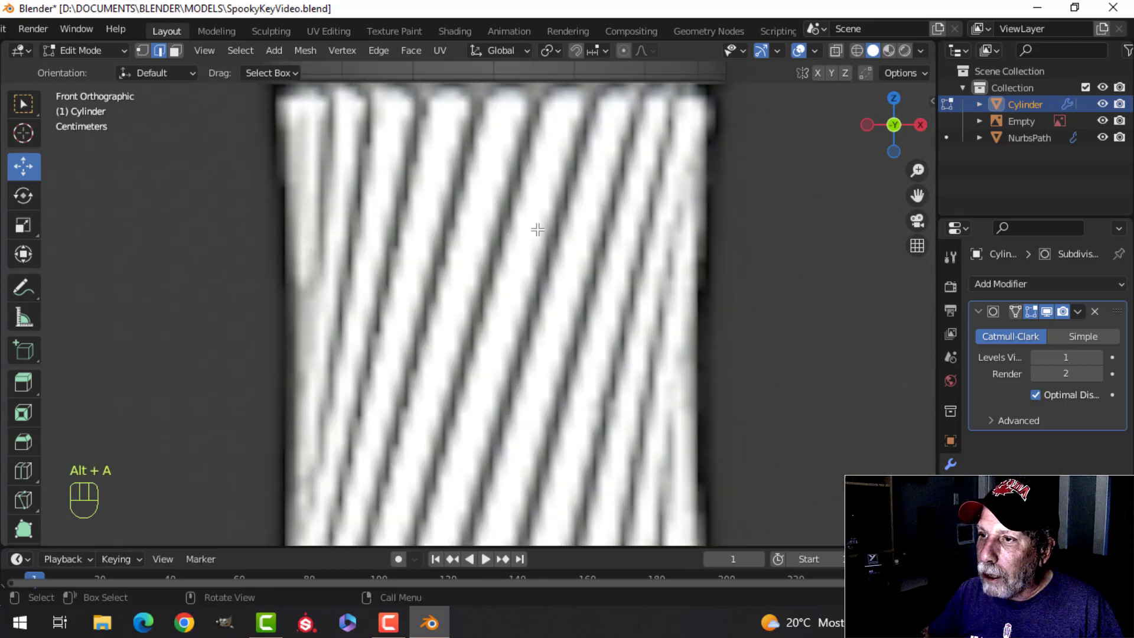
pyautogui.keyDown('shift'); pyautogui.moveTo(538, 236); pyautogui.dragTo(544, 263, button='middle'); pyautogui.keyUp('shift')
pyautogui.scroll(-3, 544, 262)
pyautogui.press('Tab')
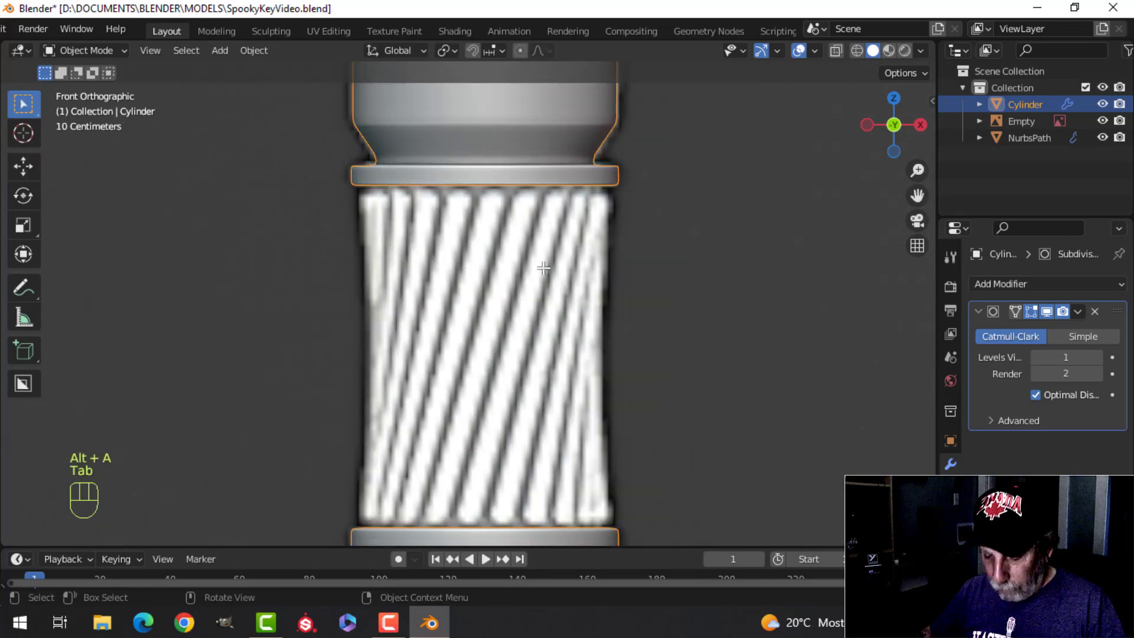
# Step: Isolate the shaft in Local View and open it in Edit Mode at the underside of the upper flange
pyautogui.press('/')
pyautogui.moveTo(534, 278); pyautogui.dragTo(477, 280, button='middle')
pyautogui.scroll(3, 505, 258)
pyautogui.scroll(3, 536, 339)
pyautogui.press('Tab')
pyautogui.scroll(3, 477, 280)
pyautogui.keyDown('shift'); pyautogui.moveTo(476, 227); pyautogui.dragTo(473, 286, button='middle'); pyautogui.keyUp('shift')
pyautogui.scroll(1, 472, 285)
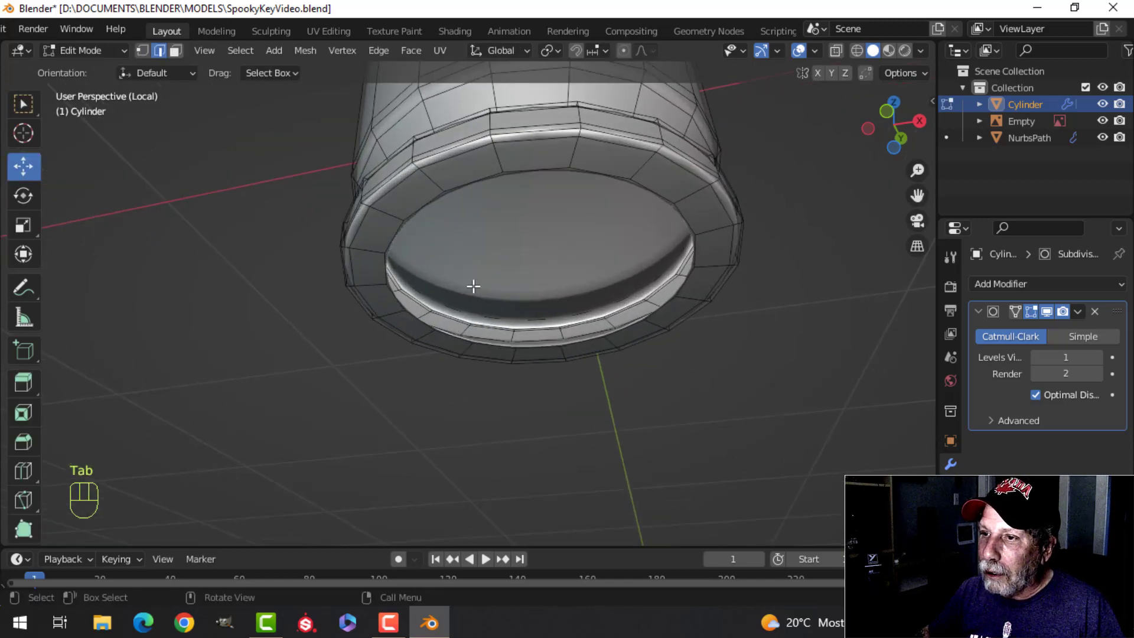
# Step: Select the edge loops on the upper flange and lower rim facing the gap and snap the 3D cursor to their midpoint
pyautogui.keyDown('alt'); pyautogui.keyDown('shift'); pyautogui.click(453, 142); pyautogui.keyUp('shift'); pyautogui.keyUp('alt')
pyautogui.scroll(-3, 569, 321)
pyautogui.keyDown('shift'); pyautogui.moveTo(569, 322); pyautogui.dragTo(511, 243, button='middle'); pyautogui.keyUp('shift')
pyautogui.scroll(1, 519, 349)
pyautogui.scroll(-3, 590, 274)
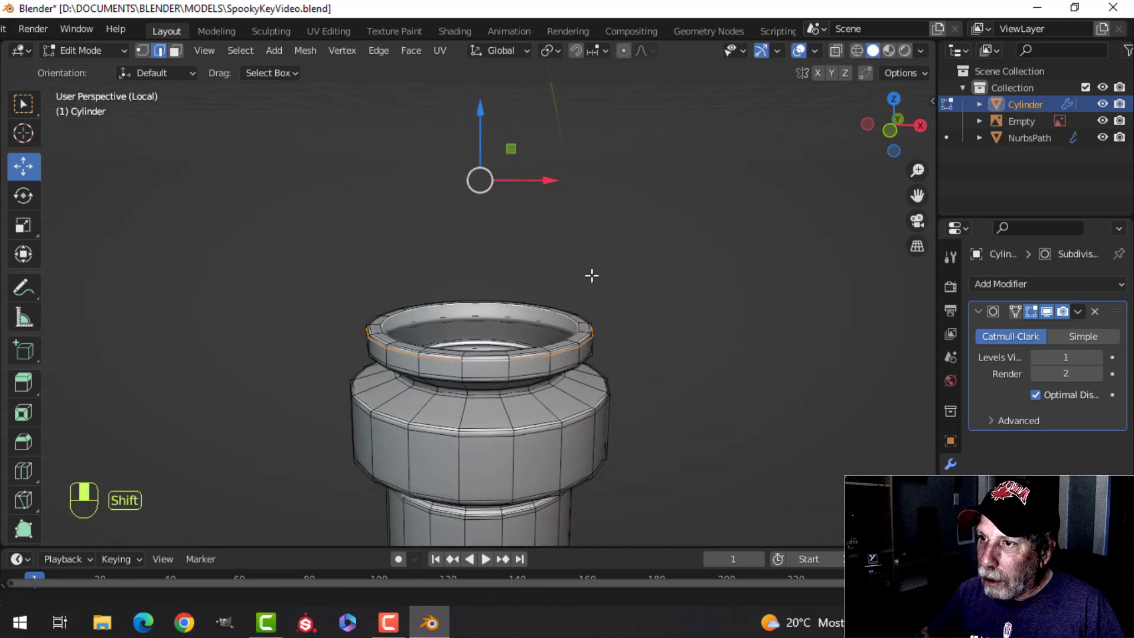
pyautogui.hotkey('shift', 's')
pyautogui.click(604, 366)
pyautogui.press('Tab')
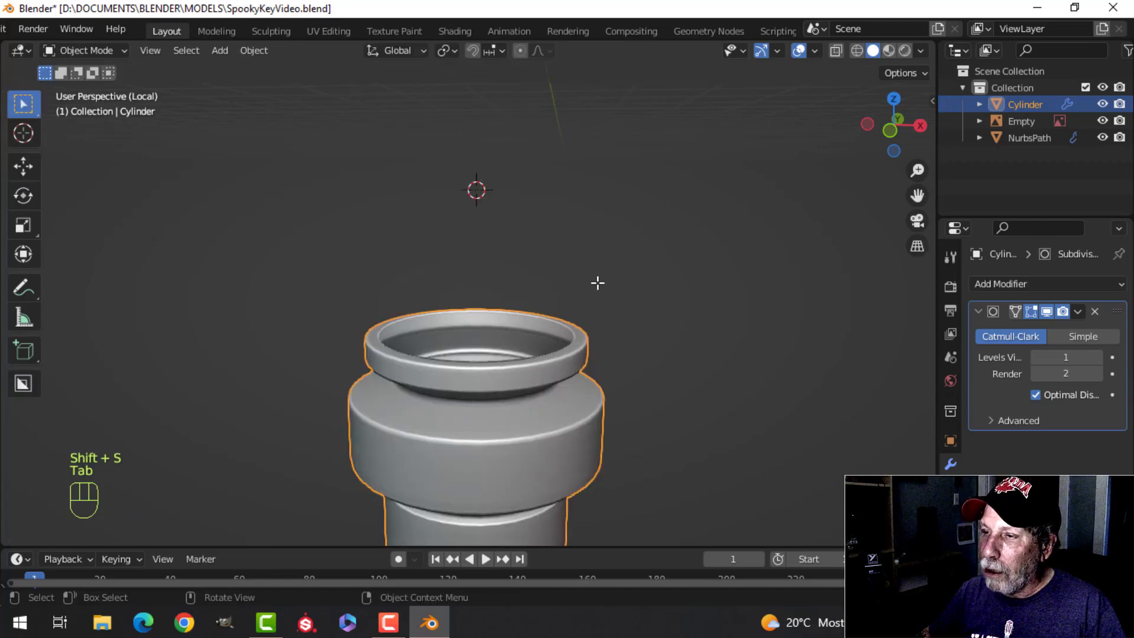
# Step: Add an uncapped 18-vertex cylinder with 1 m radius and 2 m depth at the 3D cursor
pyautogui.scroll(-3, 573, 262)
pyautogui.press('KP_1')
pyautogui.scroll(-3, 561, 266)
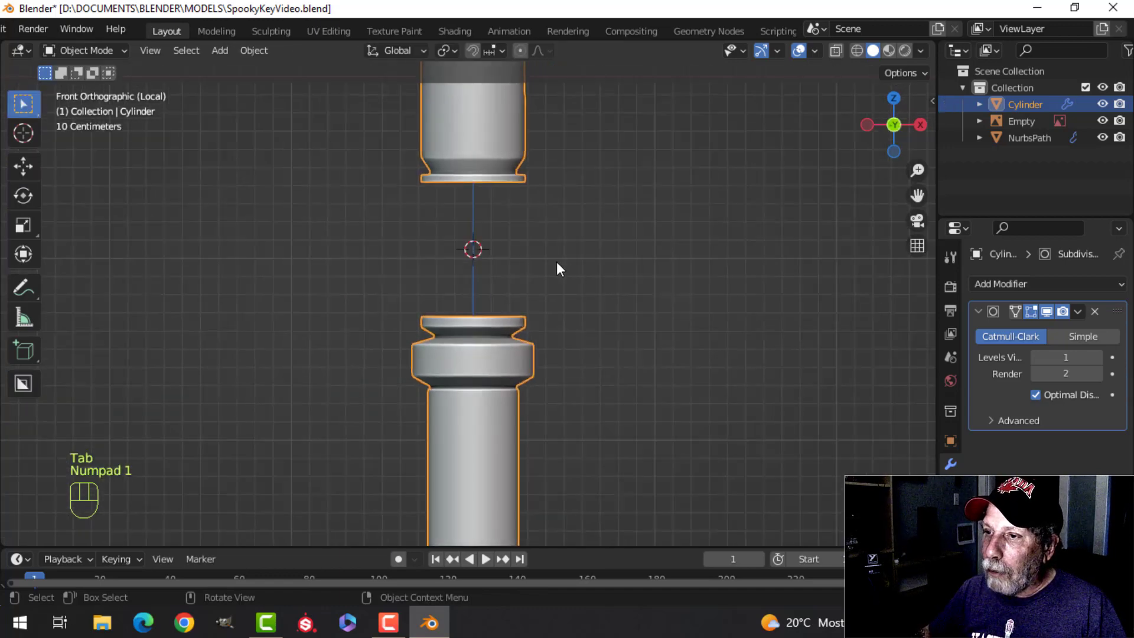
pyautogui.hotkey('shift', 'a')
pyautogui.moveTo(485, 251)
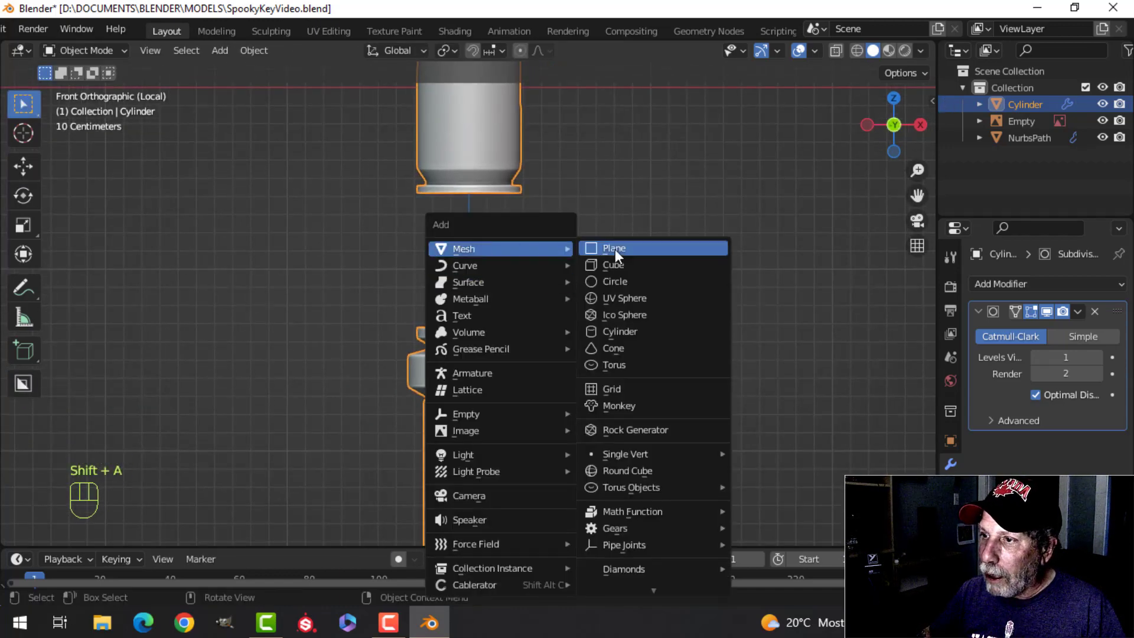
pyautogui.click(620, 331)
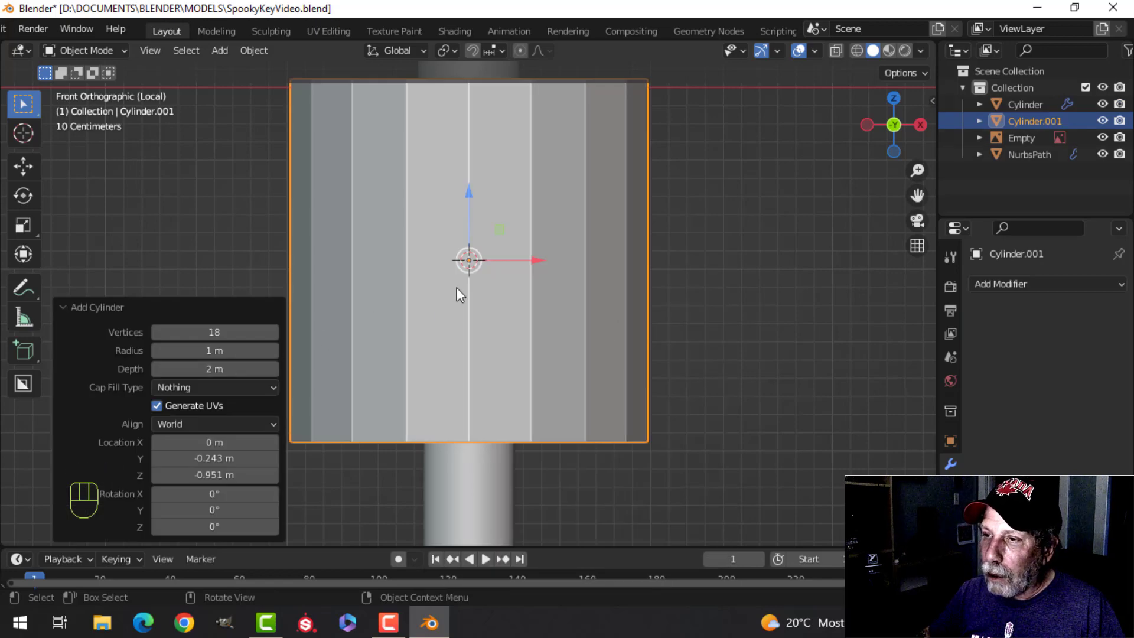
pyautogui.scroll(-4, 625, 245)
# Step: Scale the new cylinder to about 0.231 in Edit Mode and stretch it about 1.715 along Z to fill the gap
pyautogui.press('Tab')
pyautogui.scroll(4, 638, 244)
pyautogui.press('s')
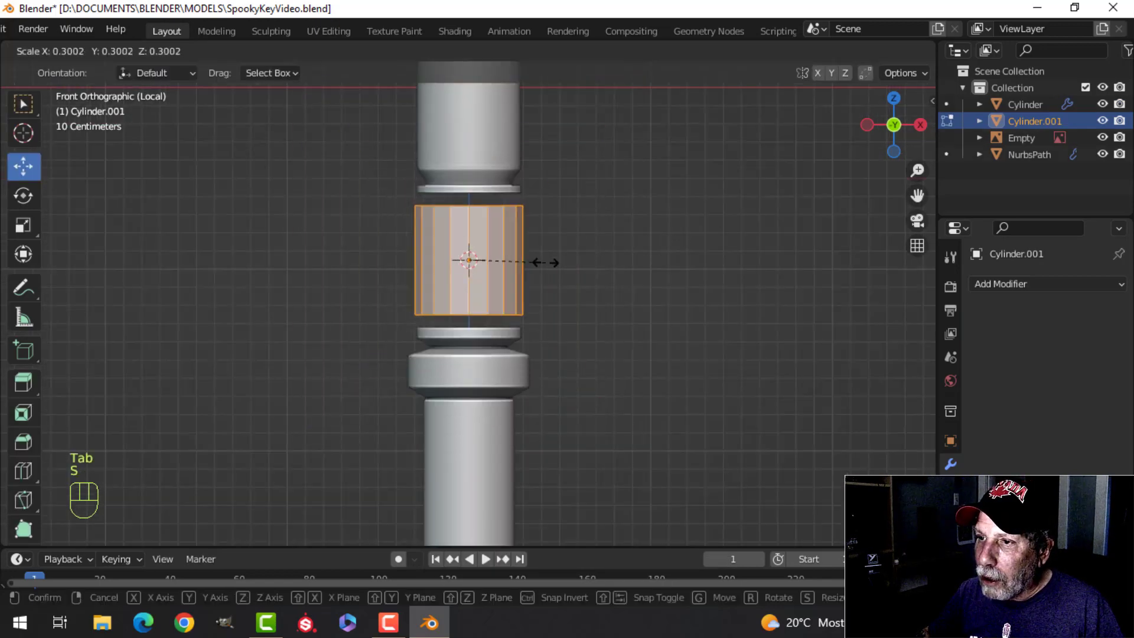
pyautogui.click(530, 260)
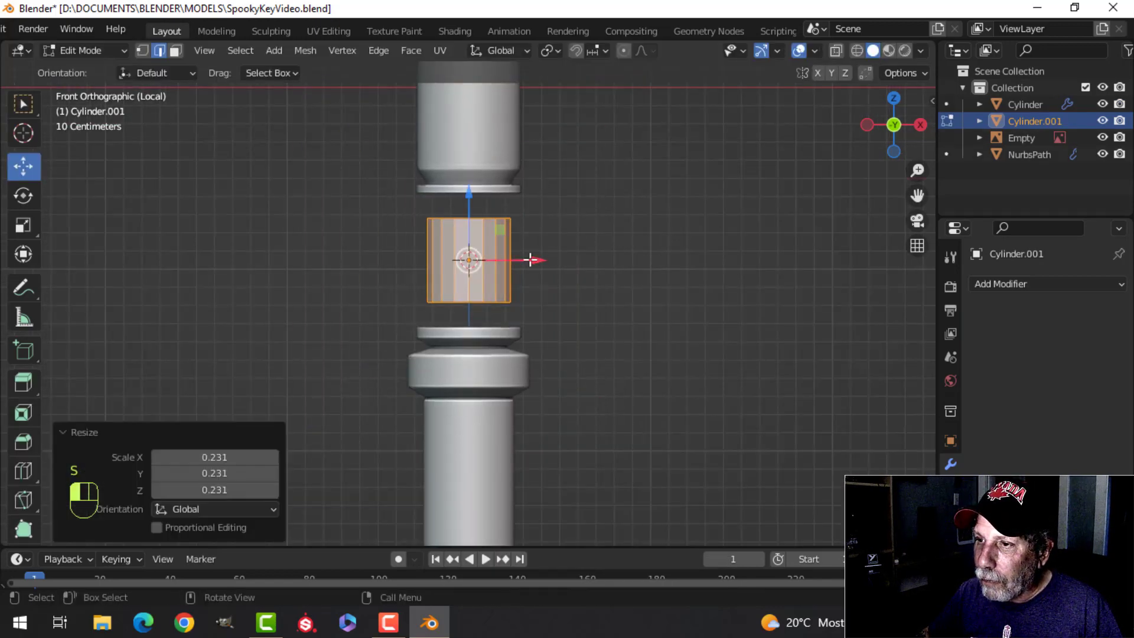
pyautogui.press('s')
pyautogui.press('z')
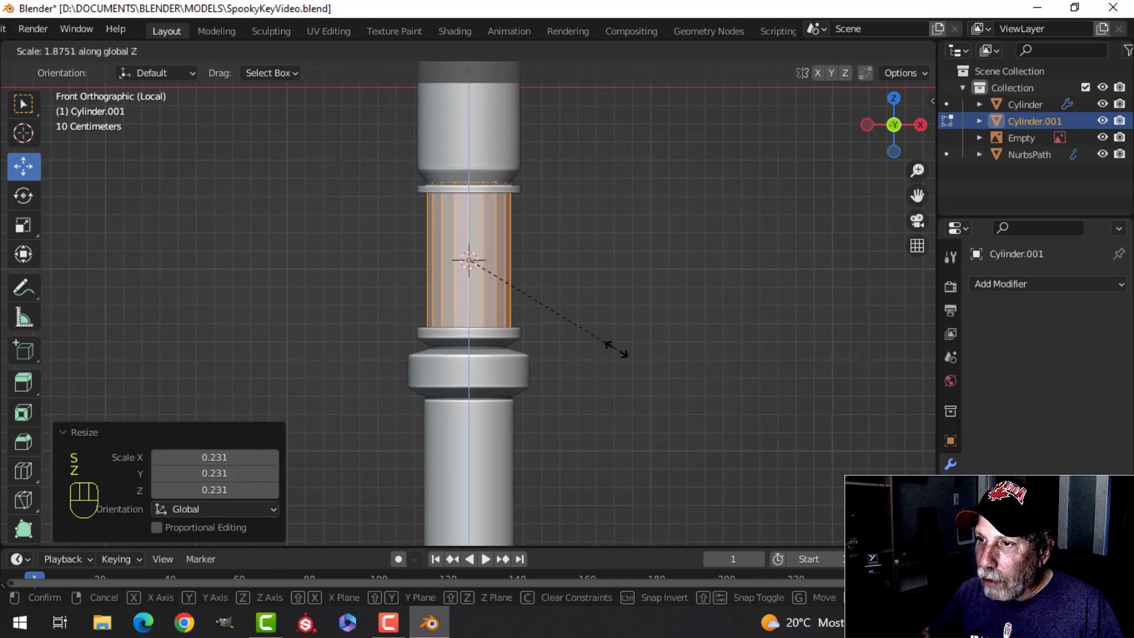
pyautogui.click(614, 345)
# Step: Widen the cylinder by about 1.136 in X and Y, keeping its height
pyautogui.scroll(2, 587, 296)
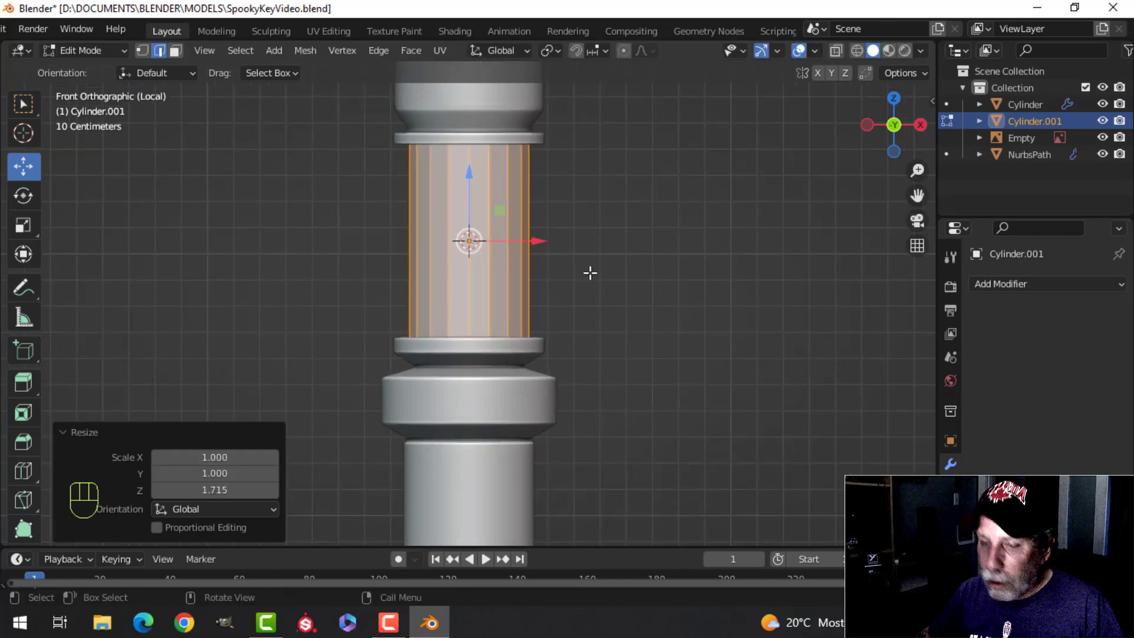
pyautogui.press('s')
pyautogui.hotkey('shift', 'z')
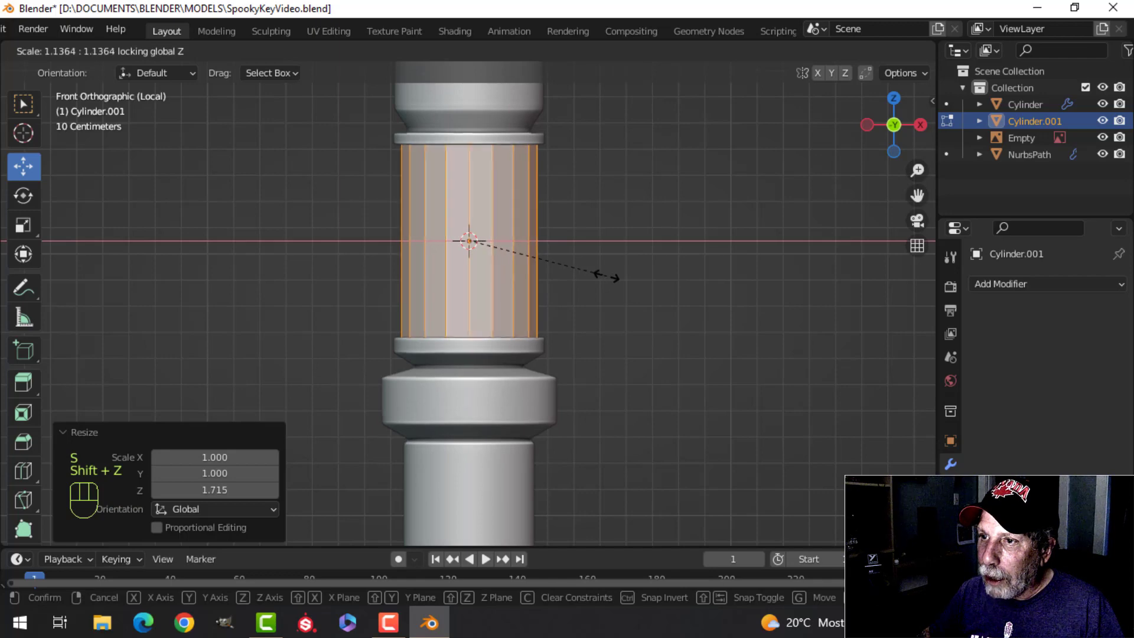
pyautogui.click(614, 276)
# Step: Cut a horizontal edge loop around the cylinder's middle and bevel it about 0.35 m wide with one segment
pyautogui.scroll(-2, 544, 253)
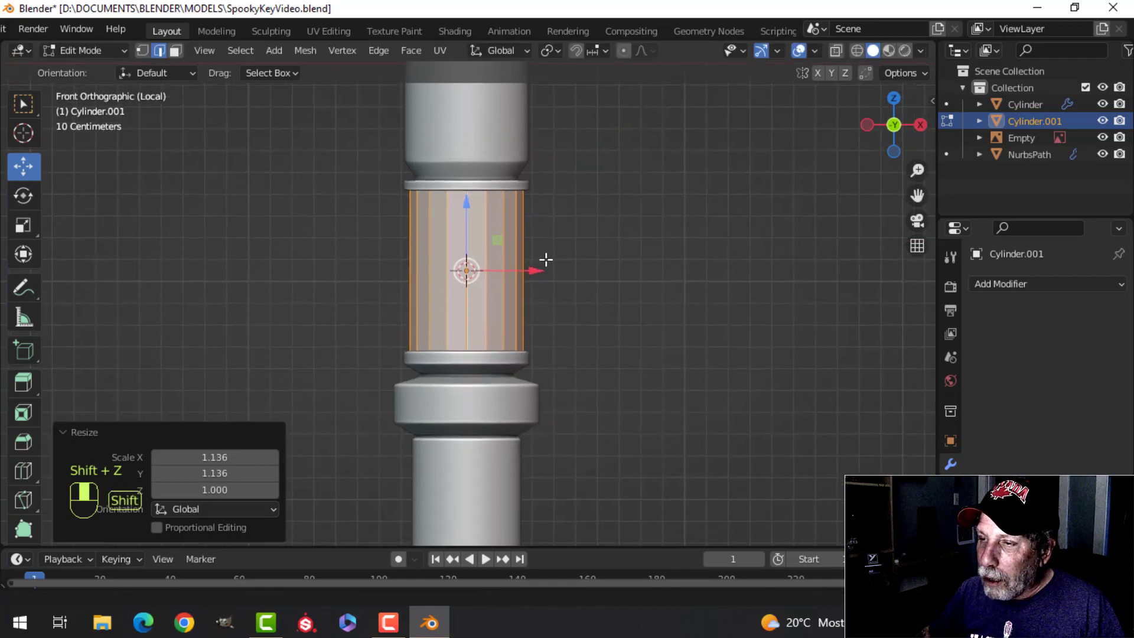
pyautogui.hotkey('ctrl', 'r')
pyautogui.click(513, 284)
pyautogui.rightClick(513, 284)
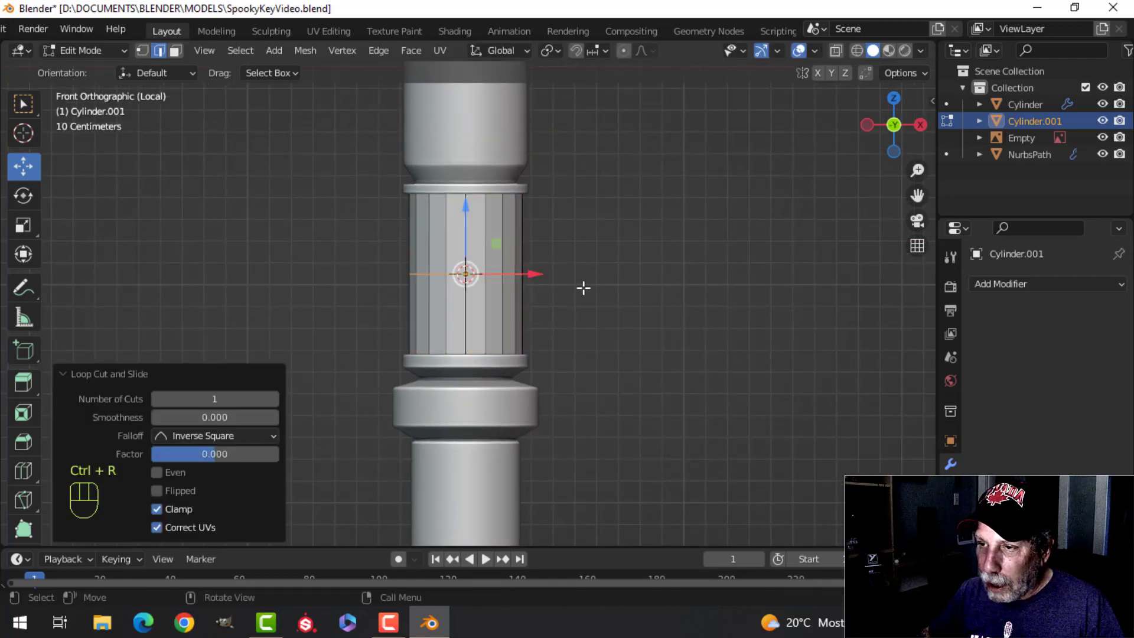
pyautogui.scroll(1, 582, 287)
pyautogui.hotkey('ctrl', 'b')
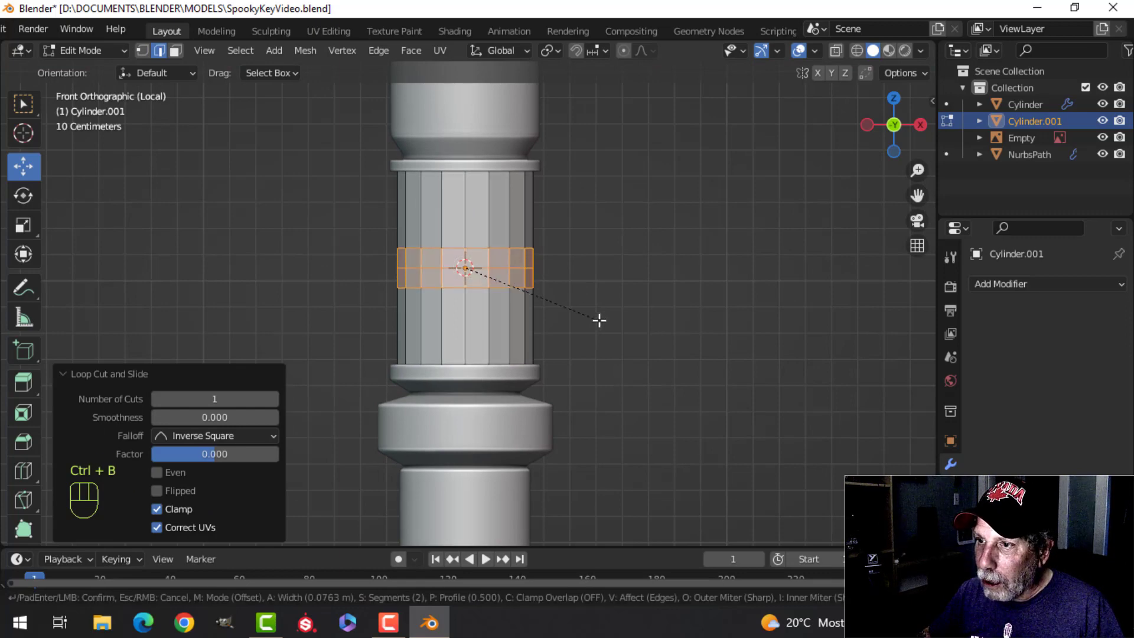
pyautogui.scroll(-1, 605, 325)
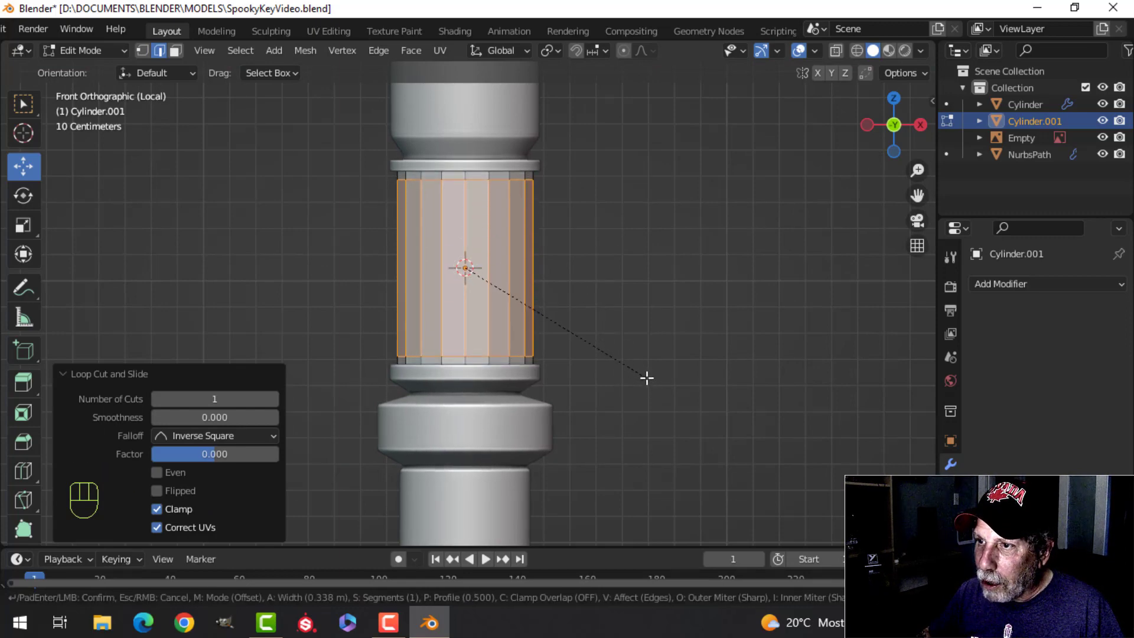
pyautogui.click(649, 377)
pyautogui.scroll(1, 585, 243)
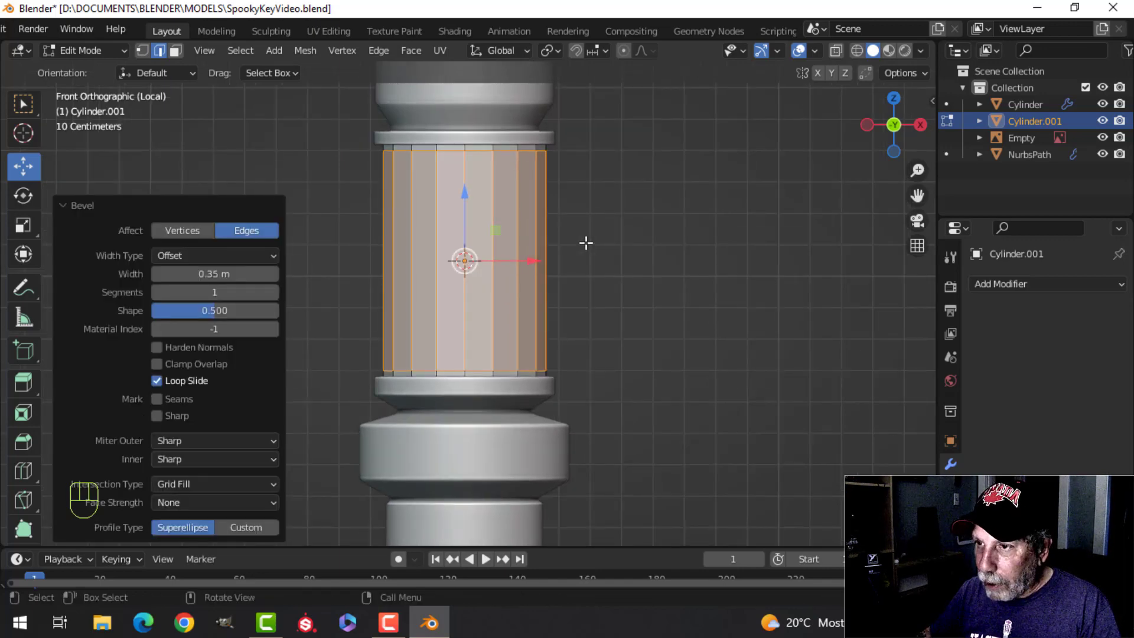
# Step: Inset the selected tall side faces individually by about 0.013 m
pyautogui.press('i')
pyautogui.press('i')
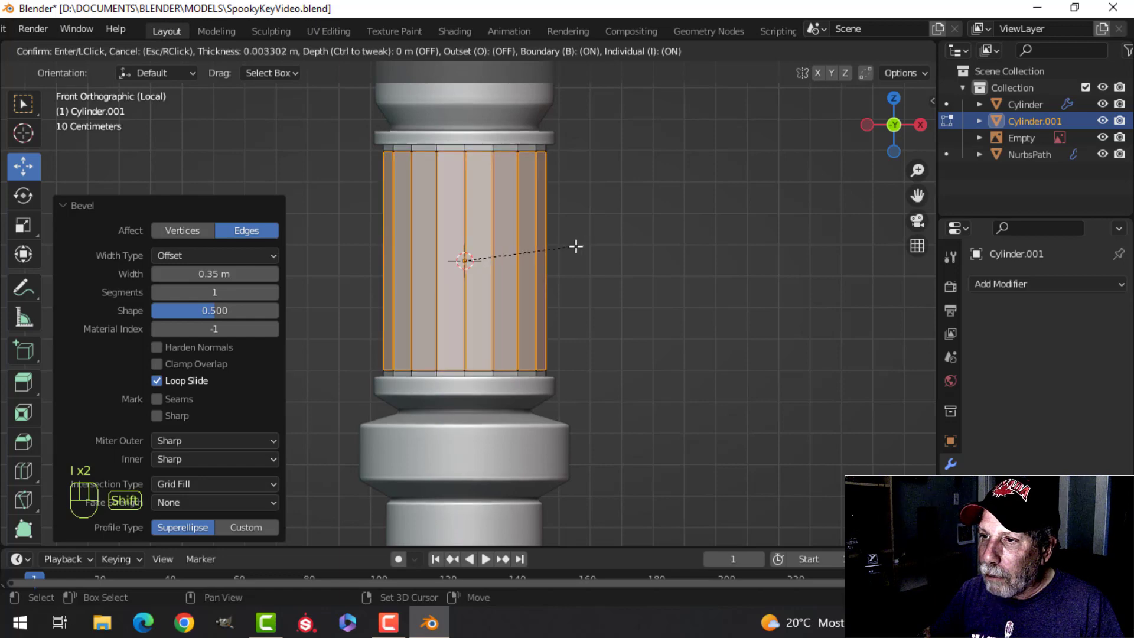
pyautogui.click(542, 249)
# Step: Extrude the inset faces and fatten them outward by about 0.019 m to form raised vertical ribs
pyautogui.moveTo(544, 246); pyautogui.dragTo(660, 245, button='middle')
pyautogui.press('e')
pyautogui.hotkey('alt', 's')
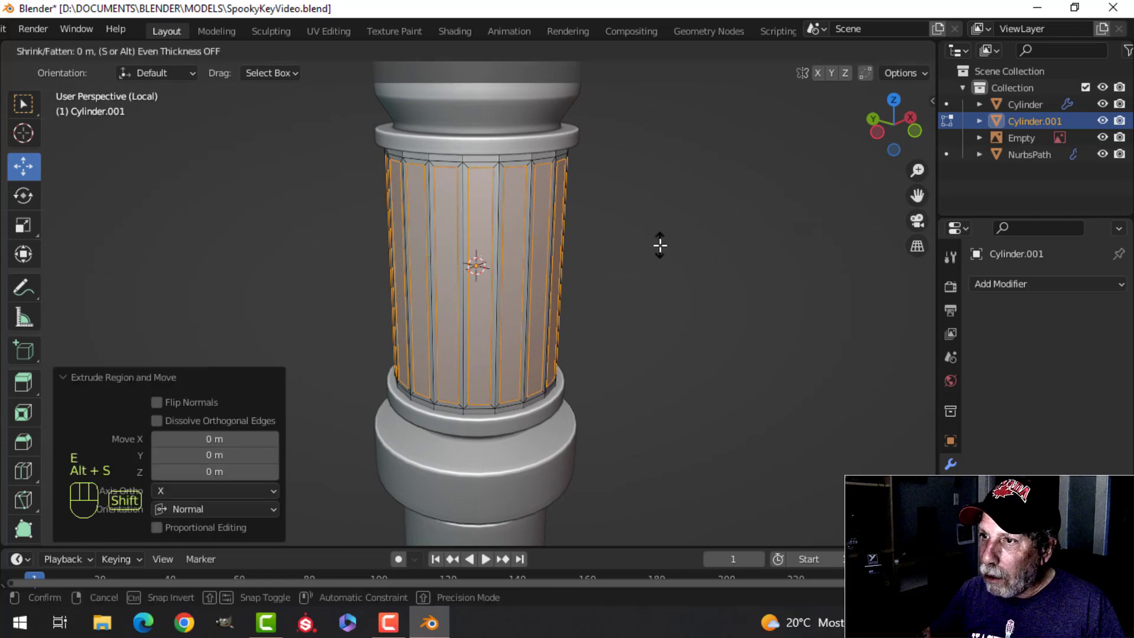
pyautogui.click(660, 210)
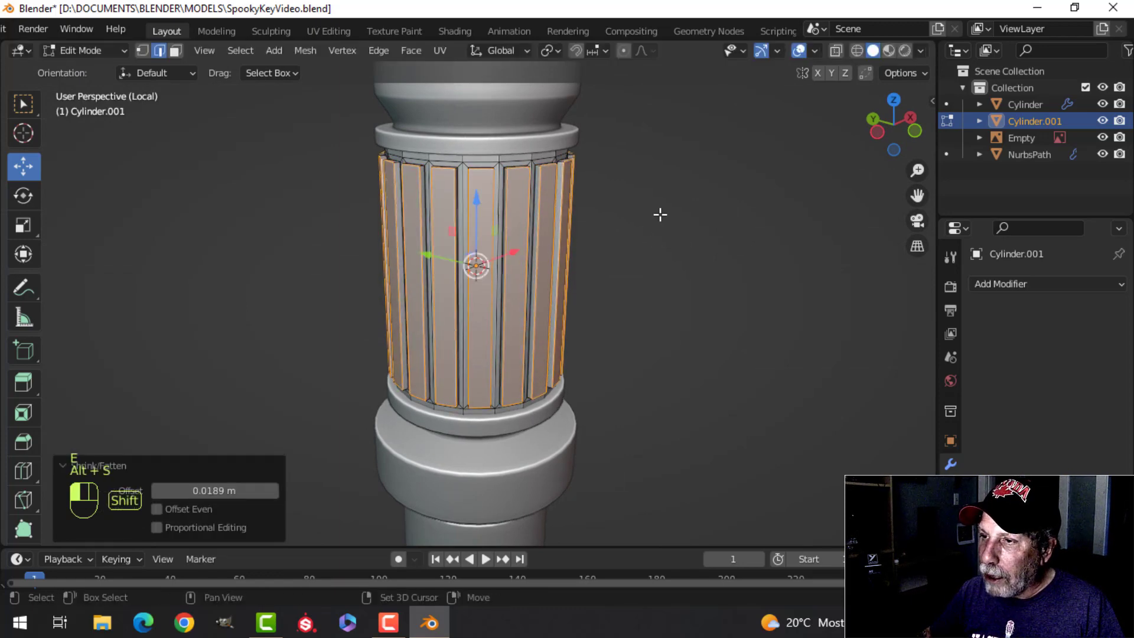
pyautogui.moveTo(661, 212); pyautogui.dragTo(584, 246, button='middle')
# Step: Give the ribbed cylinder a level 1 subdivision surface and shade it smooth
pyautogui.scroll(3, 581, 242)
pyautogui.hotkey('alt', 'a')
pyautogui.press('Tab')
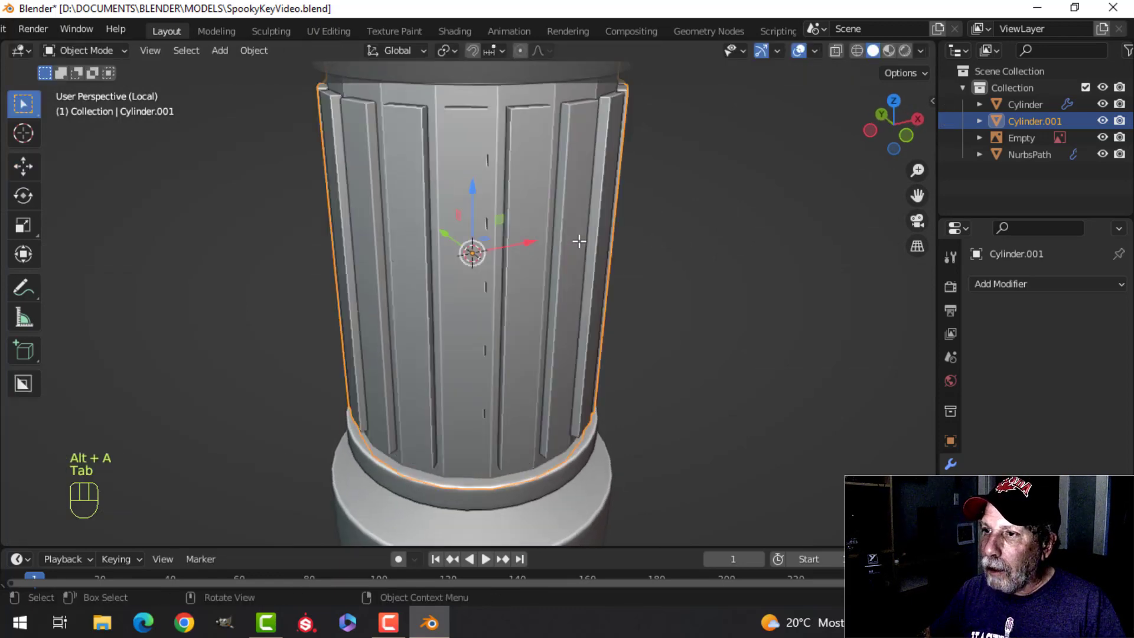
pyautogui.hotkey('ctrl', '1')
pyautogui.rightClick(485, 190)
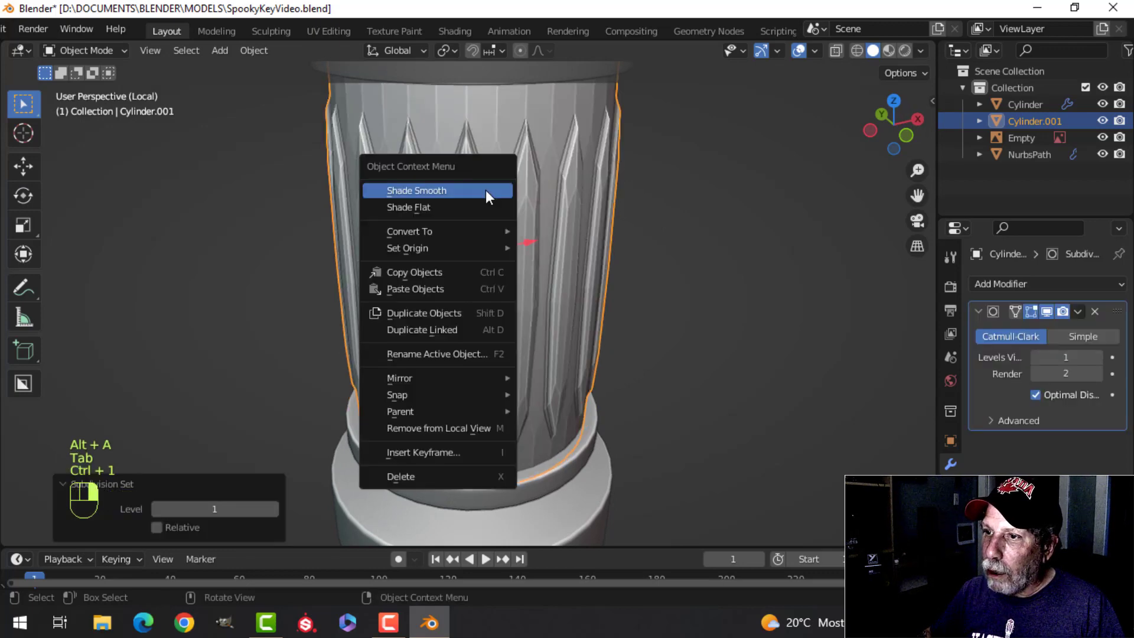
pyautogui.click(485, 190)
pyautogui.scroll(-3, 549, 210)
# Step: Cut a central edge loop around the ribs and bevel it about 0.32 m wide with one segment to sharpen their ends
pyautogui.press('Tab')
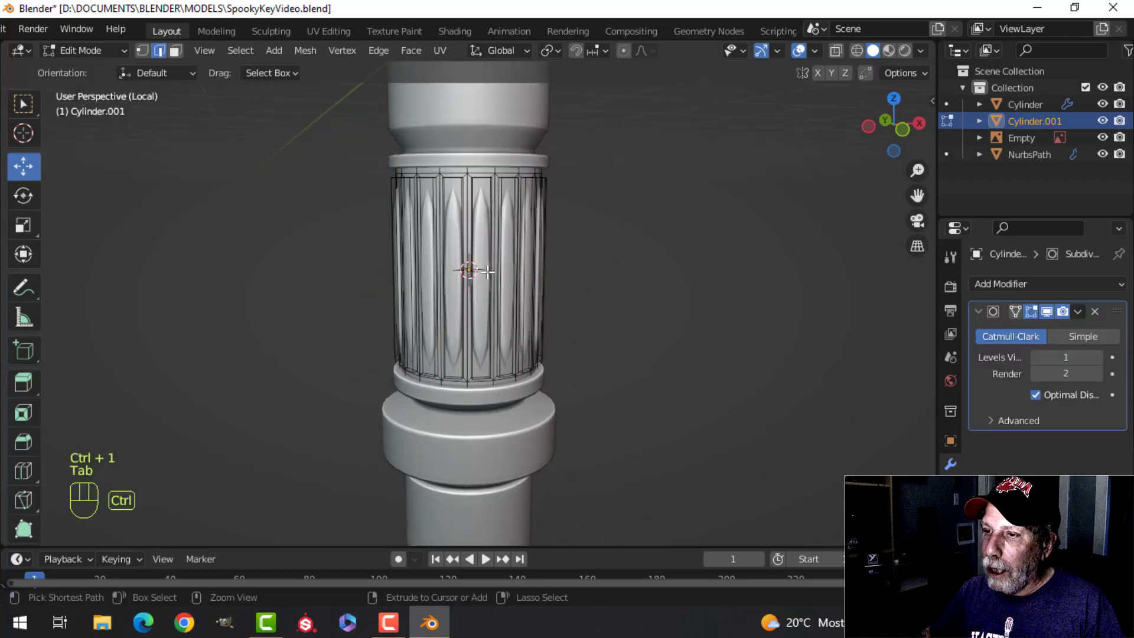
pyautogui.hotkey('ctrl', 'r')
pyautogui.click(540, 273)
pyautogui.rightClick(610, 282)
pyautogui.scroll(2, 609, 282)
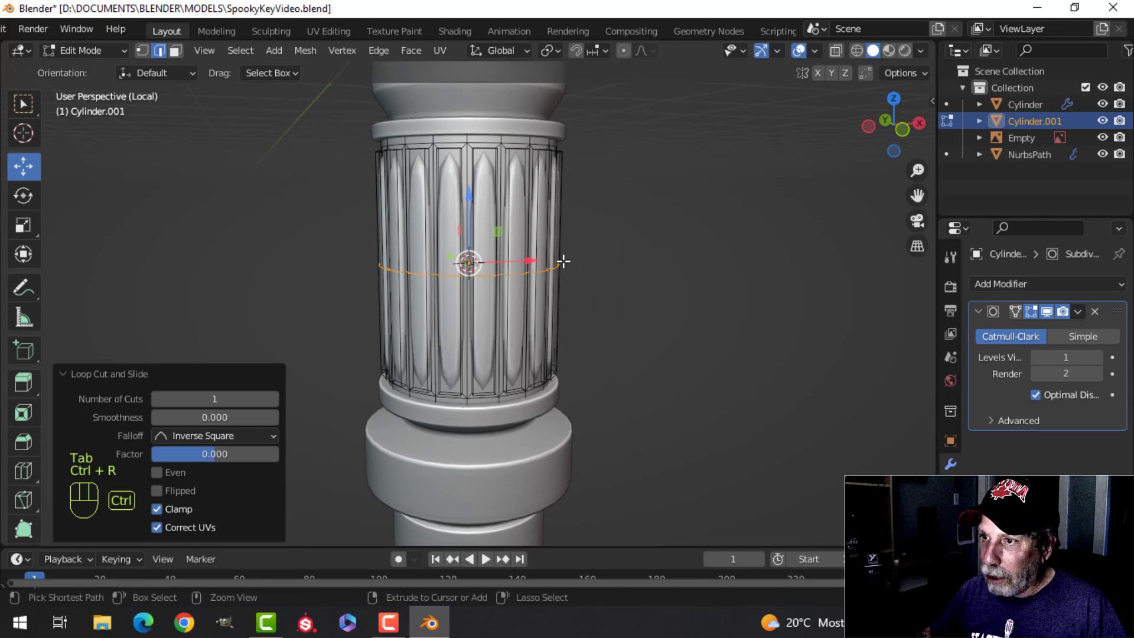
pyautogui.hotkey('ctrl', 'b')
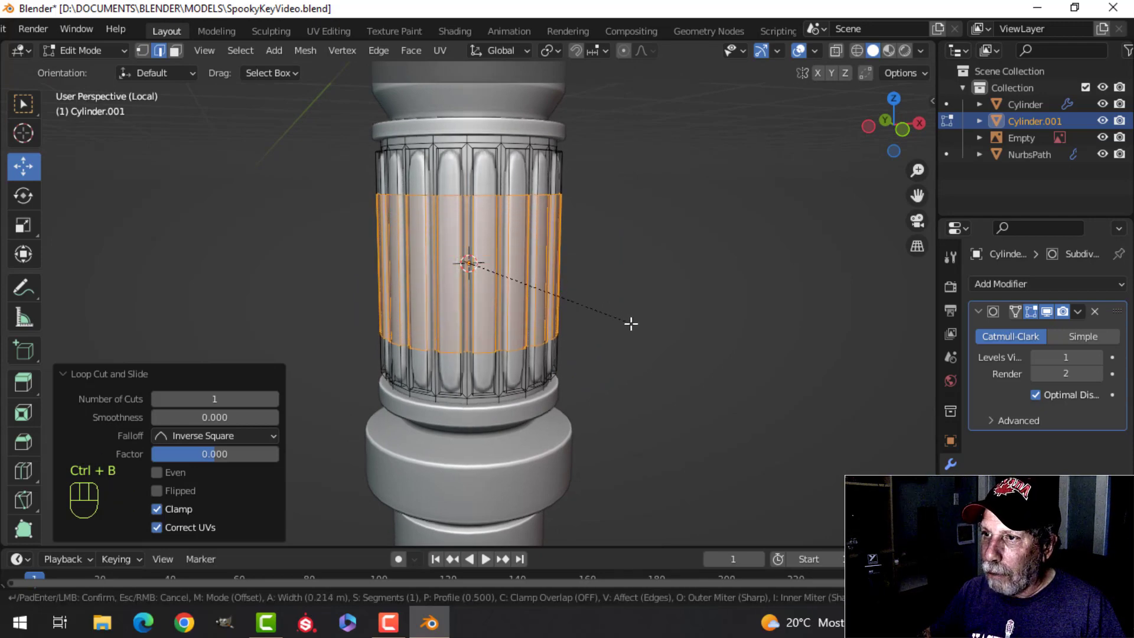
pyautogui.click(650, 332)
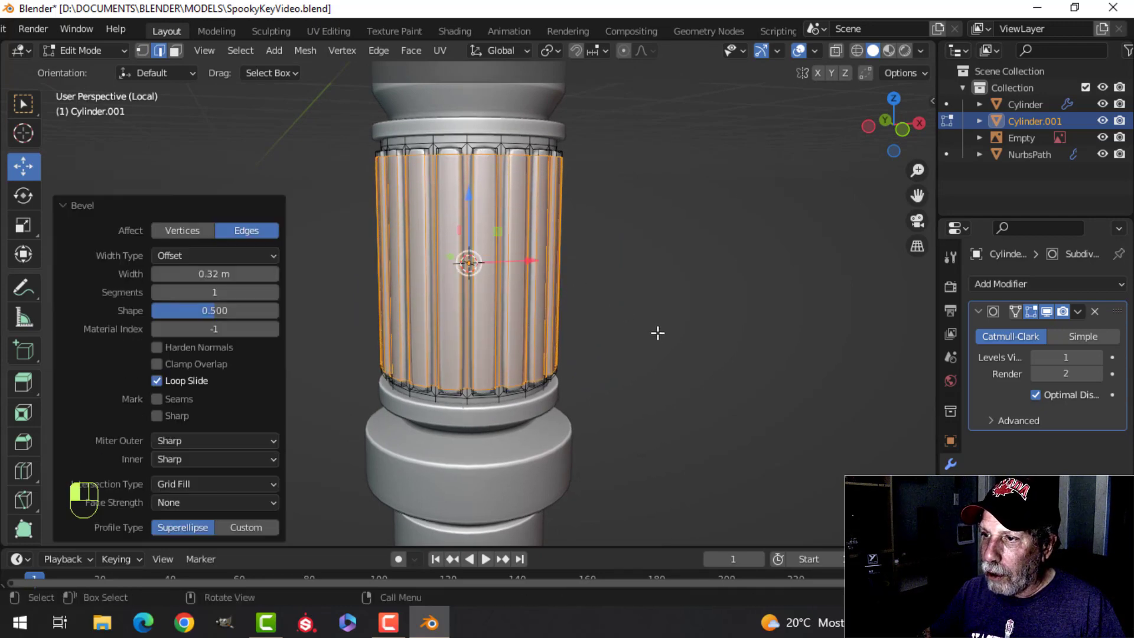
pyautogui.press('Tab')
pyautogui.scroll(-3, 546, 271)
pyautogui.hotkey('alt', 'a')
pyautogui.click(480, 264)
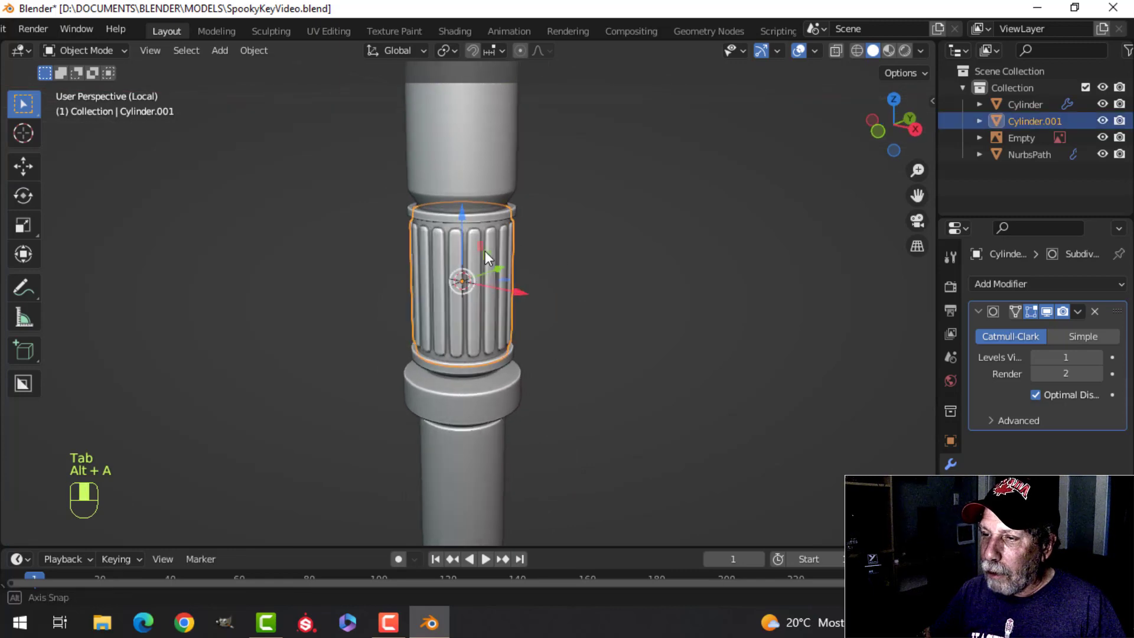
pyautogui.hotkey('alt', 'a')
pyautogui.moveTo(484, 250)
pyautogui.mouseDown(button='middle')
pyautogui.moveTo(539, 235)
pyautogui.moveTo(474, 267)
pyautogui.mouseUp(button='middle')
pyautogui.click(474, 267)
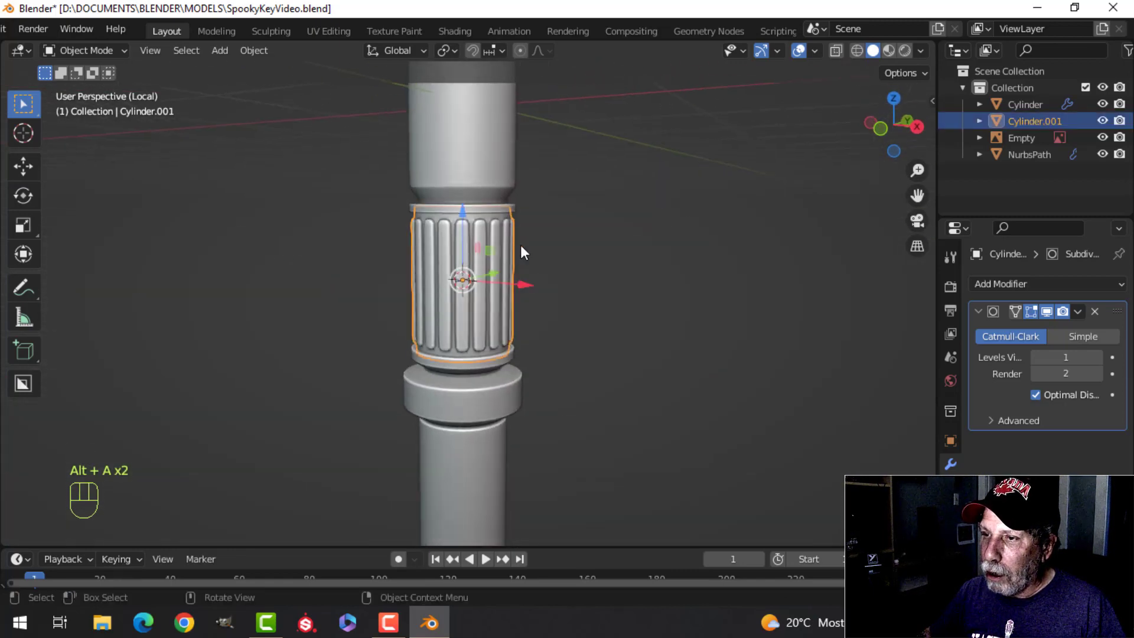
# Step: Box-select all geometry at the ribbed cylinder's upper end, including hidden parts, and rotate it 45° about Z to twist the ribs
pyautogui.scroll(2, 522, 244)
pyautogui.press('KP_1')
pyautogui.press('Tab')
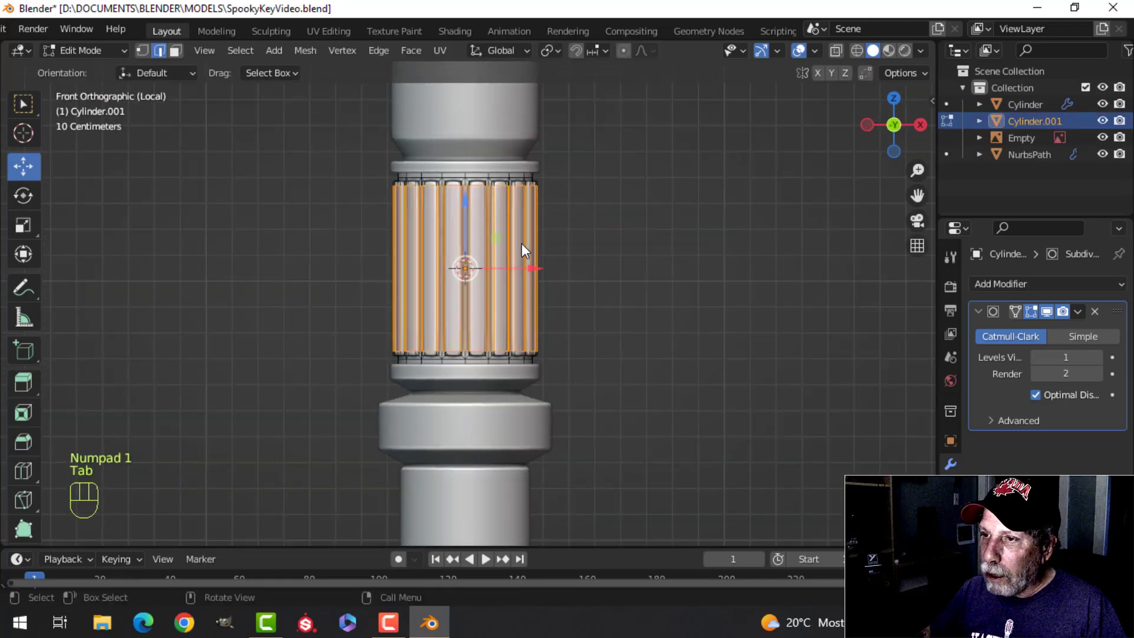
pyautogui.hotkey('alt', 'a')
pyautogui.press('z')
pyautogui.click(370, 229)
pyautogui.scroll(2, 413, 224)
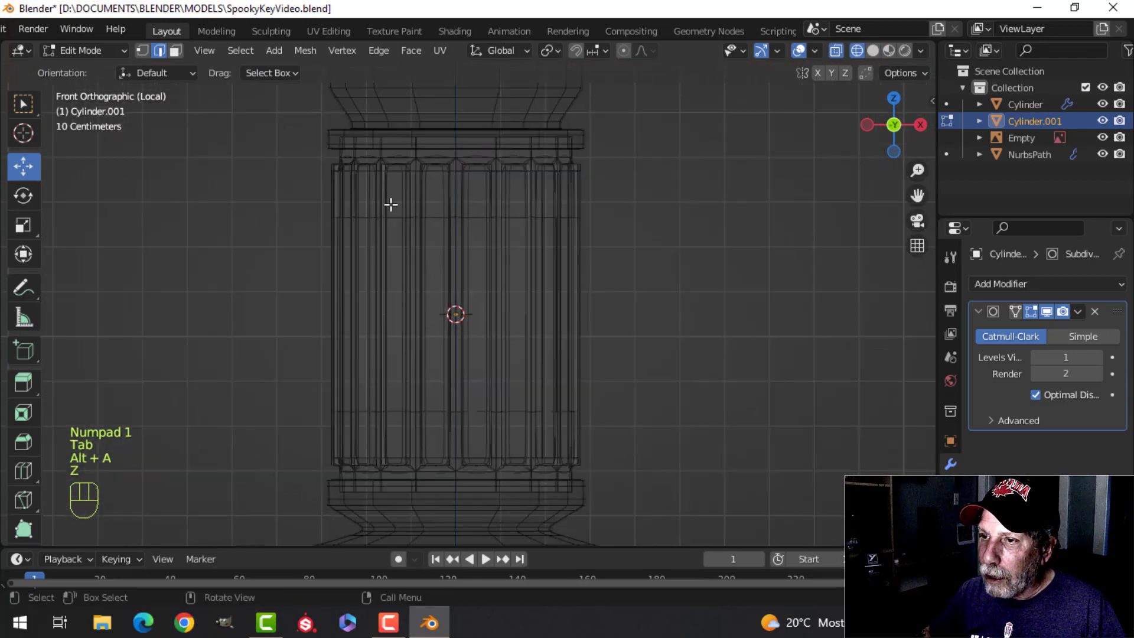
pyautogui.press('b')
pyautogui.moveTo(224, 89); pyautogui.dragTo(601, 187)
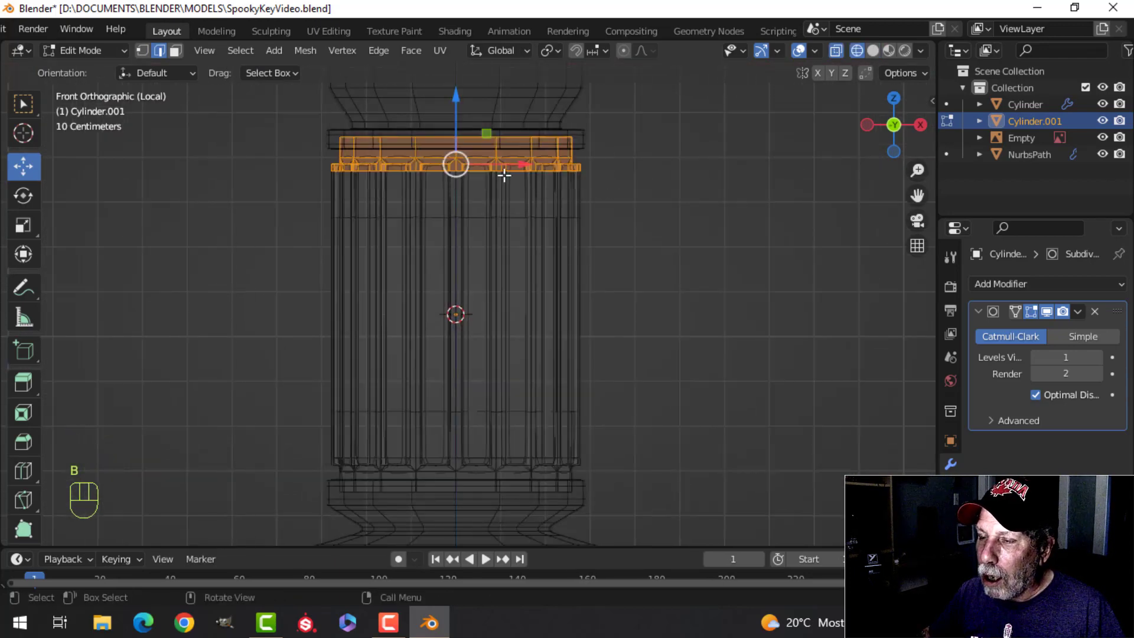
pyautogui.press('z')
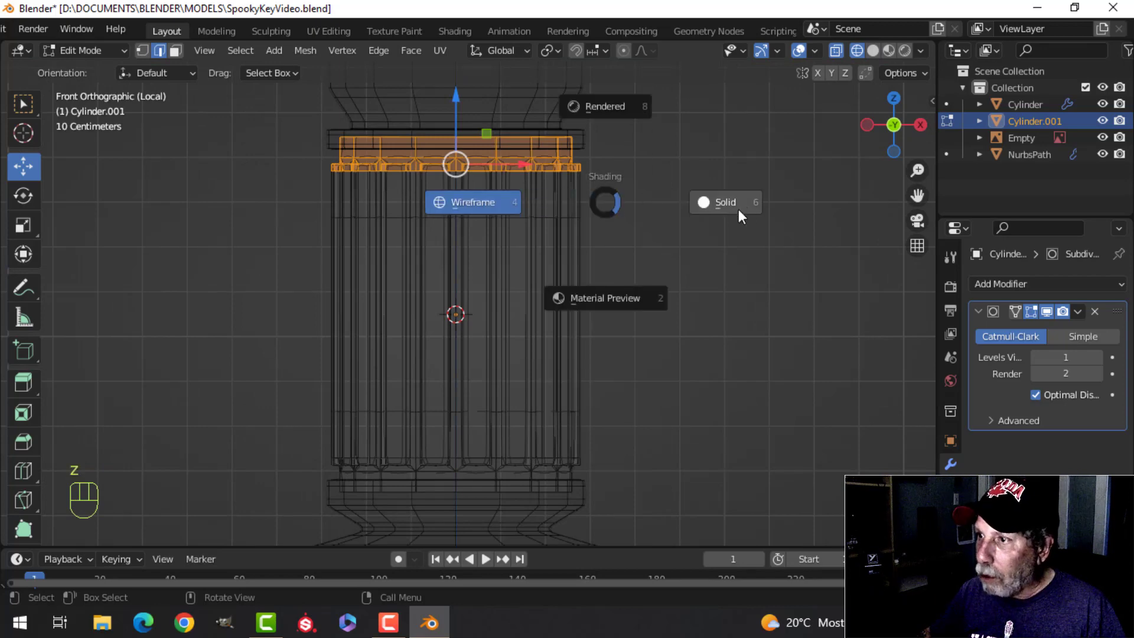
pyautogui.click(738, 209)
pyautogui.moveTo(597, 195)
pyautogui.keyDown('shift'); pyautogui.mouseDown(button='middle')
pyautogui.moveTo(579, 233)
pyautogui.moveTo(614, 230)
pyautogui.mouseUp(button='middle'); pyautogui.keyUp('shift')
pyautogui.scroll(2, 390, 181)
pyautogui.scroll(-5, 661, 256)
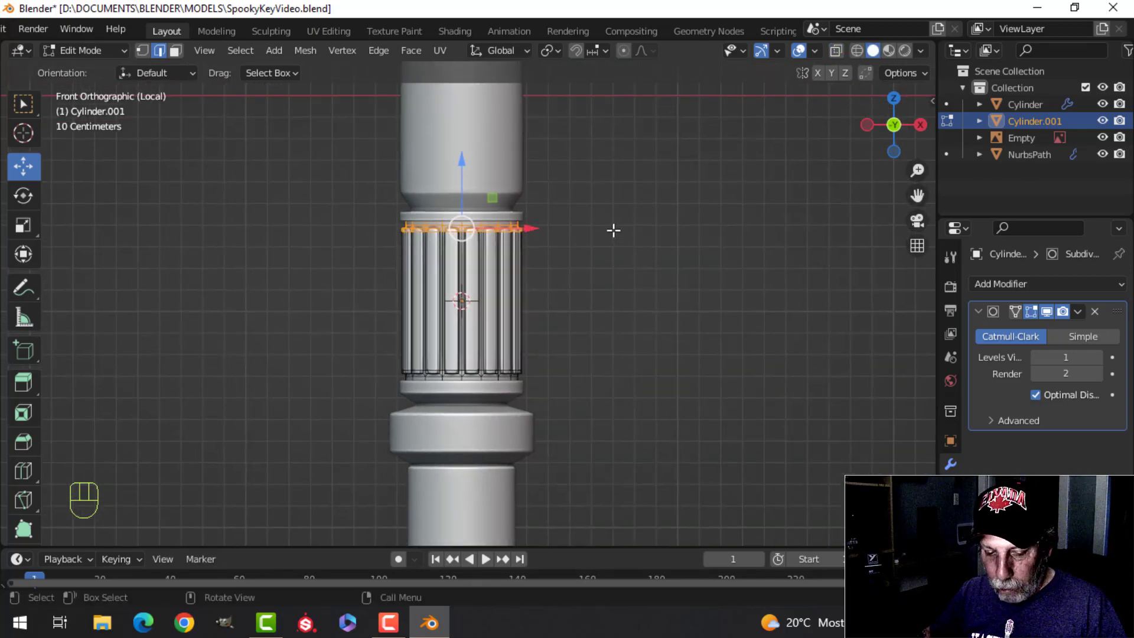
pyautogui.write('rz45')
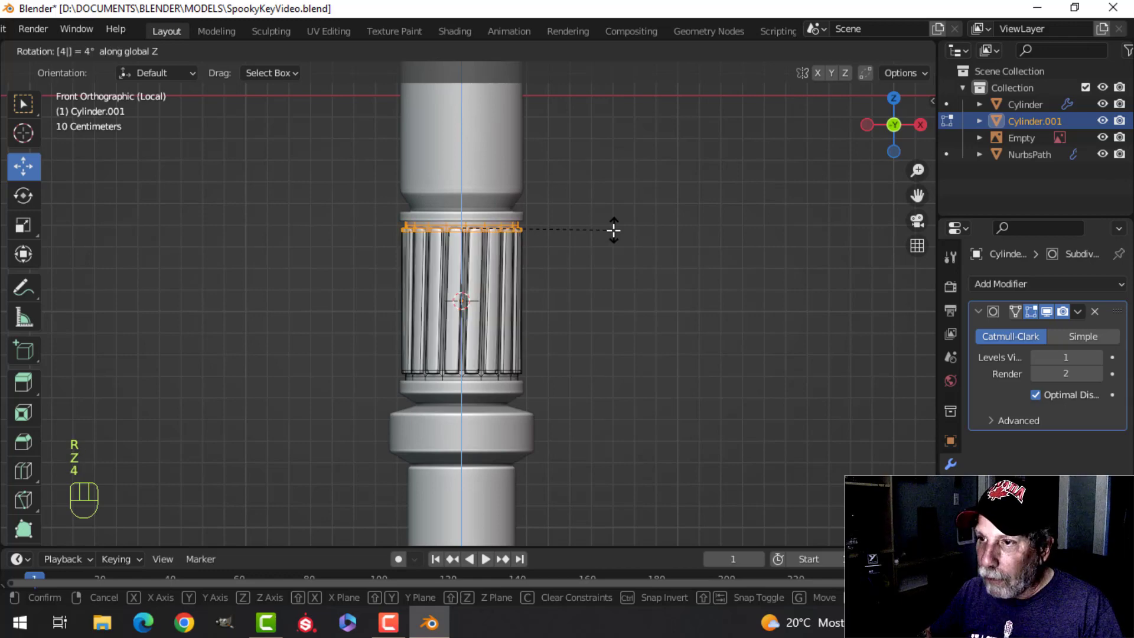
pyautogui.click(567, 286)
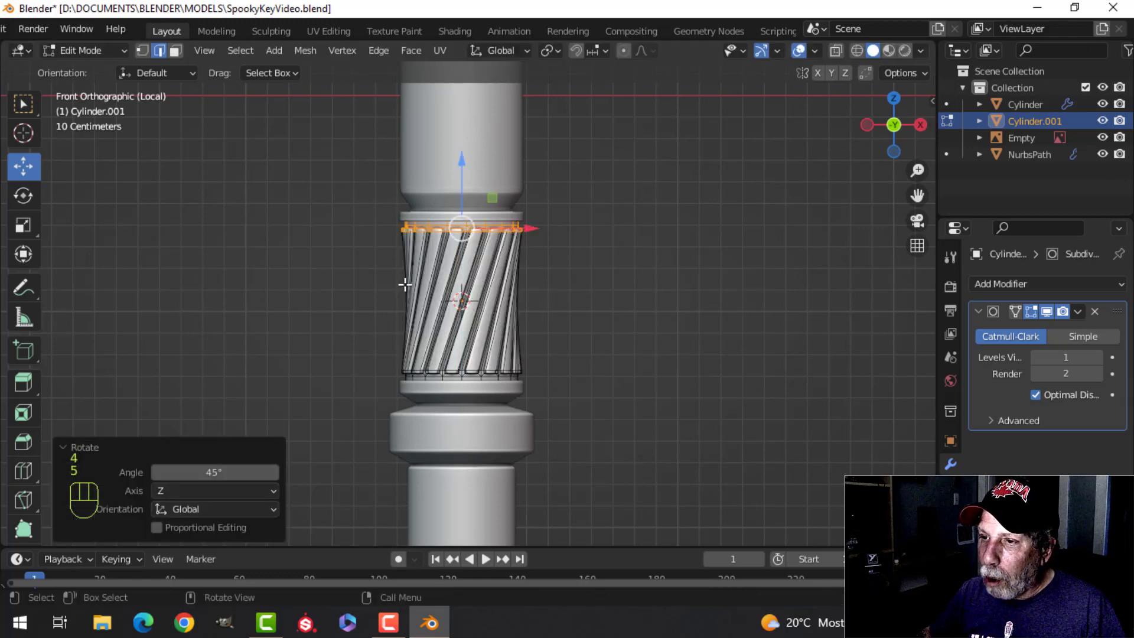
pyautogui.press('Tab')
pyautogui.scroll(-2, 607, 314)
pyautogui.hotkey('alt', 'a')
# Step: Select the entire twisted cylinder mesh and stretch it by about 1.047 along Z
pyautogui.moveTo(607, 314); pyautogui.dragTo(609, 265, button='middle')
pyautogui.scroll(2, 523, 319)
pyautogui.scroll(2, 502, 261)
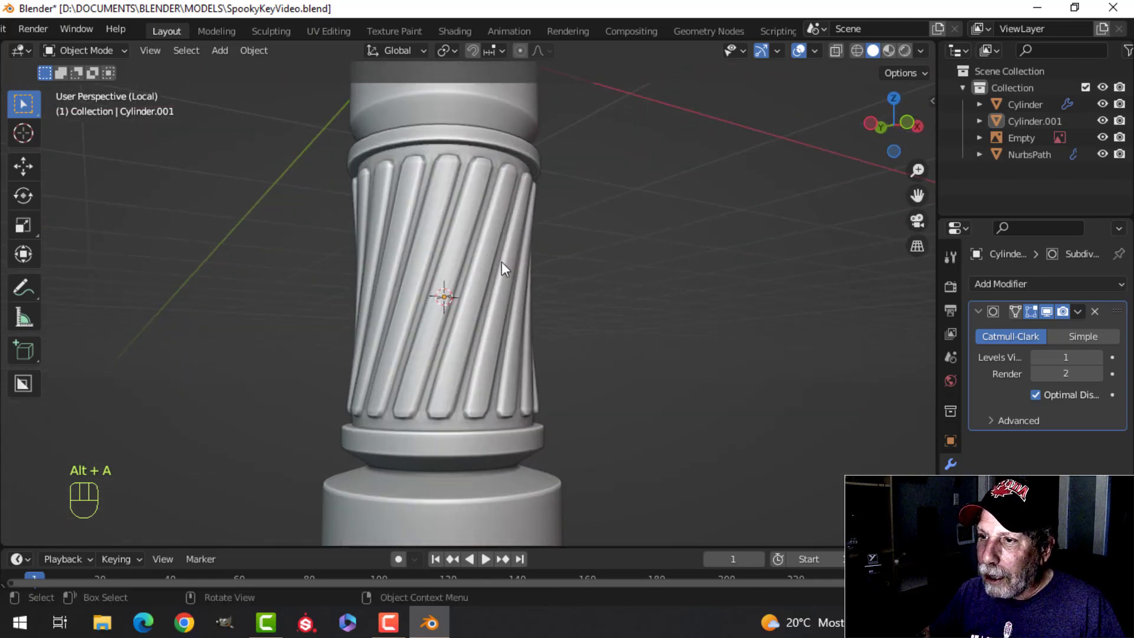
pyautogui.click(513, 227)
pyautogui.press('Tab')
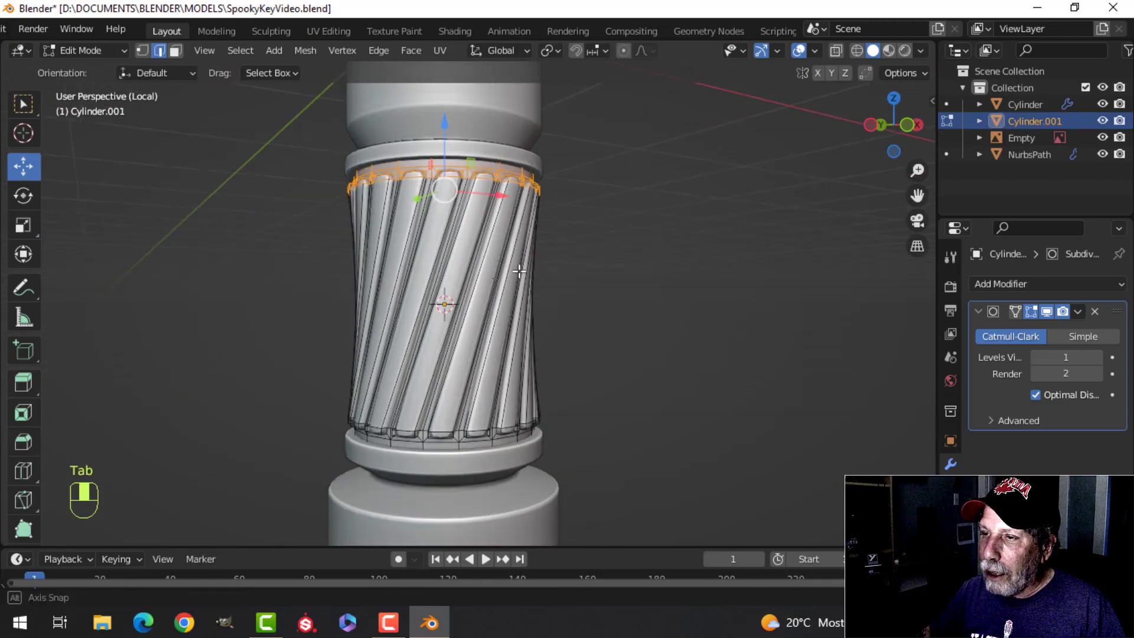
pyautogui.press('a')
pyautogui.scroll(-2, 576, 266)
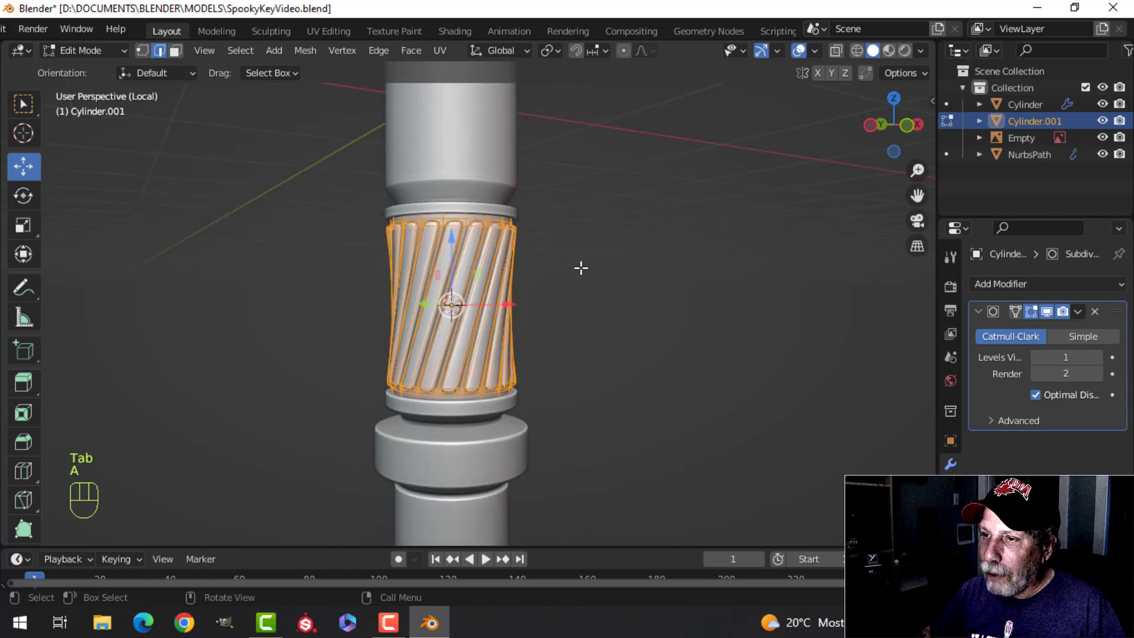
pyautogui.moveTo(580, 265); pyautogui.dragTo(569, 281, button='middle')
pyautogui.scroll(2, 567, 281)
pyautogui.press('s')
pyautogui.press('z')
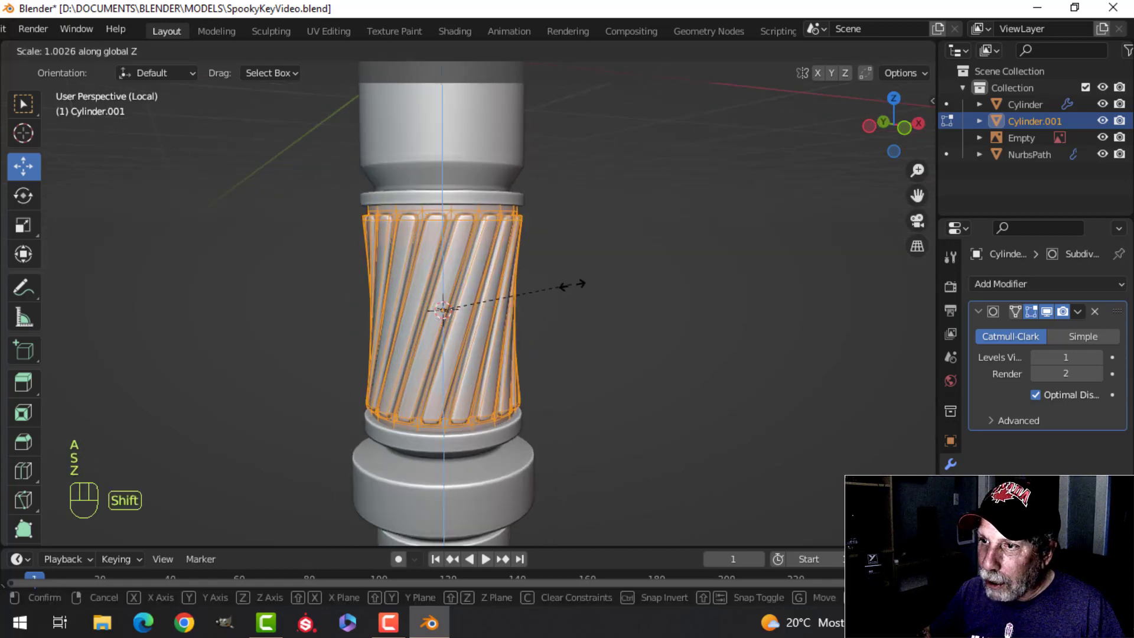
pyautogui.click(633, 308)
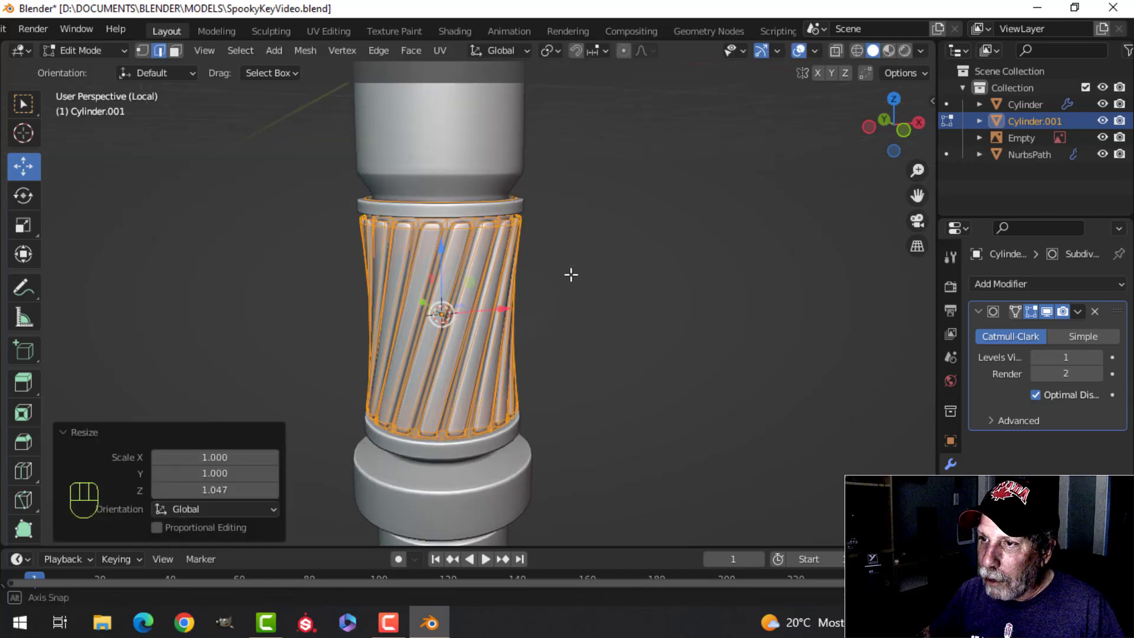
# Step: Select the twisted cylinder's uppermost edge loop and lower it slightly along Z into the upper flange
pyautogui.scroll(2, 547, 296)
pyautogui.hotkey('alt', 'a')
pyautogui.scroll(2, 469, 252)
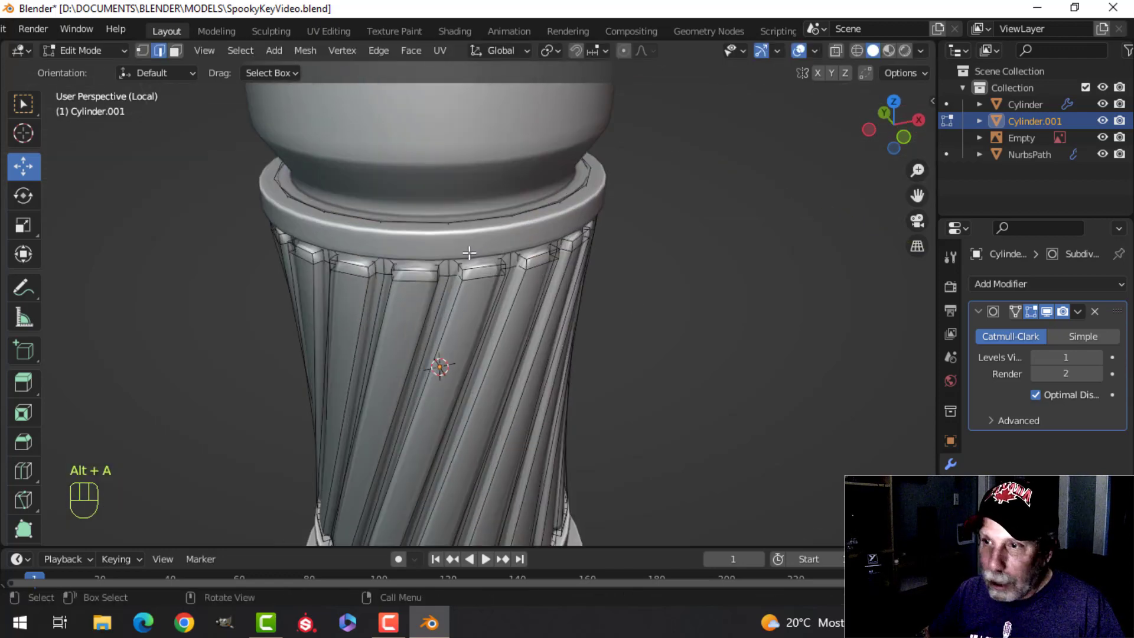
pyautogui.keyDown('alt'); pyautogui.keyDown('shift'); pyautogui.click(467, 226); pyautogui.keyUp('shift'); pyautogui.keyUp('alt')
pyautogui.moveTo(467, 226); pyautogui.dragTo(511, 217, button='middle')
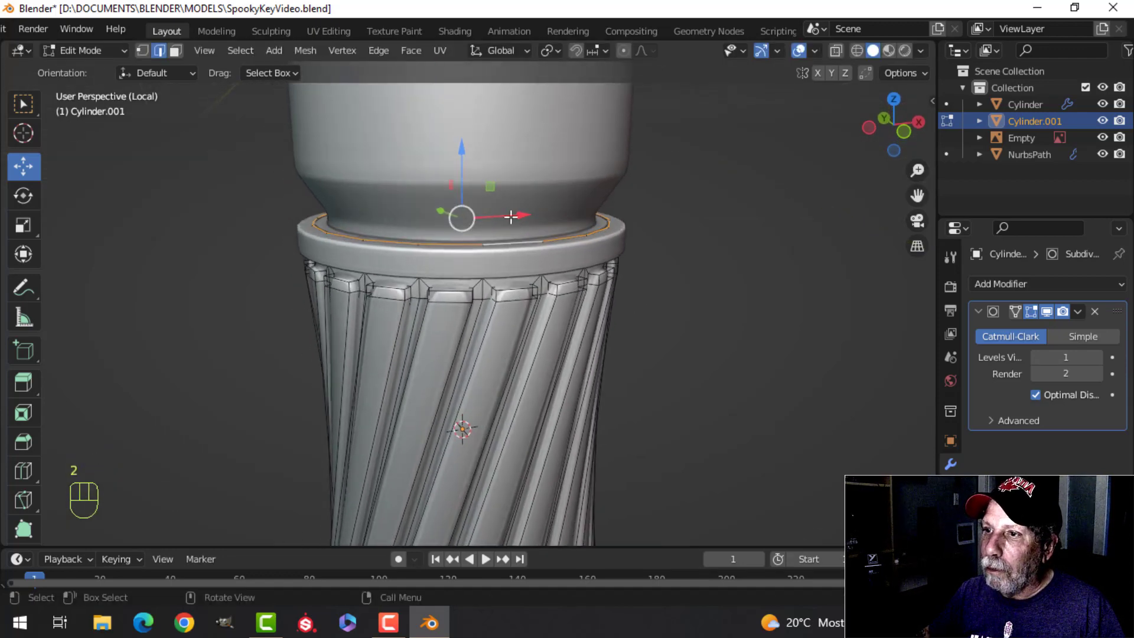
pyautogui.moveTo(461, 148); pyautogui.dragTo(461, 161)
pyautogui.moveTo(461, 161); pyautogui.dragTo(506, 323, button='middle')
pyautogui.press('Tab')
pyautogui.scroll(-6, 571, 266)
pyautogui.hotkey('alt', 'a')
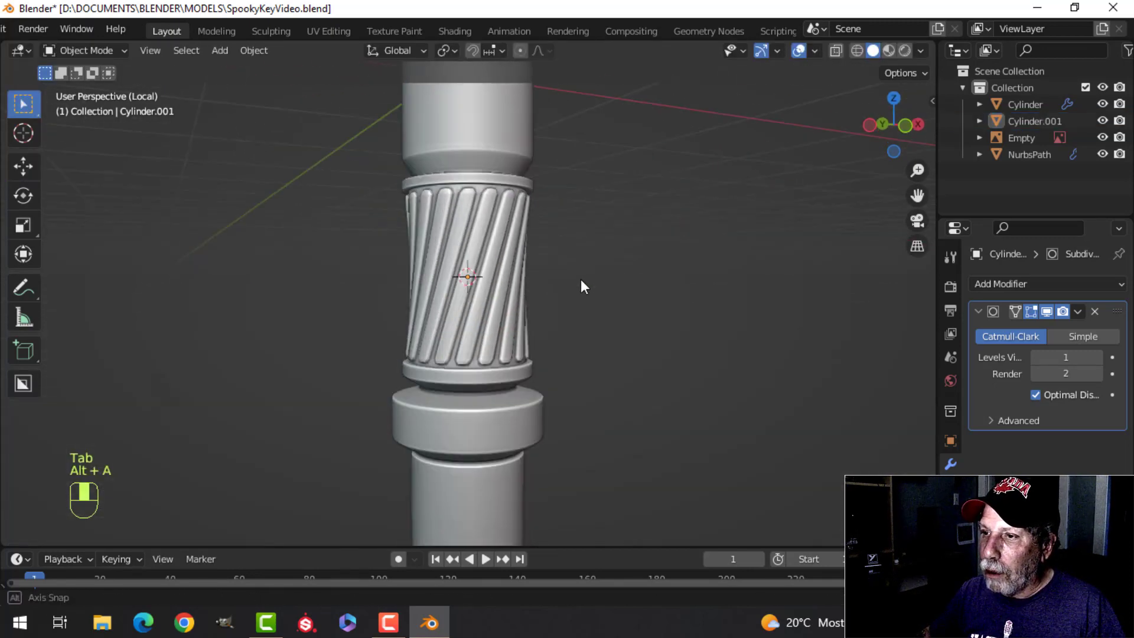
# Step: Leave the isolated view and raise the twisted cylinder's viewport subdivision by one level
pyautogui.moveTo(567, 278); pyautogui.dragTo(536, 301, button='middle')
pyautogui.press('/')
pyautogui.scroll(-3, 537, 297)
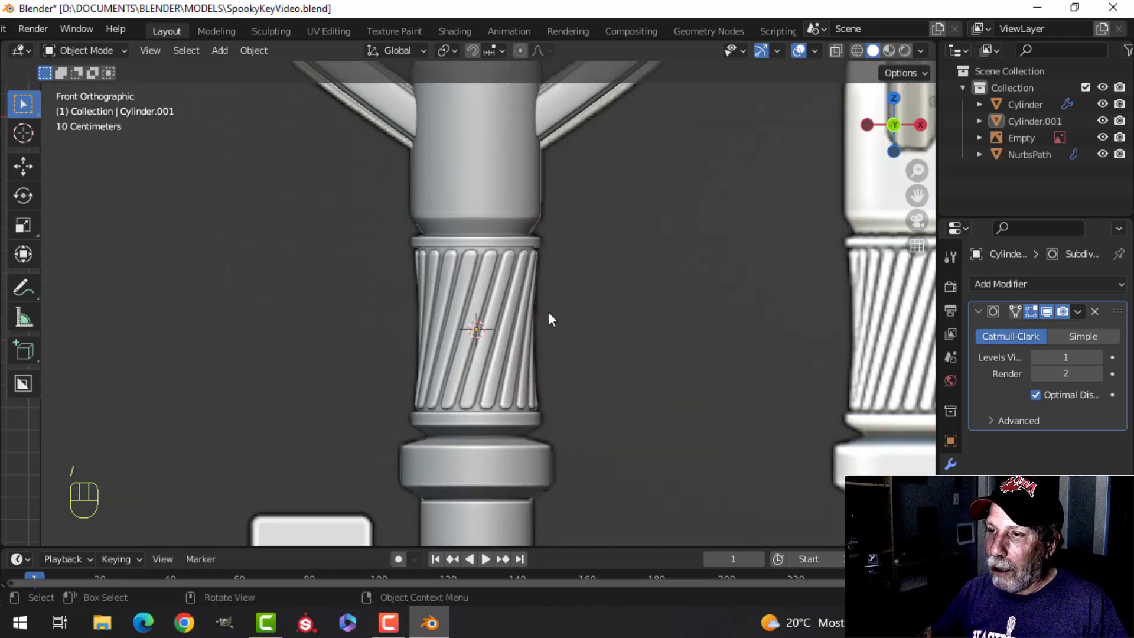
pyautogui.scroll(3, 540, 307)
pyautogui.click(499, 293)
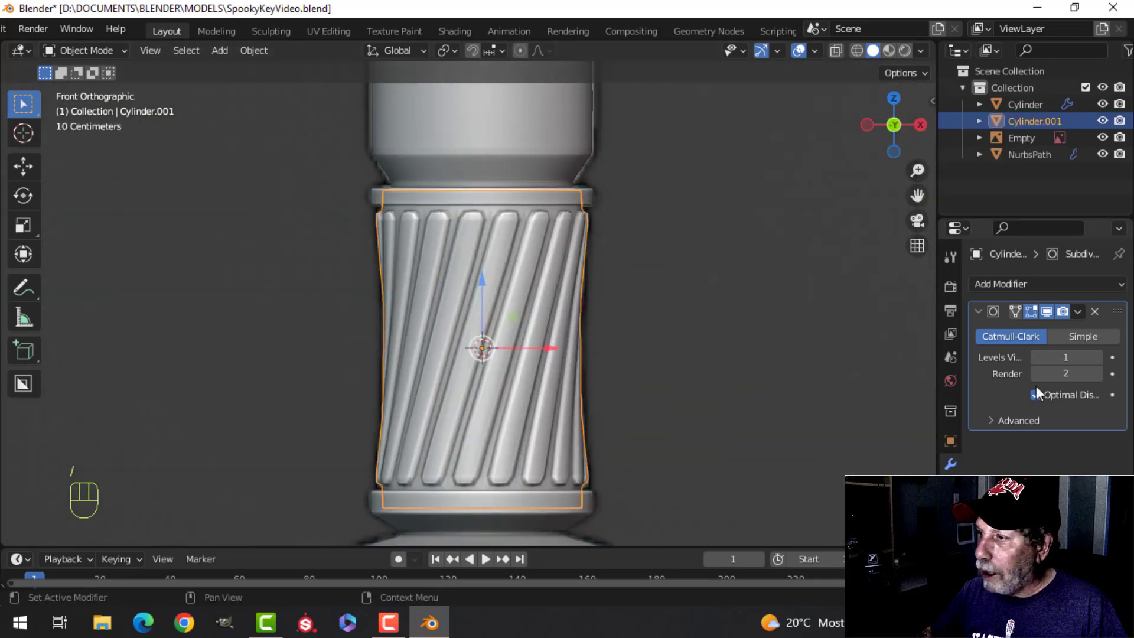
pyautogui.click(1097, 357)
# Step: Deselect everything, review the key with its twisted section, and save the file
pyautogui.hotkey('alt', 'a')
pyautogui.scroll(-3, 625, 311)
pyautogui.moveTo(625, 311); pyautogui.dragTo(569, 308, button='middle')
pyautogui.scroll(-3, 569, 308)
pyautogui.keyDown('shift'); pyautogui.moveTo(494, 319); pyautogui.dragTo(517, 322, button='middle'); pyautogui.keyUp('shift')
pyautogui.scroll(3, 532, 289)
pyautogui.scroll(-5, 529, 280)
pyautogui.moveTo(516, 322); pyautogui.dragTo(529, 285, button='middle')
pyautogui.hotkey('ctrl', 's')
pyautogui.scroll(-3, 505, 317)
pyautogui.scroll(3, 497, 332)
# Step: Select the main shaft cylinder and open its mesh for editing in front view with nothing selected
pyautogui.moveTo(529, 284)
pyautogui.mouseDown(button='middle')
pyautogui.moveTo(509, 285)
pyautogui.moveTo(608, 255)
pyautogui.moveTo(604, 206)
pyautogui.moveTo(571, 177)
pyautogui.moveTo(625, 276)
pyautogui.moveTo(618, 328)
pyautogui.moveTo(494, 301)
pyautogui.moveTo(512, 286)
pyautogui.mouseUp(button='middle')
pyautogui.scroll(1, 444, 281)
pyautogui.keyDown('shift'); pyautogui.scroll(-3, 557, 292); pyautogui.keyUp('shift')
pyautogui.click(512, 286)
pyautogui.hotkey('ctrl', '1')
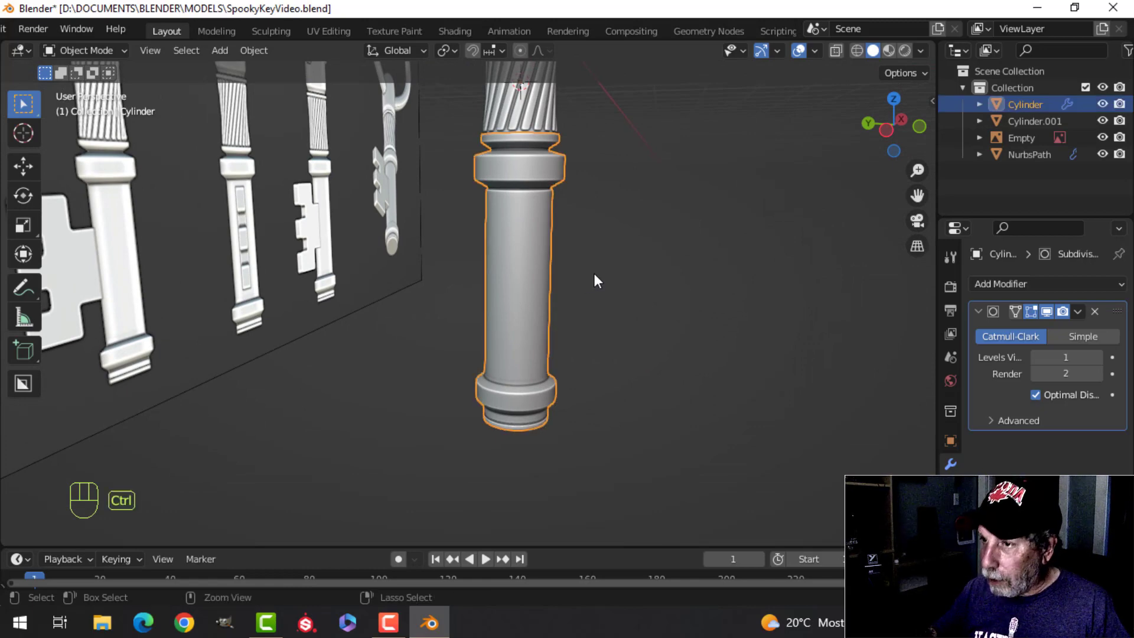
pyautogui.press('ctrl+KP_3')
pyautogui.press('Tab')
pyautogui.scroll(2, 594, 273)
pyautogui.scroll(-2, 625, 273)
pyautogui.hotkey('alt', 'a')
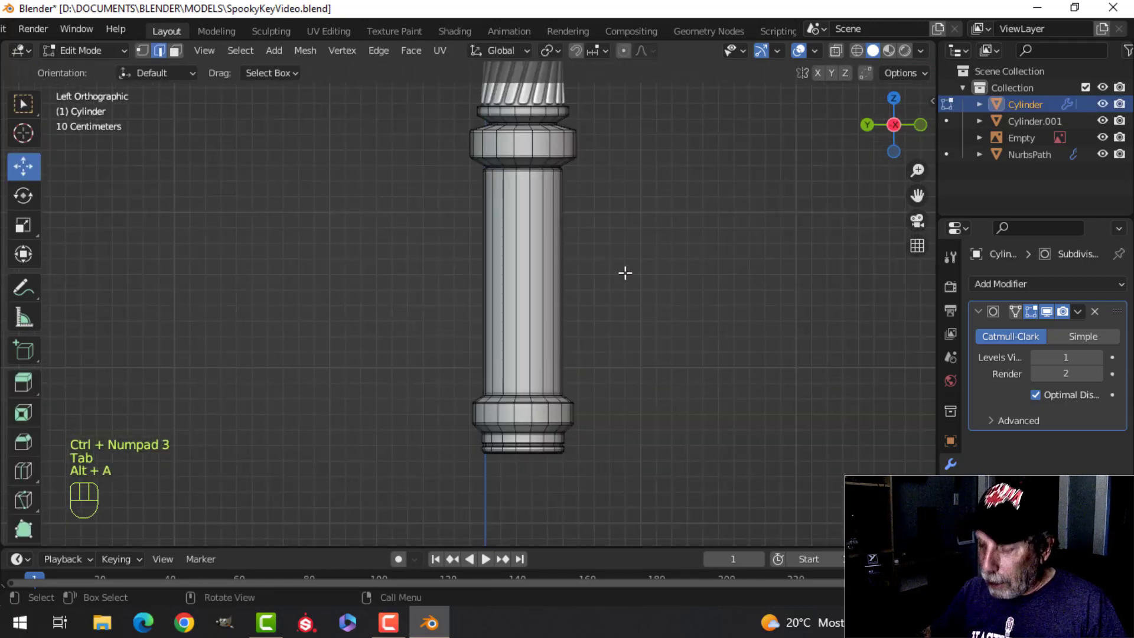
pyautogui.press('KP_1')
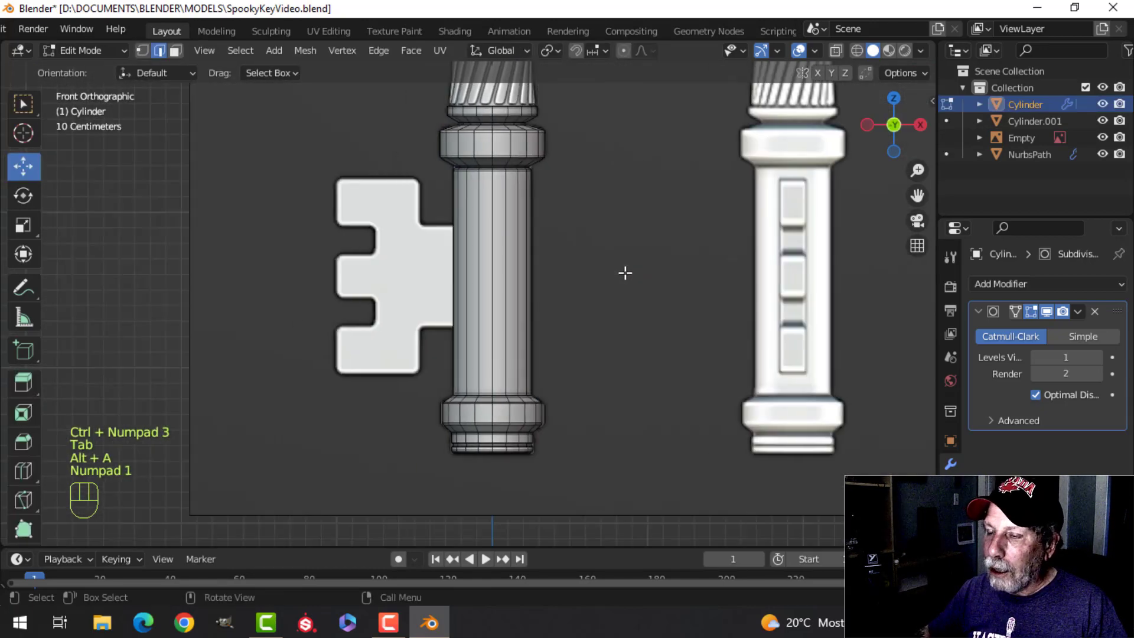
# Step: Add two horizontal loop cuts to the lower shaft, level with the upper and lower edges of the reference bit's neck
pyautogui.hotkey('ctrl', 'r')
pyautogui.click(522, 245)
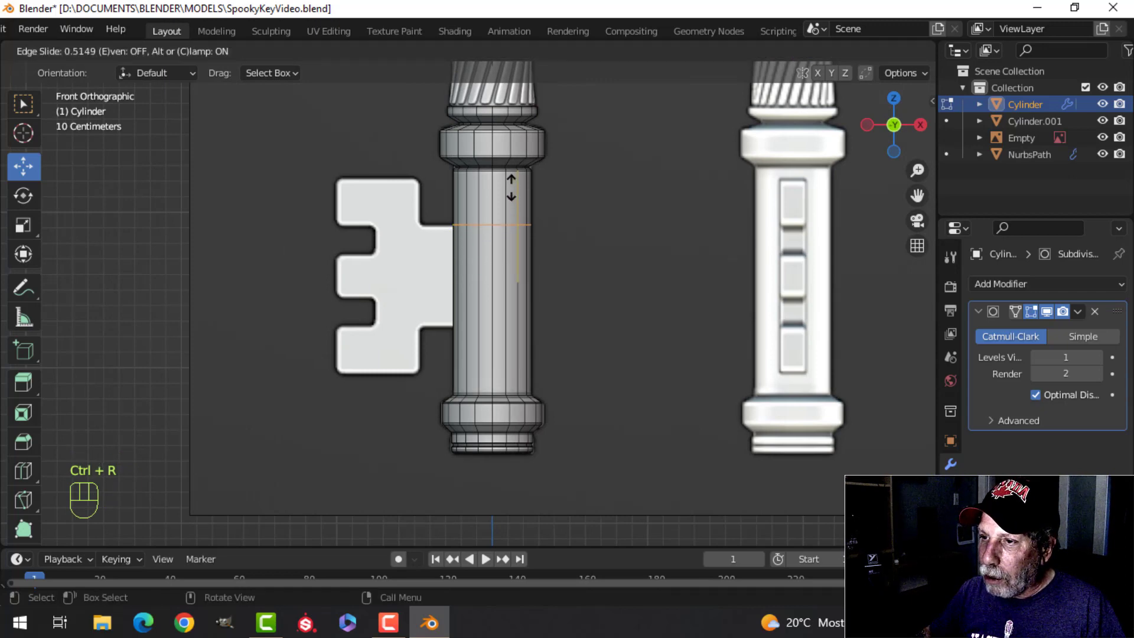
pyautogui.click(511, 188)
pyautogui.scroll(3, 553, 284)
pyautogui.hotkey('ctrl', 'r')
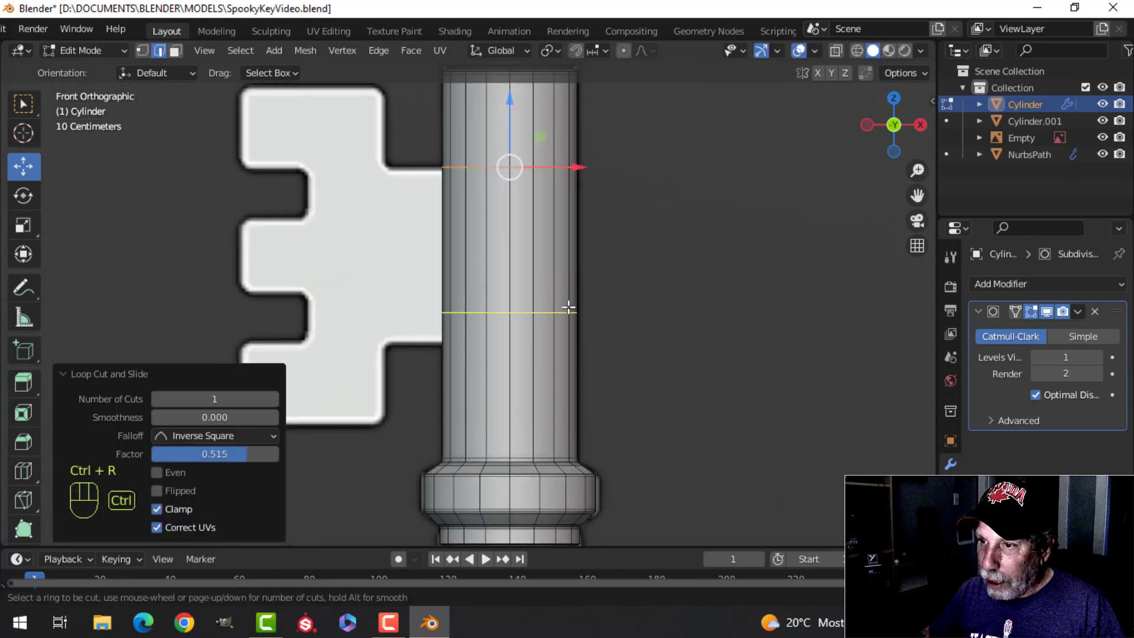
pyautogui.click(568, 308)
pyautogui.click(567, 338)
pyautogui.hotkey('alt', 'a')
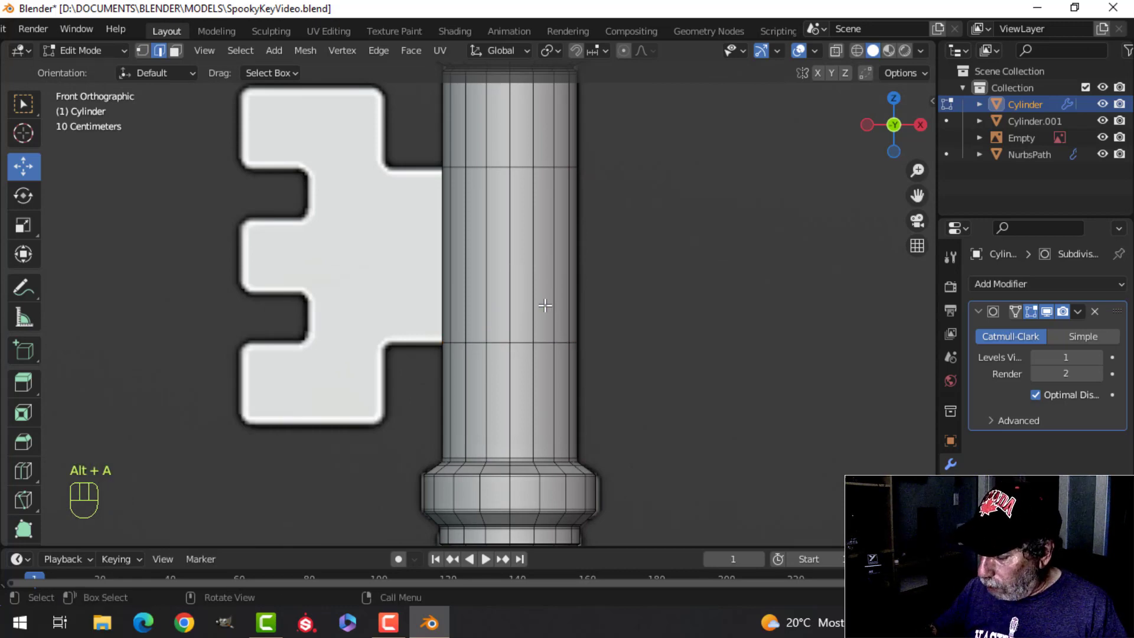
# Step: Select only the central face between the two new edge loops on the shaft's -X side
pyautogui.press('ctrl+KP_3')
pyautogui.press('e')
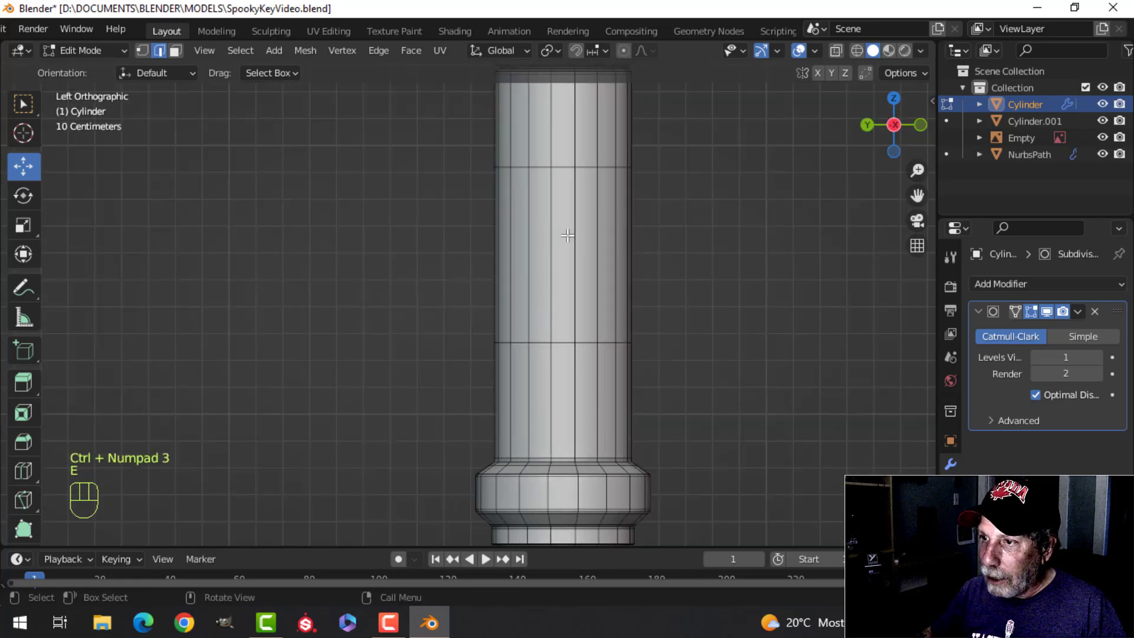
pyautogui.press('3')
pyautogui.press('c')
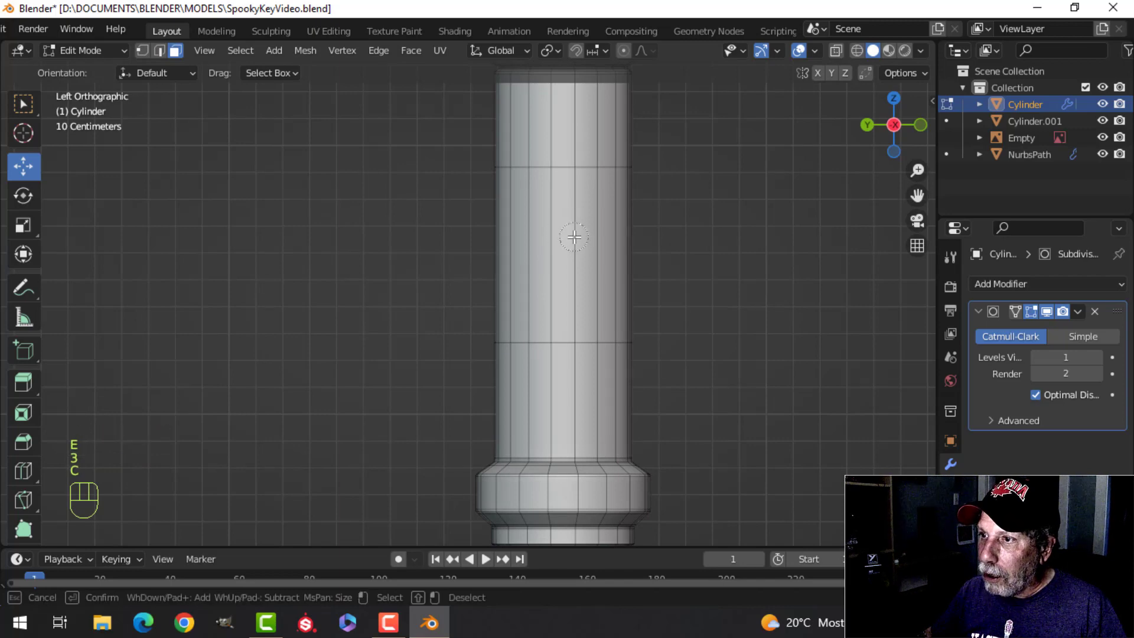
pyautogui.moveTo(574, 223); pyautogui.dragTo(577, 216)
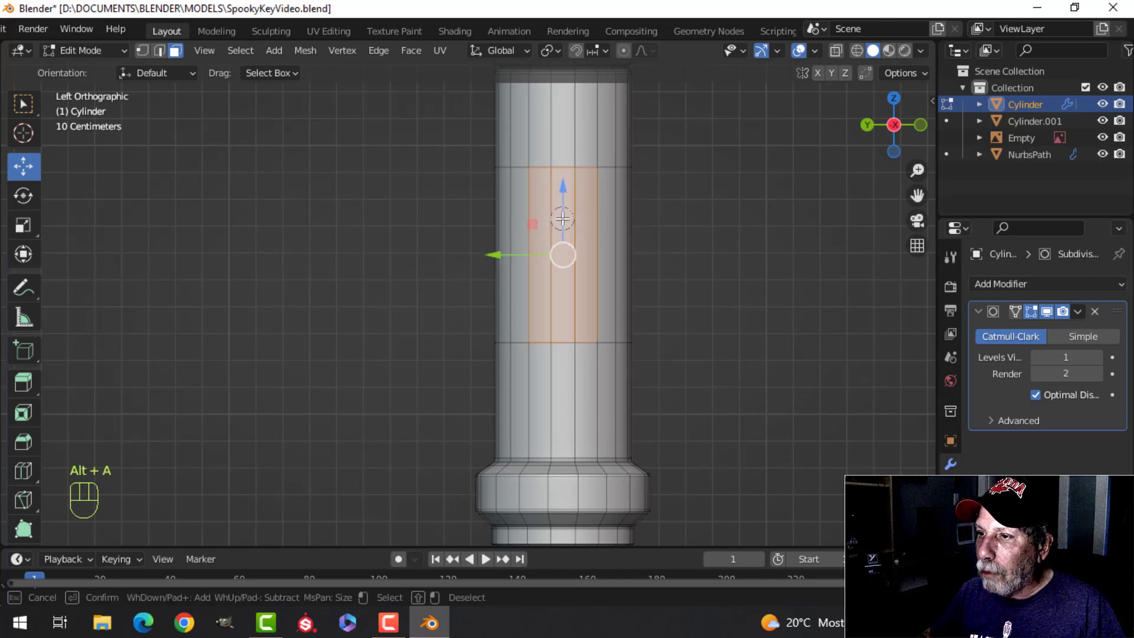
pyautogui.press('Escape')
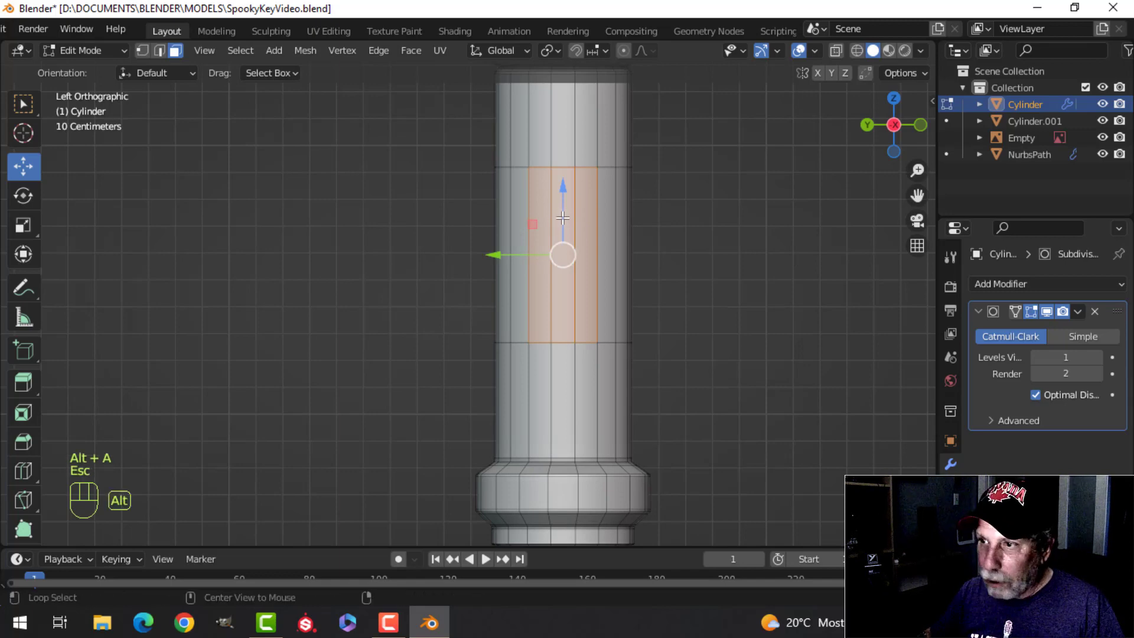
pyautogui.hotkey('alt', 'a')
pyautogui.keyDown('alt'); pyautogui.click(562, 216); pyautogui.keyUp('alt')
# Step: Duplicate the selected shaft face and move the copy outward along -X over the reference bit
pyautogui.moveTo(615, 228); pyautogui.dragTo(529, 274, button='middle')
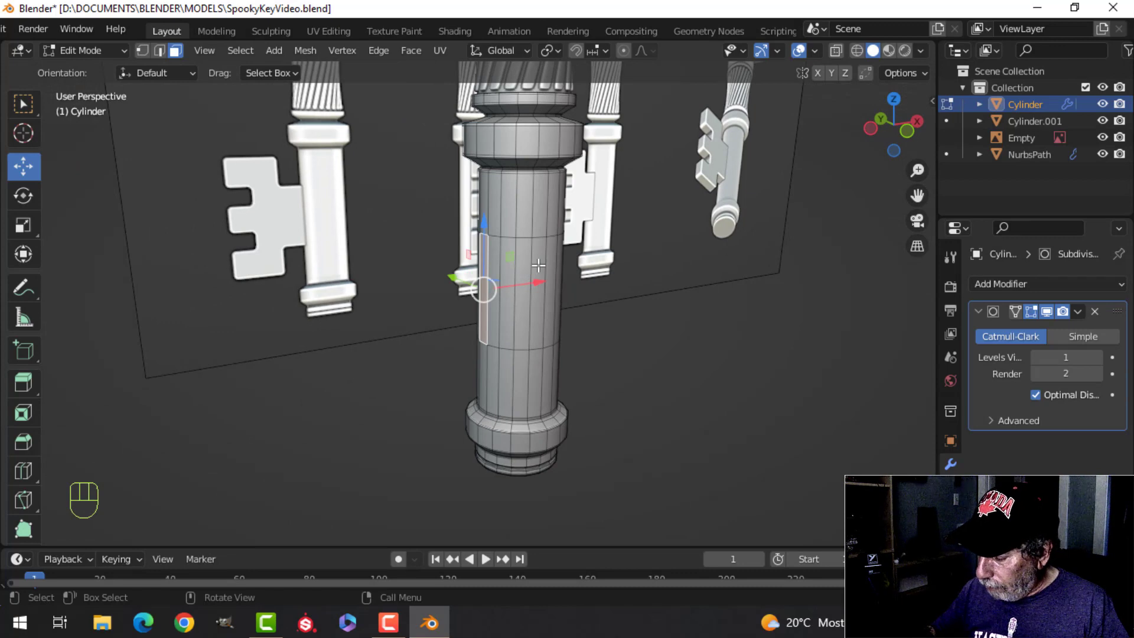
pyautogui.press('KP_1')
pyautogui.scroll(3, 537, 265)
pyautogui.keyDown('shift'); pyautogui.moveTo(538, 265); pyautogui.dragTo(568, 285, button='middle'); pyautogui.keyUp('shift')
pyautogui.scroll(2, 574, 286)
pyautogui.hotkey('shift', 'd')
pyautogui.click(568, 286)
pyautogui.moveTo(555, 276); pyautogui.dragTo(473, 281)
# Step: Separate the duplicated face into its own object and remove its Subdivision modifier
pyautogui.press('p')
pyautogui.click(526, 271)
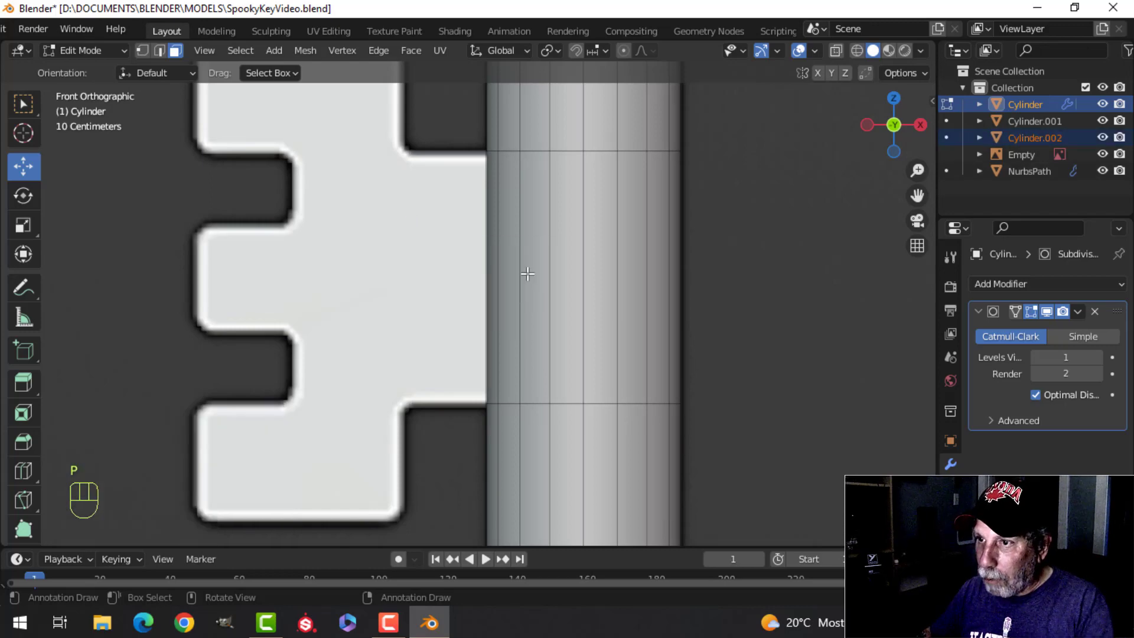
pyautogui.press('Tab')
pyautogui.moveTo(509, 234); pyautogui.dragTo(427, 304, button='middle')
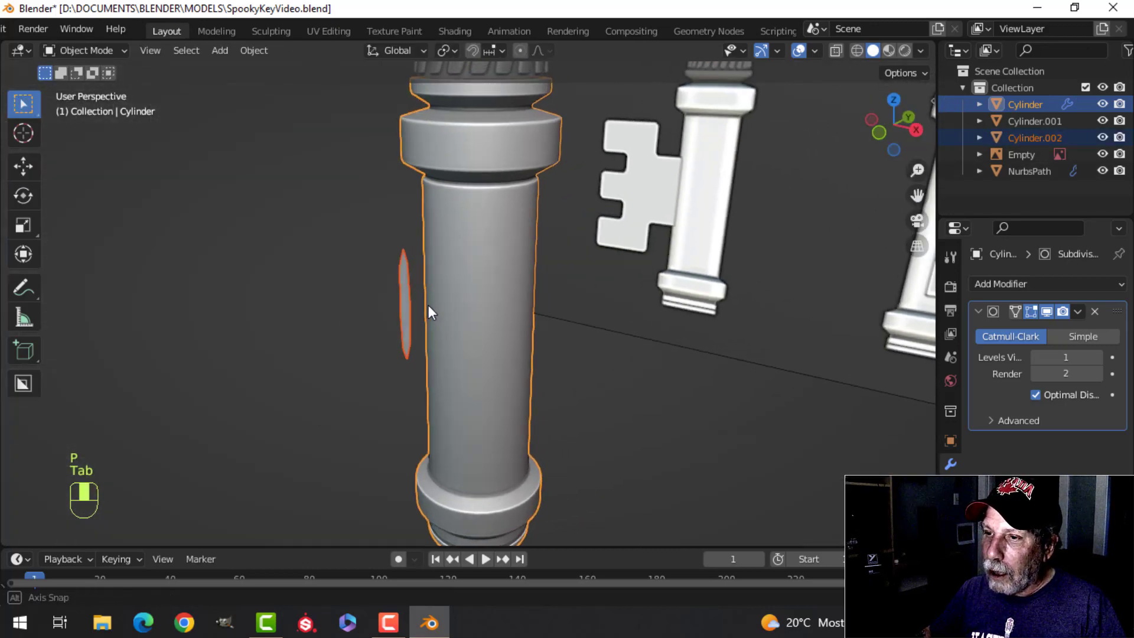
pyautogui.click(403, 281)
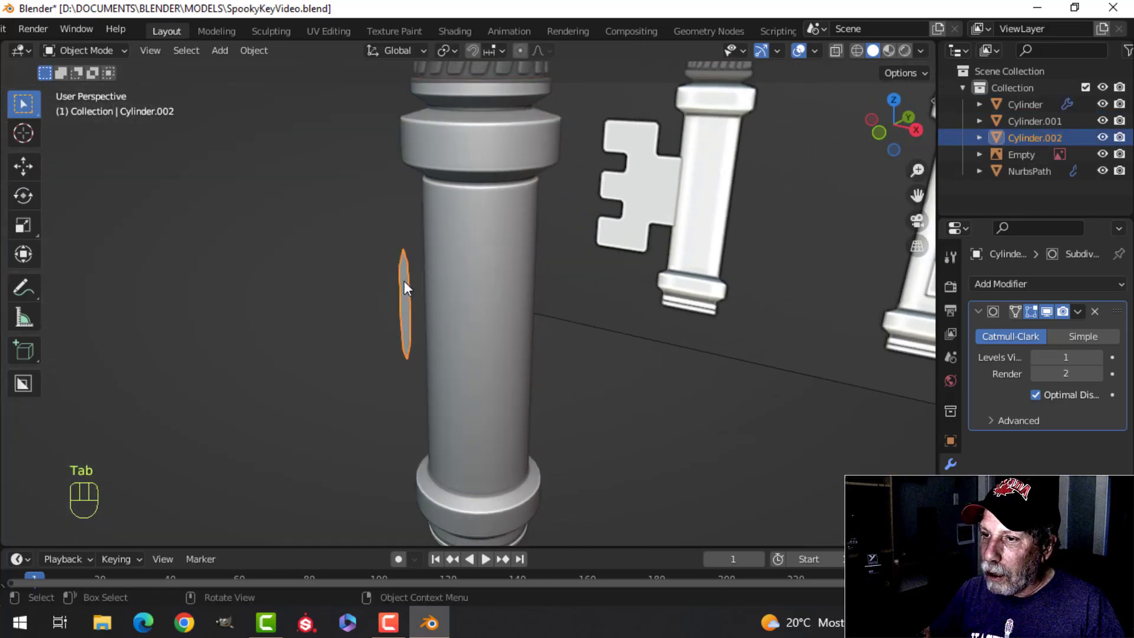
pyautogui.click(1095, 312)
# Step: Select the two guide edge loops around the lower shaft and dissolve them
pyautogui.click(473, 329)
pyautogui.press('Tab')
pyautogui.moveTo(473, 329); pyautogui.dragTo(519, 331, button='middle')
pyautogui.hotkey('alt', 'a')
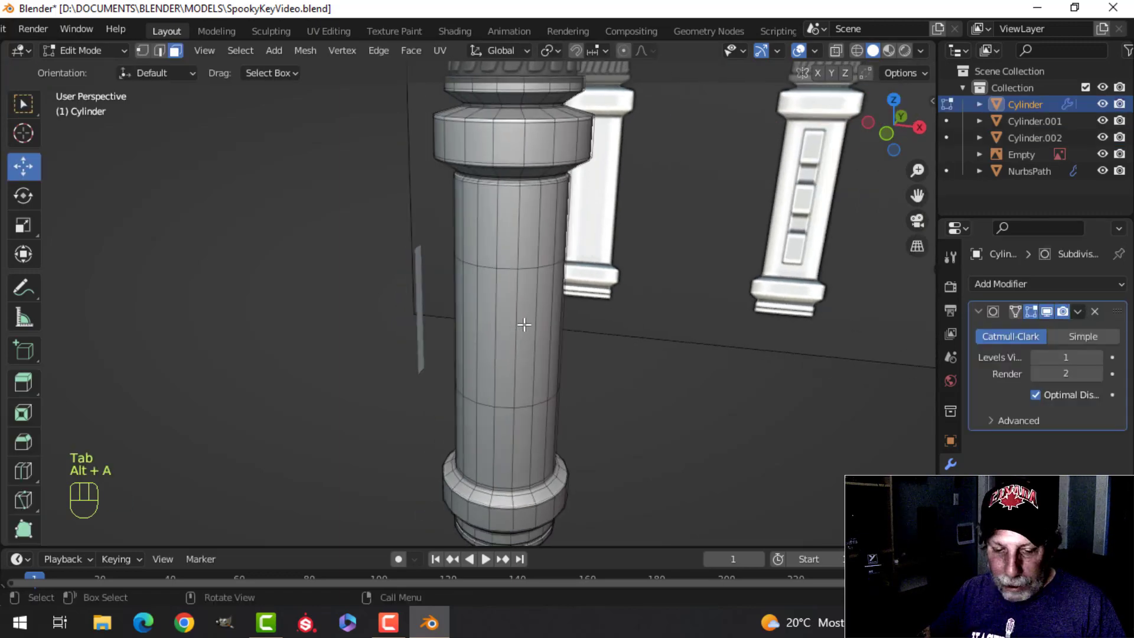
pyautogui.press('2')
pyautogui.keyDown('alt'); pyautogui.keyDown('shift'); pyautogui.click(500, 278); pyautogui.keyUp('shift'); pyautogui.keyUp('alt')
pyautogui.keyDown('alt'); pyautogui.keyDown('shift'); pyautogui.click(501, 417); pyautogui.keyUp('shift'); pyautogui.keyUp('alt')
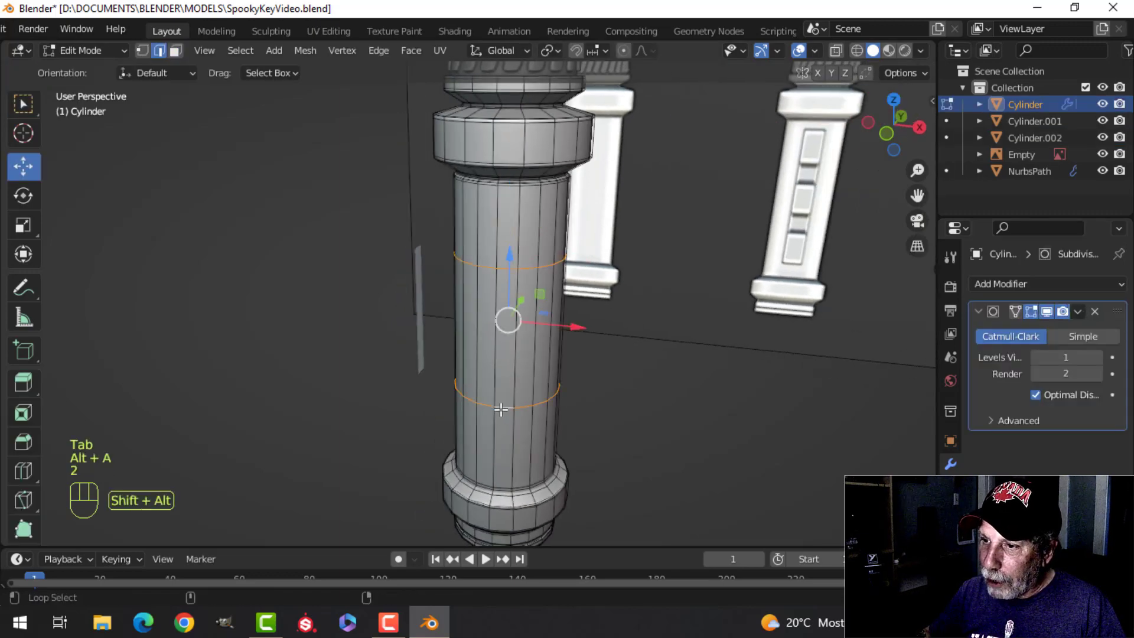
pyautogui.press('x')
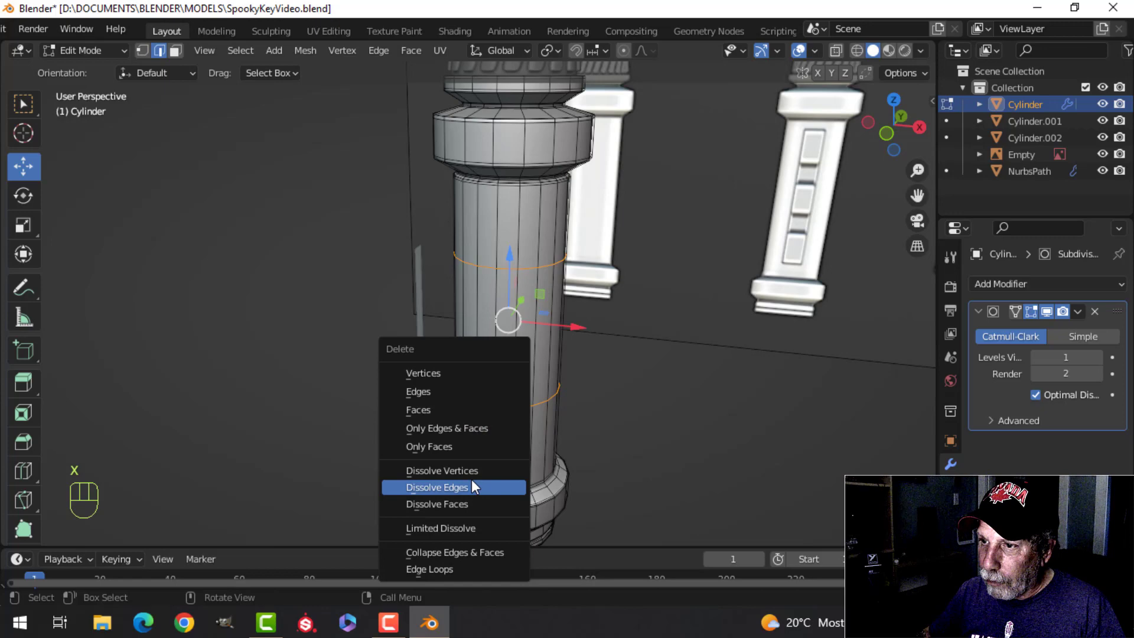
pyautogui.click(471, 487)
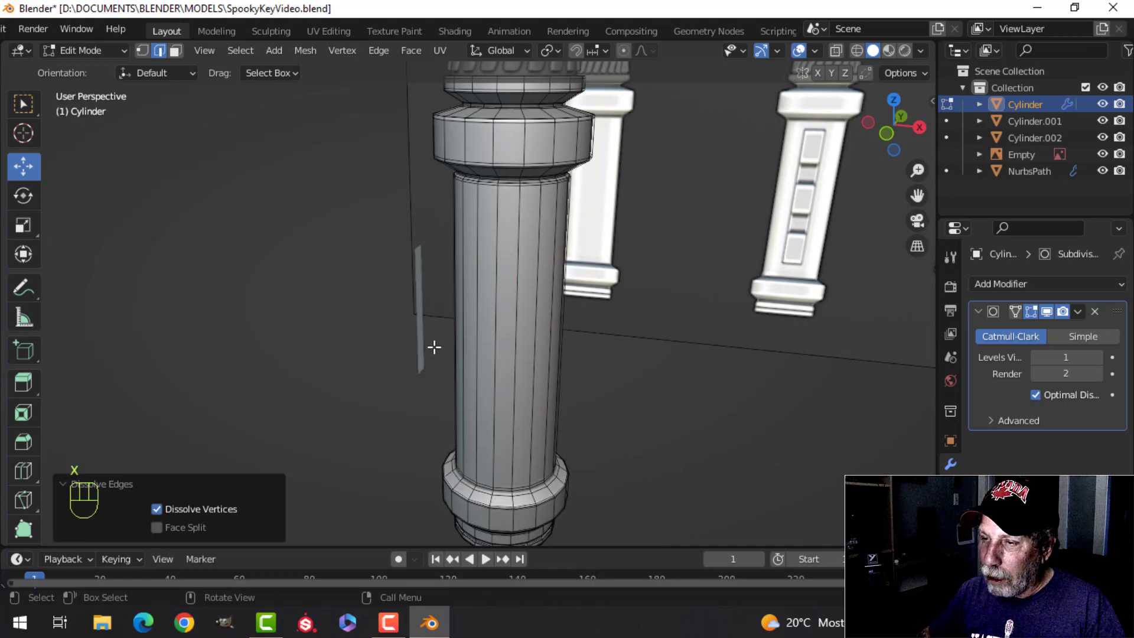
# Step: Move the separated face along X up against the shaft, and extrude it -0.21556 m along X to the end of the bit's neck
pyautogui.press('Tab')
pyautogui.click(422, 300)
pyautogui.press('Tab')
pyautogui.press('a')
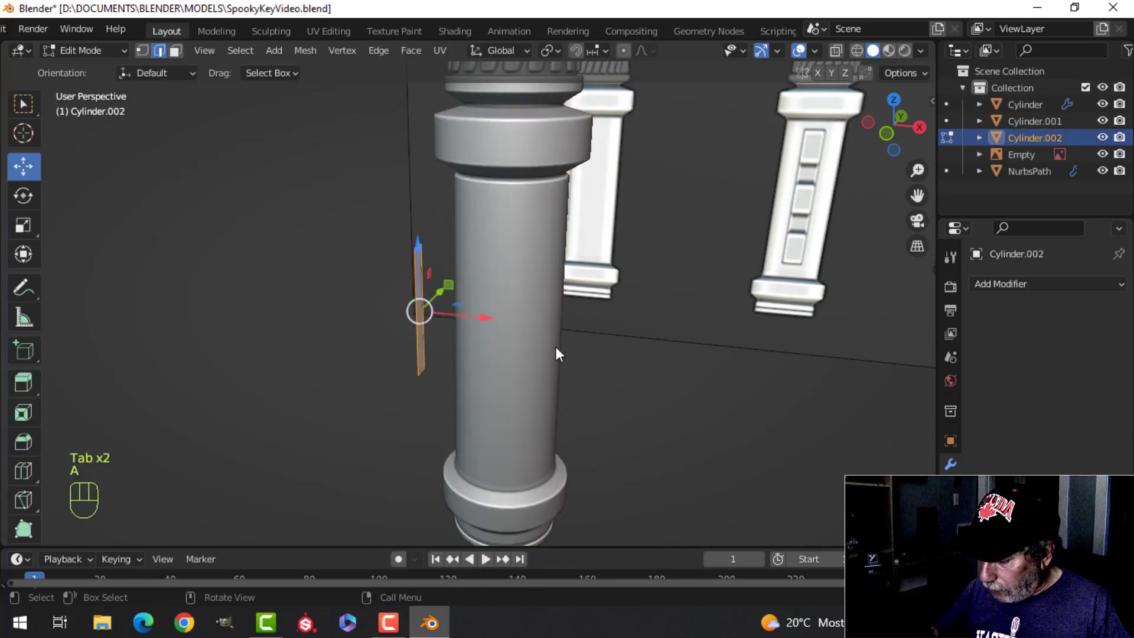
pyautogui.press('KP_1')
pyautogui.scroll(4, 555, 346)
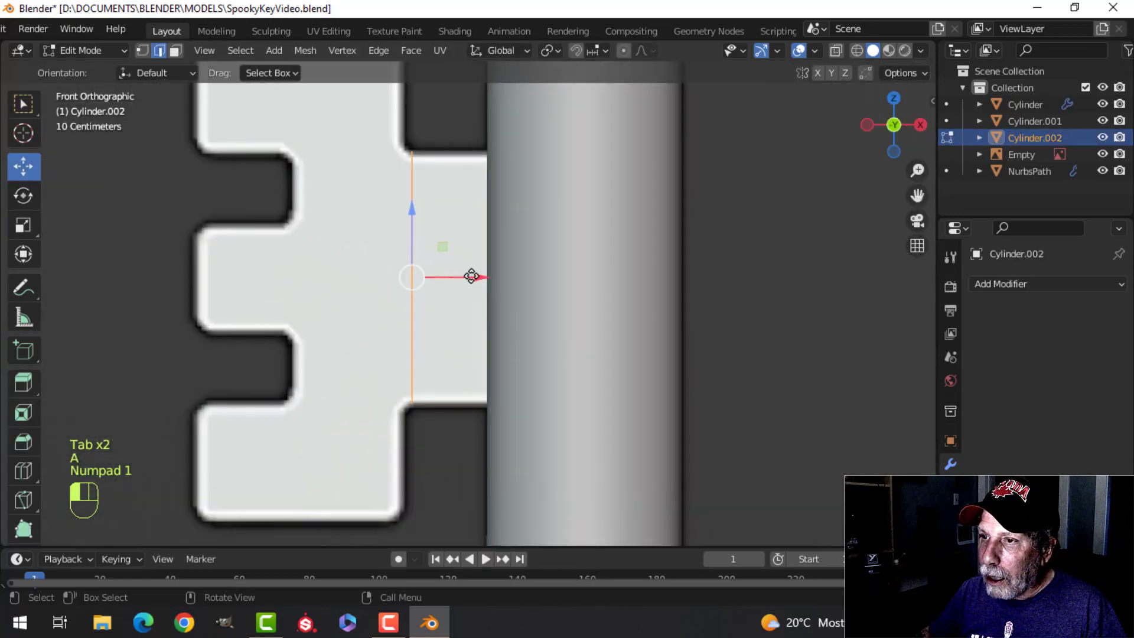
pyautogui.moveTo(471, 276); pyautogui.dragTo(545, 276)
pyautogui.press('e')
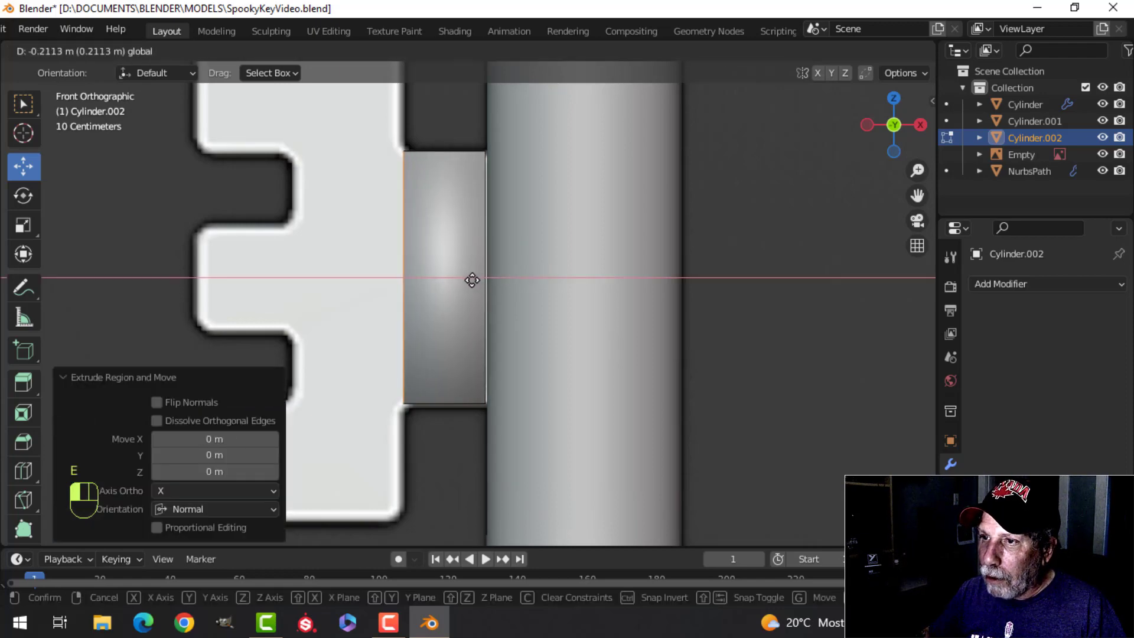
pyautogui.click(471, 280)
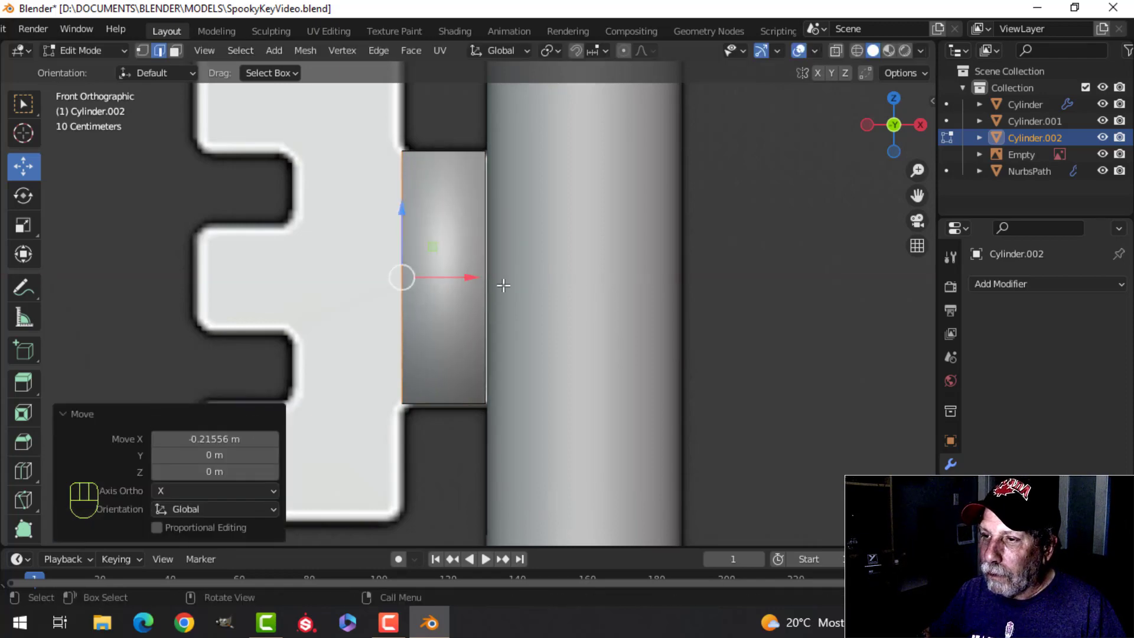
# Step: Add a centred horizontal loop cut to the neck block and bevel it by about 0.131 m to match the middle tooth's height
pyautogui.scroll(-4, 498, 281)
pyautogui.scroll(2, 479, 290)
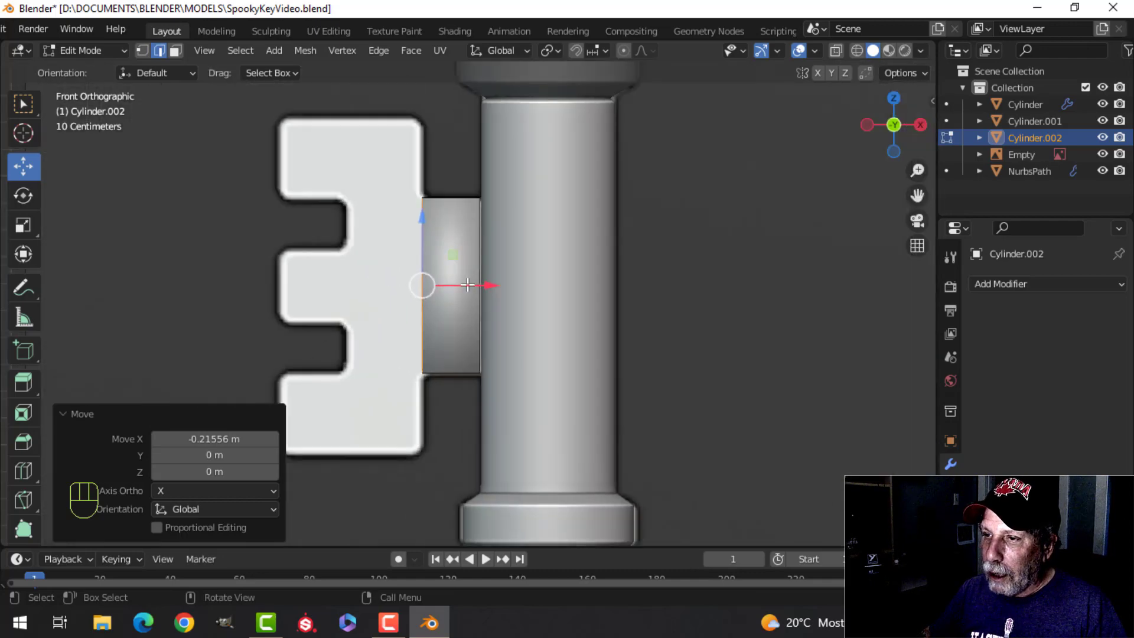
pyautogui.hotkey('ctrl', 'r')
pyautogui.click(470, 282)
pyautogui.rightClick(527, 303)
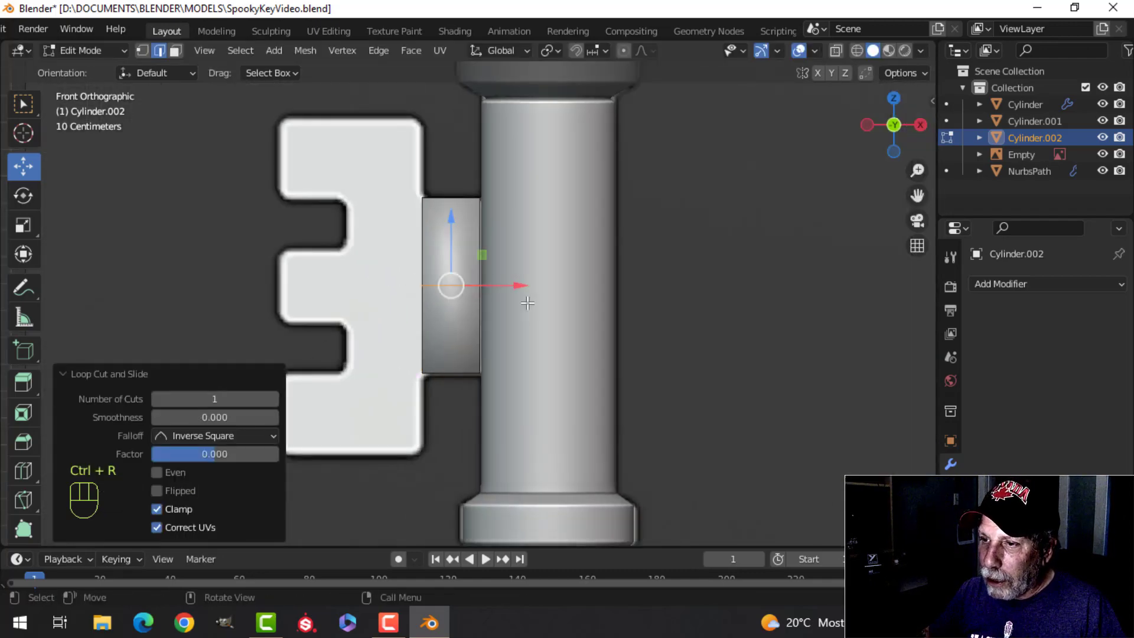
pyautogui.hotkey('ctrl', 'b')
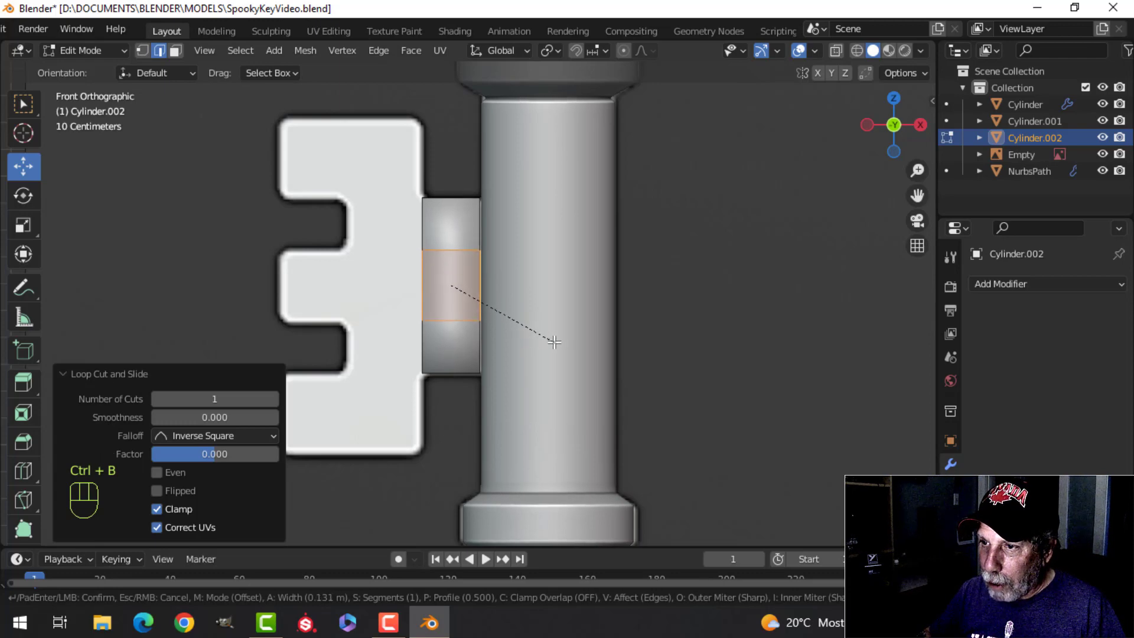
pyautogui.click(554, 341)
pyautogui.hotkey('alt', 'a')
# Step: Select the neck block's three outer end faces and extrude them about 0.28 m along -X to the inner end of the notches
pyautogui.moveTo(349, 284); pyautogui.dragTo(558, 304, button='middle')
pyautogui.press('3')
pyautogui.click(602, 205)
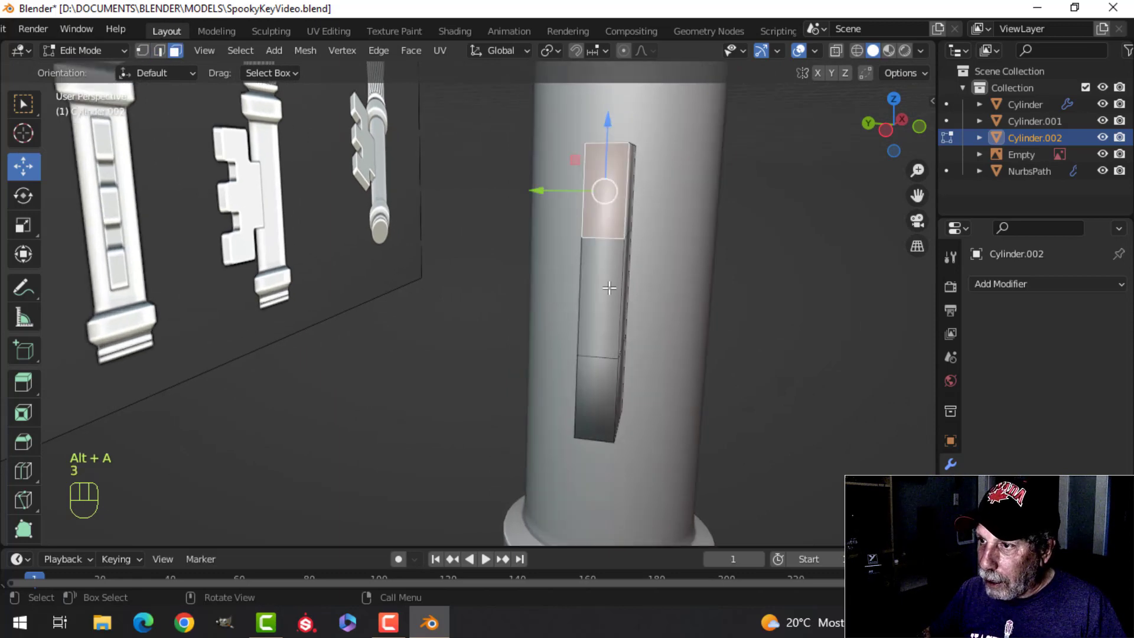
pyautogui.keyDown('shift'); pyautogui.click(604, 295); pyautogui.keyUp('shift')
pyautogui.keyDown('shift'); pyautogui.click(596, 395); pyautogui.keyUp('shift')
pyautogui.press('KP_1')
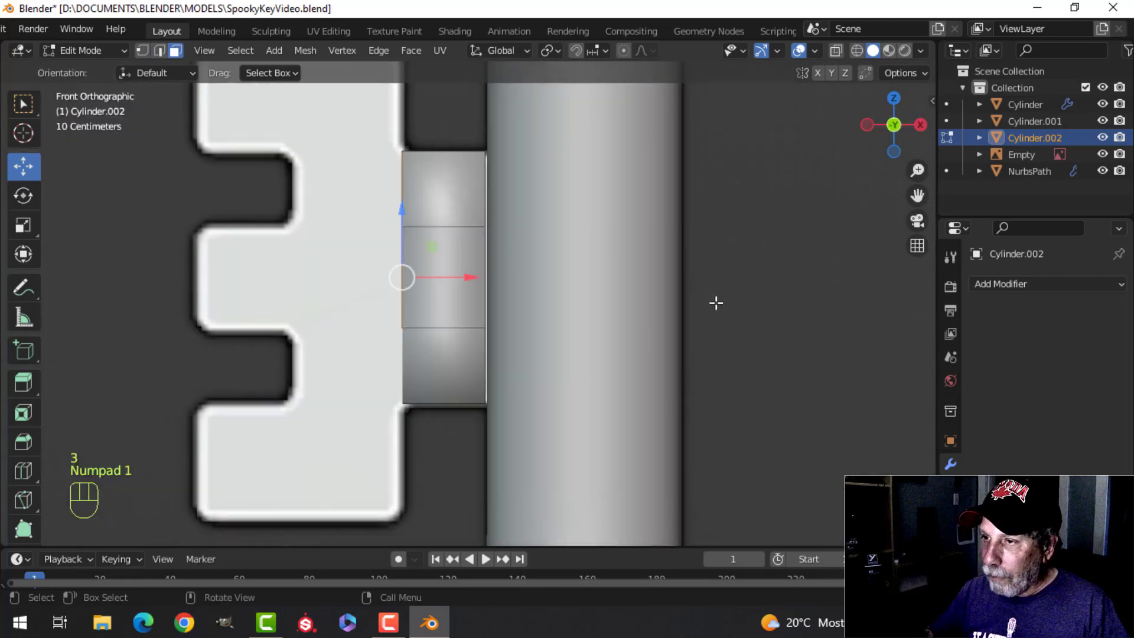
pyautogui.keyDown('shift'); pyautogui.moveTo(519, 268); pyautogui.dragTo(593, 306, button='middle'); pyautogui.keyUp('shift')
pyautogui.press('e')
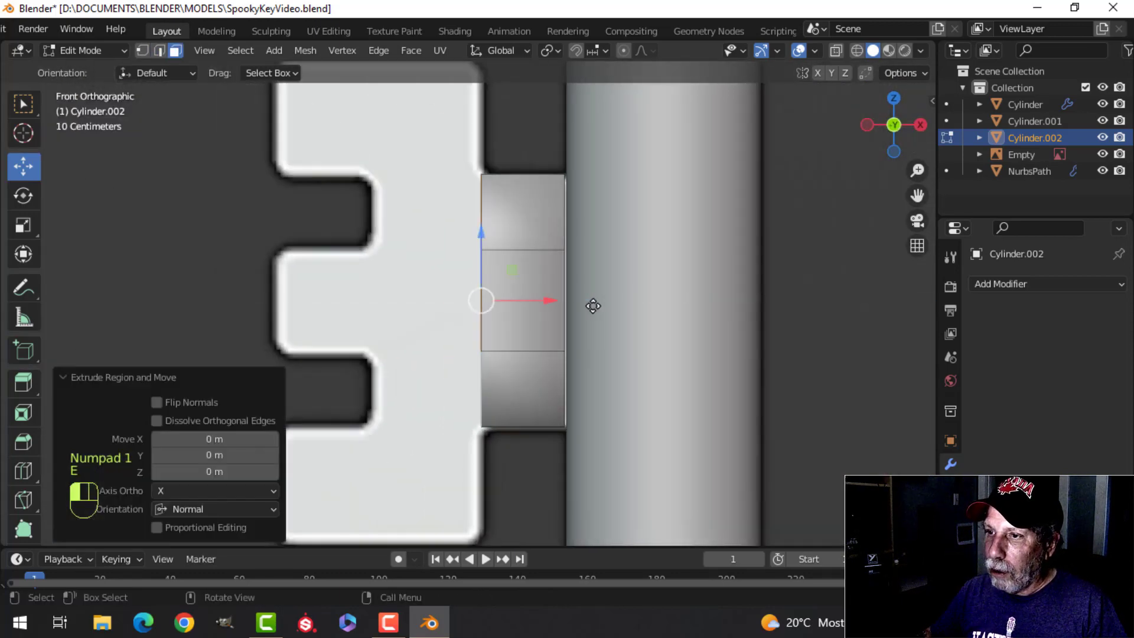
pyautogui.click(440, 317)
# Step: Select only the middle outer end face and extrude it along -X to the reference middle tooth's outer edge
pyautogui.moveTo(443, 318); pyautogui.dragTo(420, 321, button='middle')
pyautogui.hotkey('alt', 'a')
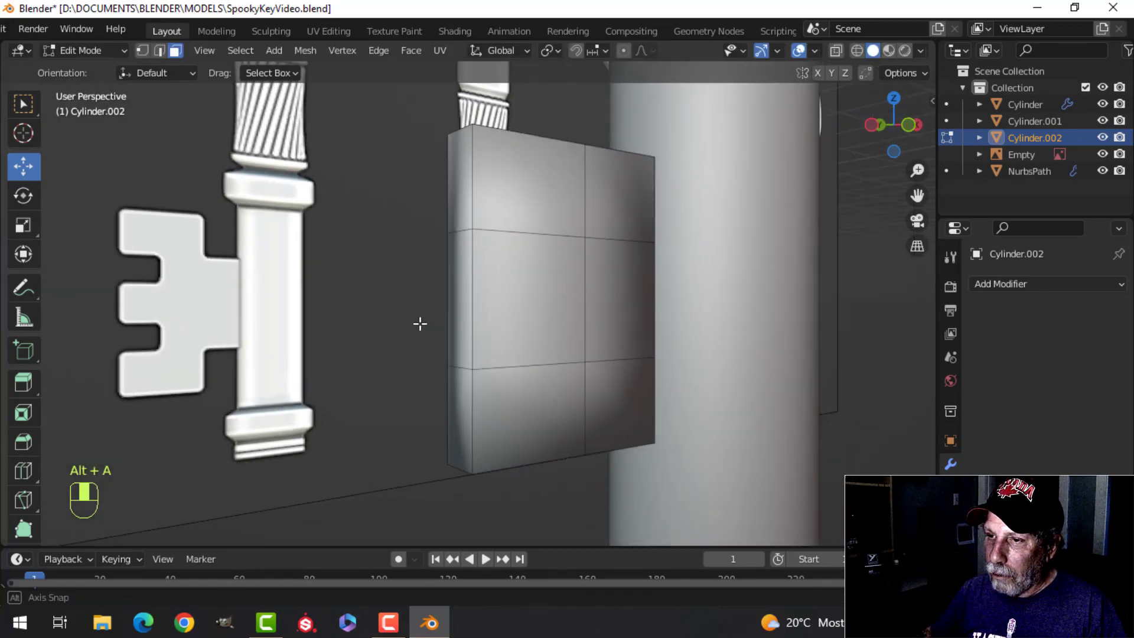
pyautogui.click(481, 271)
pyautogui.press('KP_1')
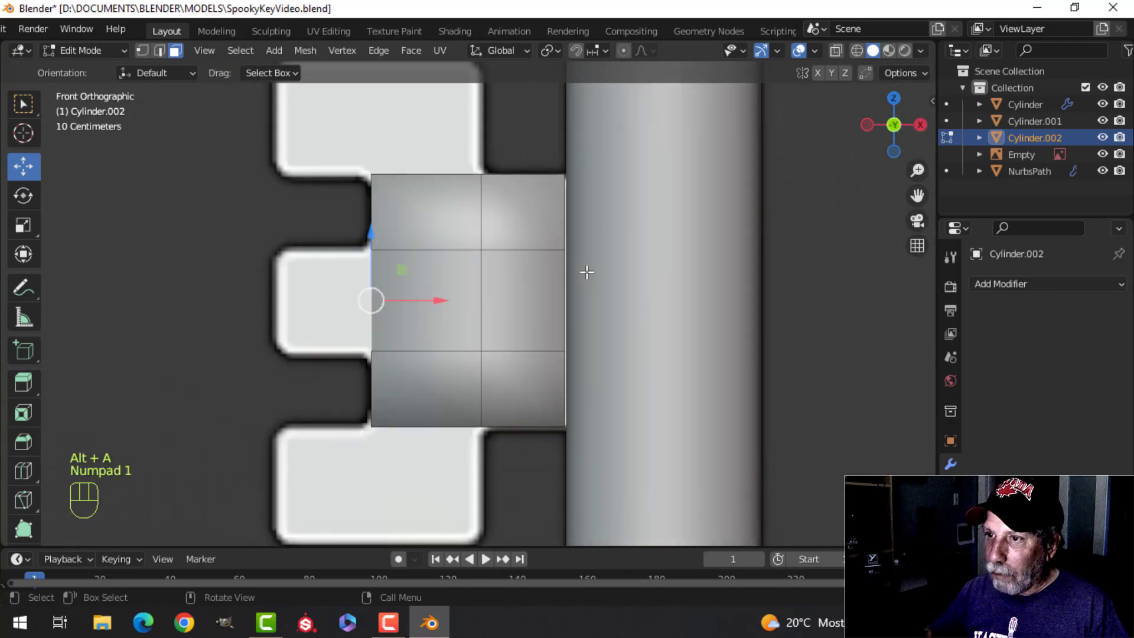
pyautogui.press('e')
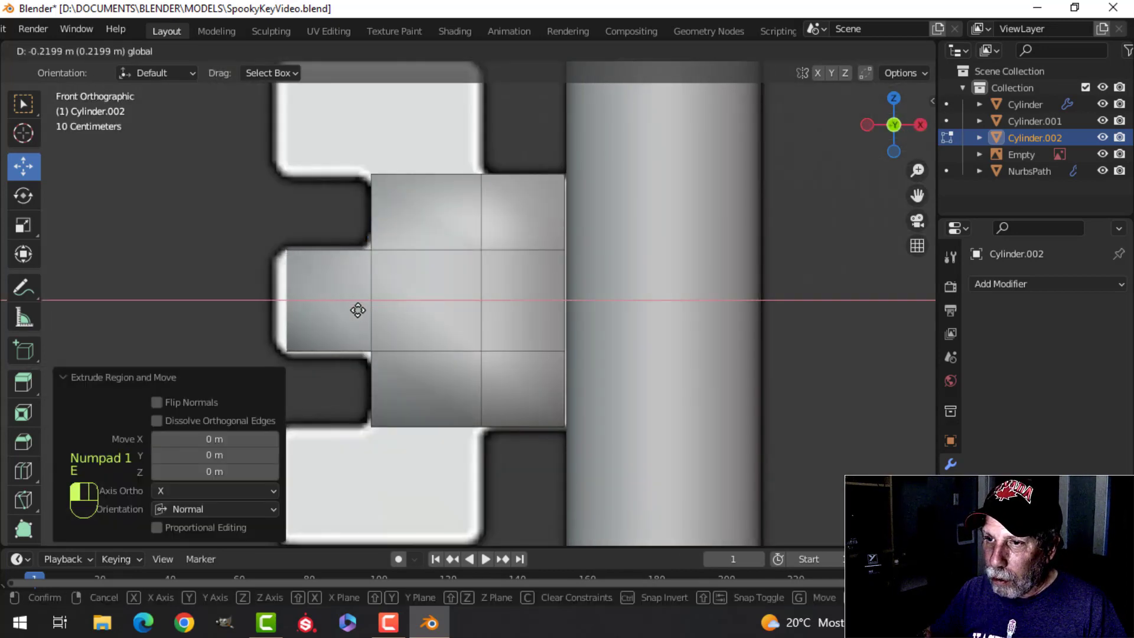
pyautogui.click(349, 313)
# Step: Select the top and bottom faces of the block's outer column, extrude them and scale them about 1.9 along Z to the reference height
pyautogui.hotkey('alt', 'a')
pyautogui.moveTo(273, 299); pyautogui.dragTo(442, 272, button='middle')
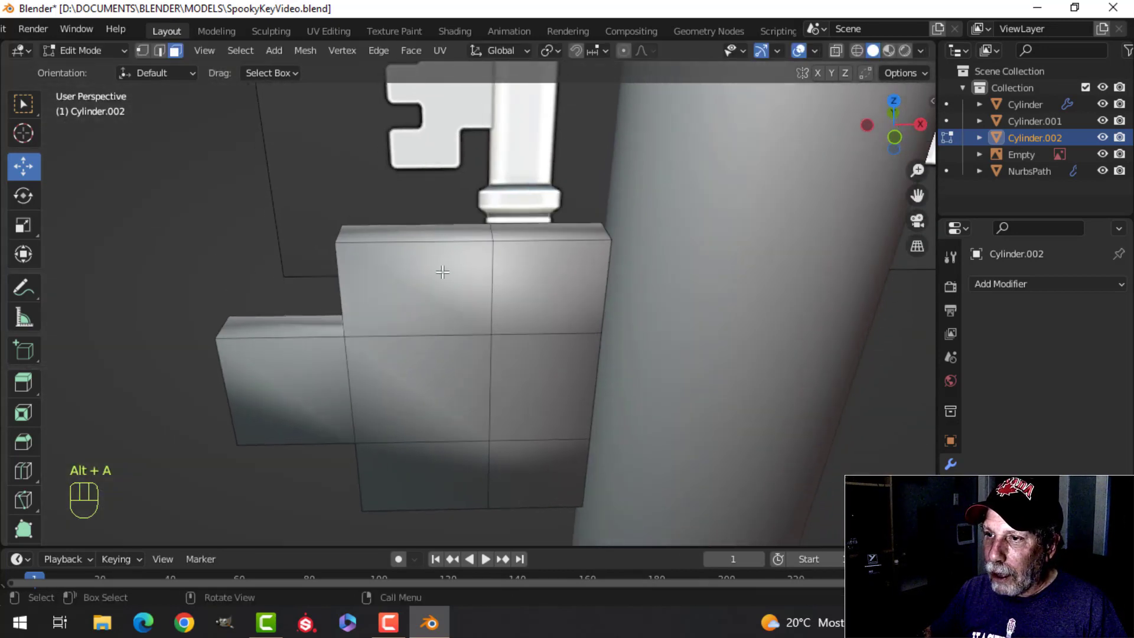
pyautogui.click(428, 230)
pyautogui.moveTo(502, 366); pyautogui.dragTo(476, 263, button='middle')
pyautogui.keyDown('shift'); pyautogui.click(434, 278); pyautogui.keyUp('shift')
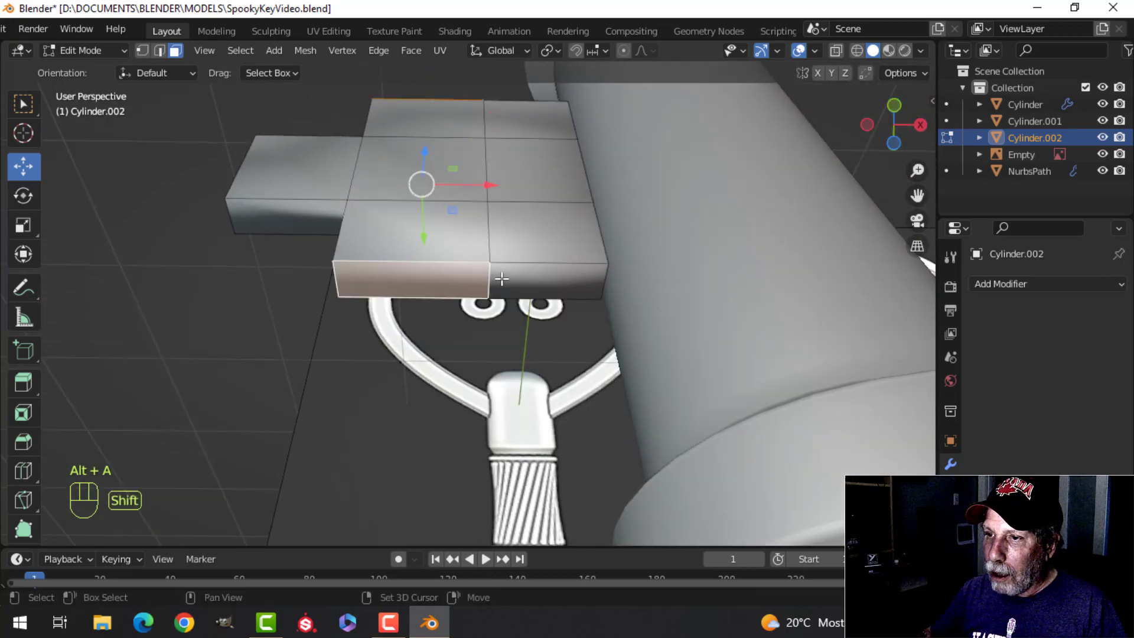
pyautogui.press('KP_1')
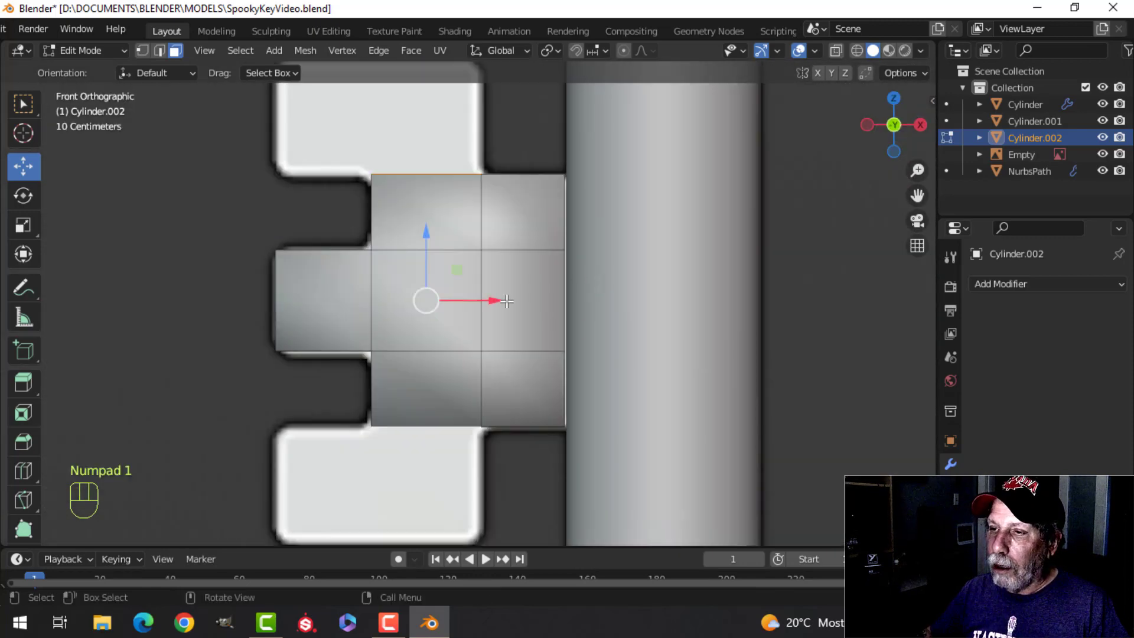
pyautogui.scroll(-2, 507, 301)
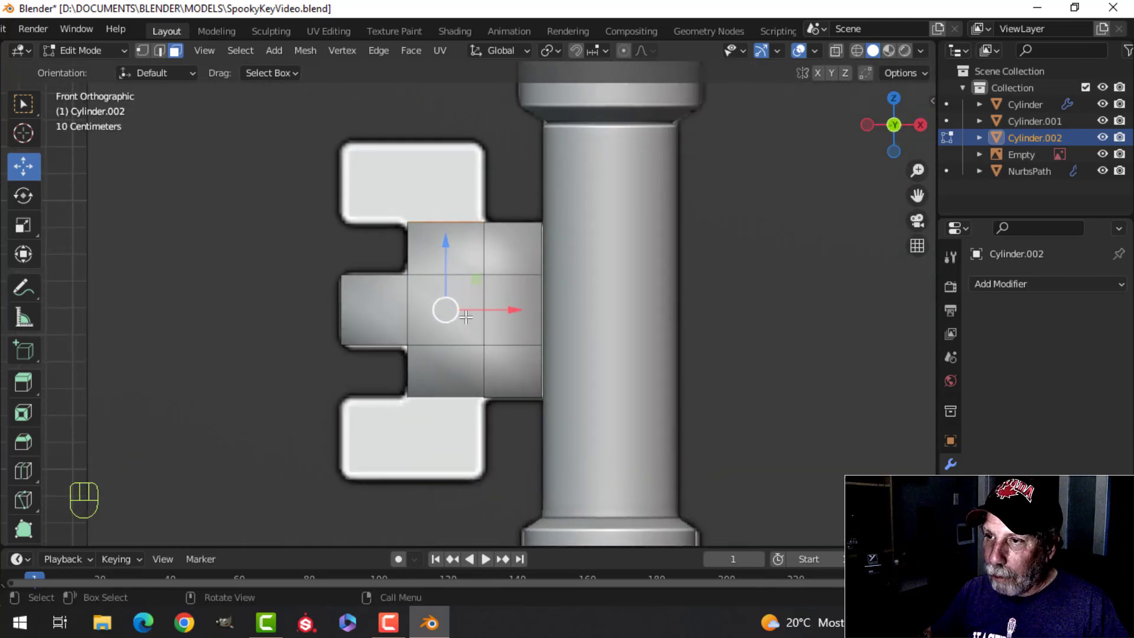
pyautogui.press('e')
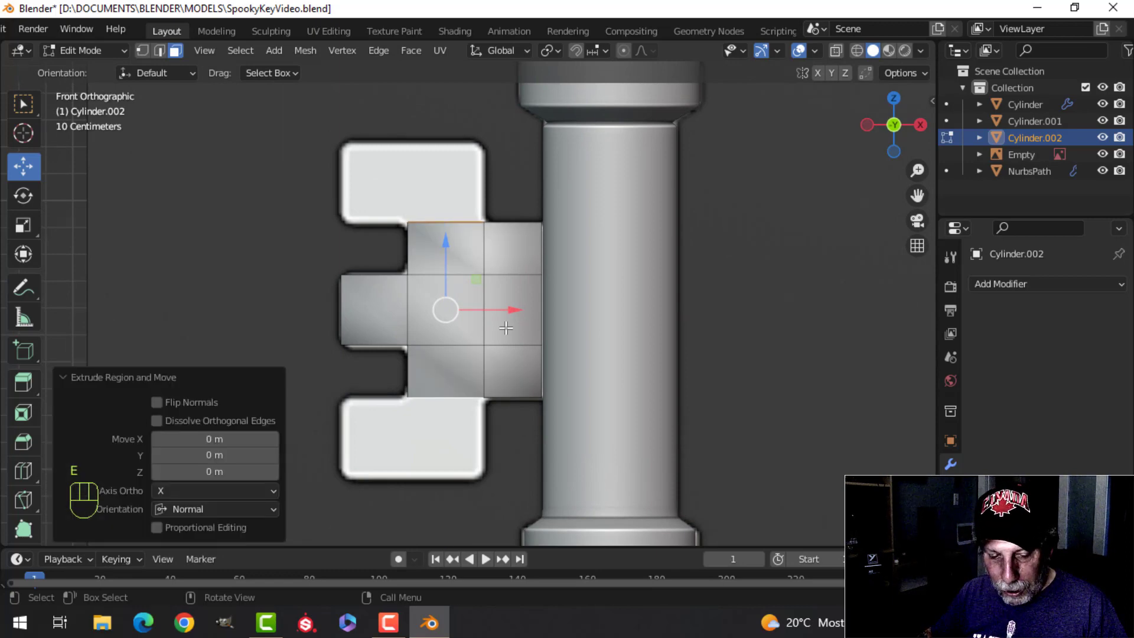
pyautogui.press('s')
pyautogui.press('z')
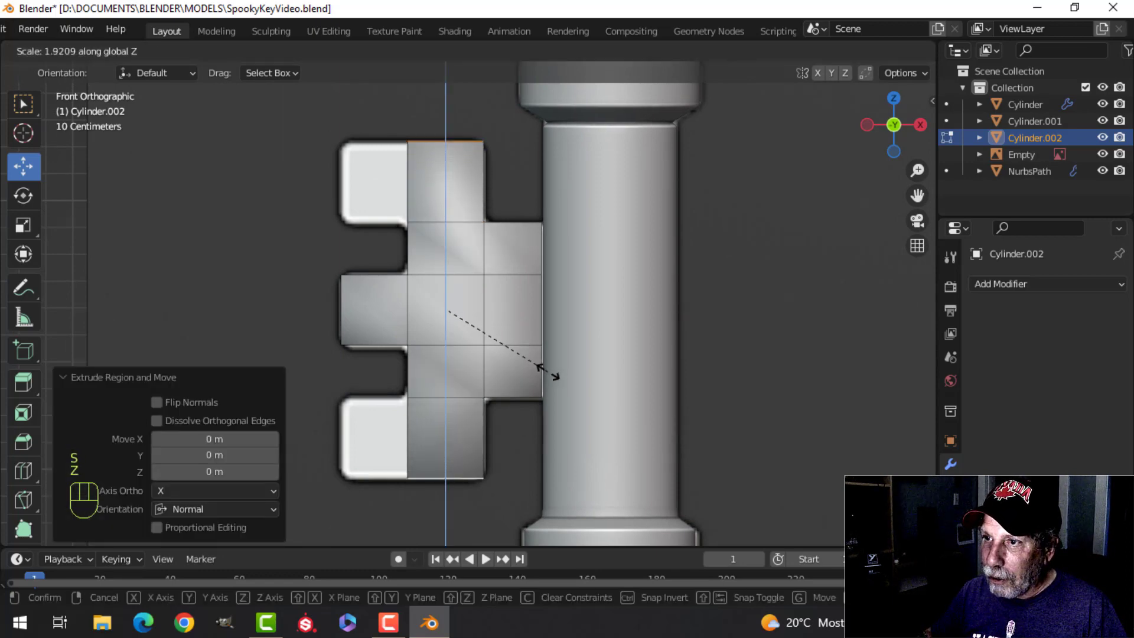
pyautogui.click(538, 368)
pyautogui.hotkey('alt', 'a')
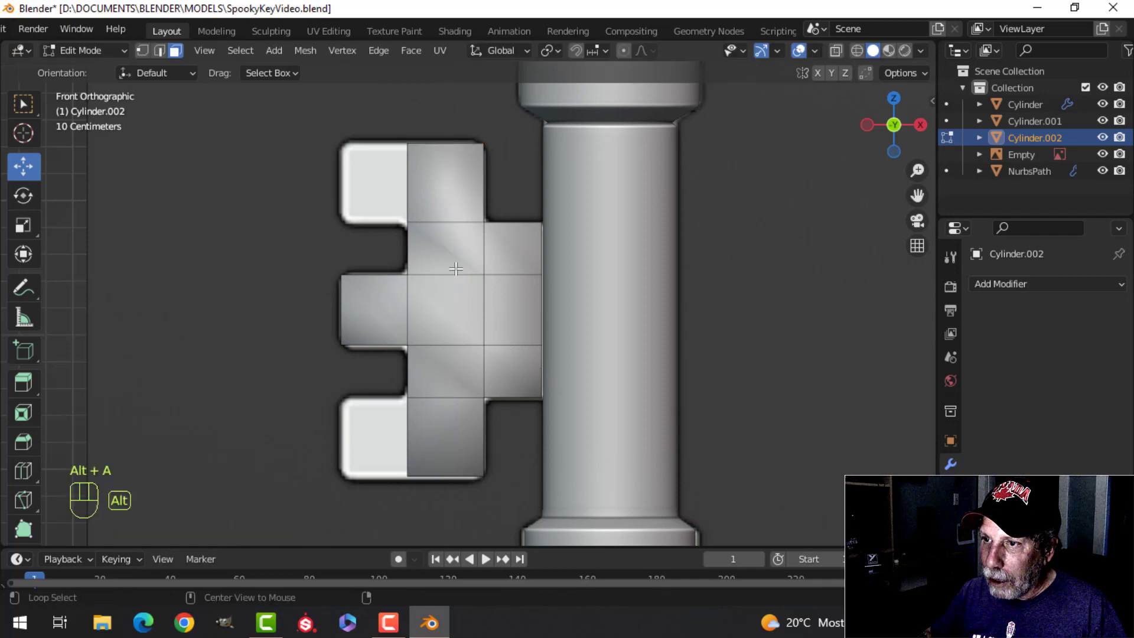
# Step: Select the outer end faces of the upper and lower blocks and extrude them about 0.25 m along -X to form the outer teeth
pyautogui.moveTo(456, 266); pyautogui.dragTo(565, 268, button='middle')
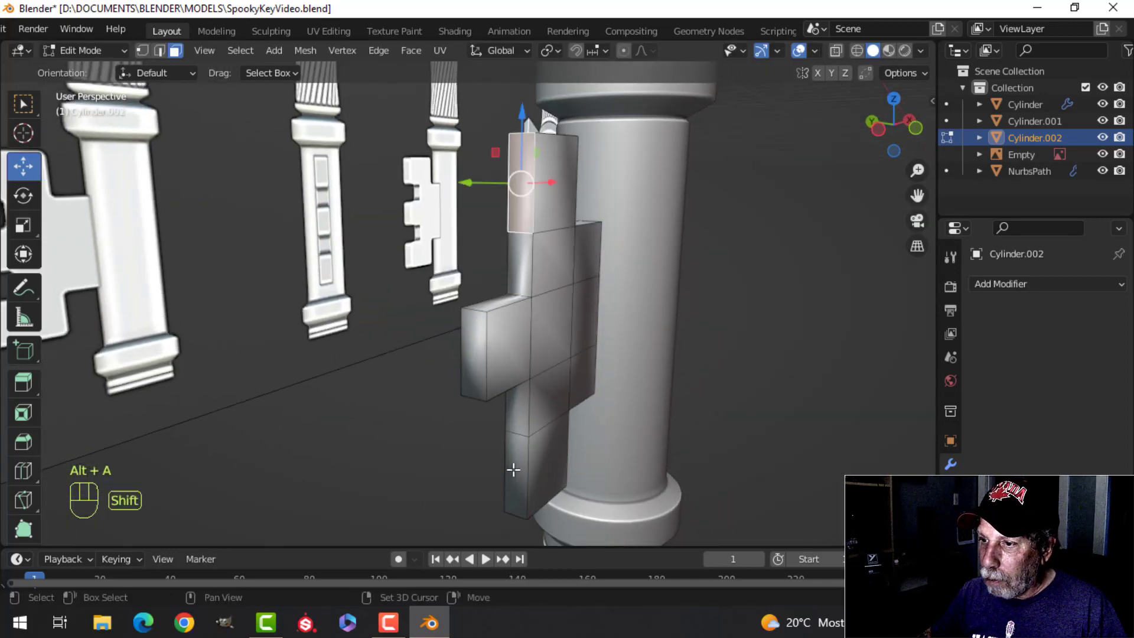
pyautogui.moveTo(513, 469); pyautogui.dragTo(638, 430, button='middle')
pyautogui.press('KP_1')
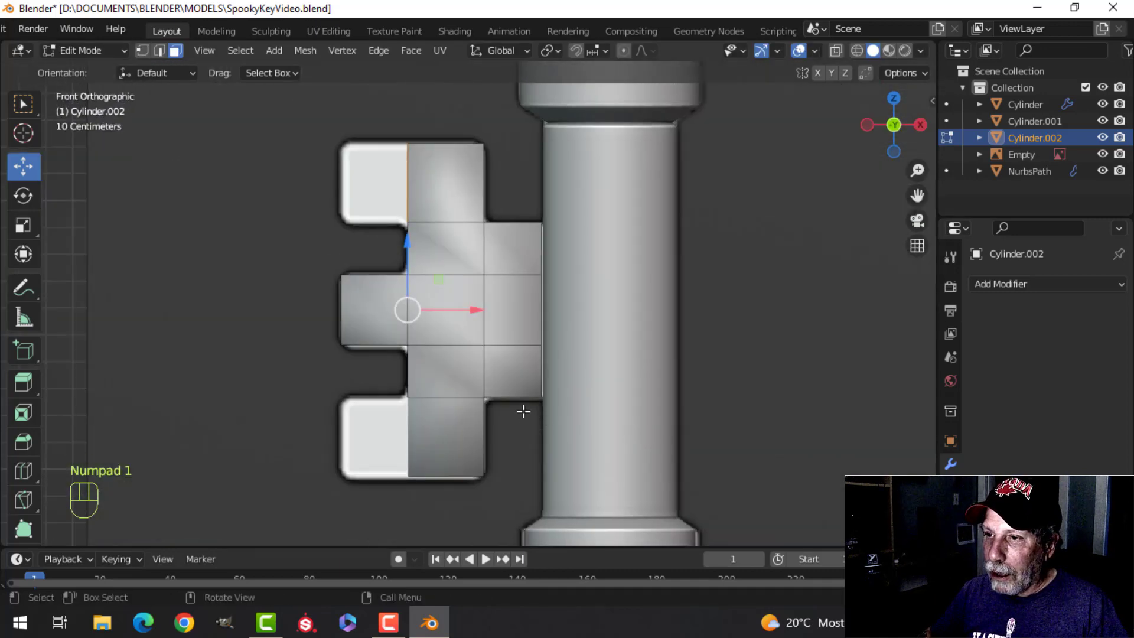
pyautogui.press('e')
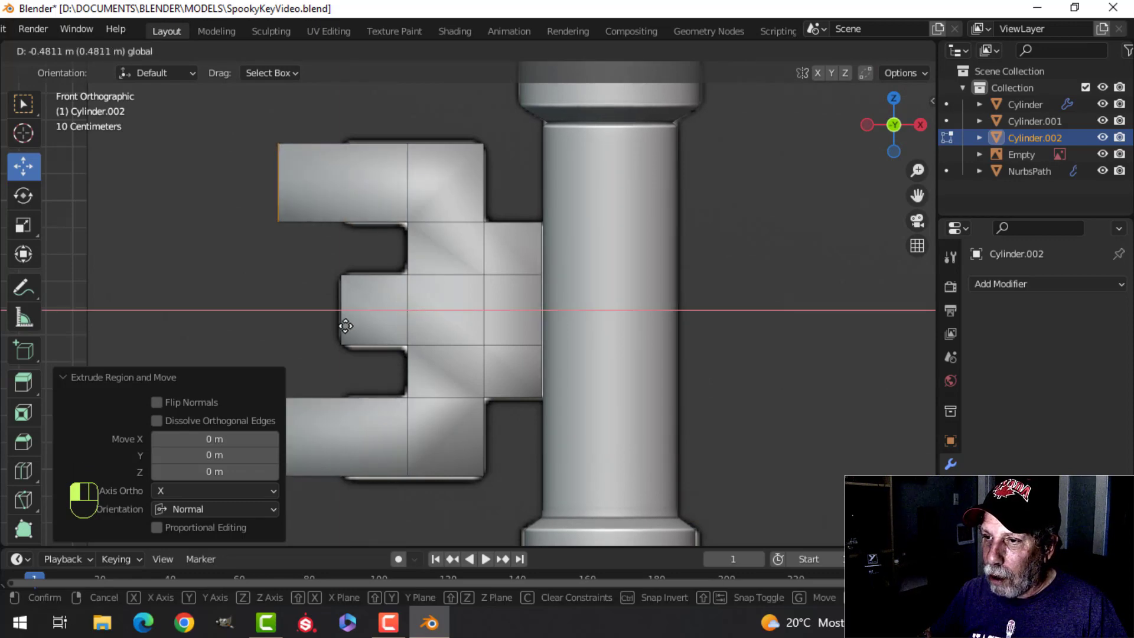
pyautogui.click(407, 326)
pyautogui.press('z')
# Step: Select the bit's entire mesh and scale it along Y to make the bit thicker against the shaft
pyautogui.moveTo(540, 314)
pyautogui.mouseDown(button='middle')
pyautogui.moveTo(587, 347)
pyautogui.moveTo(597, 336)
pyautogui.moveTo(653, 392)
pyautogui.moveTo(526, 300)
pyautogui.mouseUp(button='middle')
pyautogui.press('Tab')
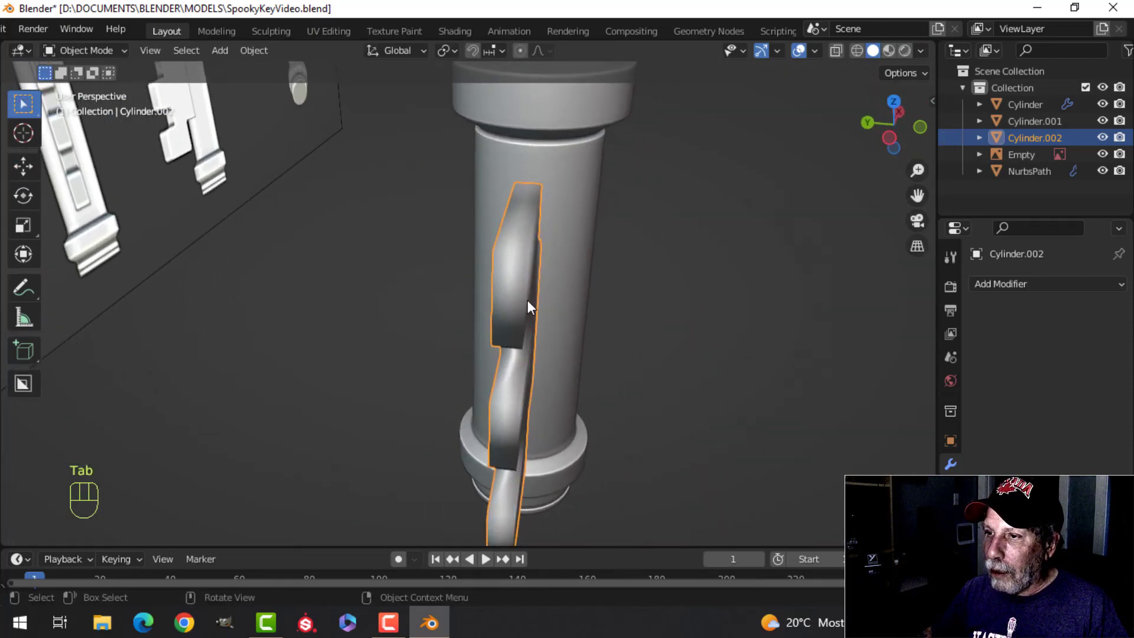
pyautogui.click(556, 325)
pyautogui.click(505, 276)
pyautogui.press('Tab')
pyautogui.press('a')
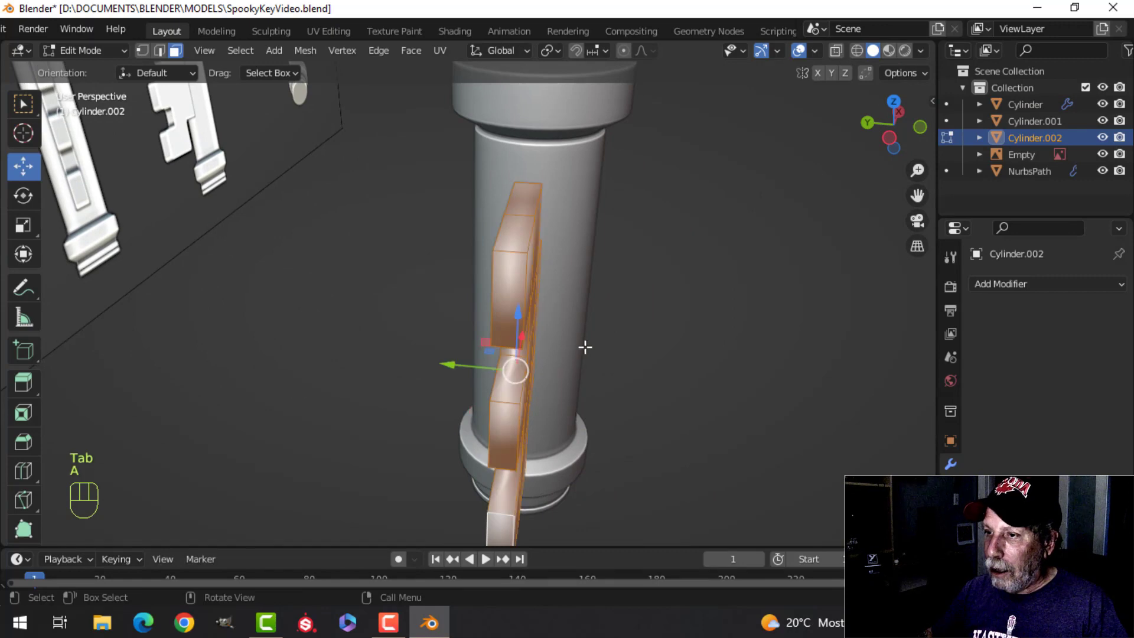
pyautogui.press('ctrl+KP_3')
pyautogui.keyDown('shift'); pyautogui.moveTo(588, 345); pyautogui.dragTo(568, 395, button='middle'); pyautogui.keyUp('shift')
pyautogui.press('s')
pyautogui.press('y')
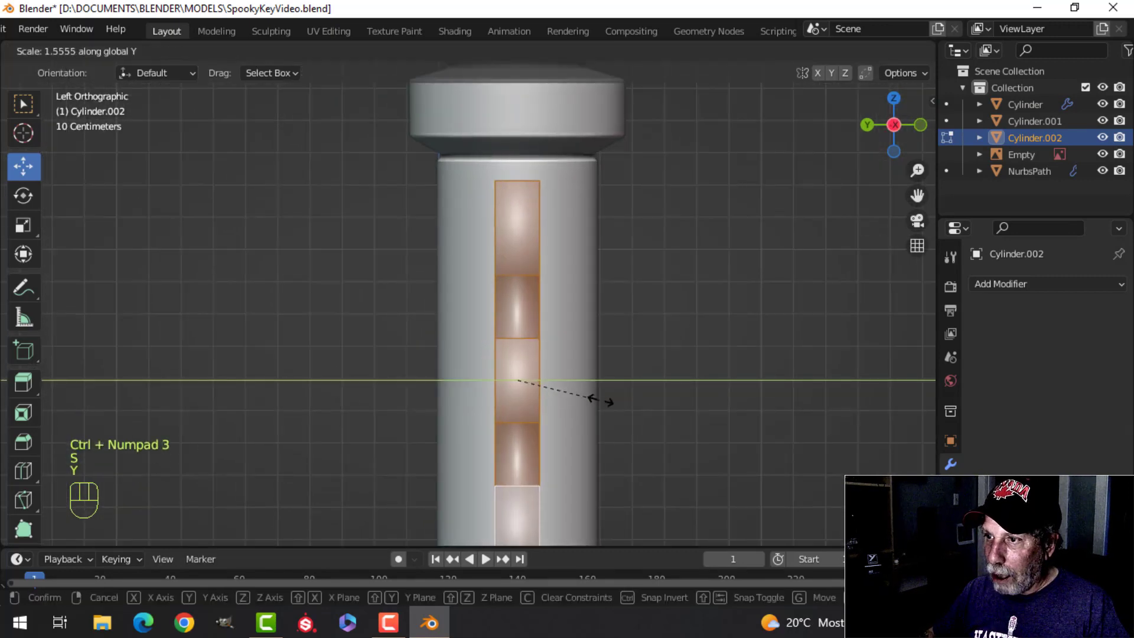
pyautogui.click(633, 401)
pyautogui.moveTo(708, 367); pyautogui.dragTo(514, 307, button='middle')
# Step: Isolate the toothed bit in local view and open its mesh for editing
pyautogui.press('Tab')
pyautogui.scroll(4, 517, 368)
pyautogui.hotkey('alt', 'a')
pyautogui.click(495, 367)
pyautogui.press('KP_Divide')
pyautogui.press('Tab')
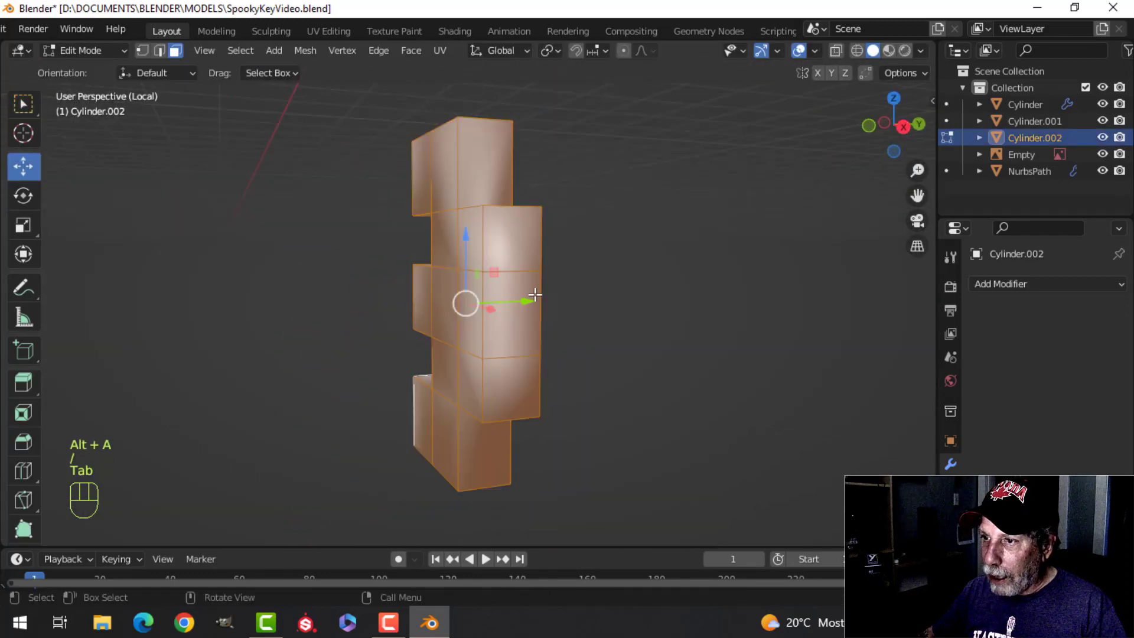
# Step: Select the three end faces on the bit's shaft side and delete them
pyautogui.hotkey('alt', 'a')
pyautogui.press('3')
pyautogui.click(511, 251)
pyautogui.keyDown('shift'); pyautogui.click(513, 305); pyautogui.keyUp('shift')
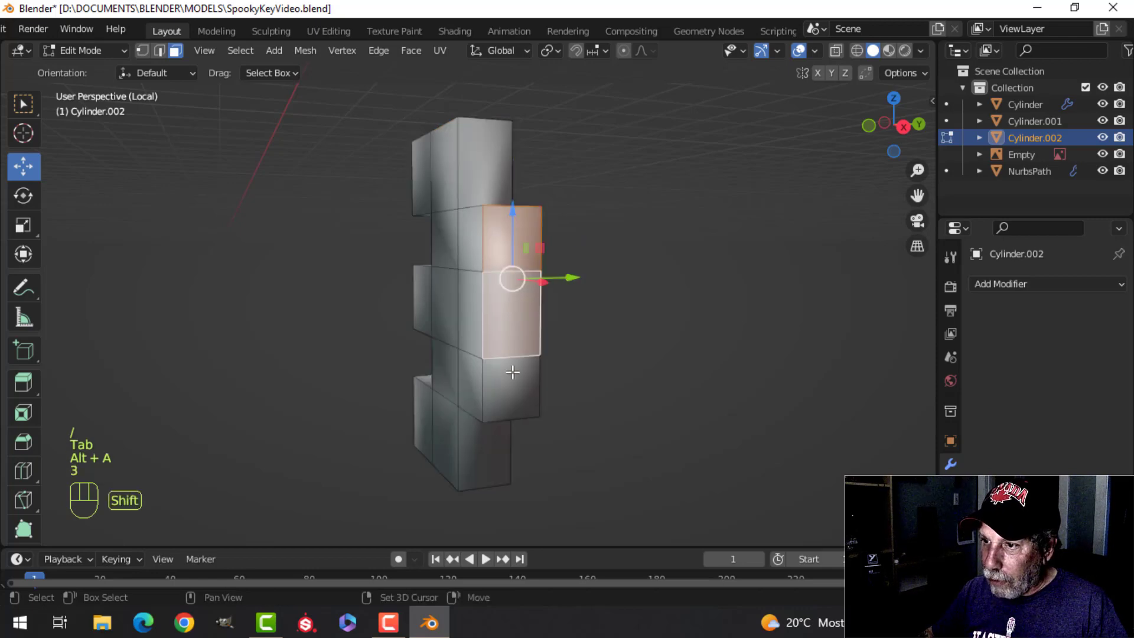
pyautogui.keyDown('shift'); pyautogui.click(512, 372); pyautogui.keyUp('shift')
pyautogui.press('x')
pyautogui.click(449, 290)
pyautogui.moveTo(460, 295); pyautogui.dragTo(536, 334, button='middle')
pyautogui.press('2')
pyautogui.scroll(2, 531, 302)
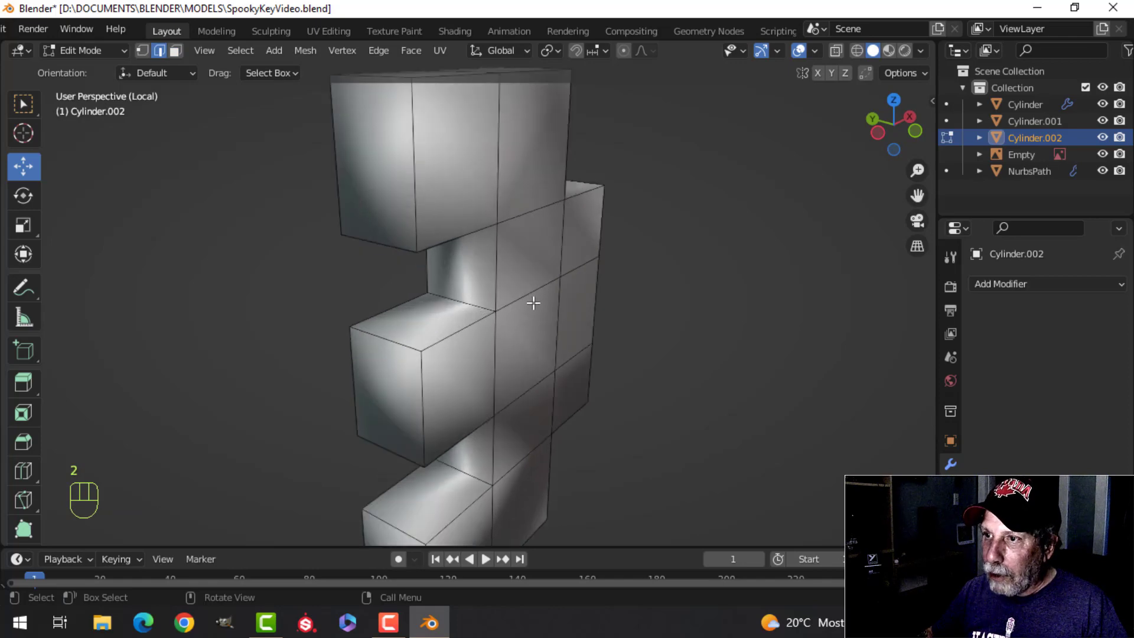
pyautogui.scroll(-3, 533, 303)
# Step: Add a Bevel modifier to the bit with 3 segments and an amount of 0.02 m
pyautogui.press('Tab')
pyautogui.moveTo(650, 327); pyautogui.dragTo(582, 318, button='middle')
pyautogui.click(985, 284)
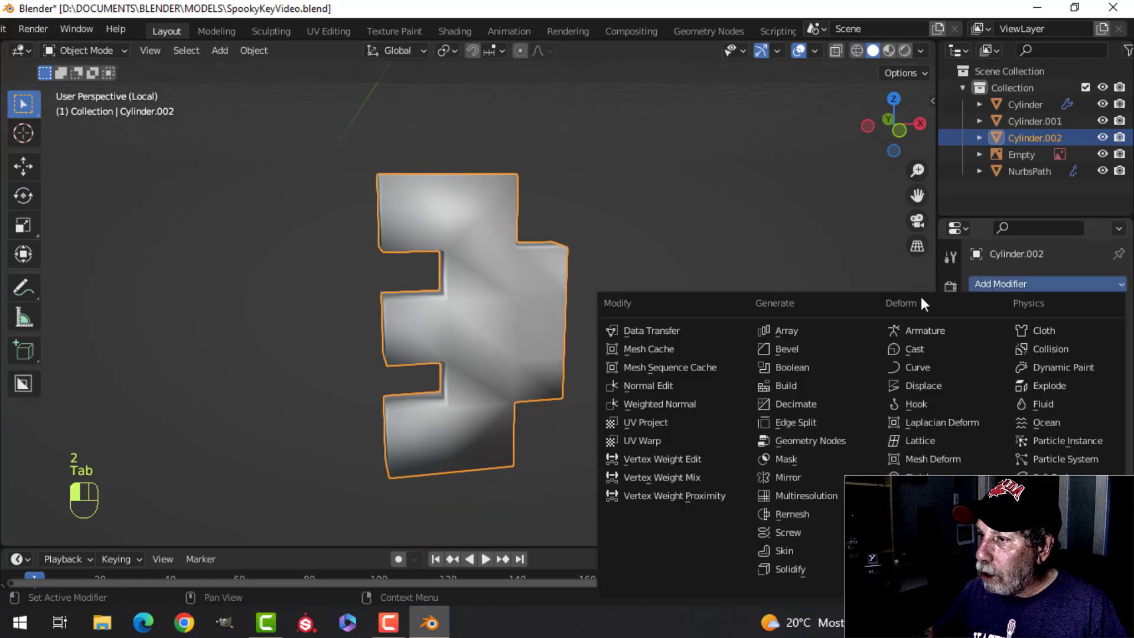
pyautogui.click(806, 349)
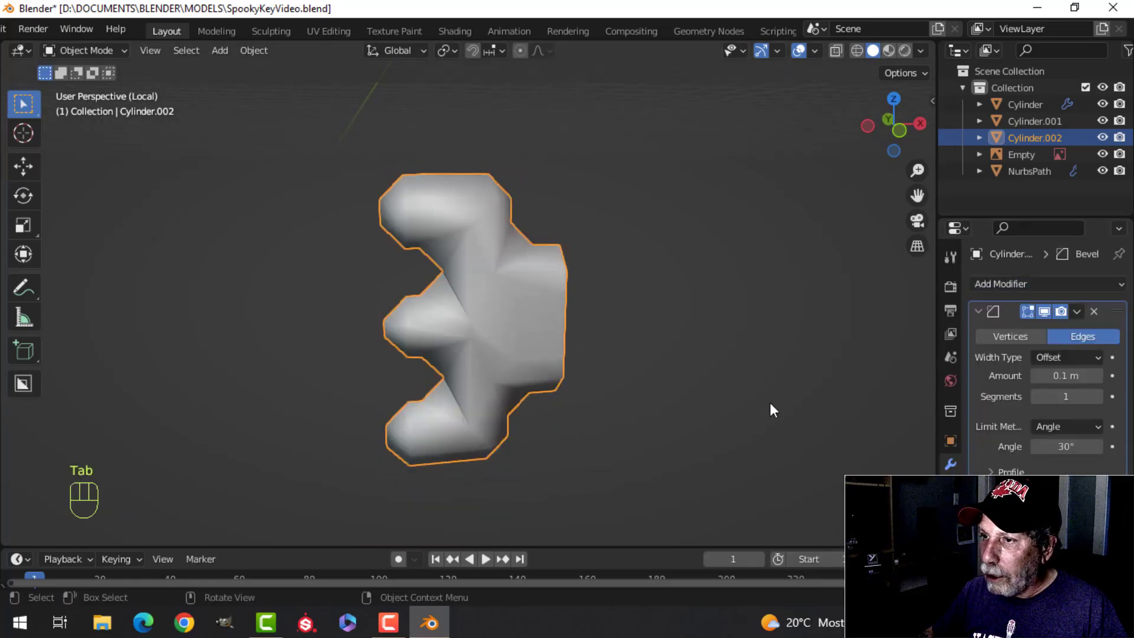
pyautogui.click(1096, 396)
pyautogui.click(1097, 396)
pyautogui.click(1065, 376)
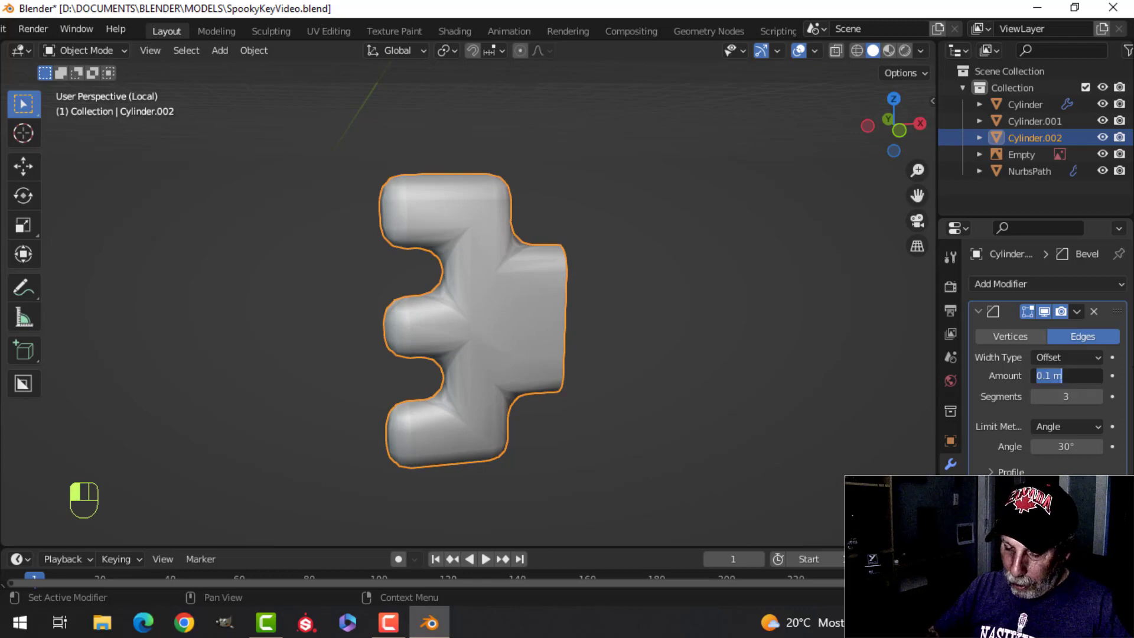
pyautogui.write('0.02')
pyautogui.press('Return')
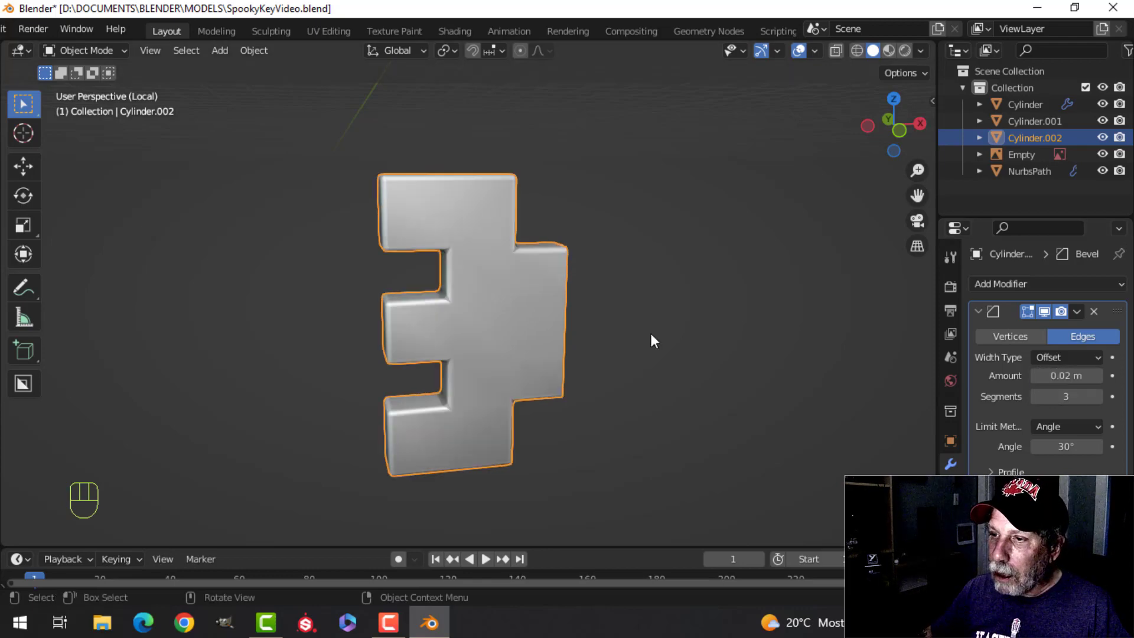
# Step: Set the Bevel modifier's outer miter to Arc and its amount to 0.01 m
pyautogui.hotkey('alt', 'a')
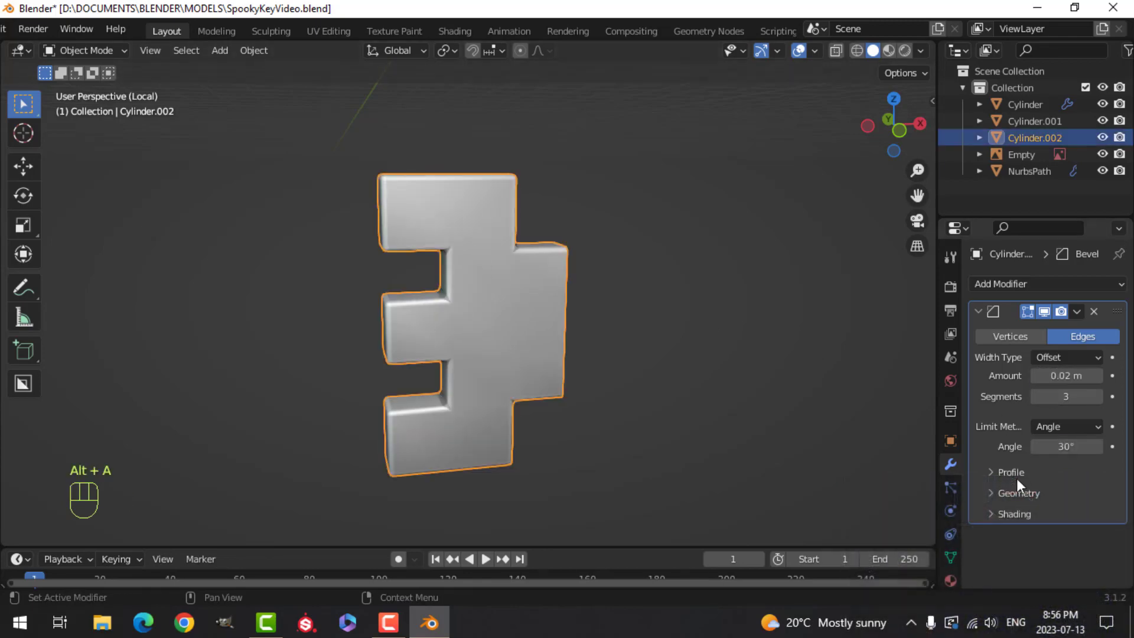
pyautogui.click(998, 493)
pyautogui.scroll(-2, 1042, 483)
pyautogui.click(1048, 465)
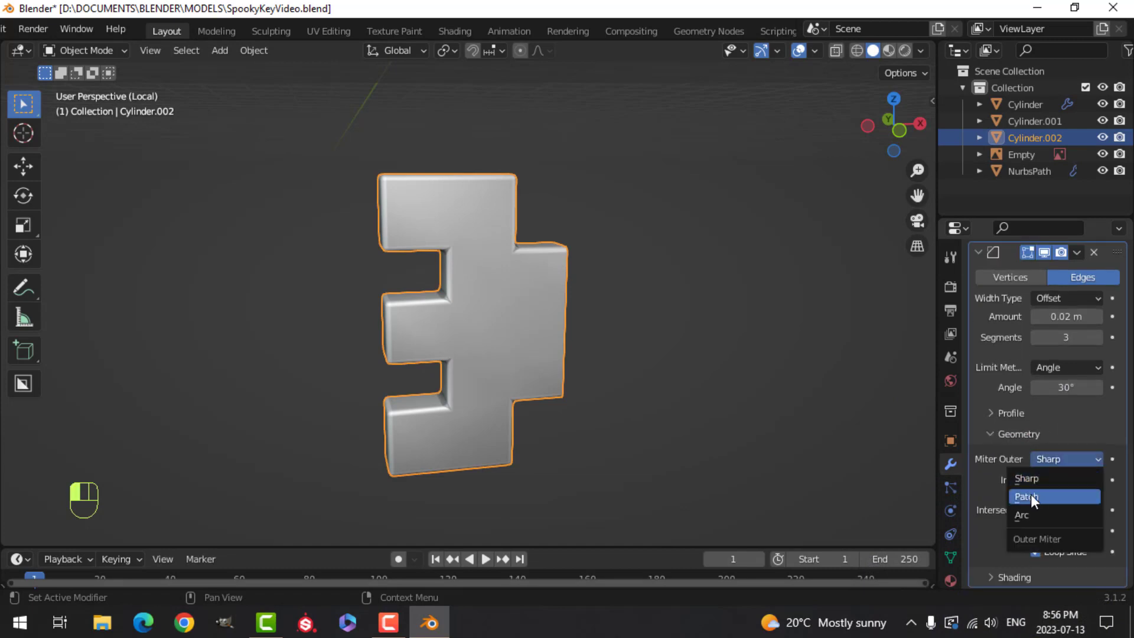
pyautogui.click(1038, 515)
pyautogui.scroll(4, 538, 317)
pyautogui.moveTo(537, 317); pyautogui.dragTo(568, 288, button='middle')
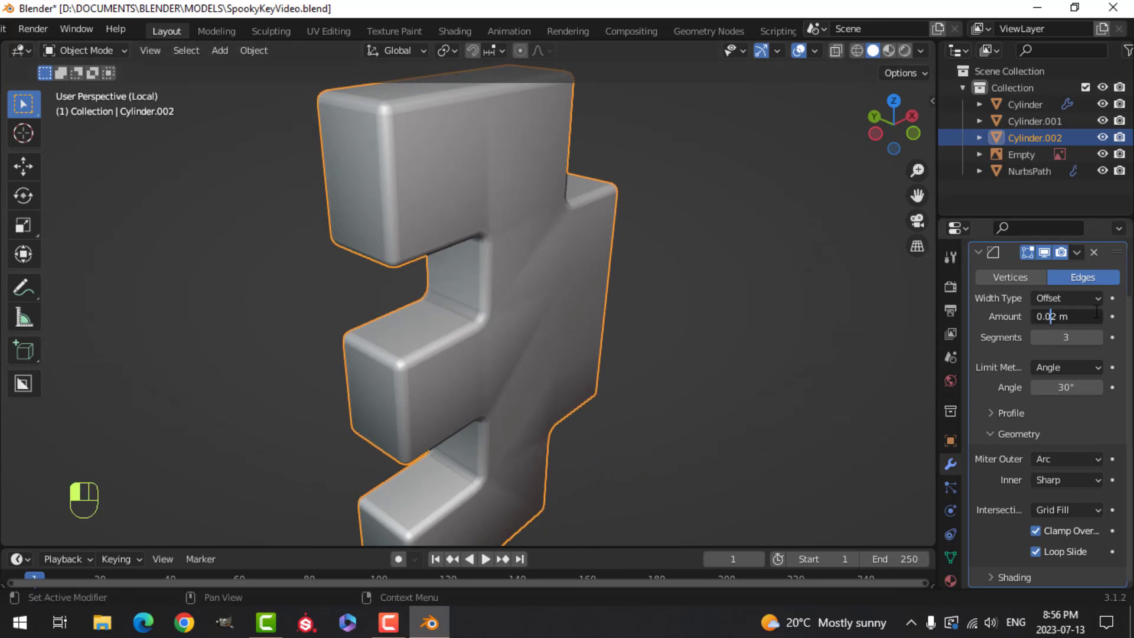
pyautogui.write('1')
pyautogui.press('Return')
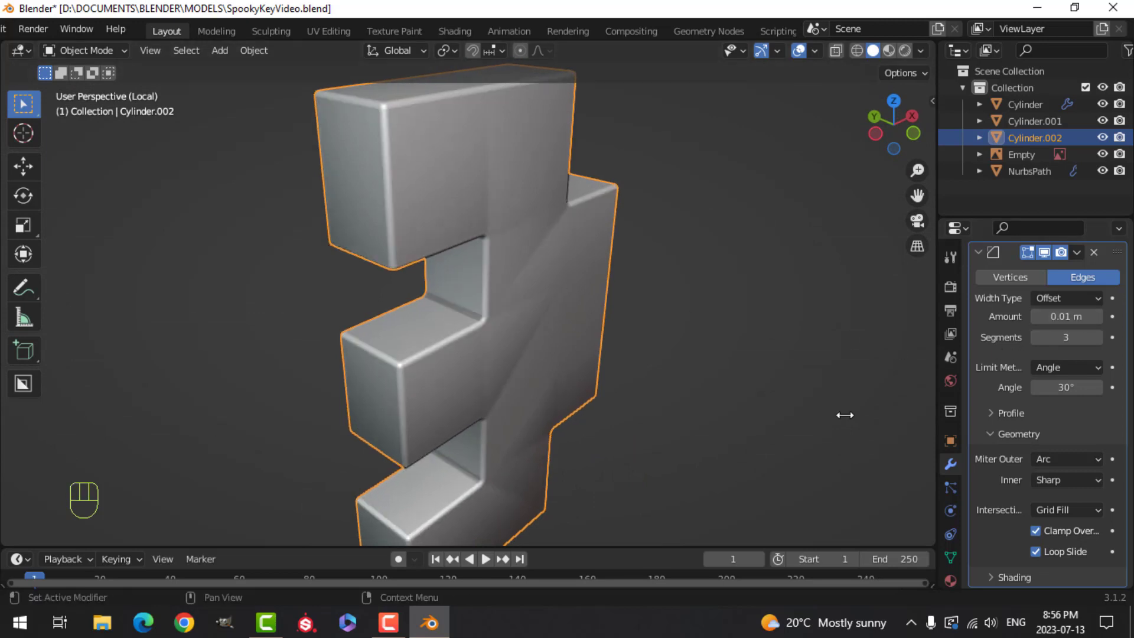
# Step: Add a Weighted Normal modifier to the bit and enable Auto Smooth for its normals
pyautogui.click(975, 258)
pyautogui.click(990, 285)
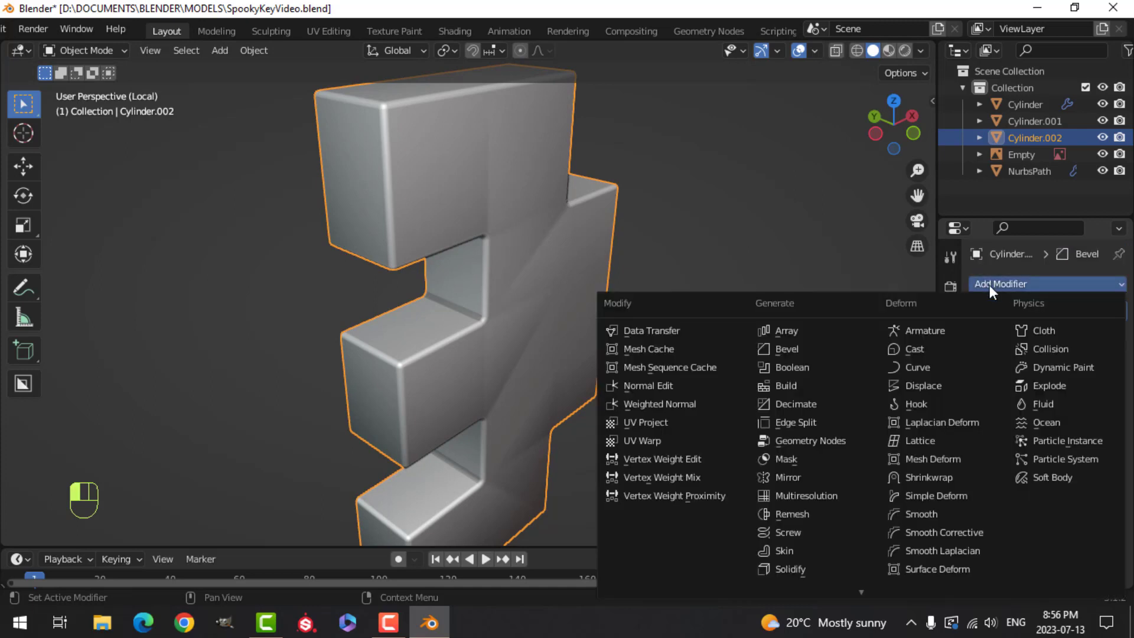
pyautogui.click(661, 403)
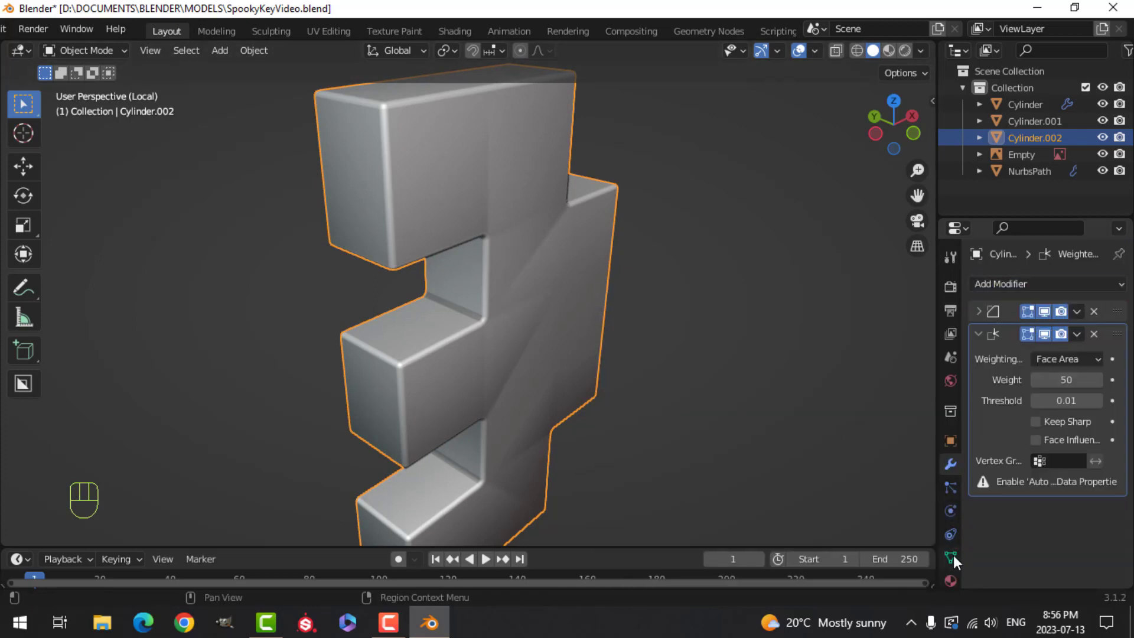
pyautogui.click(950, 556)
pyautogui.scroll(-2, 1003, 520)
pyautogui.click(982, 506)
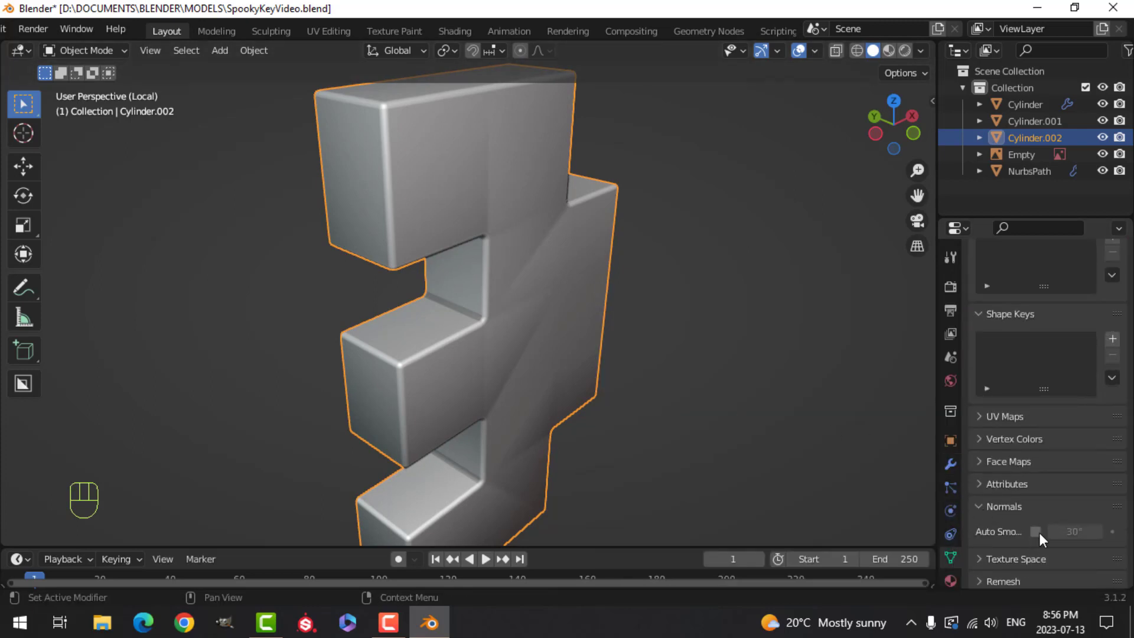
pyautogui.click(1035, 531)
pyautogui.hotkey('alt', 'a')
pyautogui.scroll(-3, 682, 351)
pyautogui.moveTo(696, 356); pyautogui.dragTo(530, 298, button='middle')
pyautogui.scroll(-2, 509, 328)
pyautogui.scroll(3, 487, 303)
# Step: In edge mode, select the top tooth's two outer depth-wise corner edges and the upper notch's lower inner corner edge
pyautogui.click(497, 322)
pyautogui.press('Tab')
pyautogui.scroll(4, 478, 360)
pyautogui.hotkey('alt', 'a')
pyautogui.moveTo(533, 342); pyautogui.dragTo(531, 326, button='middle')
pyautogui.press('2')
pyautogui.keyDown('shift'); pyautogui.click(417, 420); pyautogui.keyUp('shift')
pyautogui.moveTo(578, 446); pyautogui.dragTo(577, 303, button='middle')
pyautogui.moveTo(551, 206); pyautogui.dragTo(515, 479, button='middle')
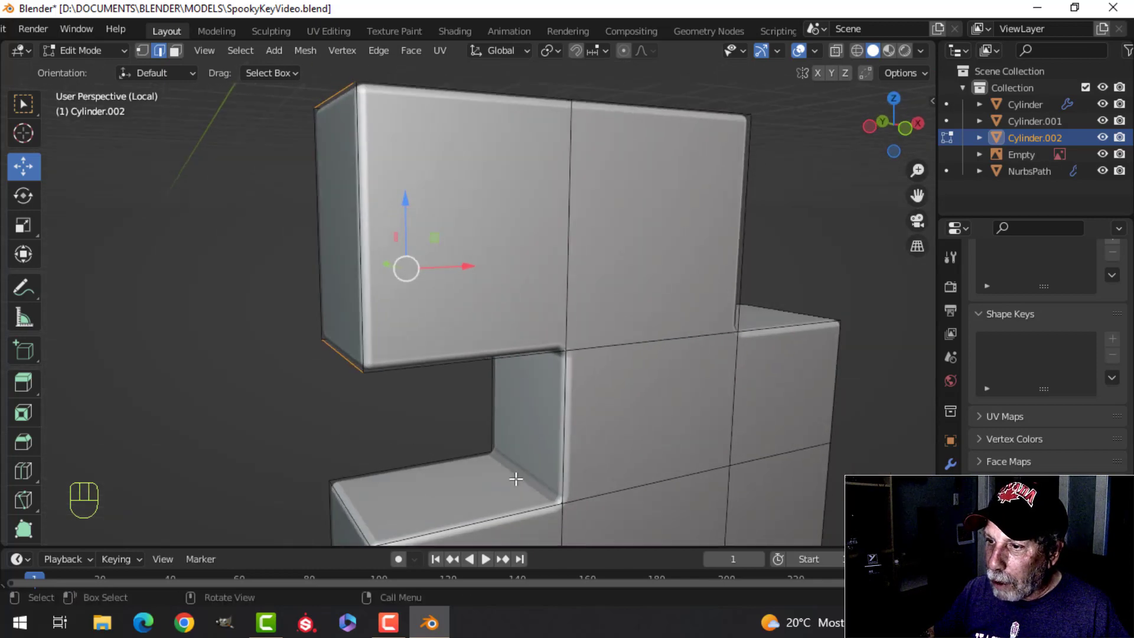
pyautogui.keyDown('shift'); pyautogui.click(525, 470); pyautogui.keyUp('shift')
# Step: Hide the Bevel modifier in the viewport and add the remaining depth-wise corner edges of the teeth and notches to the selection
pyautogui.click(948, 462)
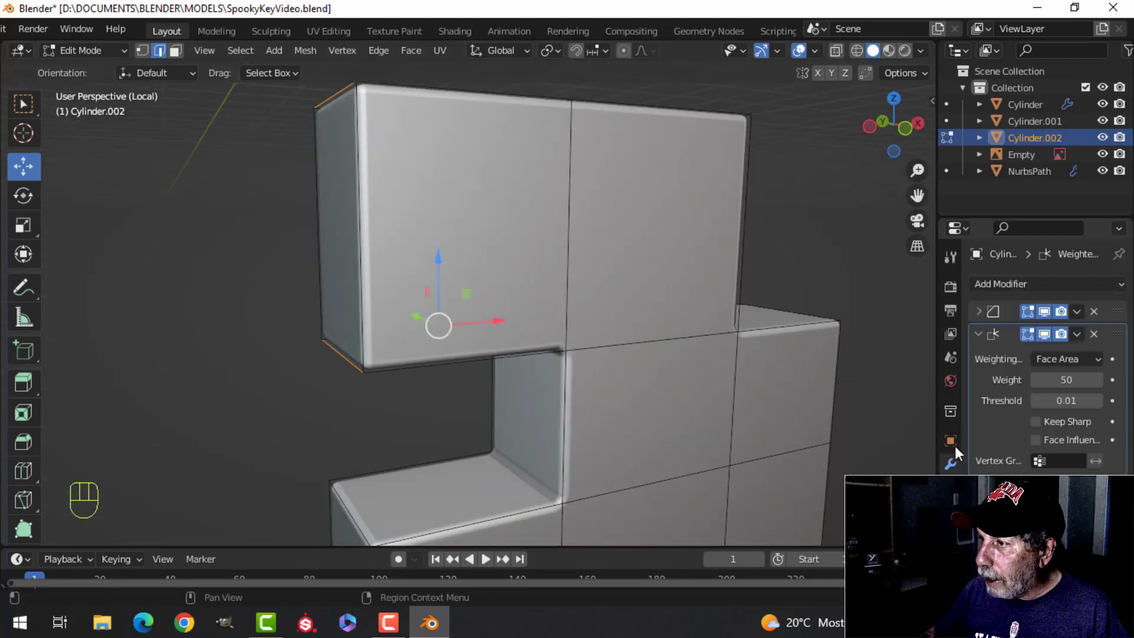
pyautogui.click(1044, 312)
pyautogui.moveTo(559, 456); pyautogui.dragTo(487, 250, button='middle')
pyautogui.moveTo(603, 329); pyautogui.dragTo(596, 412, button='middle')
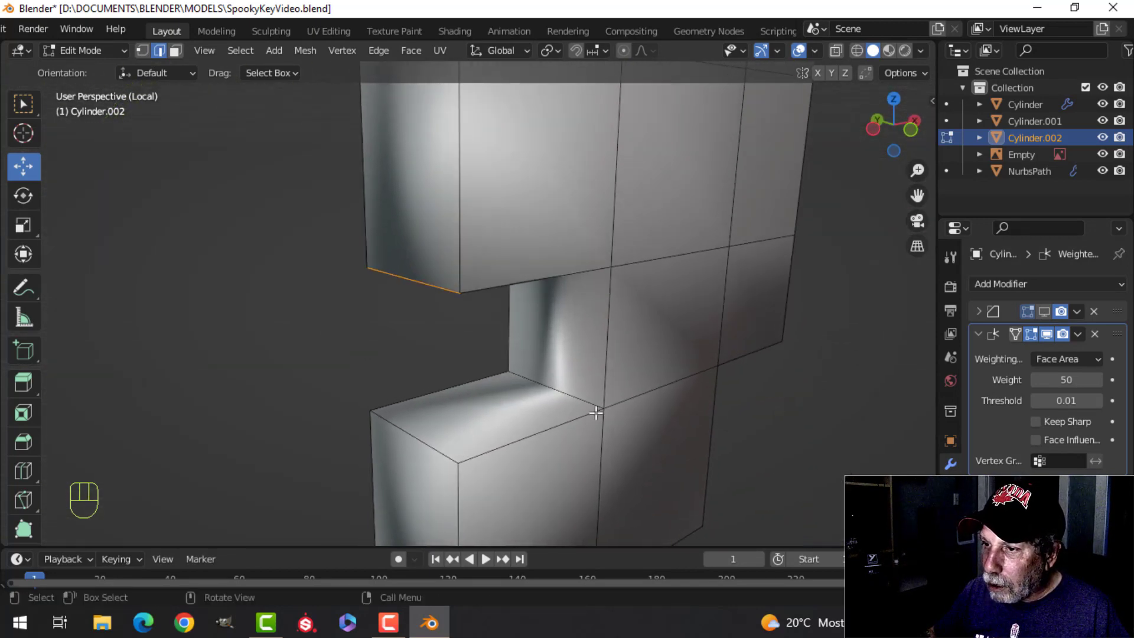
pyautogui.keyDown('shift'); pyautogui.click(432, 447); pyautogui.keyUp('shift')
pyautogui.scroll(-3, 466, 467)
pyautogui.moveTo(473, 471); pyautogui.dragTo(489, 372, button='middle')
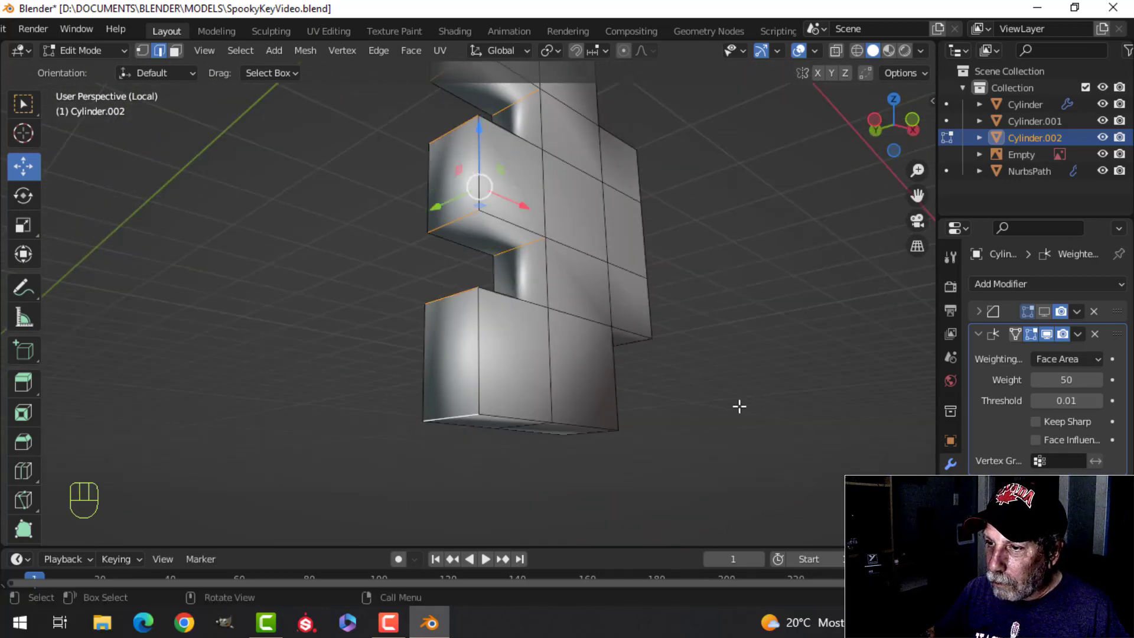
pyautogui.moveTo(739, 406); pyautogui.dragTo(500, 361, button='middle')
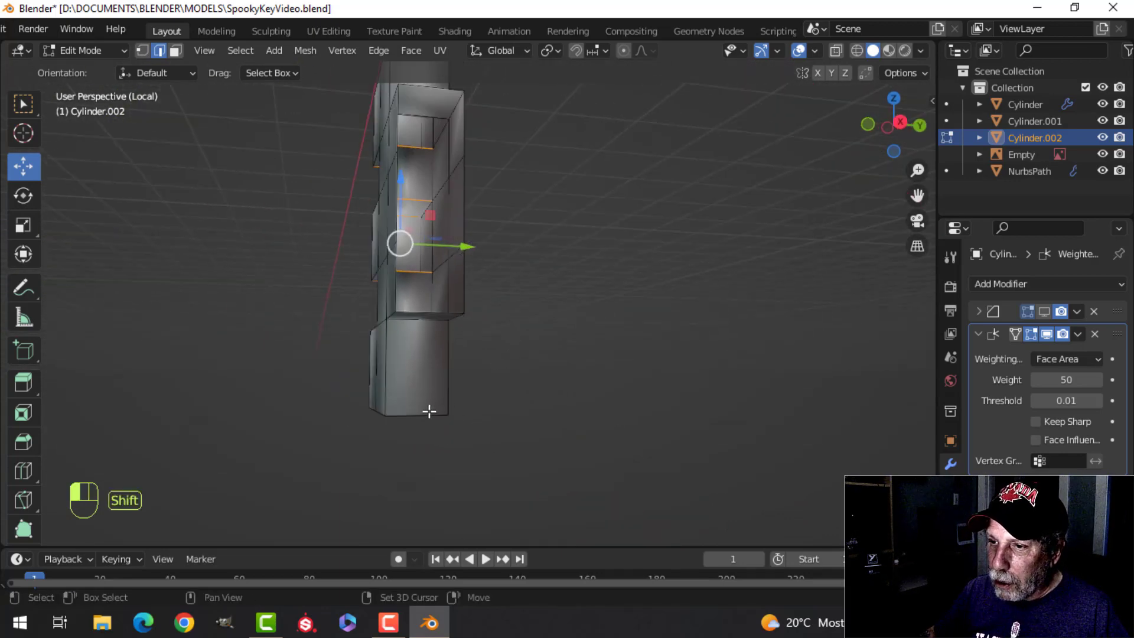
pyautogui.moveTo(429, 412); pyautogui.dragTo(530, 311, button='middle')
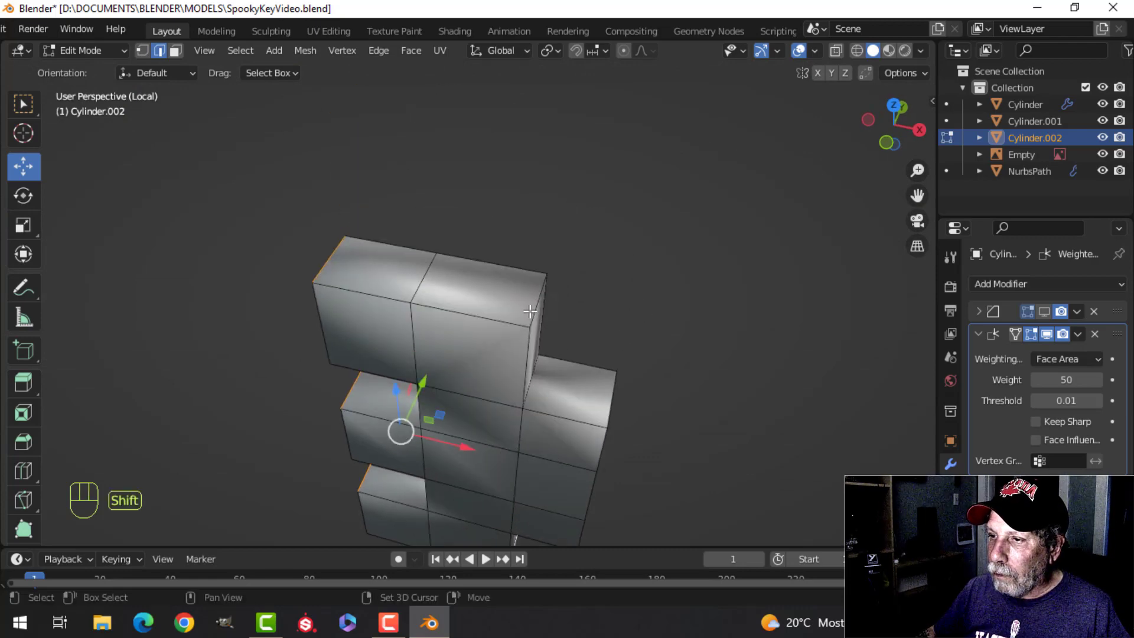
pyautogui.moveTo(582, 342); pyautogui.dragTo(772, 305, button='middle')
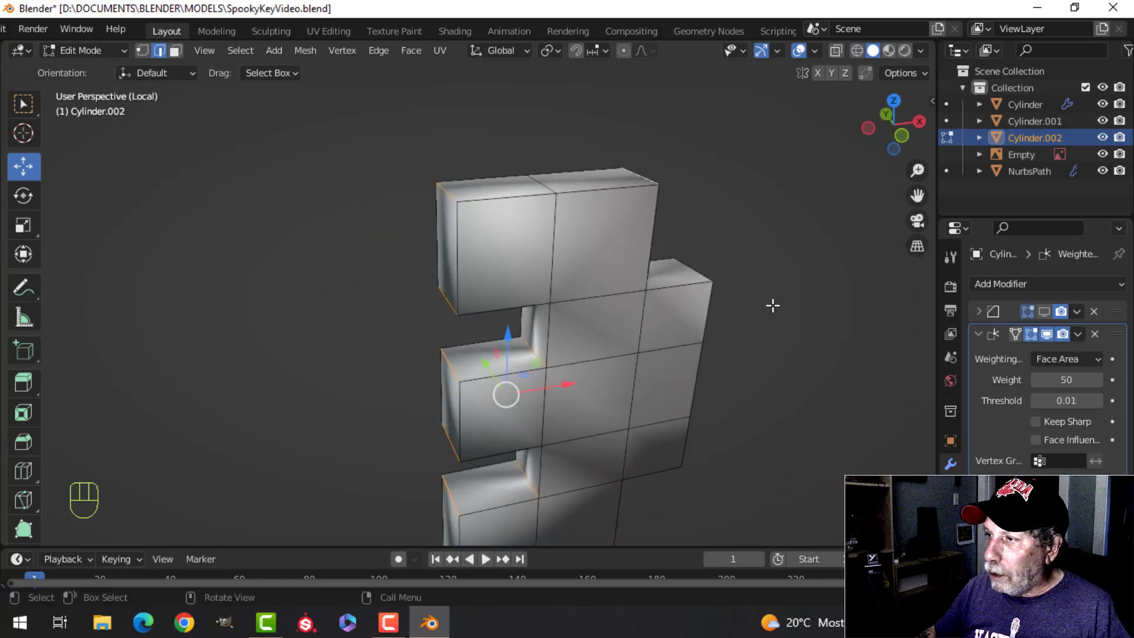
# Step: Turn the Bevel modifier's viewport display back on
pyautogui.click(1044, 316)
pyautogui.scroll(5, 777, 359)
pyautogui.keyDown('shift'); pyautogui.moveTo(777, 359); pyautogui.dragTo(670, 412, button='middle'); pyautogui.keyUp('shift')
pyautogui.moveTo(670, 412); pyautogui.dragTo(586, 412, button='middle')
pyautogui.scroll(-4, 663, 402)
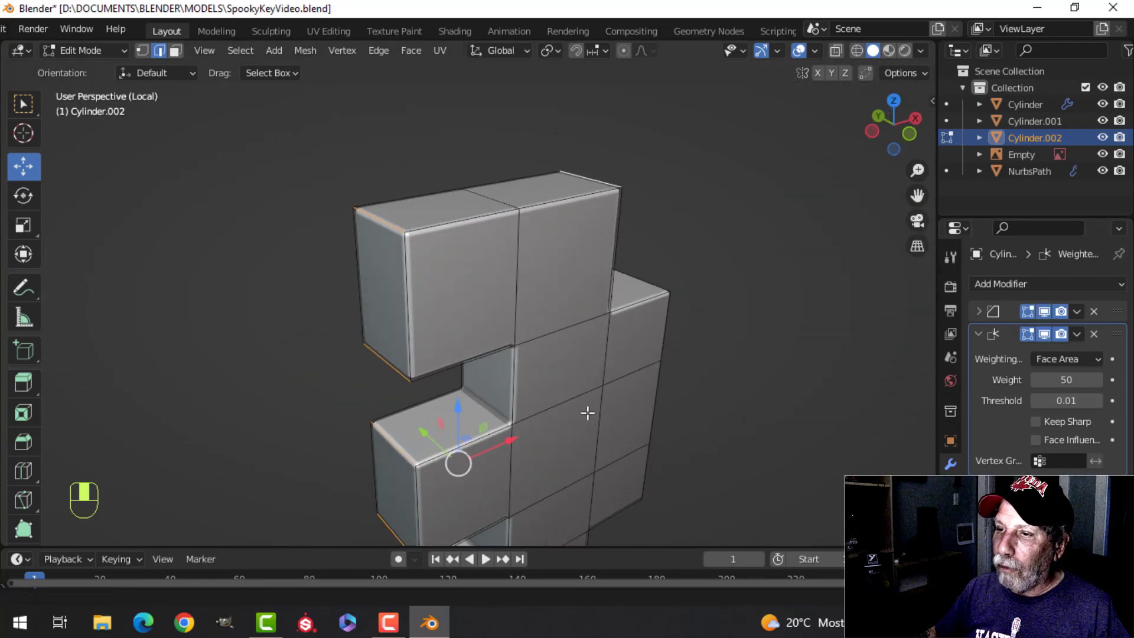
# Step: Bevel the selected corner edges of the bit's teeth and notches about 0.042 m wide with three segments
pyautogui.hotkey('ctrl', 'b')
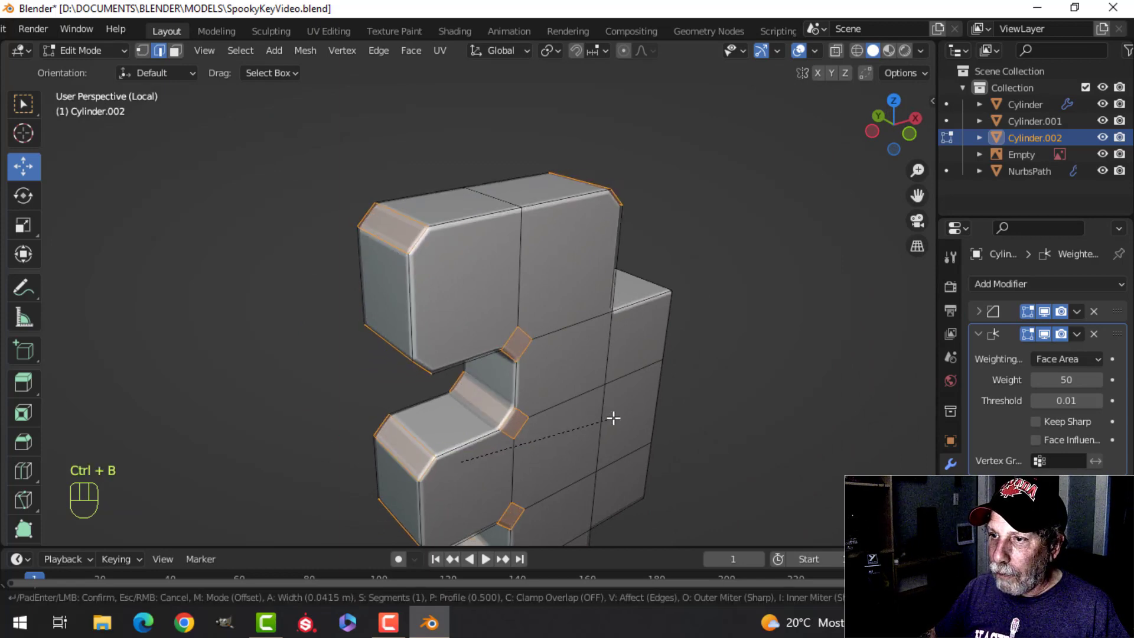
pyautogui.scroll(1, 613, 418)
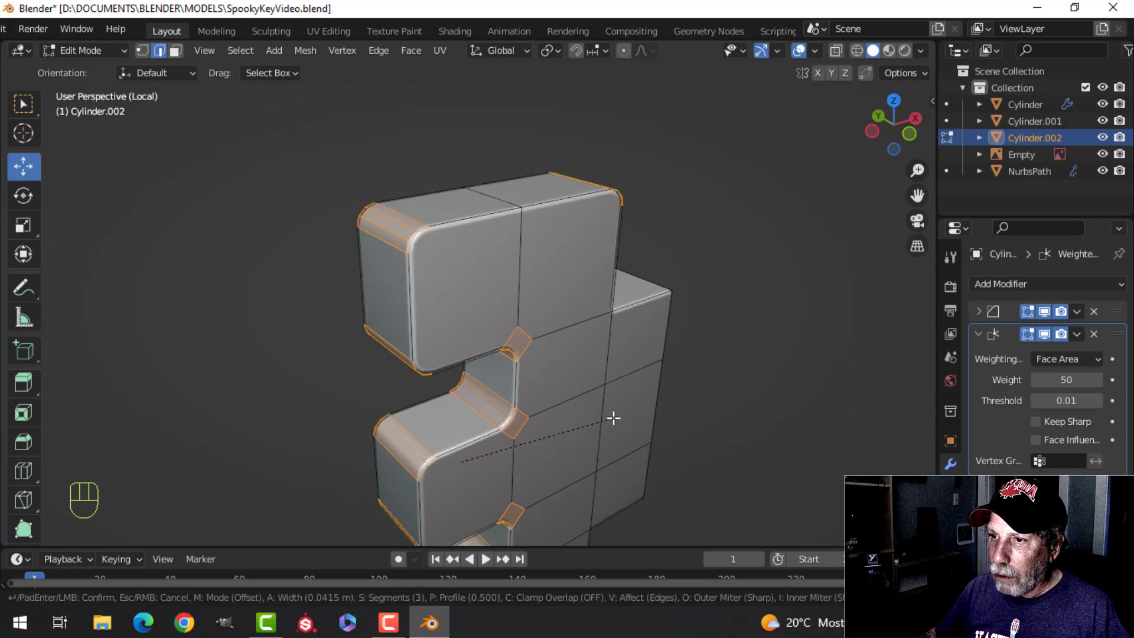
pyautogui.click(613, 418)
pyautogui.press('Tab')
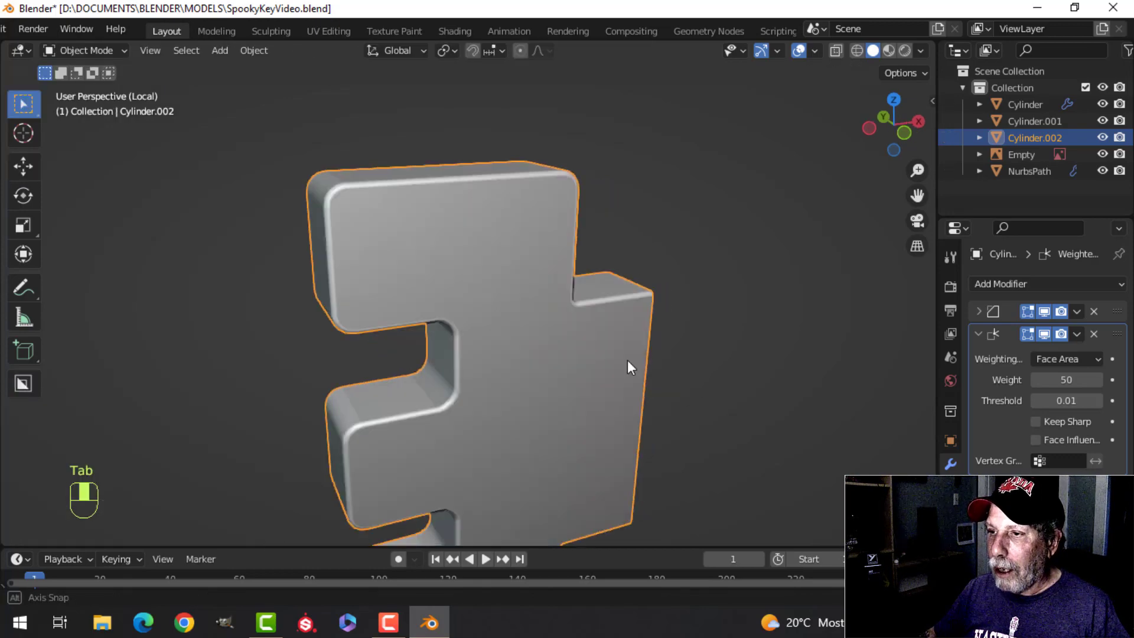
pyautogui.moveTo(627, 360); pyautogui.dragTo(486, 349, button='middle')
pyautogui.hotkey('alt', 'a')
pyautogui.click(511, 293)
pyautogui.press('Tab')
pyautogui.scroll(2, 521, 311)
pyautogui.hotkey('alt', 'a')
pyautogui.moveTo(521, 312); pyautogui.dragTo(479, 301, button='middle')
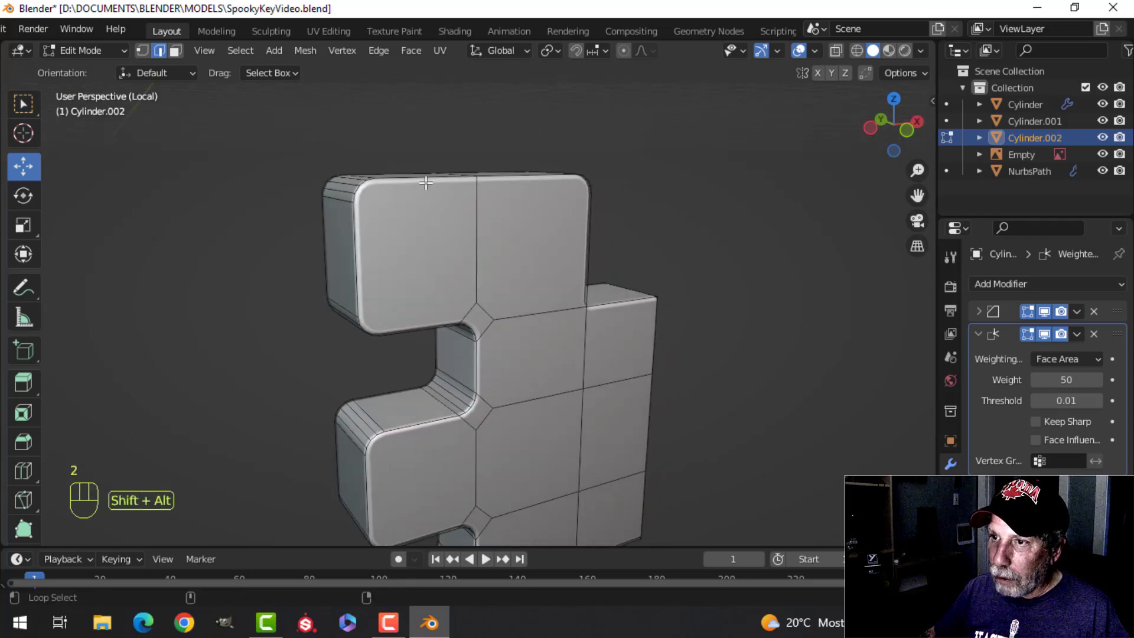
pyautogui.keyDown('ctrl'); pyautogui.click(408, 430); pyautogui.keyUp('ctrl')
pyautogui.keyDown('shift'); pyautogui.moveTo(462, 479); pyautogui.dragTo(472, 334, button='middle'); pyautogui.keyUp('shift')
pyautogui.hotkey('alt', 'a')
# Step: Select the connected outline edges around the teeth, notches and stepped block on one broad face of the bit
pyautogui.keyDown('shift'); pyautogui.moveTo(515, 220); pyautogui.dragTo(509, 352, button='middle'); pyautogui.keyUp('shift')
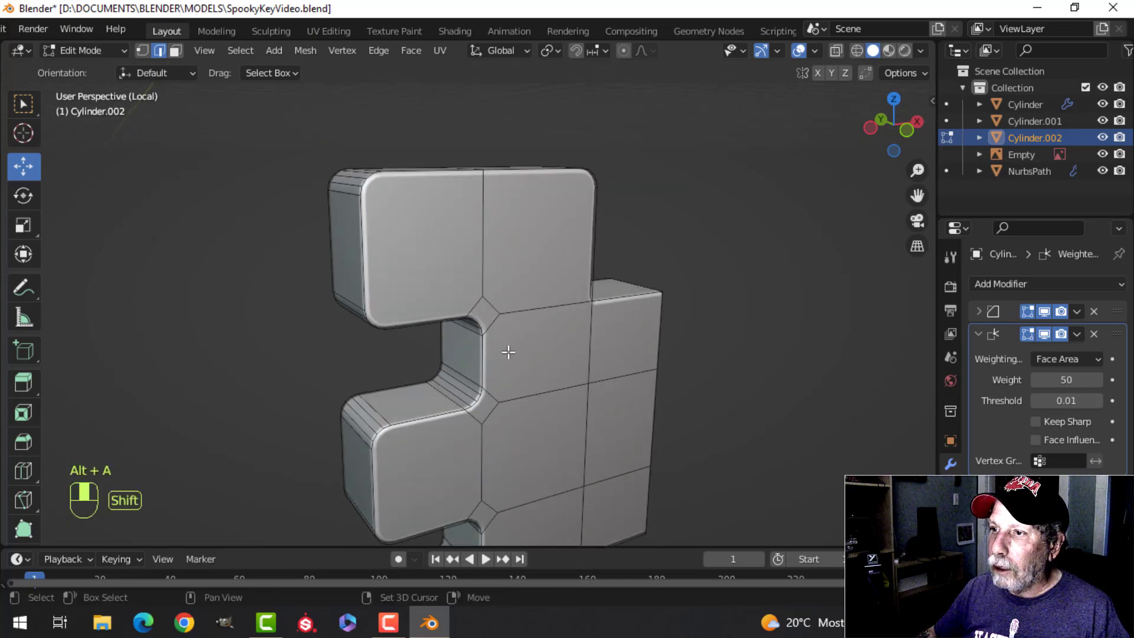
pyautogui.moveTo(619, 262); pyautogui.dragTo(477, 313, button='middle')
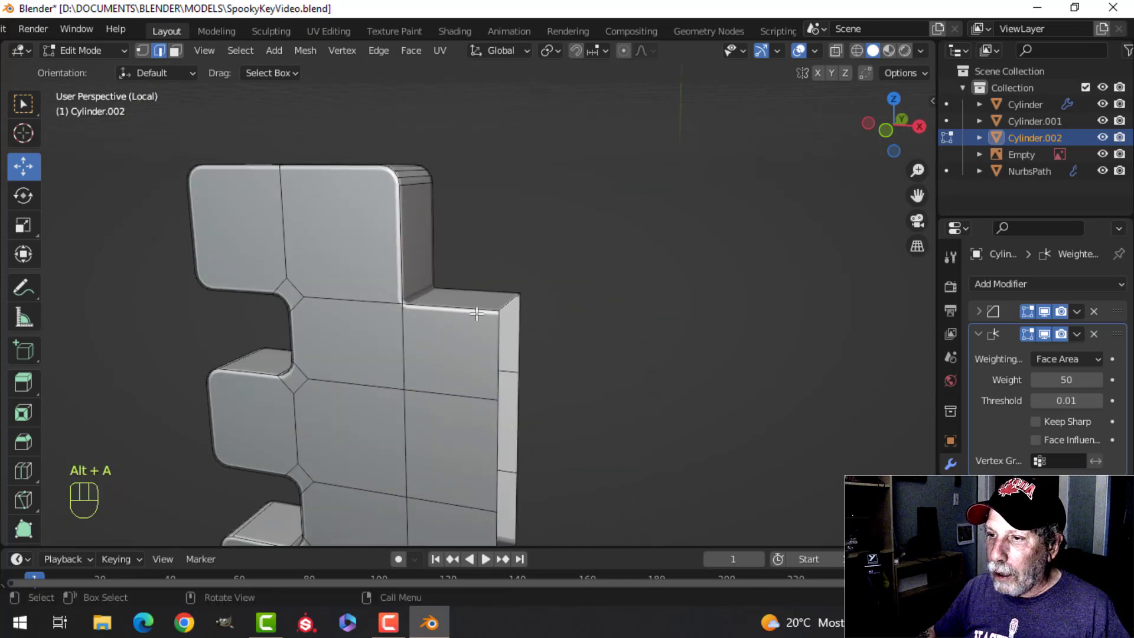
pyautogui.keyDown('ctrl'); pyautogui.click(234, 170); pyautogui.keyUp('ctrl')
pyautogui.moveTo(334, 251); pyautogui.dragTo(436, 261, button='middle')
pyautogui.moveTo(535, 306); pyautogui.dragTo(496, 249, button='middle')
pyautogui.scroll(3, 496, 249)
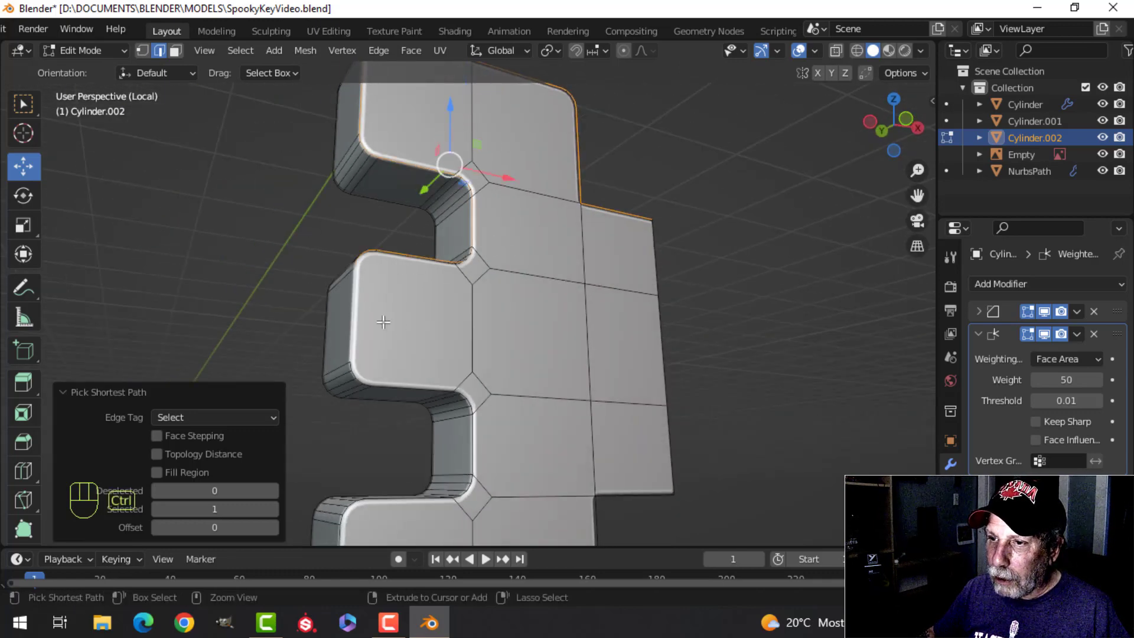
pyautogui.moveTo(383, 321); pyautogui.dragTo(491, 289, button='middle')
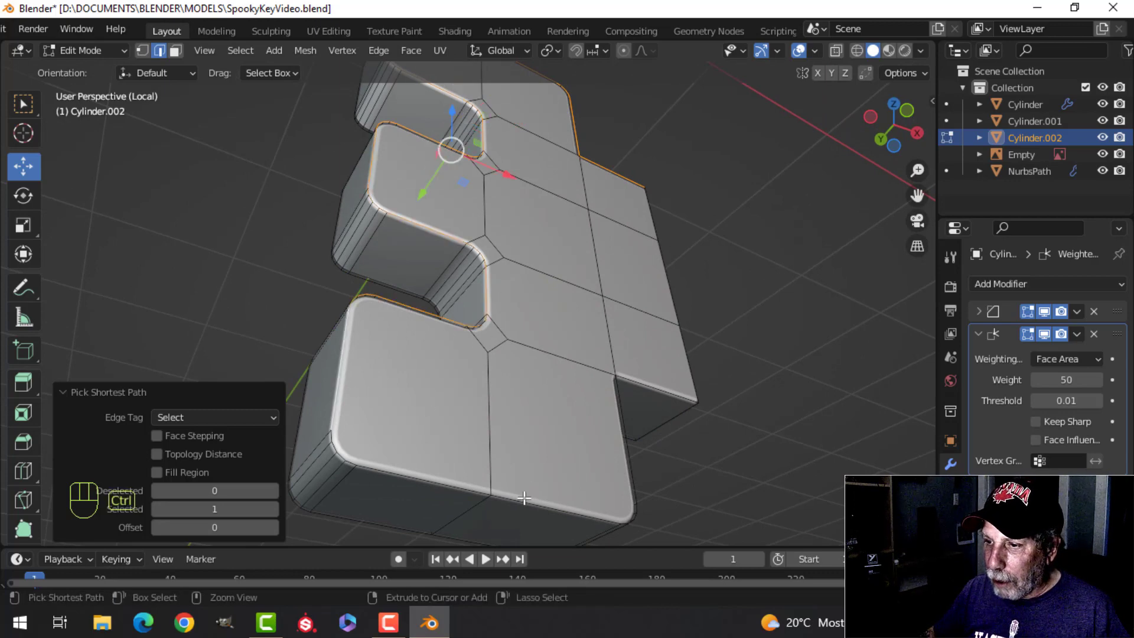
pyautogui.moveTo(653, 458); pyautogui.dragTo(611, 468, button='middle')
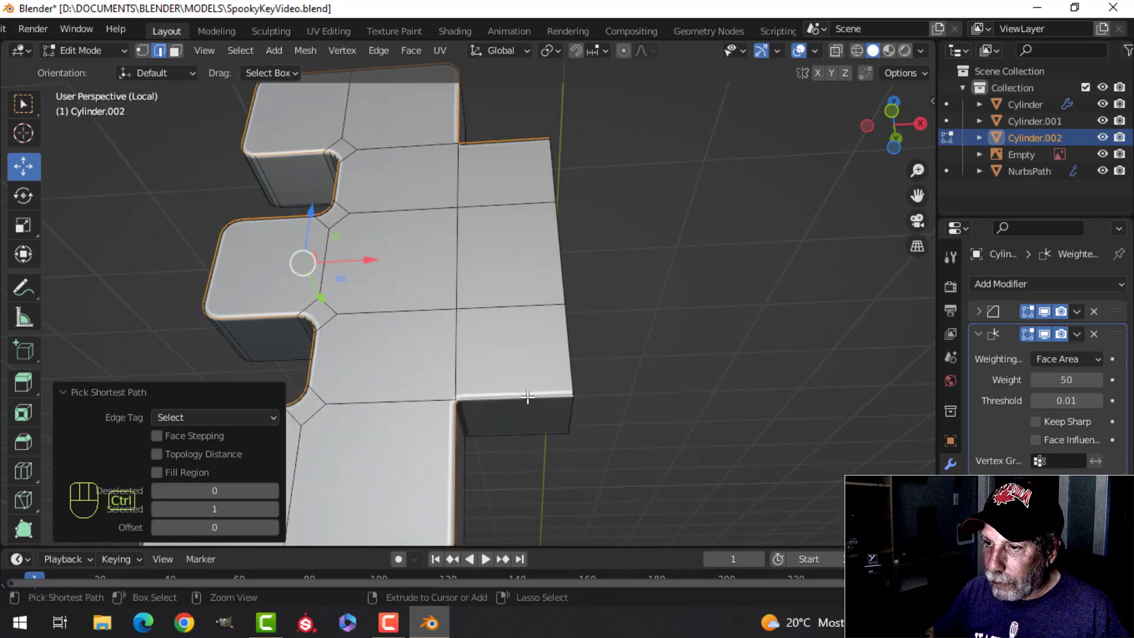
pyautogui.scroll(-5, 528, 396)
# Step: Add the matching outline edges on the opposite broad face, undoing the path picked across the middle tooth
pyautogui.moveTo(608, 324); pyautogui.dragTo(497, 411, button='middle')
pyautogui.moveTo(361, 268); pyautogui.dragTo(461, 288, button='middle')
pyautogui.keyDown('shift'); pyautogui.click(447, 304); pyautogui.keyUp('shift')
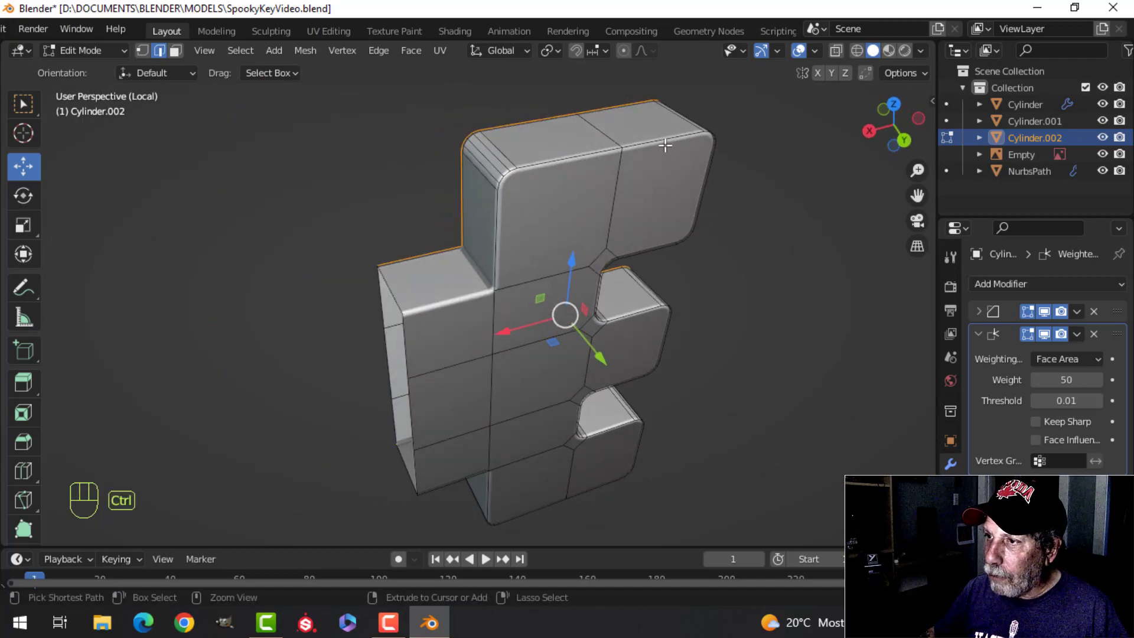
pyautogui.keyDown('ctrl'); pyautogui.click(665, 145); pyautogui.keyUp('ctrl')
pyautogui.moveTo(665, 145); pyautogui.dragTo(624, 290, button='middle')
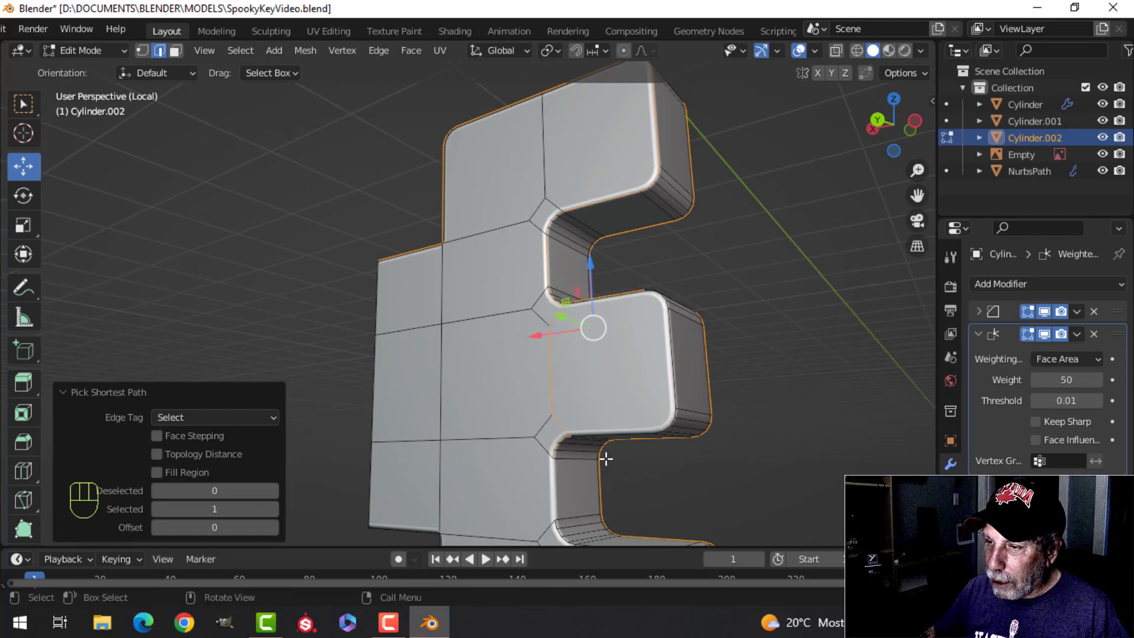
pyautogui.hotkey('ctrl', 'z')
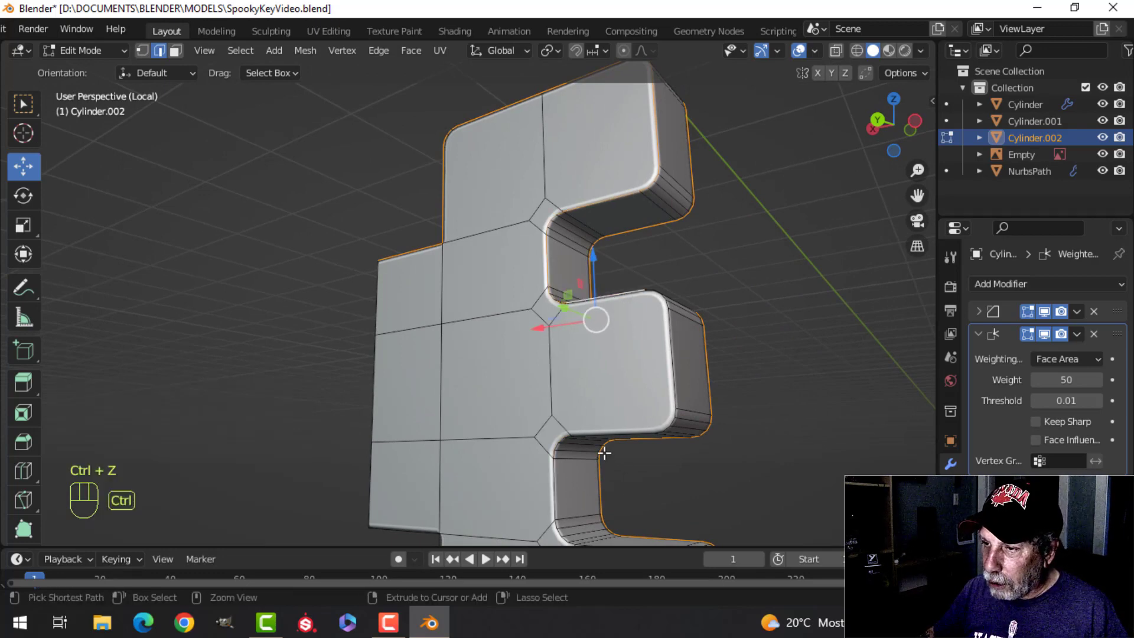
pyautogui.keyDown('ctrl'); pyautogui.click(670, 341); pyautogui.keyUp('ctrl')
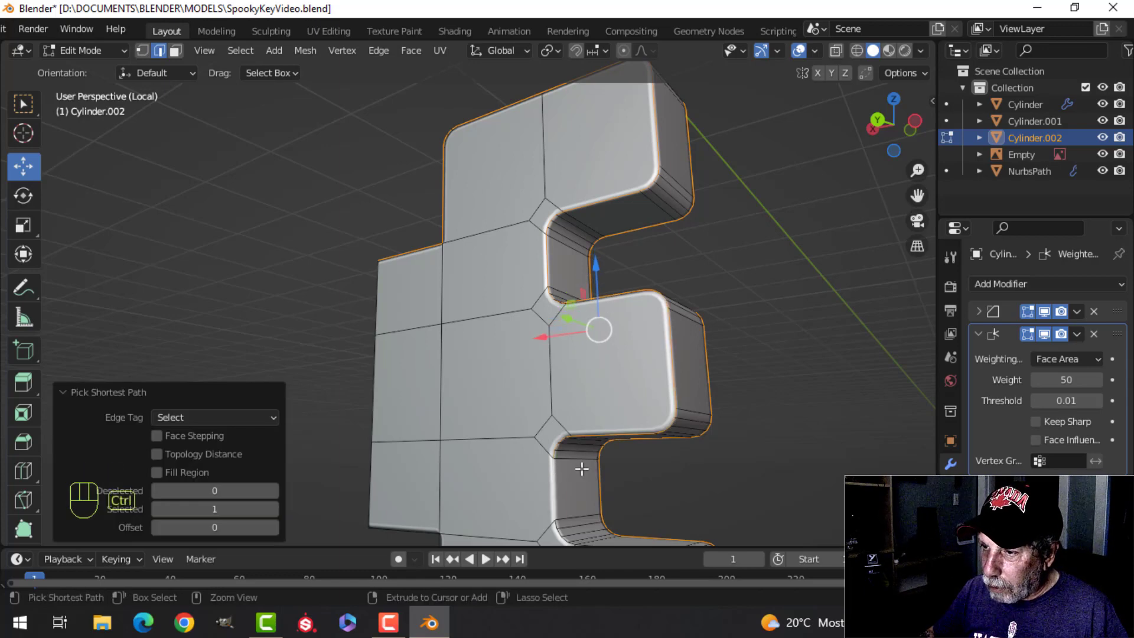
pyautogui.scroll(-3, 597, 467)
pyautogui.keyDown('shift'); pyautogui.moveTo(612, 467); pyautogui.dragTo(570, 338, button='middle'); pyautogui.keyUp('shift')
pyautogui.scroll(2, 633, 416)
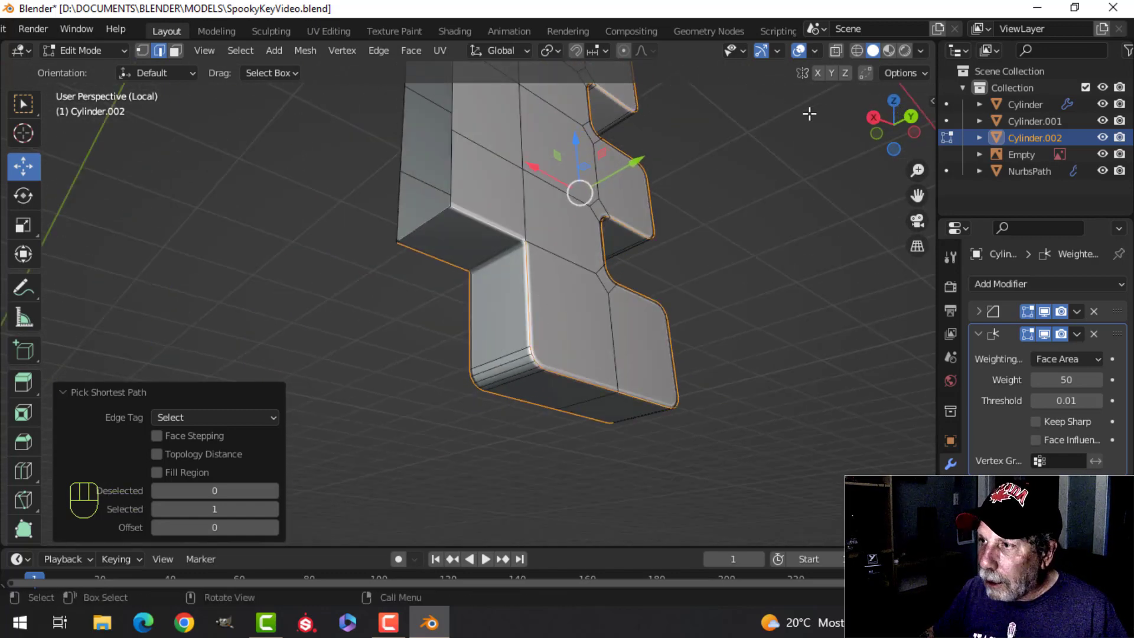
# Step: Turn off the Cavity effect in the viewport shading
pyautogui.click(920, 51)
pyautogui.click(826, 407)
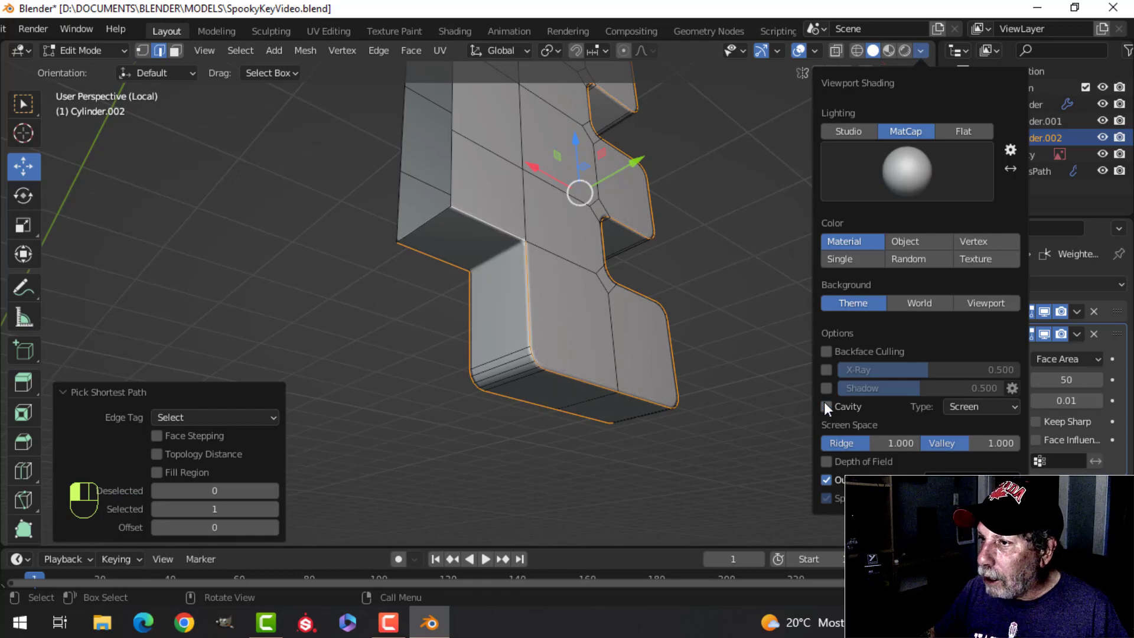
pyautogui.moveTo(683, 301)
pyautogui.mouseDown(button='middle')
pyautogui.moveTo(529, 362)
pyautogui.moveTo(513, 355)
pyautogui.moveTo(602, 303)
pyautogui.moveTo(597, 352)
pyautogui.moveTo(713, 311)
pyautogui.moveTo(484, 324)
pyautogui.moveTo(397, 301)
pyautogui.mouseUp(button='middle')
pyautogui.scroll(3, 398, 302)
pyautogui.keyDown('shift'); pyautogui.moveTo(499, 254); pyautogui.dragTo(513, 454, button='middle'); pyautogui.keyUp('shift')
pyautogui.scroll(3, 498, 394)
pyautogui.moveTo(499, 394); pyautogui.dragTo(502, 353, button='middle')
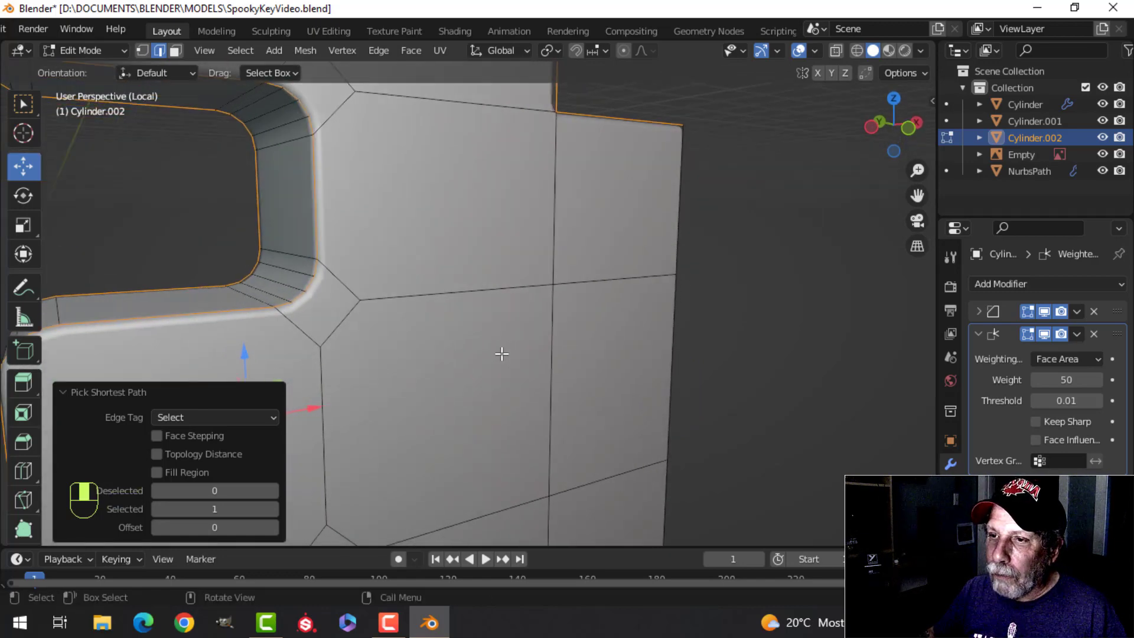
# Step: Bevel the selected outline edges of both broad faces about 0.019 m wide with one segment
pyautogui.moveTo(359, 351); pyautogui.dragTo(625, 397, button='middle')
pyautogui.scroll(-3, 519, 278)
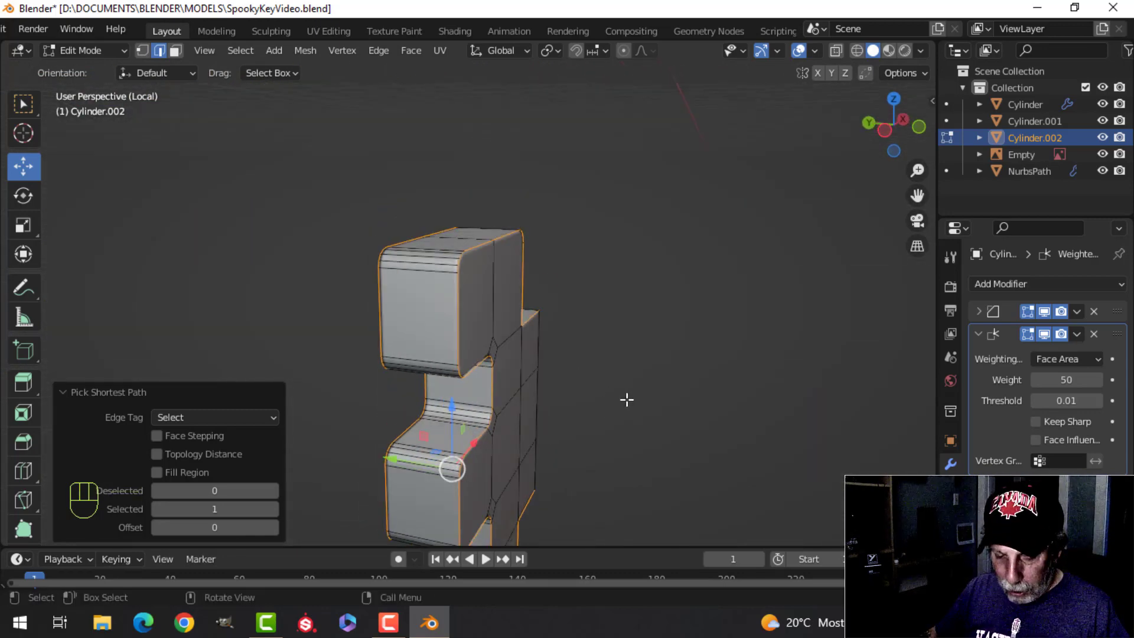
pyautogui.hotkey('ctrl', 'b')
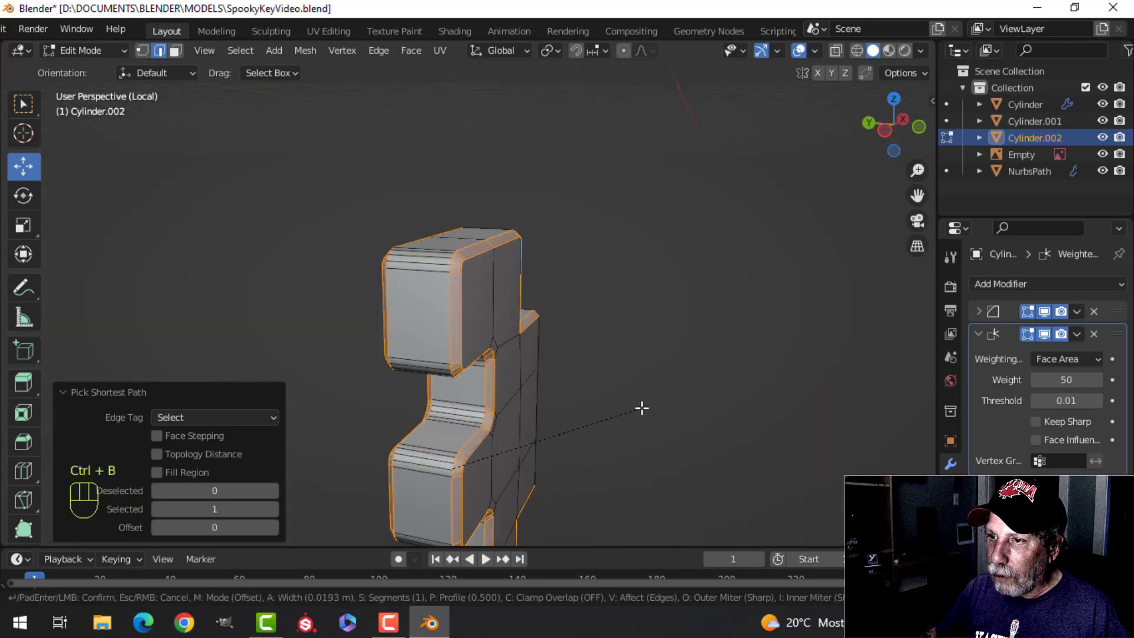
pyautogui.click(643, 410)
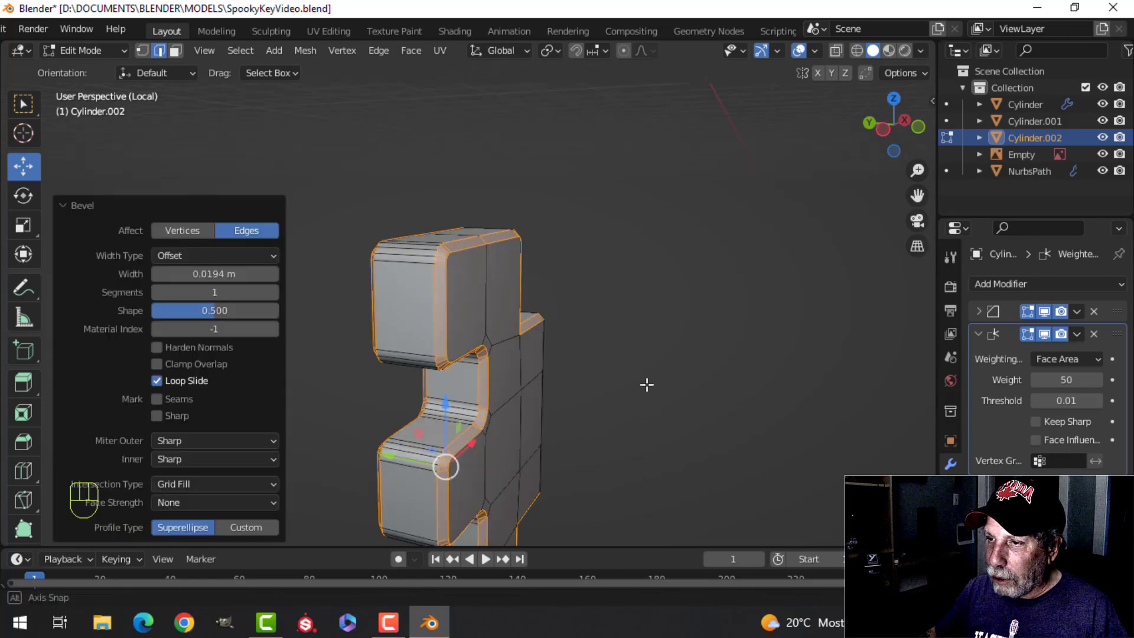
pyautogui.moveTo(645, 384); pyautogui.dragTo(485, 357, button='middle')
pyautogui.scroll(2, 524, 279)
pyautogui.scroll(2, 524, 278)
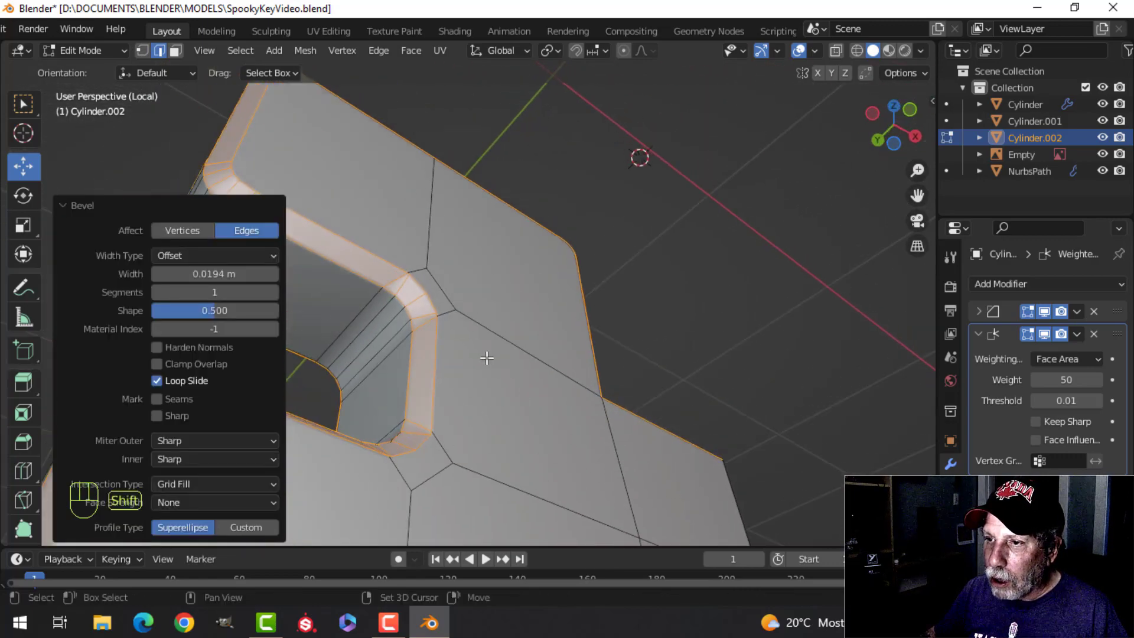
pyautogui.scroll(3, 415, 346)
pyautogui.scroll(-4, 413, 347)
pyautogui.scroll(-3, 413, 346)
# Step: Bevel the inner corner edges where the stepped block meets the outer teeth, about 0.026 m wide with two segments
pyautogui.keyDown('shift'); pyautogui.moveTo(413, 360); pyautogui.dragTo(413, 178, button='middle'); pyautogui.keyUp('shift')
pyautogui.moveTo(414, 177); pyautogui.dragTo(438, 222, button='middle')
pyautogui.scroll(3, 438, 222)
pyautogui.keyDown('shift'); pyautogui.moveTo(295, 237); pyautogui.dragTo(493, 345, button='middle'); pyautogui.keyUp('shift')
pyautogui.scroll(-3, 485, 227)
pyautogui.hotkey('alt', 'a')
pyautogui.moveTo(432, 374); pyautogui.dragTo(507, 411, button='middle')
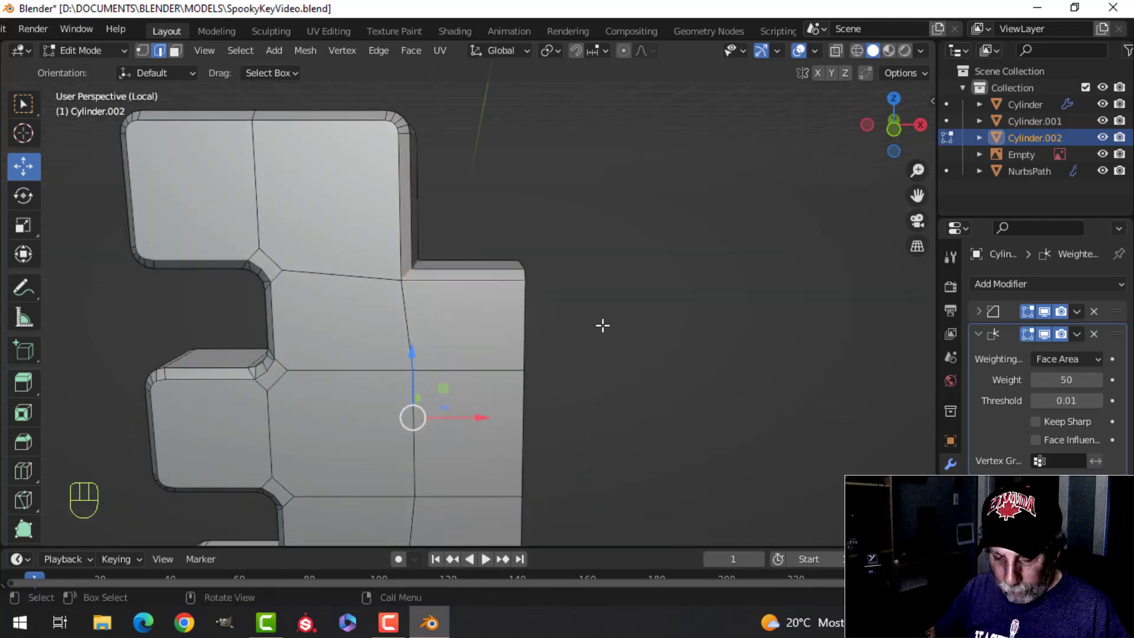
pyautogui.hotkey('ctrl', 'b')
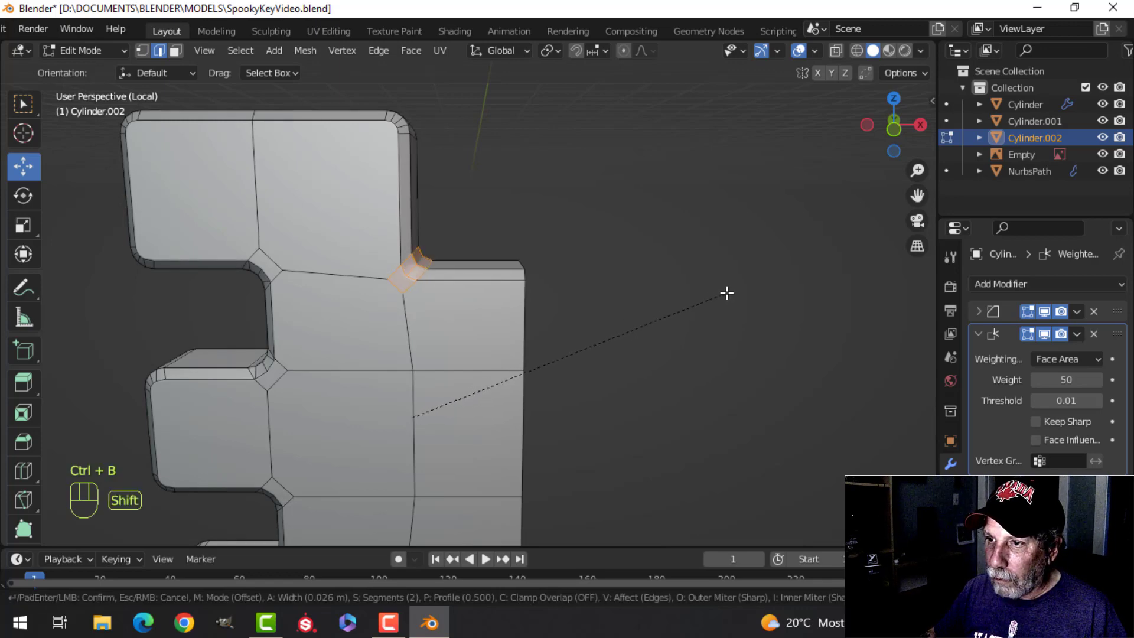
pyautogui.click(732, 284)
pyautogui.press('Tab')
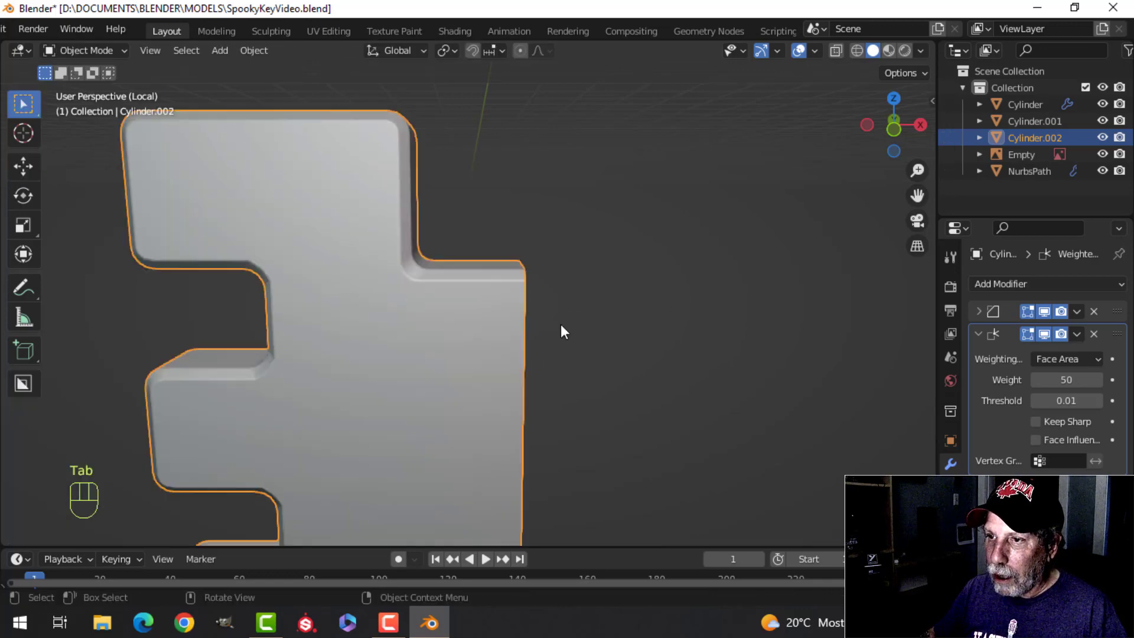
# Step: Examine the bit's rounded edges in Object Mode and compare them with the Bevel modifier hidden and shown
pyautogui.scroll(-3, 559, 329)
pyautogui.hotkey('alt', 'a')
pyautogui.moveTo(547, 339); pyautogui.dragTo(444, 378, button='middle')
pyautogui.moveTo(437, 353); pyautogui.dragTo(629, 287, button='middle')
pyautogui.scroll(-4, 630, 287)
pyautogui.moveTo(567, 312); pyautogui.dragTo(469, 327, button='middle')
pyautogui.click(469, 329)
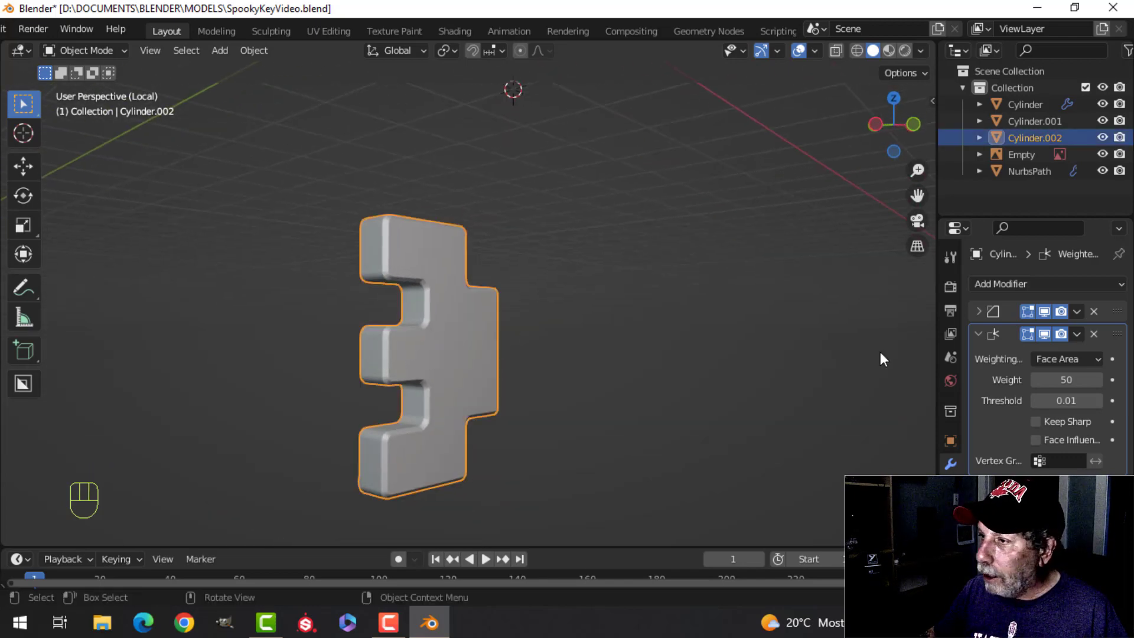
pyautogui.click(1047, 312)
pyautogui.click(1047, 311)
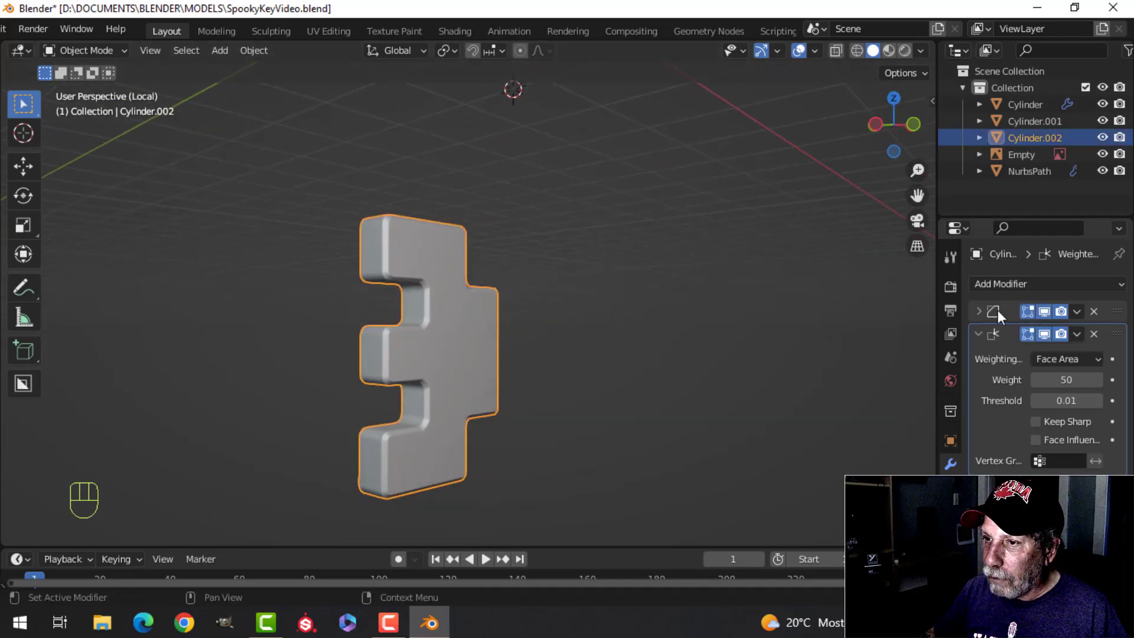
pyautogui.scroll(3, 575, 296)
pyautogui.hotkey('alt', 'a')
pyautogui.moveTo(576, 296); pyautogui.dragTo(632, 323, button='middle')
pyautogui.click(413, 317)
pyautogui.hotkey('alt', 'a')
pyautogui.moveTo(505, 331); pyautogui.dragTo(373, 344, button='middle')
# Step: Leave Local View and move the bit's whole mesh slightly along X toward the shaft in front view
pyautogui.press('KP_Divide')
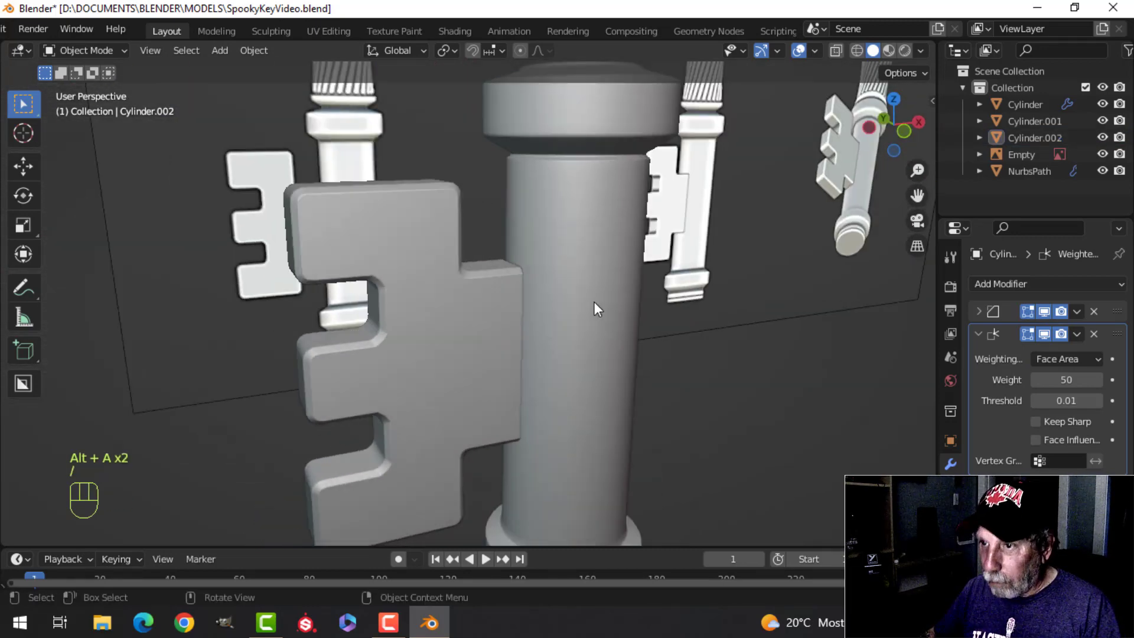
pyautogui.press('Tab')
pyautogui.press('a')
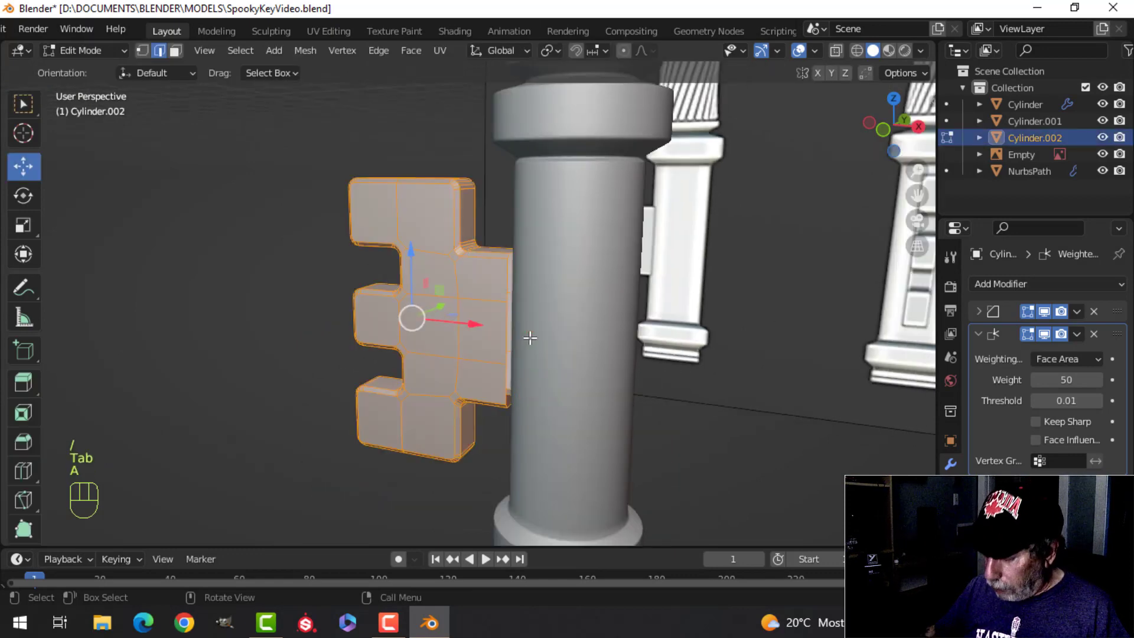
pyautogui.press('KP_1')
pyautogui.moveTo(470, 325); pyautogui.dragTo(485, 328)
pyautogui.press('Tab')
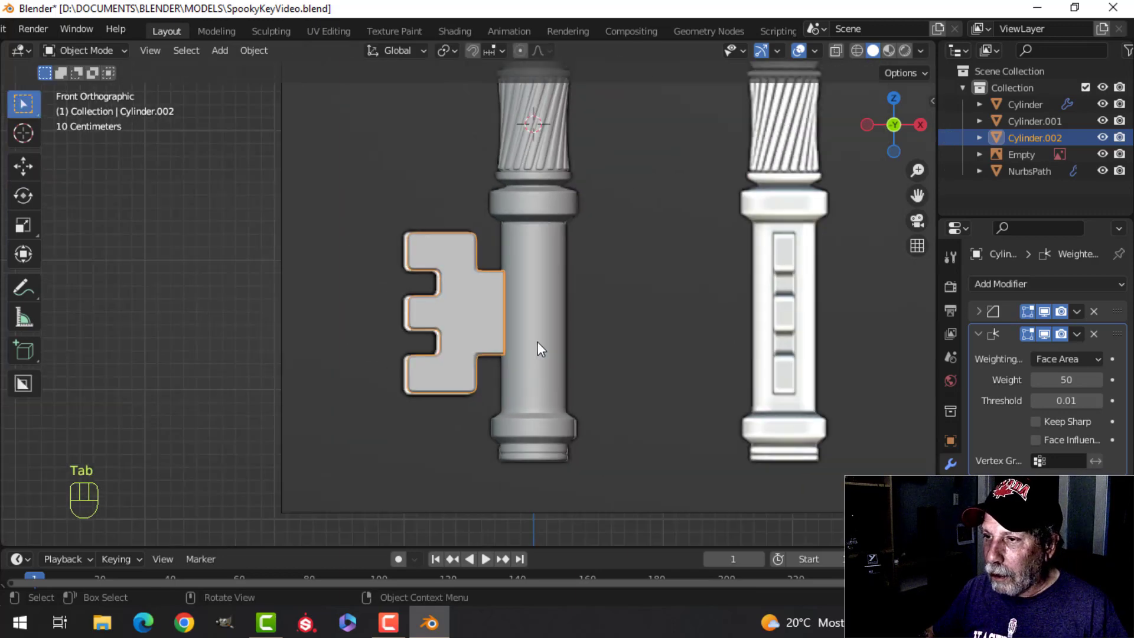
# Step: Delete the key reference image
pyautogui.hotkey('alt', 'a')
pyautogui.moveTo(537, 341); pyautogui.dragTo(579, 360, button='middle')
pyautogui.click(261, 223)
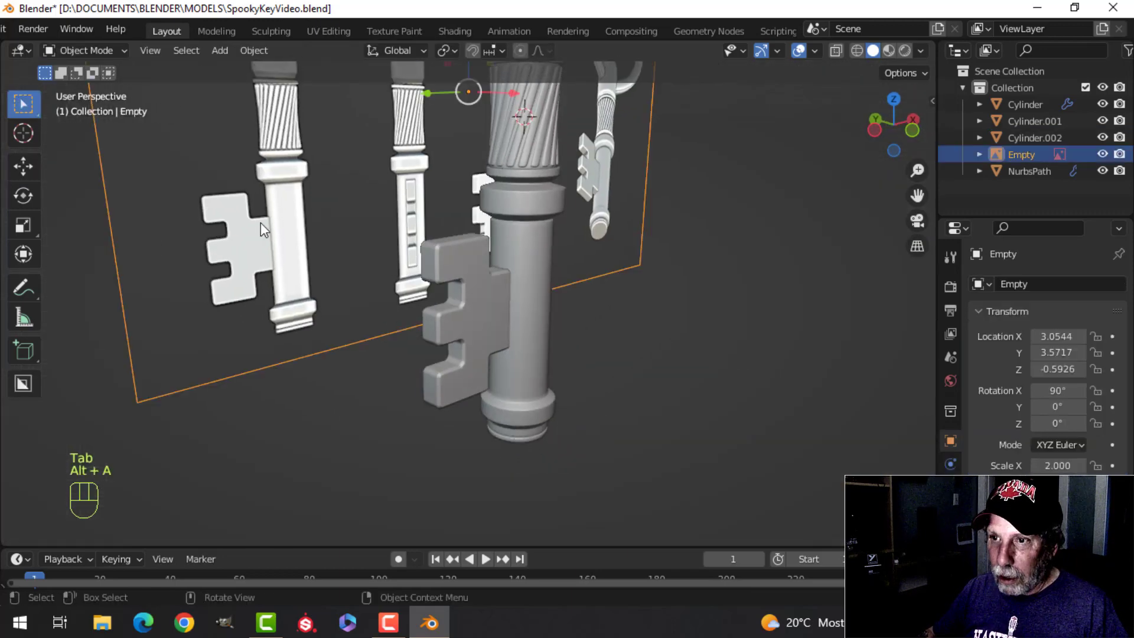
pyautogui.scroll(-2, 260, 222)
pyautogui.keyDown('shift'); pyautogui.moveTo(357, 227); pyautogui.dragTo(396, 337, button='middle'); pyautogui.keyUp('shift')
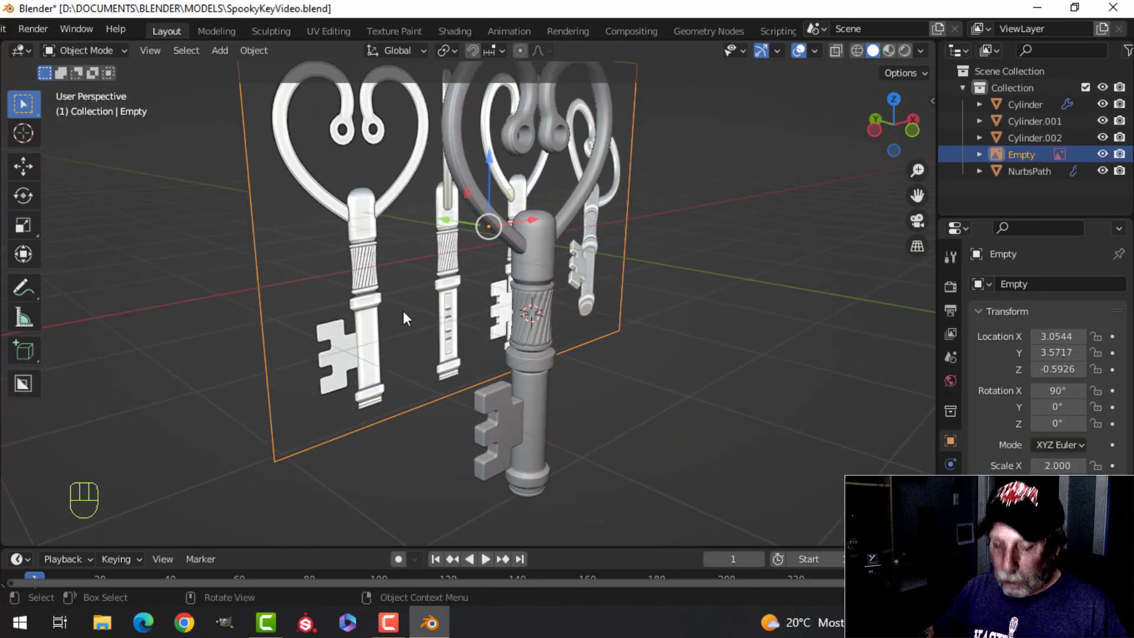
pyautogui.press('x')
pyautogui.click(402, 308)
pyautogui.moveTo(576, 294); pyautogui.dragTo(543, 263, button='middle')
# Step: Turn the Cavity effect back on in the viewport shading
pyautogui.click(920, 50)
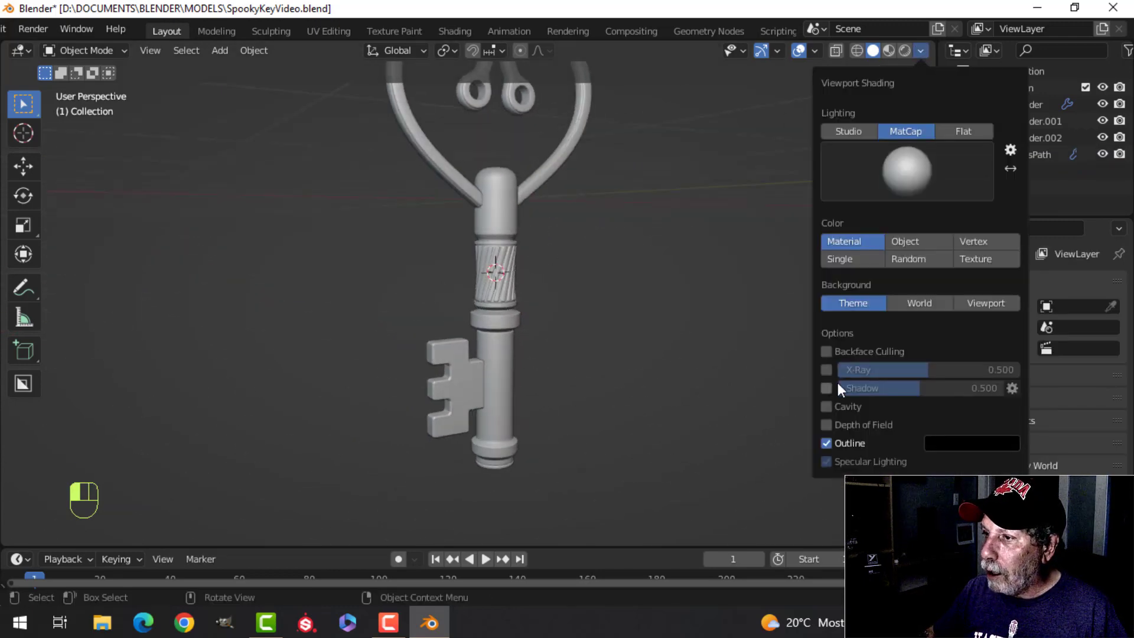
pyautogui.click(827, 407)
pyautogui.scroll(-2, 588, 314)
pyautogui.moveTo(587, 313)
pyautogui.mouseDown(button='middle')
pyautogui.moveTo(554, 282)
pyautogui.moveTo(482, 371)
pyautogui.mouseUp(button='middle')
pyautogui.hotkey('alt', 'a')
pyautogui.scroll(2, 534, 328)
pyautogui.press('a')
pyautogui.press('Tab')
pyautogui.scroll(-2, 614, 331)
pyautogui.hotkey('alt', 'a')
pyautogui.moveTo(482, 370); pyautogui.dragTo(516, 360)
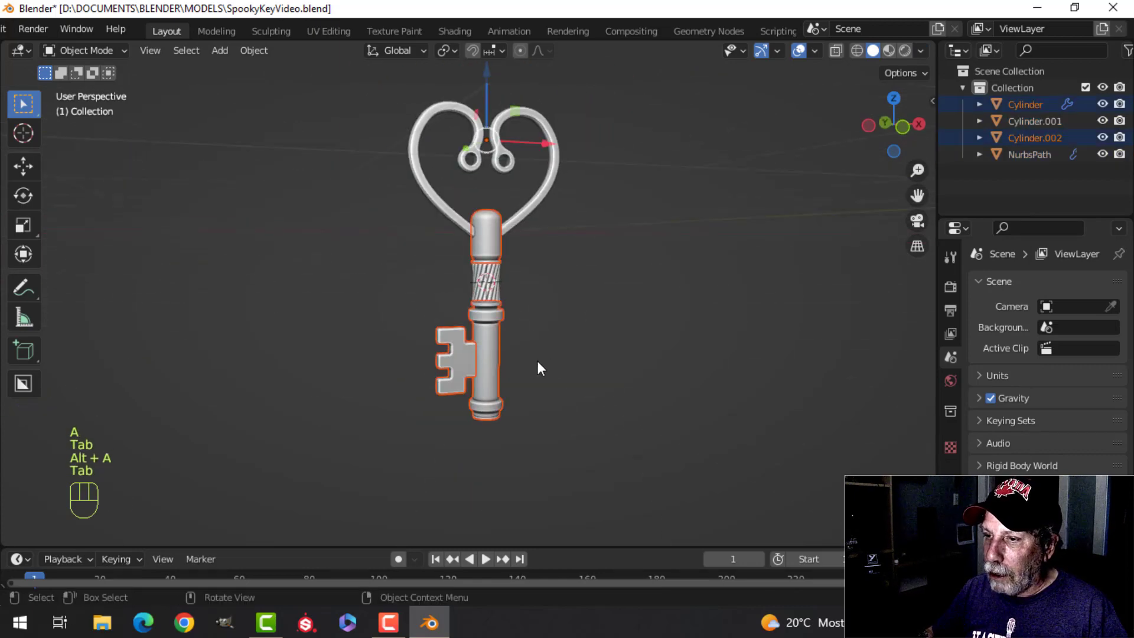
# Step: Recalculate the normals of the bit's whole mesh and merge its vertices by distance
pyautogui.click(458, 361)
pyautogui.press('Tab')
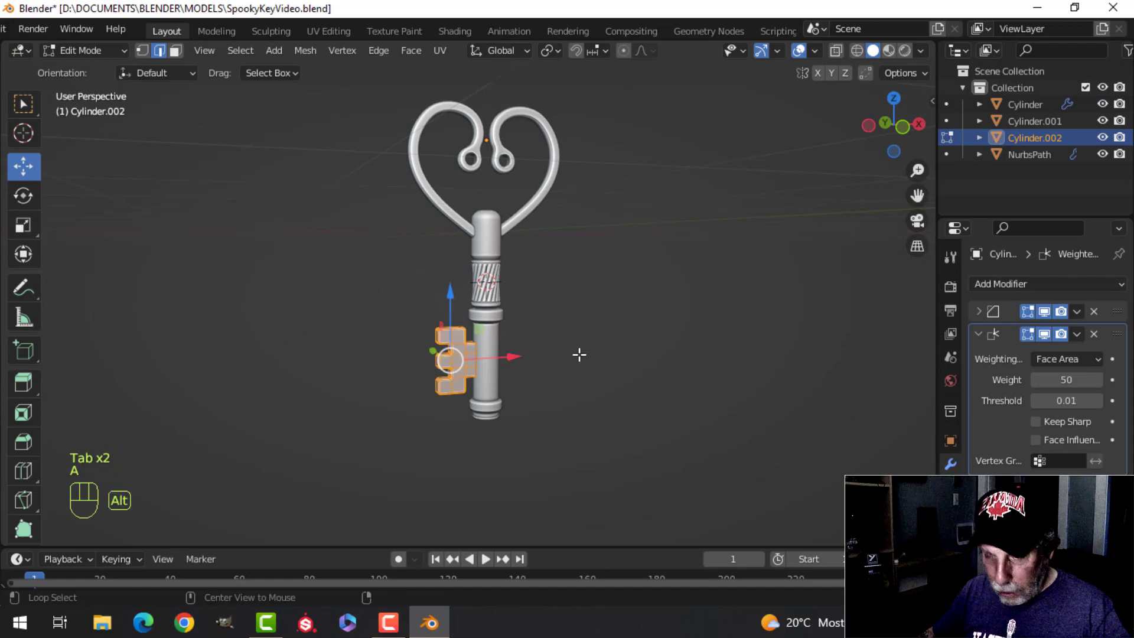
pyautogui.hotkey('alt', 'n')
pyautogui.click(596, 344)
pyautogui.press('m')
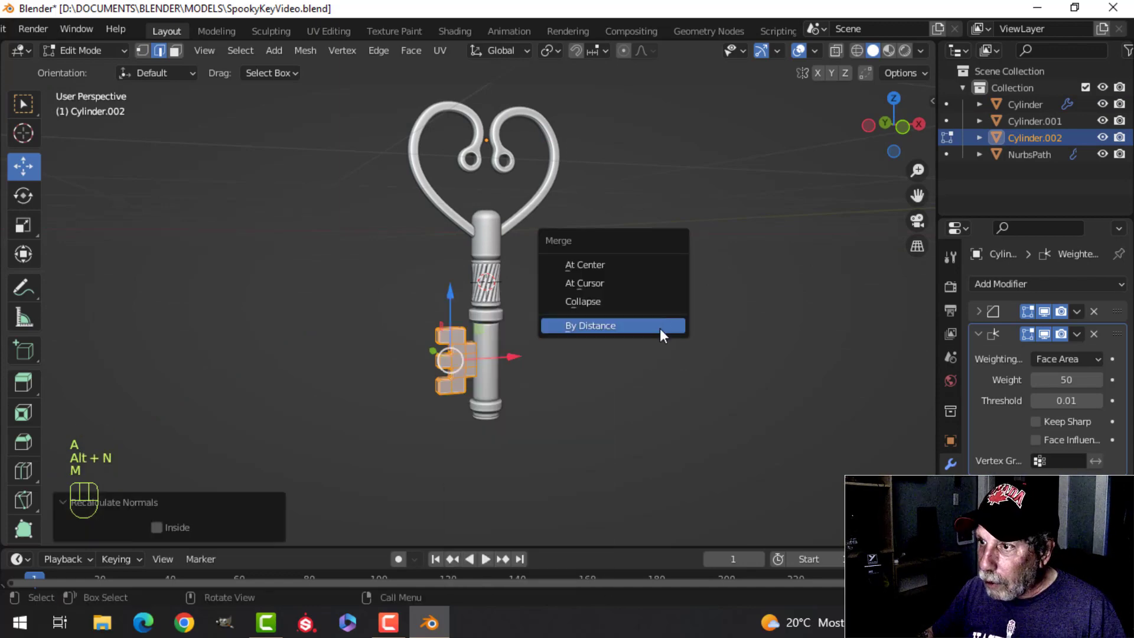
pyautogui.click(660, 326)
pyautogui.press('Tab')
# Step: Examine the assembled key's bit, shaft, twisted grip and heart-shaped bow in Object Mode
pyautogui.scroll(6, 564, 377)
pyautogui.hotkey('alt', 'a')
pyautogui.moveTo(601, 327); pyautogui.dragTo(573, 322, button='middle')
pyautogui.click(518, 256)
pyautogui.scroll(-3, 596, 270)
pyautogui.keyDown('shift'); pyautogui.moveTo(601, 273); pyautogui.dragTo(585, 328, button='middle'); pyautogui.keyUp('shift')
pyautogui.hotkey('alt', 'a')
pyautogui.scroll(3, 580, 297)
pyautogui.keyDown('shift'); pyautogui.moveTo(654, 325); pyautogui.dragTo(625, 318, button='middle'); pyautogui.keyUp('shift')
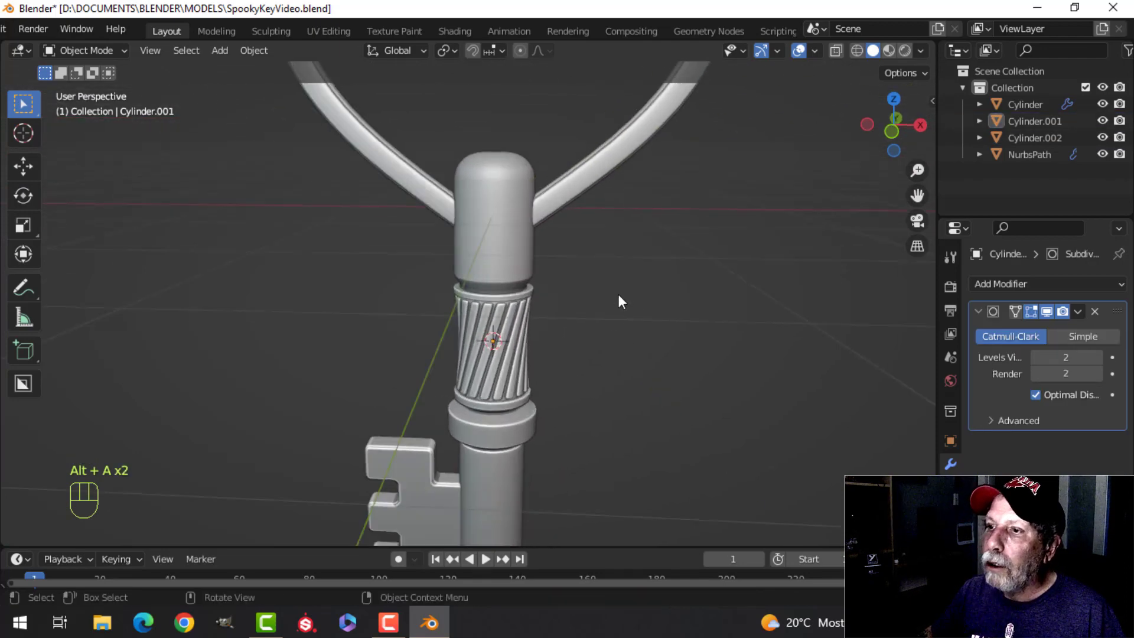
# Step: Try viewport subdivision level 1 on the heart-shaped bow and return it to level 2
pyautogui.scroll(-2, 612, 284)
pyautogui.keyDown('shift'); pyautogui.moveTo(587, 253); pyautogui.dragTo(573, 320, button='middle'); pyautogui.keyUp('shift')
pyautogui.click(529, 191)
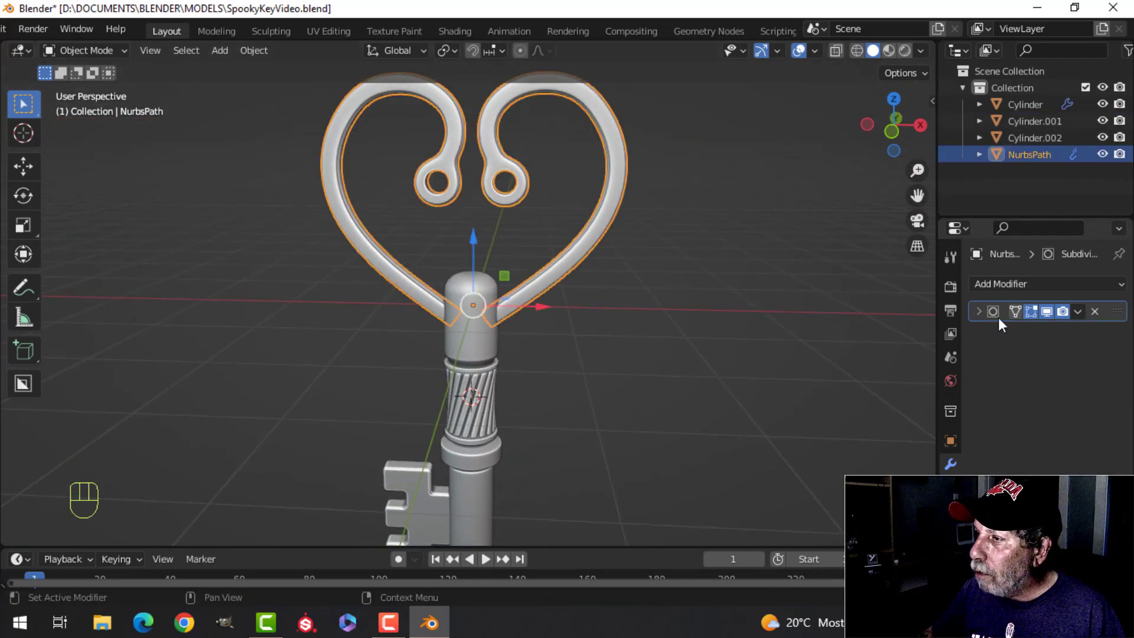
pyautogui.click(979, 312)
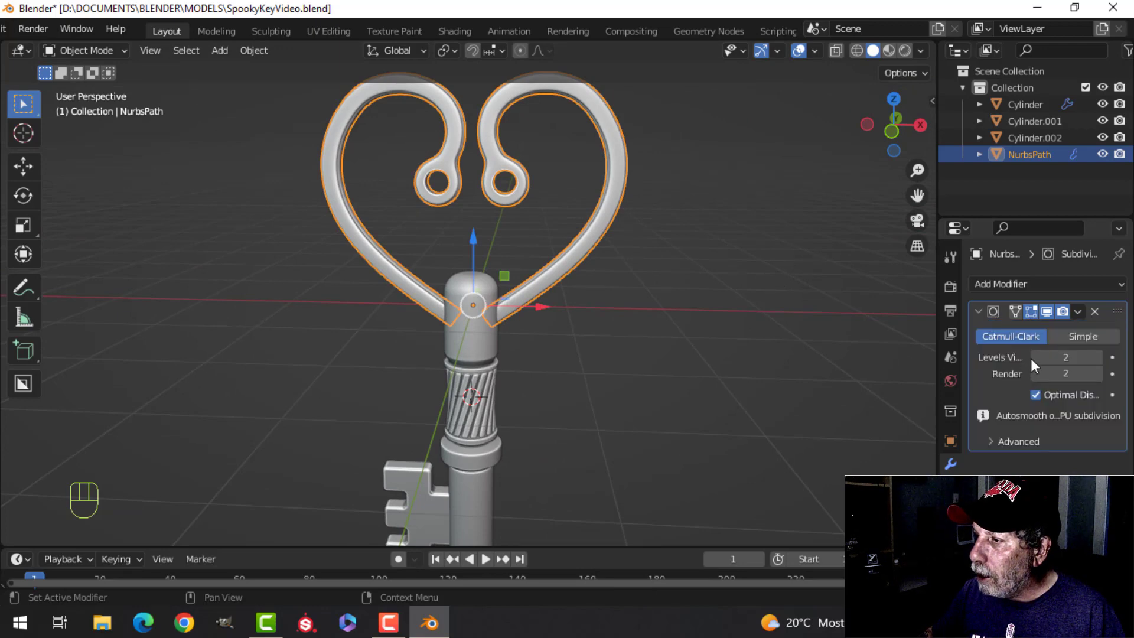
pyautogui.click(1035, 357)
pyautogui.hotkey('alt', 'a')
pyautogui.scroll(3, 664, 260)
pyautogui.moveTo(626, 235); pyautogui.dragTo(587, 245, button='middle')
pyautogui.keyDown('shift'); pyautogui.moveTo(587, 245); pyautogui.dragTo(578, 311, button='middle'); pyautogui.keyUp('shift')
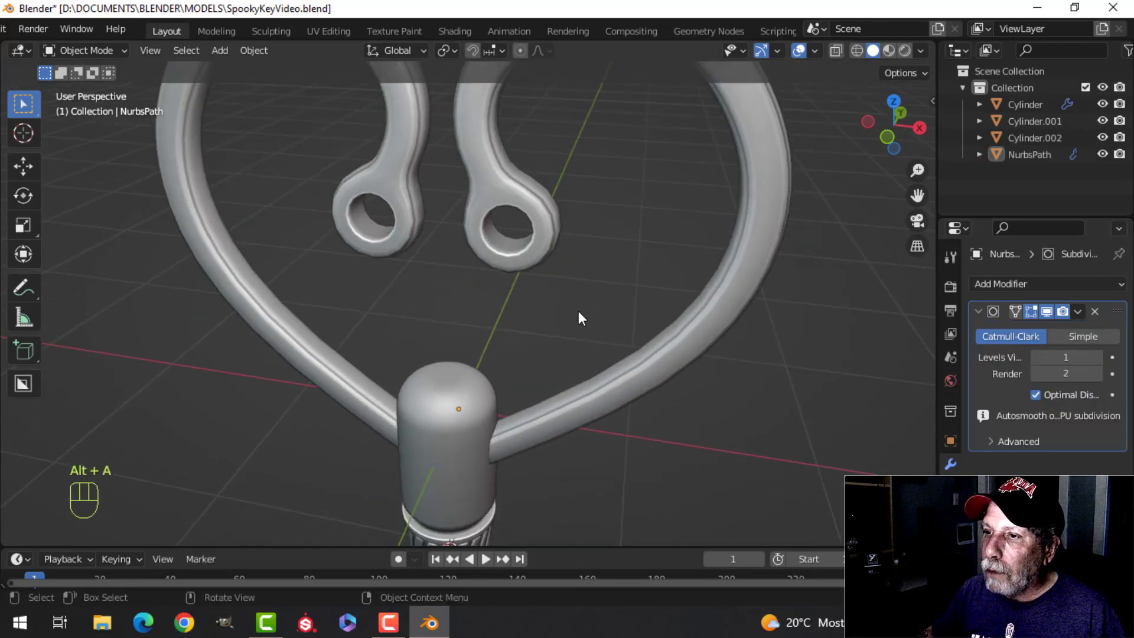
pyautogui.click(1098, 357)
pyautogui.scroll(-4, 534, 263)
pyautogui.moveTo(533, 263); pyautogui.dragTo(537, 298, button='middle')
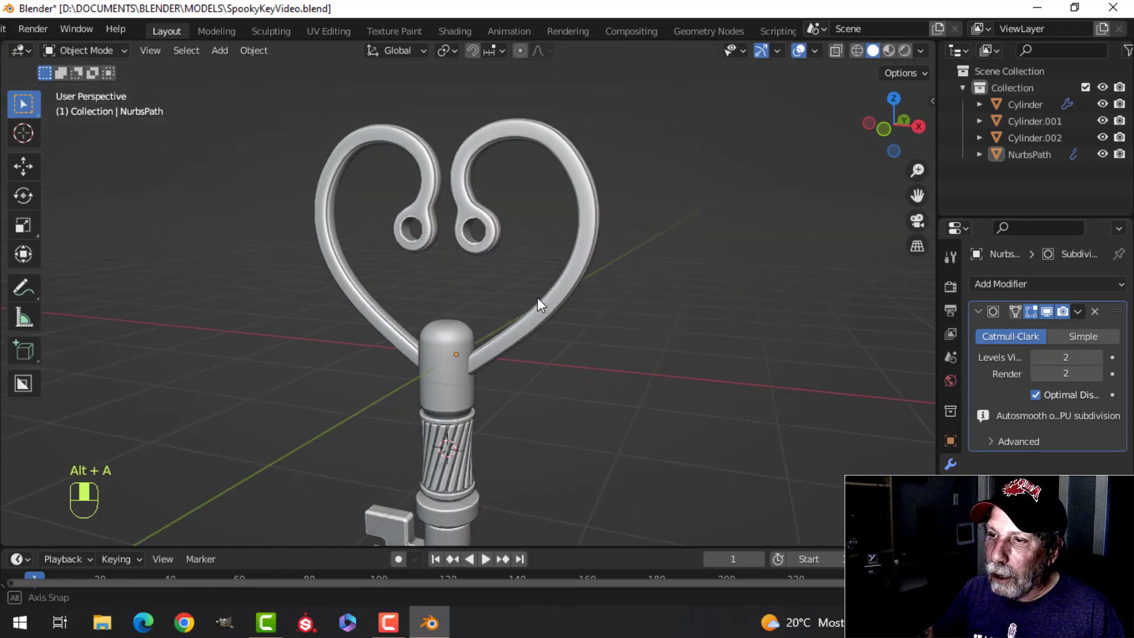
# Step: Apply the Subdivision modifier of the heart-shaped bow
pyautogui.click(558, 300)
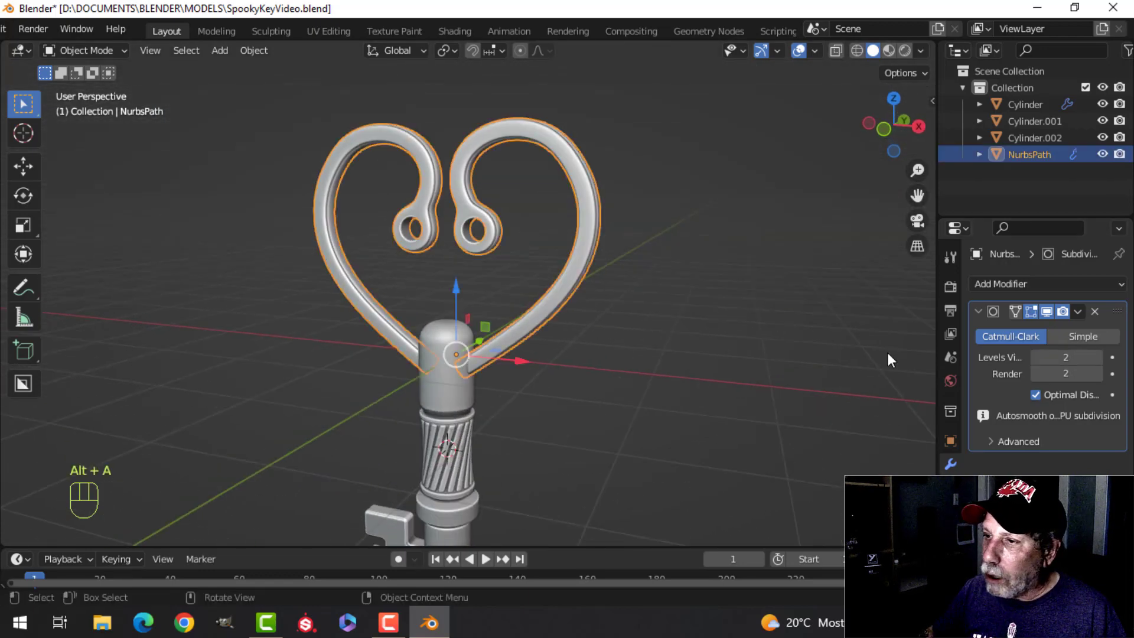
pyautogui.click(1081, 309)
pyautogui.click(1044, 328)
# Step: Apply the Subdivision modifier of the key's shaft
pyautogui.keyDown('shift'); pyautogui.moveTo(619, 359); pyautogui.dragTo(619, 294, button='middle'); pyautogui.keyUp('shift')
pyautogui.click(466, 329)
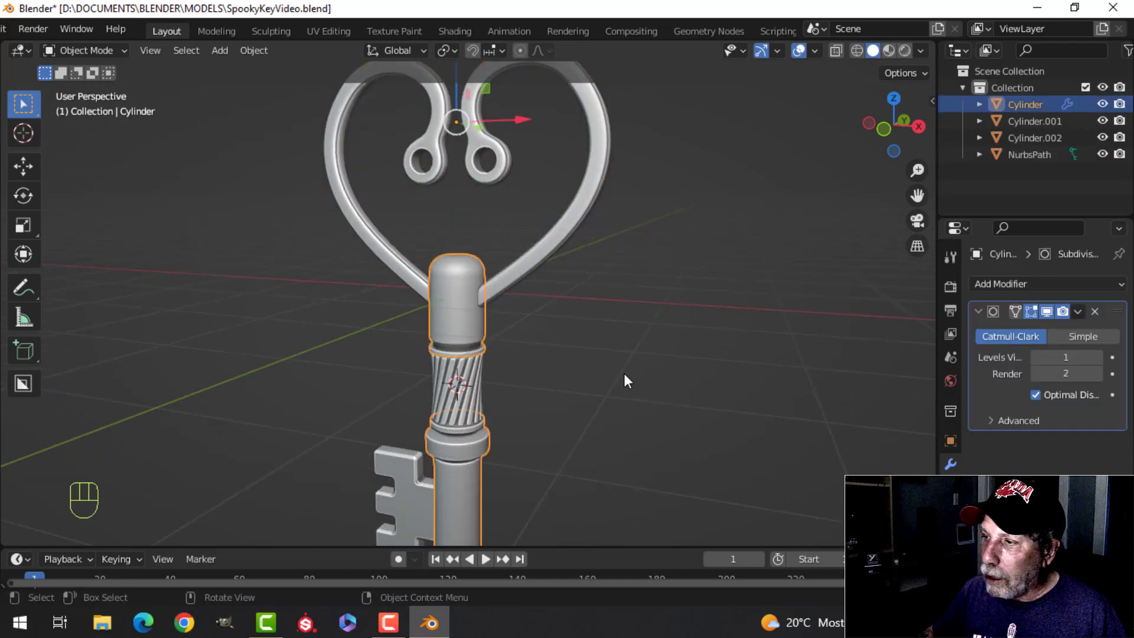
pyautogui.scroll(-2, 624, 373)
pyautogui.keyDown('shift'); pyautogui.moveTo(713, 362); pyautogui.dragTo(725, 317, button='middle'); pyautogui.keyUp('shift')
pyautogui.moveTo(523, 329); pyautogui.dragTo(565, 334, button='middle')
pyautogui.scroll(3, 564, 334)
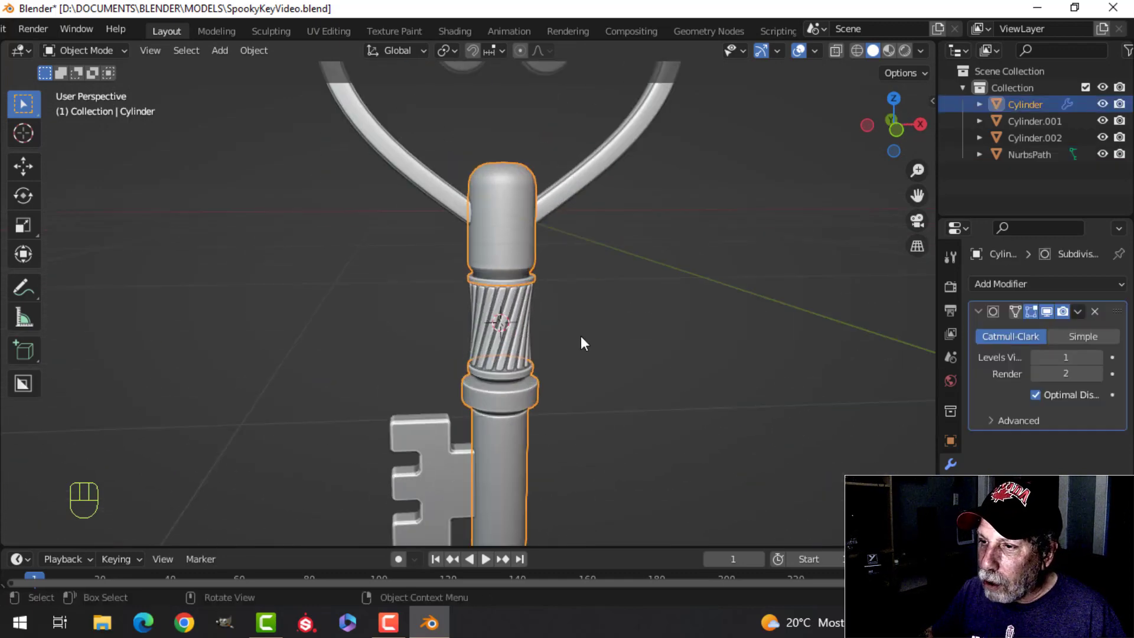
pyautogui.keyDown('shift'); pyautogui.moveTo(602, 396); pyautogui.dragTo(554, 314, button='middle'); pyautogui.keyUp('shift')
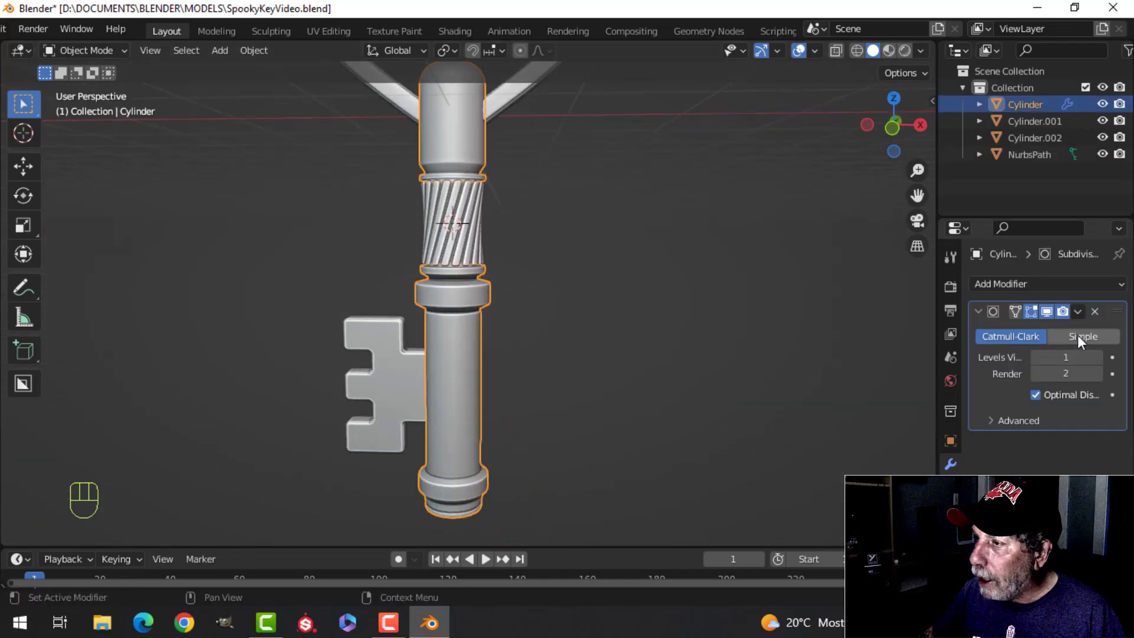
pyautogui.click(1076, 312)
pyautogui.click(1048, 327)
# Step: Join the shaft and the heart-shaped bow into one object, with the bow as the active object
pyautogui.click(508, 113)
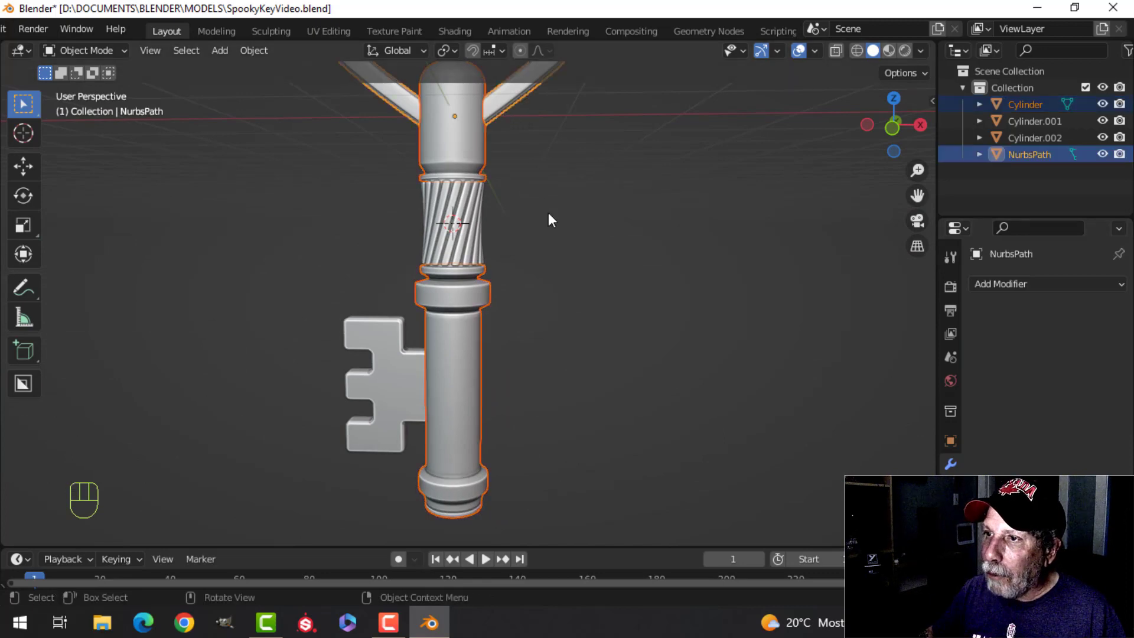
pyautogui.scroll(-2, 548, 211)
pyautogui.keyDown('shift'); pyautogui.moveTo(548, 211); pyautogui.dragTo(551, 273, button='middle'); pyautogui.keyUp('shift')
pyautogui.hotkey('ctrl', 'j')
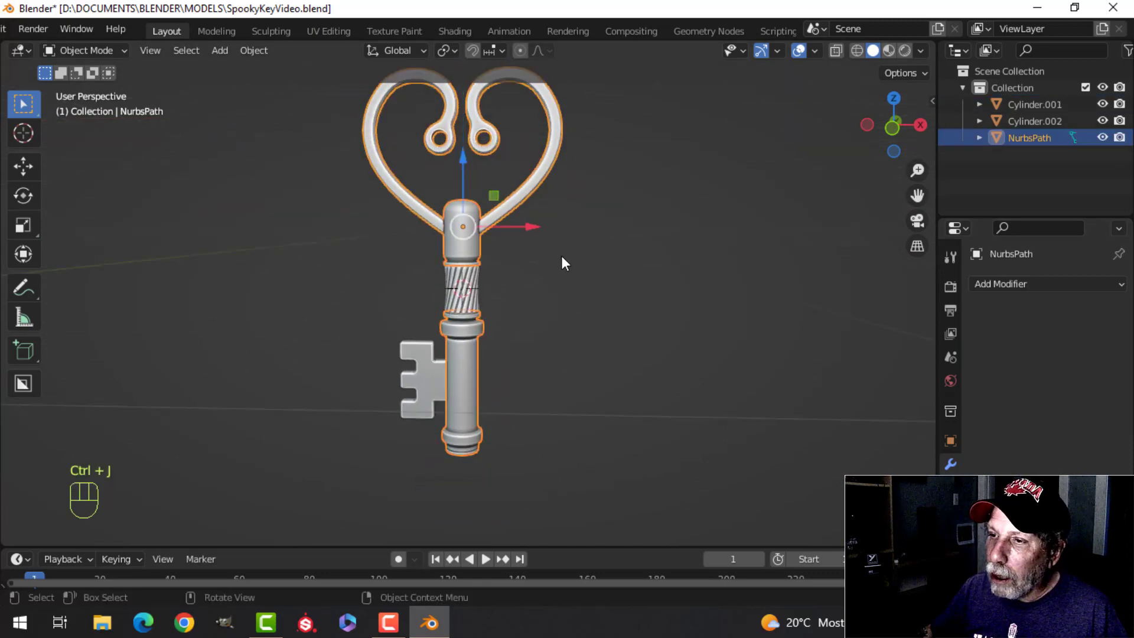
# Step: Apply the Subdivision modifier of the twisted grip
pyautogui.scroll(2, 561, 257)
pyautogui.hotkey('alt', 'a')
pyautogui.click(462, 280)
pyautogui.scroll(3, 462, 280)
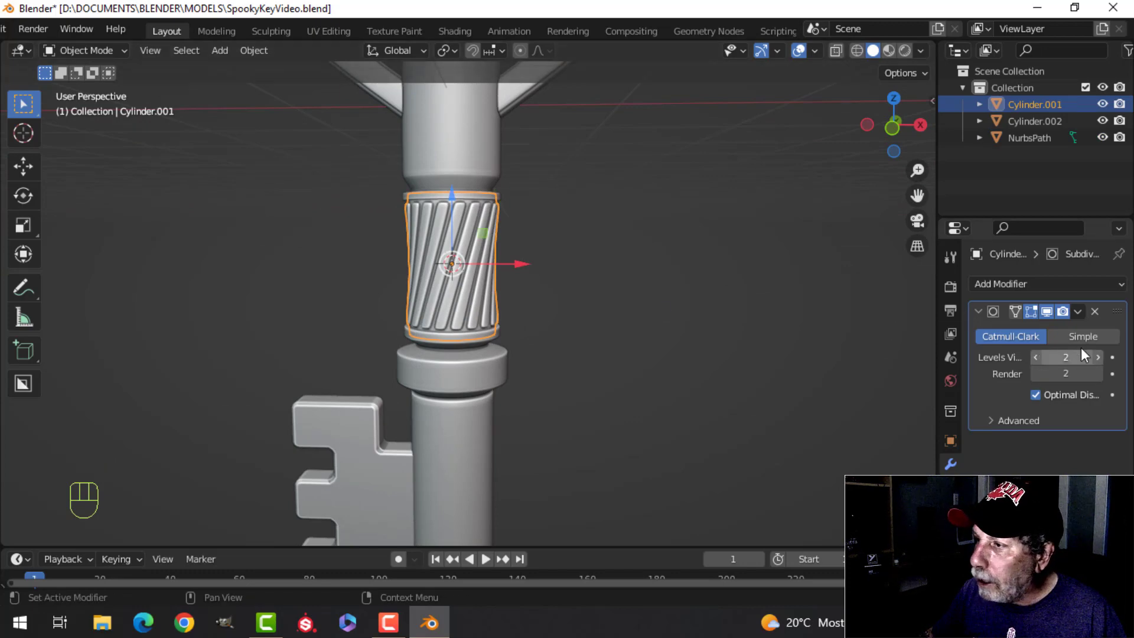
pyautogui.click(1079, 311)
pyautogui.click(1018, 326)
pyautogui.scroll(-2, 608, 329)
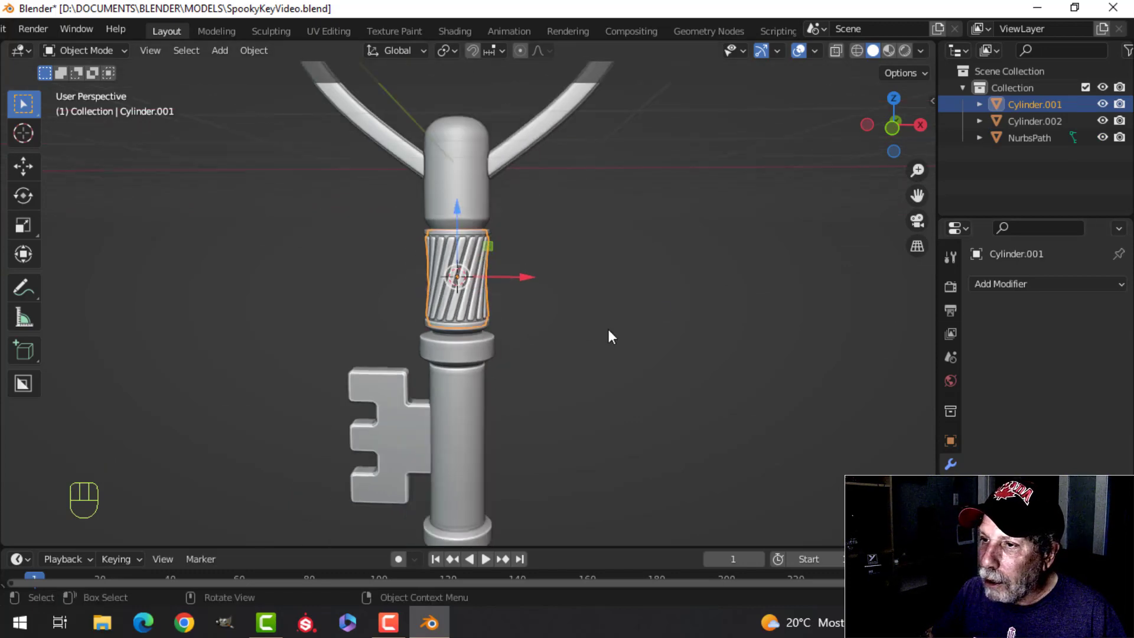
# Step: Join the twisted grip to the combined shaft and bow object
pyautogui.hotkey('alt', 'a')
pyautogui.click(485, 275)
pyautogui.keyDown('shift'); pyautogui.click(472, 195); pyautogui.keyUp('shift')
pyautogui.scroll(1, 597, 207)
pyautogui.hotkey('ctrl', 'j')
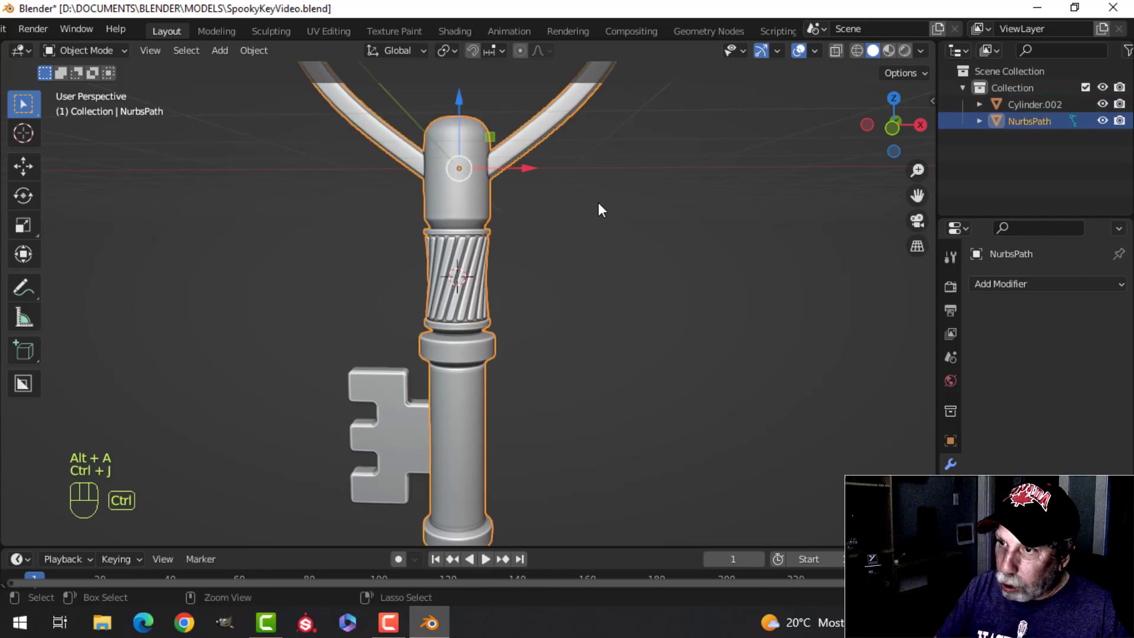
# Step: Apply the Bevel modifier of the key's bit
pyautogui.scroll(-4, 538, 314)
pyautogui.scroll(2, 520, 361)
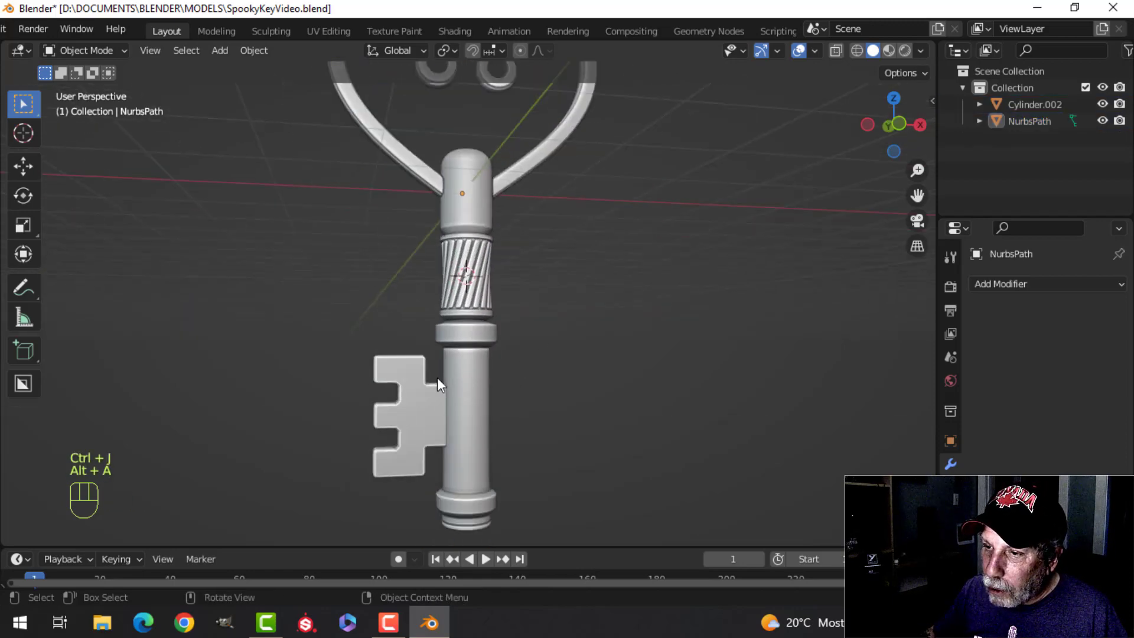
pyautogui.click(437, 377)
pyautogui.keyDown('shift'); pyautogui.moveTo(656, 388); pyautogui.dragTo(696, 318, button='middle'); pyautogui.keyUp('shift')
pyautogui.click(1076, 310)
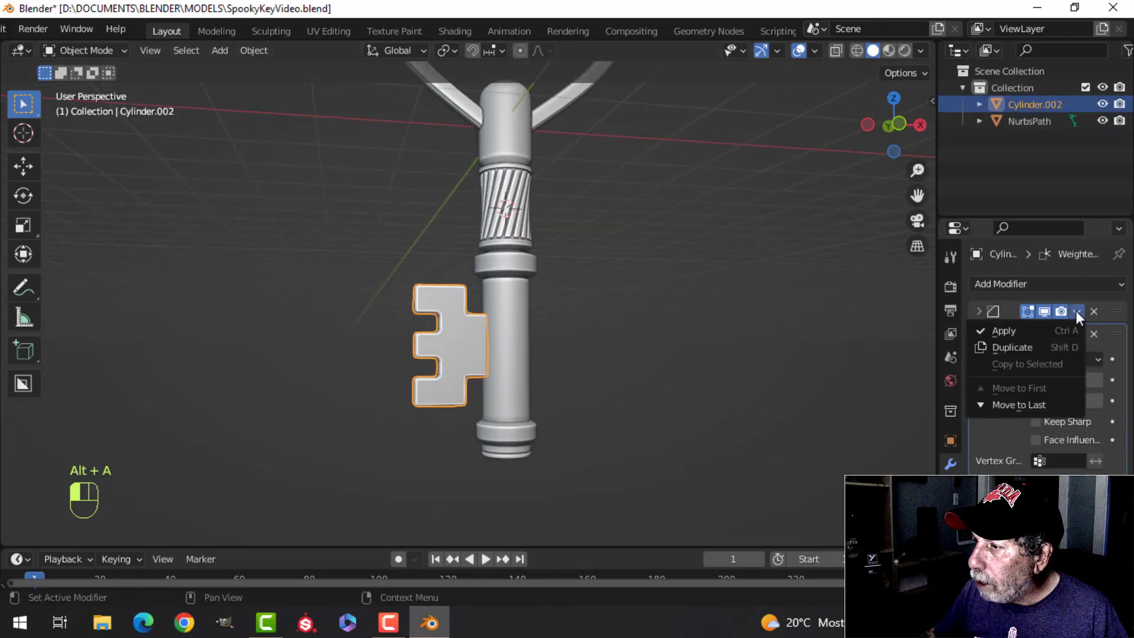
pyautogui.click(1025, 331)
# Step: Apply the remaining Weighted Normal modifier of the key's bit
pyautogui.scroll(2, 667, 340)
pyautogui.hotkey('alt', 'a')
pyautogui.moveTo(654, 353); pyautogui.dragTo(463, 362, button='middle')
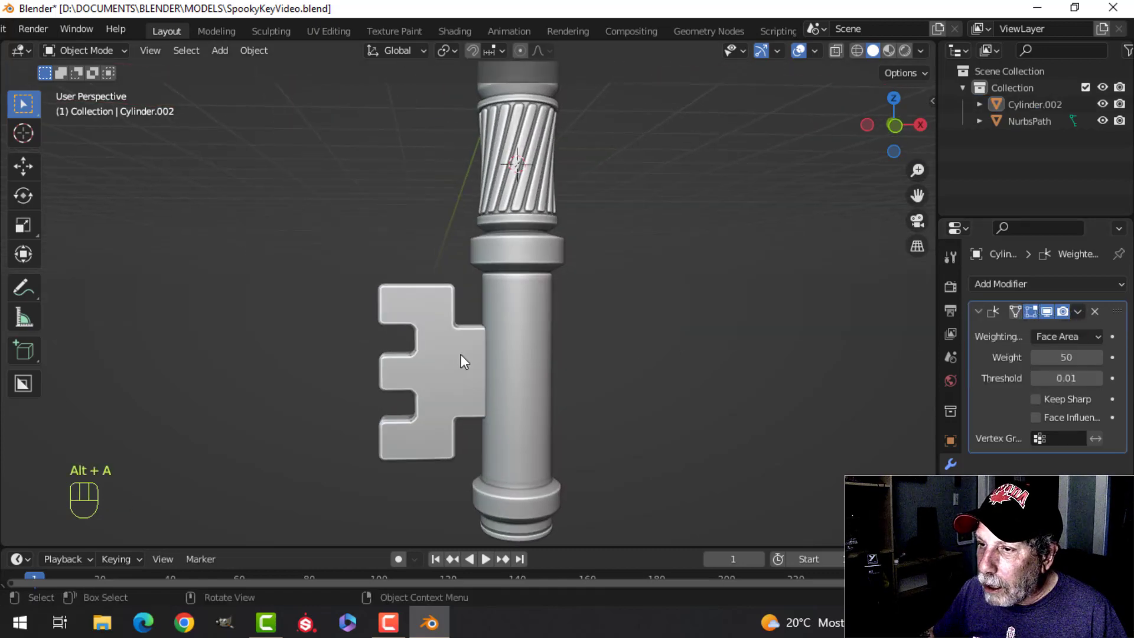
pyautogui.click(463, 358)
pyautogui.keyDown('shift'); pyautogui.moveTo(534, 374); pyautogui.dragTo(608, 379, button='middle'); pyautogui.keyUp('shift')
pyautogui.scroll(2, 572, 341)
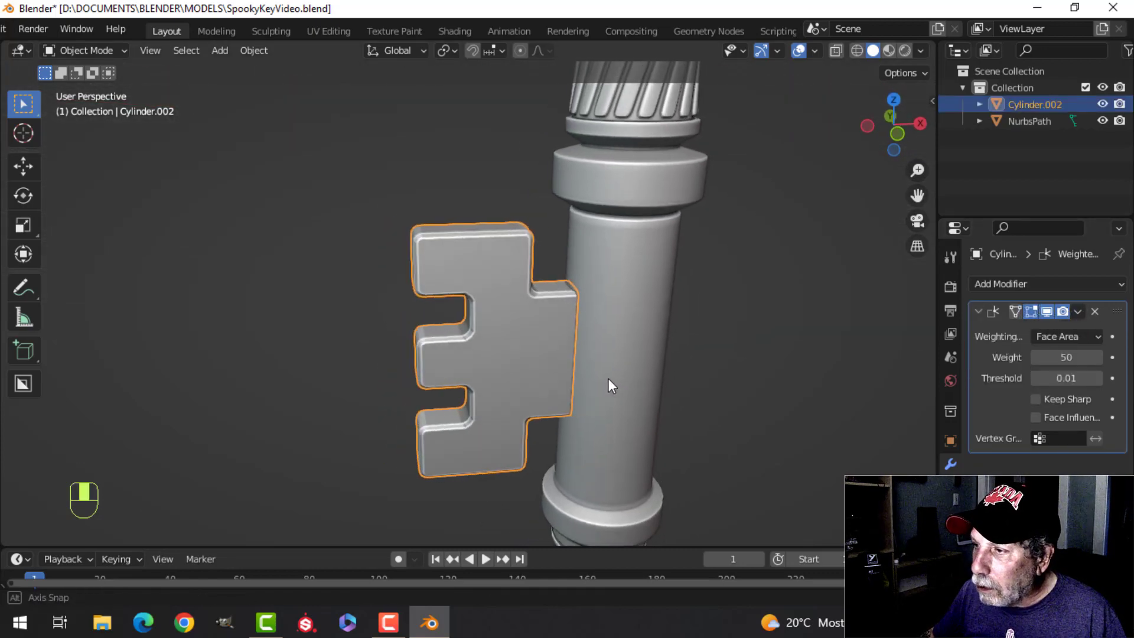
pyautogui.click(1081, 312)
pyautogui.click(1040, 333)
# Step: Change the viewport shading's MatCap to the red sphere
pyautogui.scroll(-4, 619, 337)
pyautogui.hotkey('alt', 'a')
pyautogui.scroll(-3, 611, 346)
pyautogui.moveTo(611, 347)
pyautogui.keyDown('shift'); pyautogui.mouseDown(button='middle')
pyautogui.moveTo(630, 372)
pyautogui.moveTo(618, 354)
pyautogui.mouseUp(button='middle'); pyautogui.keyUp('shift')
pyautogui.press('a')
pyautogui.keyDown('shift'); pyautogui.moveTo(638, 391); pyautogui.dragTo(620, 486, button='middle'); pyautogui.keyUp('shift')
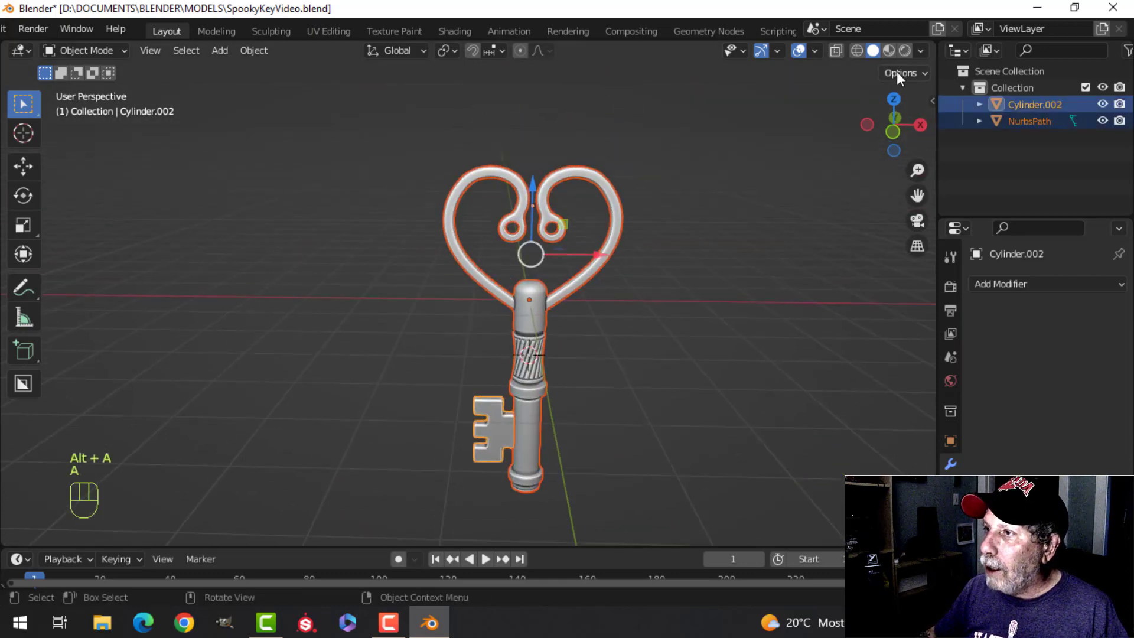
pyautogui.click(924, 51)
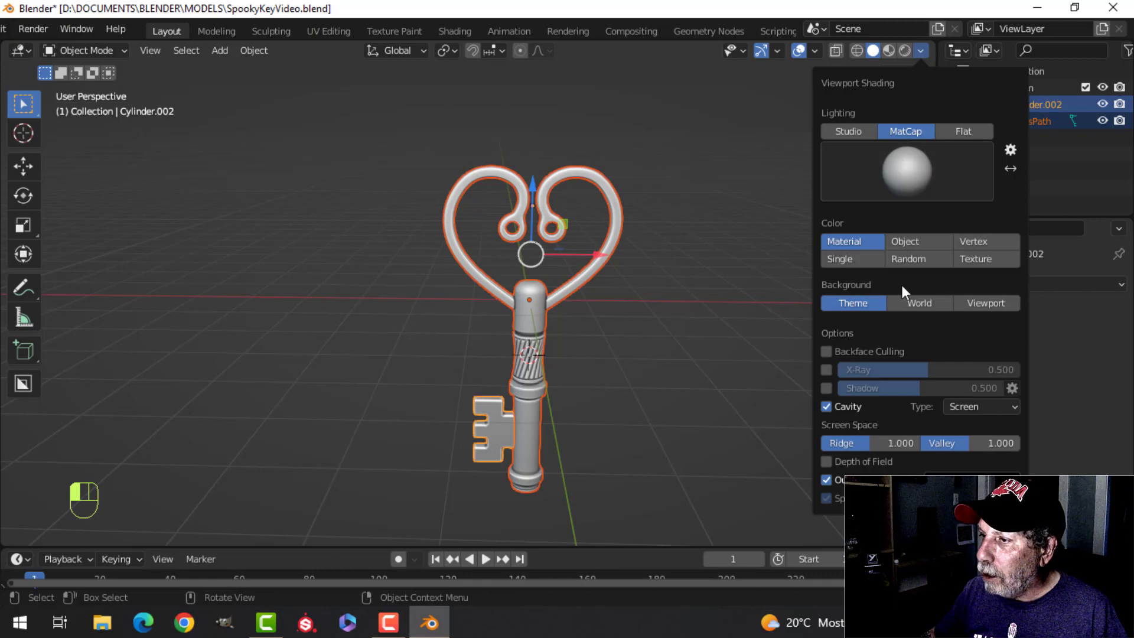
pyautogui.click(924, 203)
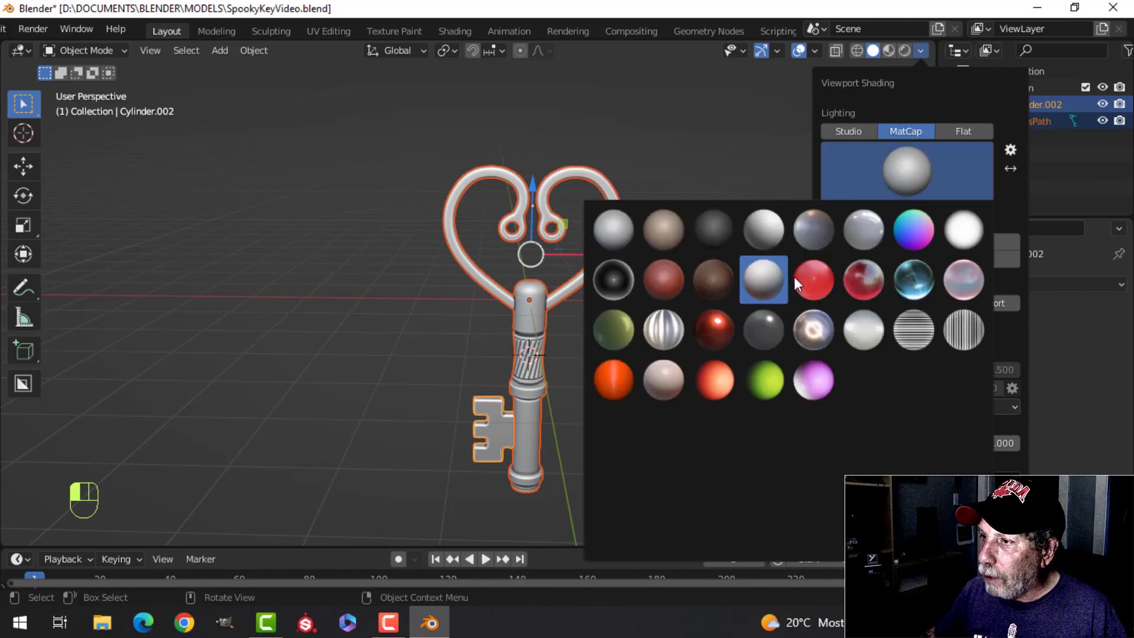
pyautogui.click(673, 279)
# Step: Hide the viewport gizmos and overlays and examine the deselected key from several angles
pyautogui.hotkey('alt', 'a')
pyautogui.scroll(3, 649, 299)
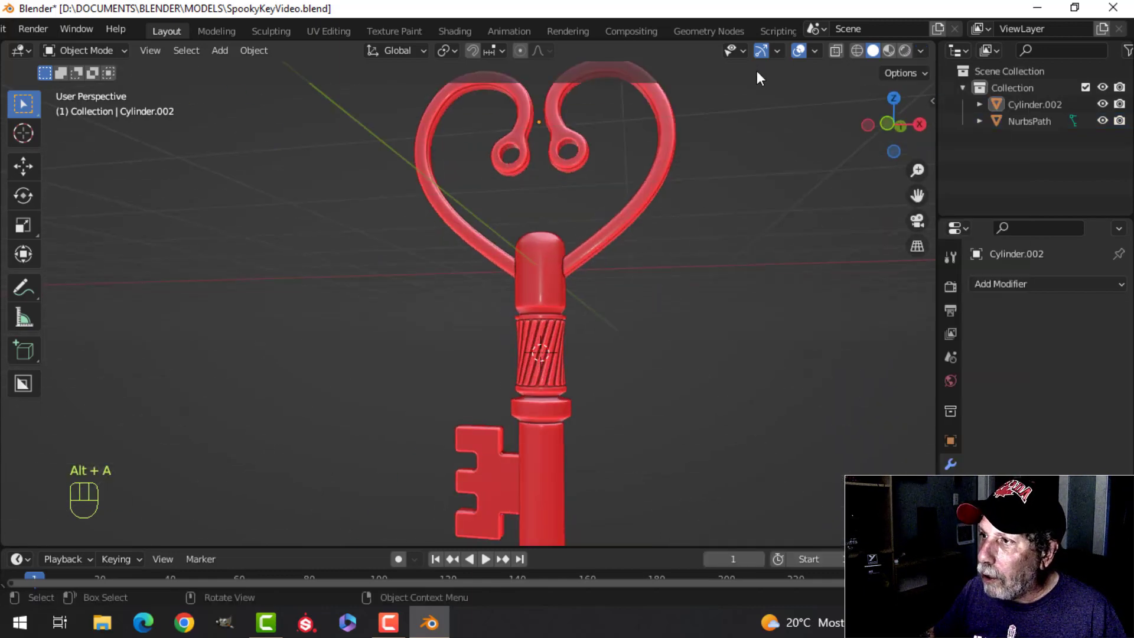
pyautogui.scroll(-3, 598, 374)
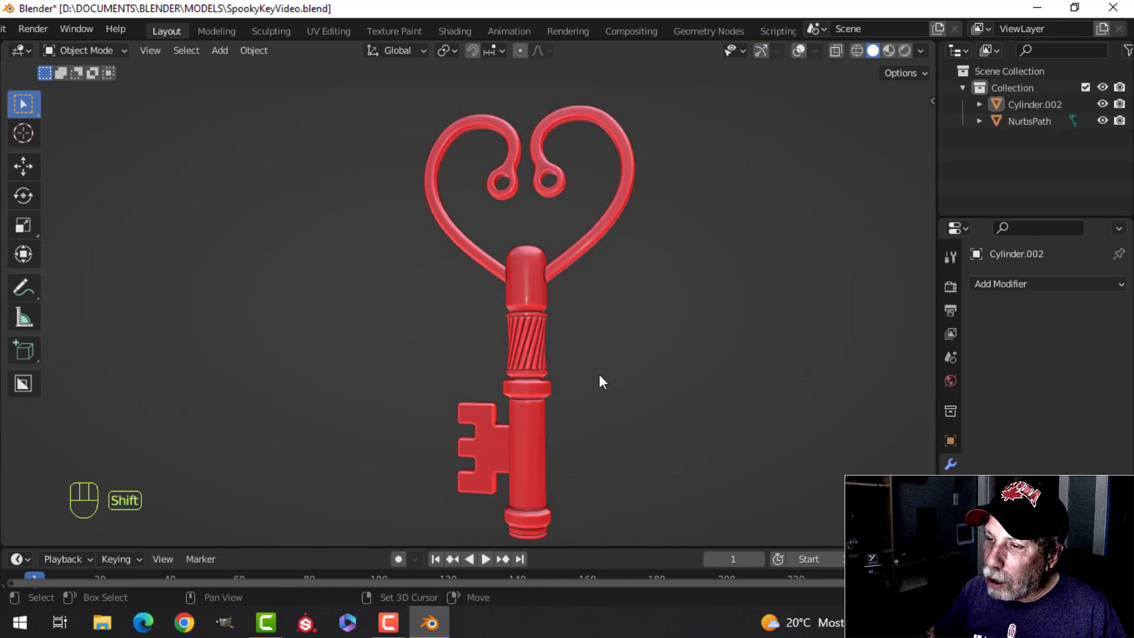
pyautogui.moveTo(599, 373)
pyautogui.mouseDown(button='middle')
pyautogui.moveTo(593, 305)
pyautogui.moveTo(639, 275)
pyautogui.moveTo(569, 357)
pyautogui.moveTo(559, 413)
pyautogui.moveTo(577, 442)
pyautogui.moveTo(748, 434)
pyautogui.moveTo(829, 398)
pyautogui.moveTo(729, 376)
pyautogui.moveTo(579, 375)
pyautogui.mouseUp(button='middle')
pyautogui.scroll(4, 642, 291)
pyautogui.scroll(-4, 578, 377)
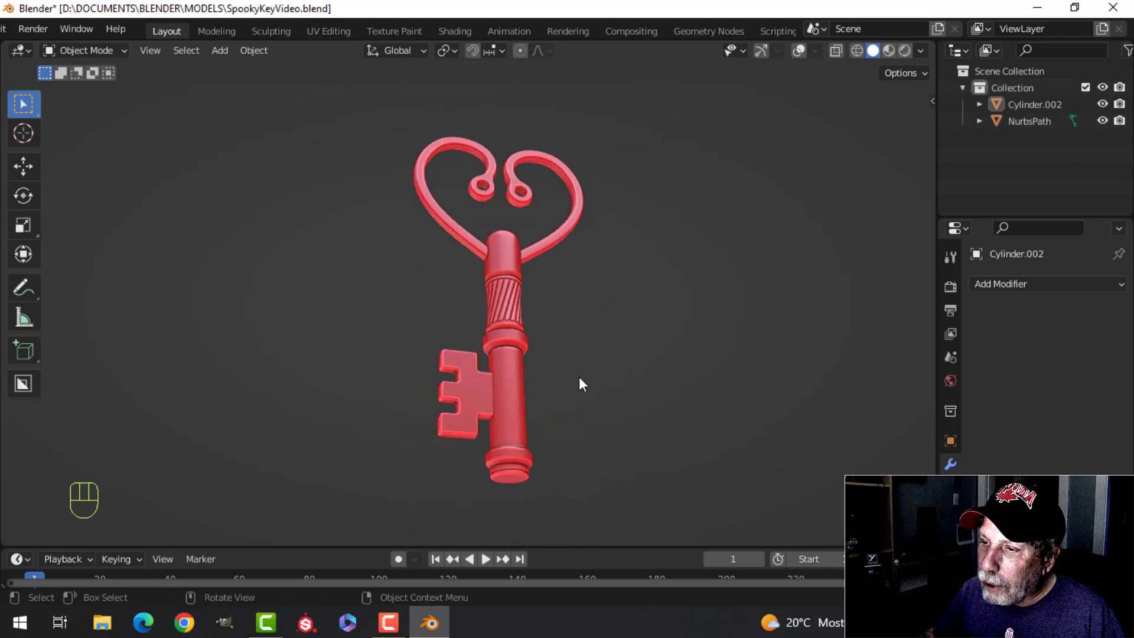
pyautogui.moveTo(578, 427)
pyautogui.keyDown('shift'); pyautogui.mouseDown(button='middle')
pyautogui.moveTo(555, 377)
pyautogui.moveTo(568, 444)
pyautogui.moveTo(577, 399)
pyautogui.moveTo(515, 395)
pyautogui.moveTo(546, 412)
pyautogui.moveTo(585, 407)
pyautogui.mouseUp(button='middle'); pyautogui.keyUp('shift')
pyautogui.scroll(4, 568, 444)
pyautogui.scroll(-4, 596, 401)
pyautogui.keyDown('shift'); pyautogui.moveTo(669, 342); pyautogui.dragTo(674, 399, button='middle'); pyautogui.keyUp('shift')
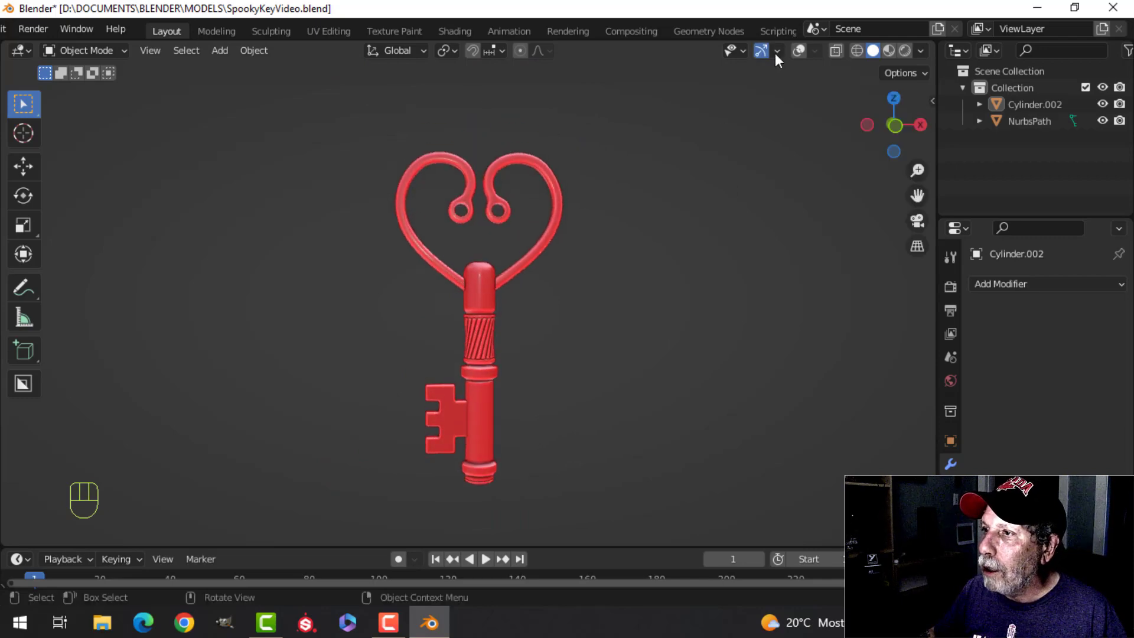
# Step: Save the key file and set the viewport lighting to Studio
pyautogui.hotkey('ctrl', 's')
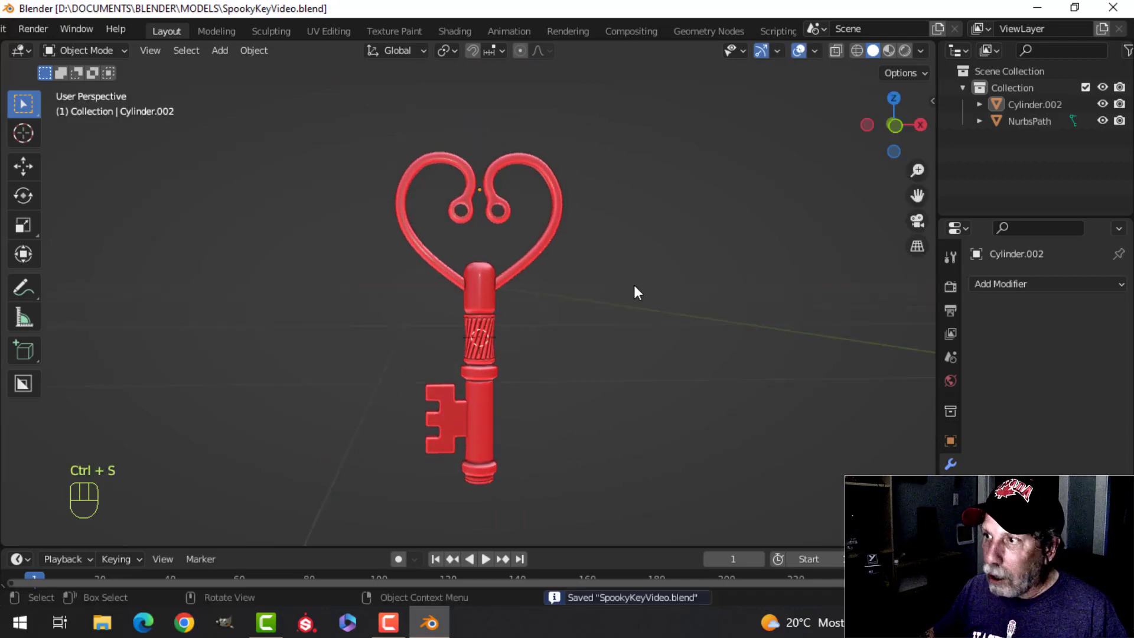
pyautogui.click(921, 52)
pyautogui.click(868, 130)
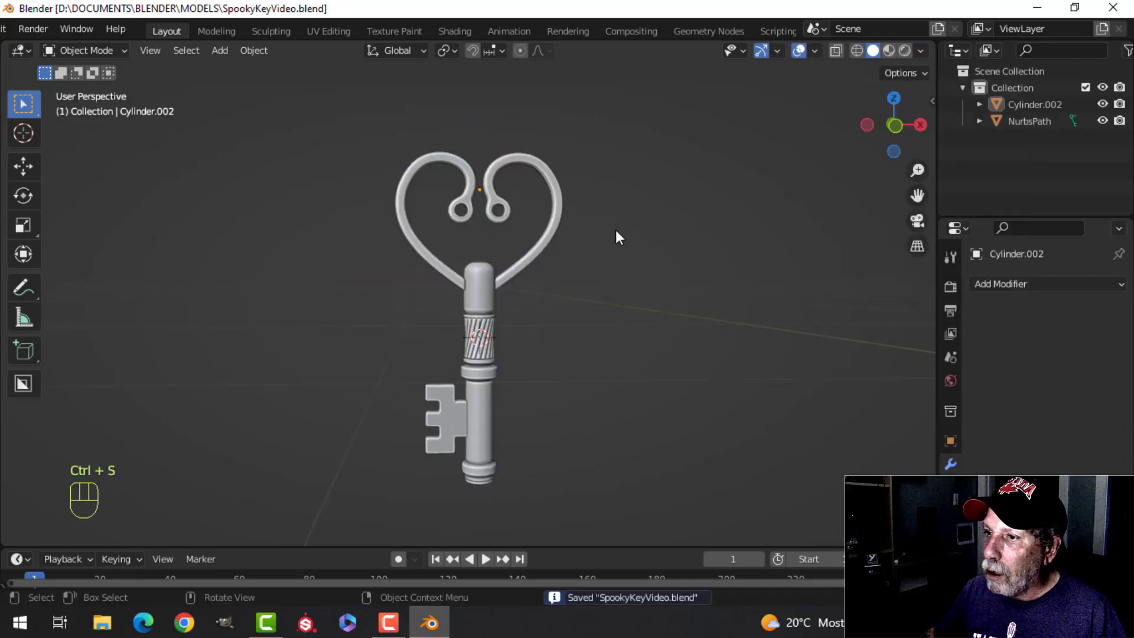
# Step: Open the UV Editing workspace with the key's bit mesh in Edit Mode
pyautogui.keyDown('shift'); pyautogui.moveTo(449, 69); pyautogui.dragTo(463, 121, button='middle'); pyautogui.keyUp('shift')
pyautogui.click(328, 31)
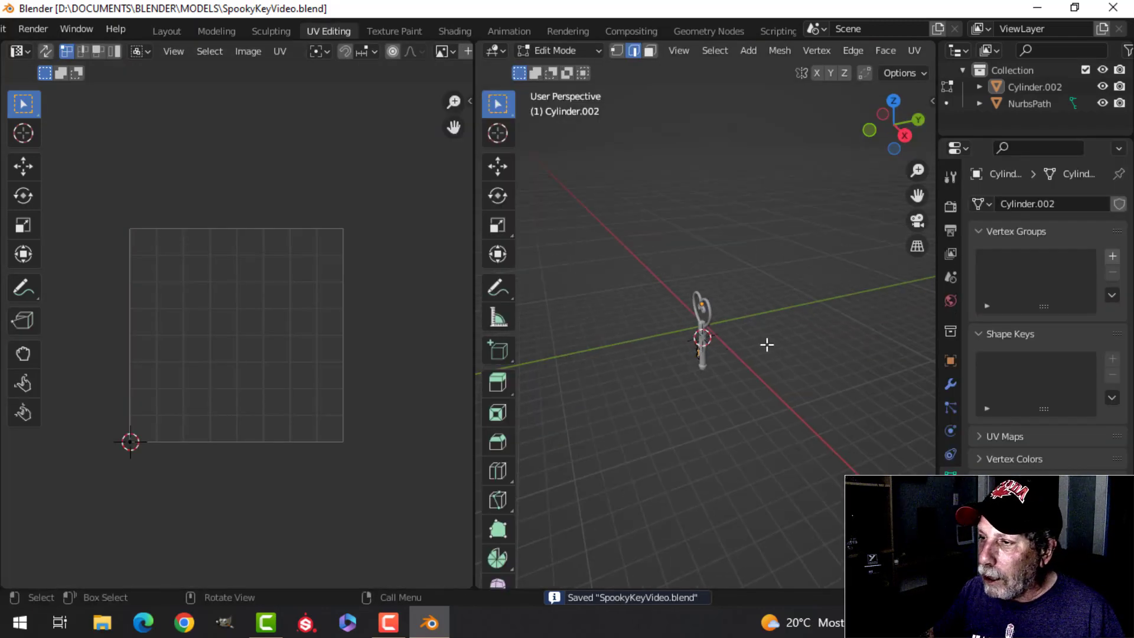
pyautogui.scroll(4, 766, 344)
pyautogui.moveTo(743, 335)
pyautogui.keyDown('shift'); pyautogui.mouseDown(button='middle')
pyautogui.moveTo(665, 316)
pyautogui.moveTo(731, 324)
pyautogui.mouseUp(button='middle'); pyautogui.keyUp('shift')
pyautogui.scroll(3, 709, 318)
pyautogui.keyDown('shift'); pyautogui.moveTo(648, 301); pyautogui.dragTo(779, 188, button='middle'); pyautogui.keyUp('shift')
pyautogui.scroll(4, 702, 313)
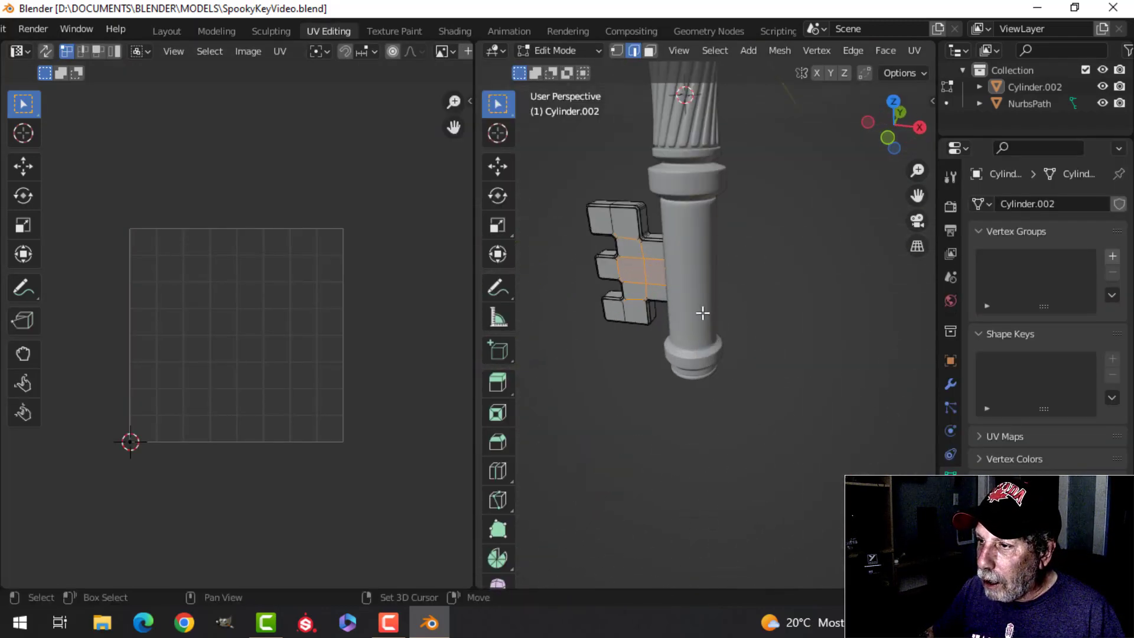
# Step: Select the bit's whole mesh and unwrap it with Cube Projection
pyautogui.keyDown('shift'); pyautogui.moveTo(702, 313); pyautogui.dragTo(773, 358, button='middle'); pyautogui.keyUp('shift')
pyautogui.press('a')
pyautogui.scroll(4, 716, 296)
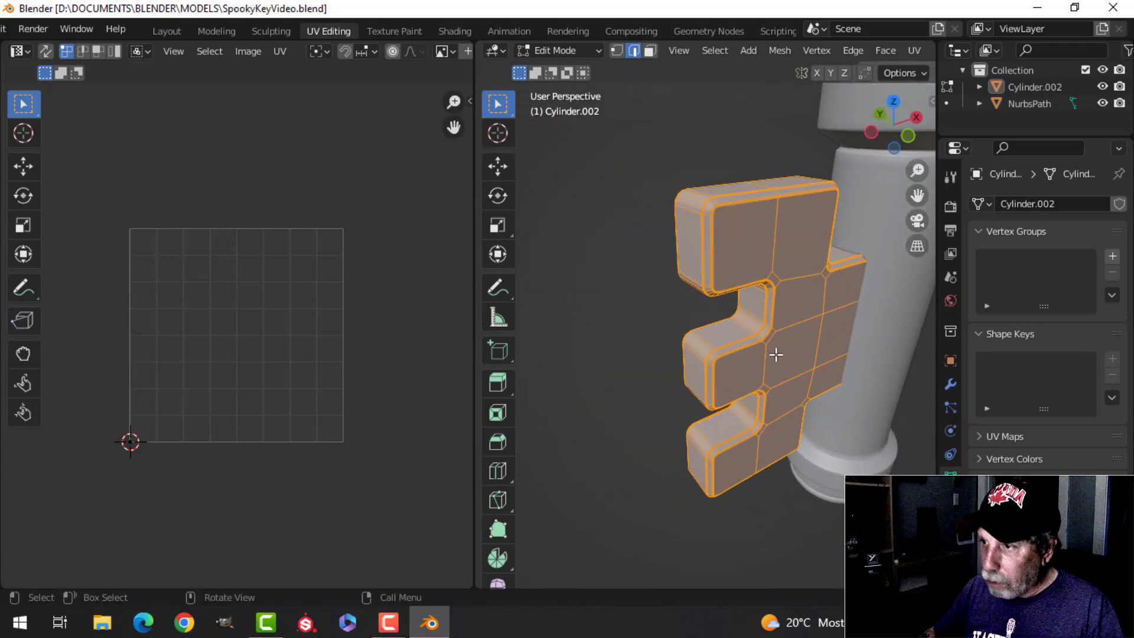
pyautogui.press('u')
pyautogui.click(740, 438)
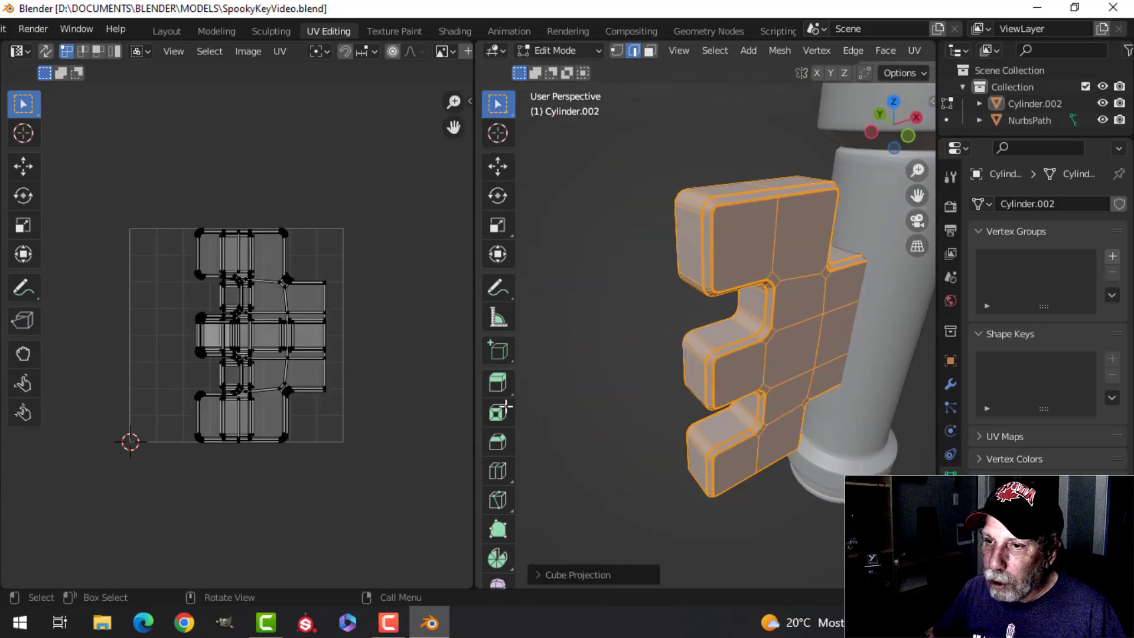
pyautogui.scroll(2, 310, 333)
pyautogui.scroll(-3, 312, 336)
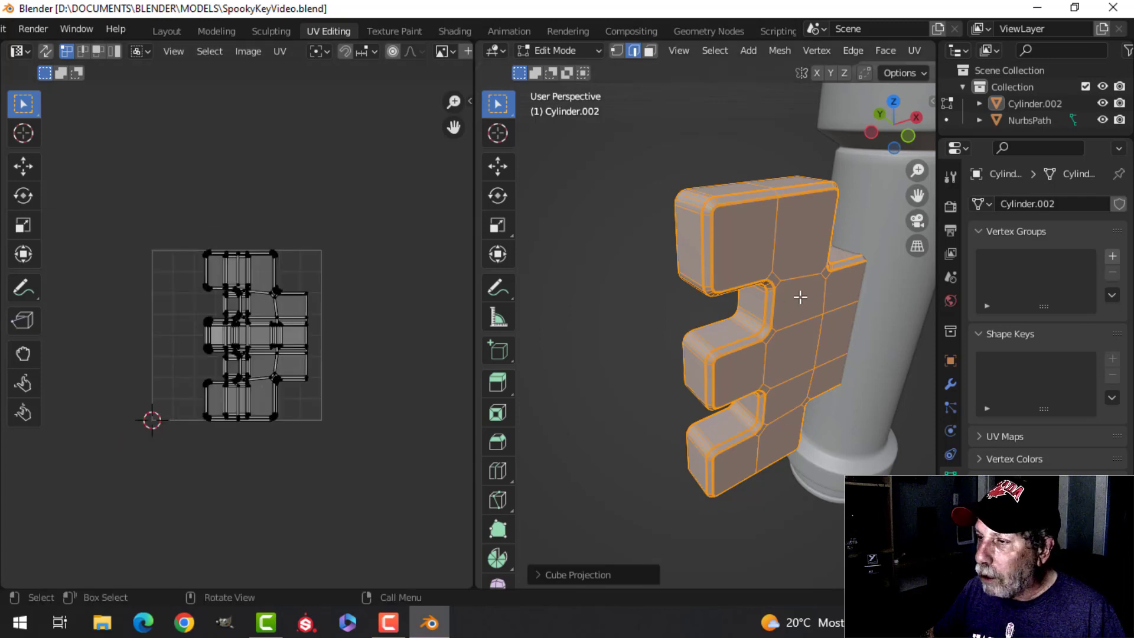
# Step: Switch to editing the joined shaft, grip and bow object and merge its vertices by distance
pyautogui.press('Tab')
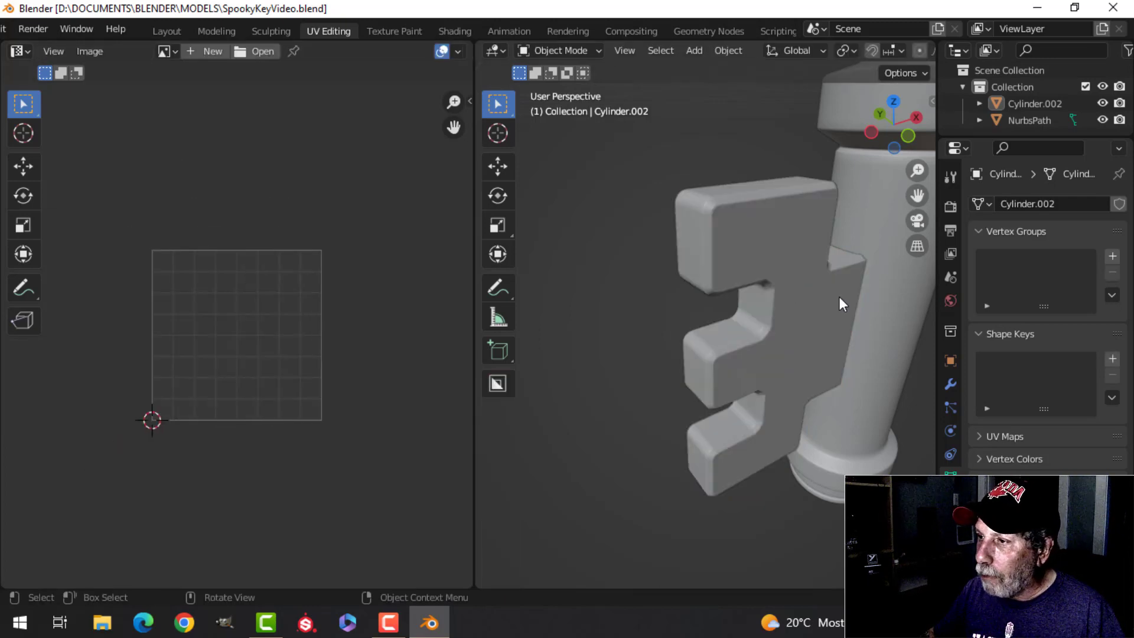
pyautogui.moveTo(839, 297); pyautogui.dragTo(748, 294, button='middle')
pyautogui.click(678, 260)
pyautogui.press('Tab')
pyautogui.press('m')
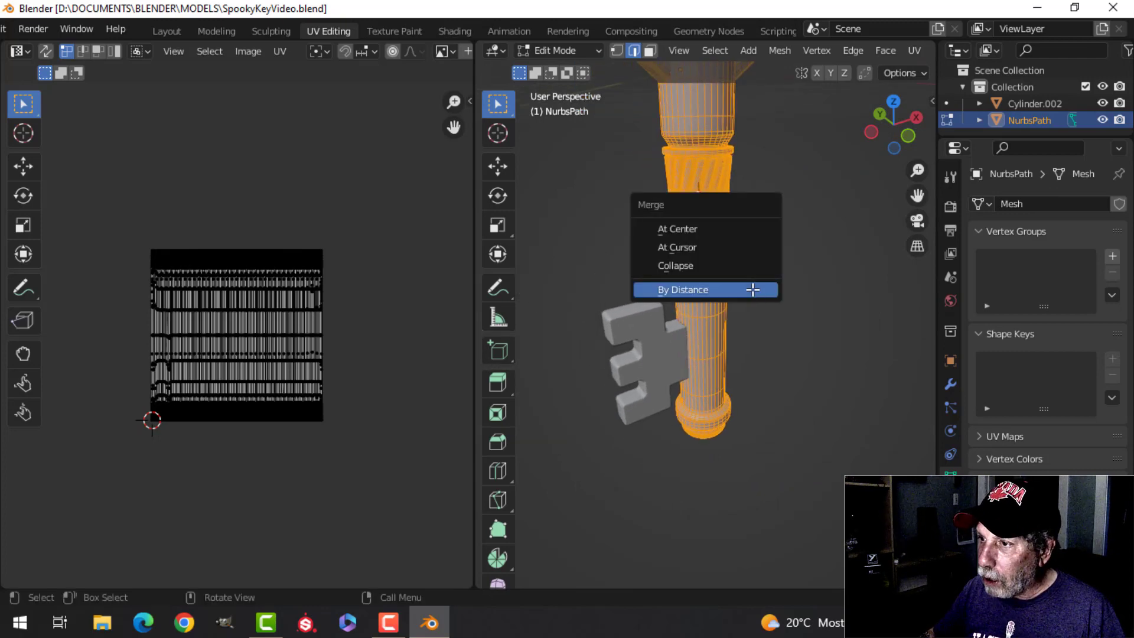
pyautogui.click(752, 289)
# Step: Unwrap the key body's whole mesh with Smart UV Project, giving the islands a margin
pyautogui.moveTo(766, 335); pyautogui.dragTo(792, 336, button='middle')
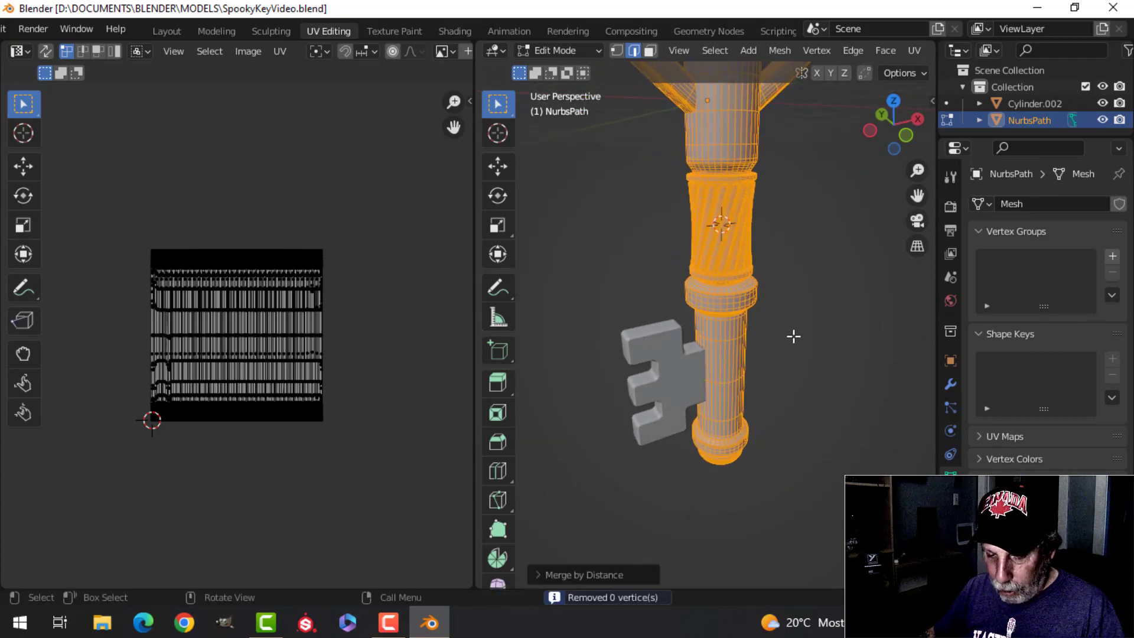
pyautogui.press('u')
pyautogui.click(736, 284)
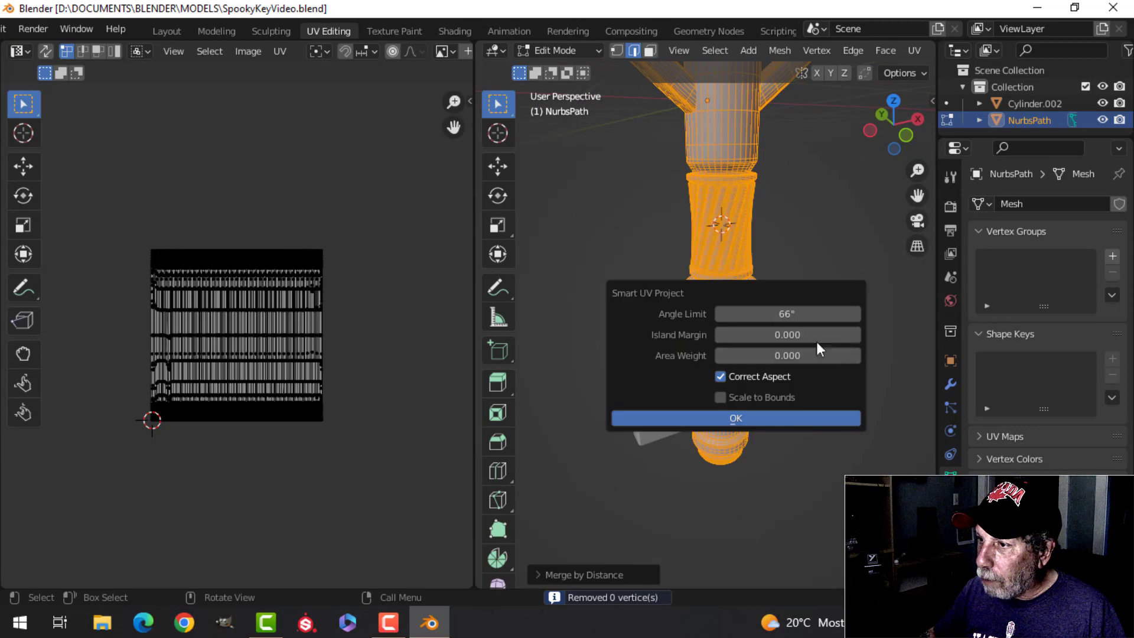
pyautogui.click(807, 337)
pyautogui.write('0')
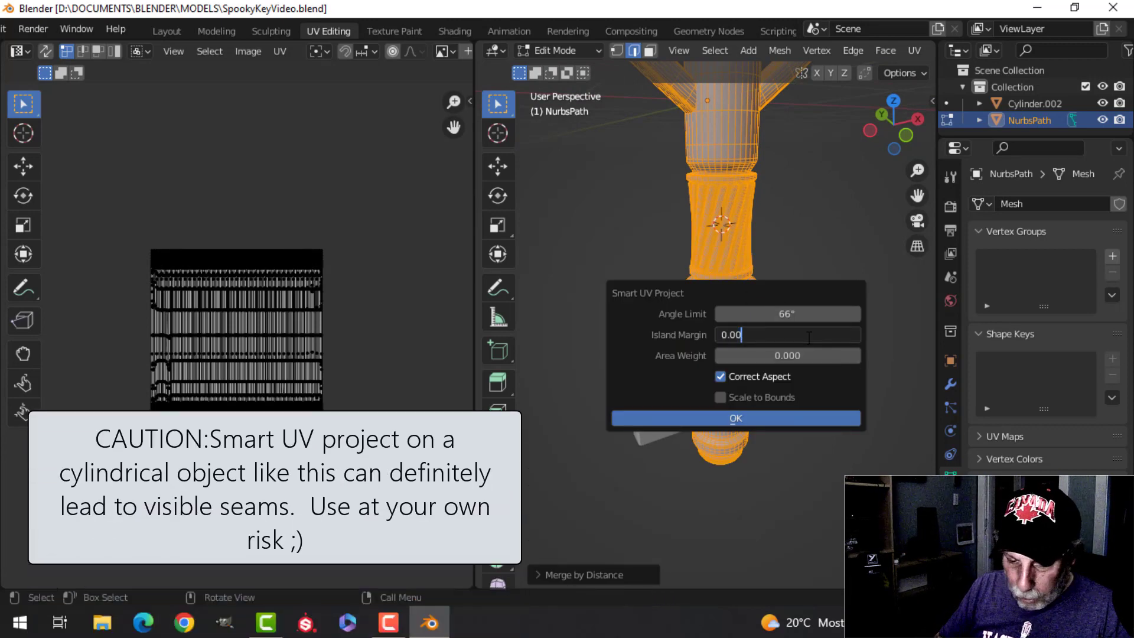
pyautogui.click(799, 416)
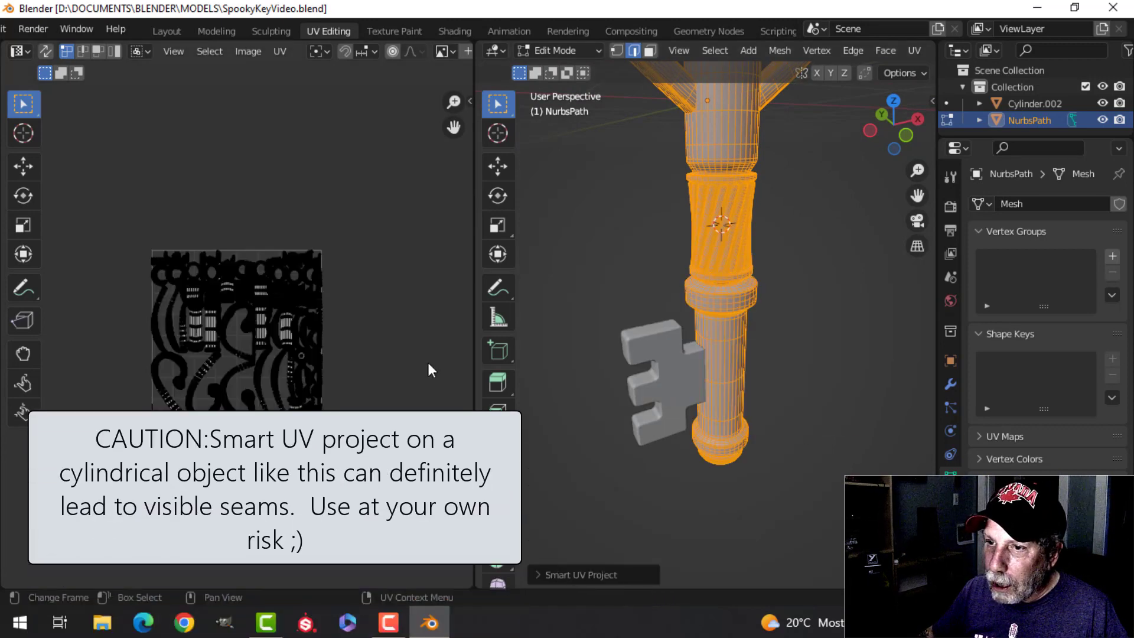
# Step: Edit the bit and the key body together with all their geometry selected, showing both UV layouts
pyautogui.press('Tab')
pyautogui.press('a')
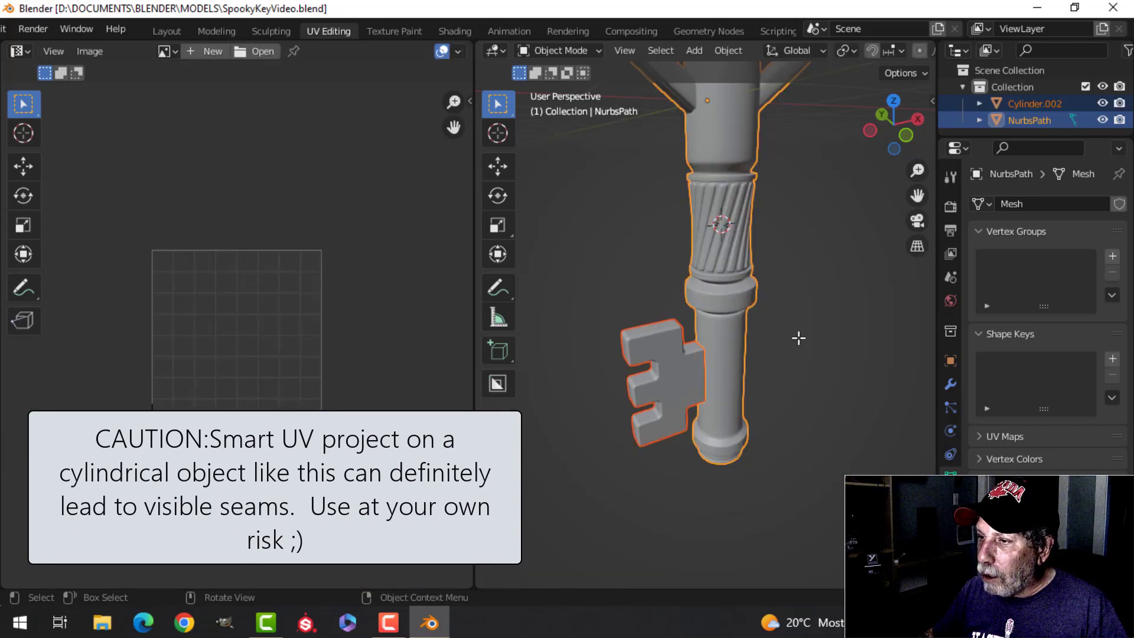
pyautogui.press('Tab')
pyautogui.press('a')
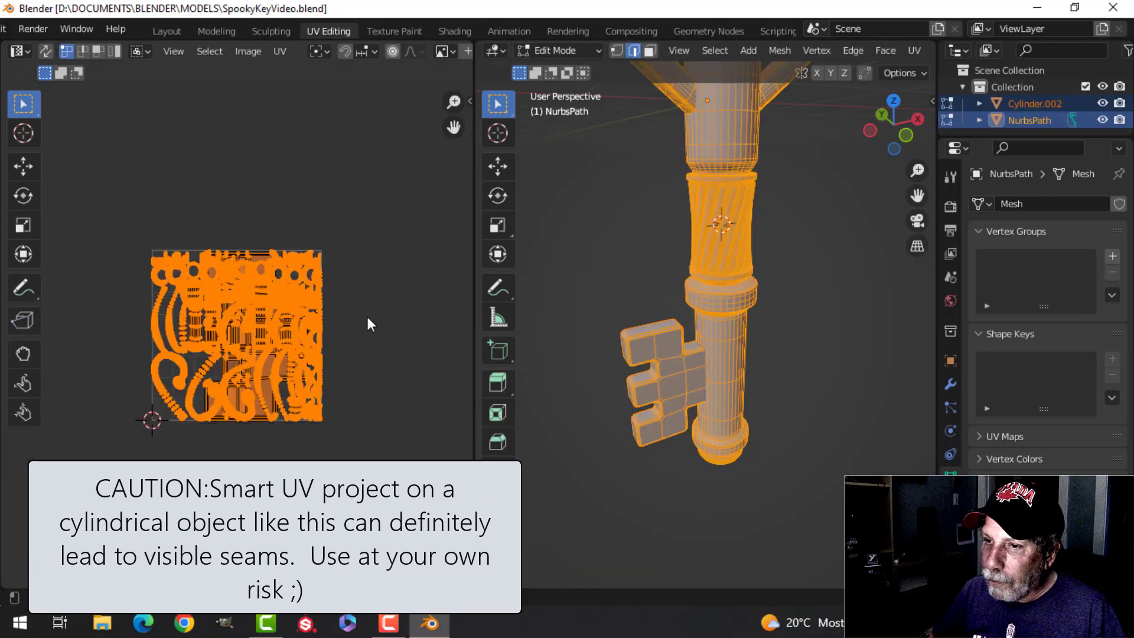
pyautogui.scroll(4, 346, 322)
pyautogui.scroll(-2, 342, 321)
pyautogui.scroll(-1, 338, 321)
pyautogui.moveTo(346, 179); pyautogui.dragTo(350, 250, button='middle')
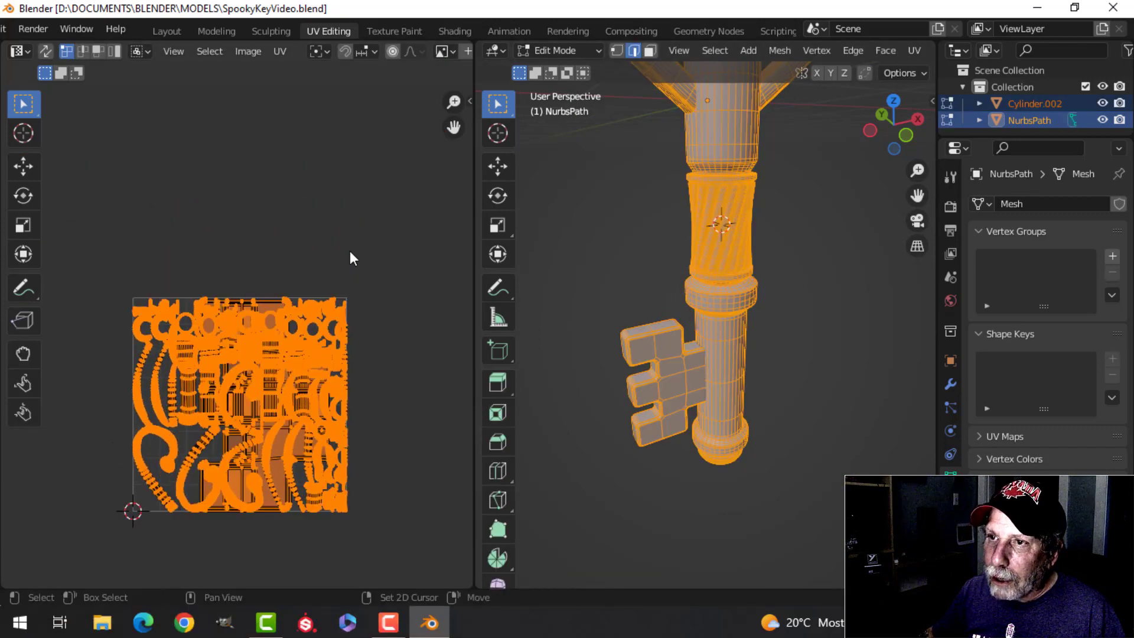
# Step: Average the scale of all UV islands and pack them into a single tile with UVPackmaster3
pyautogui.click(278, 52)
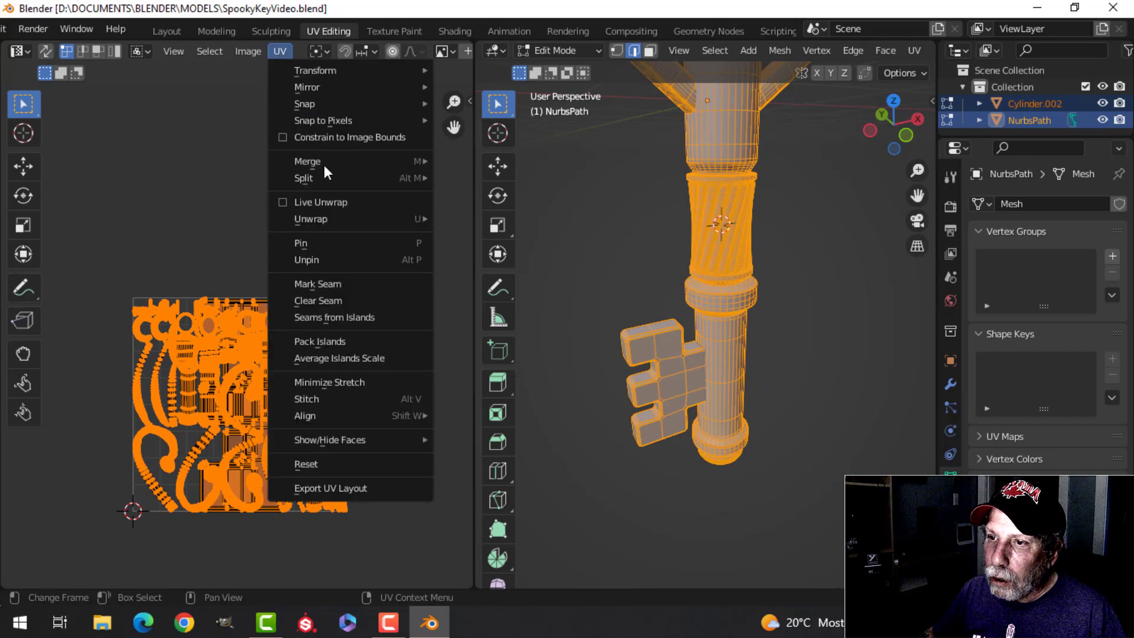
pyautogui.click(339, 356)
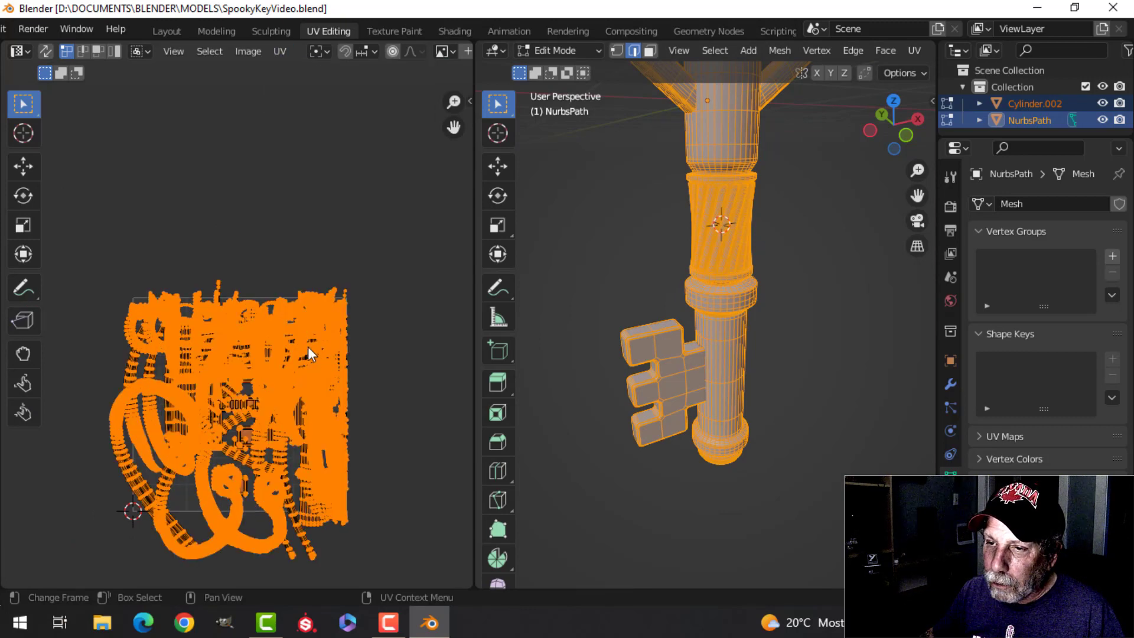
pyautogui.press('n')
pyautogui.click(460, 248)
pyautogui.click(396, 286)
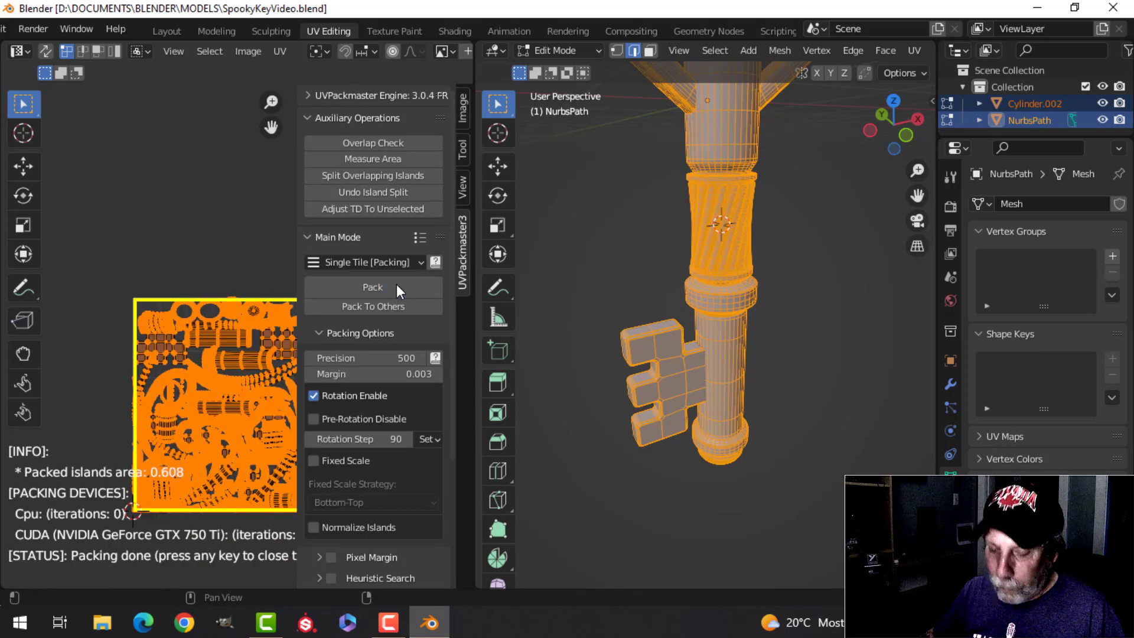
# Step: Return to Object Mode and save the key file
pyautogui.press('n')
pyautogui.press('Tab')
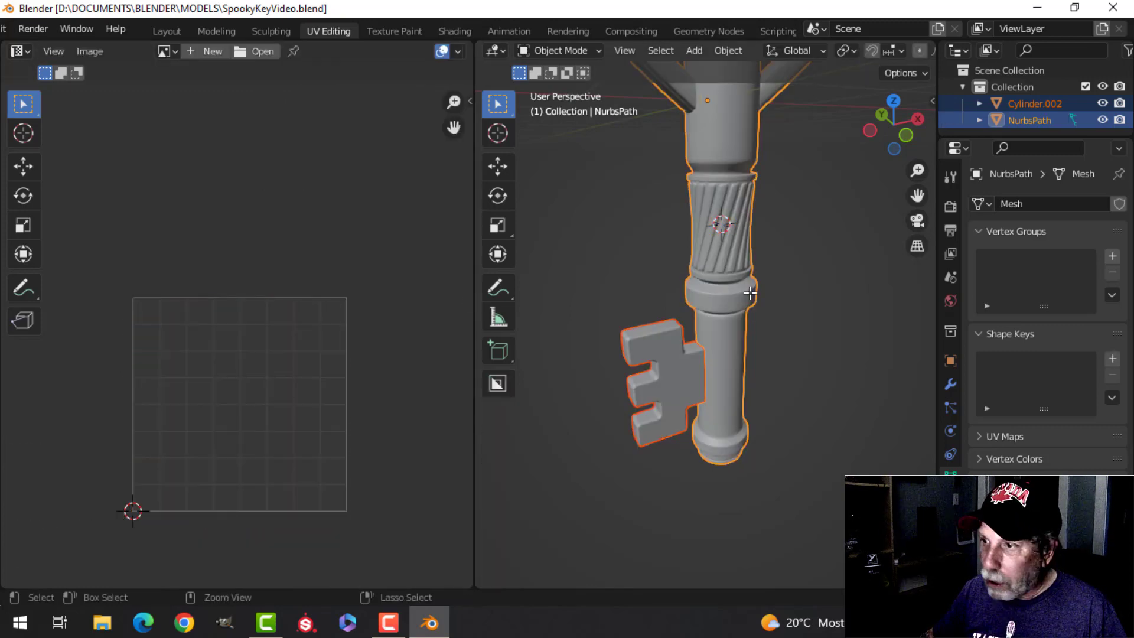
pyautogui.scroll(-5, 777, 338)
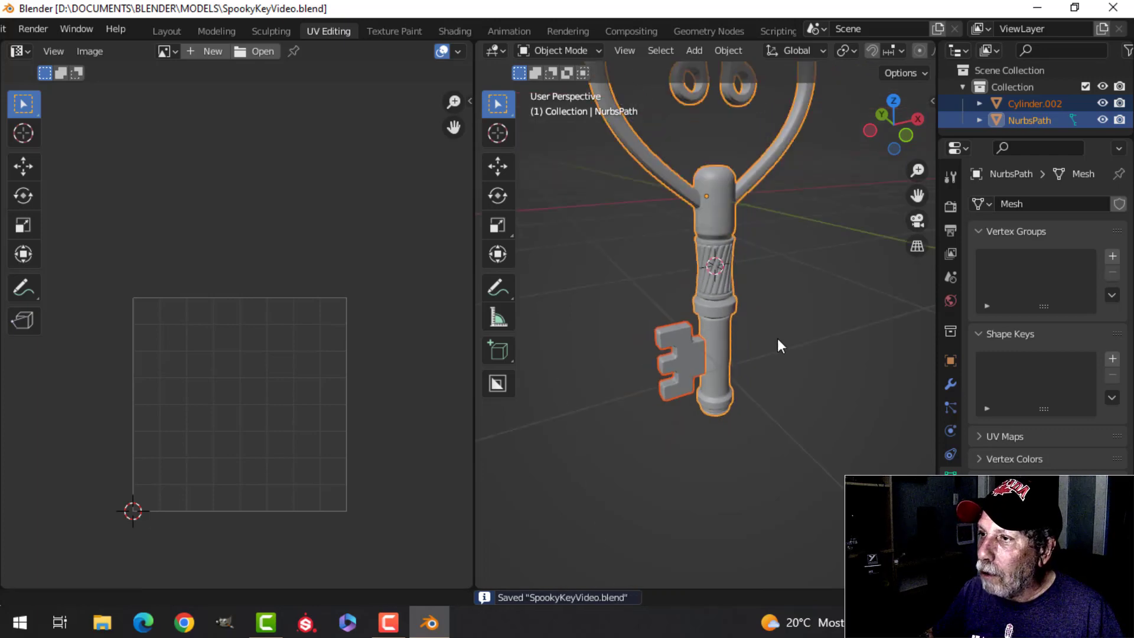
# Step: Select both the bit and the key body and open the export options for the model
pyautogui.click(781, 326)
pyautogui.moveTo(781, 326); pyautogui.dragTo(750, 359, button='middle')
pyautogui.scroll(4, 744, 360)
pyautogui.scroll(-4, 746, 351)
pyautogui.press('a')
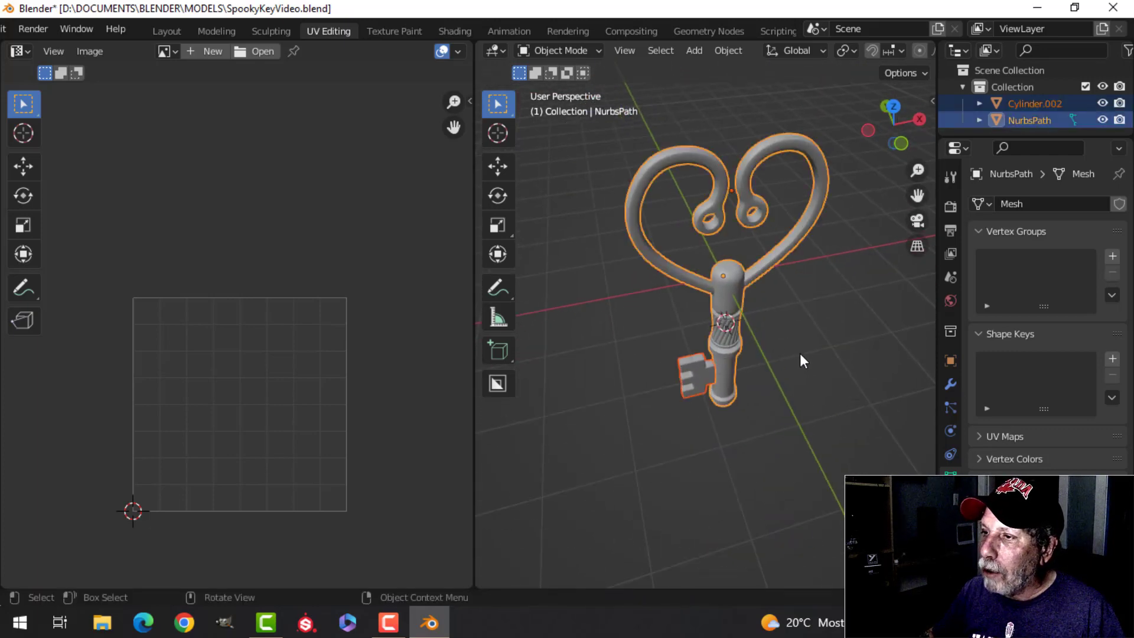
pyautogui.scroll(-2, 785, 348)
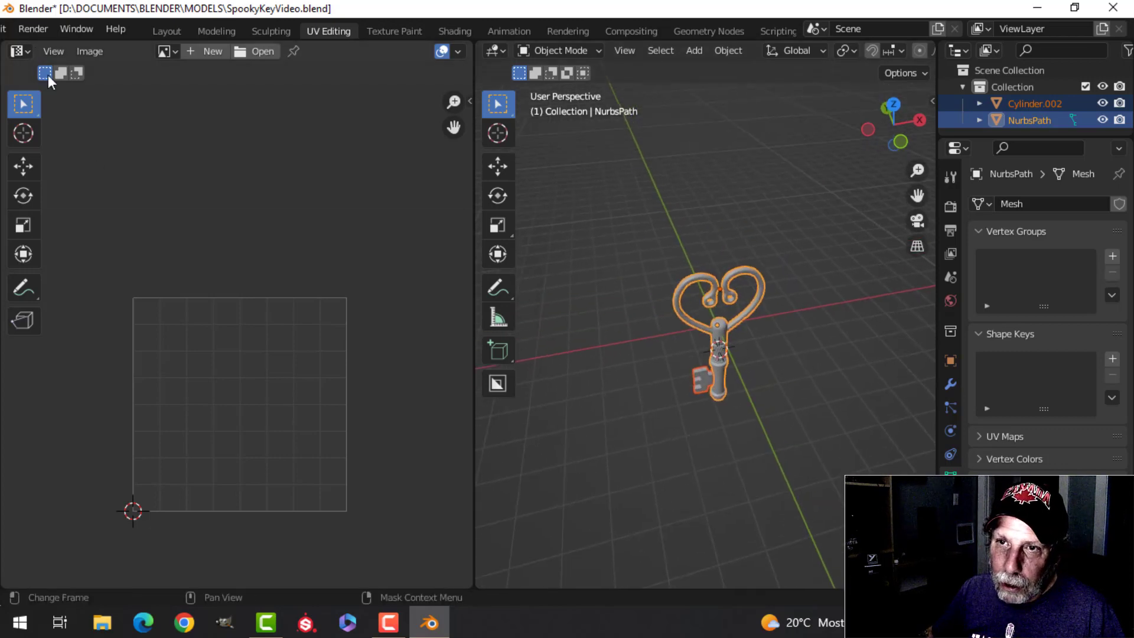
pyautogui.scroll(3, 90, 29)
pyautogui.click(37, 29)
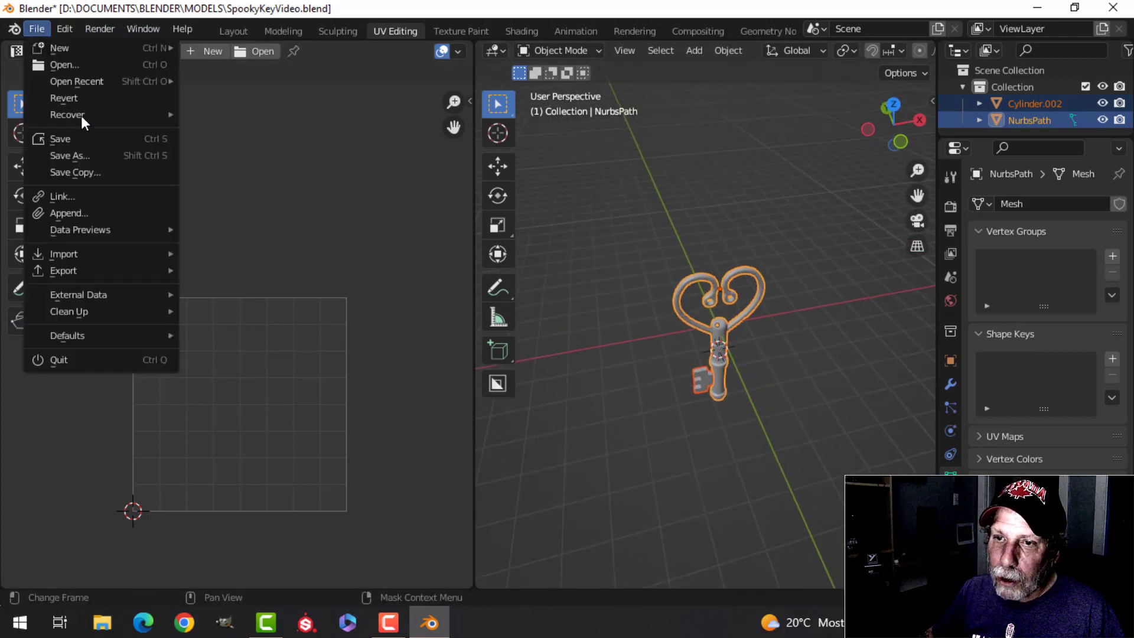
pyautogui.moveTo(94, 271)
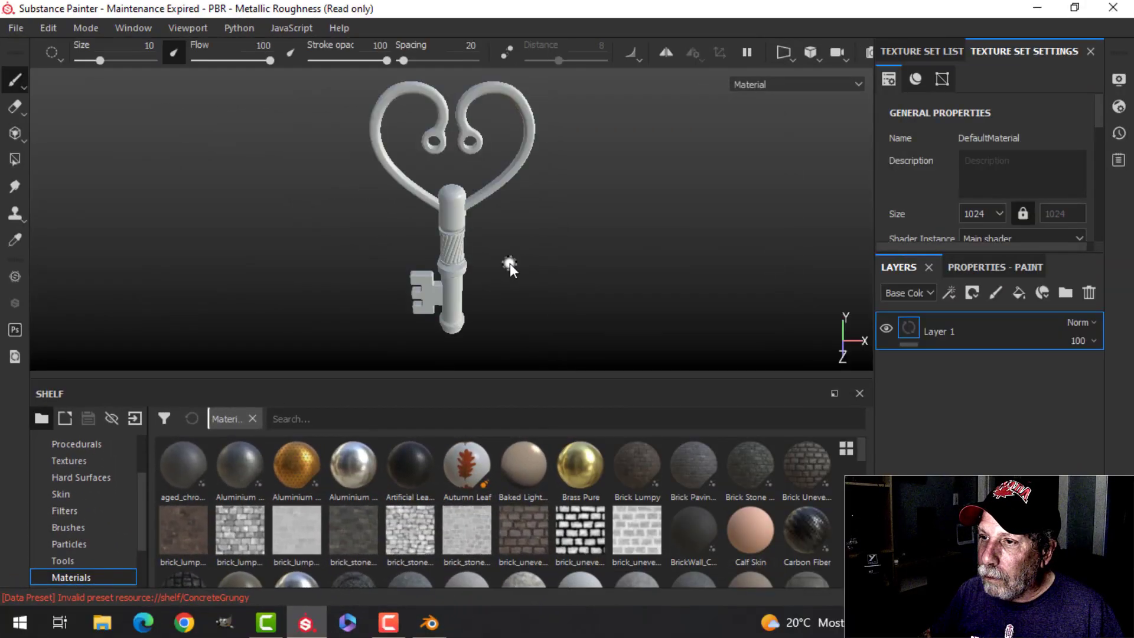
# Step: In Substance Painter, bake the key's mesh maps at an output size of 2048, leaving out the ID map
pyautogui.keyDown('alt'); pyautogui.moveTo(591, 238); pyautogui.dragTo(552, 209); pyautogui.keyUp('alt')
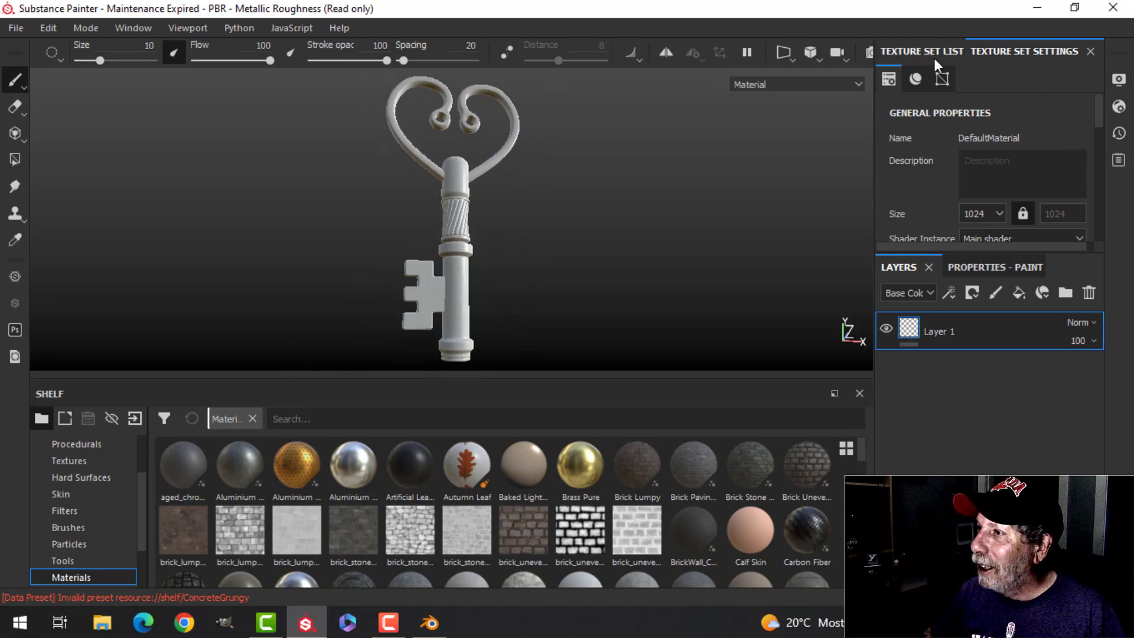
pyautogui.moveTo(1099, 109); pyautogui.dragTo(1099, 197)
pyautogui.click(1034, 177)
pyautogui.click(584, 80)
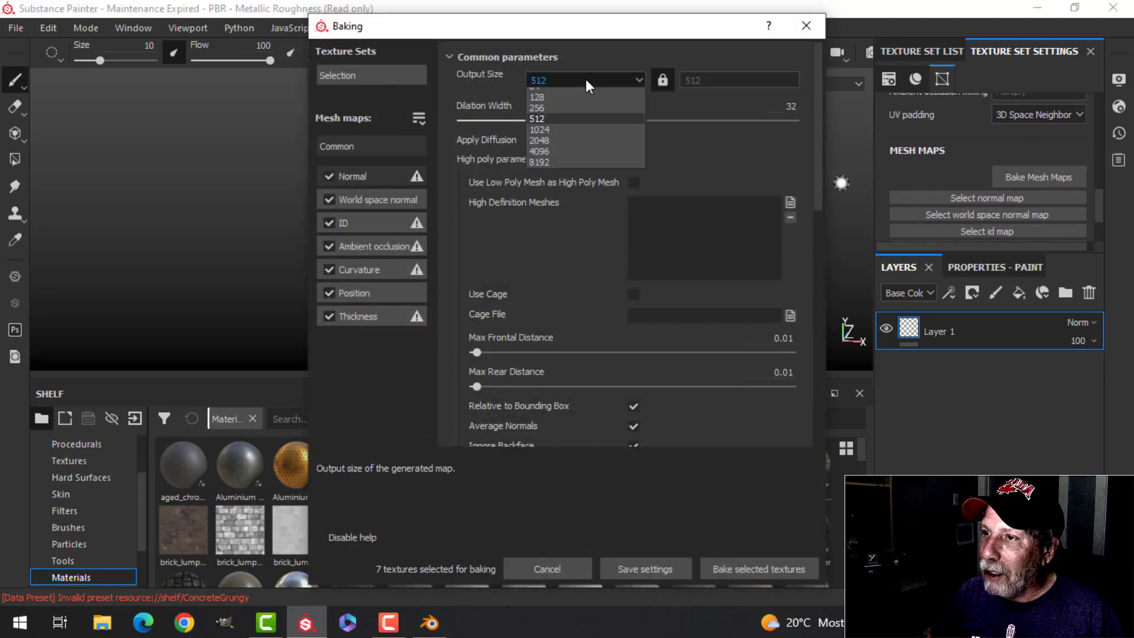
pyautogui.click(542, 160)
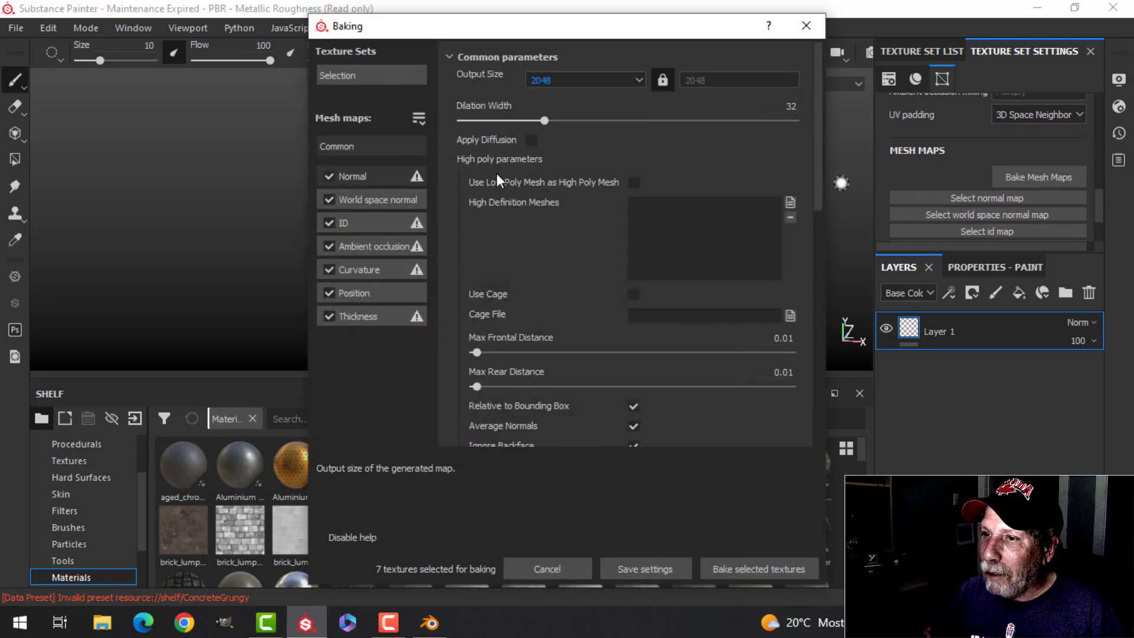
pyautogui.click(329, 224)
pyautogui.click(736, 572)
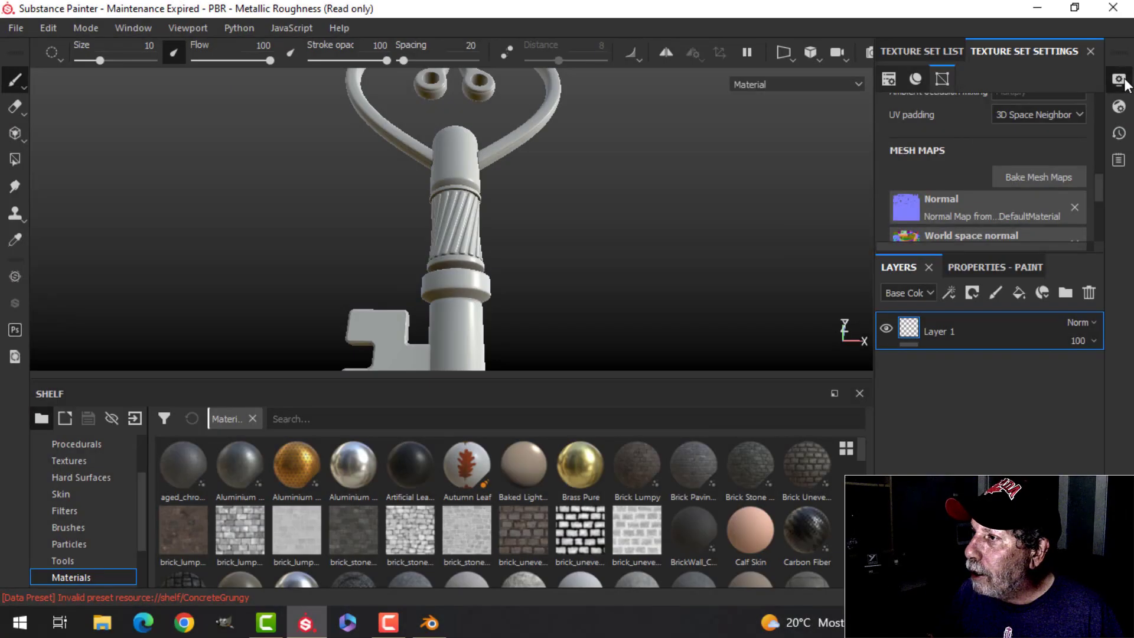
# Step: Turn off post effects and activate temporal anti-aliasing in the camera display settings
pyautogui.click(1117, 80)
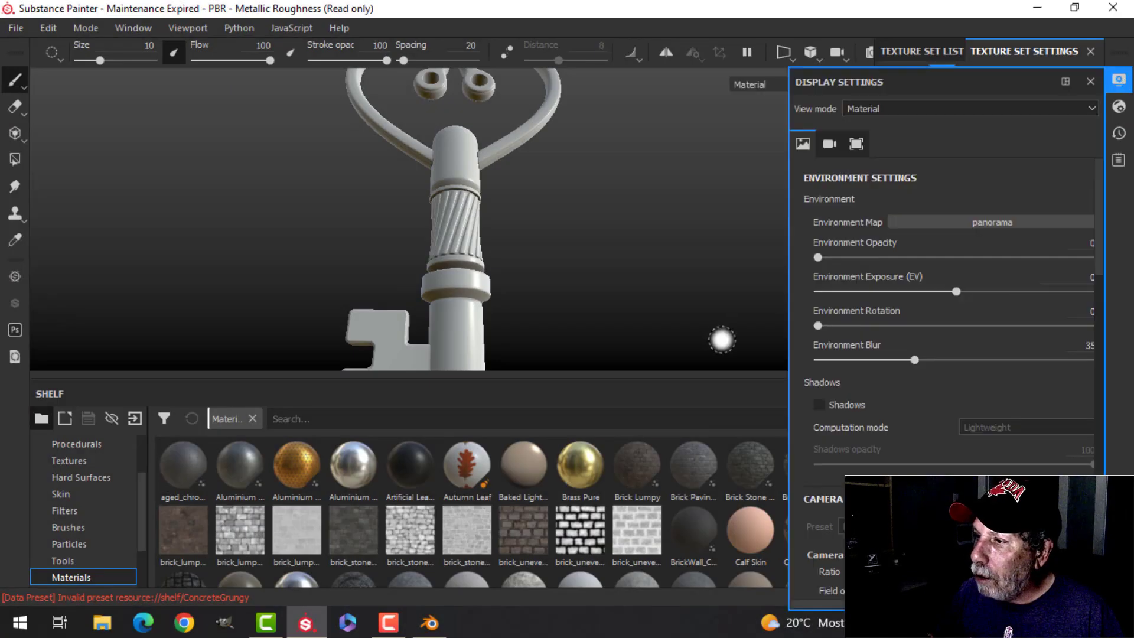
pyautogui.scroll(-5, 848, 365)
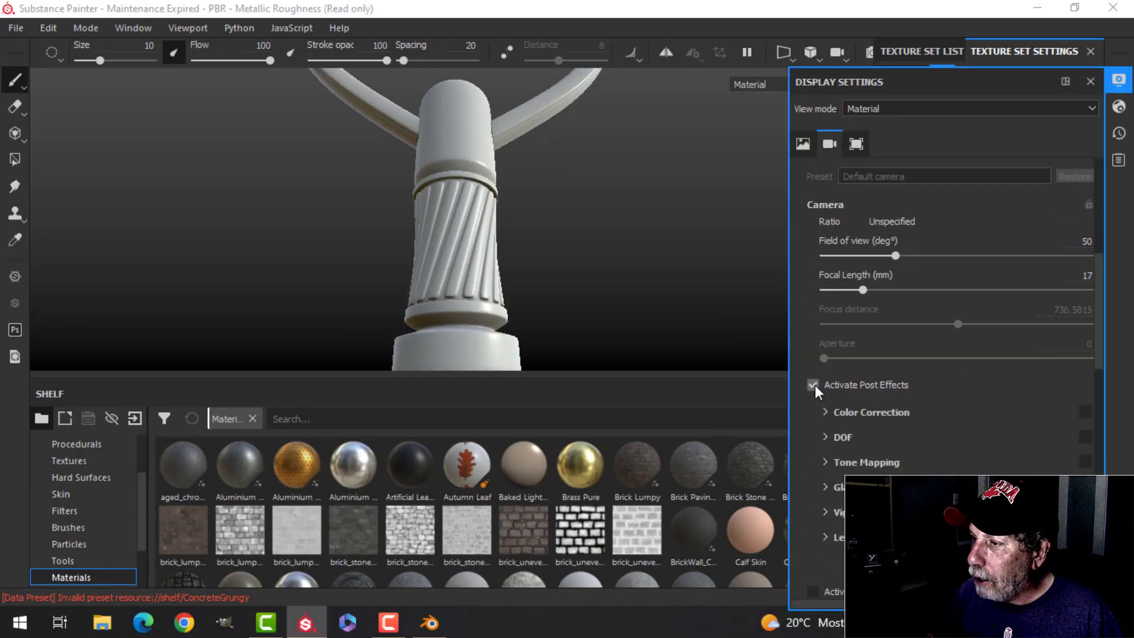
pyautogui.click(813, 385)
pyautogui.scroll(-2, 840, 434)
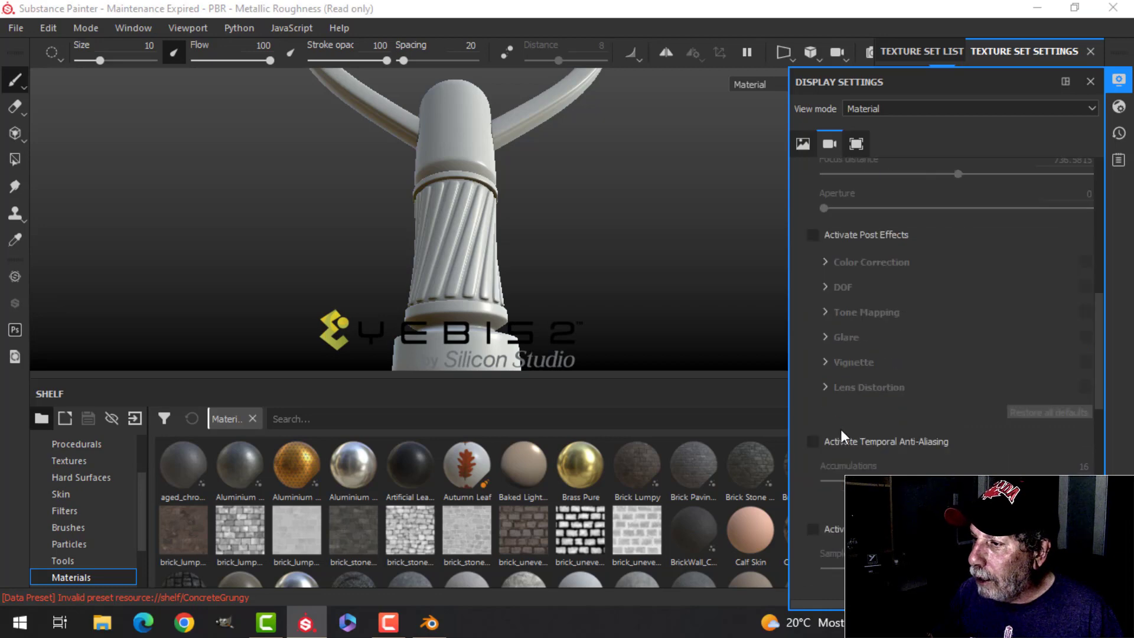
pyautogui.click(811, 444)
pyautogui.click(1118, 82)
# Step: Examine the baked key's bow, twisted grip, shaft and bit from several angles
pyautogui.scroll(-1, 573, 309)
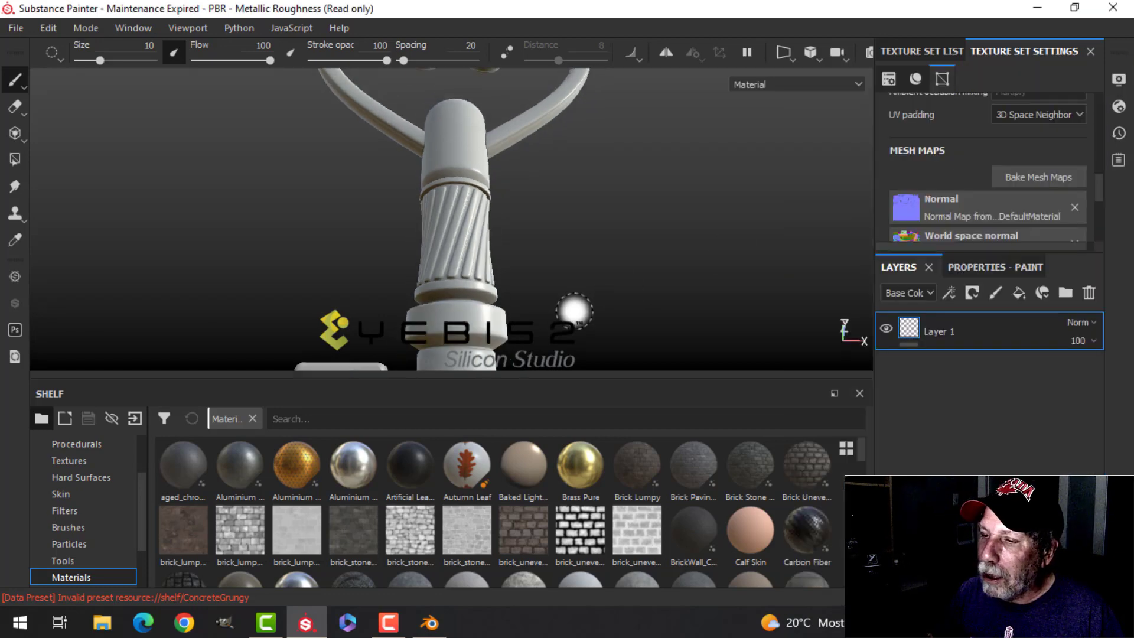
pyautogui.keyDown('alt'); pyautogui.moveTo(572, 309); pyautogui.dragTo(598, 223, button='middle'); pyautogui.keyUp('alt')
pyautogui.scroll(-1, 590, 244)
pyautogui.keyDown('alt'); pyautogui.moveTo(709, 251); pyautogui.dragTo(607, 288); pyautogui.keyUp('alt')
pyautogui.keyDown('alt'); pyautogui.moveTo(577, 230); pyautogui.dragTo(541, 348, button='middle'); pyautogui.keyUp('alt')
pyautogui.scroll(-3, 533, 306)
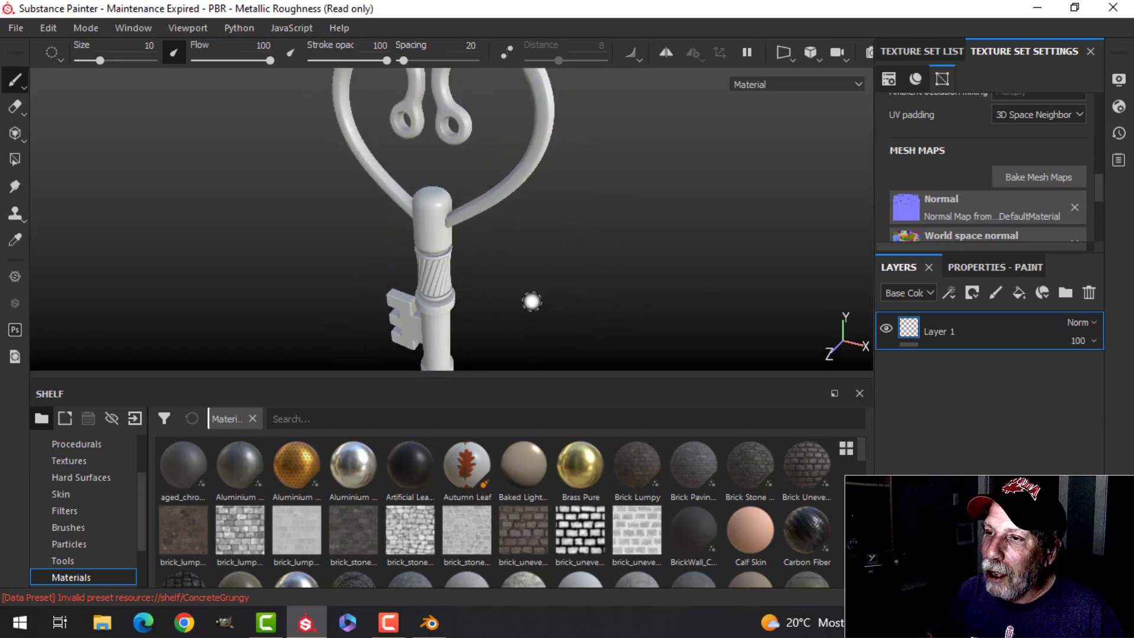
pyautogui.keyDown('alt'); pyautogui.moveTo(531, 301); pyautogui.dragTo(527, 337, button='middle'); pyautogui.keyUp('alt')
pyautogui.keyDown('alt'); pyautogui.moveTo(525, 323); pyautogui.dragTo(593, 255); pyautogui.keyUp('alt')
pyautogui.keyDown('alt'); pyautogui.moveTo(472, 354); pyautogui.dragTo(502, 210, button='middle'); pyautogui.keyUp('alt')
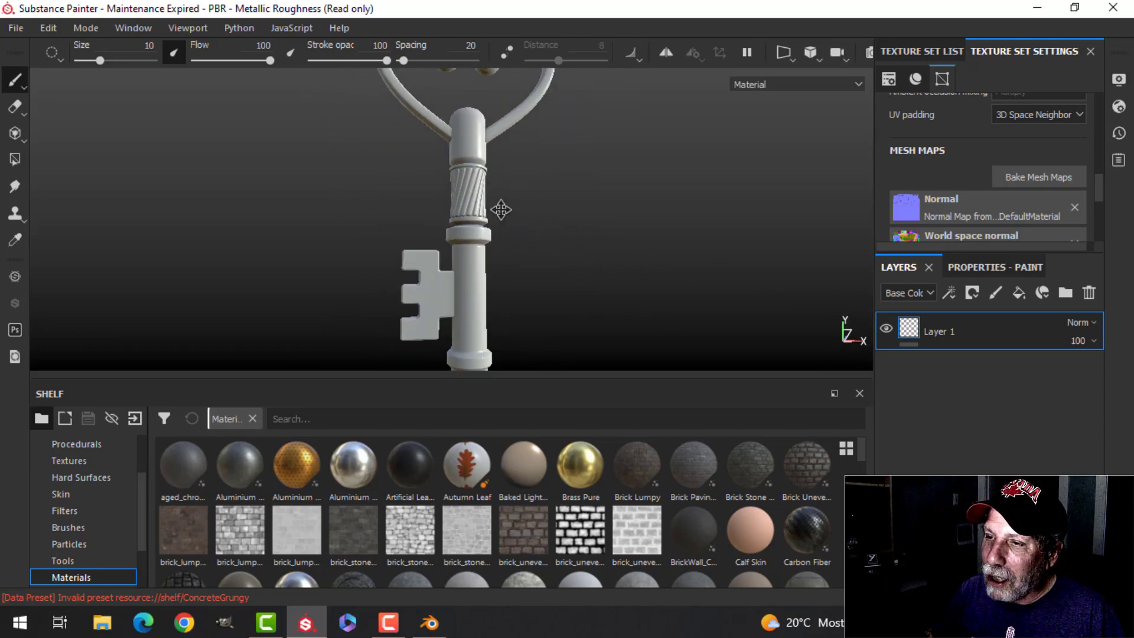
pyautogui.keyDown('alt'); pyautogui.moveTo(506, 293); pyautogui.dragTo(501, 280, button='middle'); pyautogui.keyUp('alt')
pyautogui.scroll(2, 502, 281)
pyautogui.keyDown('alt'); pyautogui.moveTo(498, 306); pyautogui.dragTo(459, 303); pyautogui.keyUp('alt')
pyautogui.moveTo(535, 196)
pyautogui.keyDown('alt'); pyautogui.mouseDown(button='middle')
pyautogui.moveTo(529, 264)
pyautogui.moveTo(559, 264)
pyautogui.moveTo(556, 313)
pyautogui.mouseUp(button='middle'); pyautogui.keyUp('alt')
pyautogui.scroll(-1, 529, 265)
pyautogui.scroll(-2, 547, 244)
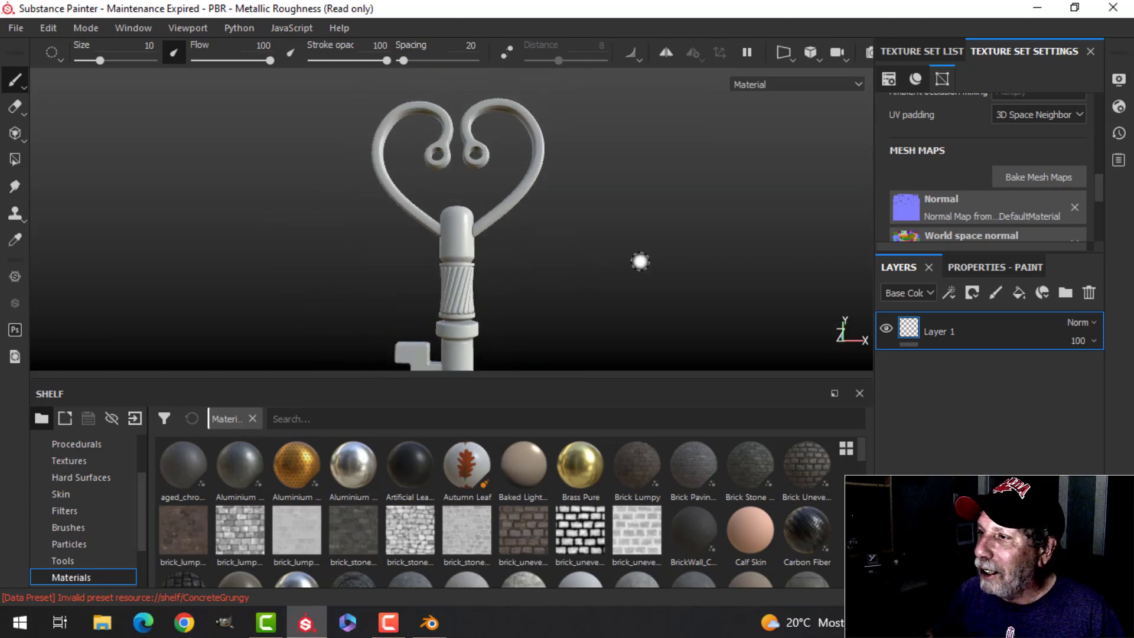
# Step: Delete Layer 1 and add the Steel Dark Aged smart material to the key, searching the smart materials for "metal"
pyautogui.click(1086, 293)
pyautogui.click(925, 53)
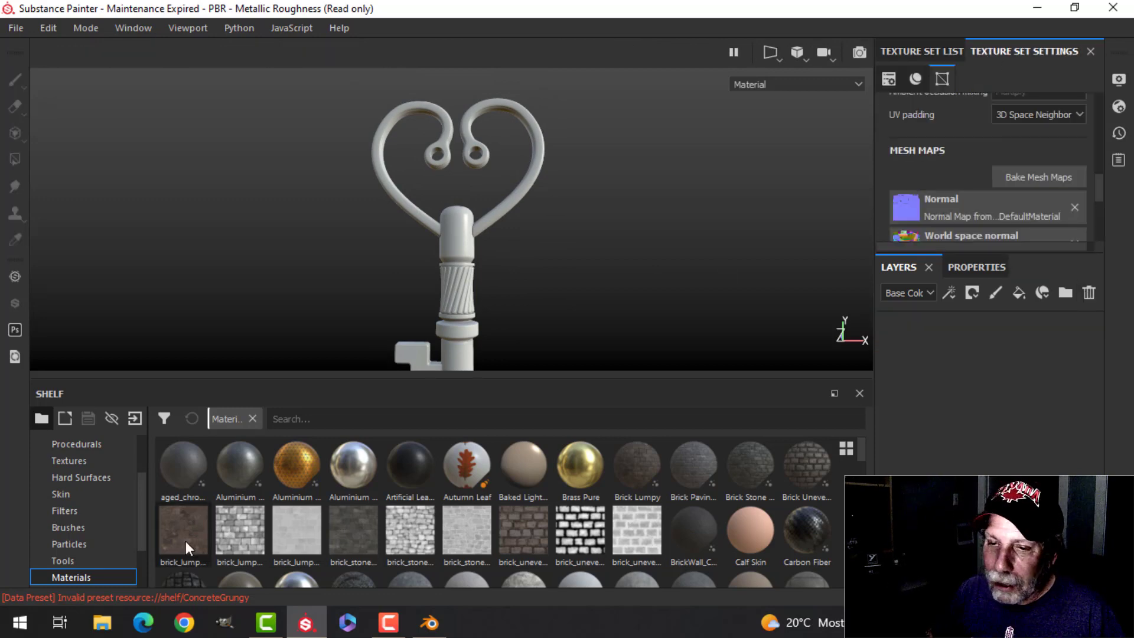
pyautogui.scroll(-1, 90, 550)
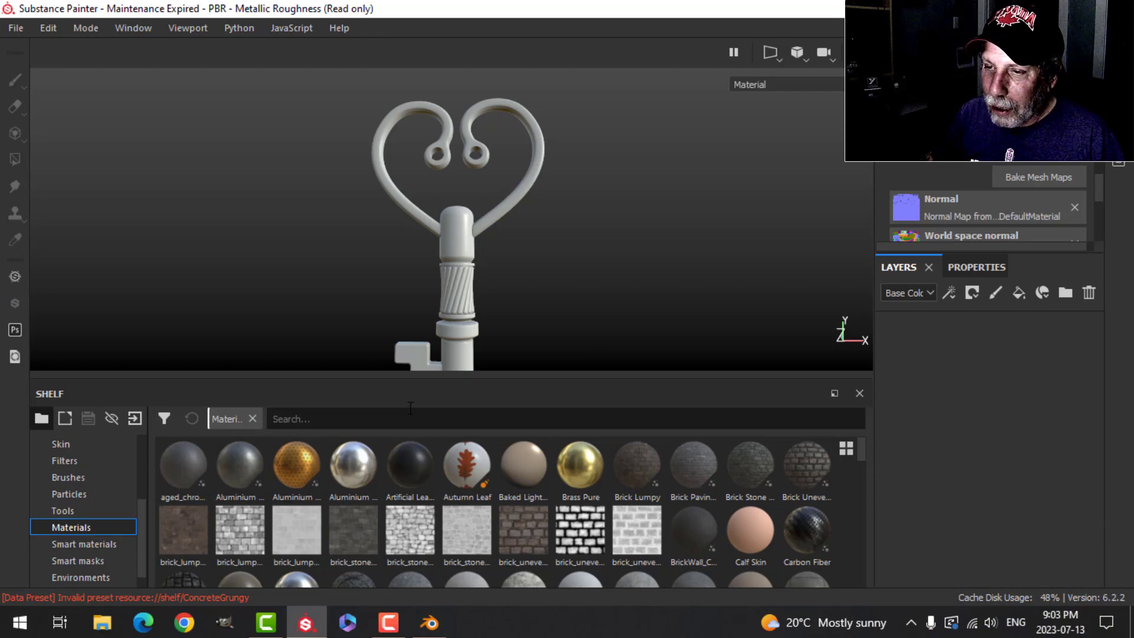
pyautogui.click(347, 419)
pyautogui.write('me')
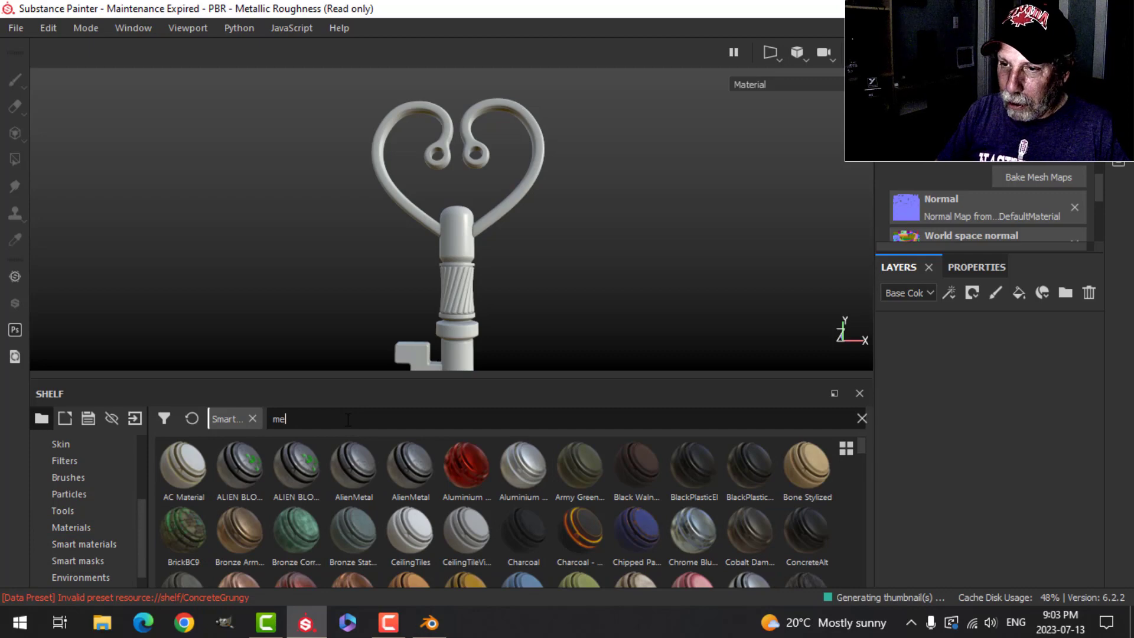
pyautogui.write('tal')
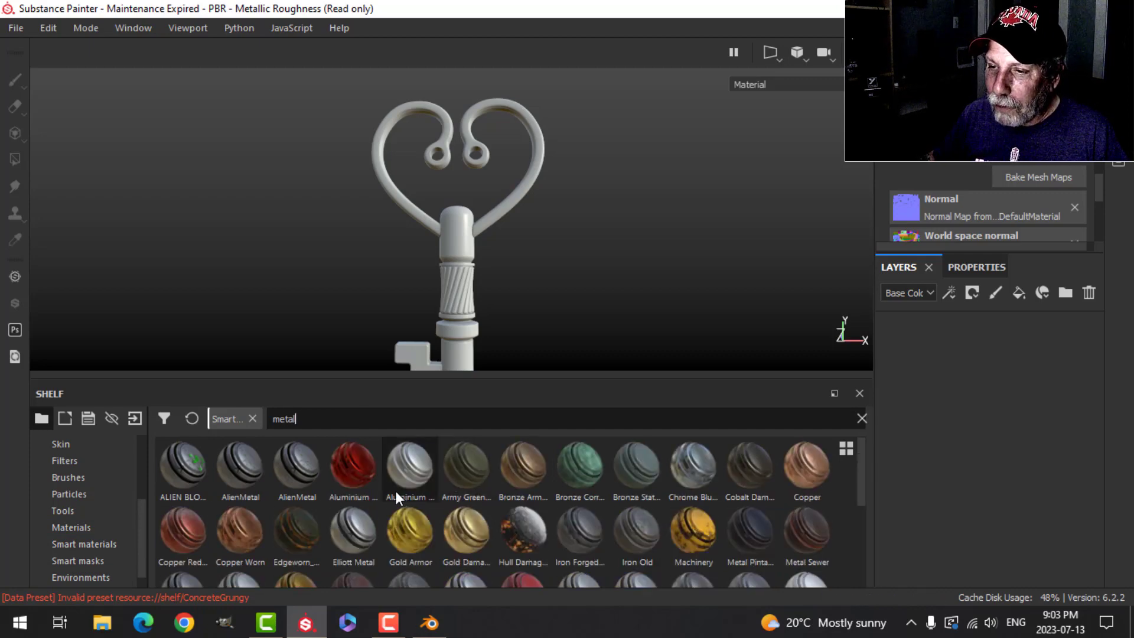
pyautogui.scroll(-5, 396, 491)
pyautogui.moveTo(189, 498); pyautogui.dragTo(986, 374)
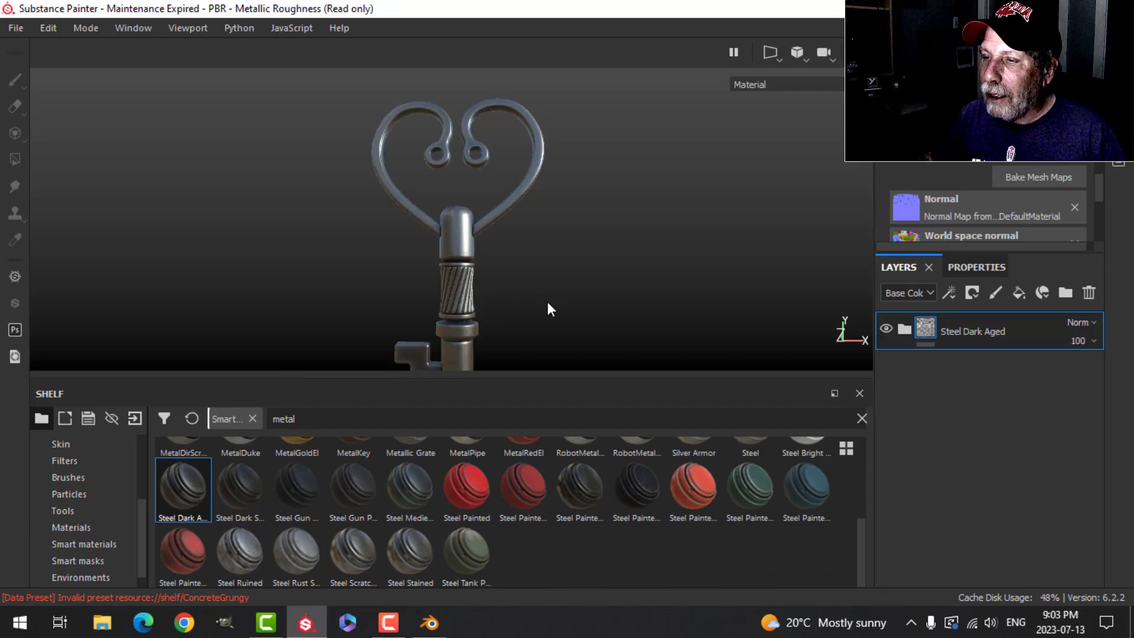
# Step: Maximize the viewport and inspect the dark steel finish on the whole key from different angles
pyautogui.press('Tab')
pyautogui.scroll(-2, 642, 420)
pyautogui.keyDown('alt'); pyautogui.moveTo(598, 417); pyautogui.dragTo(540, 254, button='middle'); pyautogui.keyUp('alt')
pyautogui.keyDown('alt'); pyautogui.moveTo(523, 322); pyautogui.dragTo(594, 274); pyautogui.keyUp('alt')
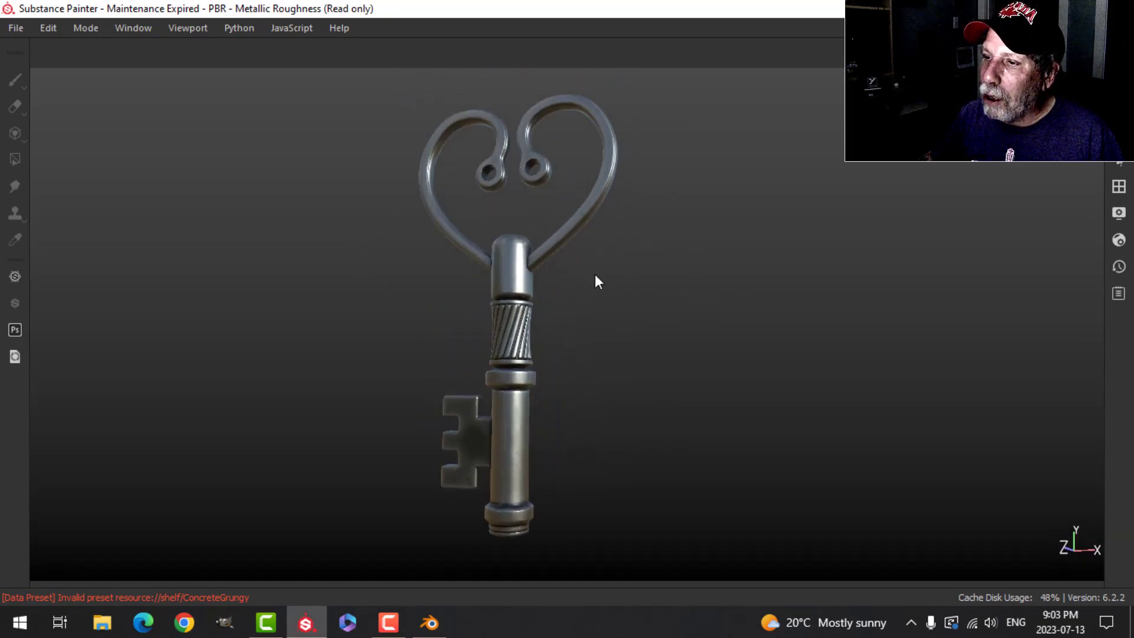
pyautogui.scroll(1, 594, 274)
pyautogui.keyDown('alt'); pyautogui.moveTo(534, 295); pyautogui.dragTo(418, 285, button='middle'); pyautogui.keyUp('alt')
pyautogui.keyDown('alt'); pyautogui.moveTo(417, 285); pyautogui.dragTo(490, 293); pyautogui.keyUp('alt')
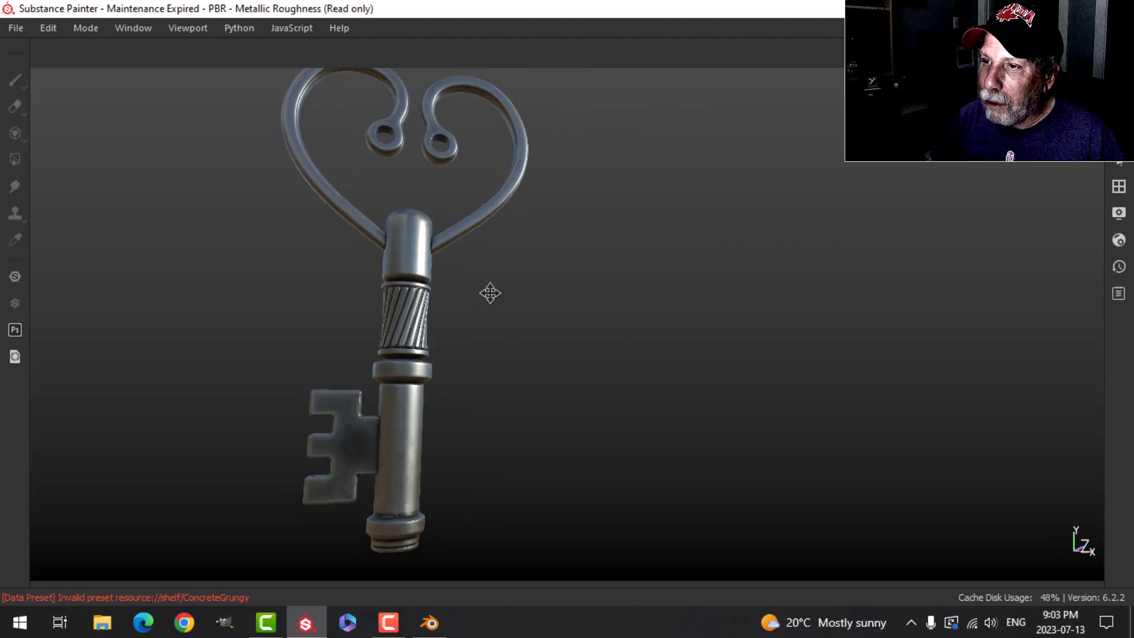
pyautogui.keyDown('alt'); pyautogui.moveTo(490, 292); pyautogui.dragTo(542, 331, button='middle'); pyautogui.keyUp('alt')
pyautogui.keyDown('alt'); pyautogui.moveTo(542, 331); pyautogui.dragTo(555, 270); pyautogui.keyUp('alt')
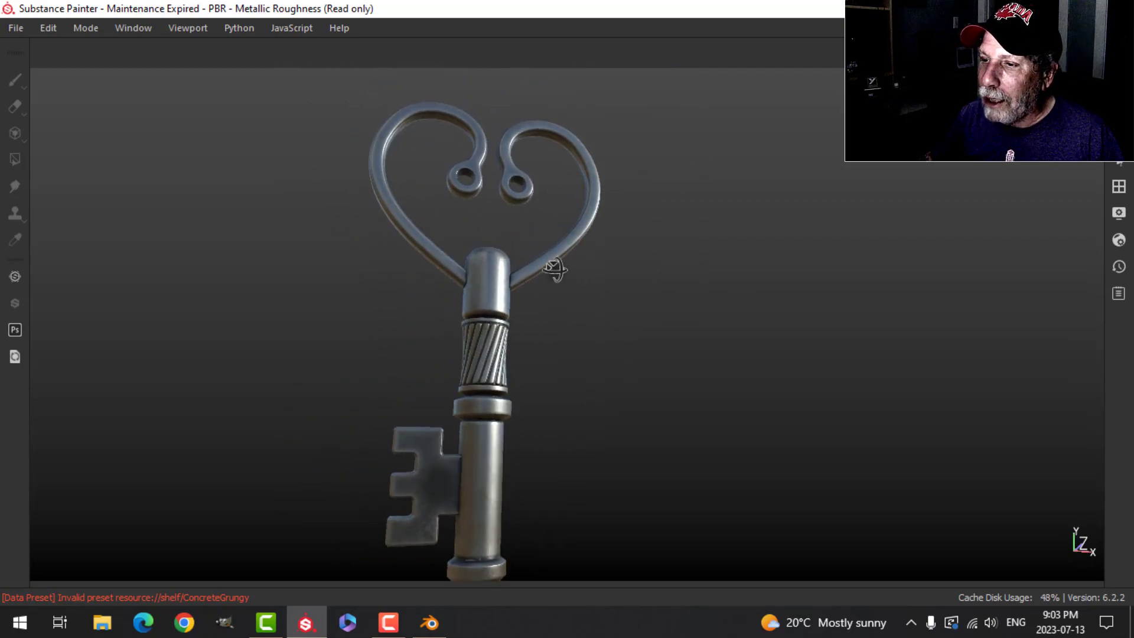
# Step: Add a fill layer above Steel Dark Aged and limit it to the color channel only
pyautogui.press('Tab')
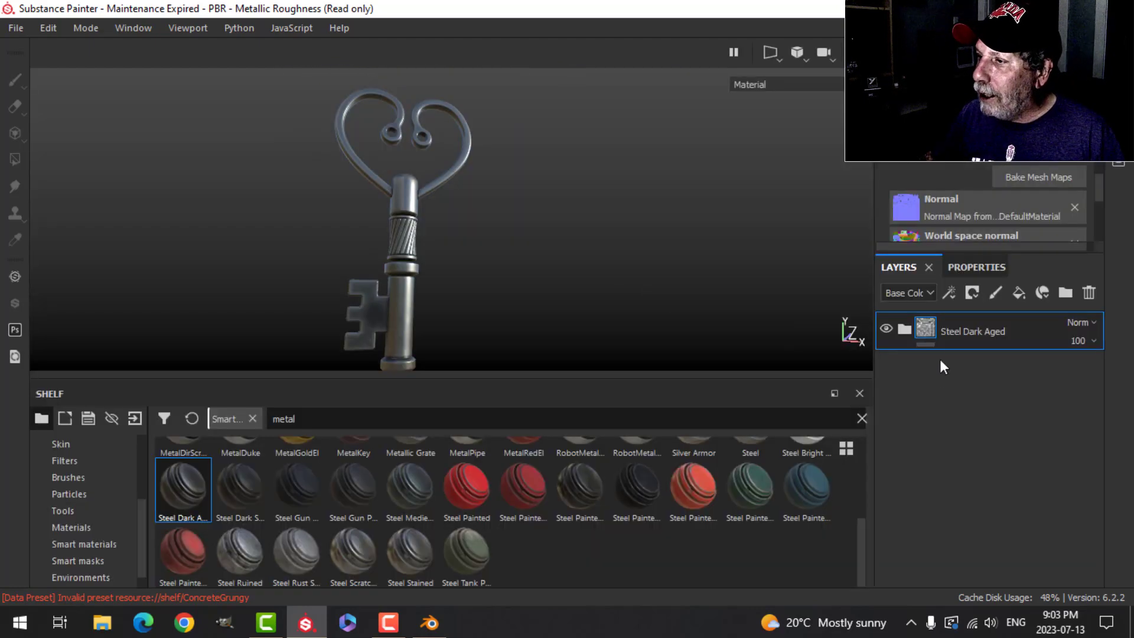
pyautogui.click(1018, 293)
pyautogui.click(971, 273)
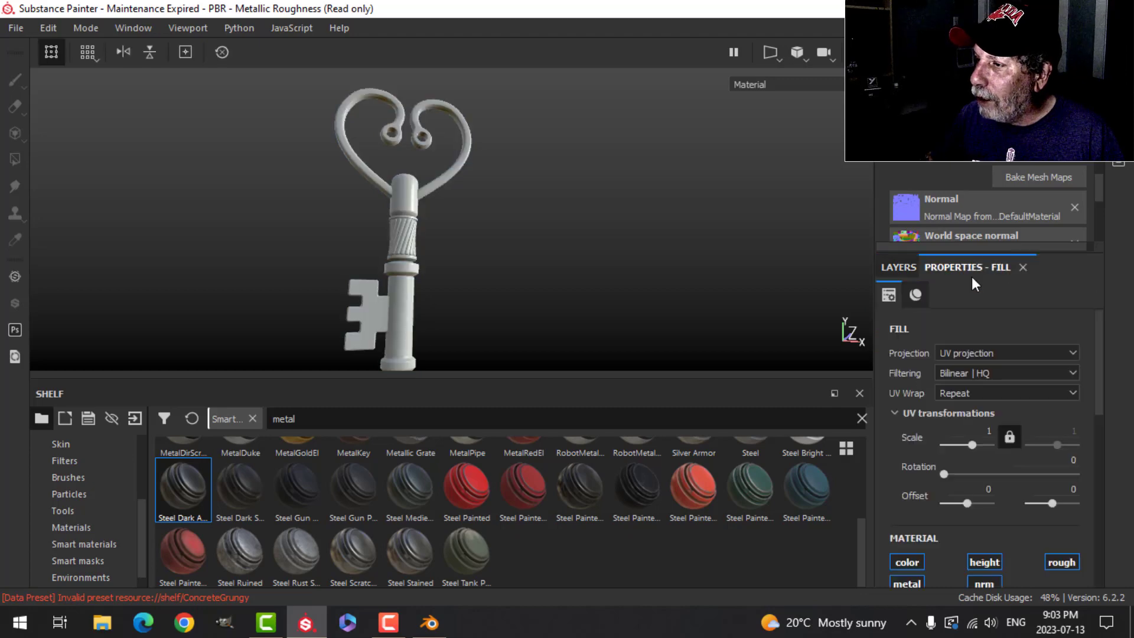
pyautogui.click(912, 559)
pyautogui.scroll(-3, 961, 459)
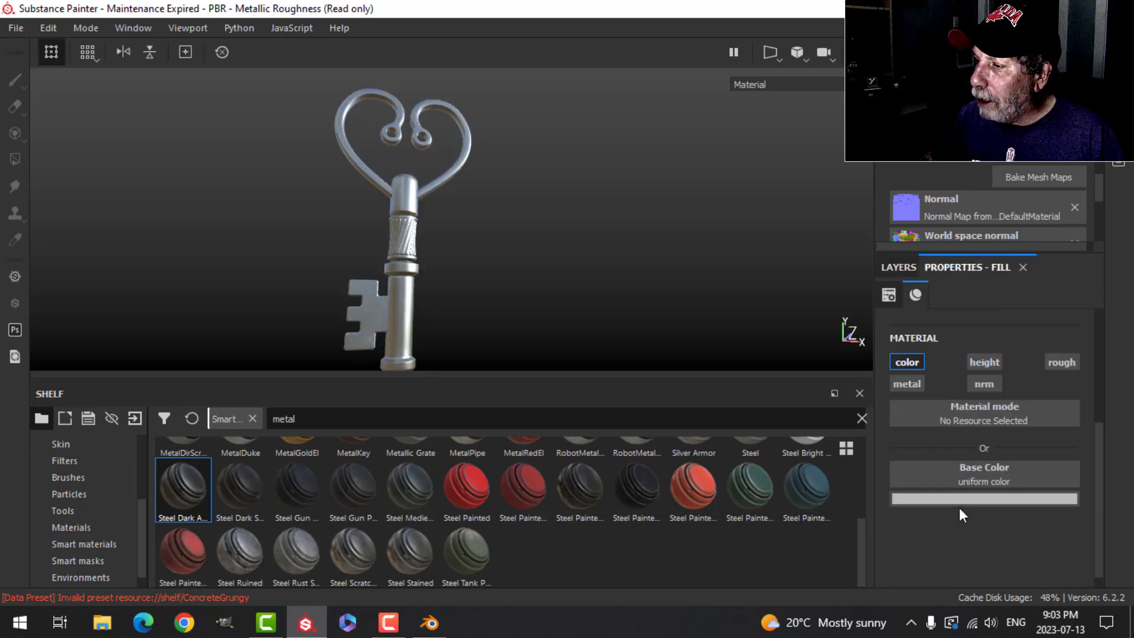
pyautogui.click(896, 266)
# Step: Give the fill layer a black mask with a Metal Edge Wear generator and set the wear level to 0.38
pyautogui.click(972, 293)
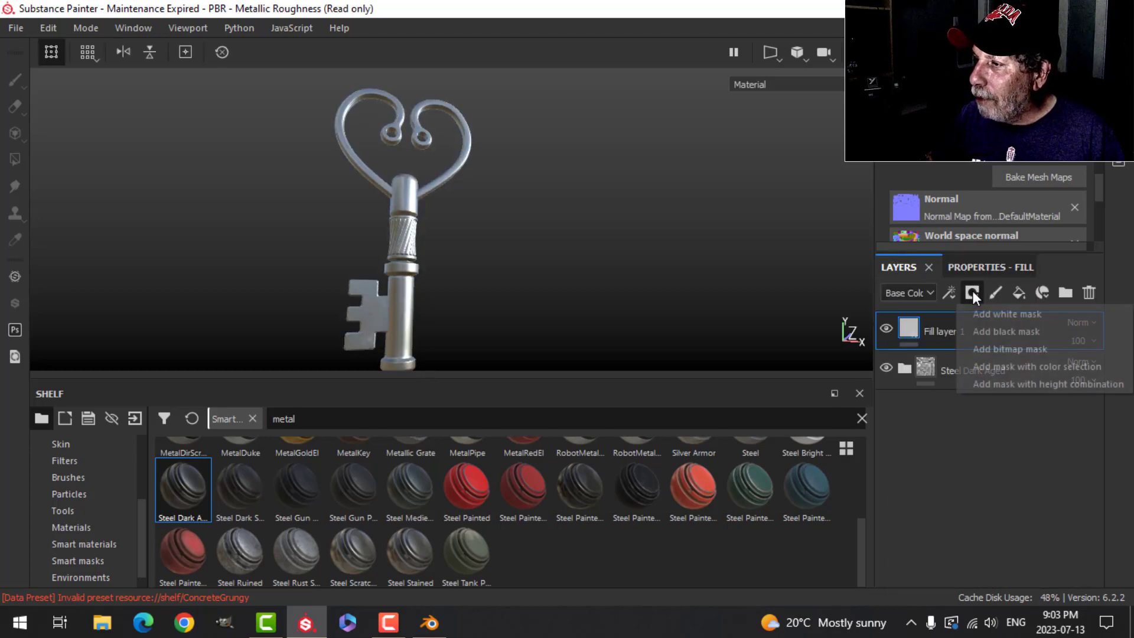
pyautogui.click(997, 333)
pyautogui.click(950, 292)
pyautogui.click(968, 312)
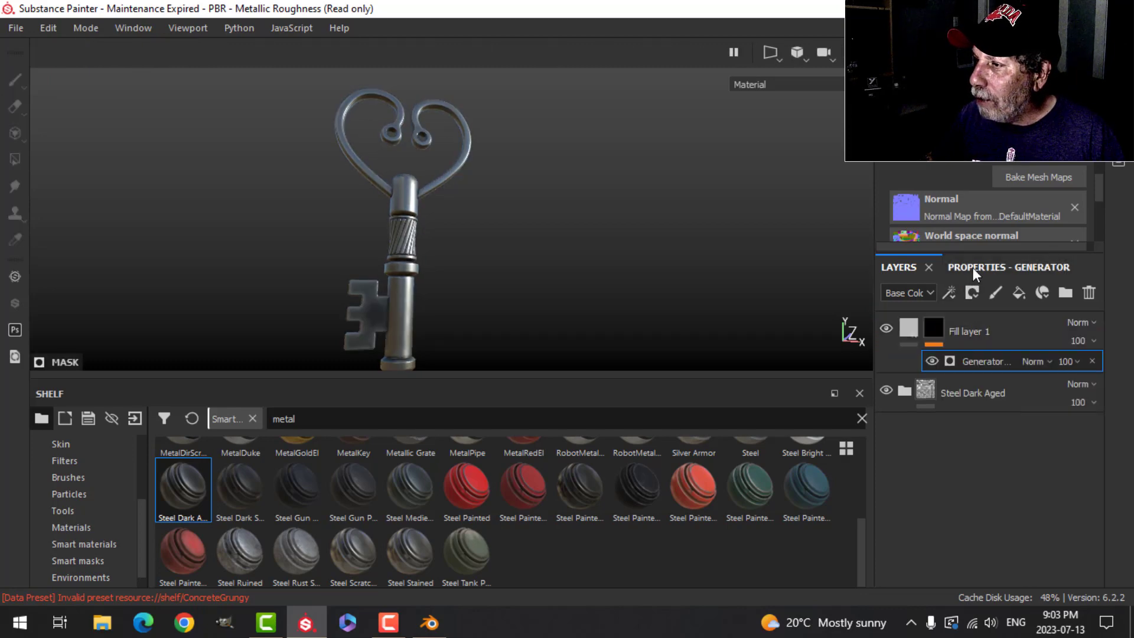
pyautogui.click(972, 266)
pyautogui.click(982, 320)
pyautogui.click(1007, 478)
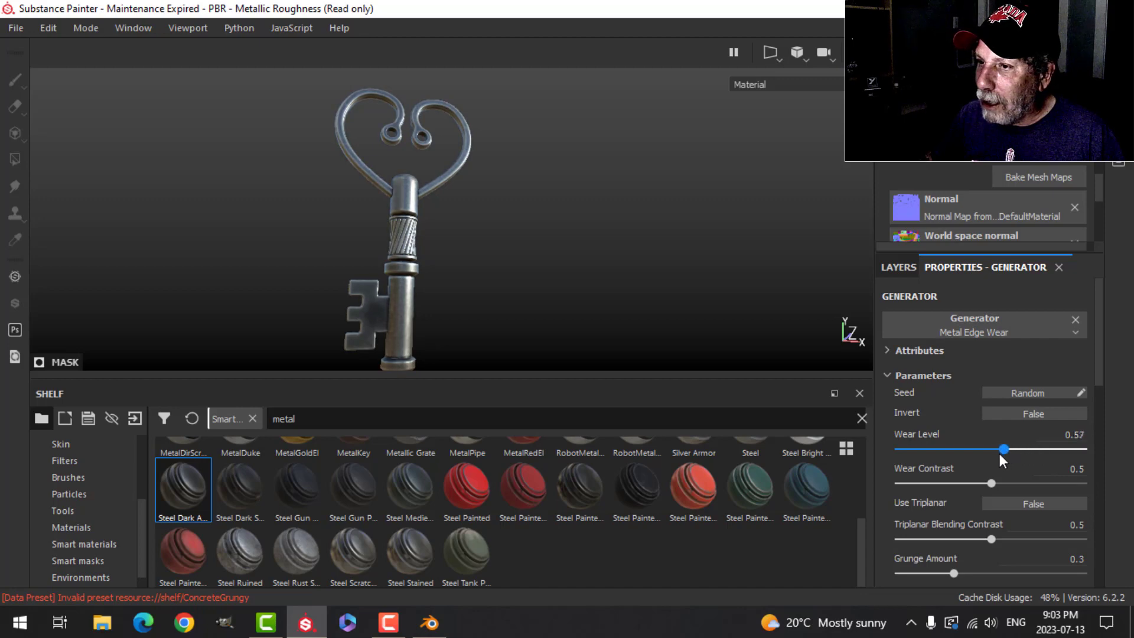
pyautogui.moveTo(980, 449); pyautogui.dragTo(968, 455)
# Step: Examine the edge wear on the key's twisted grip, bit, shaft and heart-shaped bow from several angles
pyautogui.scroll(5, 470, 296)
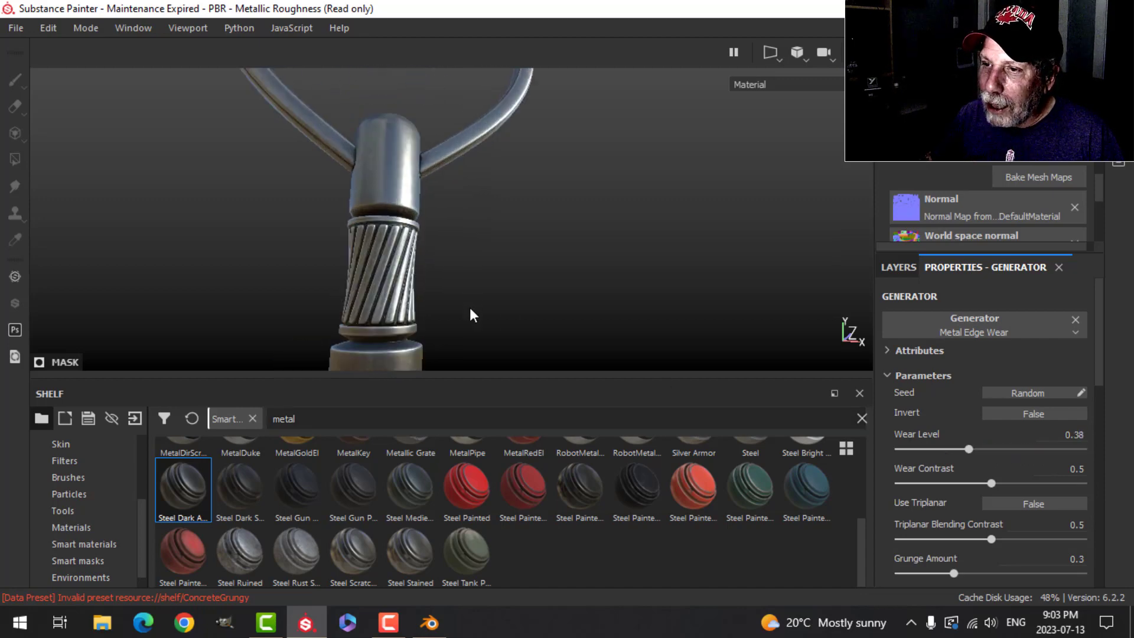
pyautogui.moveTo(470, 307); pyautogui.dragTo(488, 146, button='middle')
pyautogui.keyDown('alt'); pyautogui.moveTo(488, 146); pyautogui.dragTo(424, 244); pyautogui.keyUp('alt')
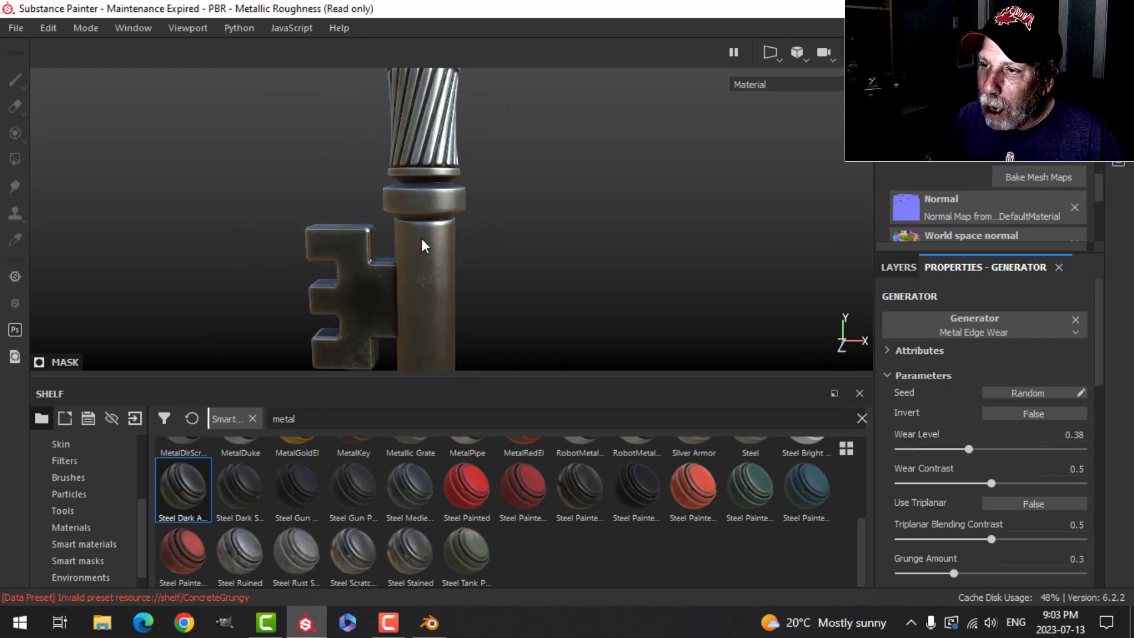
pyautogui.scroll(-3, 424, 243)
pyautogui.keyDown('alt'); pyautogui.moveTo(495, 232); pyautogui.dragTo(523, 183, button='middle'); pyautogui.keyUp('alt')
pyautogui.moveTo(523, 241)
pyautogui.keyDown('alt'); pyautogui.mouseDown()
pyautogui.moveTo(529, 185)
pyautogui.moveTo(522, 233)
pyautogui.mouseUp(); pyautogui.keyUp('alt')
pyautogui.scroll(-2, 502, 130)
pyautogui.keyDown('alt'); pyautogui.moveTo(509, 120); pyautogui.dragTo(525, 238, button='middle'); pyautogui.keyUp('alt')
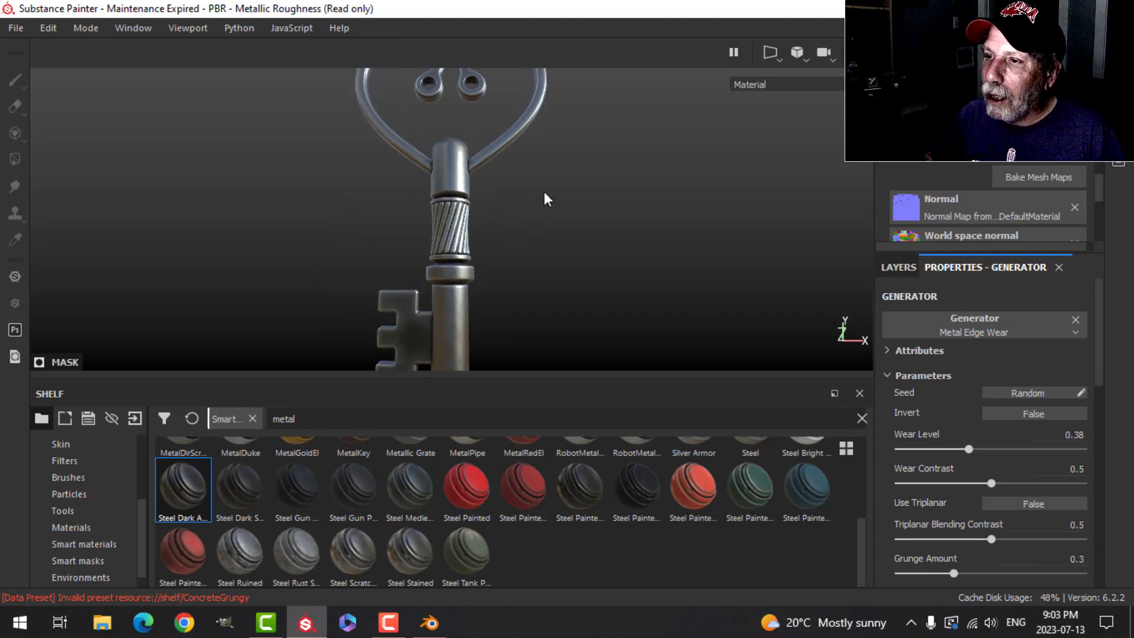
pyautogui.scroll(3, 541, 188)
pyautogui.keyDown('alt'); pyautogui.moveTo(542, 195); pyautogui.dragTo(549, 235, button='middle'); pyautogui.keyUp('alt')
pyautogui.scroll(3, 553, 219)
pyautogui.keyDown('alt'); pyautogui.moveTo(574, 156); pyautogui.dragTo(582, 194); pyautogui.keyUp('alt')
pyautogui.keyDown('alt'); pyautogui.moveTo(535, 196); pyautogui.dragTo(536, 233, button='middle'); pyautogui.keyUp('alt')
pyautogui.keyDown('alt'); pyautogui.moveTo(536, 233); pyautogui.dragTo(537, 265); pyautogui.keyUp('alt')
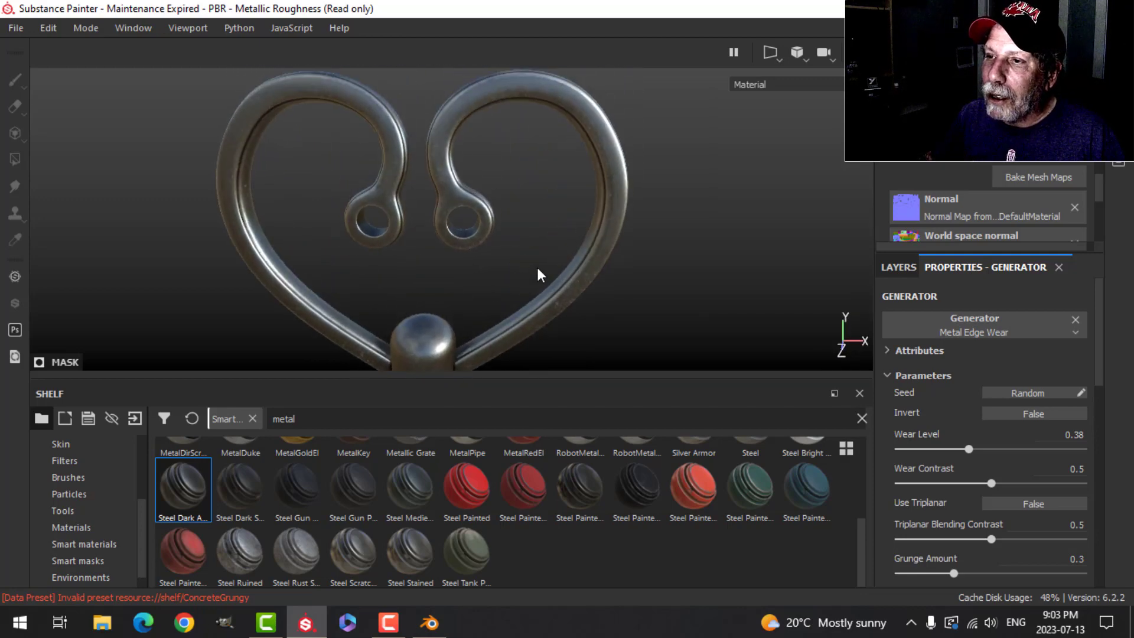
pyautogui.scroll(-3, 560, 311)
pyautogui.keyDown('alt'); pyautogui.moveTo(553, 286); pyautogui.dragTo(522, 186, button='middle'); pyautogui.keyUp('alt')
pyautogui.keyDown('alt'); pyautogui.moveTo(506, 266); pyautogui.dragTo(497, 222); pyautogui.keyUp('alt')
pyautogui.keyDown('alt'); pyautogui.moveTo(495, 260); pyautogui.dragTo(495, 182, button='middle'); pyautogui.keyUp('alt')
pyautogui.keyDown('alt'); pyautogui.moveTo(513, 243); pyautogui.dragTo(515, 231); pyautogui.keyUp('alt')
# Step: Rename the edge-wear layer "edges" and add a new fill layer above it using only the color and roughness channels
pyautogui.click(901, 268)
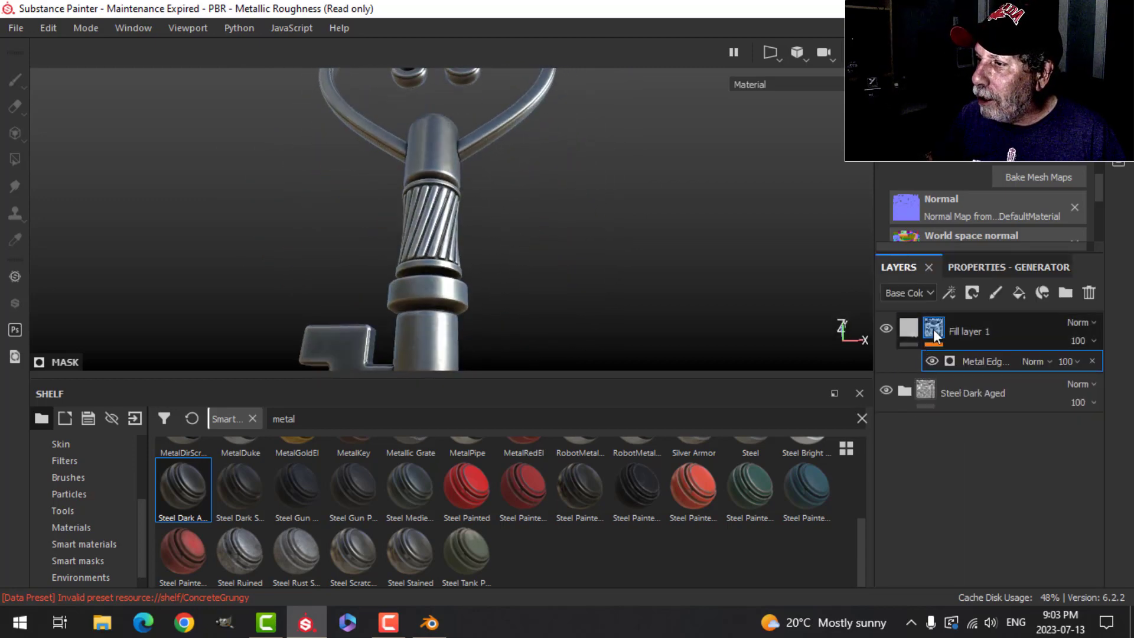
pyautogui.doubleClick(972, 332)
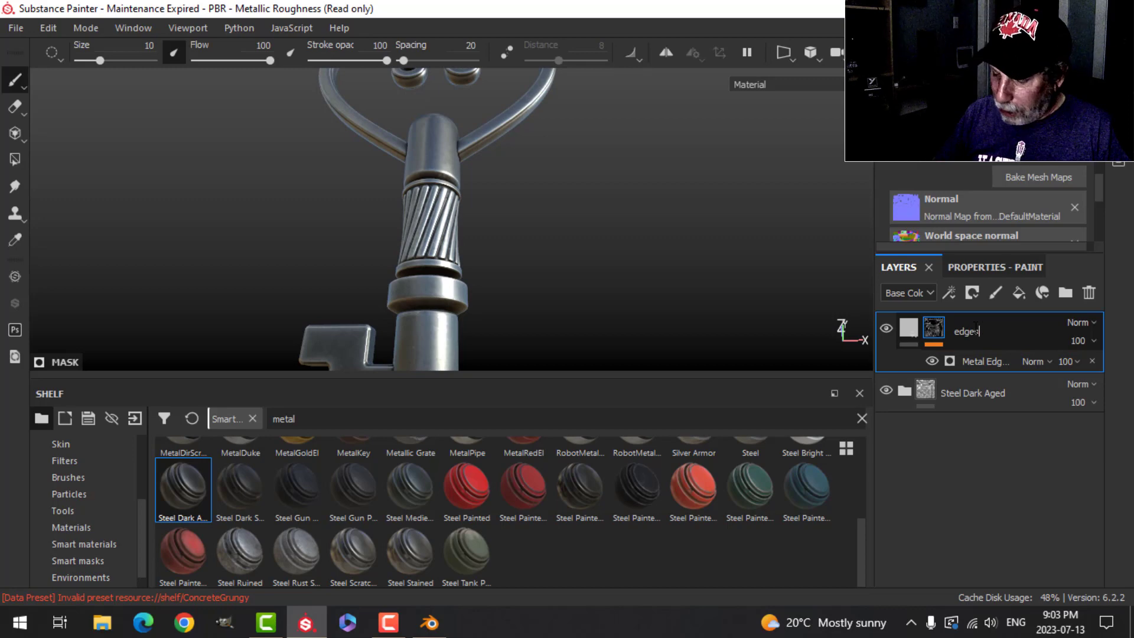
pyautogui.click(1016, 291)
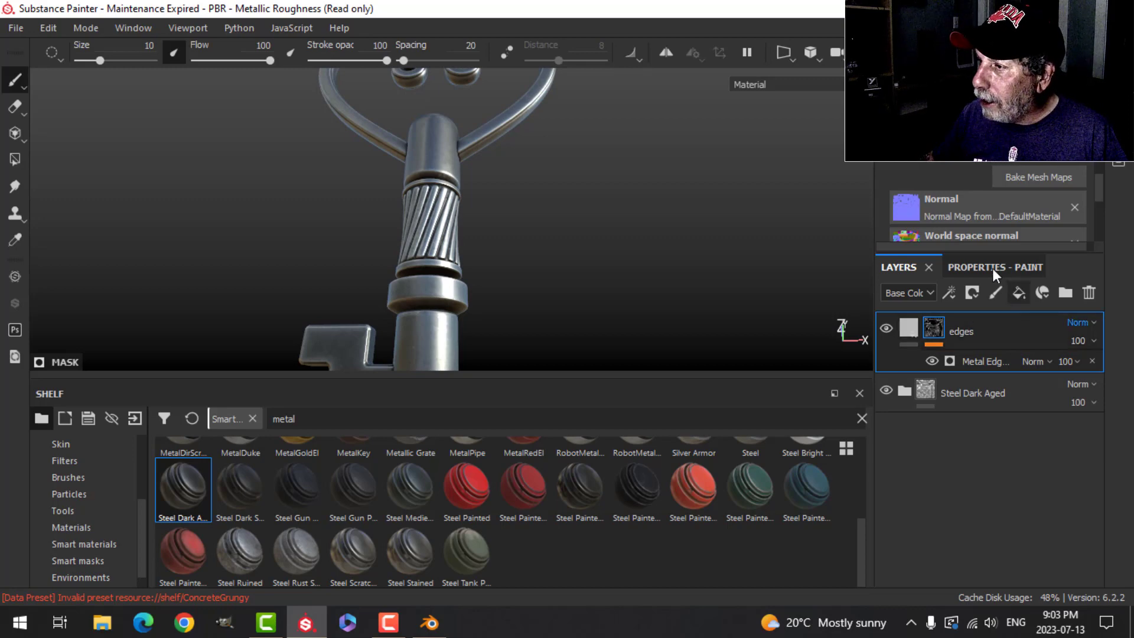
pyautogui.click(992, 267)
pyautogui.keyDown('alt'); pyautogui.click(921, 369); pyautogui.keyUp('alt')
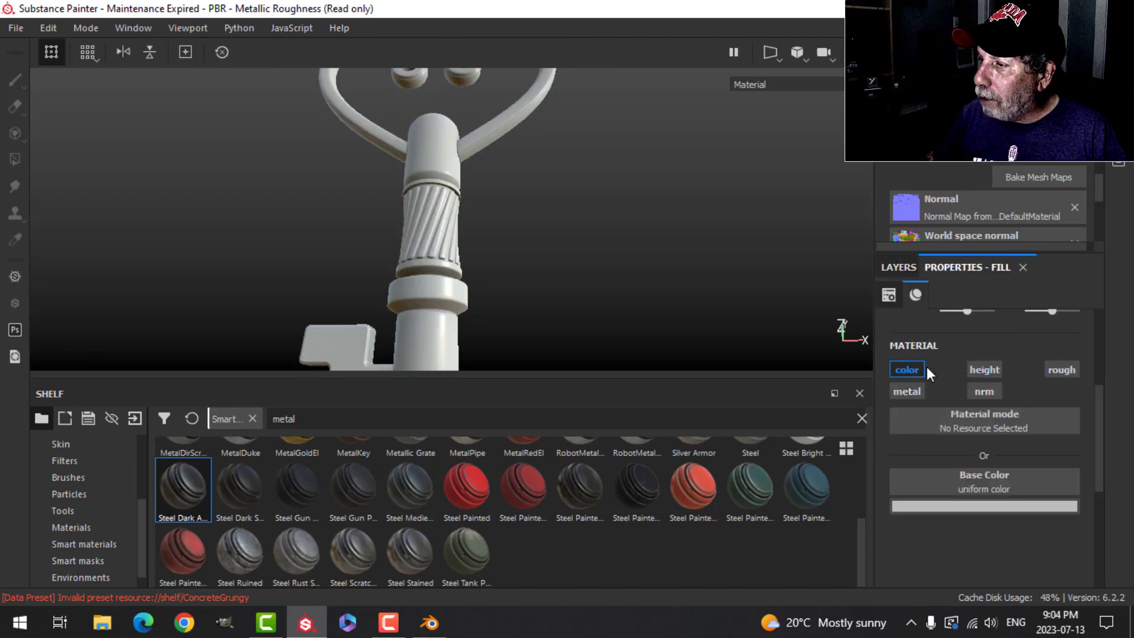
pyautogui.click(1052, 370)
# Step: Set the new fill layer's roughness to 1 and its base color to a near-black grey of about 0.011
pyautogui.scroll(-1, 984, 491)
pyautogui.moveTo(947, 566); pyautogui.dragTo(1115, 569)
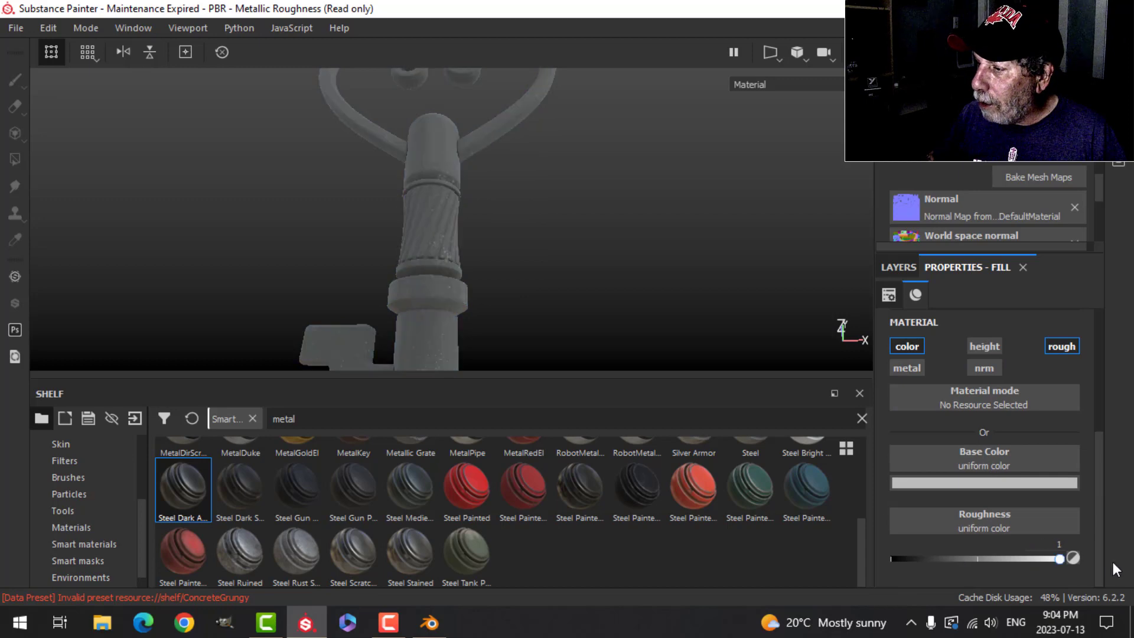
pyautogui.click(991, 484)
pyautogui.moveTo(923, 424); pyautogui.dragTo(906, 439)
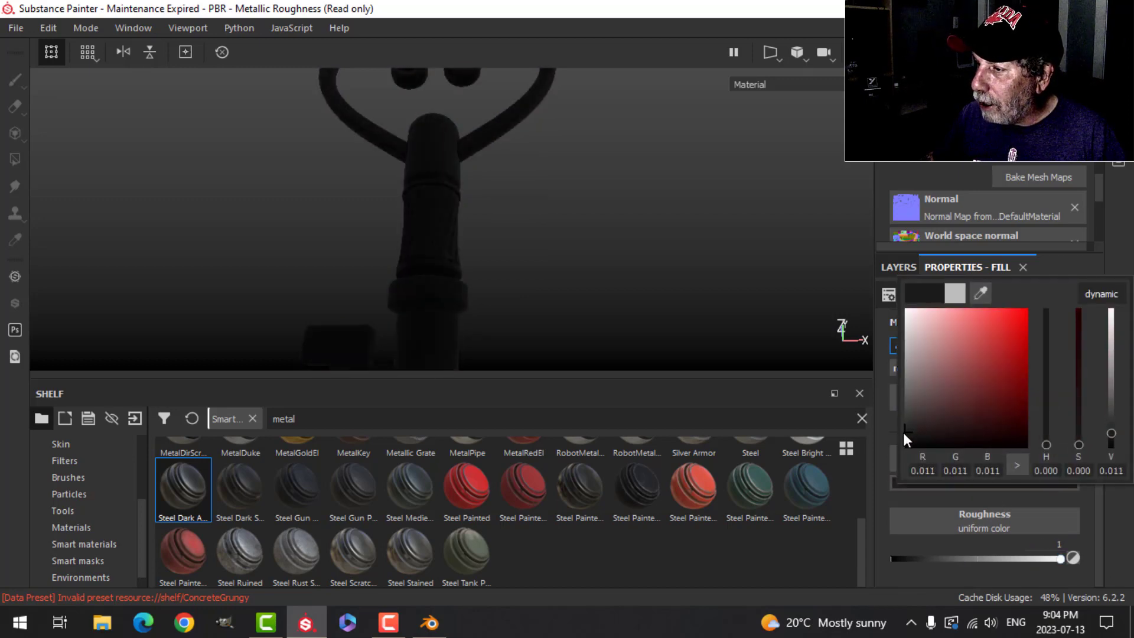
# Step: Give the dark fill layer a black mask with a Dirt generator and set the dirt level to 0.52
pyautogui.click(898, 267)
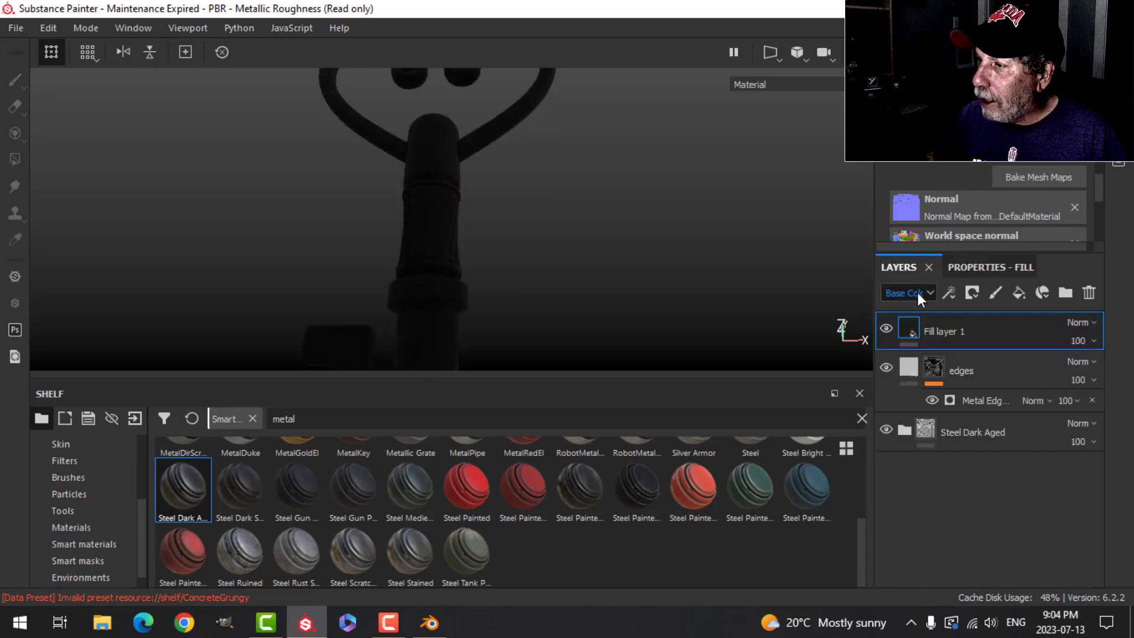
pyautogui.click(970, 294)
pyautogui.click(987, 312)
pyautogui.click(953, 294)
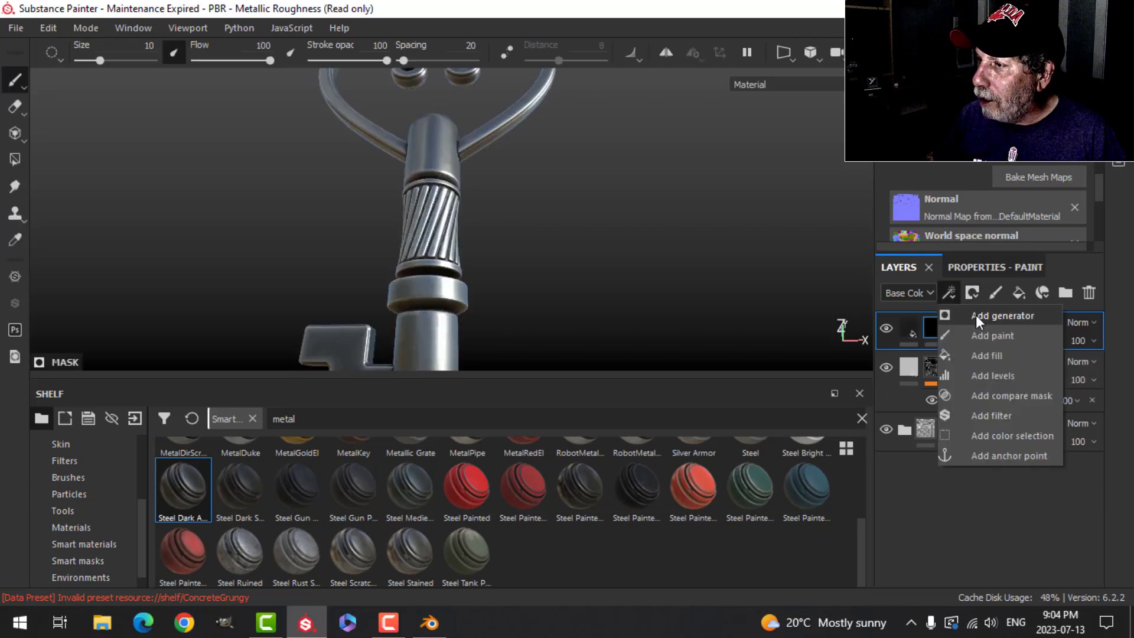
pyautogui.click(975, 317)
pyautogui.click(955, 326)
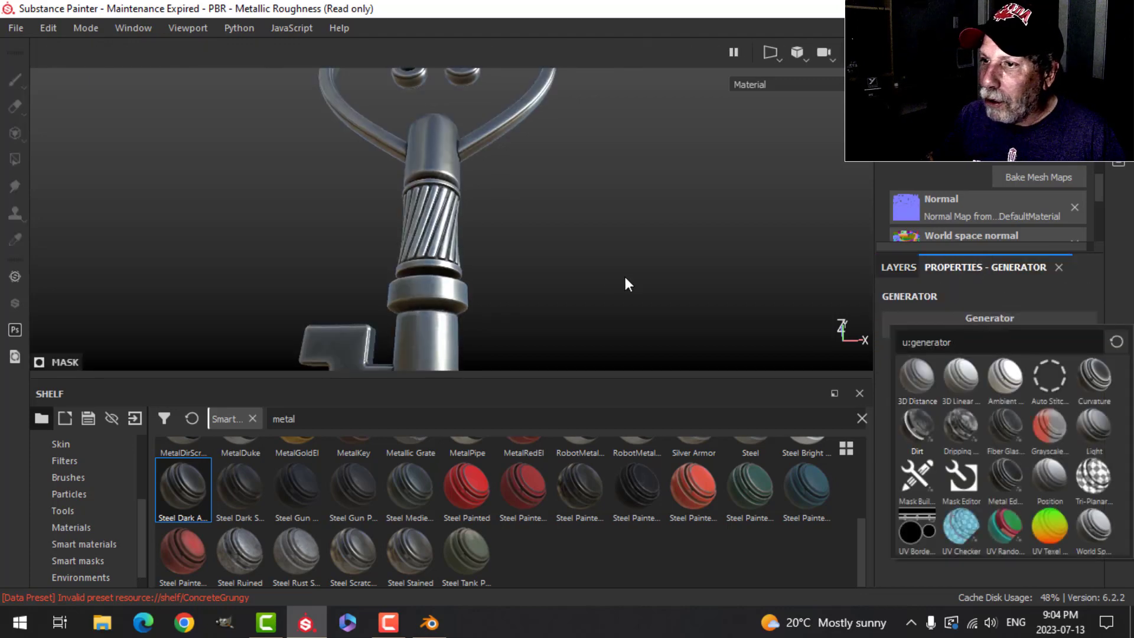
pyautogui.keyDown('alt'); pyautogui.moveTo(615, 274); pyautogui.dragTo(548, 271); pyautogui.keyUp('alt')
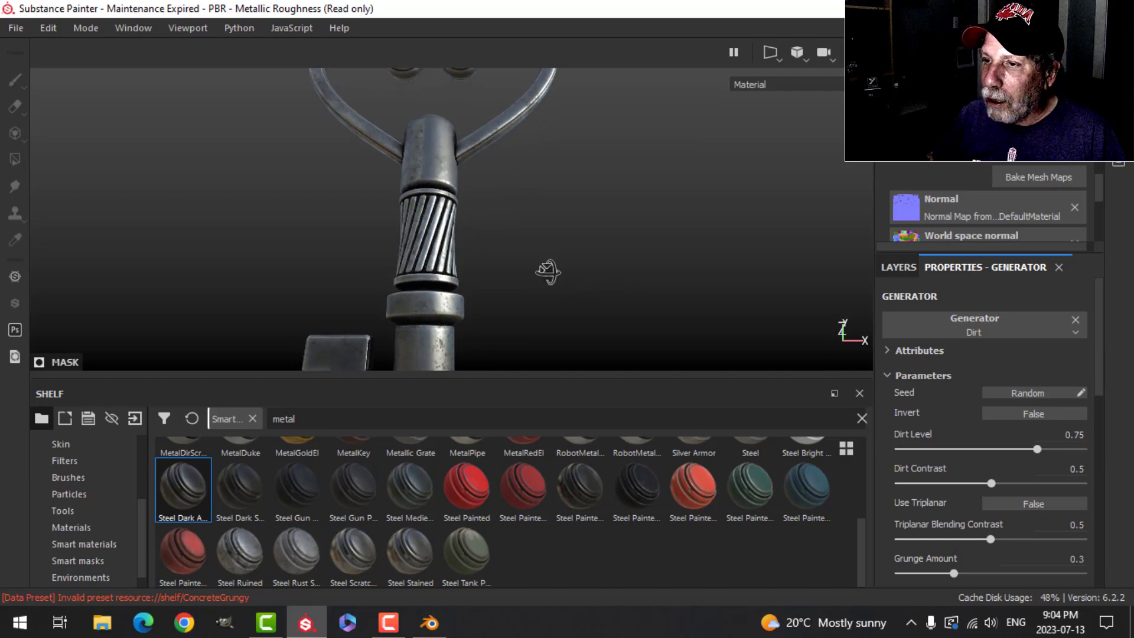
pyautogui.moveTo(1027, 444); pyautogui.dragTo(994, 450)
# Step: Inspect the dirt in the crevices of the key's collar, twisted grip, shaft and bit
pyautogui.keyDown('alt'); pyautogui.moveTo(527, 284); pyautogui.dragTo(473, 299); pyautogui.keyUp('alt')
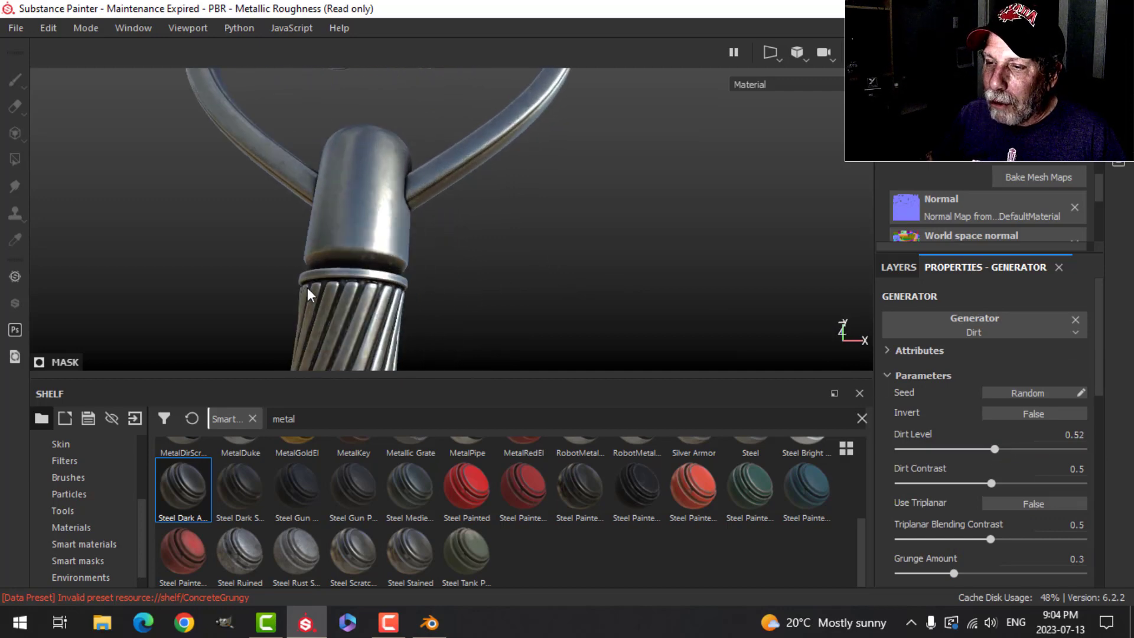
pyautogui.keyDown('alt'); pyautogui.moveTo(402, 319); pyautogui.dragTo(349, 246); pyautogui.keyUp('alt')
pyautogui.keyDown('alt'); pyautogui.moveTo(584, 284); pyautogui.dragTo(450, 218); pyautogui.keyUp('alt')
pyautogui.keyDown('alt'); pyautogui.moveTo(450, 218); pyautogui.dragTo(570, 139, button='middle'); pyautogui.keyUp('alt')
pyautogui.scroll(2, 573, 213)
pyautogui.keyDown('alt'); pyautogui.moveTo(571, 213); pyautogui.dragTo(492, 241); pyautogui.keyUp('alt')
pyautogui.scroll(2, 484, 204)
pyautogui.keyDown('alt'); pyautogui.moveTo(506, 212); pyautogui.dragTo(503, 226, button='middle'); pyautogui.keyUp('alt')
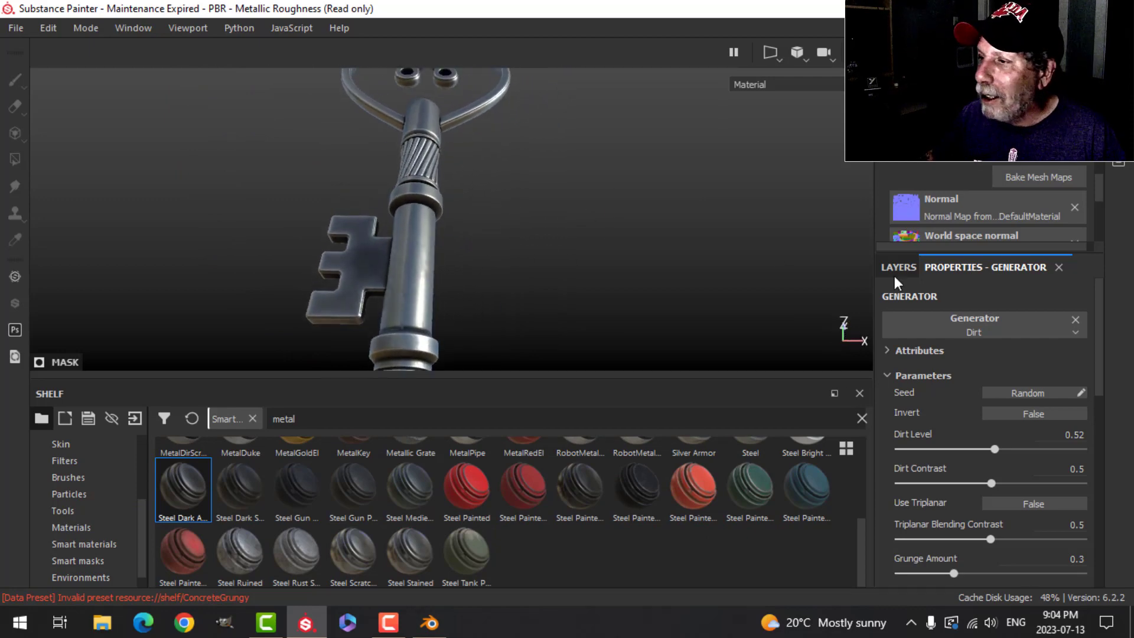
# Step: Rename the dark fill layer "dirt"
pyautogui.click(898, 267)
pyautogui.doubleClick(965, 324)
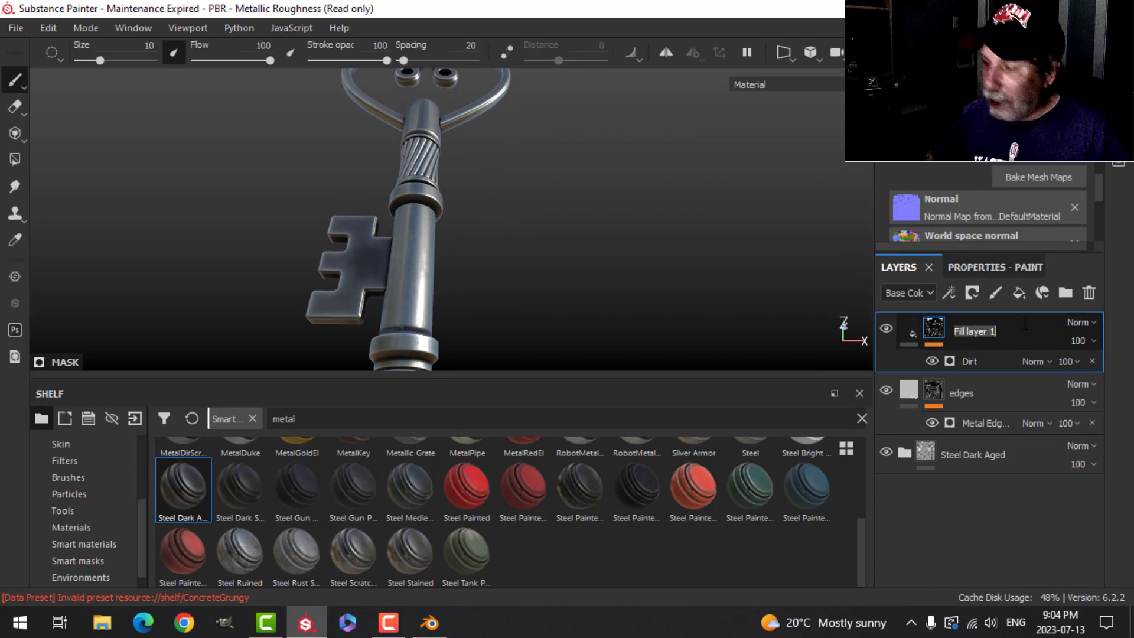
pyautogui.write('dirt')
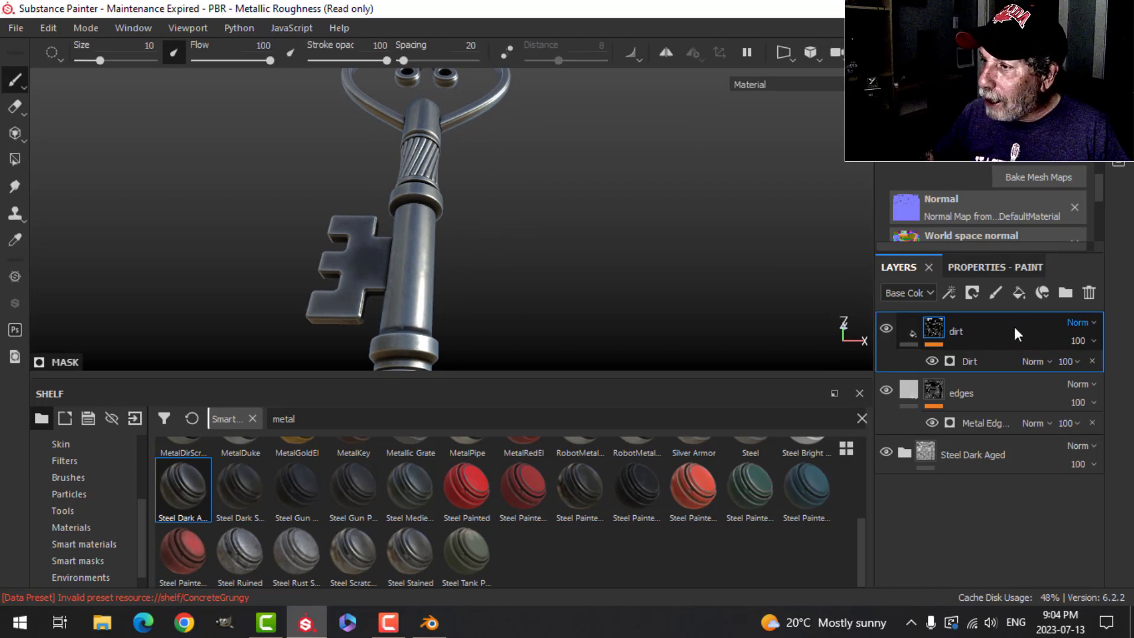
# Step: Search the materials for "rust" and add Rust Fine as a new layer above the dirt layer
pyautogui.click(900, 330)
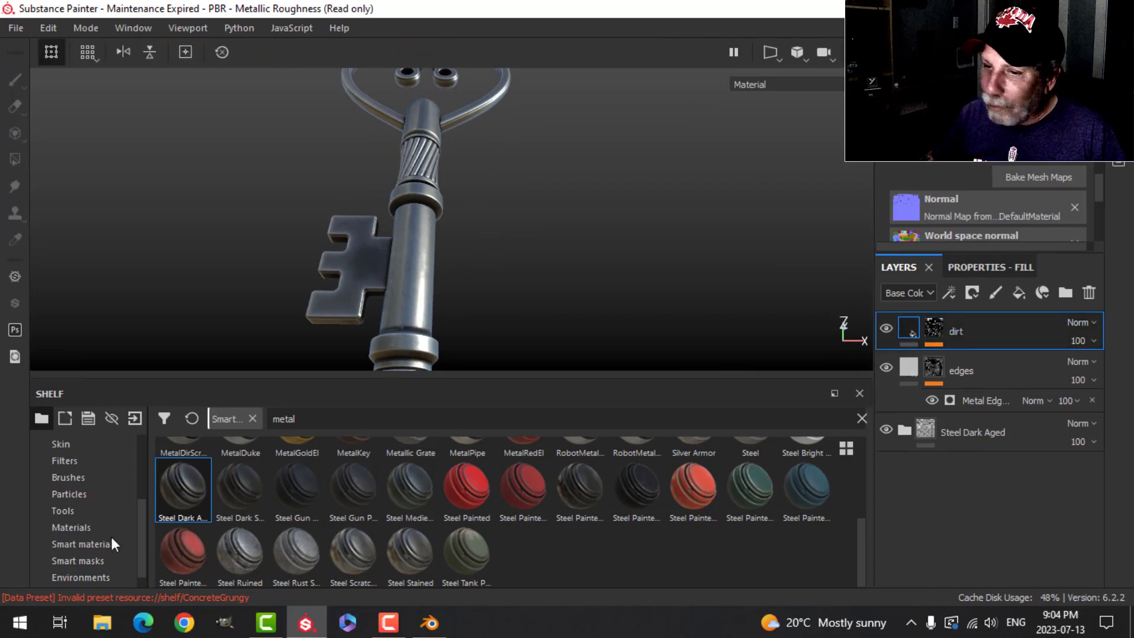
pyautogui.click(88, 527)
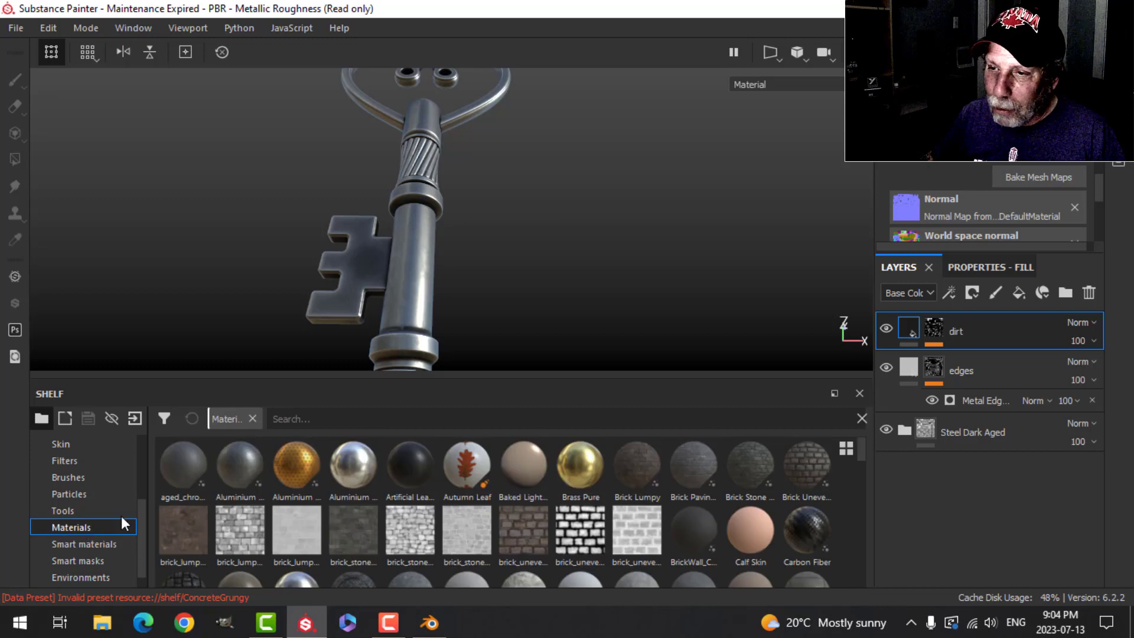
pyautogui.click(344, 423)
pyautogui.write('rust')
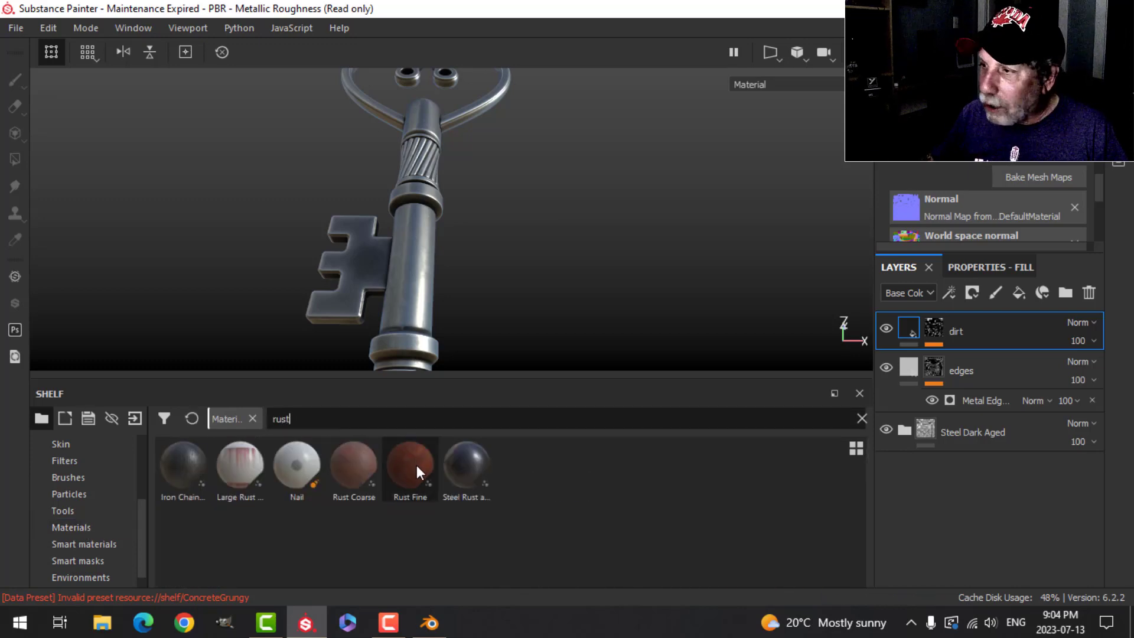
pyautogui.moveTo(416, 466); pyautogui.dragTo(888, 356)
pyautogui.moveTo(944, 311); pyautogui.dragTo(948, 315)
pyautogui.scroll(1, 493, 250)
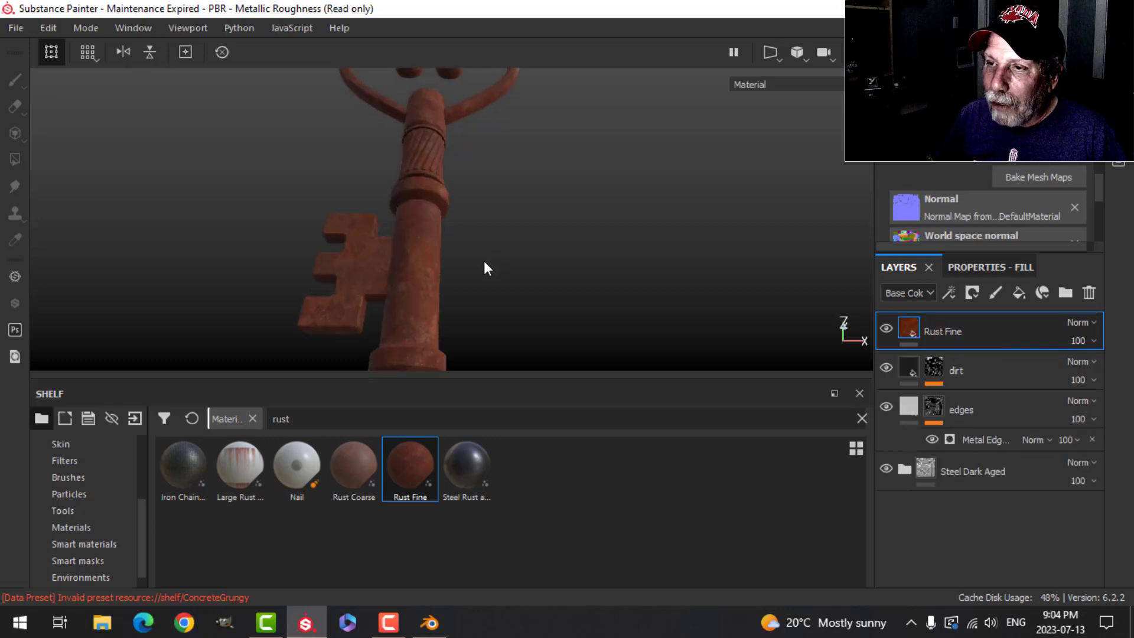
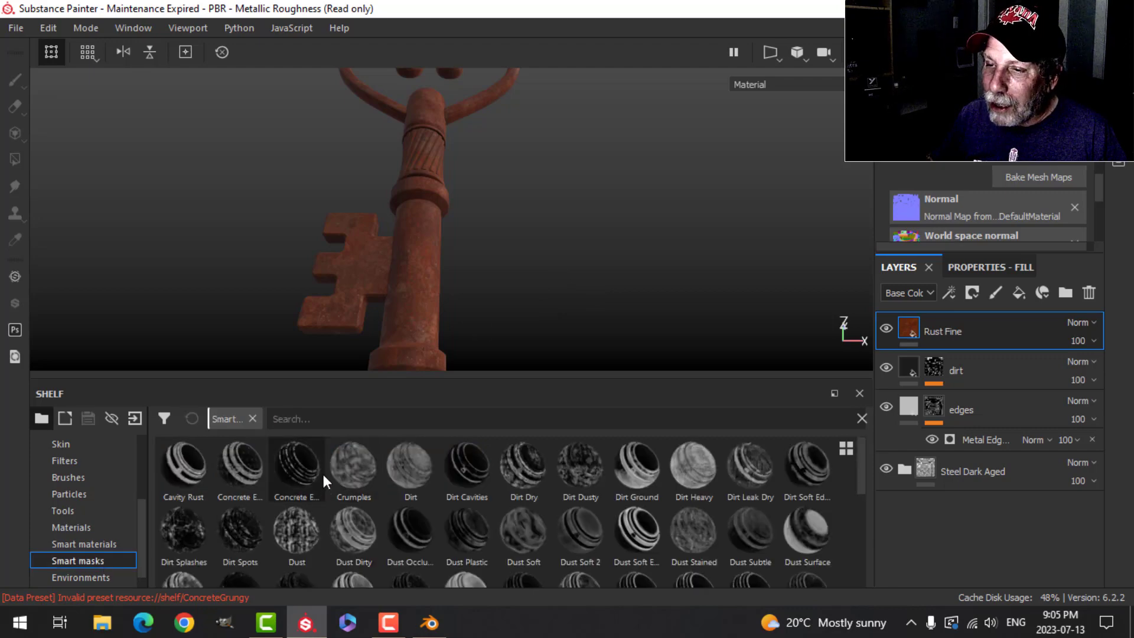
# Step: Search the smart masks for "rust" and apply Edge Rust as the mask of the Rust Fine layer
pyautogui.write('rust')
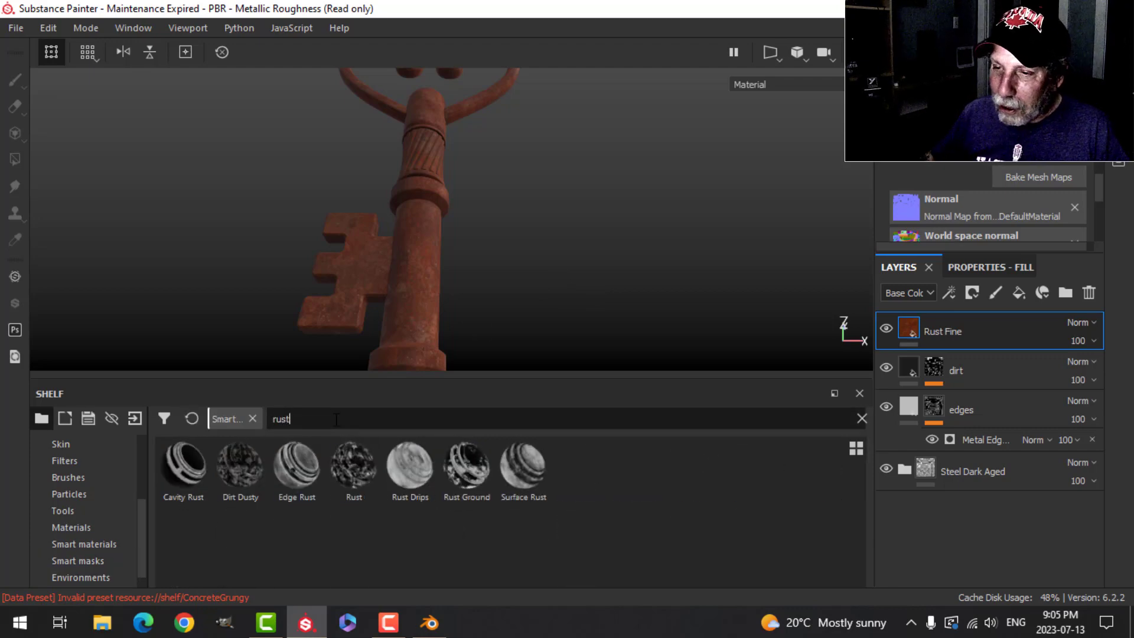
pyautogui.moveTo(297, 467); pyautogui.dragTo(912, 328)
pyautogui.keyDown('alt'); pyautogui.moveTo(471, 223); pyautogui.dragTo(499, 245); pyautogui.keyUp('alt')
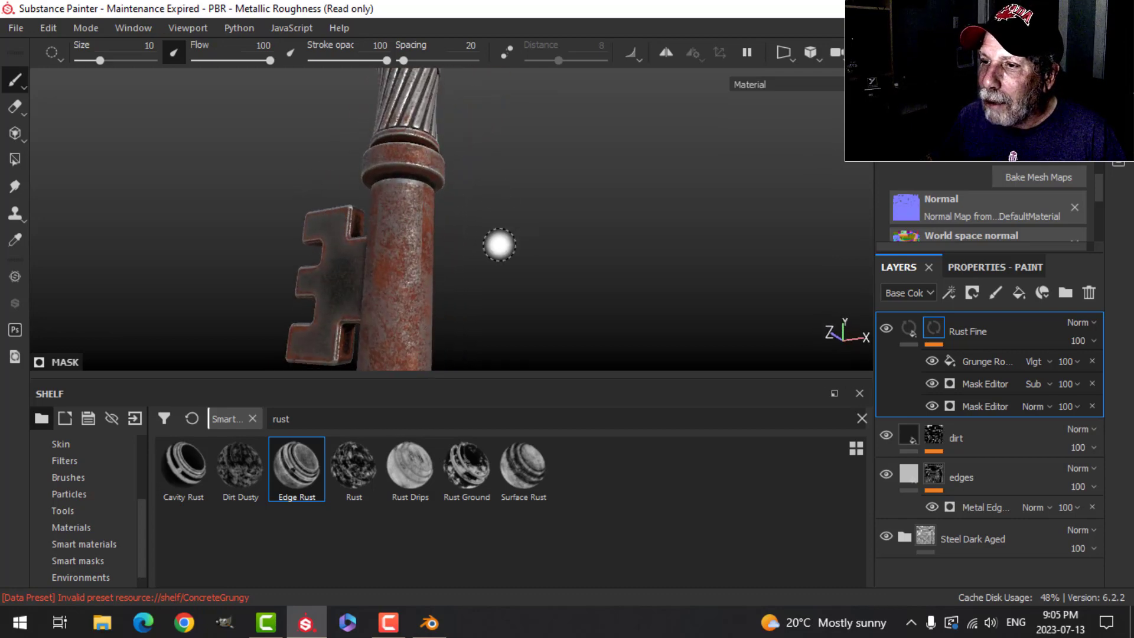
pyautogui.moveTo(499, 245)
pyautogui.keyDown('alt'); pyautogui.mouseDown(button='middle')
pyautogui.moveTo(479, 261)
pyautogui.moveTo(487, 242)
pyautogui.mouseUp(button='middle'); pyautogui.keyUp('alt')
pyautogui.keyDown('alt'); pyautogui.moveTo(487, 242); pyautogui.dragTo(505, 262); pyautogui.keyUp('alt')
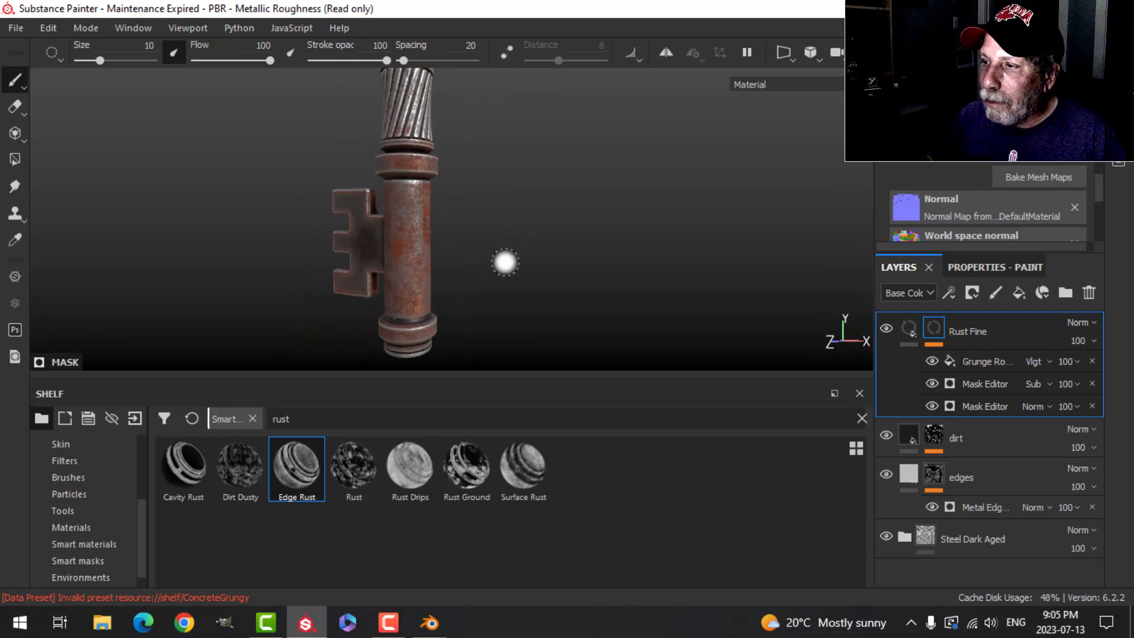
pyautogui.scroll(1, 505, 263)
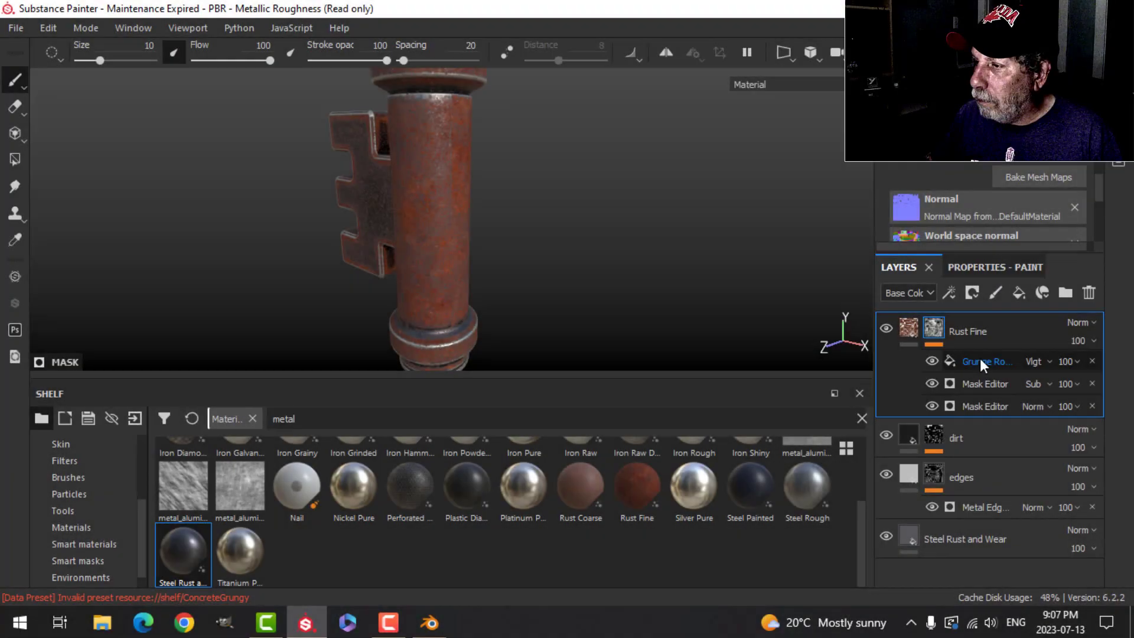
# Step: Switch the grunge fill in the Rust Fine mask to tri-planar projection and check the seams around the shaft
pyautogui.click(980, 359)
pyautogui.click(991, 271)
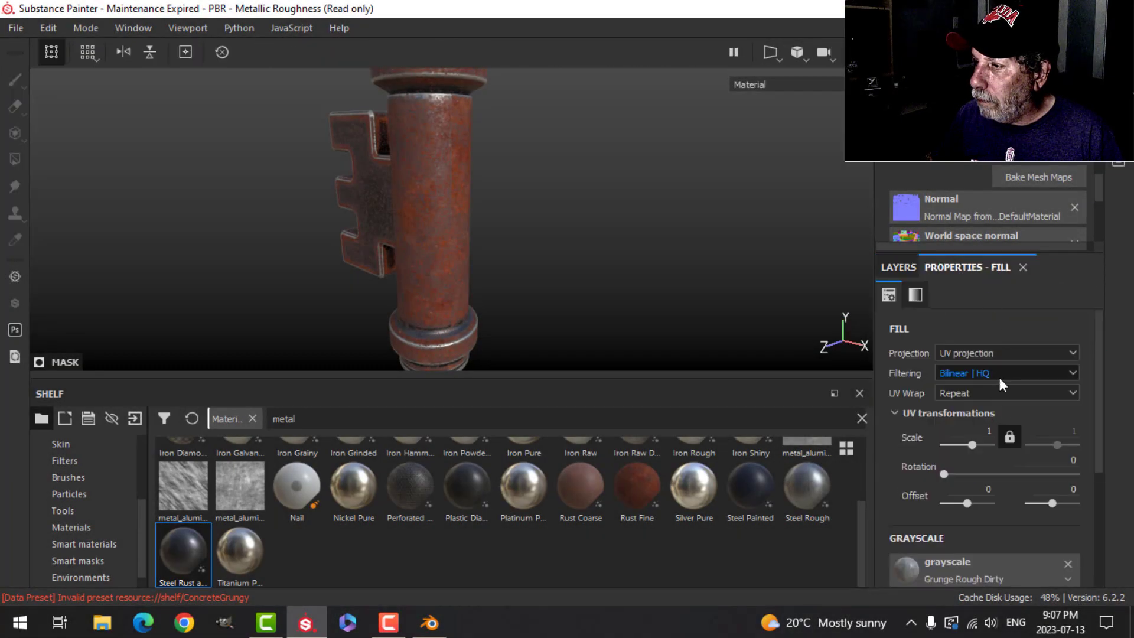
pyautogui.click(969, 352)
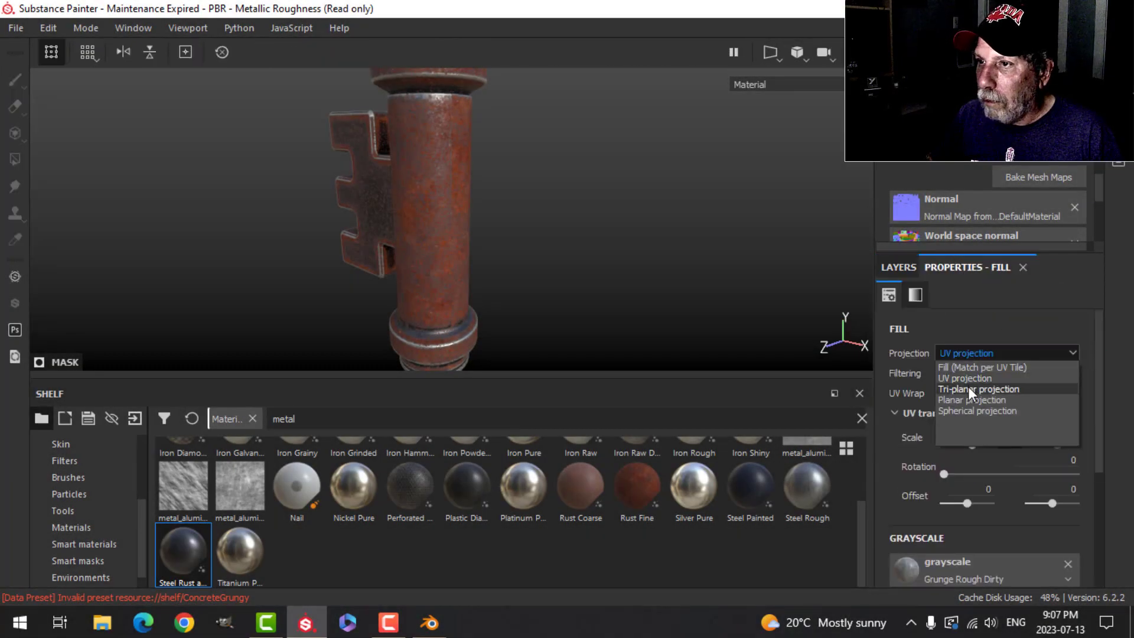
pyautogui.click(968, 386)
pyautogui.scroll(-2, 536, 224)
pyautogui.keyDown('alt'); pyautogui.moveTo(537, 227); pyautogui.dragTo(501, 200, button='middle'); pyautogui.keyUp('alt')
pyautogui.scroll(3, 494, 215)
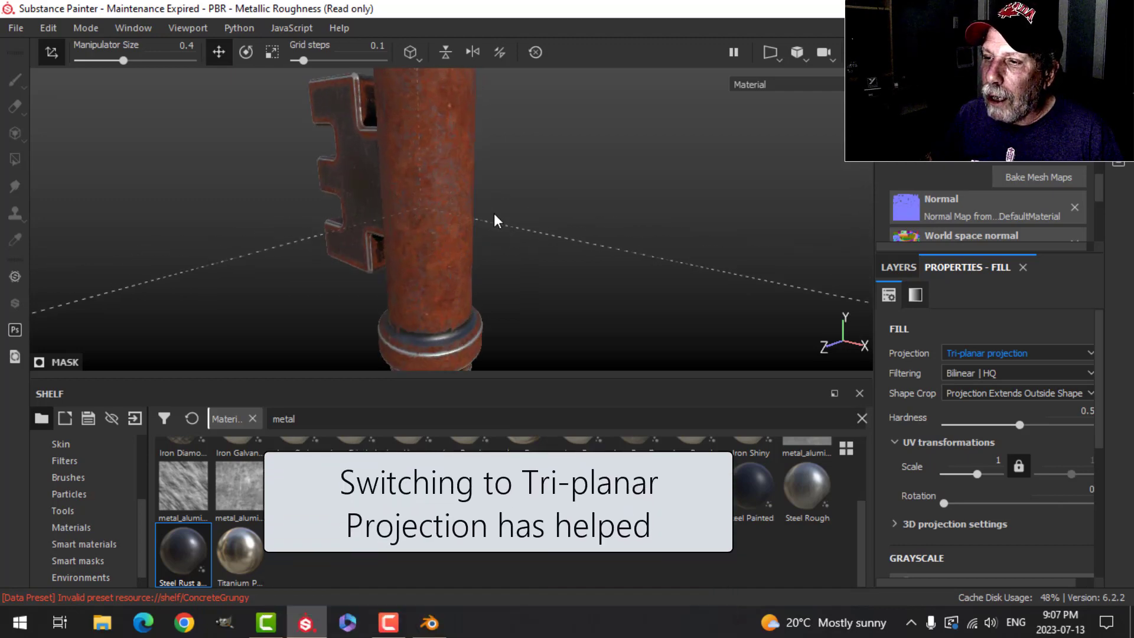
pyautogui.keyDown('alt'); pyautogui.moveTo(493, 216); pyautogui.dragTo(474, 207); pyautogui.keyUp('alt')
pyautogui.scroll(-3, 476, 200)
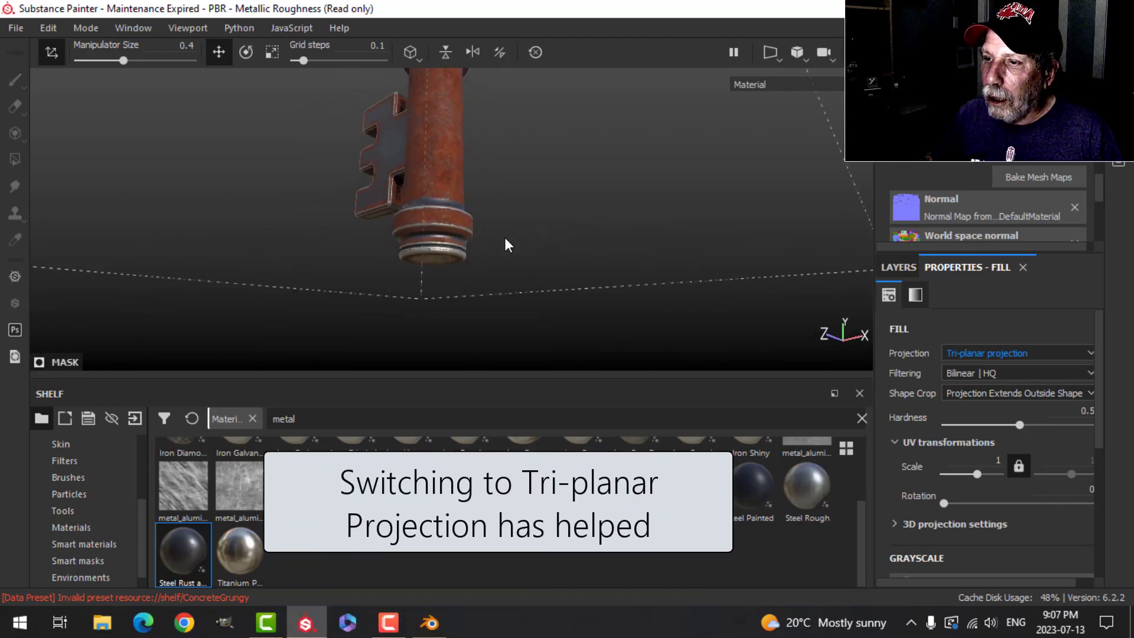
pyautogui.keyDown('alt'); pyautogui.moveTo(506, 266); pyautogui.dragTo(520, 177); pyautogui.keyUp('alt')
# Step: Lower the opacity of the bottommost Mask Editor effect in the Rust Fine mask to 65
pyautogui.click(908, 269)
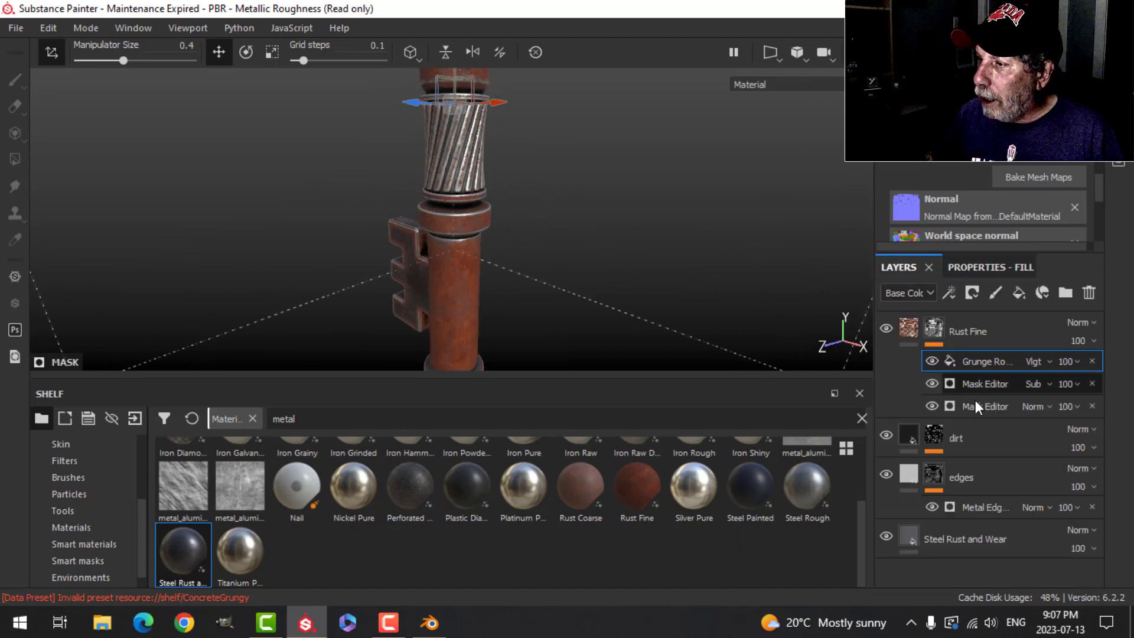
pyautogui.click(1063, 407)
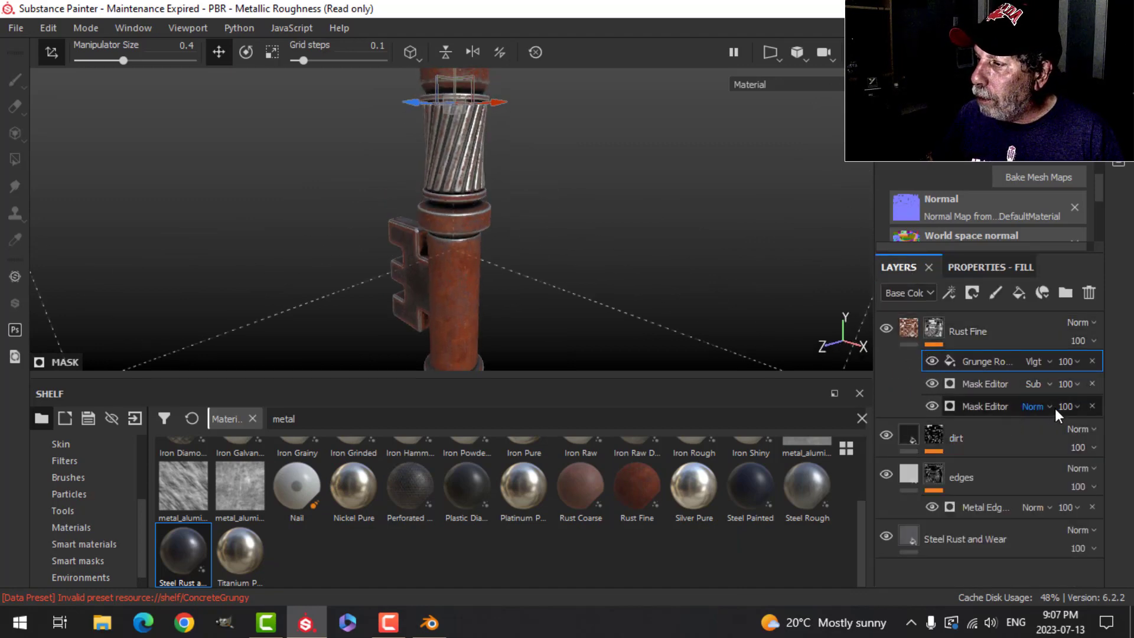
pyautogui.moveTo(1124, 437); pyautogui.dragTo(1093, 435)
pyautogui.moveTo(594, 256)
pyautogui.keyDown('alt'); pyautogui.mouseDown()
pyautogui.moveTo(594, 208)
pyautogui.moveTo(644, 248)
pyautogui.moveTo(598, 262)
pyautogui.mouseUp(); pyautogui.keyUp('alt')
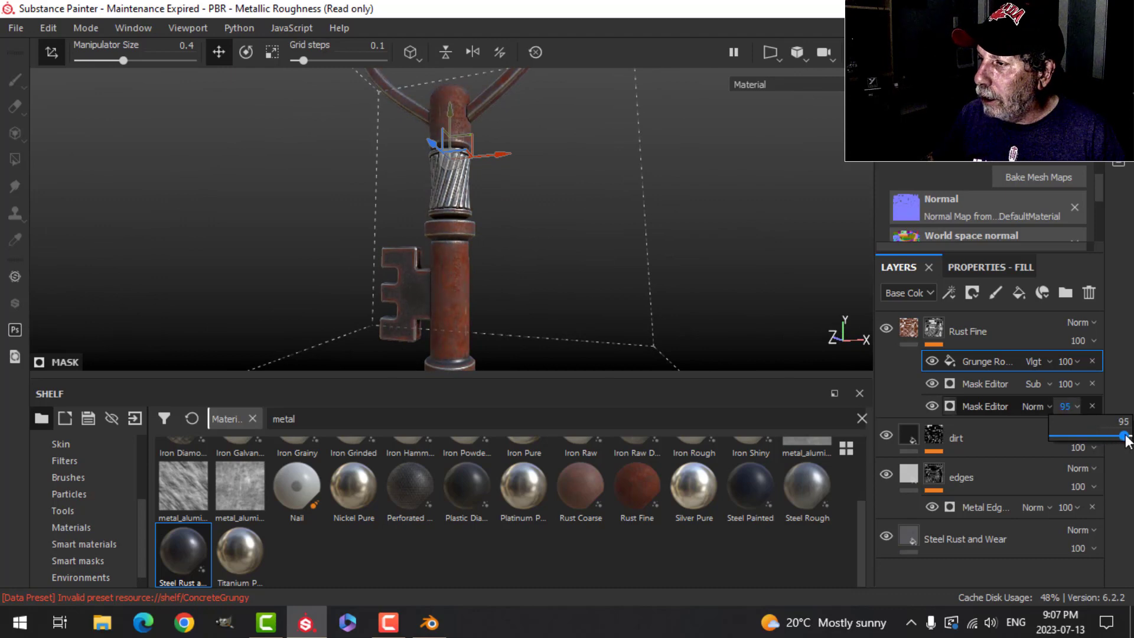
pyautogui.moveTo(1124, 439); pyautogui.dragTo(1130, 440)
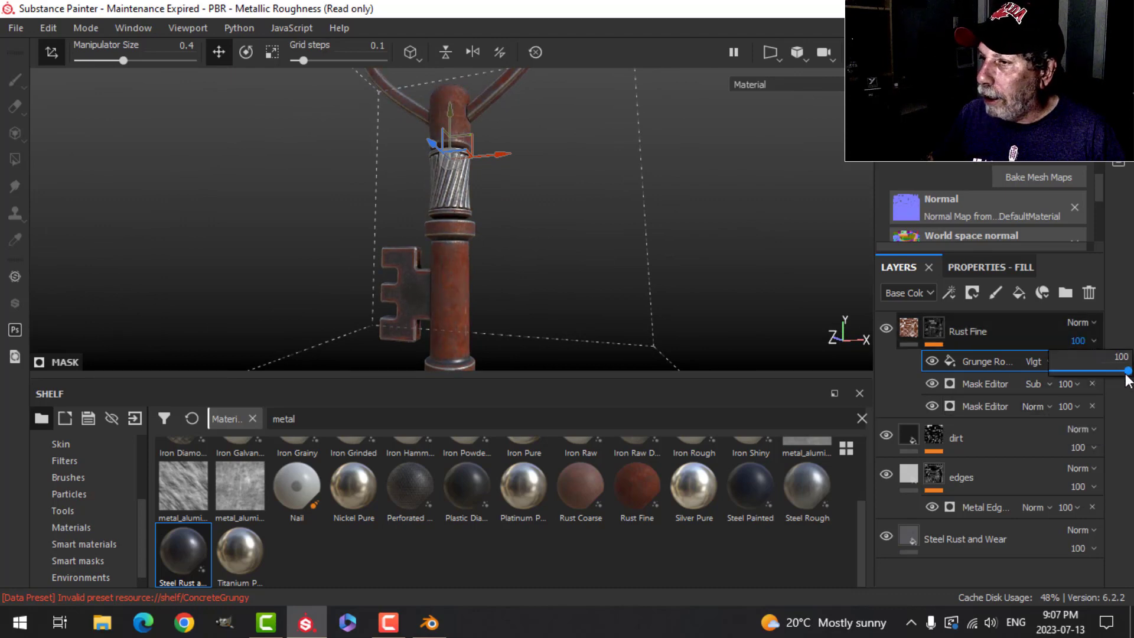
pyautogui.moveTo(1125, 374); pyautogui.dragTo(1082, 376)
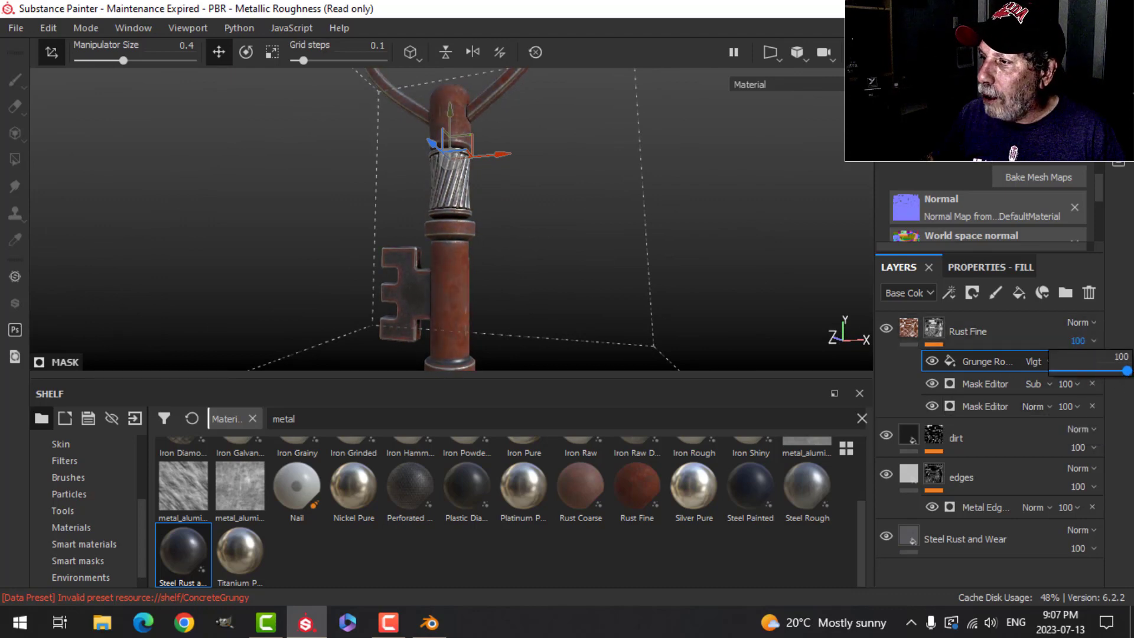
pyautogui.click(1076, 406)
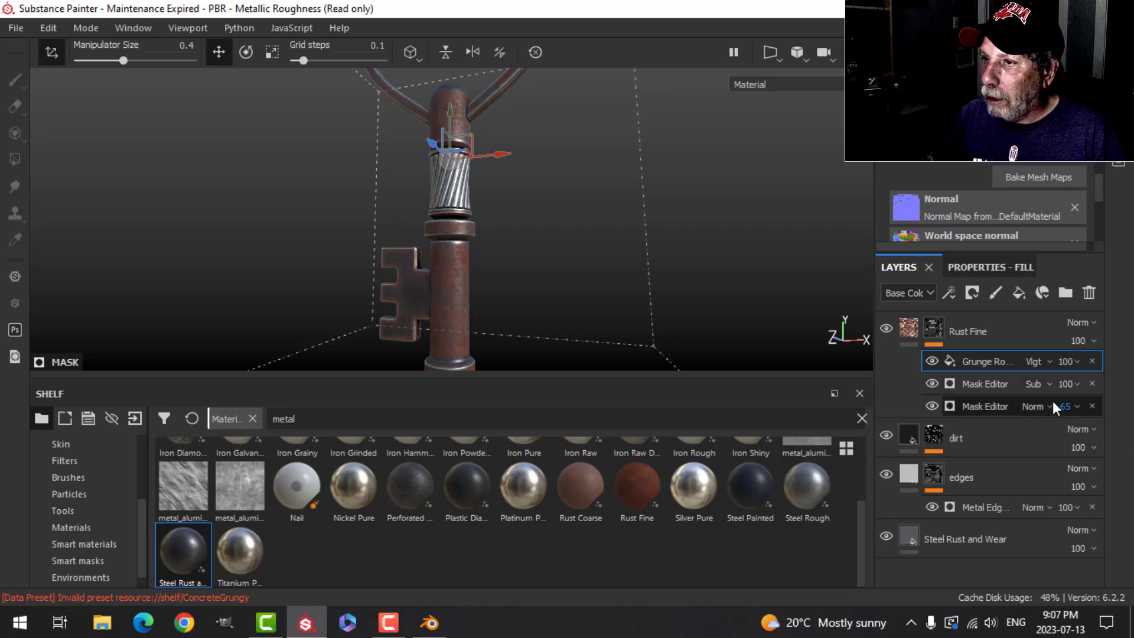
# Step: Examine the rust over the key's twisted grip, collar, shaft, bit and heart-shaped bow in an enlarged viewport with the projection manipulator hidden
pyautogui.scroll(5, 642, 297)
pyautogui.press('Tab')
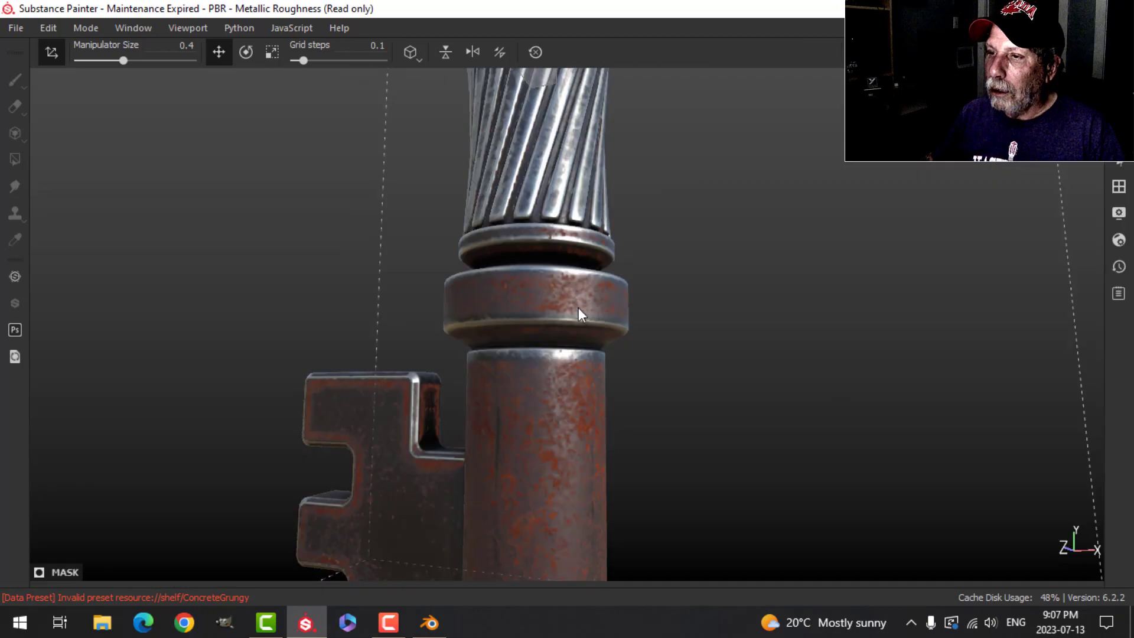
pyautogui.scroll(-6, 579, 310)
pyautogui.keyDown('alt'); pyautogui.moveTo(537, 384); pyautogui.dragTo(551, 319, button='middle'); pyautogui.keyUp('alt')
pyautogui.keyDown('alt'); pyautogui.moveTo(555, 330); pyautogui.dragTo(378, 247); pyautogui.keyUp('alt')
pyautogui.click(52, 58)
pyautogui.keyDown('alt'); pyautogui.moveTo(626, 307); pyautogui.dragTo(507, 370); pyautogui.keyUp('alt')
pyautogui.scroll(3, 602, 440)
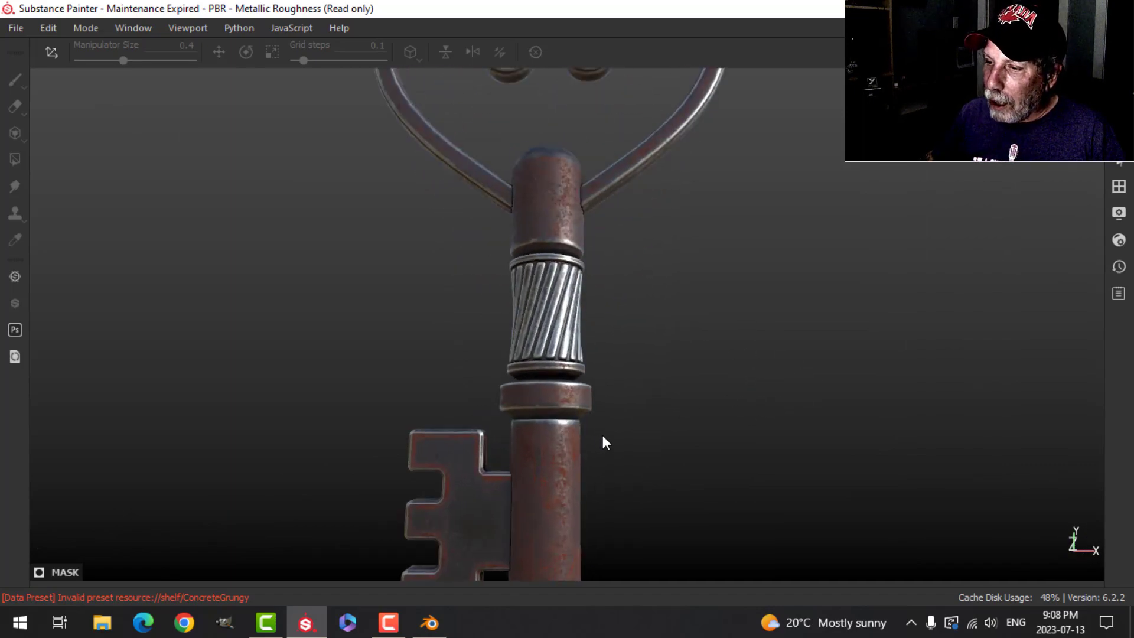
pyautogui.keyDown('alt'); pyautogui.moveTo(602, 440); pyautogui.dragTo(555, 371); pyautogui.keyUp('alt')
pyautogui.scroll(-5, 596, 452)
pyautogui.press('Tab')
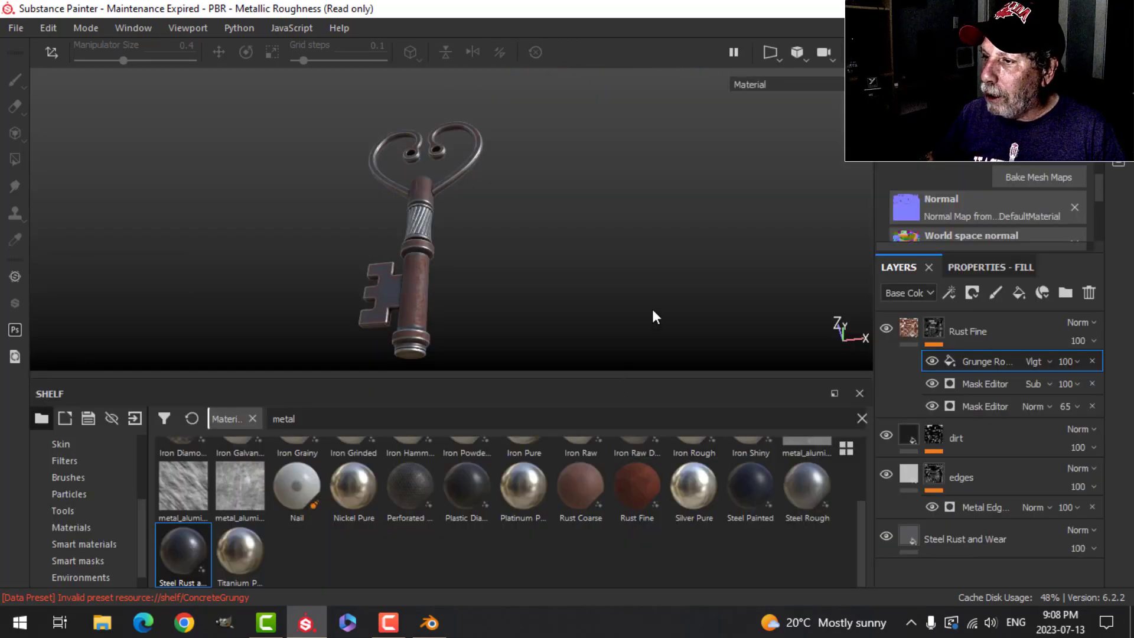
# Step: Add a paint layer above Rust Fine and limit its brush material to the color and height channels
pyautogui.click(1002, 344)
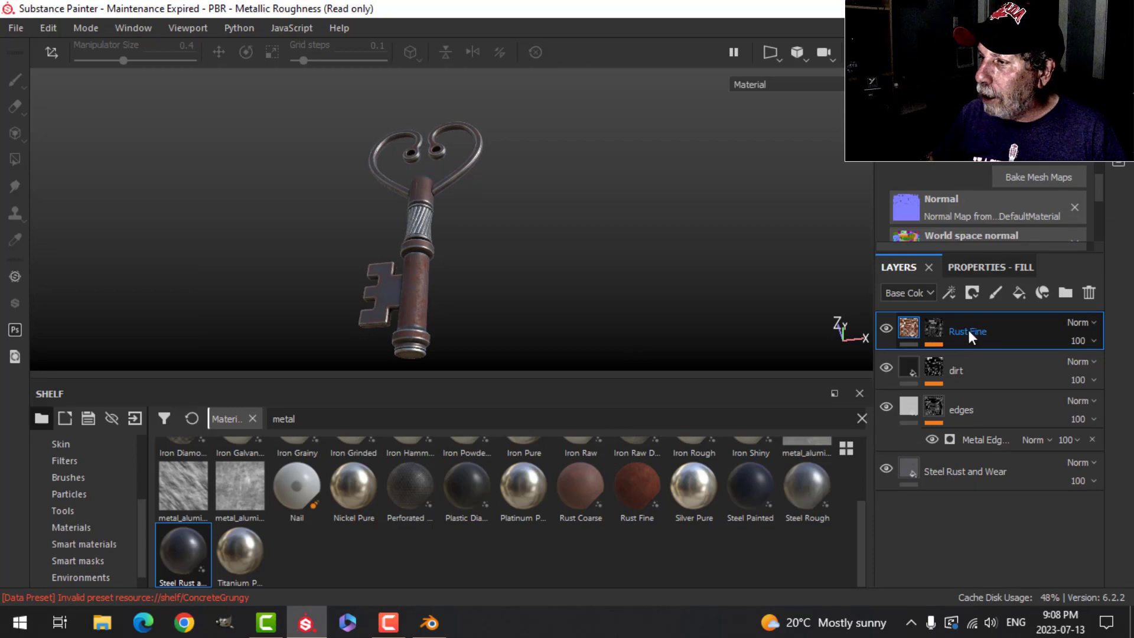
pyautogui.click(997, 293)
pyautogui.click(976, 269)
pyautogui.scroll(-5, 951, 466)
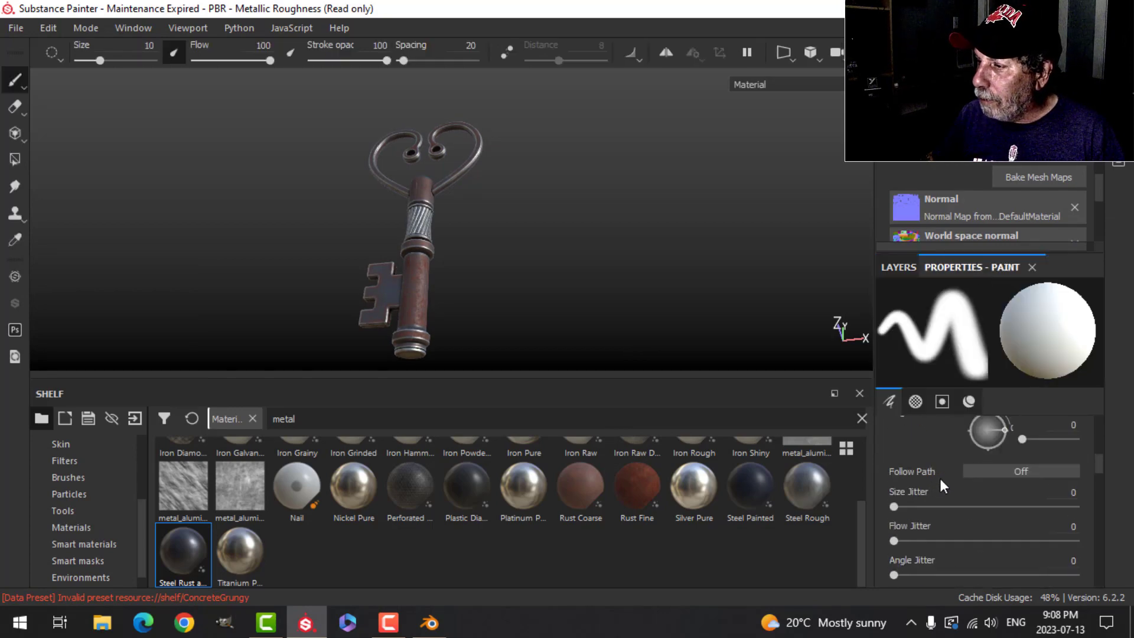
pyautogui.scroll(-8, 951, 482)
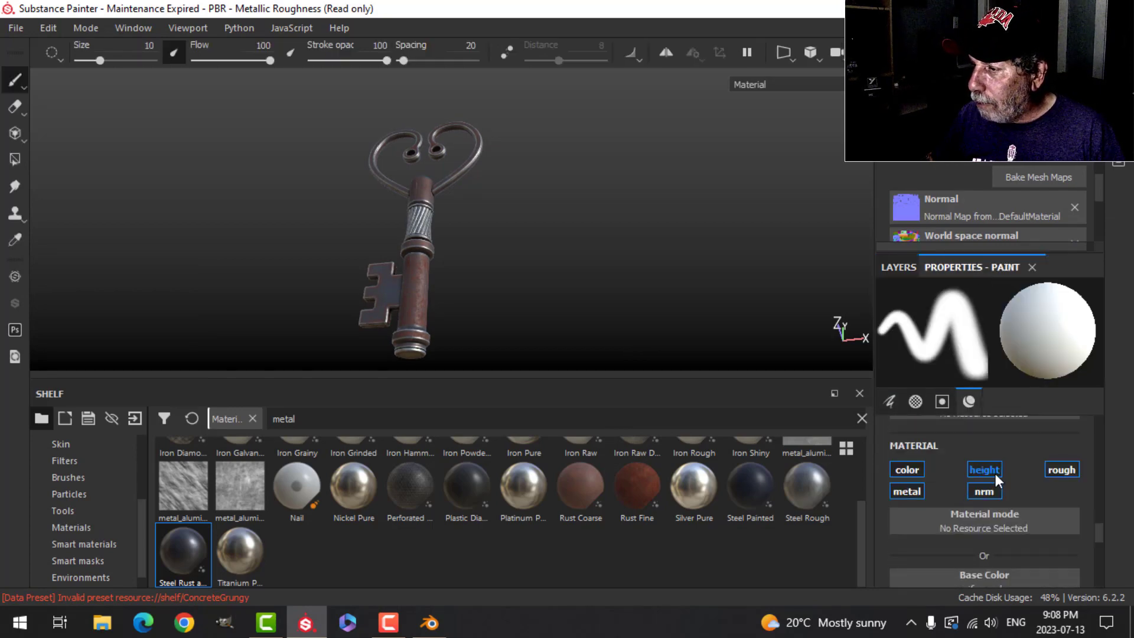
pyautogui.click(918, 469)
pyautogui.scroll(-3, 980, 531)
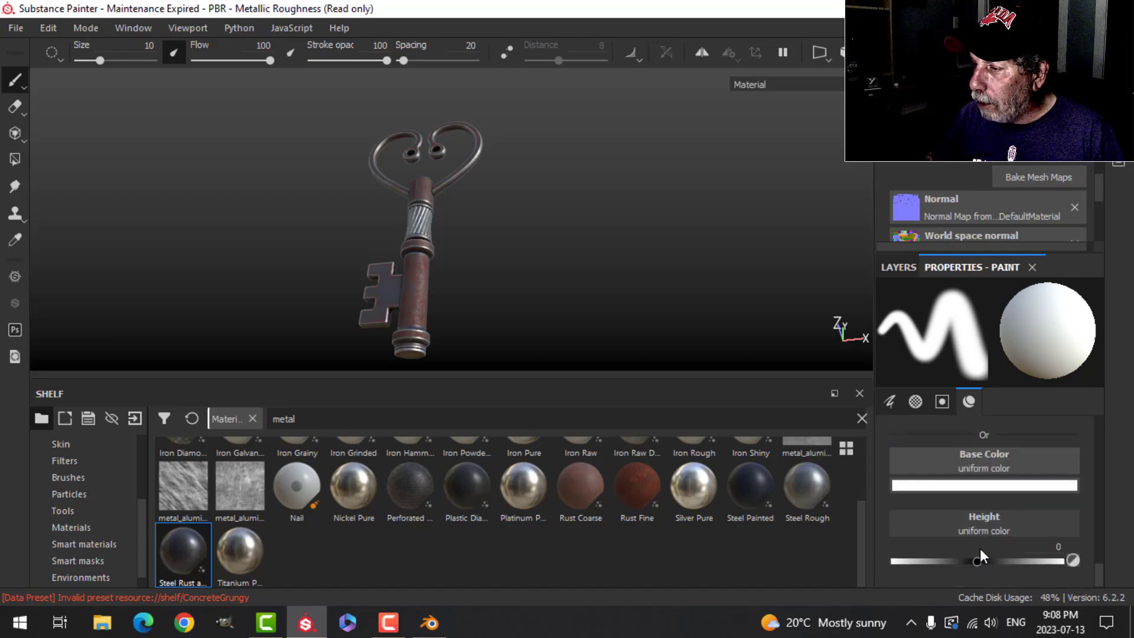
# Step: Set the brush's base color to near black (0.004) and its height to -0.0821
pyautogui.click(931, 480)
pyautogui.moveTo(913, 428); pyautogui.dragTo(902, 441)
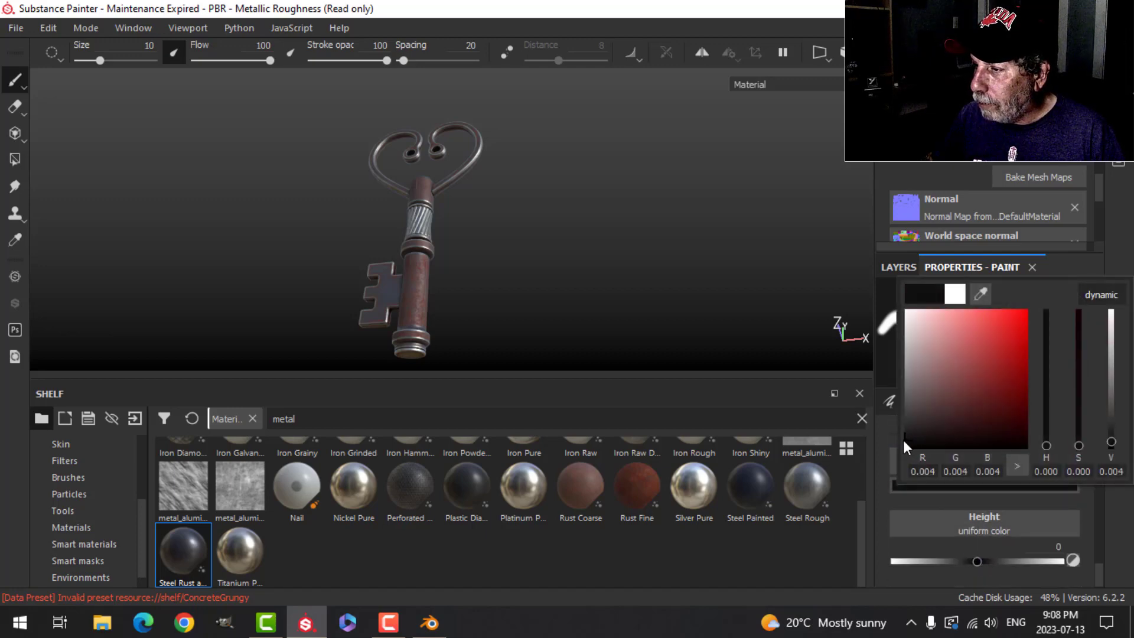
pyautogui.click(1125, 262)
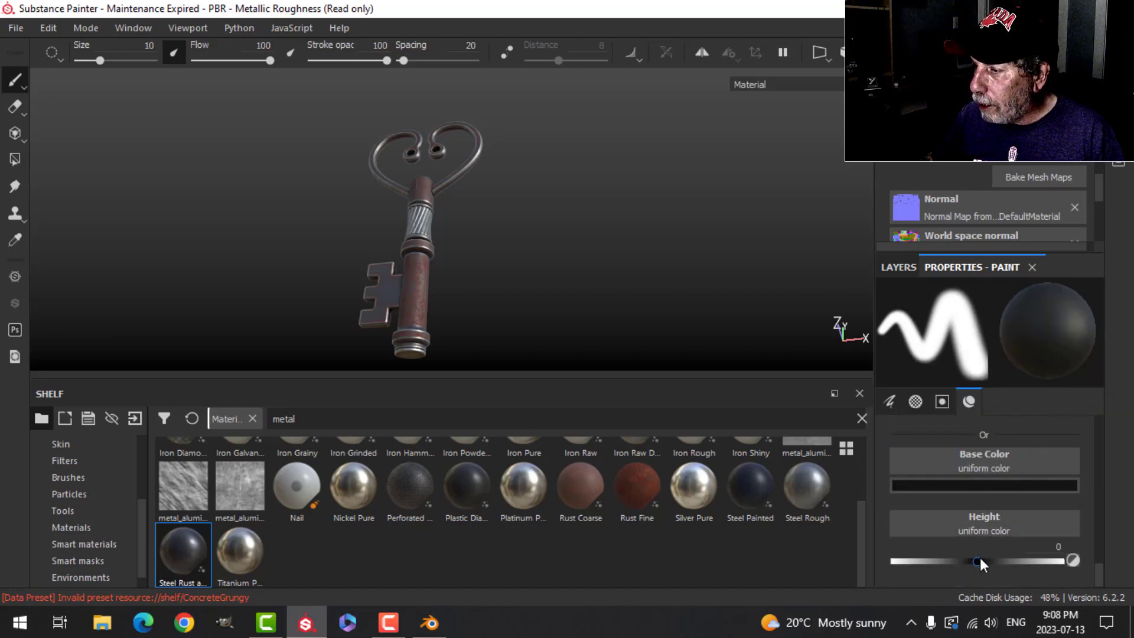
pyautogui.moveTo(979, 559); pyautogui.dragTo(970, 558)
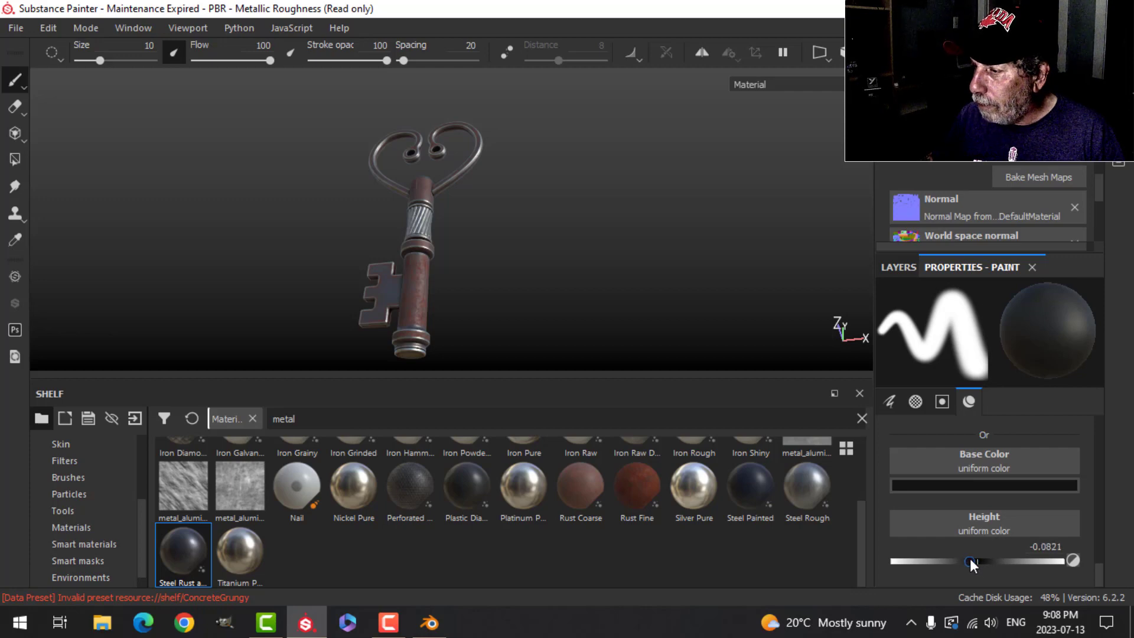
# Step: Search the alphas for "crack" and use Cracks Cells as the brush alpha
pyautogui.click(898, 267)
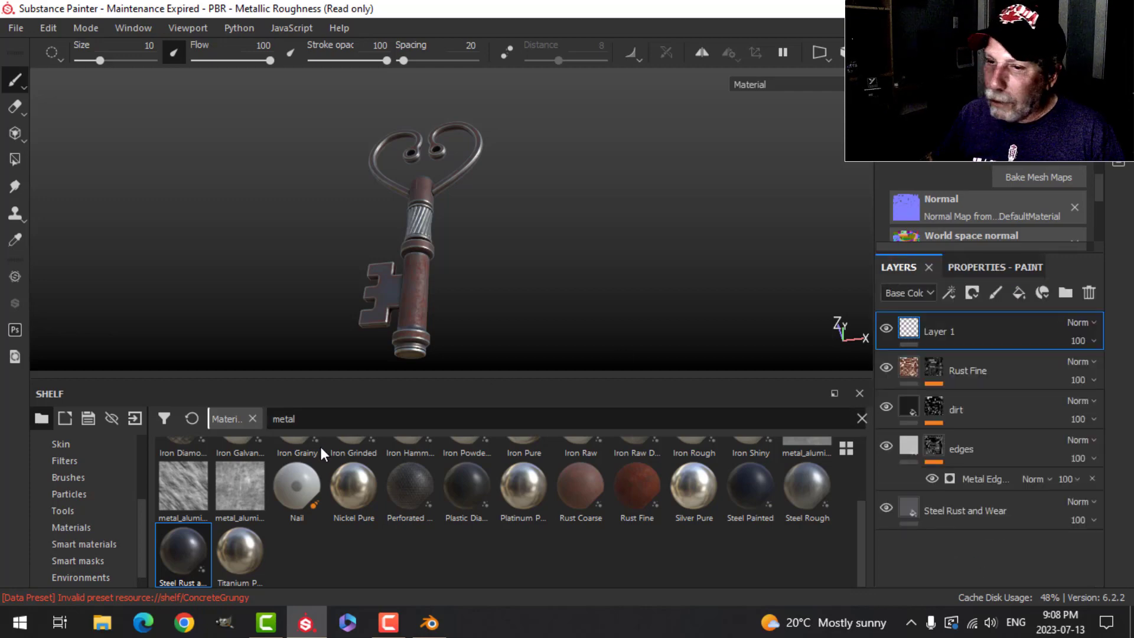
pyautogui.scroll(3, 80, 502)
pyautogui.click(347, 418)
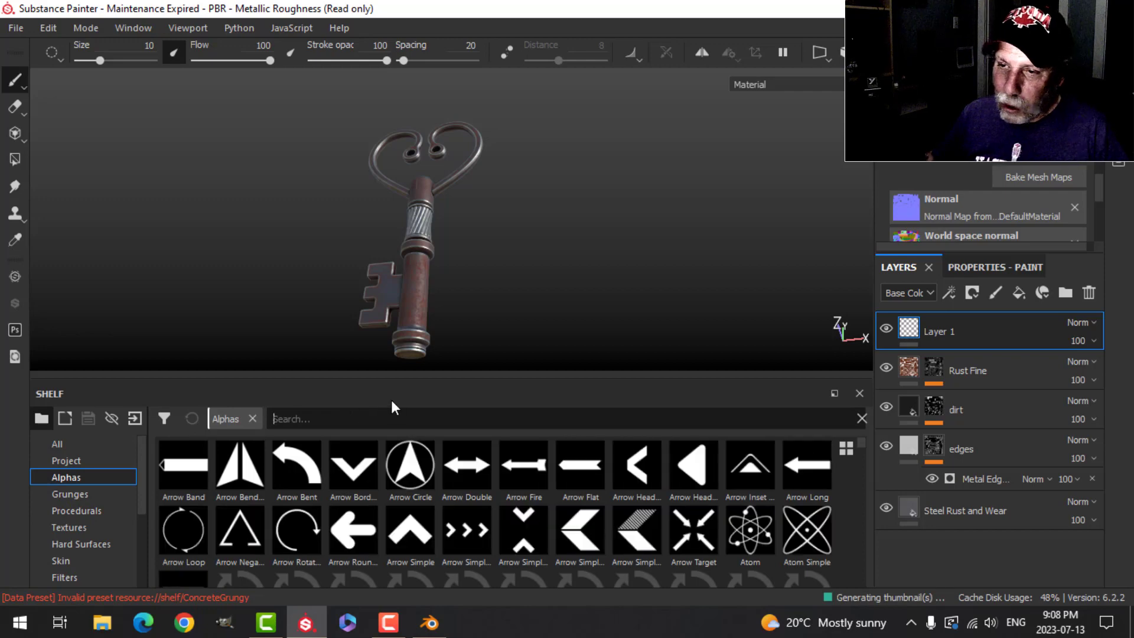
pyautogui.write('crack')
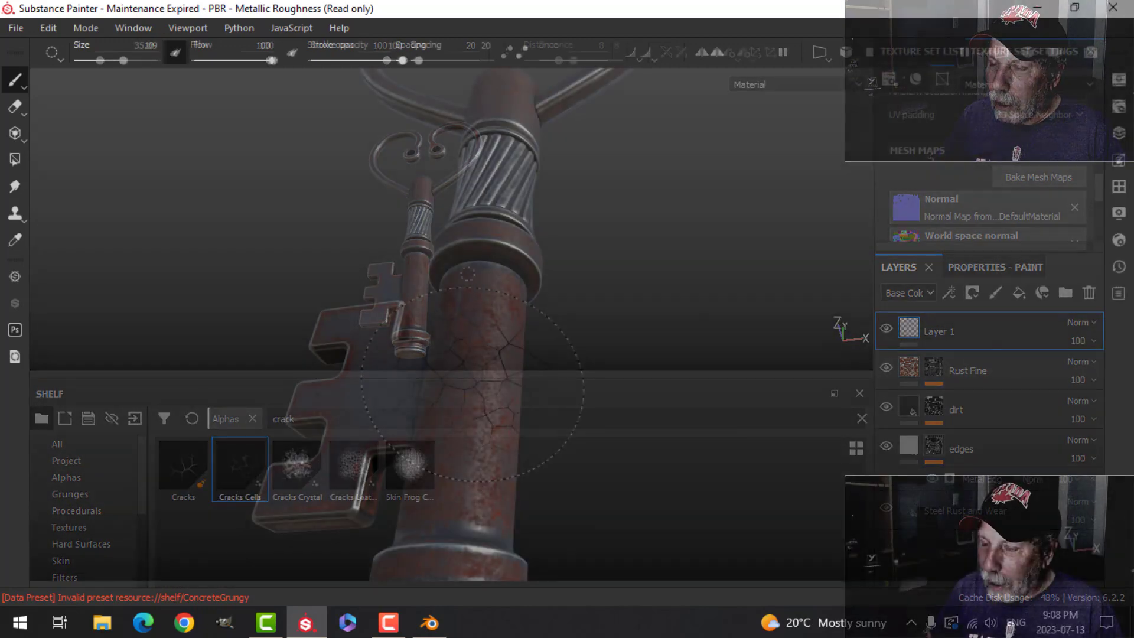
# Step: Stamp dark recessed cracks over the key's shaft, collar and bit, varying the brush size up to 66.69 and lowering the flow to 83
pyautogui.moveTo(549, 425)
pyautogui.keyDown('alt'); pyautogui.mouseDown()
pyautogui.moveTo(435, 436)
pyautogui.moveTo(501, 463)
pyautogui.mouseUp(); pyautogui.keyUp('alt')
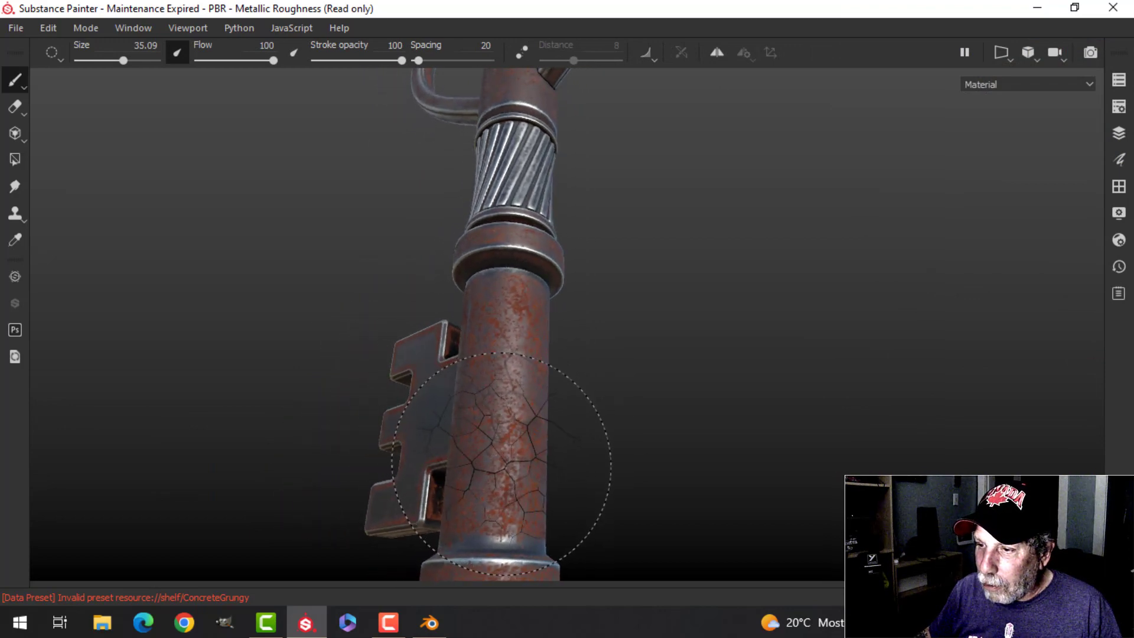
pyautogui.scroll(-3, 638, 321)
pyautogui.keyDown('alt'); pyautogui.moveTo(637, 321); pyautogui.dragTo(625, 368); pyautogui.keyUp('alt')
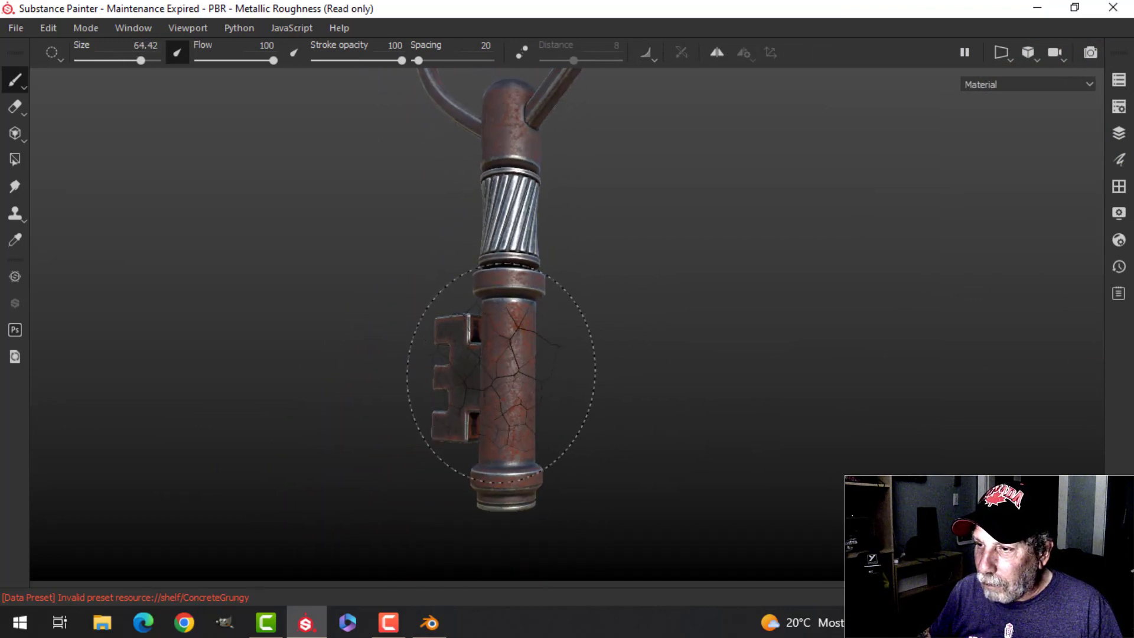
pyautogui.scroll(-3, 663, 324)
pyautogui.scroll(6, 653, 331)
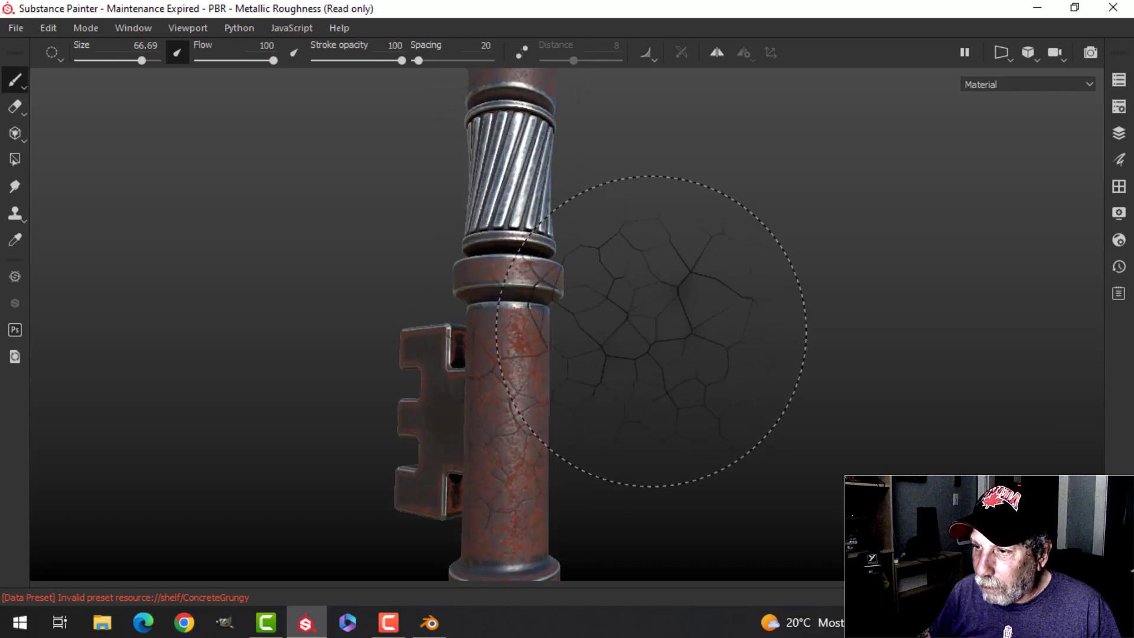
pyautogui.moveTo(653, 331)
pyautogui.keyDown('alt'); pyautogui.mouseDown()
pyautogui.moveTo(655, 315)
pyautogui.moveTo(845, 332)
pyautogui.moveTo(680, 331)
pyautogui.moveTo(643, 307)
pyautogui.moveTo(648, 337)
pyautogui.mouseUp(); pyautogui.keyUp('alt')
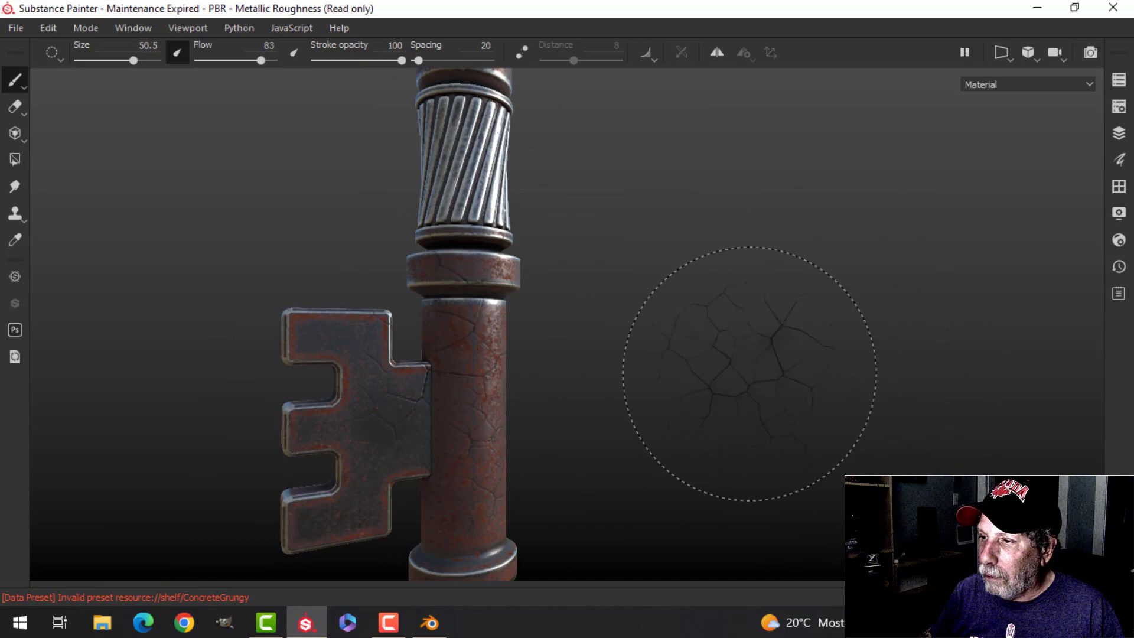
# Step: Reduce the crack brush size to 37.77 and stamp further cracks around the key's shaft and collar
pyautogui.moveTo(531, 210)
pyautogui.keyDown('alt'); pyautogui.mouseDown()
pyautogui.moveTo(582, 354)
pyautogui.moveTo(381, 373)
pyautogui.mouseUp(); pyautogui.keyUp('alt')
pyautogui.keyDown('alt'); pyautogui.moveTo(355, 311); pyautogui.dragTo(433, 393); pyautogui.keyUp('alt')
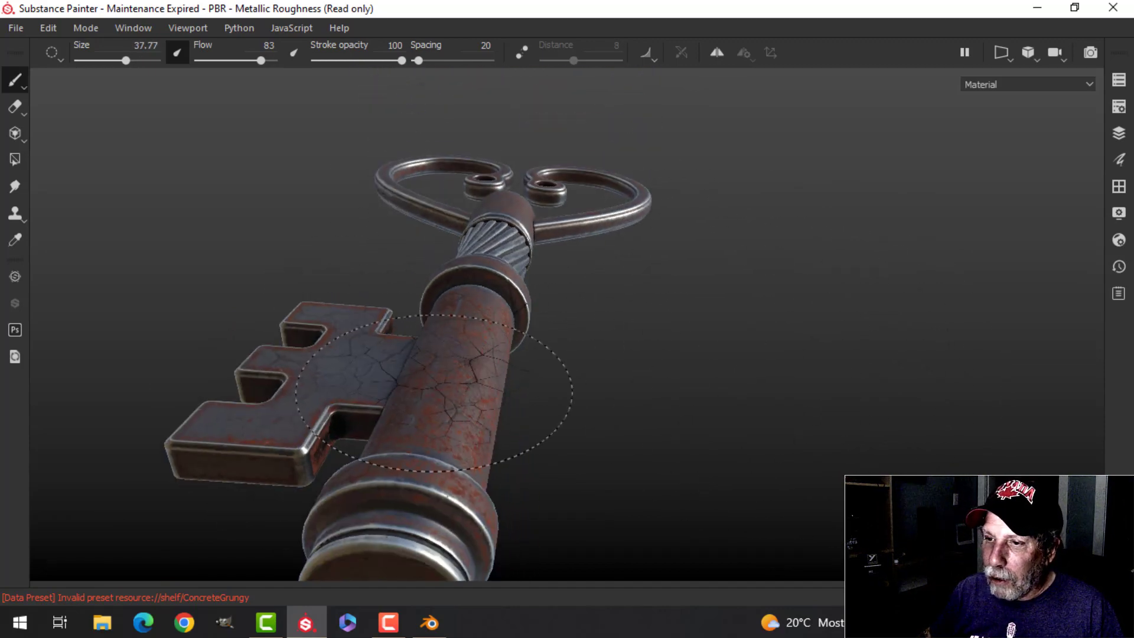
pyautogui.keyDown('alt'); pyautogui.moveTo(419, 509); pyautogui.dragTo(581, 276); pyautogui.keyUp('alt')
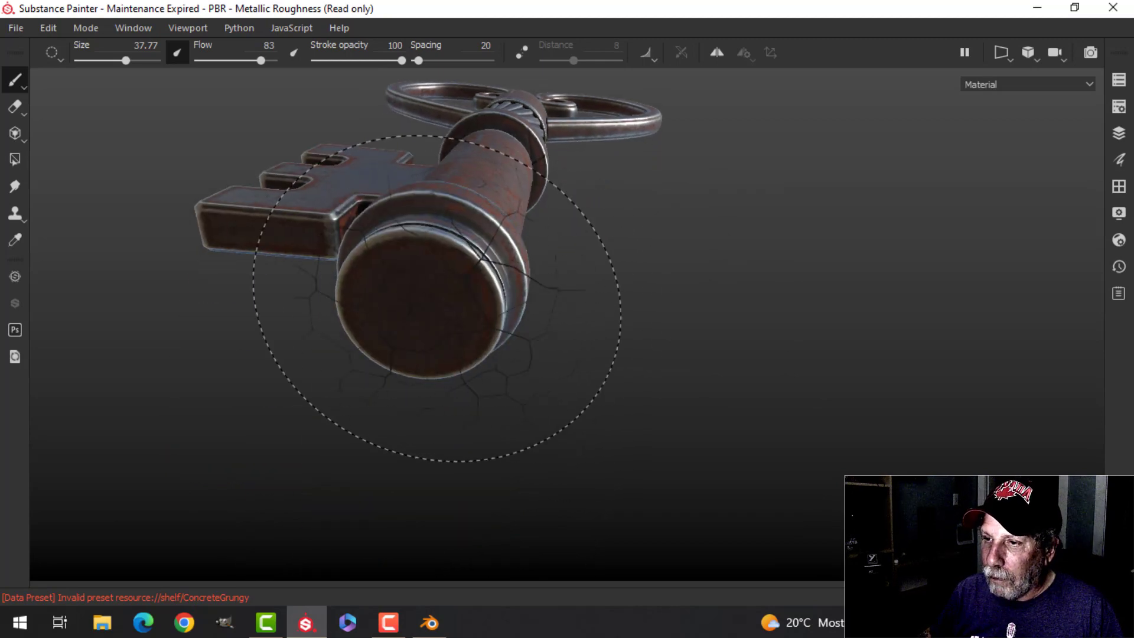
pyautogui.keyDown('alt'); pyautogui.moveTo(643, 295); pyautogui.dragTo(572, 329); pyautogui.keyUp('alt')
pyautogui.keyDown('alt'); pyautogui.moveTo(372, 278); pyautogui.dragTo(385, 386, button='right'); pyautogui.keyUp('alt')
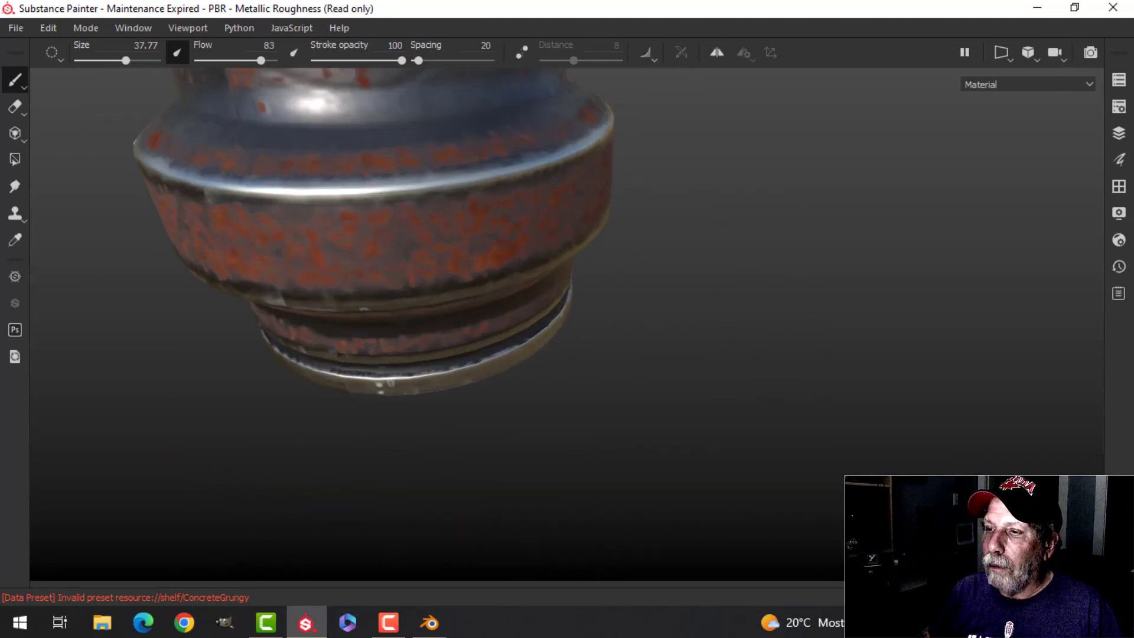
pyautogui.scroll(-9, 583, 299)
pyautogui.keyDown('alt'); pyautogui.moveTo(593, 254); pyautogui.dragTo(619, 381, button='middle'); pyautogui.keyUp('alt')
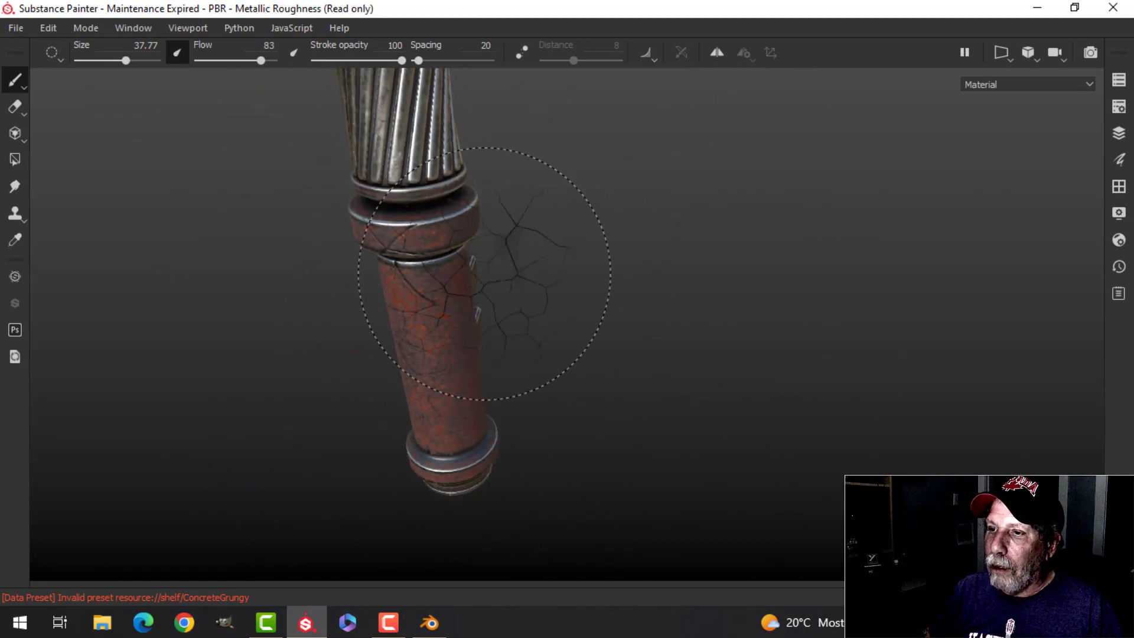
pyautogui.keyDown('alt'); pyautogui.moveTo(583, 317); pyautogui.dragTo(613, 246); pyautogui.keyUp('alt')
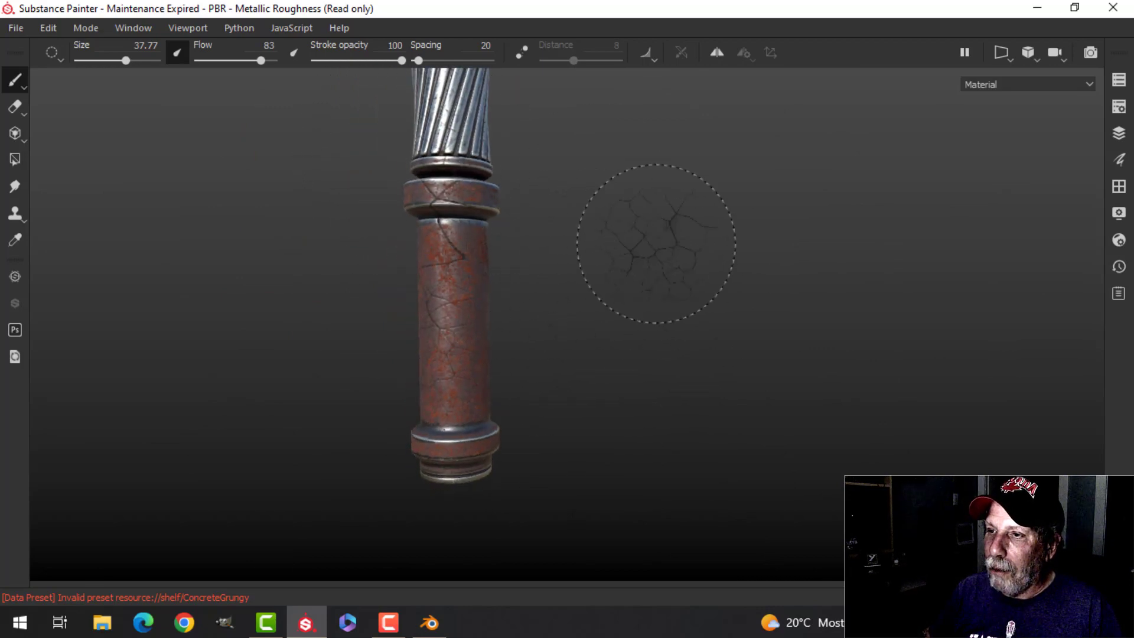
# Step: Raise the brush flow to 89 and size to 51.65, stamping cracks on the rounded cap below the heart
pyautogui.keyDown('alt'); pyautogui.moveTo(656, 244); pyautogui.dragTo(757, 312, button='middle'); pyautogui.keyUp('alt')
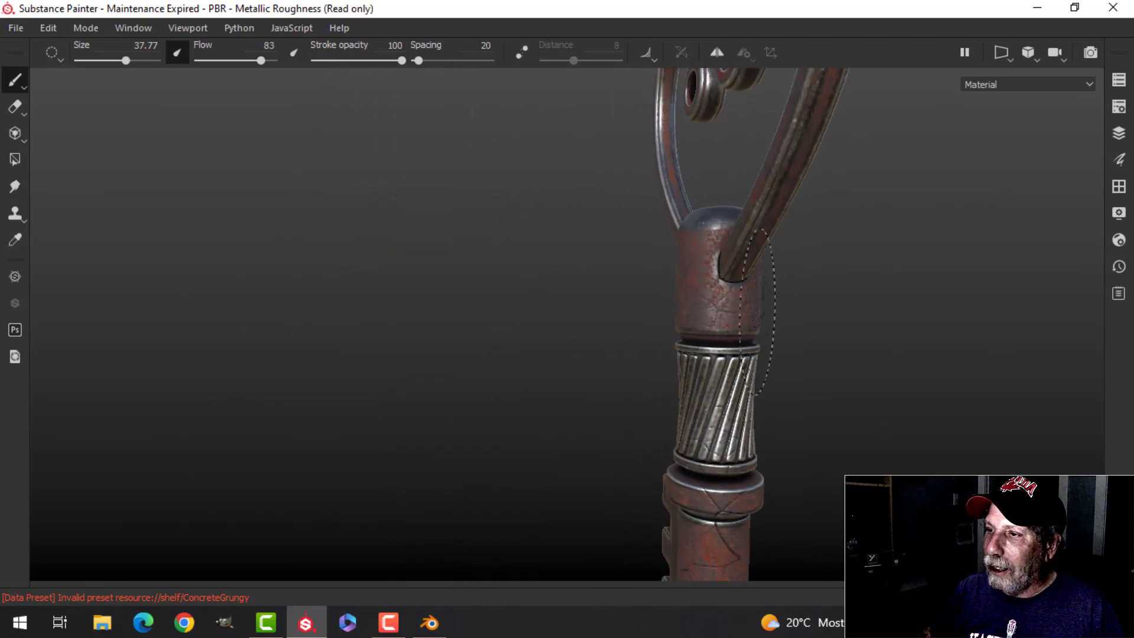
pyautogui.keyDown('alt'); pyautogui.moveTo(730, 249); pyautogui.dragTo(670, 238); pyautogui.keyUp('alt')
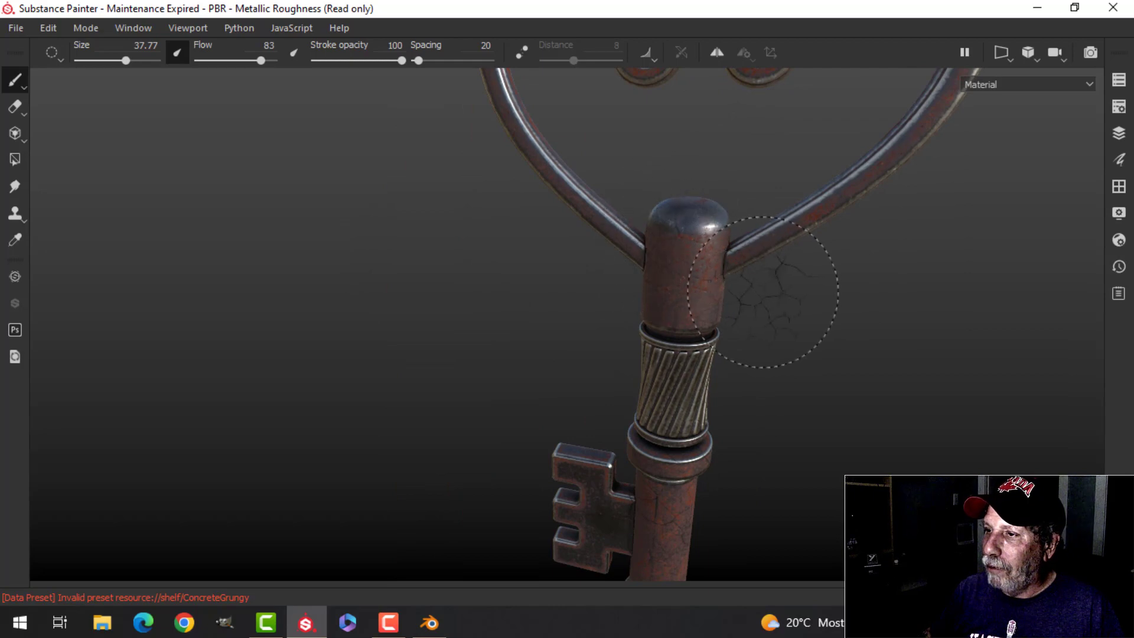
pyautogui.scroll(-3, 763, 292)
pyautogui.keyDown('alt'); pyautogui.moveTo(760, 299); pyautogui.dragTo(765, 440, button='middle'); pyautogui.keyUp('alt')
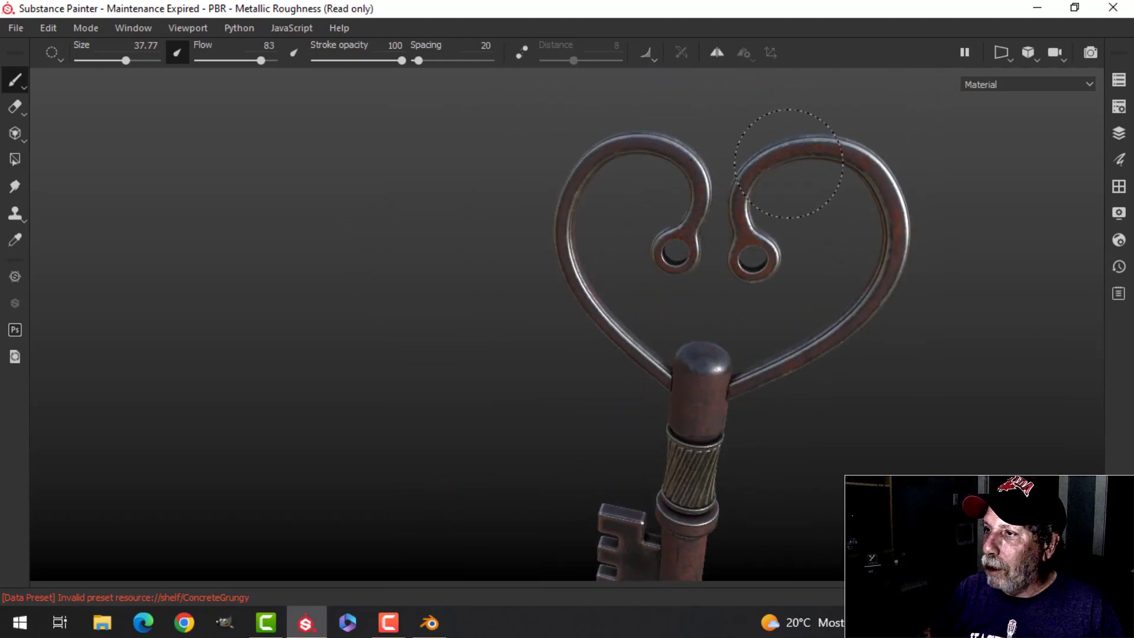
pyautogui.keyDown('alt'); pyautogui.moveTo(923, 349); pyautogui.dragTo(762, 355, button='middle'); pyautogui.keyUp('alt')
pyautogui.keyDown('alt'); pyautogui.moveTo(672, 506); pyautogui.dragTo(582, 431); pyautogui.keyUp('alt')
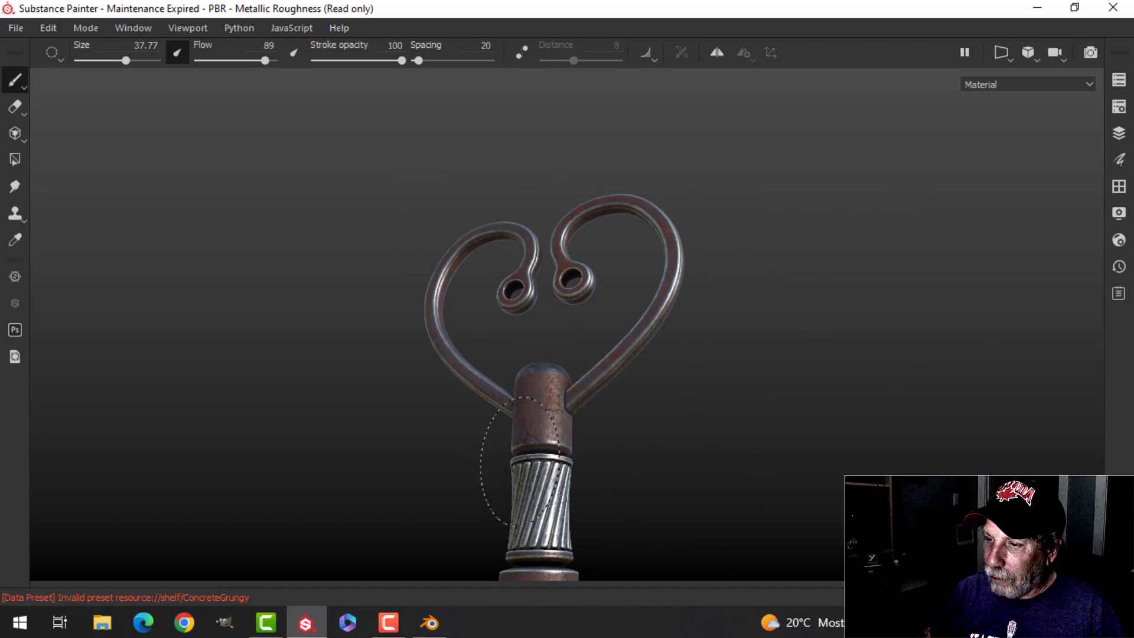
pyautogui.moveTo(650, 485)
pyautogui.keyDown('alt'); pyautogui.mouseDown()
pyautogui.moveTo(628, 516)
pyautogui.moveTo(648, 449)
pyautogui.moveTo(778, 450)
pyautogui.mouseUp(); pyautogui.keyUp('alt')
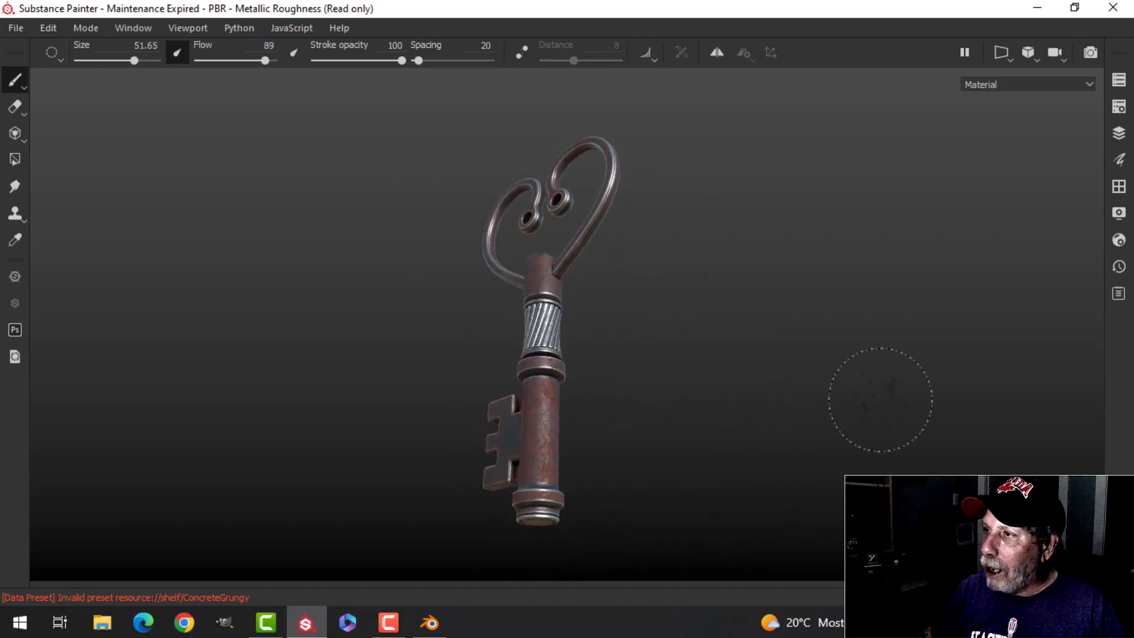
# Step: Lay the key diagonally across the viewport using free rotation, and restore constrained rotation
pyautogui.click(1060, 59)
pyautogui.click(1071, 76)
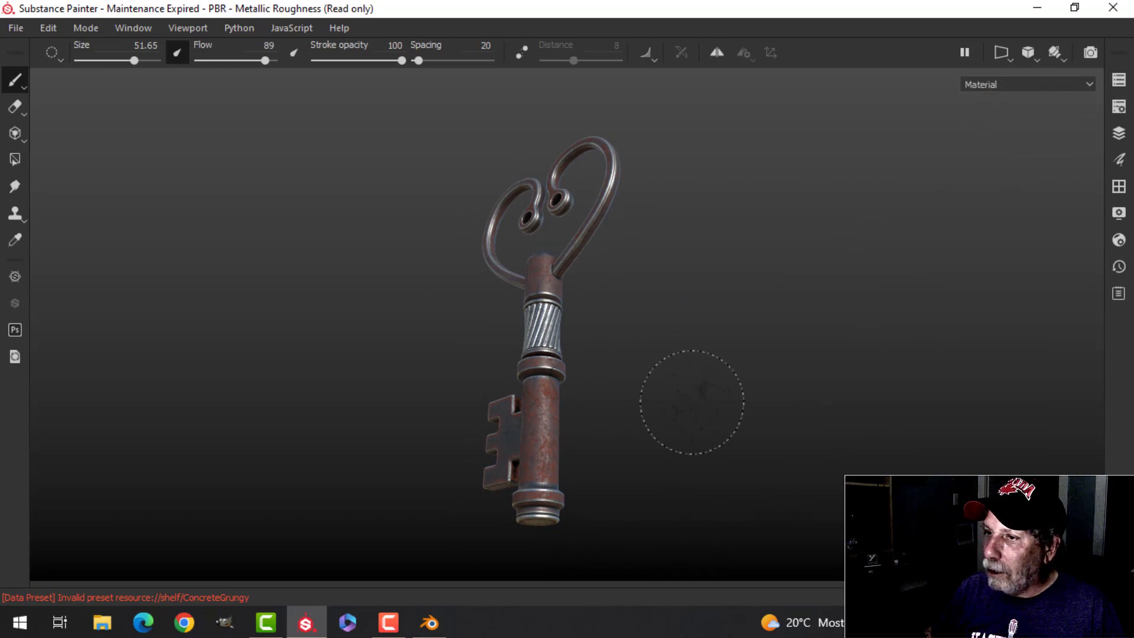
pyautogui.moveTo(690, 399)
pyautogui.keyDown('alt'); pyautogui.mouseDown()
pyautogui.moveTo(635, 448)
pyautogui.moveTo(586, 388)
pyautogui.moveTo(641, 445)
pyautogui.moveTo(602, 215)
pyautogui.moveTo(621, 499)
pyautogui.moveTo(519, 506)
pyautogui.moveTo(519, 516)
pyautogui.mouseUp(); pyautogui.keyUp('alt')
pyautogui.click(1066, 53)
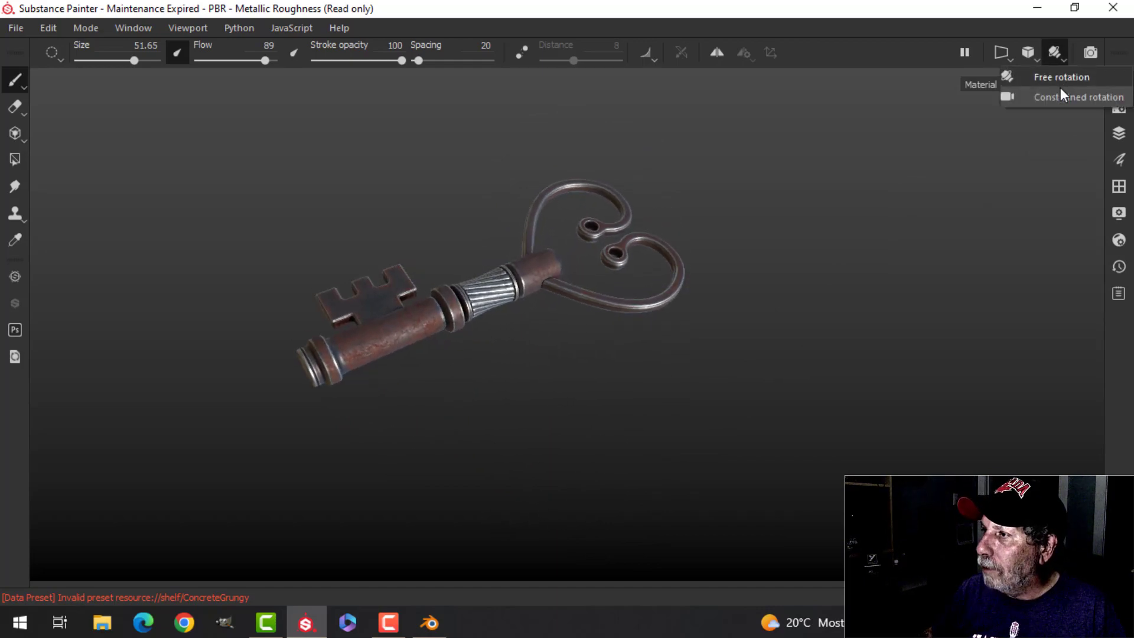
pyautogui.click(1063, 95)
# Step: Examine the key's cracks and rust up close while rotating the environment lighting
pyautogui.scroll(5, 696, 330)
pyautogui.keyDown('alt'); pyautogui.moveTo(677, 346); pyautogui.dragTo(790, 347, button='middle'); pyautogui.keyUp('alt')
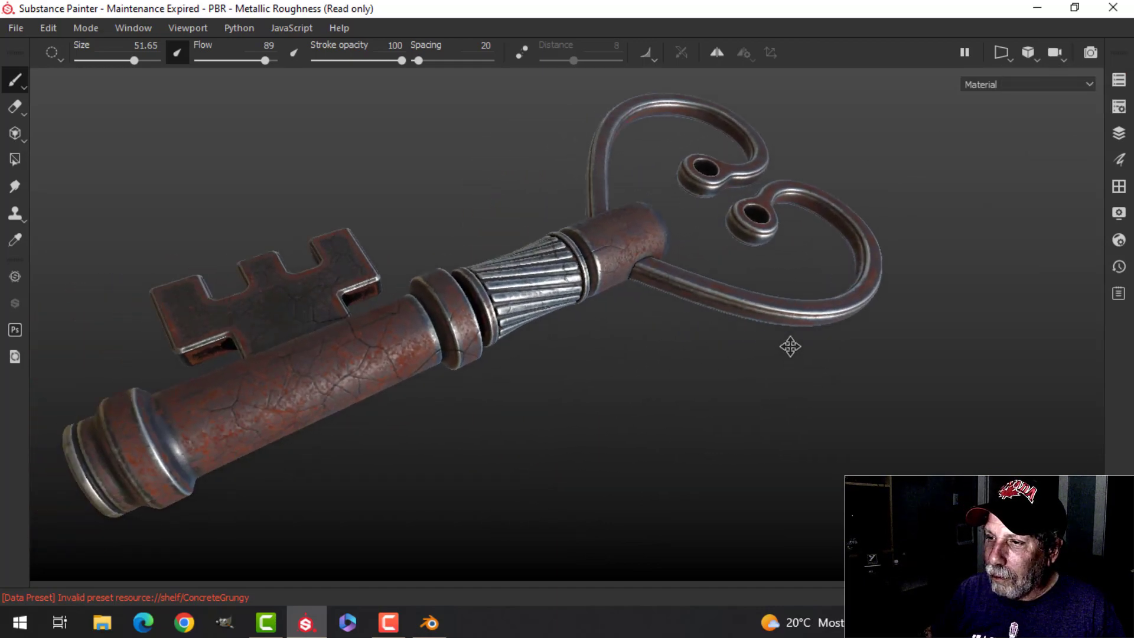
pyautogui.keyDown('alt'); pyautogui.moveTo(726, 348); pyautogui.dragTo(568, 415); pyautogui.keyUp('alt')
pyautogui.moveTo(863, 433)
pyautogui.keyDown('alt'); pyautogui.mouseDown()
pyautogui.moveTo(577, 431)
pyautogui.moveTo(651, 422)
pyautogui.moveTo(587, 393)
pyautogui.moveTo(621, 451)
pyautogui.moveTo(694, 450)
pyautogui.mouseUp(); pyautogui.keyUp('alt')
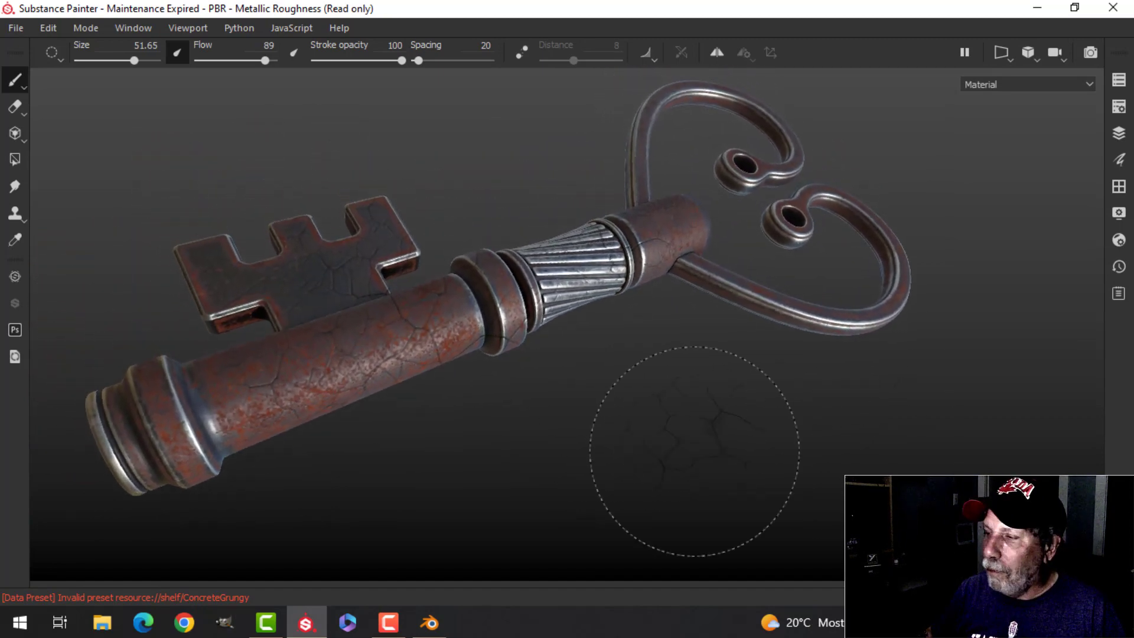
pyautogui.moveTo(975, 308)
pyautogui.keyDown('shift'); pyautogui.mouseDown(button='right')
pyautogui.moveTo(931, 324)
pyautogui.moveTo(948, 321)
pyautogui.mouseUp(button='right'); pyautogui.keyUp('shift')
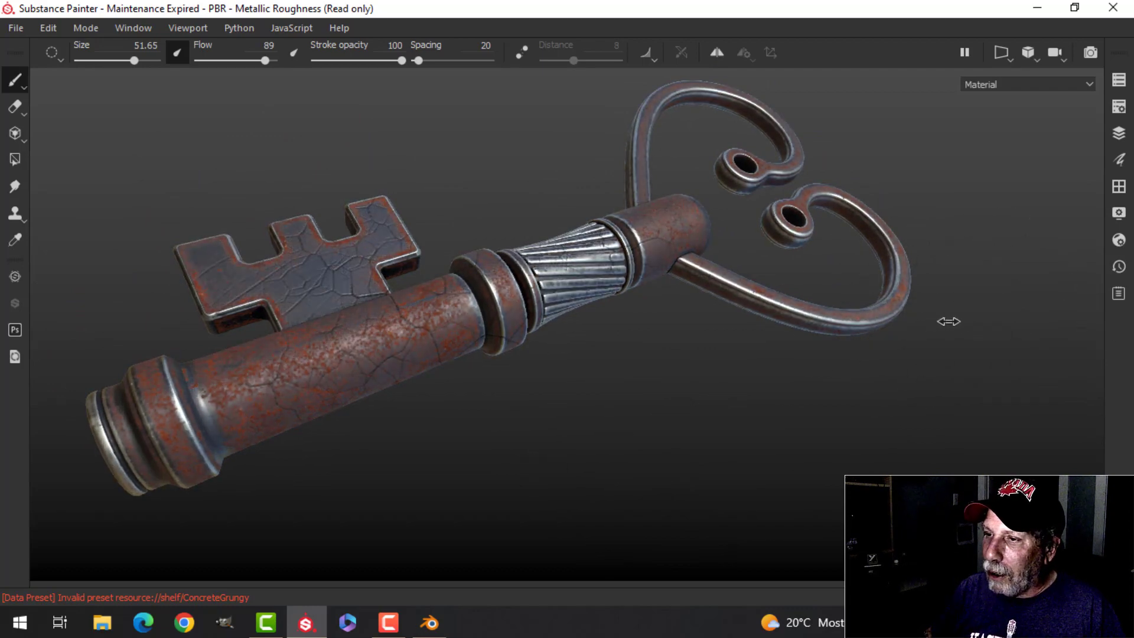
# Step: Set the texture set size to 2048
pyautogui.click(1118, 108)
pyautogui.scroll(3, 950, 342)
pyautogui.click(879, 200)
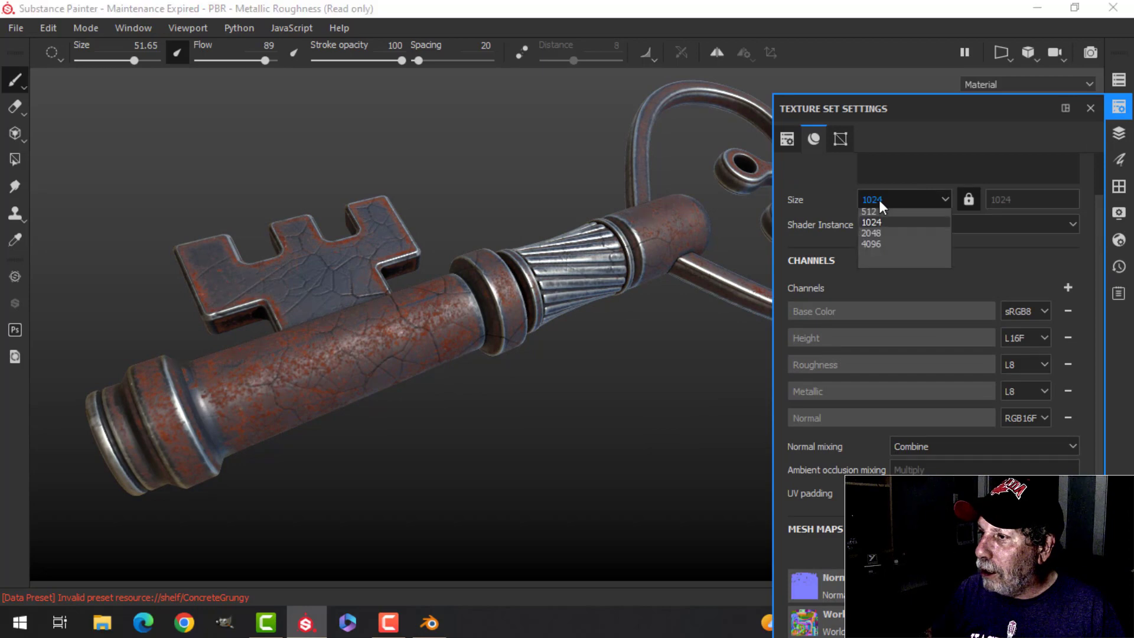
pyautogui.click(890, 258)
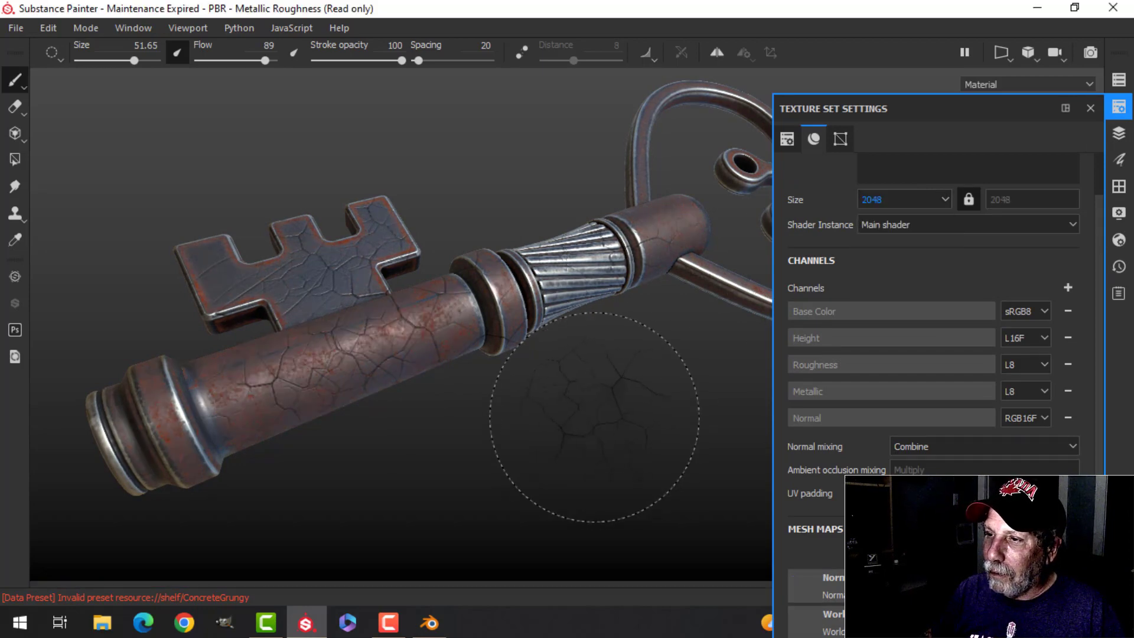
pyautogui.click(1122, 110)
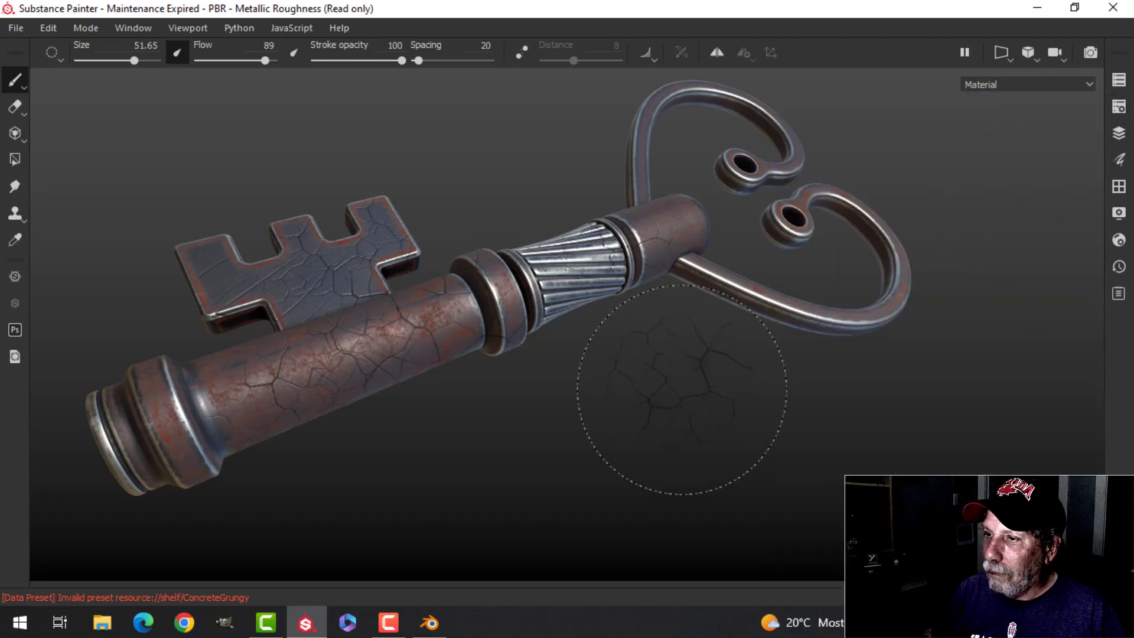
# Step: Inspect the sharper key surface and adjust its tilt with free rotation, returning to constrained rotation
pyautogui.keyDown('alt'); pyautogui.moveTo(663, 400); pyautogui.dragTo(784, 356); pyautogui.keyUp('alt')
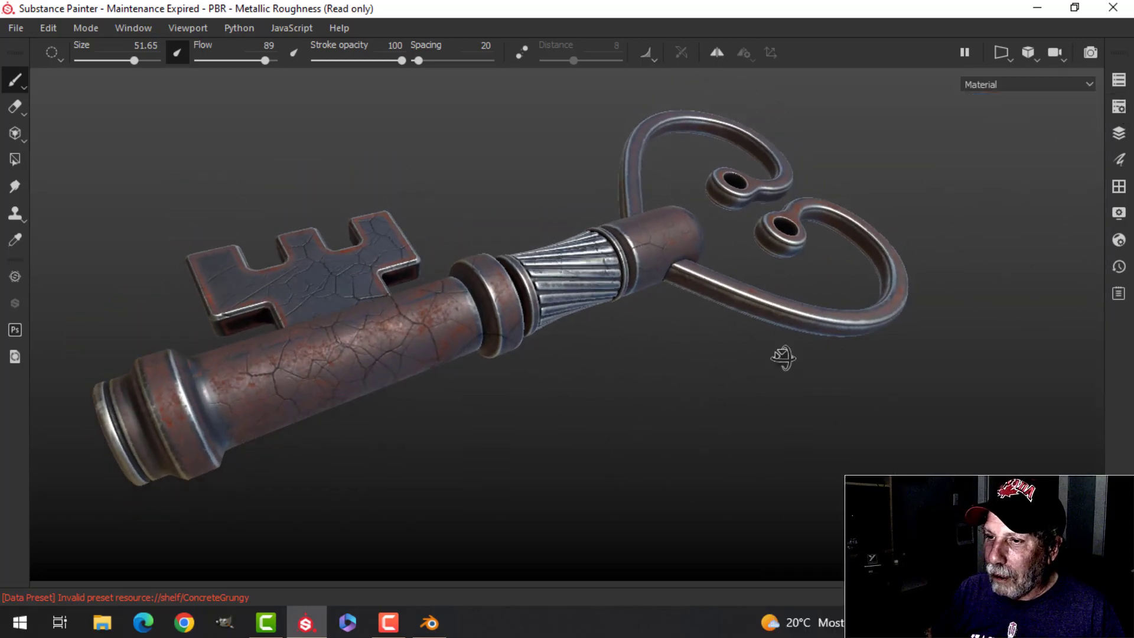
pyautogui.keyDown('shift'); pyautogui.moveTo(784, 356); pyautogui.dragTo(924, 397, button='right'); pyautogui.keyUp('shift')
pyautogui.moveTo(923, 397)
pyautogui.keyDown('alt'); pyautogui.mouseDown()
pyautogui.moveTo(873, 385)
pyautogui.moveTo(906, 426)
pyautogui.moveTo(941, 397)
pyautogui.moveTo(932, 394)
pyautogui.mouseUp(); pyautogui.keyUp('alt')
pyautogui.scroll(-3, 891, 394)
pyautogui.keyDown('alt'); pyautogui.moveTo(853, 396); pyautogui.dragTo(731, 415, button='middle'); pyautogui.keyUp('alt')
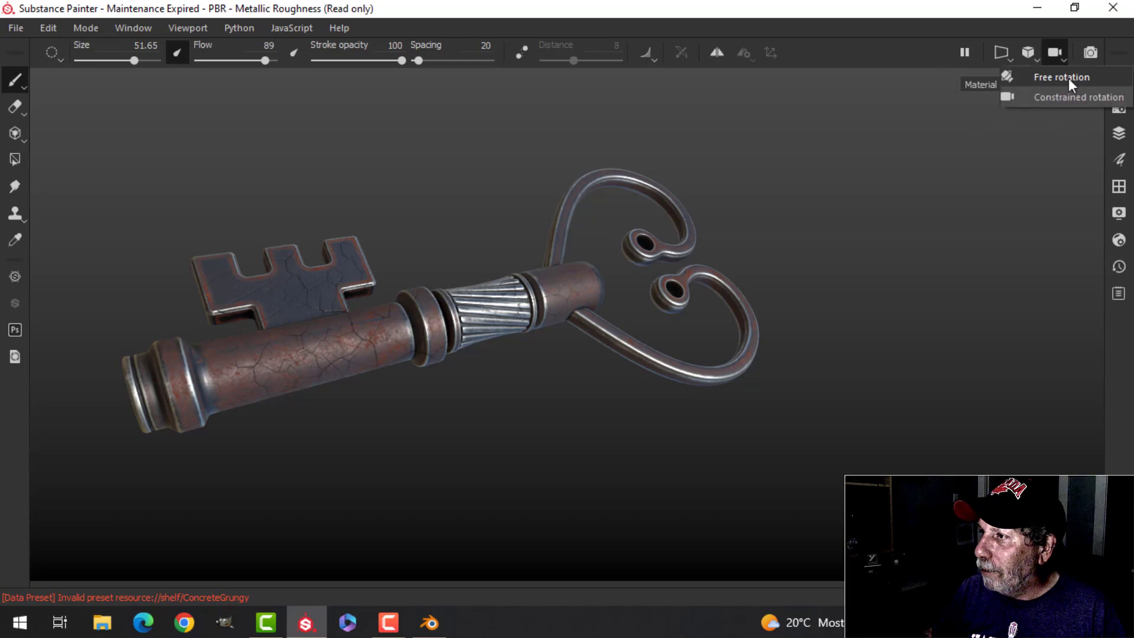
pyautogui.click(1075, 84)
pyautogui.keyDown('alt'); pyautogui.moveTo(528, 439); pyautogui.dragTo(588, 417); pyautogui.keyUp('alt')
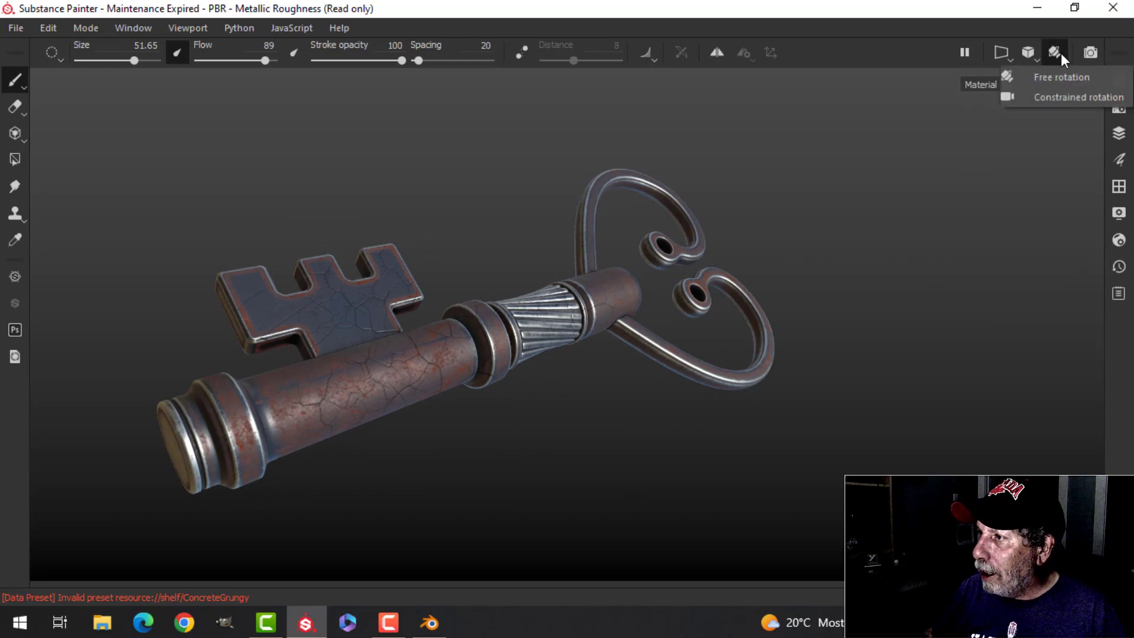
# Step: Try the Bonifacio Aragon Stairs environment map, and replace it with the dark Autumn environment map
pyautogui.click(1120, 216)
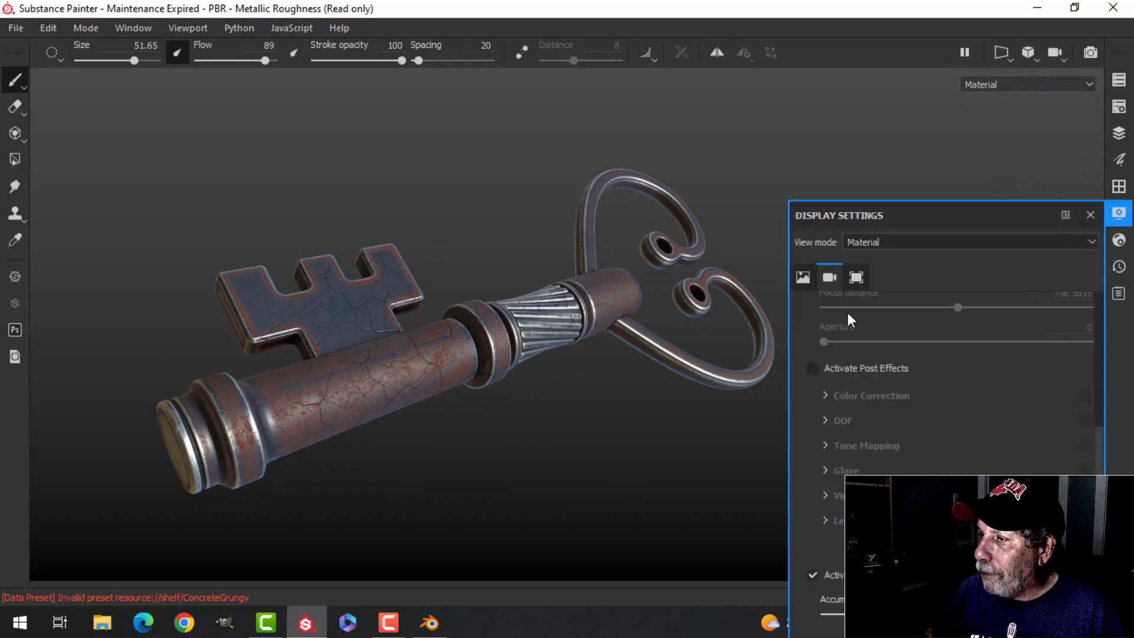
pyautogui.scroll(10, 886, 367)
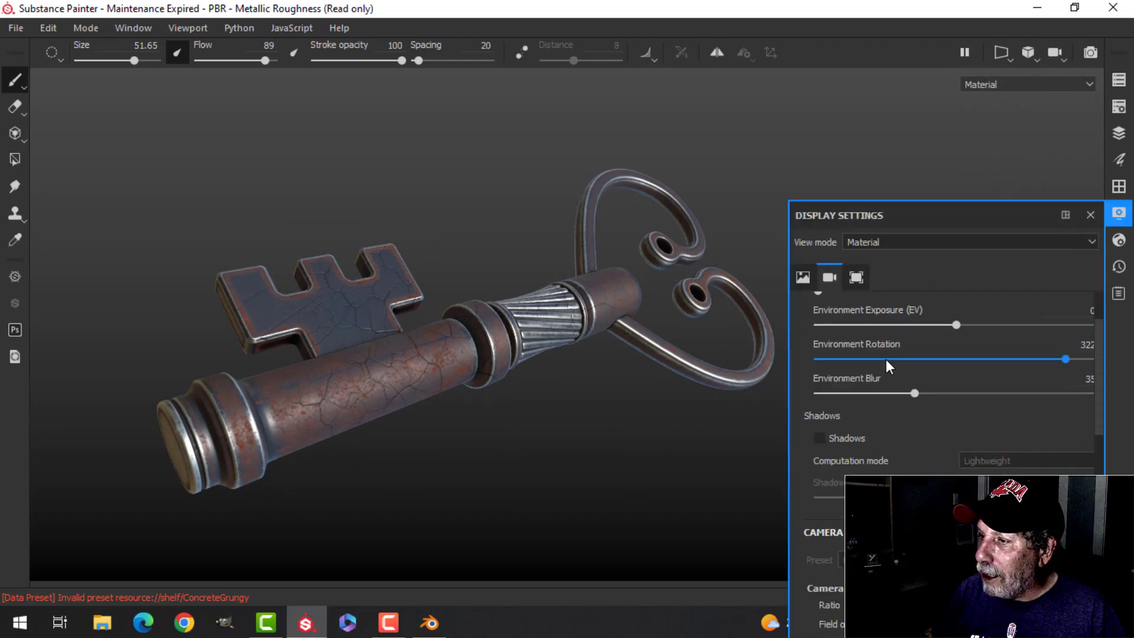
pyautogui.click(942, 364)
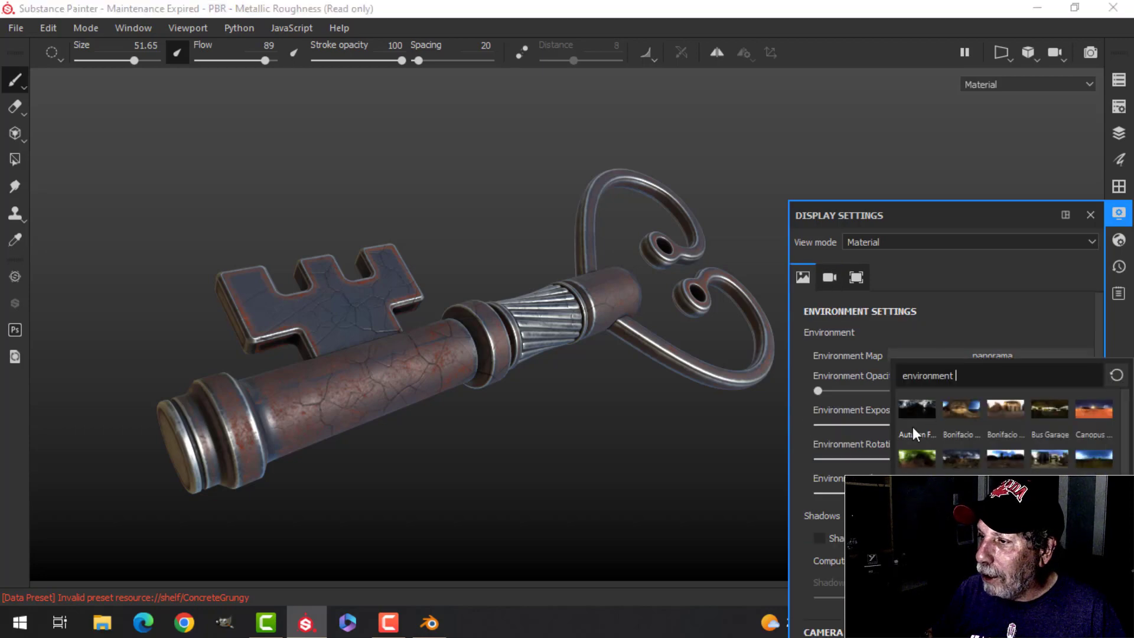
pyautogui.click(969, 404)
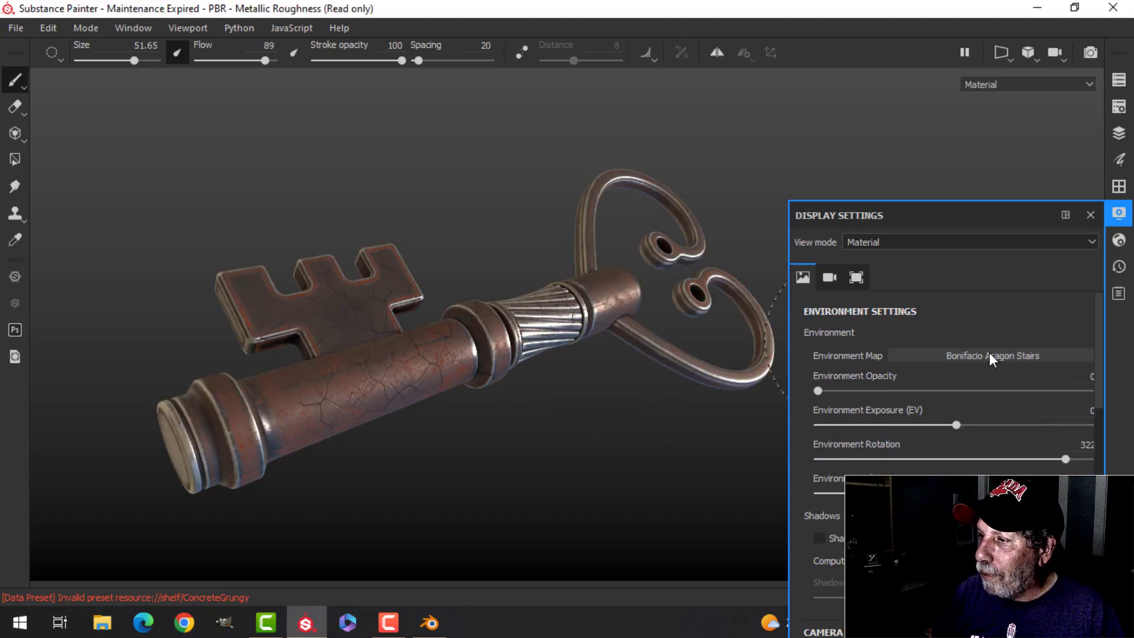
pyautogui.click(989, 353)
pyautogui.click(916, 408)
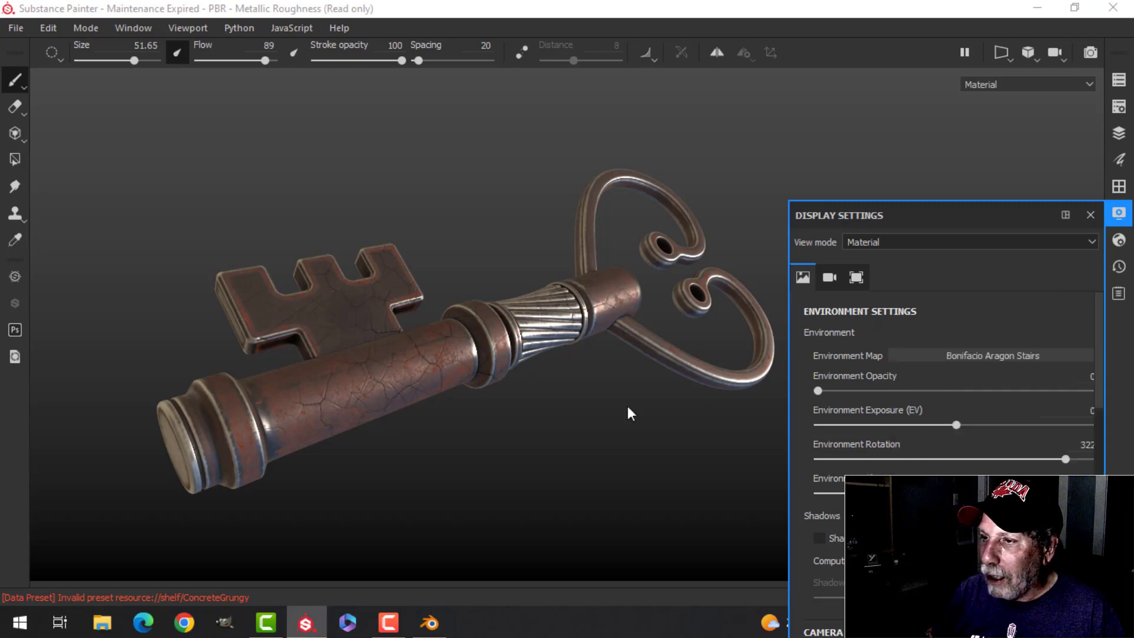
pyautogui.click(1117, 210)
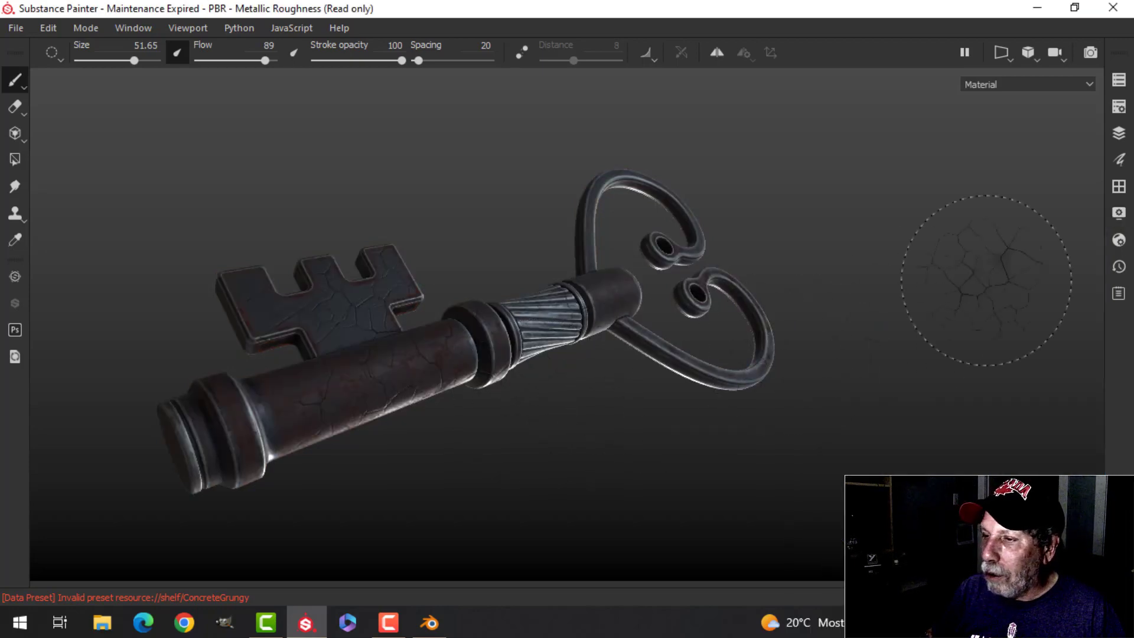
# Step: Examine the finished key near and far from several angles under differently rotated environment lighting
pyautogui.keyDown('alt'); pyautogui.moveTo(759, 338); pyautogui.dragTo(741, 313); pyautogui.keyUp('alt')
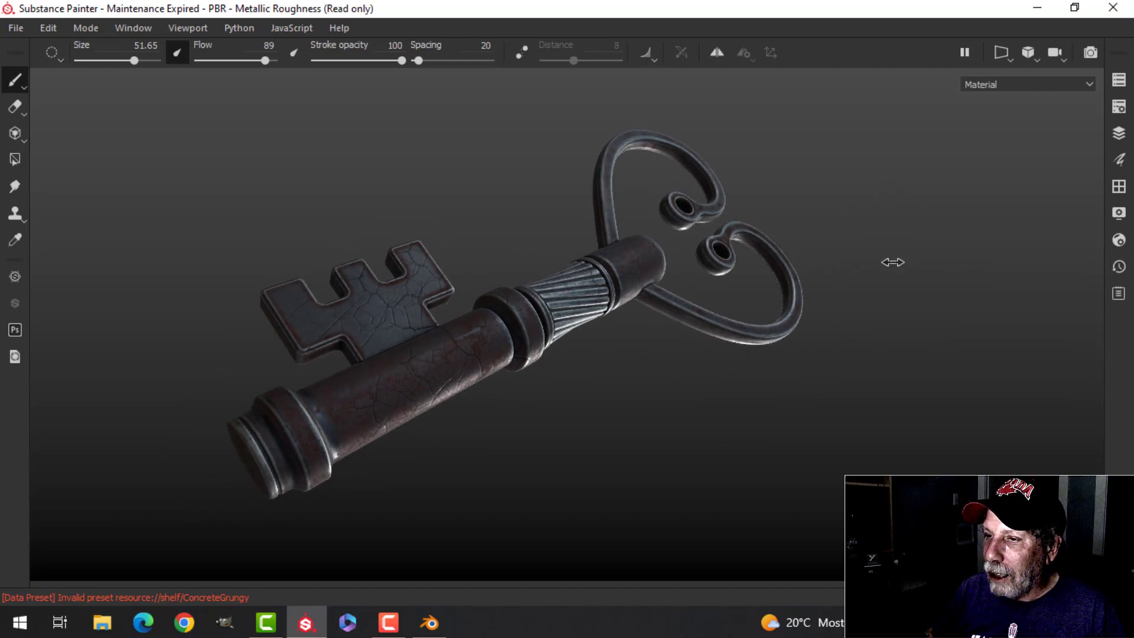
pyautogui.moveTo(892, 261)
pyautogui.keyDown('shift'); pyautogui.mouseDown(button='right')
pyautogui.moveTo(852, 287)
pyautogui.moveTo(898, 259)
pyautogui.mouseUp(button='right'); pyautogui.keyUp('shift')
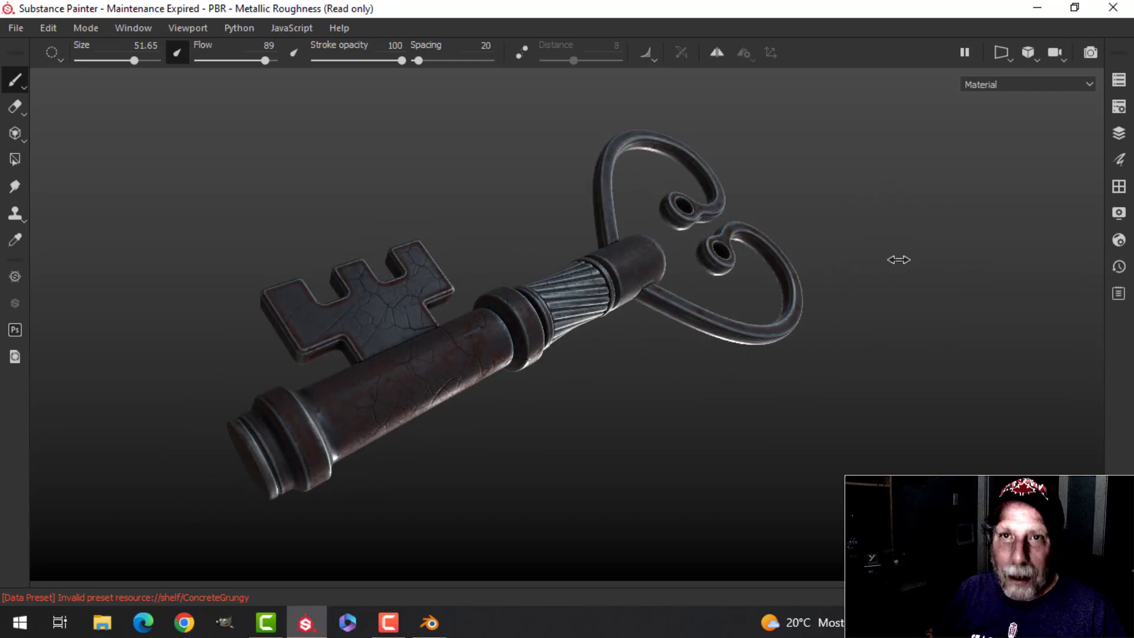
pyautogui.moveTo(898, 357)
pyautogui.keyDown('alt'); pyautogui.mouseDown()
pyautogui.moveTo(841, 317)
pyautogui.moveTo(726, 383)
pyautogui.moveTo(797, 271)
pyautogui.moveTo(790, 283)
pyautogui.mouseUp(); pyautogui.keyUp('alt')
pyautogui.keyDown('shift'); pyautogui.moveTo(805, 274); pyautogui.dragTo(791, 299, button='right'); pyautogui.keyUp('shift')
pyautogui.moveTo(791, 299)
pyautogui.keyDown('alt'); pyautogui.mouseDown(button='middle')
pyautogui.moveTo(860, 268)
pyautogui.moveTo(792, 302)
pyautogui.mouseUp(button='middle'); pyautogui.keyUp('alt')
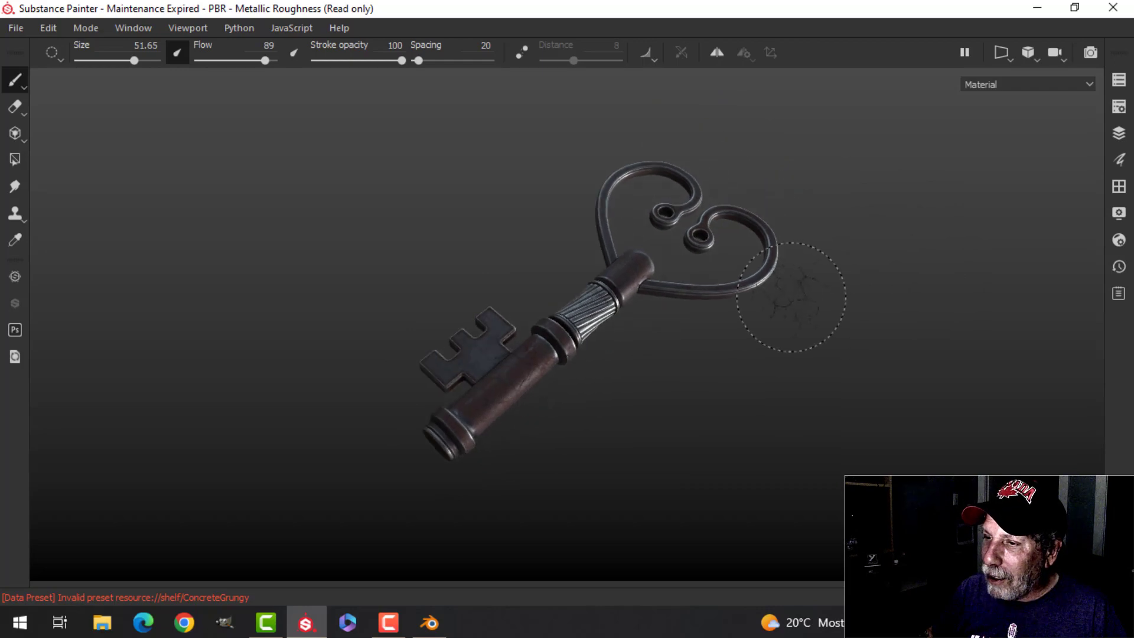
pyautogui.keyDown('alt'); pyautogui.moveTo(793, 302); pyautogui.dragTo(951, 242, button='right'); pyautogui.keyUp('alt')
pyautogui.keyDown('alt'); pyautogui.moveTo(951, 242); pyautogui.dragTo(919, 257, button='middle'); pyautogui.keyUp('alt')
pyautogui.keyDown('alt'); pyautogui.moveTo(839, 353); pyautogui.dragTo(842, 286); pyautogui.keyUp('alt')
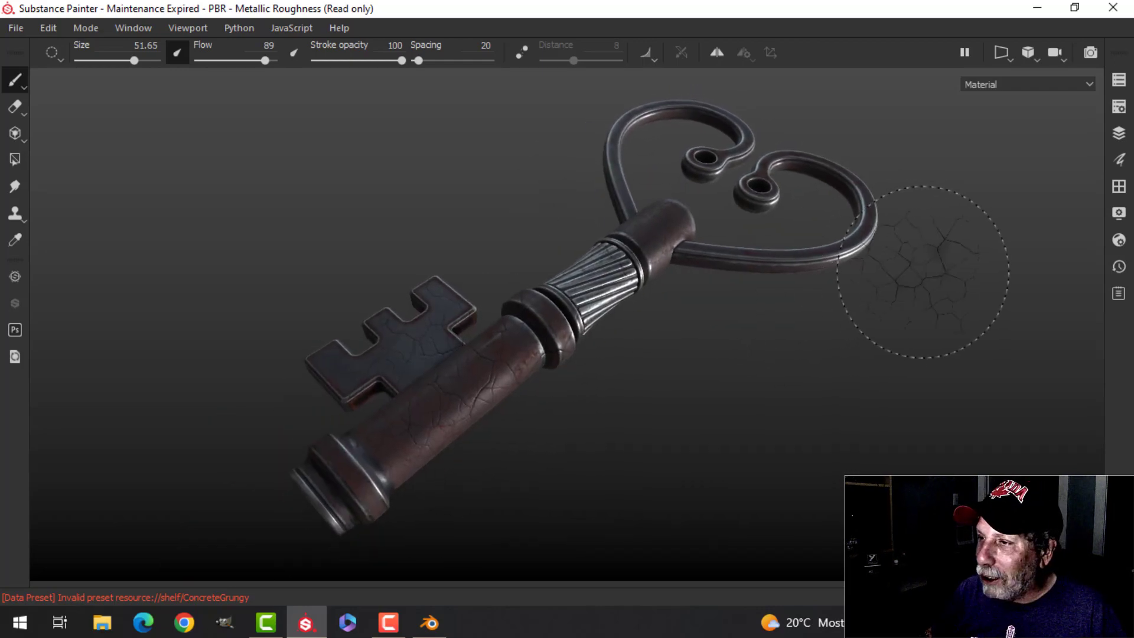
pyautogui.keyDown('alt'); pyautogui.moveTo(932, 324); pyautogui.dragTo(928, 326); pyautogui.keyUp('alt')
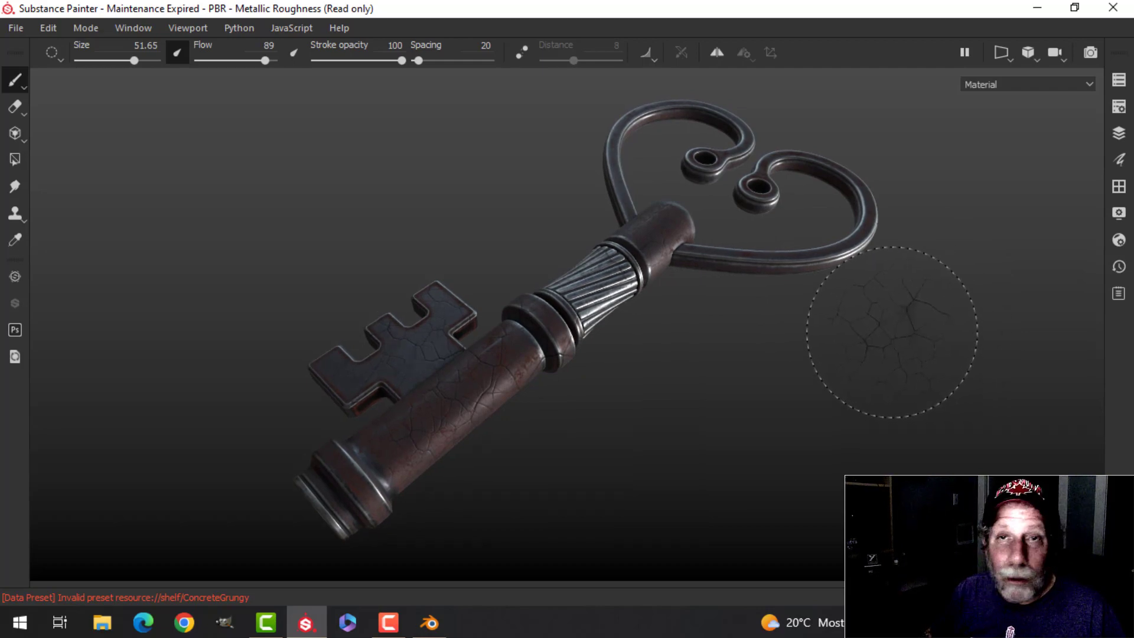
pyautogui.moveTo(892, 332)
pyautogui.keyDown('alt'); pyautogui.mouseDown()
pyautogui.moveTo(863, 337)
pyautogui.moveTo(852, 301)
pyautogui.moveTo(961, 359)
pyautogui.moveTo(828, 291)
pyautogui.moveTo(757, 278)
pyautogui.moveTo(726, 232)
pyautogui.moveTo(727, 392)
pyautogui.moveTo(693, 380)
pyautogui.moveTo(720, 380)
pyautogui.moveTo(735, 313)
pyautogui.mouseUp(); pyautogui.keyUp('alt')
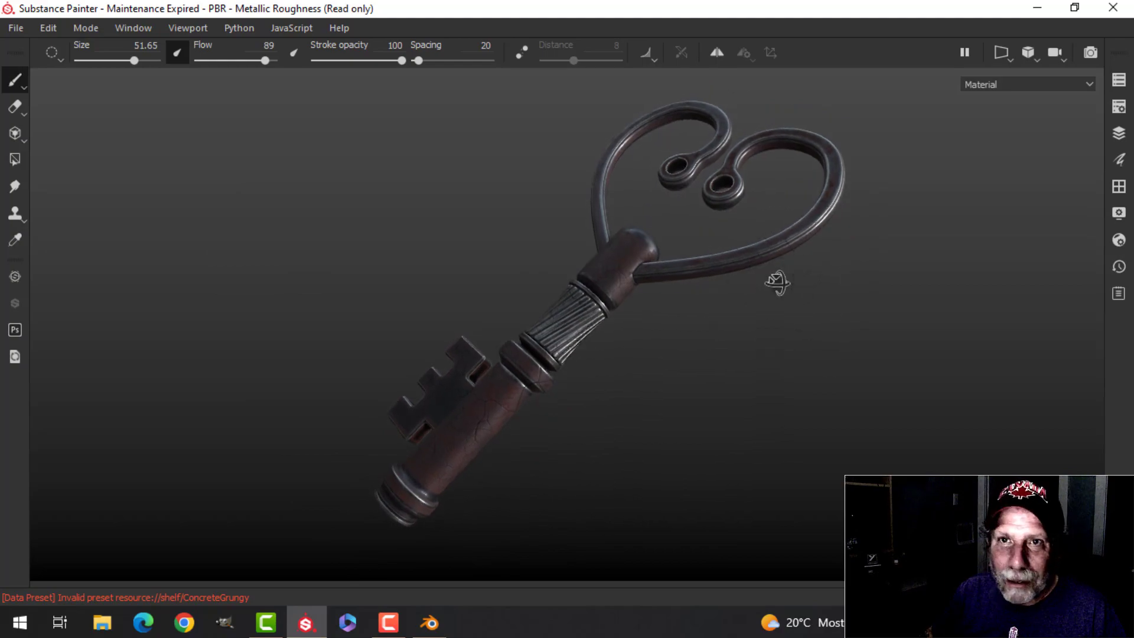